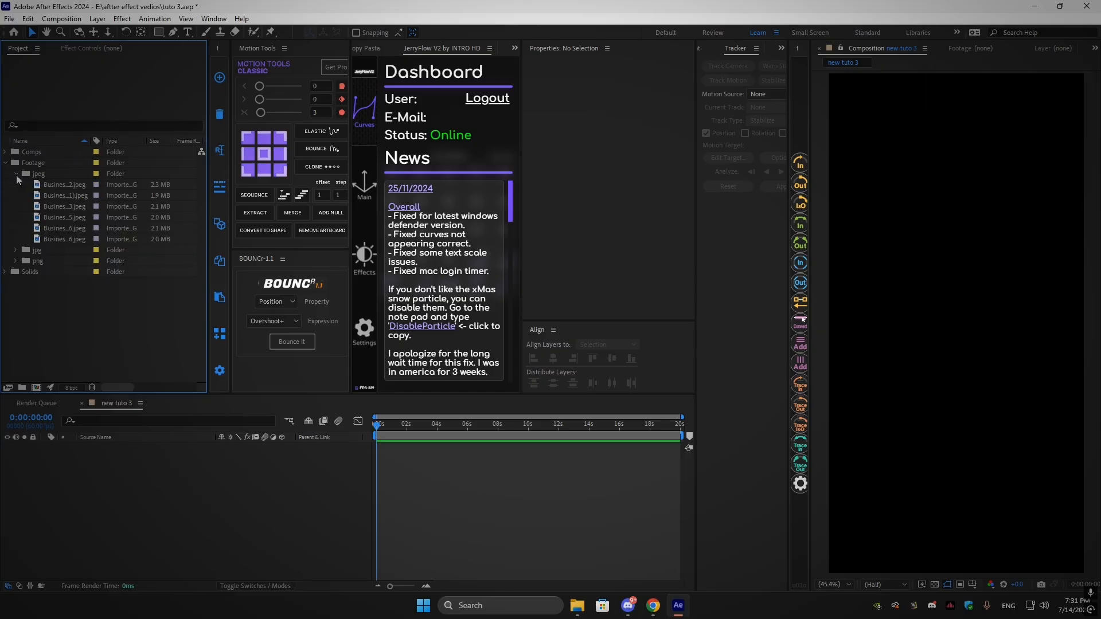
# Preview the businessman images in the jpeg footage folder one by one
pyautogui.click(61, 194)
pyautogui.click(56, 206)
pyautogui.click(52, 217)
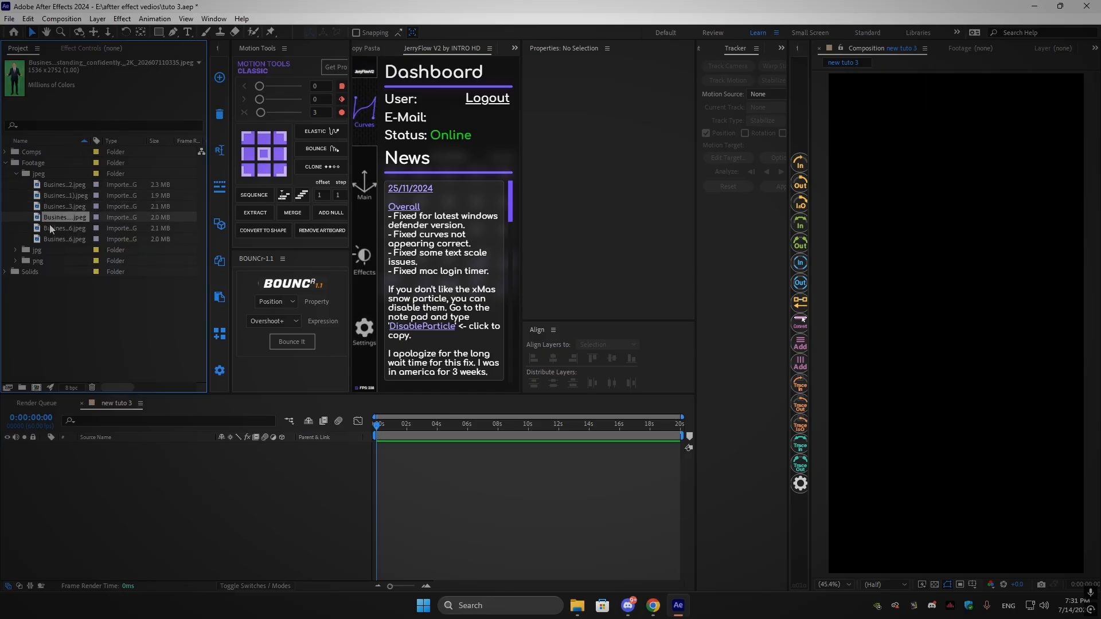
pyautogui.click(51, 228)
pyautogui.click(50, 239)
pyautogui.click(55, 195)
pyautogui.click(47, 184)
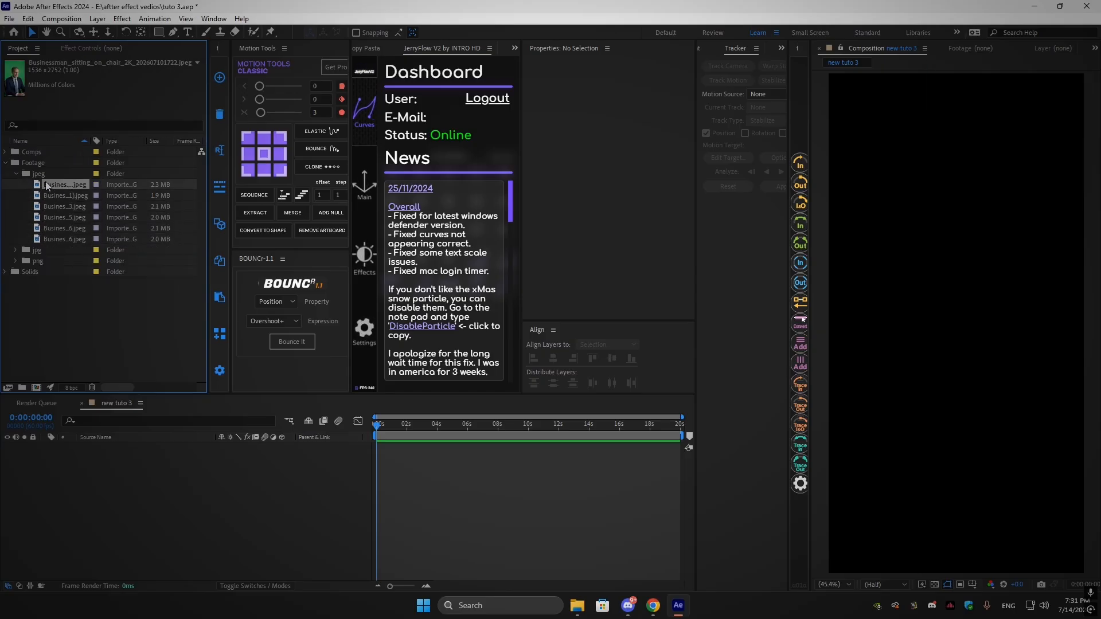
# Preview each texture and photo in the jpg footage folder
pyautogui.click(16, 174)
pyautogui.click(17, 185)
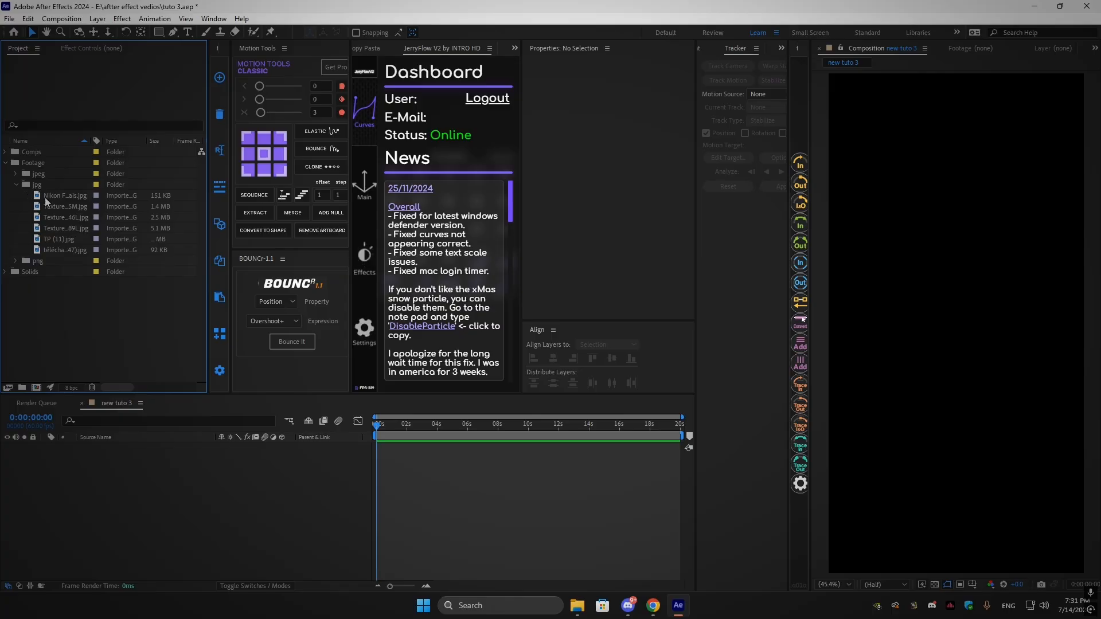
pyautogui.click(47, 197)
pyautogui.click(49, 207)
pyautogui.click(49, 217)
pyautogui.click(52, 229)
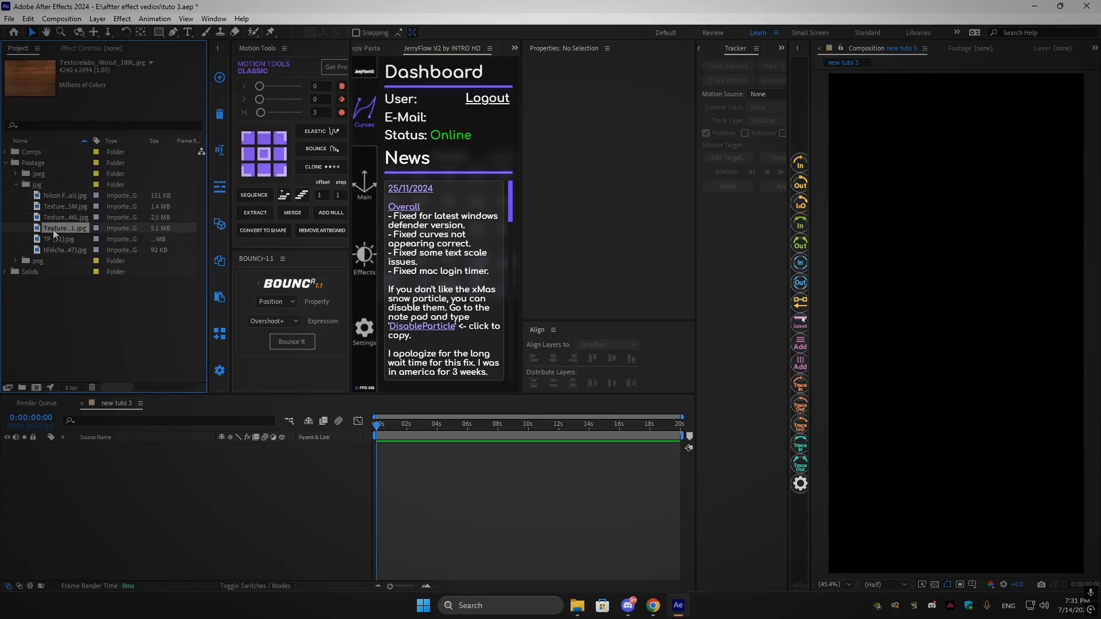
pyautogui.click(55, 239)
pyautogui.click(55, 250)
# Look through the png footage folder, previewing the businessman, building and other cut-out images
pyautogui.click(15, 261)
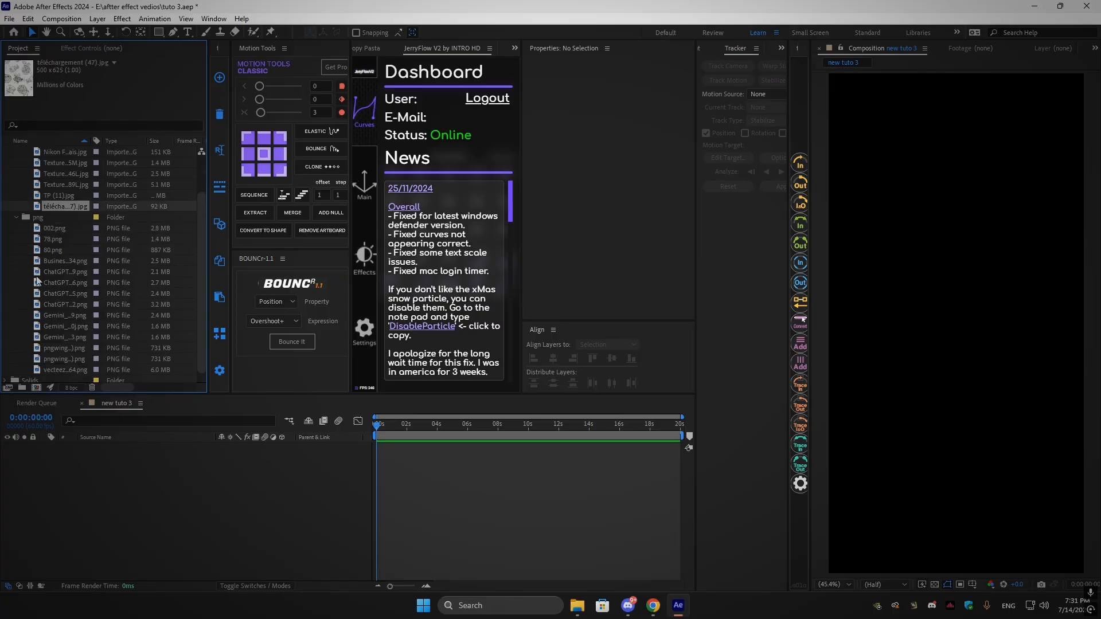
pyautogui.click(51, 229)
pyautogui.click(53, 239)
pyautogui.click(52, 261)
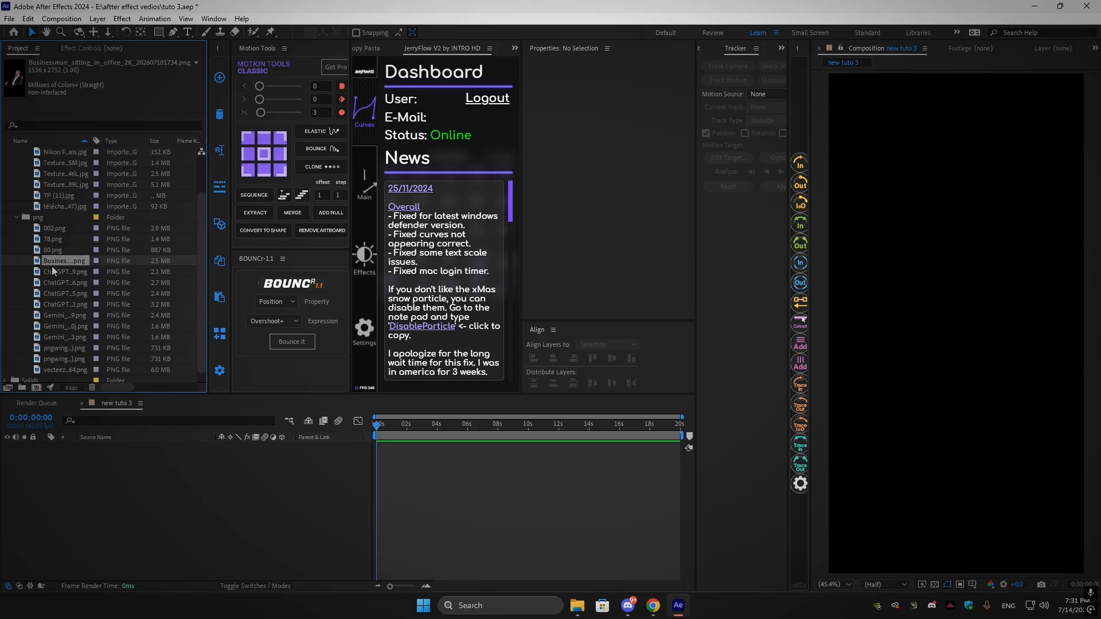
pyautogui.click(53, 272)
pyautogui.click(58, 282)
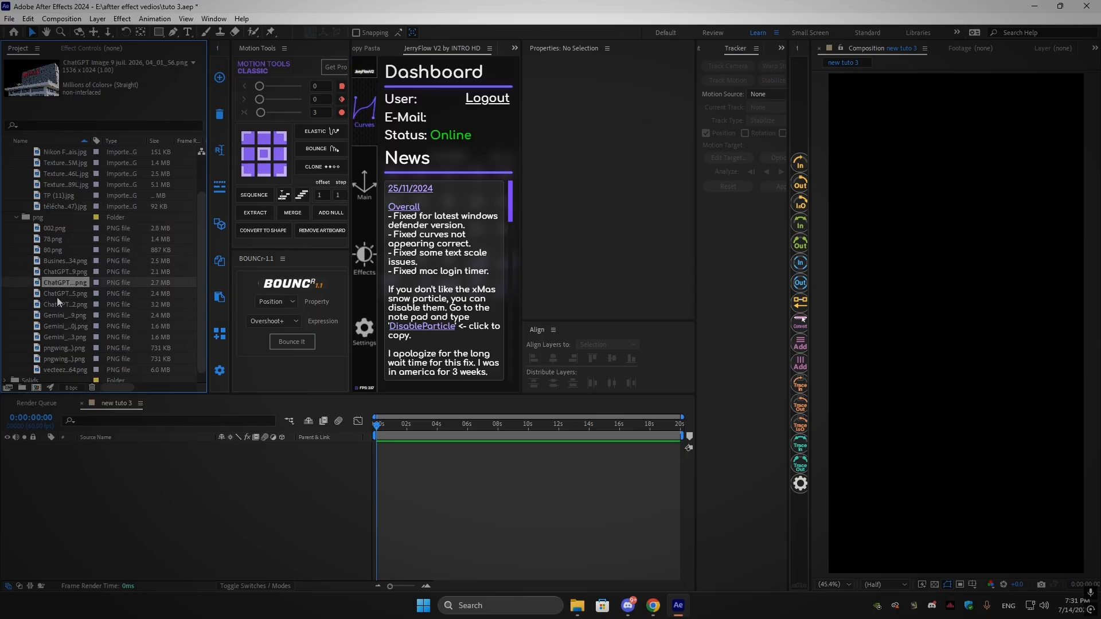
pyautogui.click(56, 294)
pyautogui.click(54, 286)
pyautogui.click(50, 295)
pyautogui.click(60, 304)
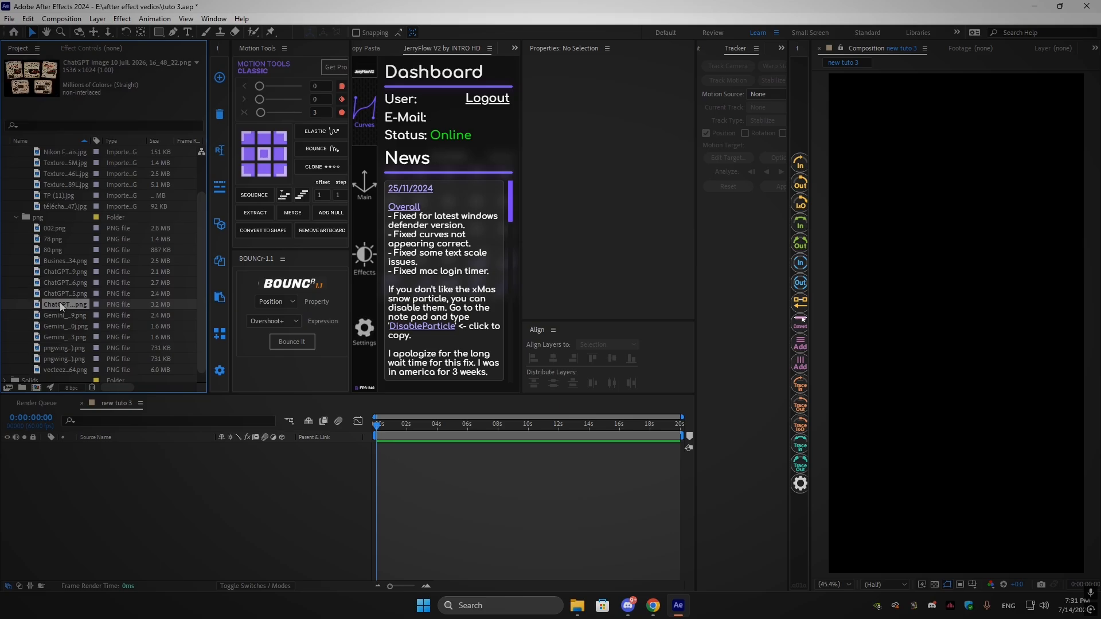
# Add the standing suited businessman PNG to the composition and scale it to 66%
pyautogui.moveTo(57, 291); pyautogui.dragTo(329, 504)
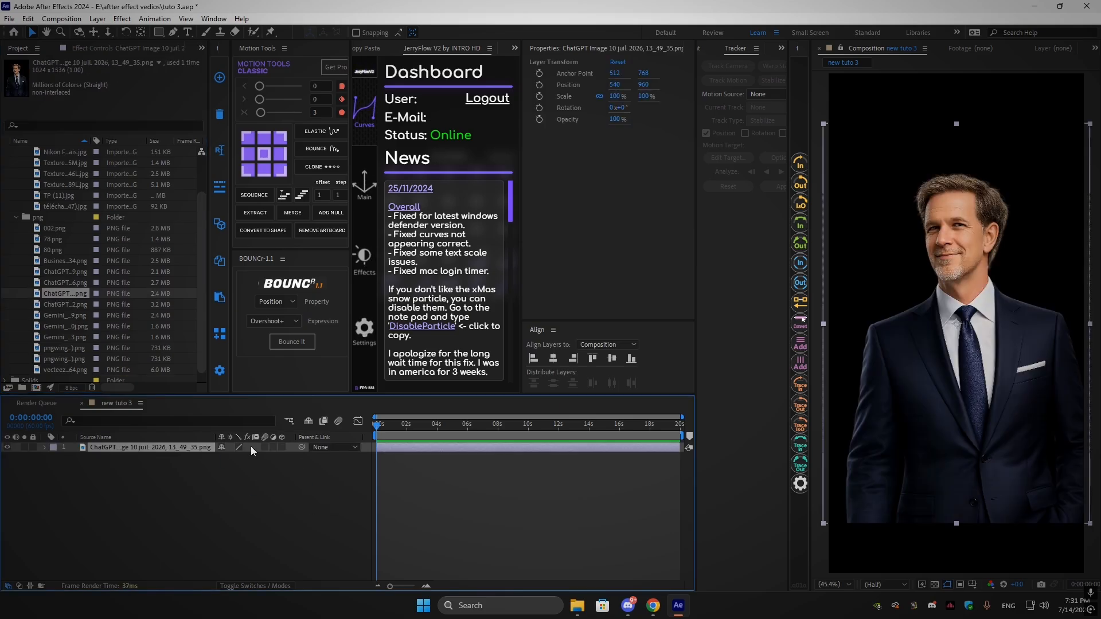
pyautogui.moveTo(257, 463); pyautogui.dragTo(237, 463)
pyautogui.click(151, 514)
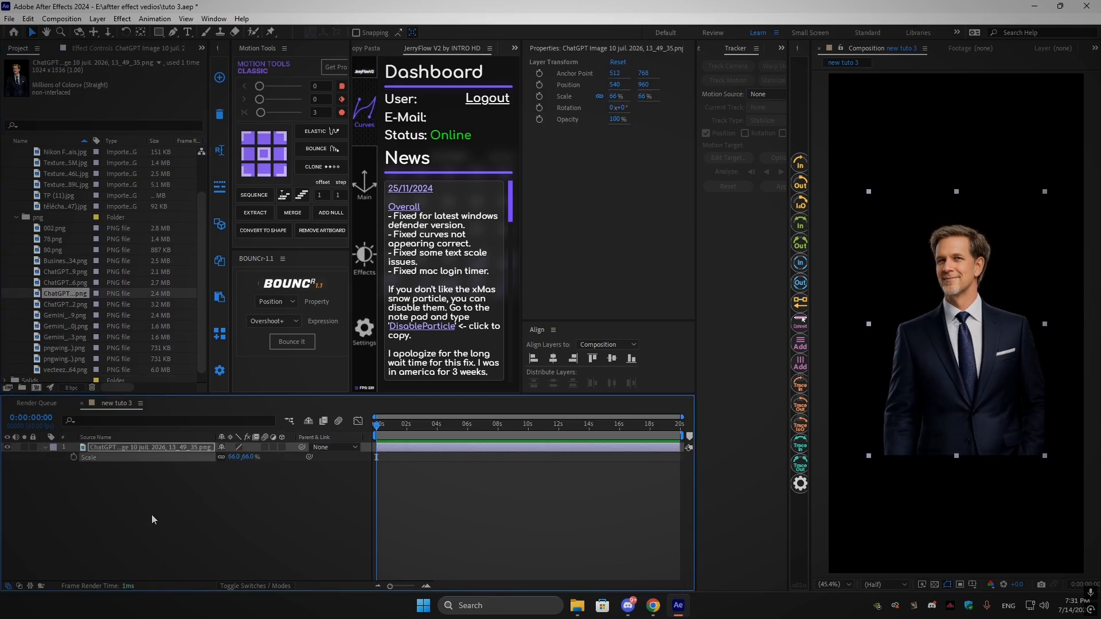
# Add the Netflix building PNG to the composition beneath the businessman layer
pyautogui.click(64, 284)
pyautogui.moveTo(64, 284); pyautogui.dragTo(160, 459)
# Add the gold picture frame pngwing.com (19).png above the other layers and centre it in the composition
pyautogui.click(54, 294)
pyautogui.click(60, 305)
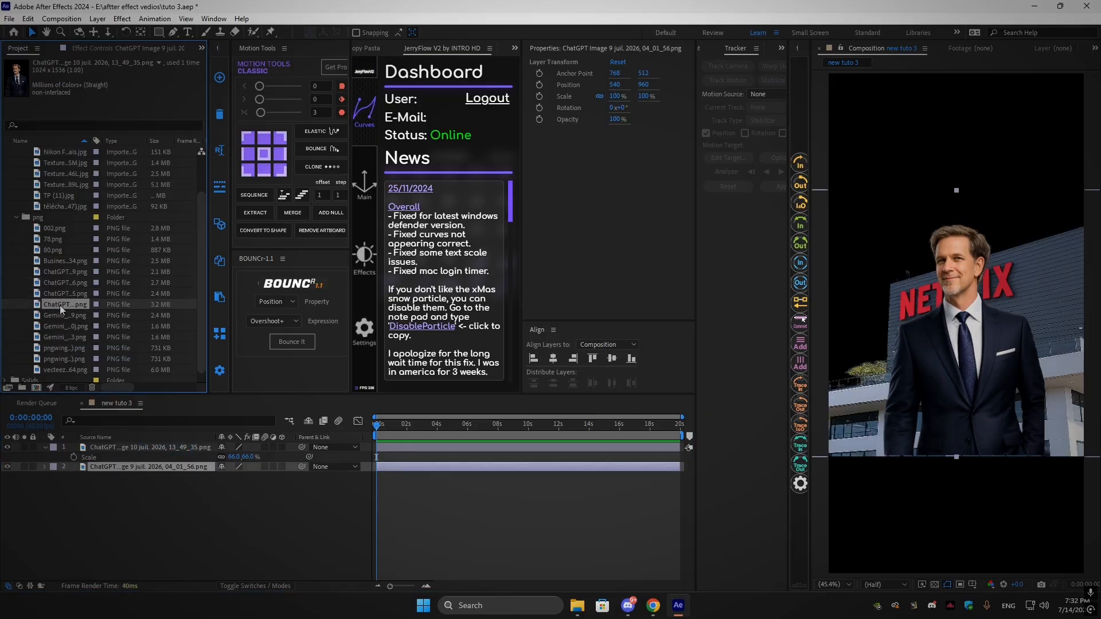
pyautogui.click(60, 318)
pyautogui.click(58, 327)
pyautogui.click(60, 346)
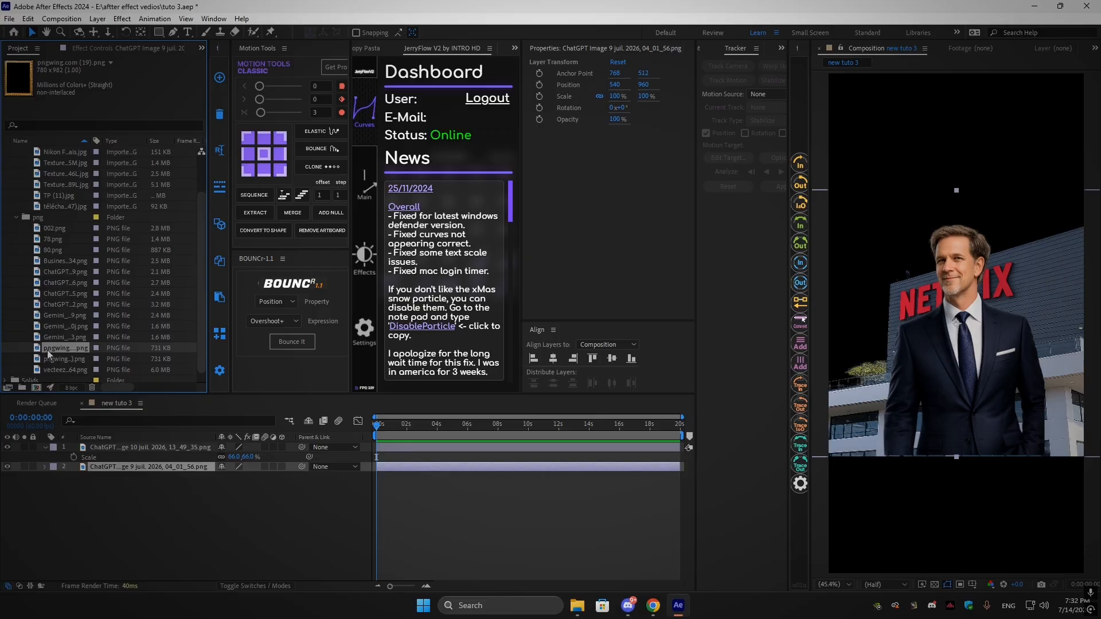
pyautogui.moveTo(49, 354); pyautogui.dragTo(956, 315)
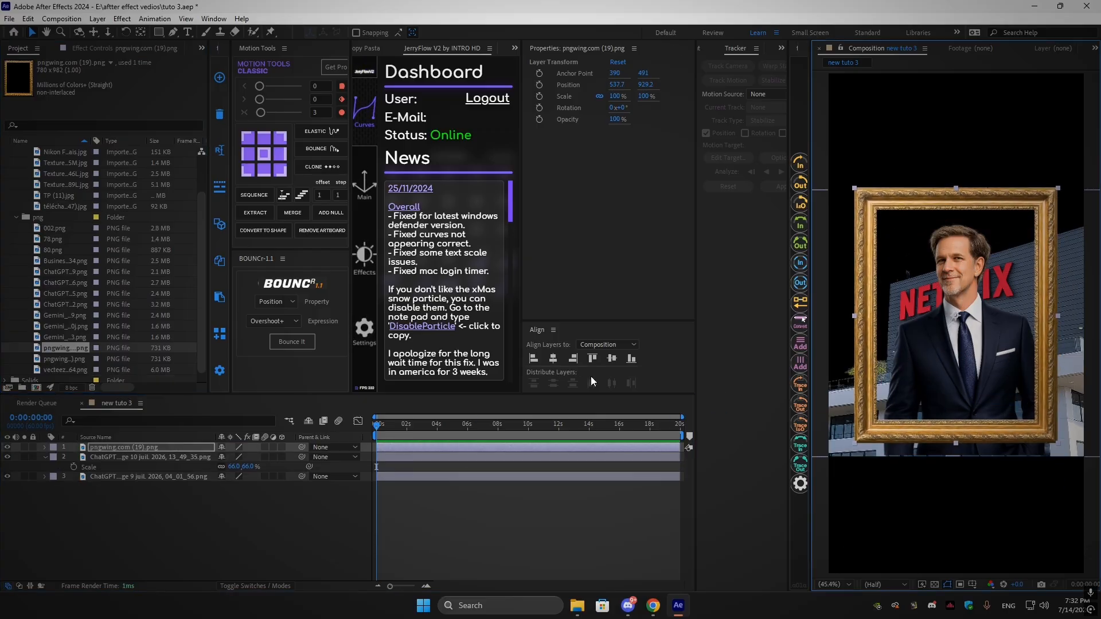
pyautogui.click(611, 358)
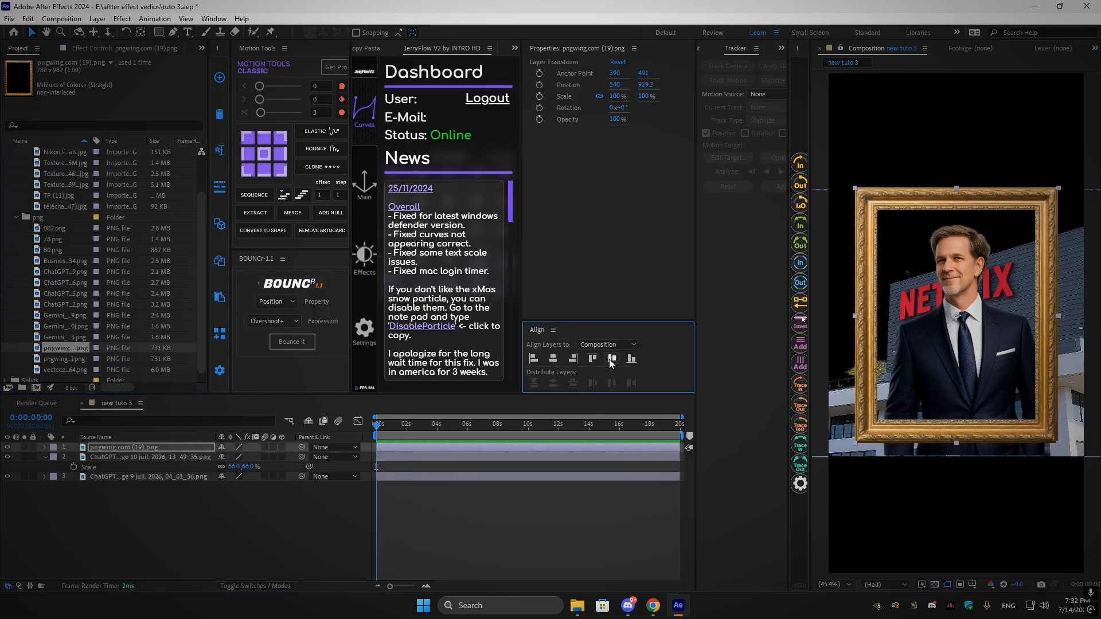
# Add the vecteezy pavement PNG on top, place it over the frame's lower part and scale it to 37%
pyautogui.click(61, 360)
pyautogui.click(58, 370)
pyautogui.scroll(-1, 56, 365)
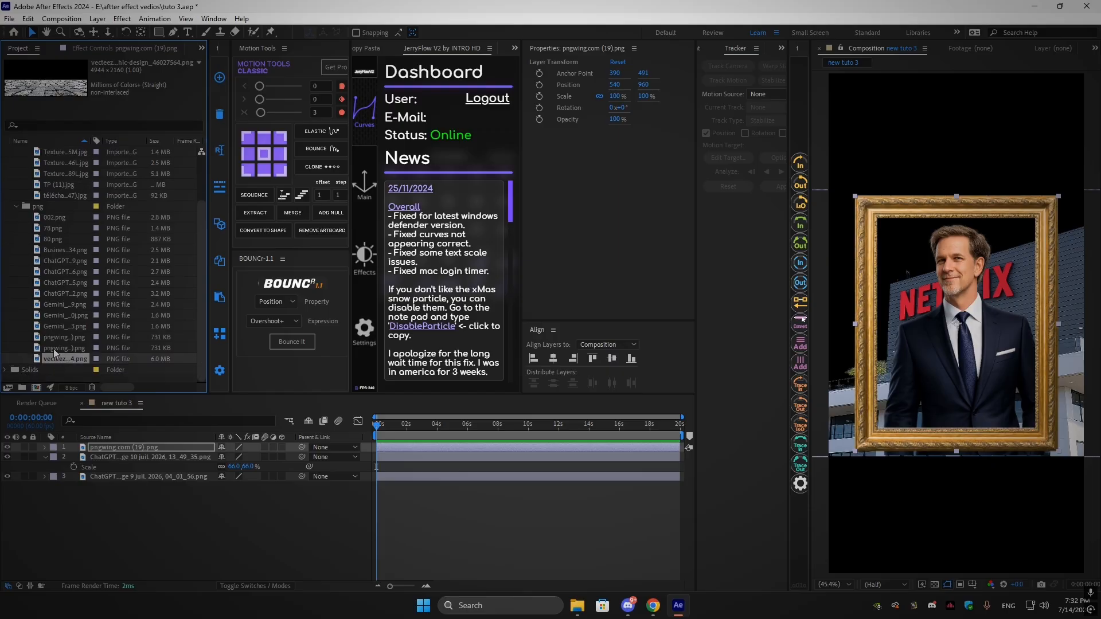
pyautogui.click(53, 349)
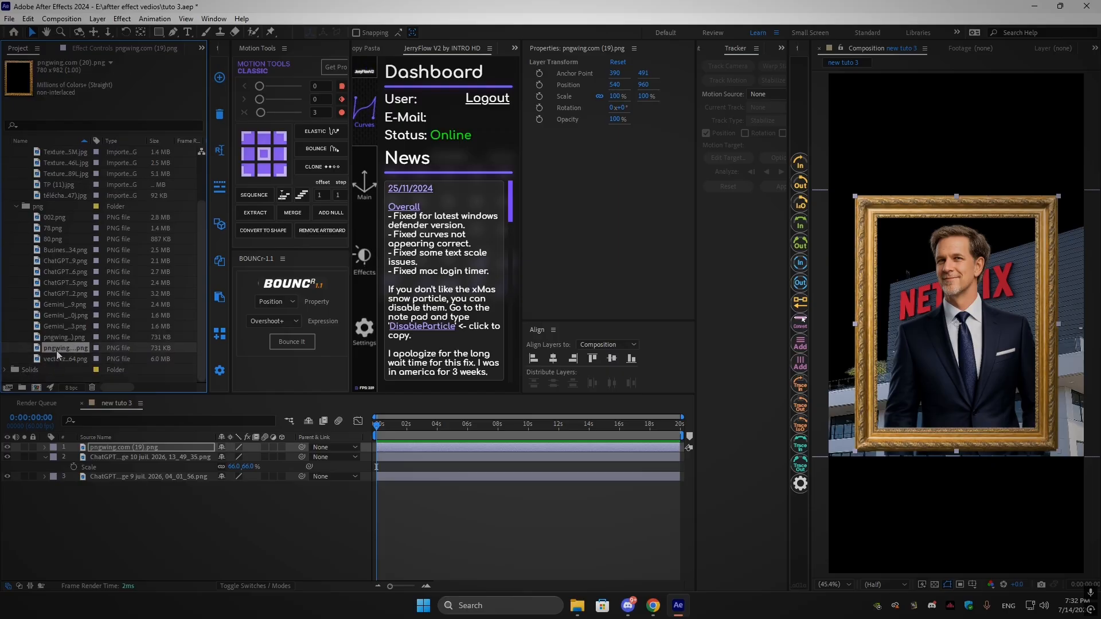
pyautogui.click(57, 364)
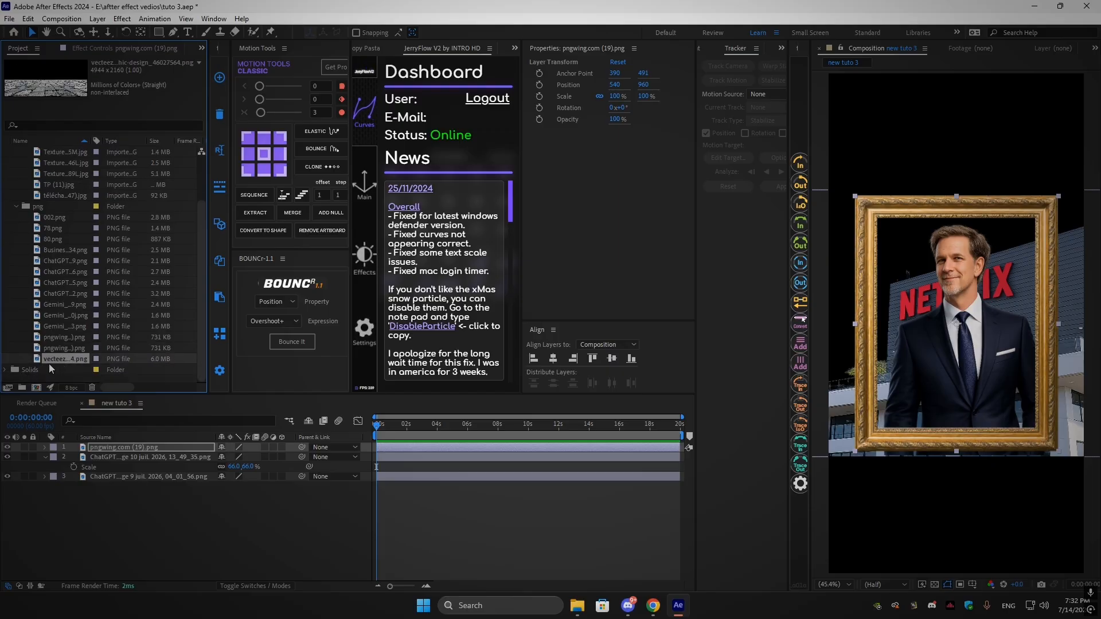
pyautogui.moveTo(702, 430); pyautogui.dragTo(921, 432)
pyautogui.moveTo(872, 521); pyautogui.dragTo(881, 439)
pyautogui.press('s')
pyautogui.moveTo(236, 458); pyautogui.dragTo(199, 458)
# Create a solid layer coloured FFFFFF and place it beneath all other layers as the background
pyautogui.rightClick(261, 519)
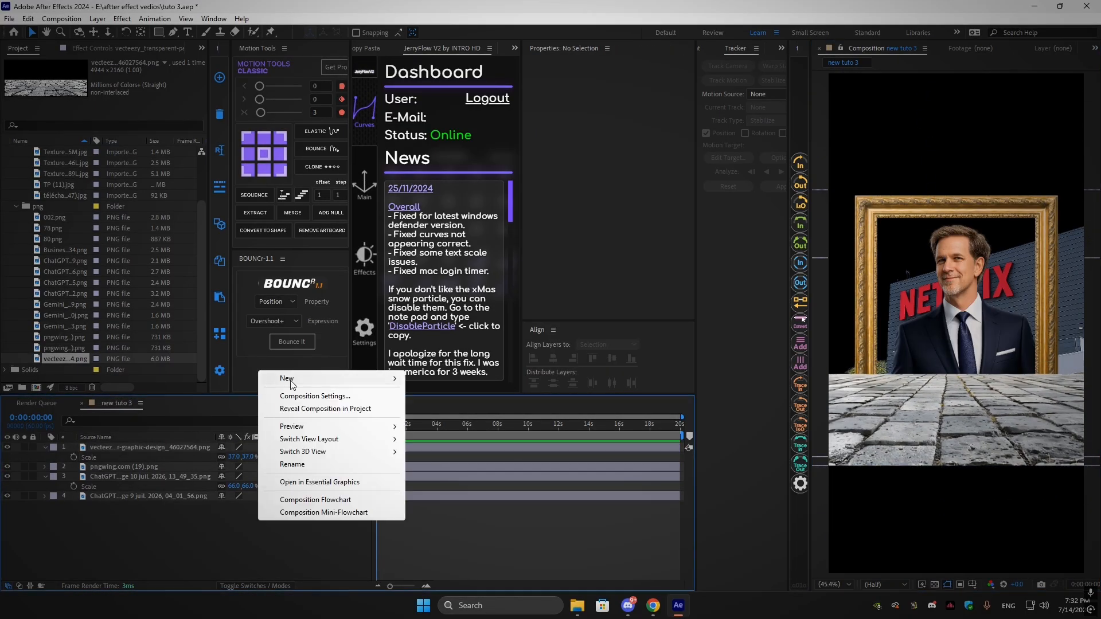
pyautogui.moveTo(321, 379)
pyautogui.click(434, 409)
pyautogui.click(544, 374)
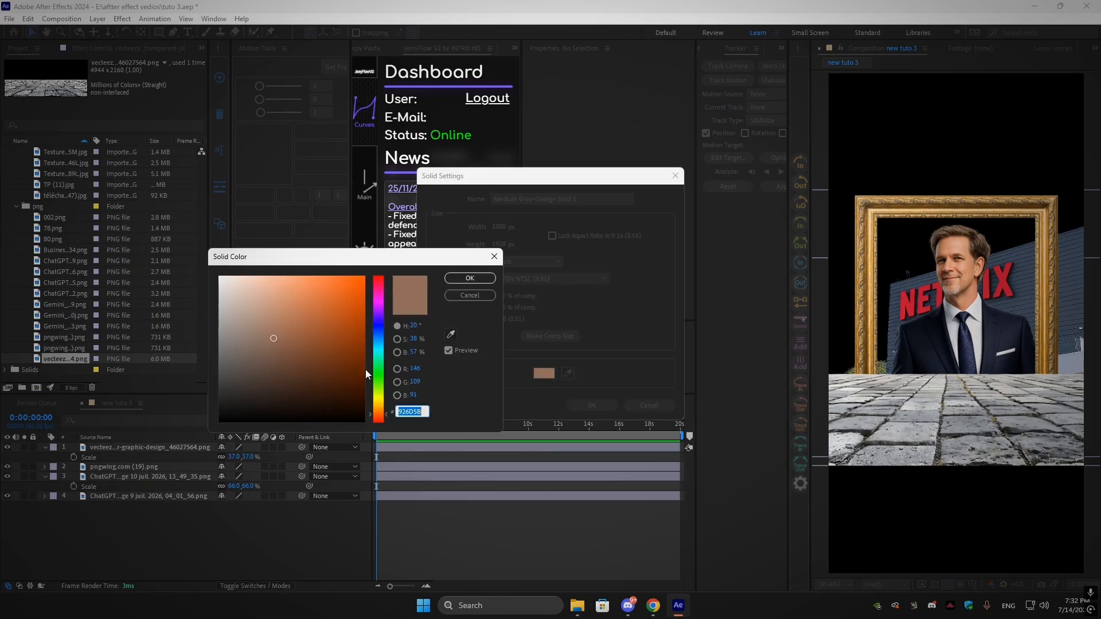
pyautogui.write('FFFFFF')
pyautogui.click(470, 278)
pyautogui.click(592, 405)
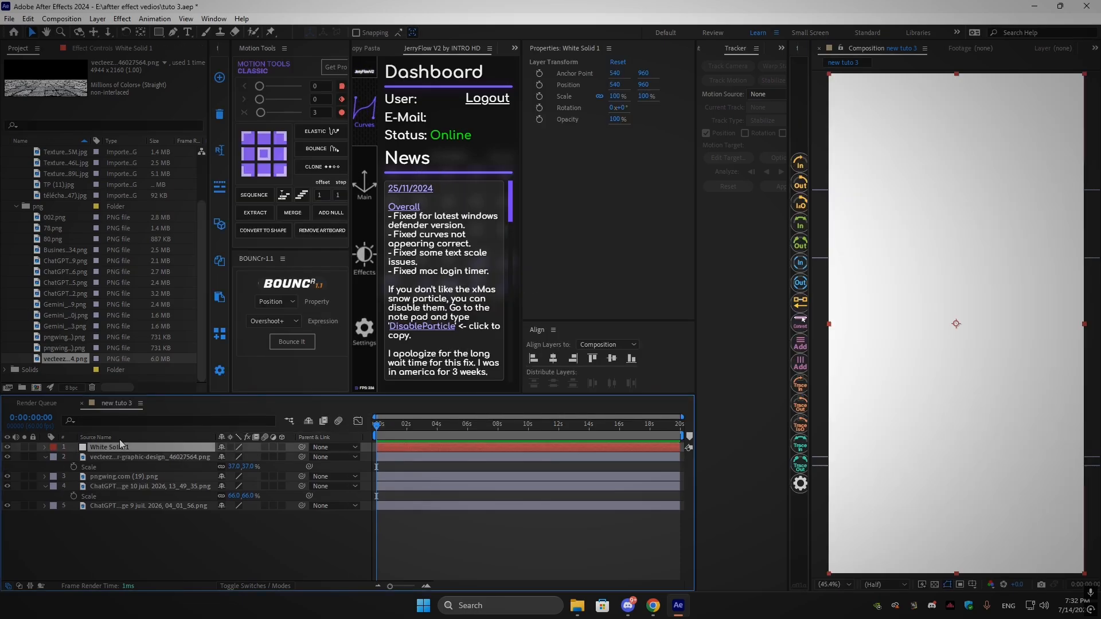
pyautogui.moveTo(107, 479); pyautogui.dragTo(100, 530)
pyautogui.click(164, 542)
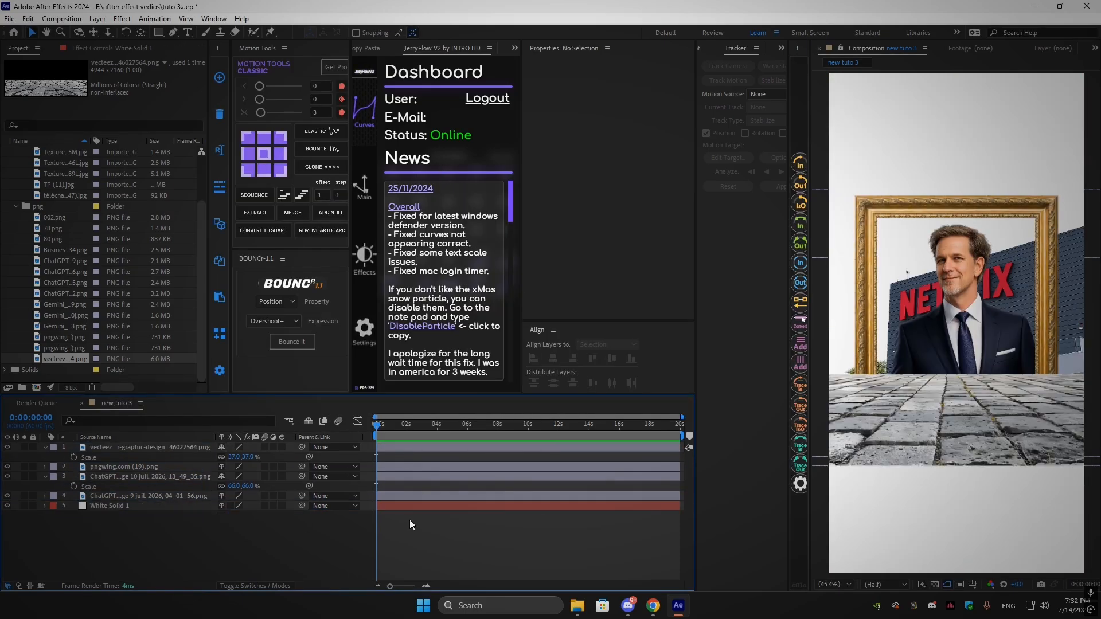
# Trim the out point of all five layers to 0:00:01:58 and return to the start of the timeline
pyautogui.moveTo(380, 438); pyautogui.dragTo(415, 432)
pyautogui.click(422, 506)
pyautogui.click(408, 431)
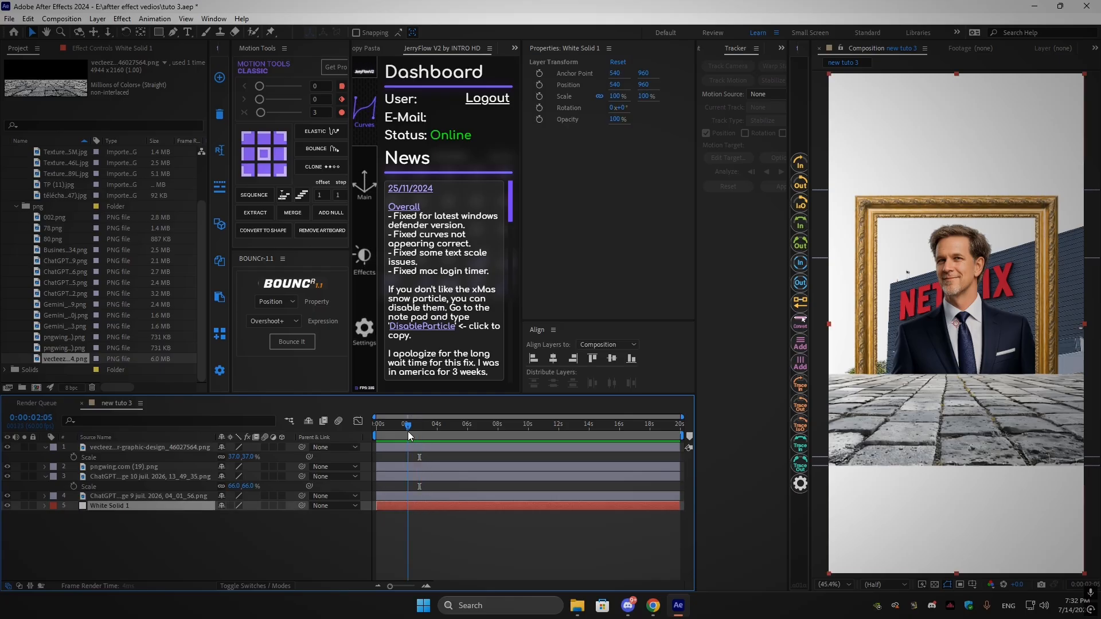
pyautogui.moveTo(408, 432); pyautogui.dragTo(406, 432)
pyautogui.hotkey('ctrl', 'a')
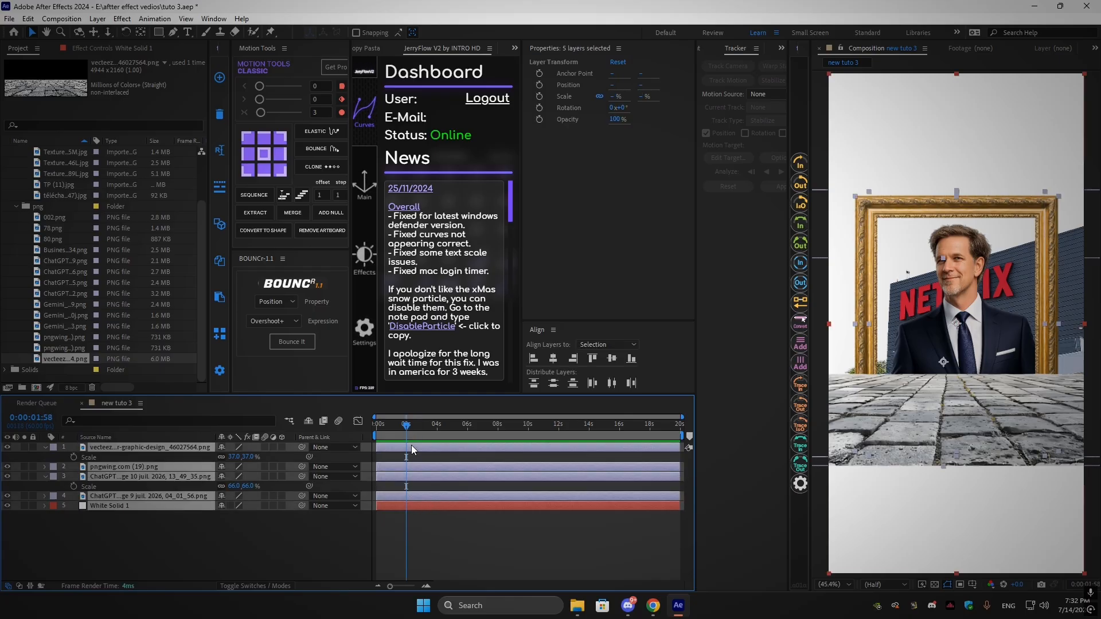
pyautogui.hotkey('alt', ']')
pyautogui.scroll(3, 387, 479)
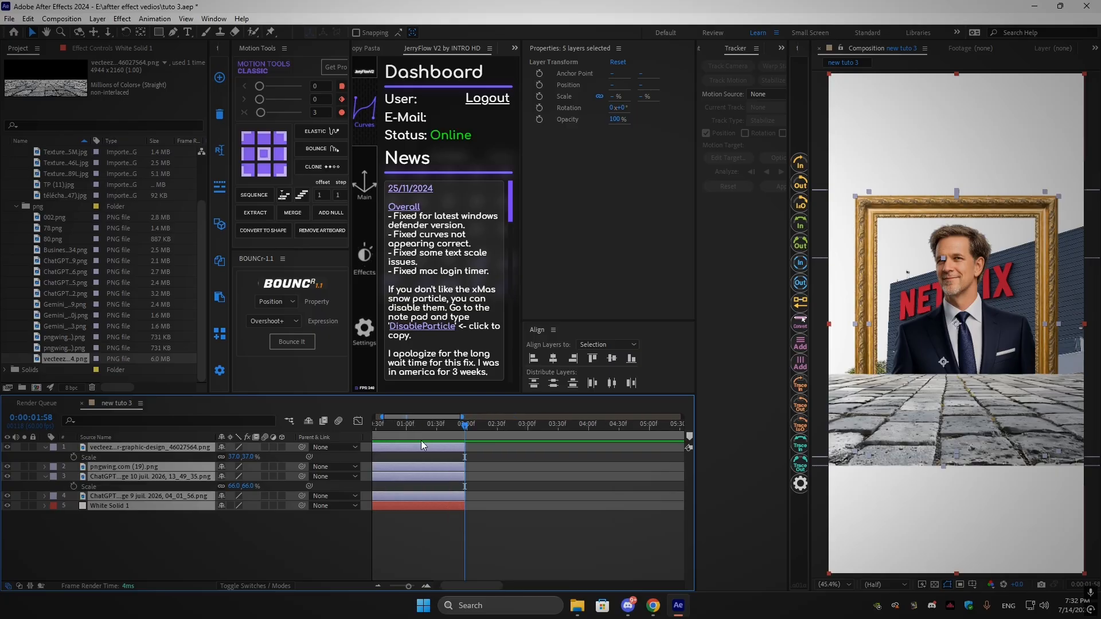
pyautogui.press('Home')
# Collapse the open Scale properties and move the picture frame layer to the top of the layer stack
pyautogui.click(112, 529)
pyautogui.click(46, 447)
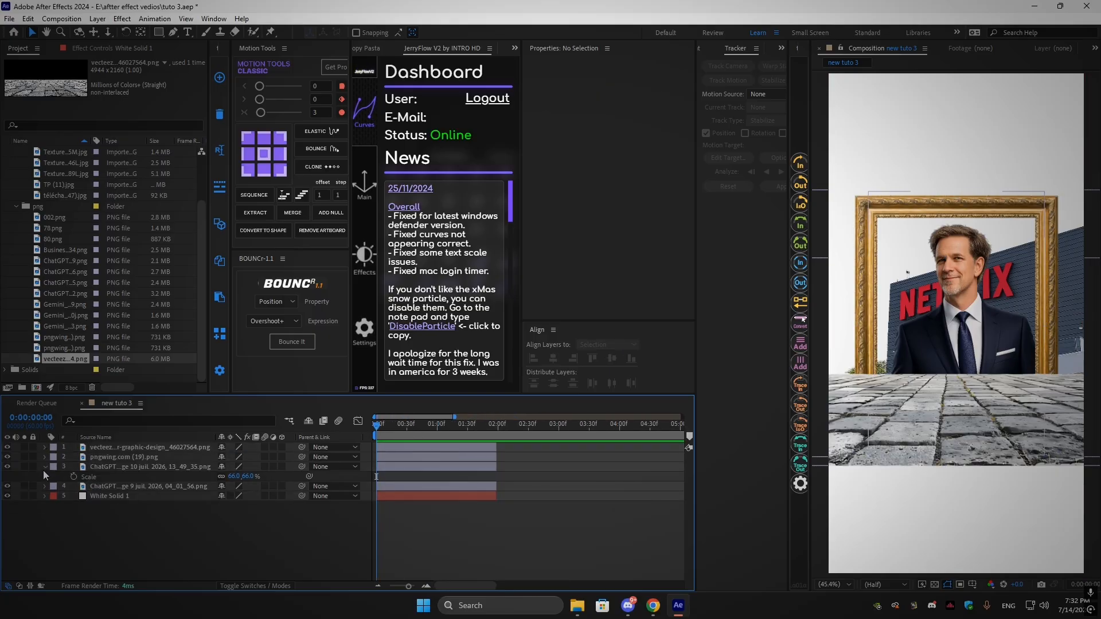
pyautogui.click(45, 466)
pyautogui.moveTo(109, 458); pyautogui.dragTo(119, 443)
pyautogui.press('F2')
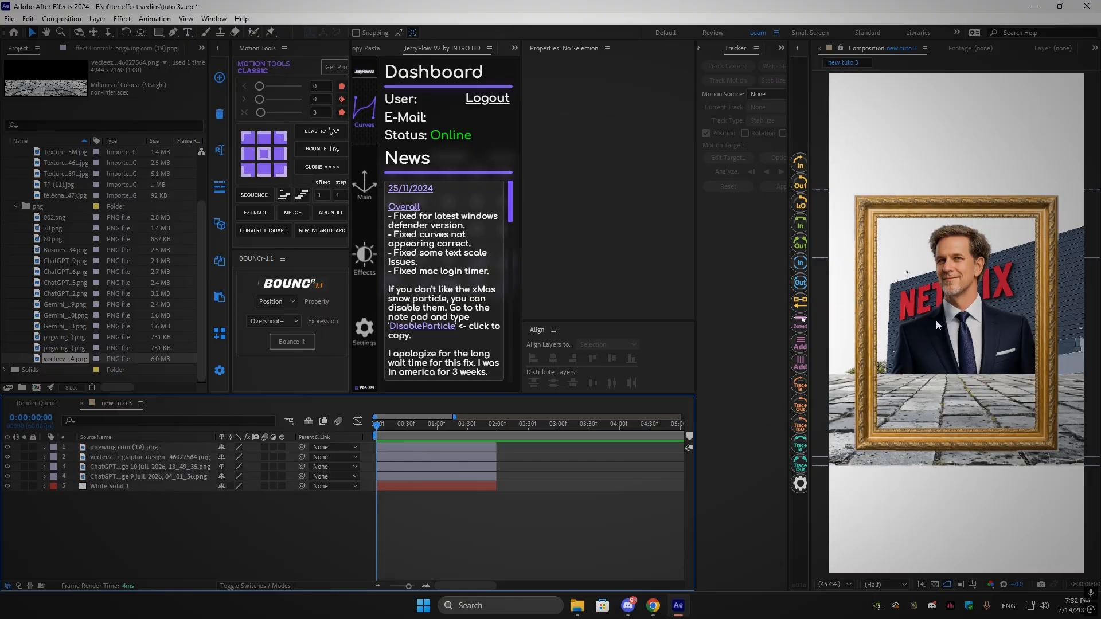
# Move the businessman layer above the pavement layer, directly beneath the picture frame
pyautogui.click(436, 448)
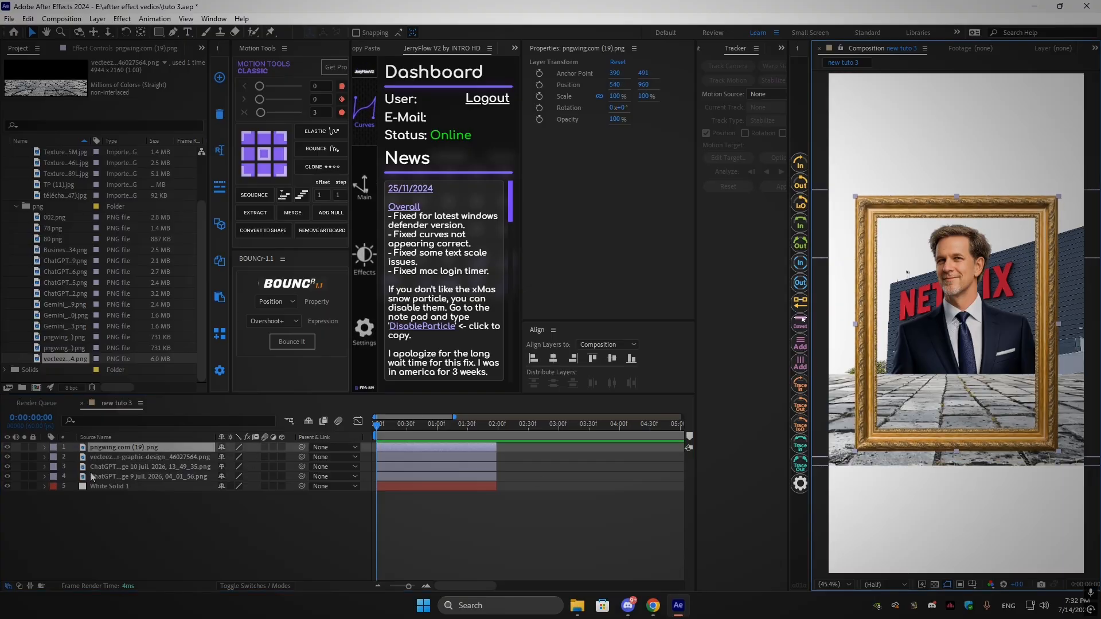
pyautogui.click(124, 448)
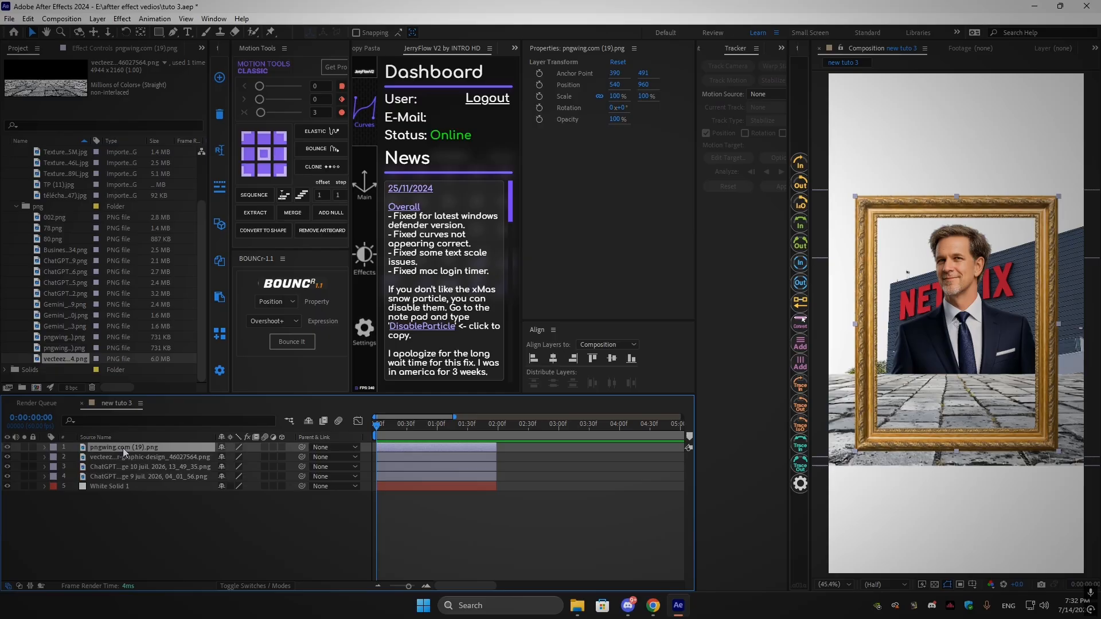
pyautogui.moveTo(111, 469); pyautogui.dragTo(118, 457)
pyautogui.click(114, 477)
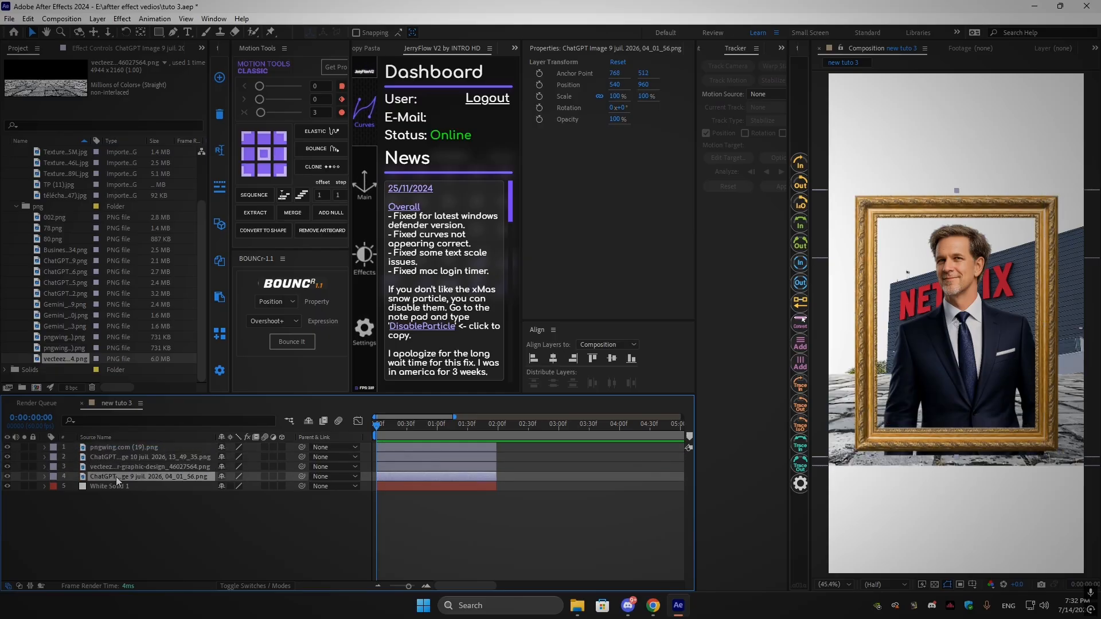
# Scale the pavement layer to 31% and reposition it to about 482, 1114 at the frame's base
pyautogui.click(866, 469)
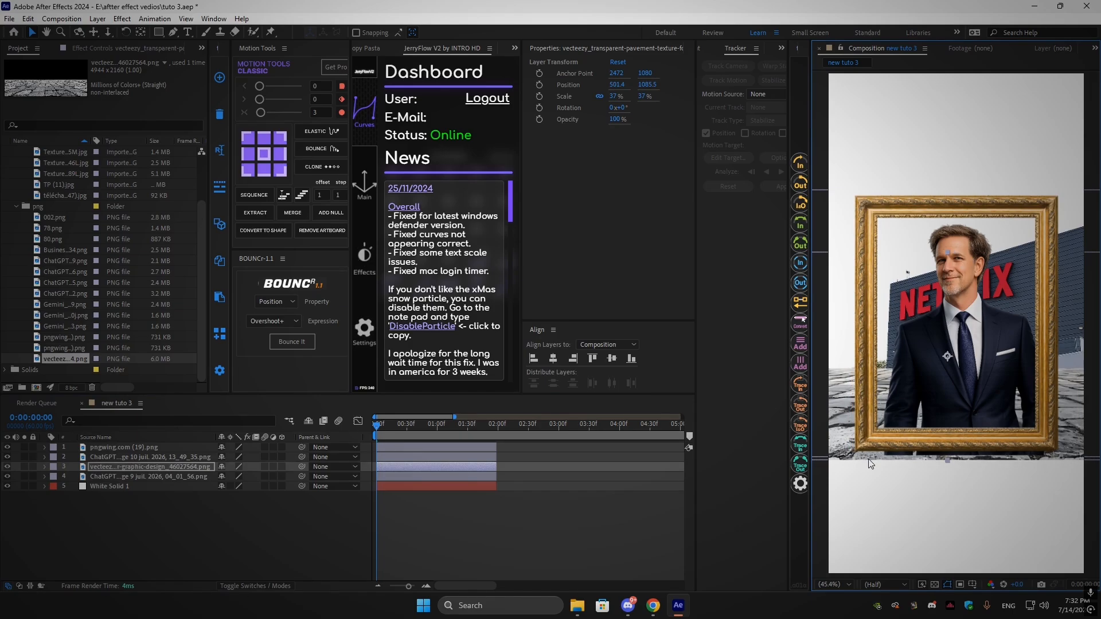
pyautogui.press('s')
pyautogui.moveTo(241, 478); pyautogui.dragTo(237, 479)
pyautogui.moveTo(847, 427); pyautogui.dragTo(839, 429)
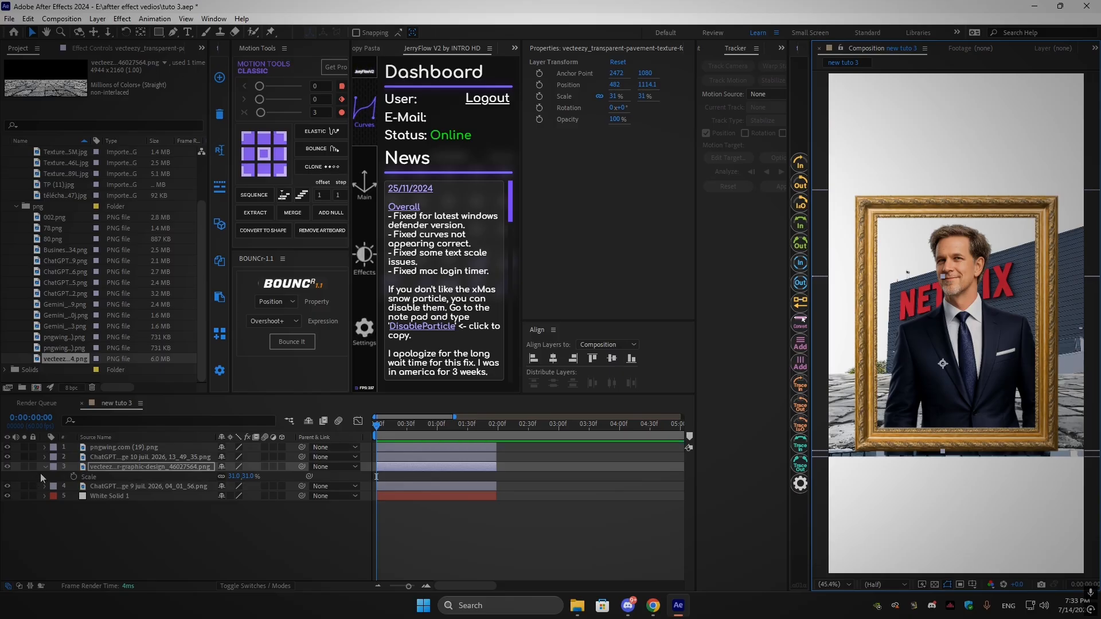
# Reposition the Netflix building layer behind the businessman to about 530, 920
pyautogui.moveTo(869, 357); pyautogui.dragTo(864, 356)
pyautogui.click(137, 527)
pyautogui.click(113, 458)
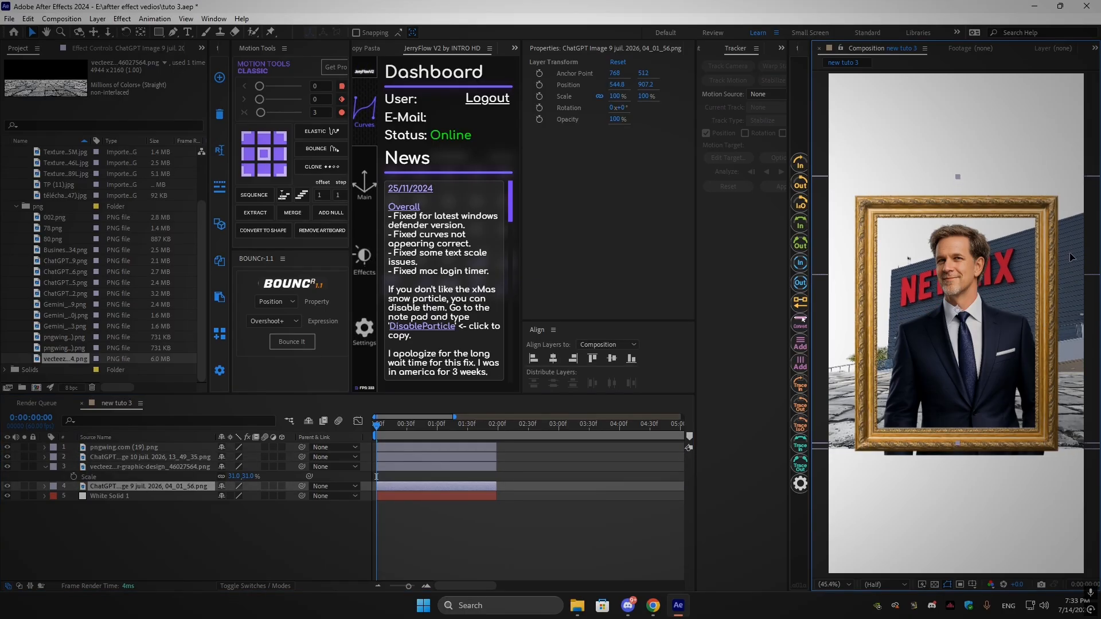
pyautogui.click(144, 486)
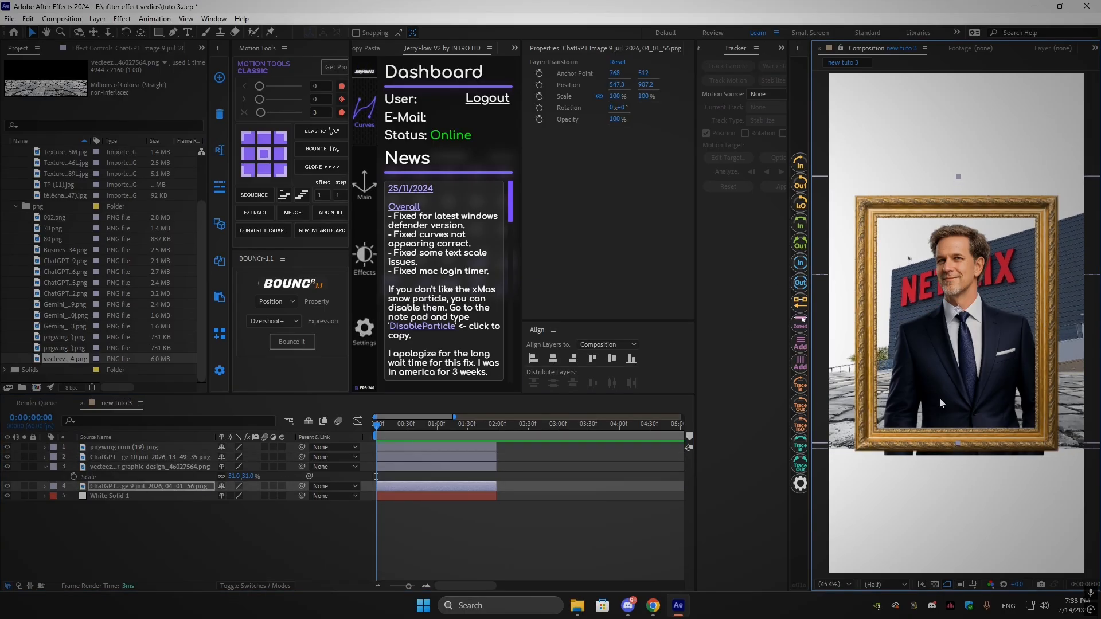
pyautogui.moveTo(961, 345); pyautogui.dragTo(958, 346)
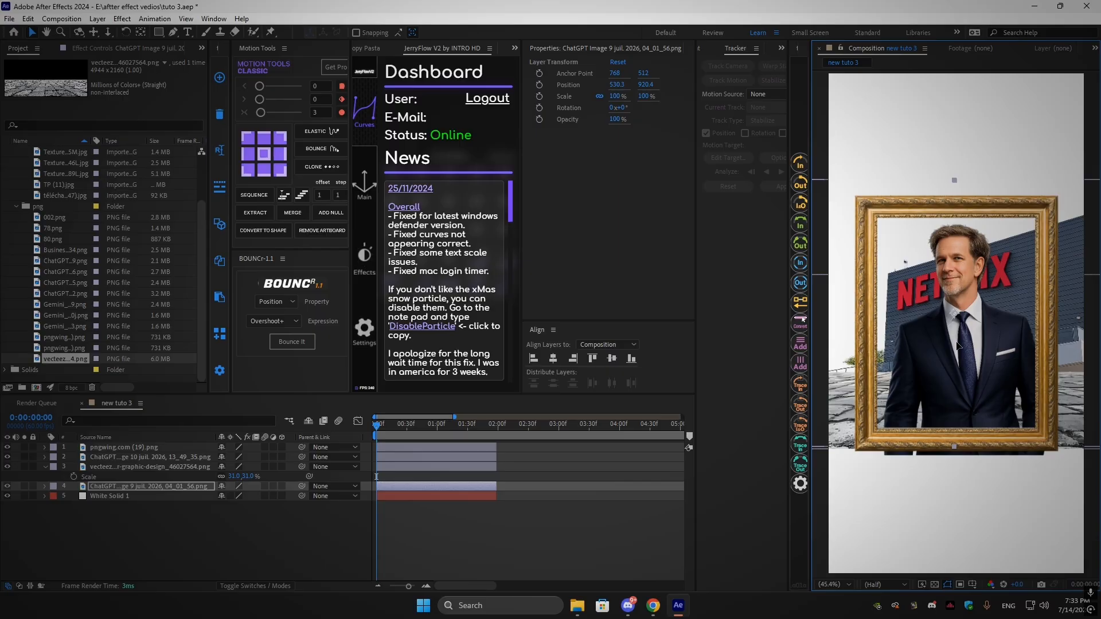
pyautogui.click(33, 480)
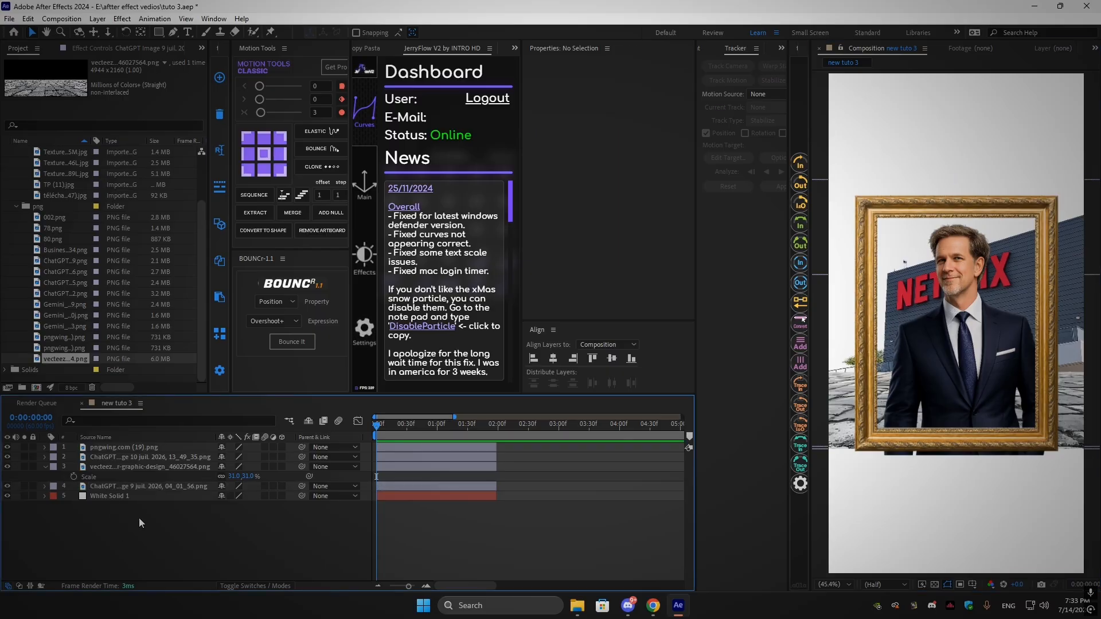
# Collapse the open properties of the pavement and Netflix building layers
pyautogui.click(45, 468)
pyautogui.click(44, 476)
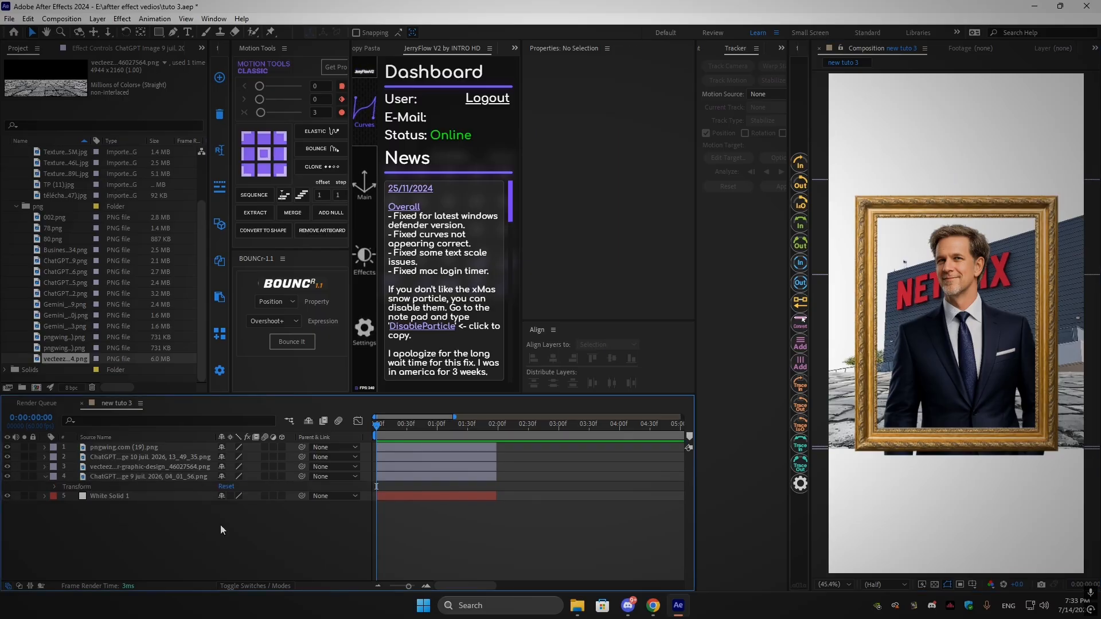
pyautogui.click(52, 487)
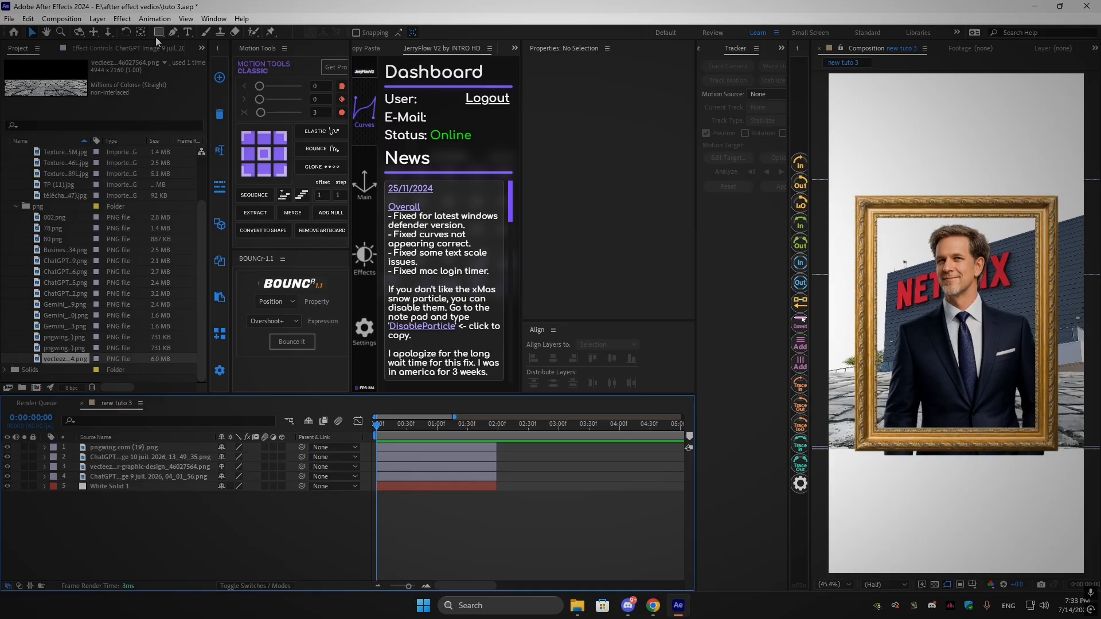
# Create a new camera layer with the default camera settings
pyautogui.rightClick(172, 528)
pyautogui.moveTo(229, 393)
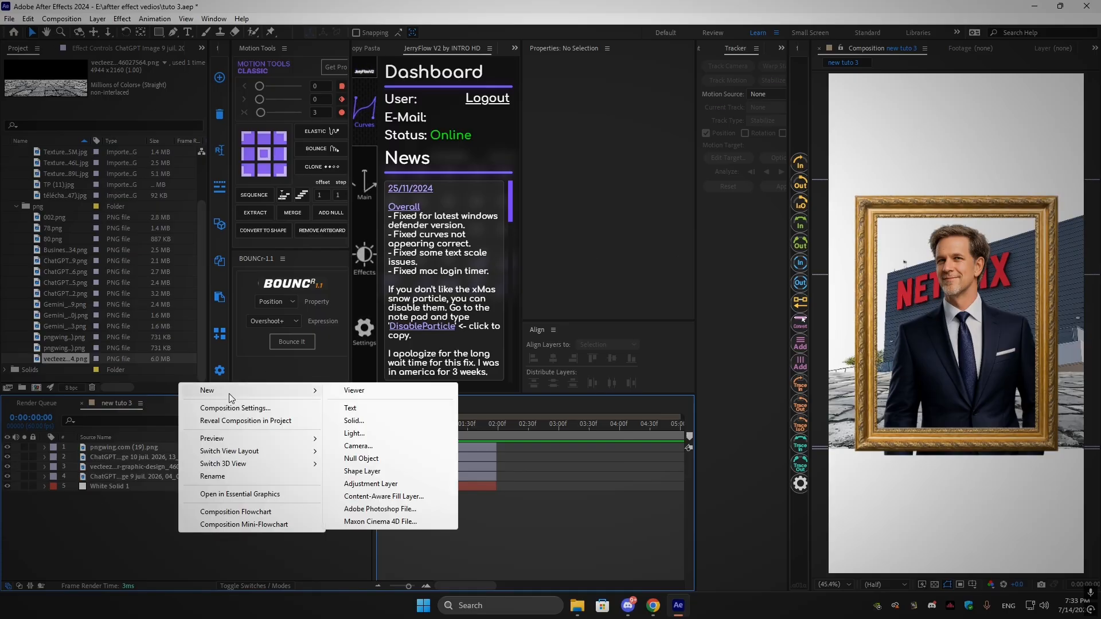
pyautogui.click(389, 449)
pyautogui.press('Return')
pyautogui.click(639, 350)
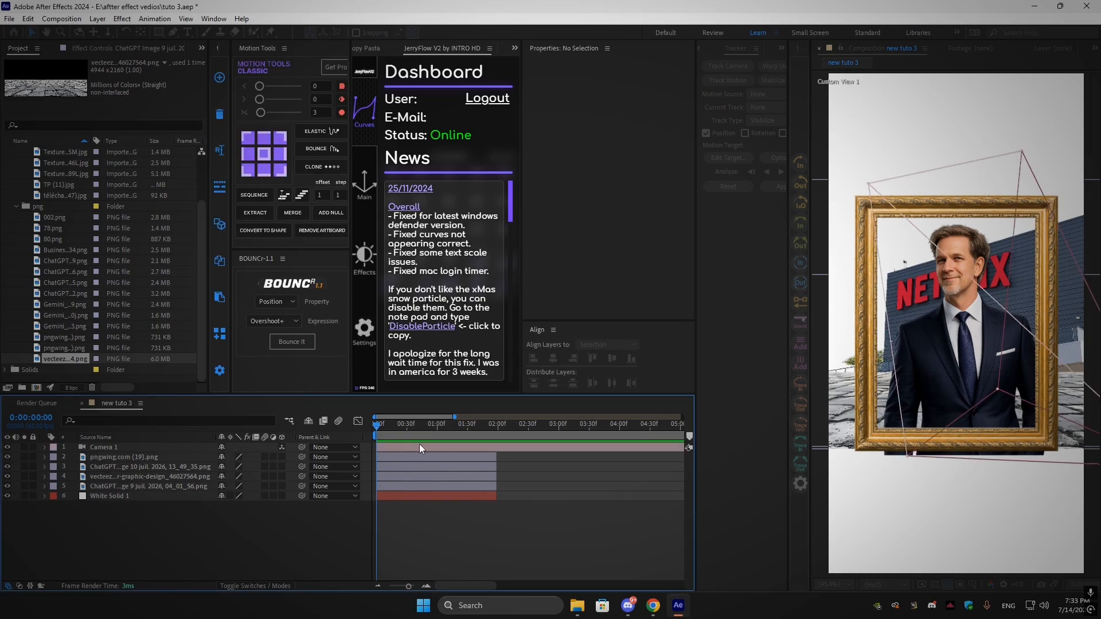
# Trim the camera layer so its end lines up with the other layers at 0:00:02:00
pyautogui.click(420, 449)
pyautogui.click(414, 426)
pyautogui.hotkey('alt', ']')
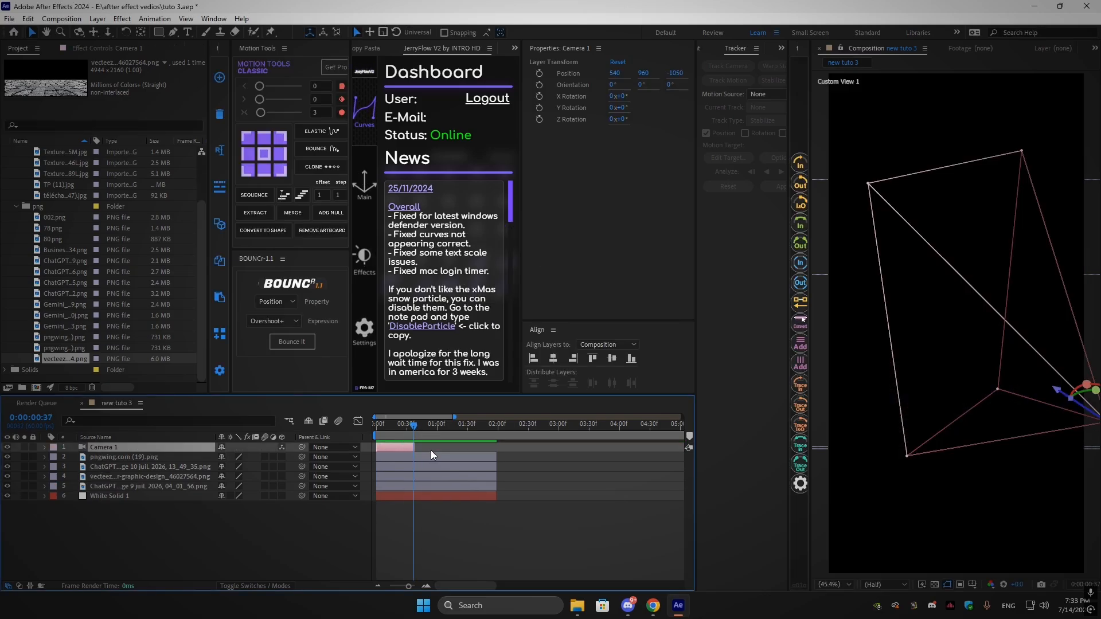
pyautogui.moveTo(415, 451); pyautogui.dragTo(497, 450)
pyautogui.click(321, 519)
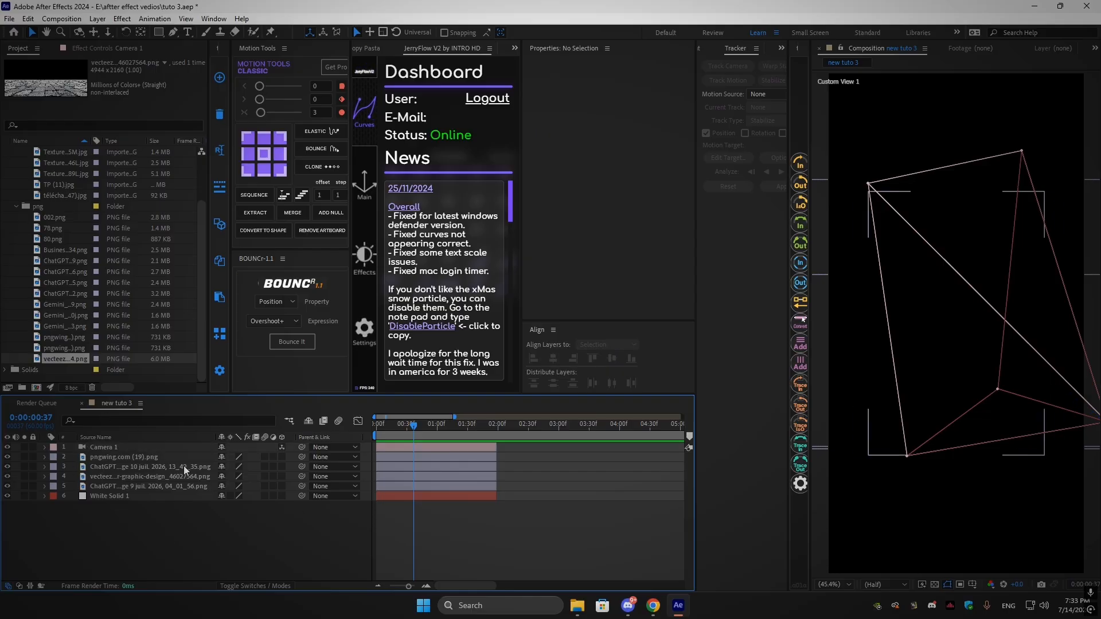
# Turn on 3D for the picture frame, businessman, pavement and Netflix building layers
pyautogui.click(148, 458)
pyautogui.keyDown('shift'); pyautogui.click(154, 487); pyautogui.keyUp('shift')
pyautogui.click(281, 487)
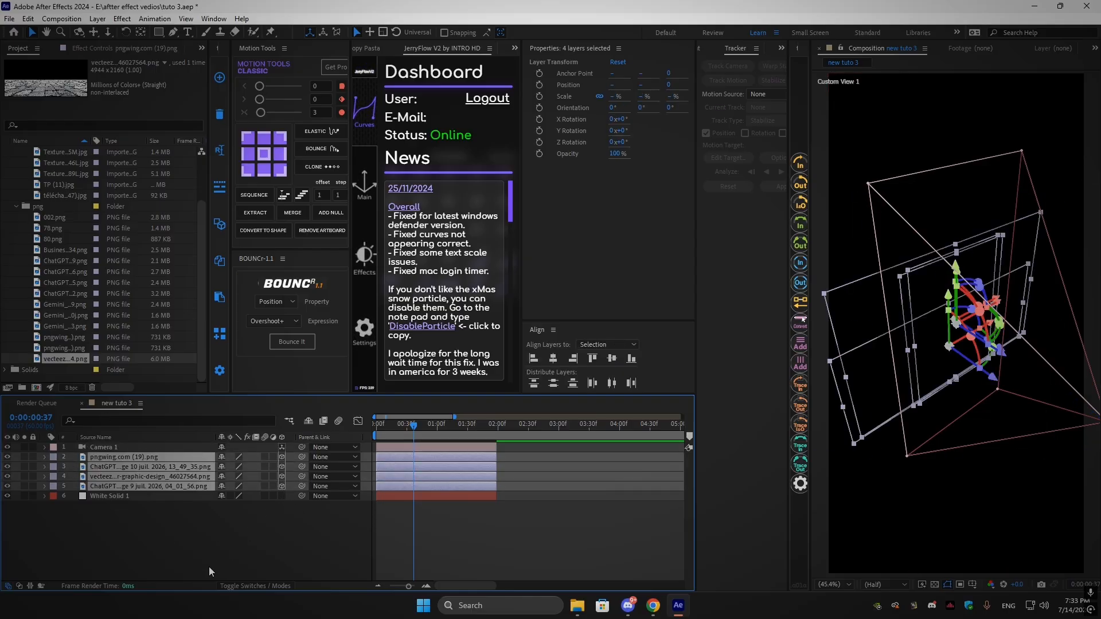
pyautogui.click(209, 571)
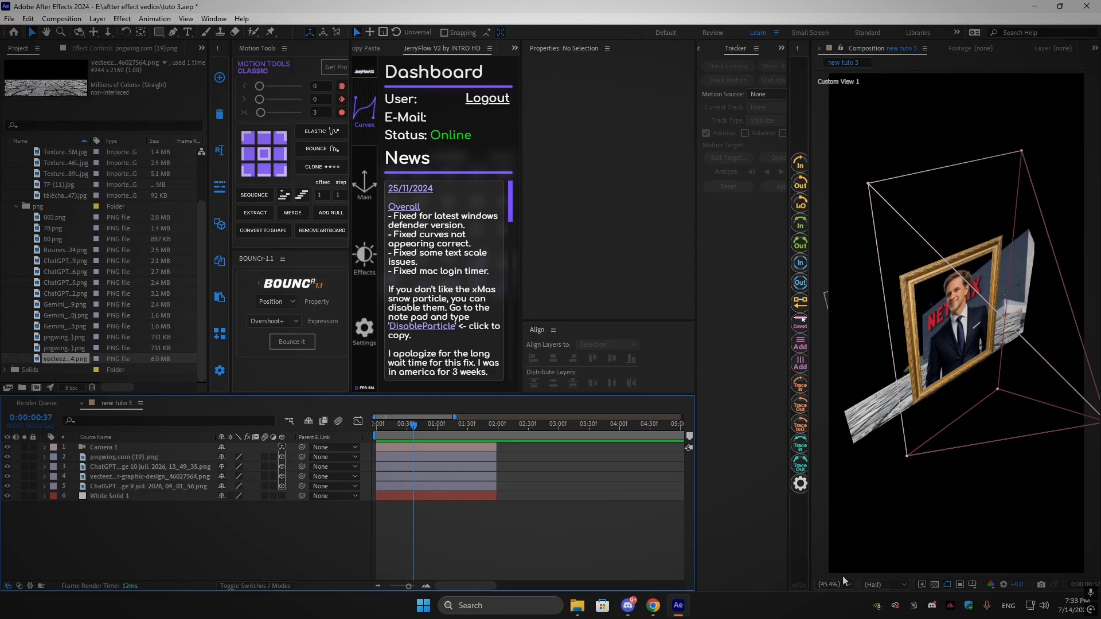
# Switch the composition view from the custom view to Active Camera (Camera 1)
pyautogui.click(967, 67)
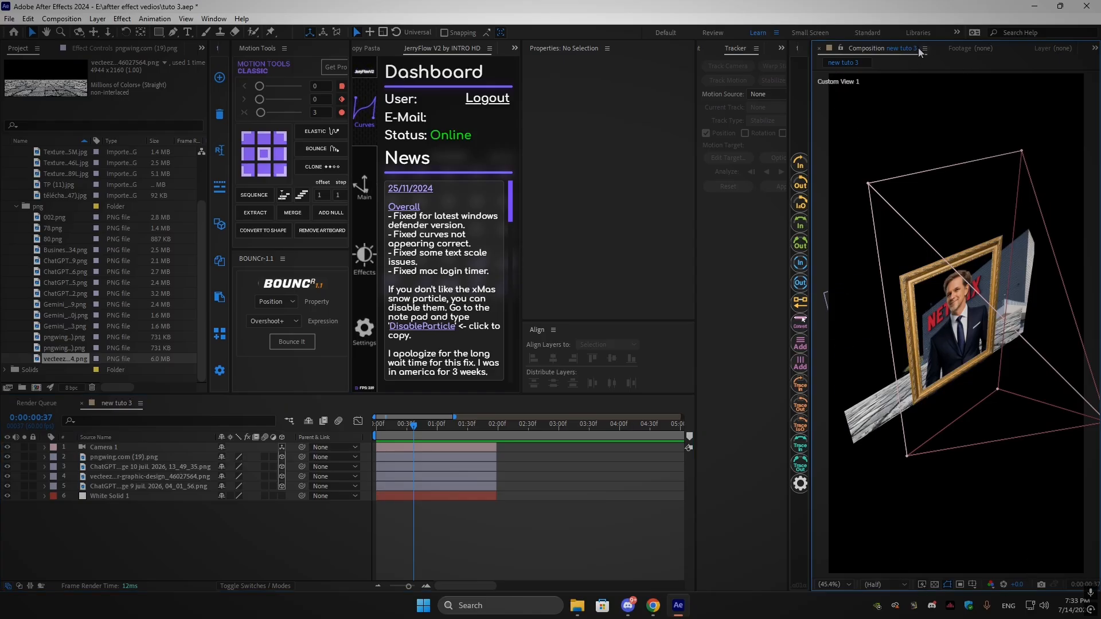
pyautogui.doubleClick(895, 48)
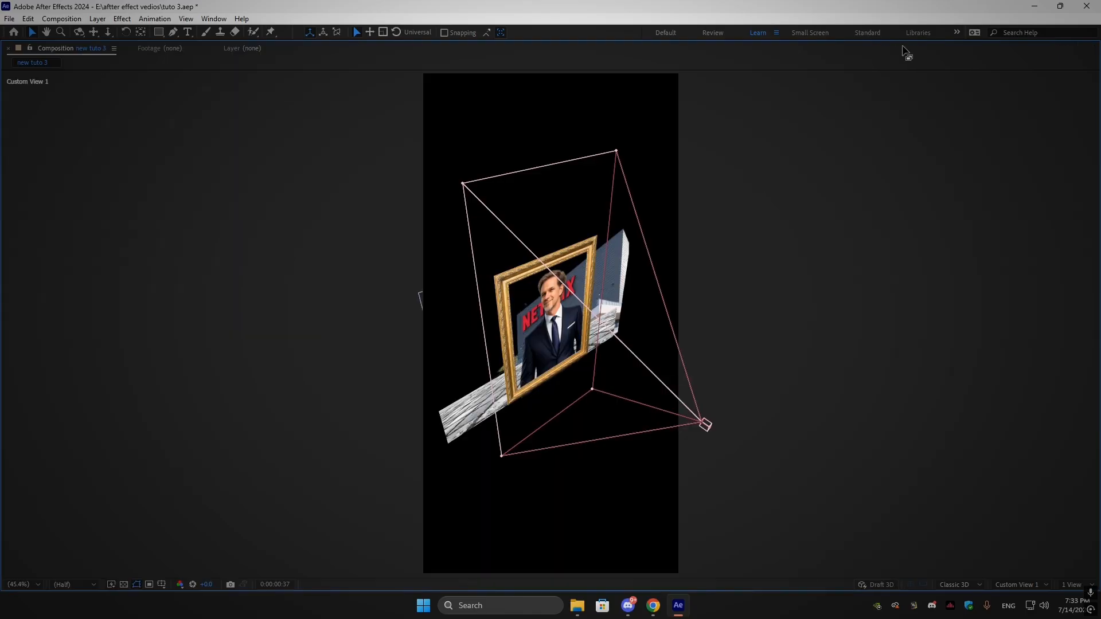
pyautogui.click(1027, 585)
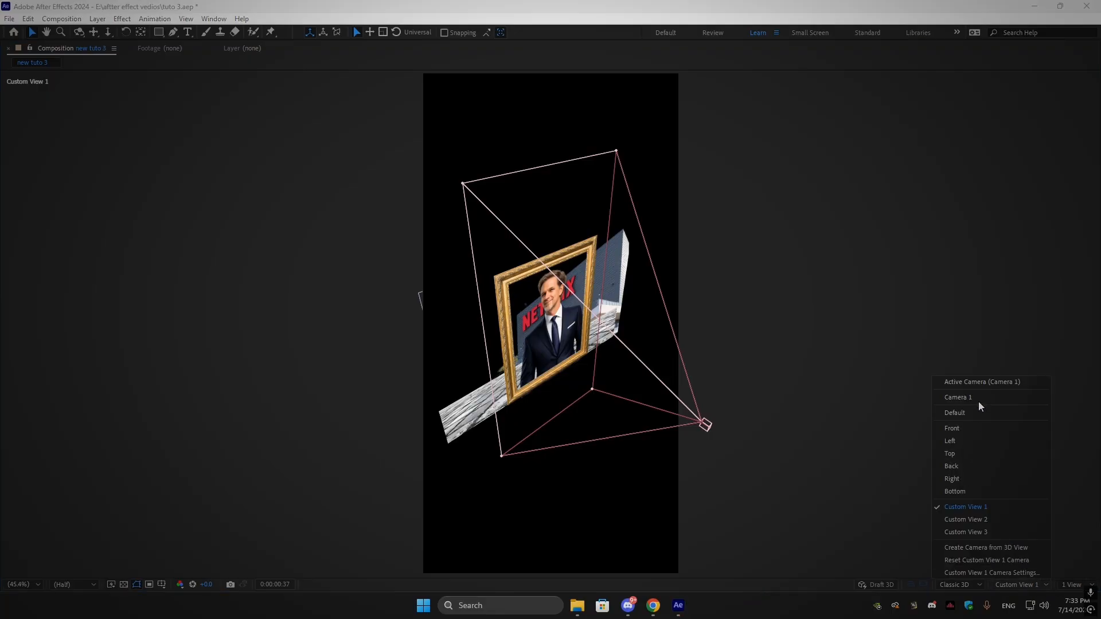
pyautogui.click(976, 382)
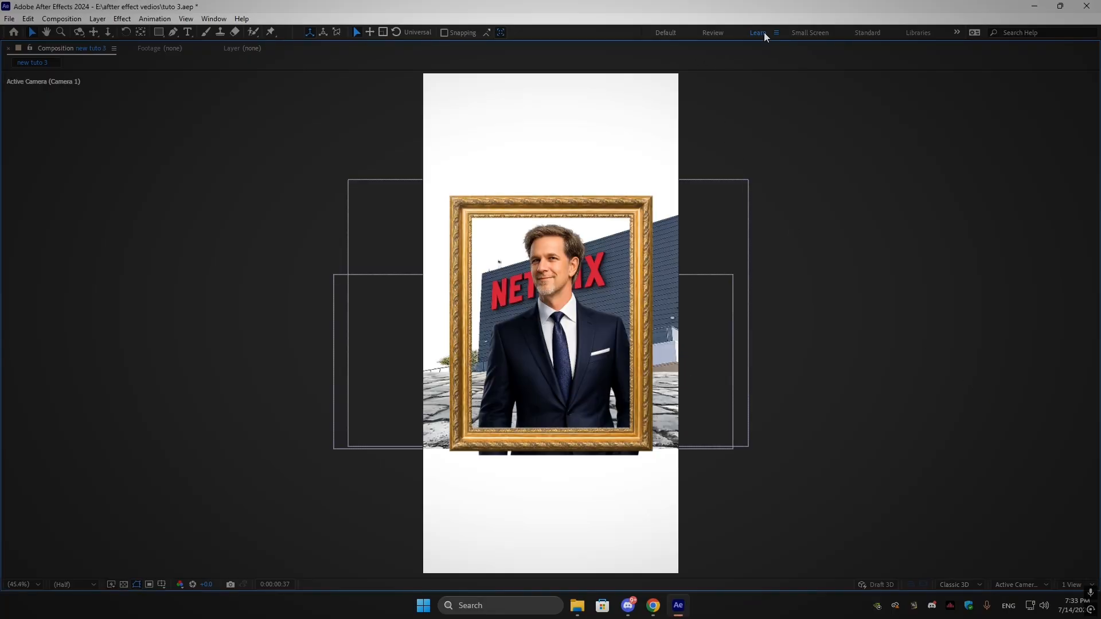
pyautogui.doubleClick(723, 53)
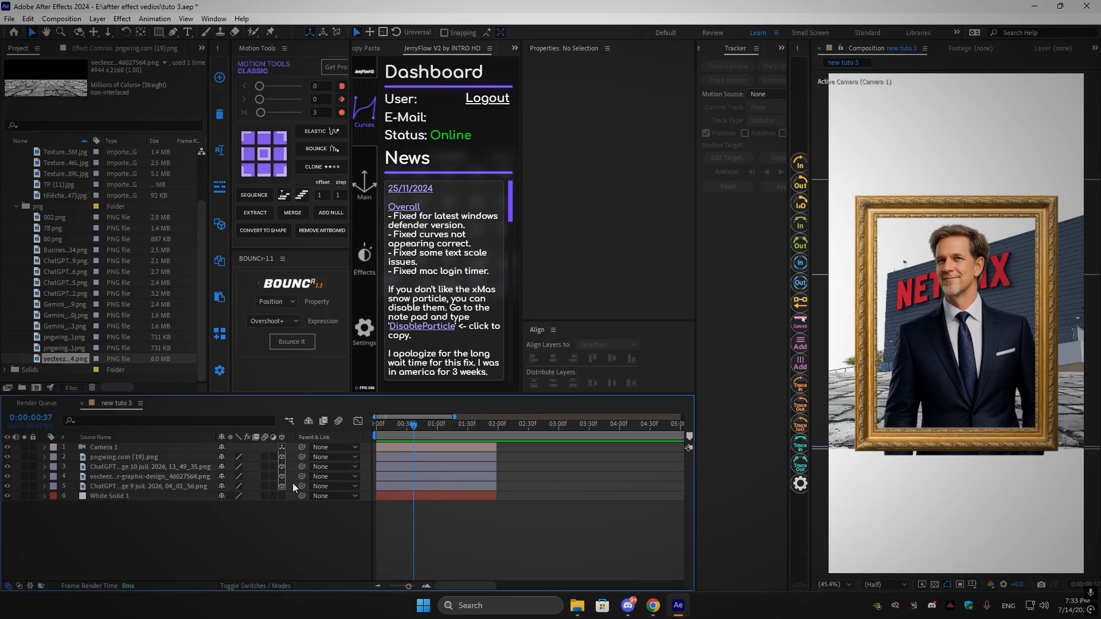
# Move the current time to 0:00:00:22 and centre the picture frame layer in the composition
pyautogui.moveTo(399, 438); pyautogui.dragTo(400, 438)
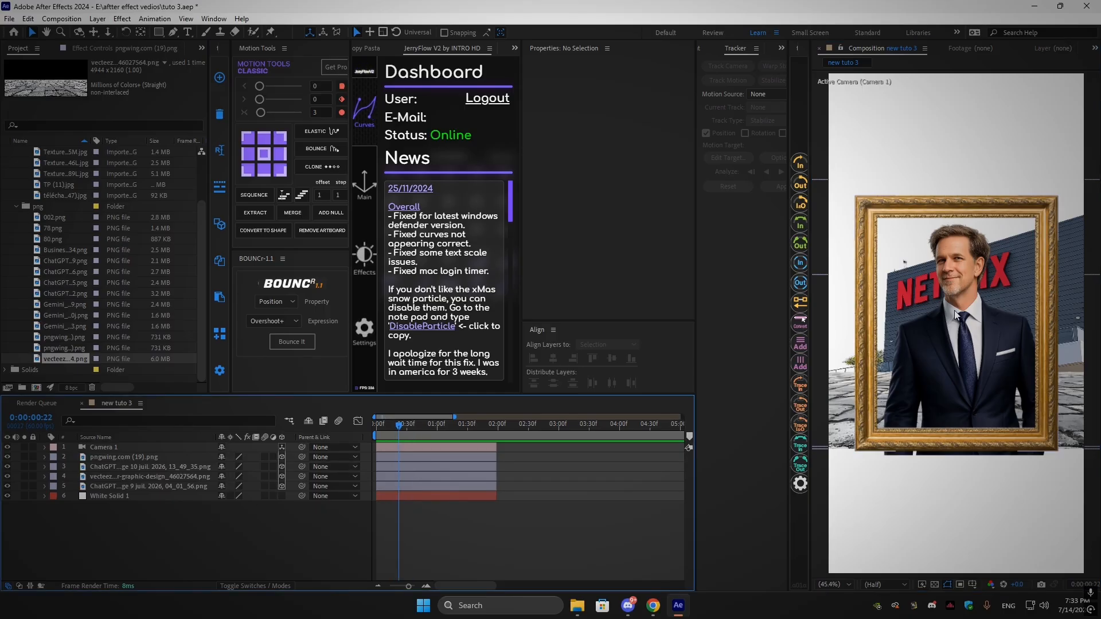
pyautogui.moveTo(866, 338); pyautogui.dragTo(862, 338)
pyautogui.hotkey('ctrl', 'z')
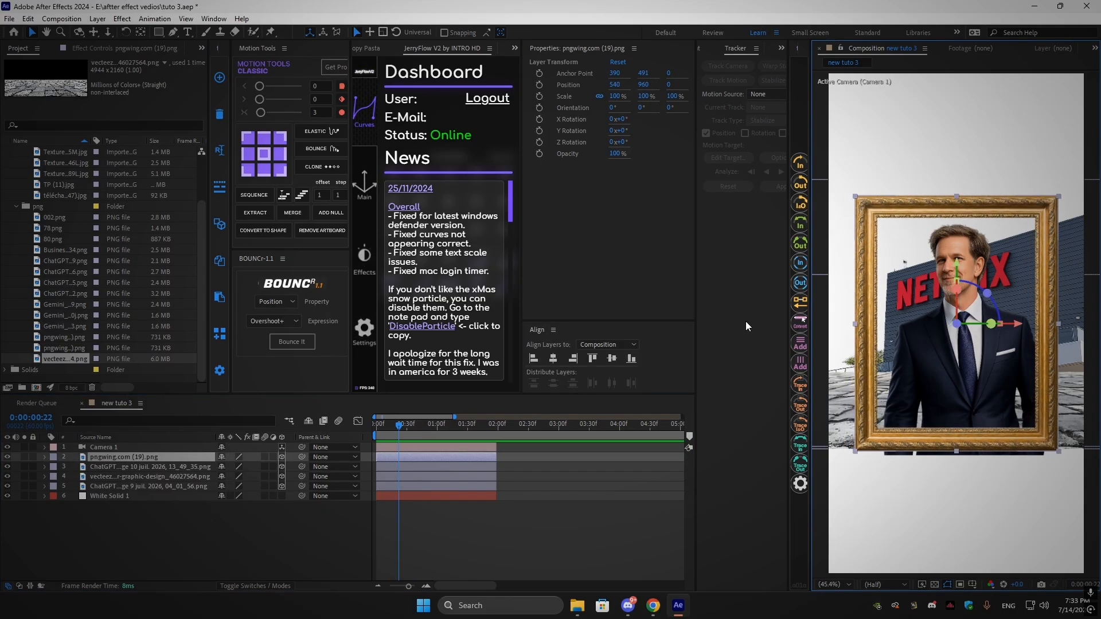
pyautogui.click(553, 359)
pyautogui.click(614, 321)
pyautogui.rightClick(153, 457)
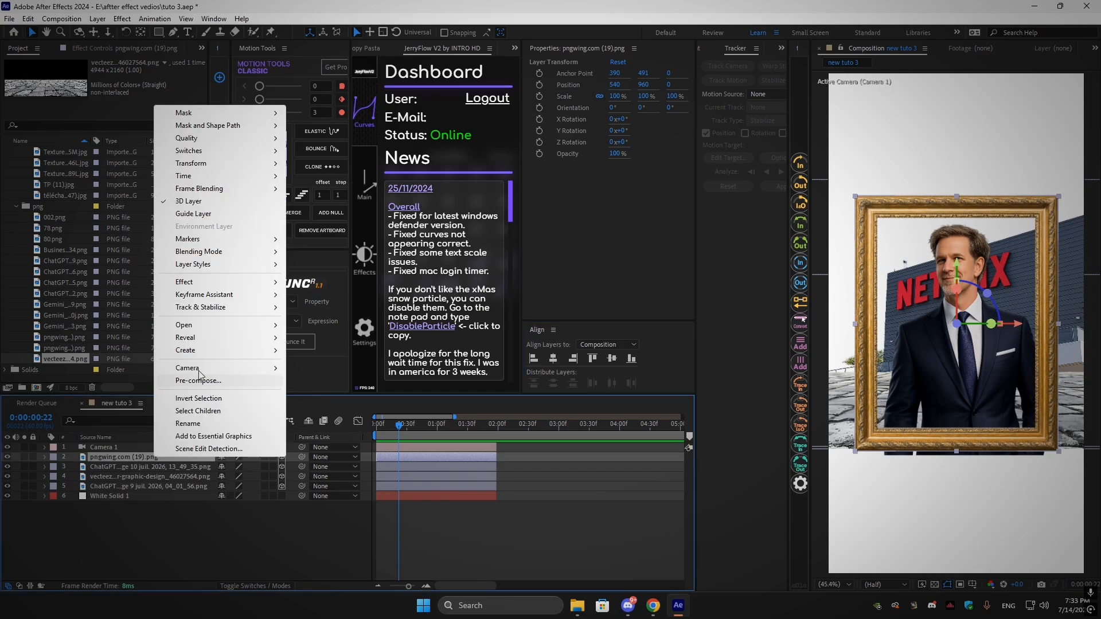
pyautogui.moveTo(221, 165)
pyautogui.click(341, 289)
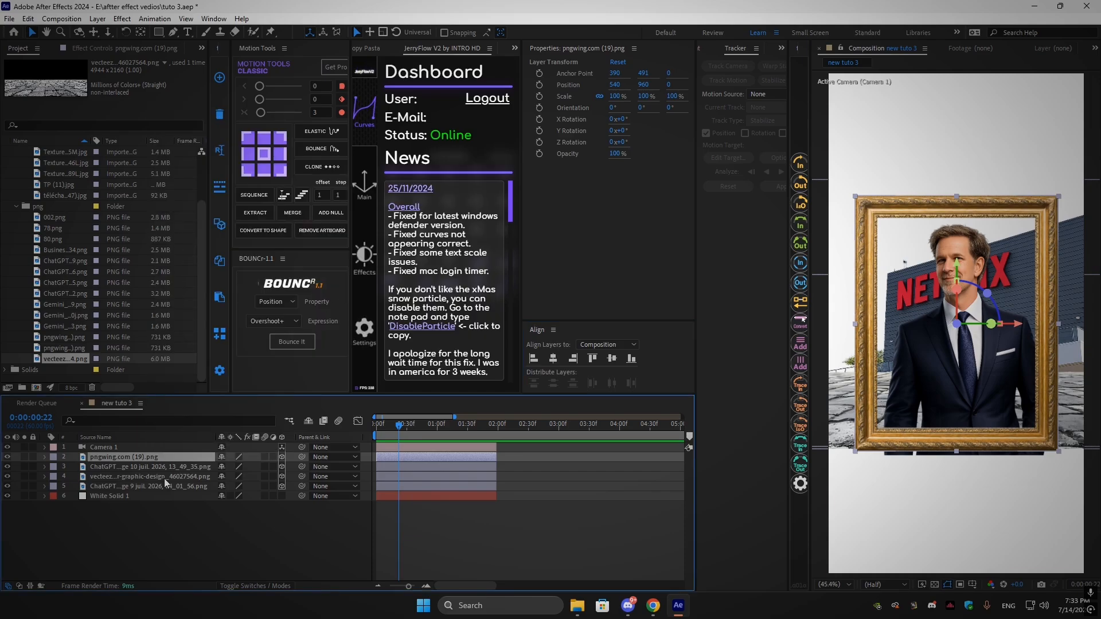
# Start the Netflix building layer at the current time and set its Z position to 1000
pyautogui.click(123, 467)
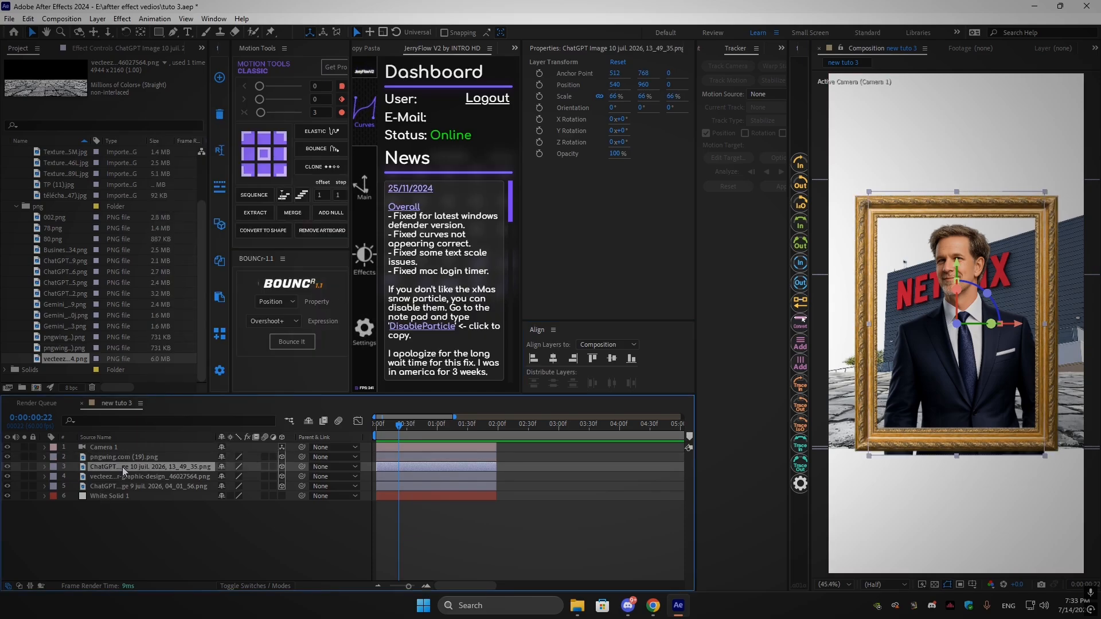
pyautogui.click(122, 487)
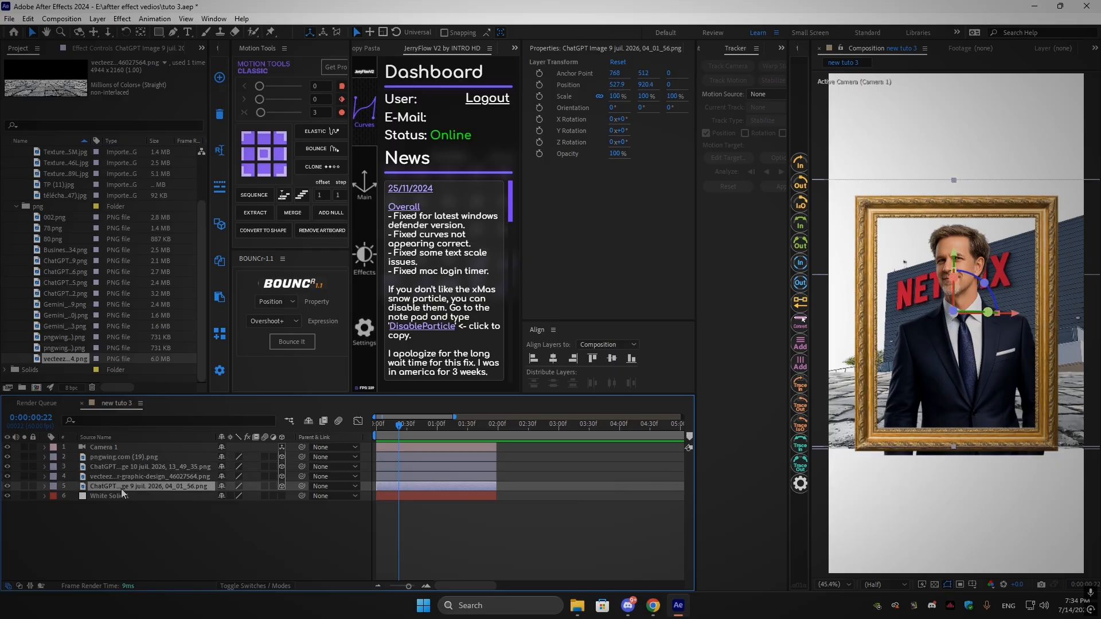
pyautogui.press('[')
pyautogui.press('p')
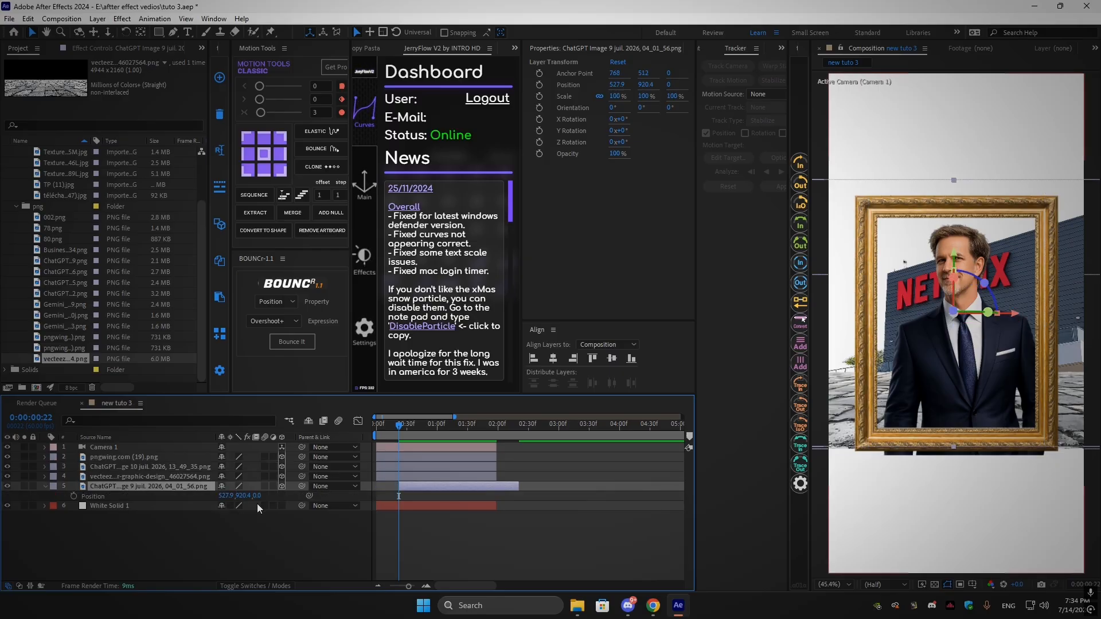
pyautogui.moveTo(261, 500); pyautogui.dragTo(276, 500)
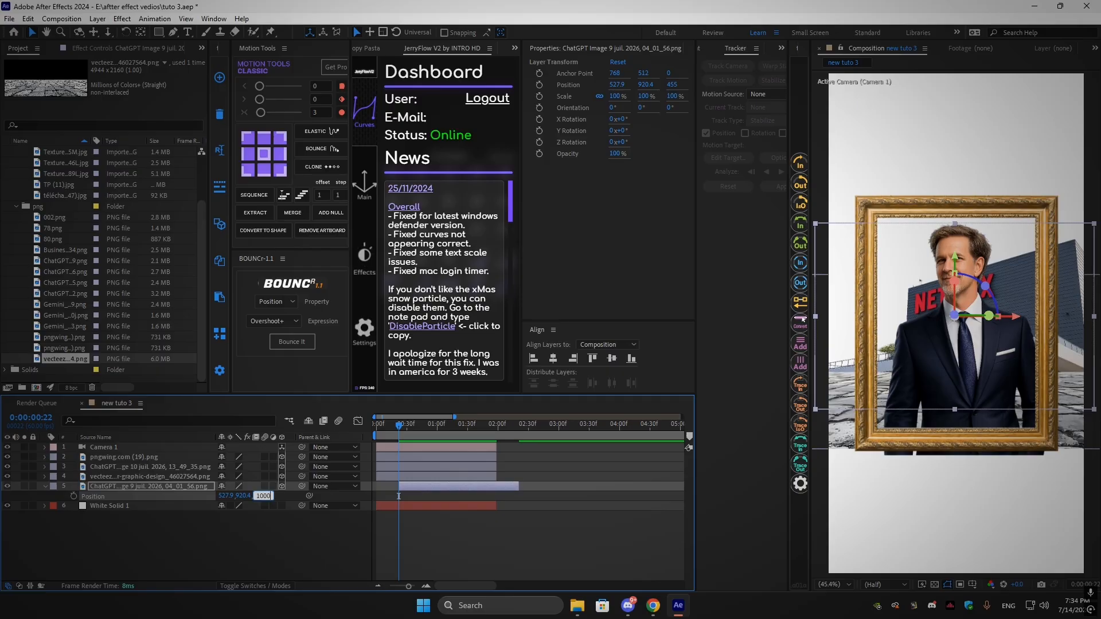
pyautogui.press('Return')
# Scale the Netflix building layer to 146% and reposition it to about 504, 903
pyautogui.press('s')
pyautogui.moveTo(234, 497); pyautogui.dragTo(260, 498)
pyautogui.moveTo(897, 396)
pyautogui.mouseDown()
pyautogui.moveTo(893, 407)
pyautogui.moveTo(895, 388)
pyautogui.mouseUp()
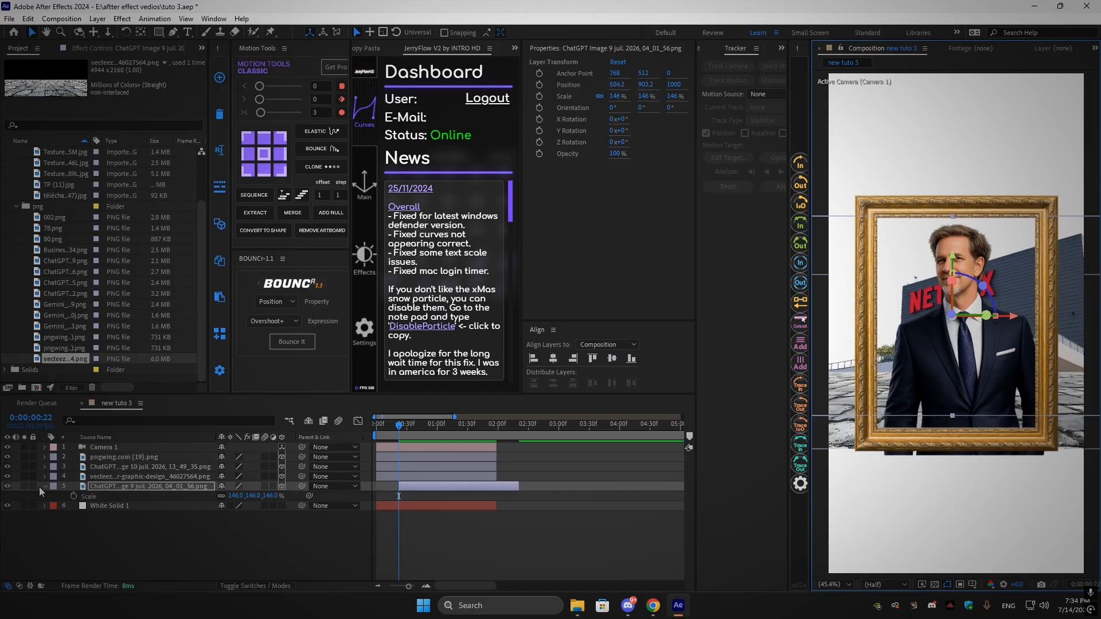
# Set the pavement layer's Z position to 1000 and move it down to about 489, 1542
pyautogui.click(120, 477)
pyautogui.press('p')
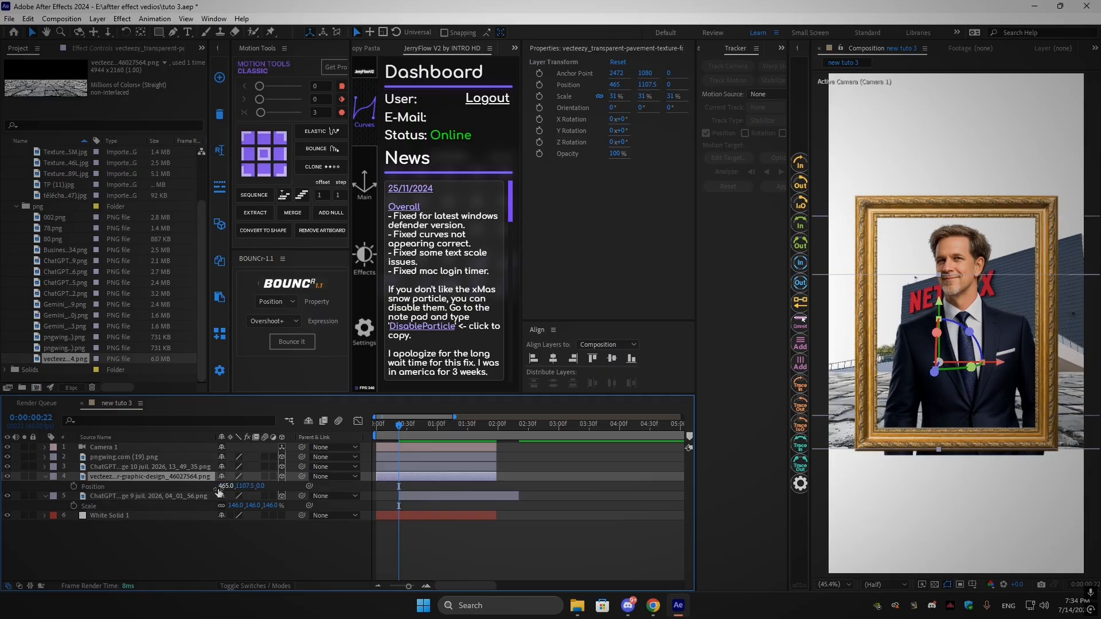
pyautogui.click(172, 497)
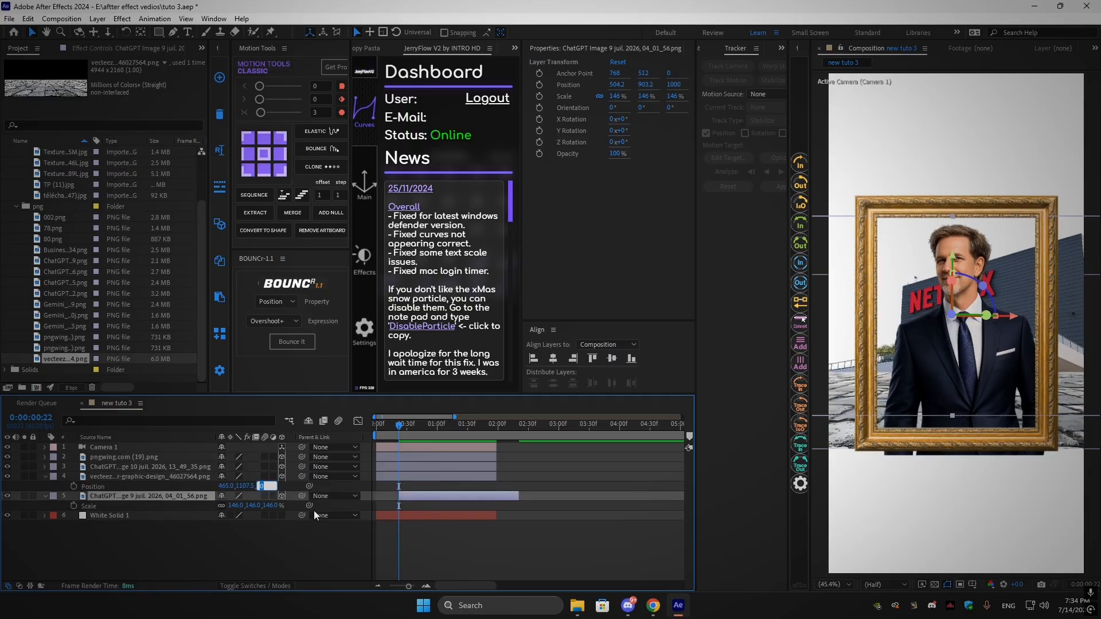
pyautogui.press('Return')
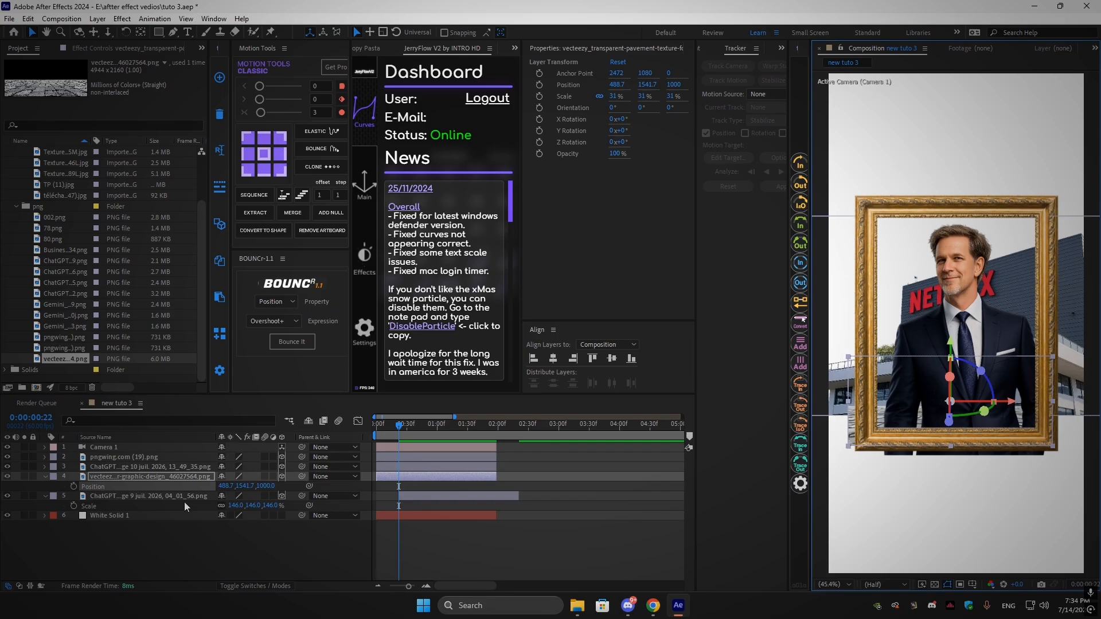
# Scale the pavement layer to 43% and reposition it to about 531, 1559
pyautogui.press('s')
pyautogui.moveTo(238, 486); pyautogui.dragTo(242, 486)
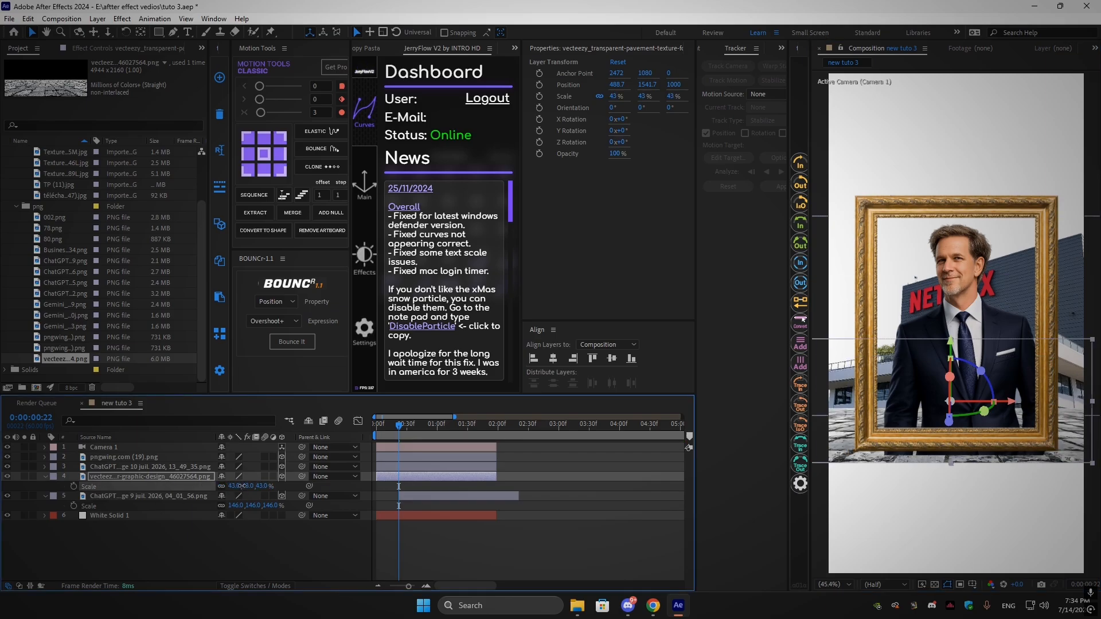
pyautogui.moveTo(824, 440); pyautogui.dragTo(830, 443)
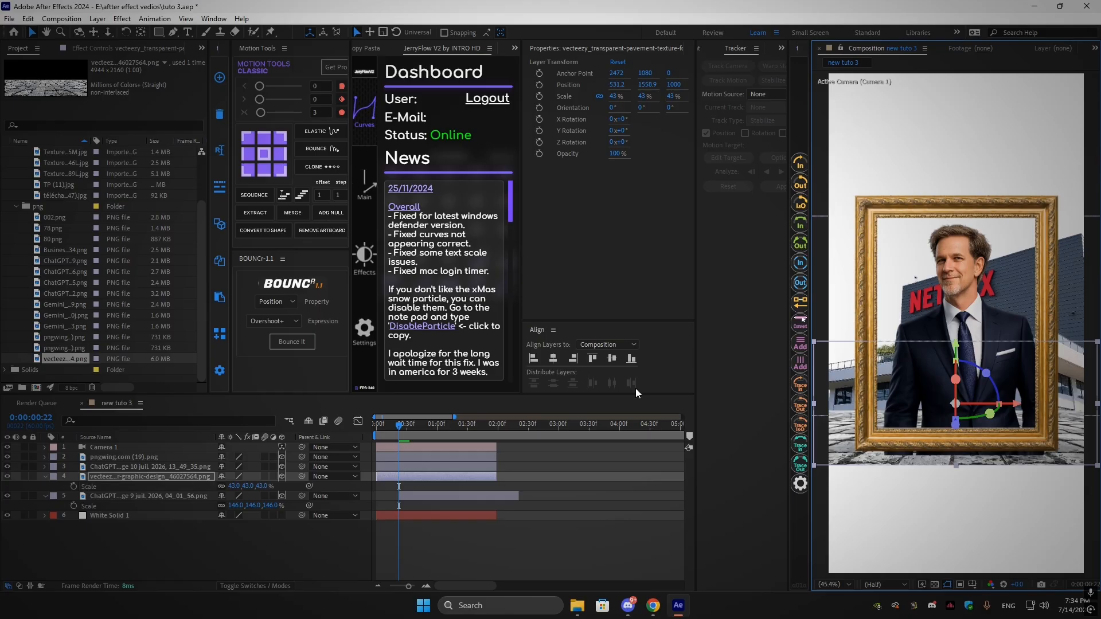
# Collapse the Scale properties of the pavement and Netflix building layers and clear the layer selection
pyautogui.click(45, 477)
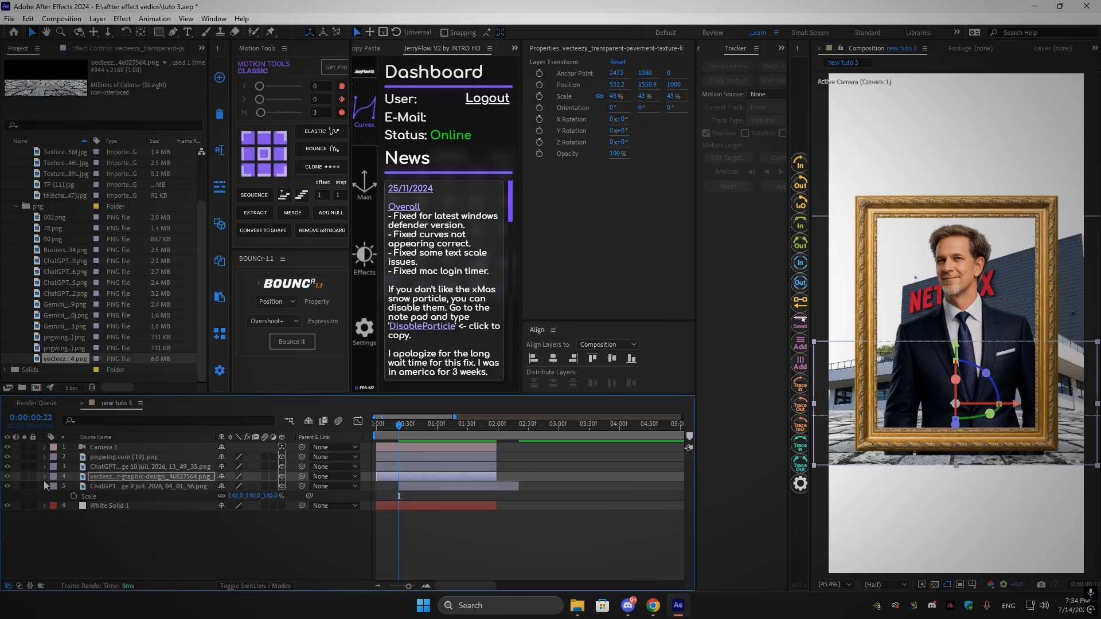
pyautogui.click(45, 487)
pyautogui.click(204, 528)
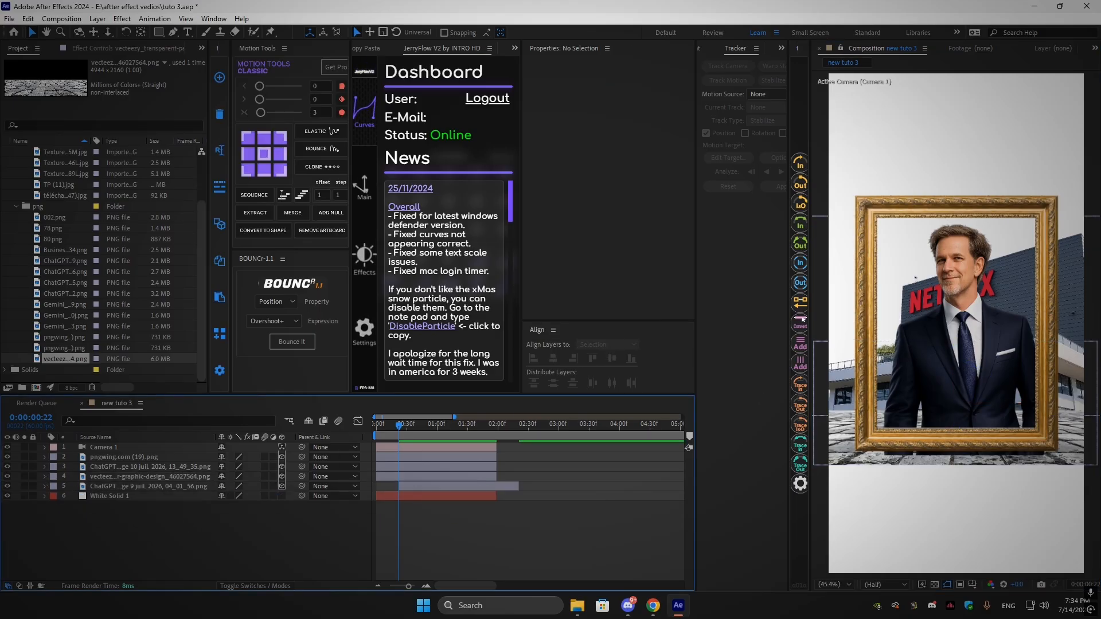
# Look through the images in the project's jpg and png folders, including the cloud image 78.png
pyautogui.click(95, 325)
pyautogui.click(46, 205)
pyautogui.scroll(1, 46, 206)
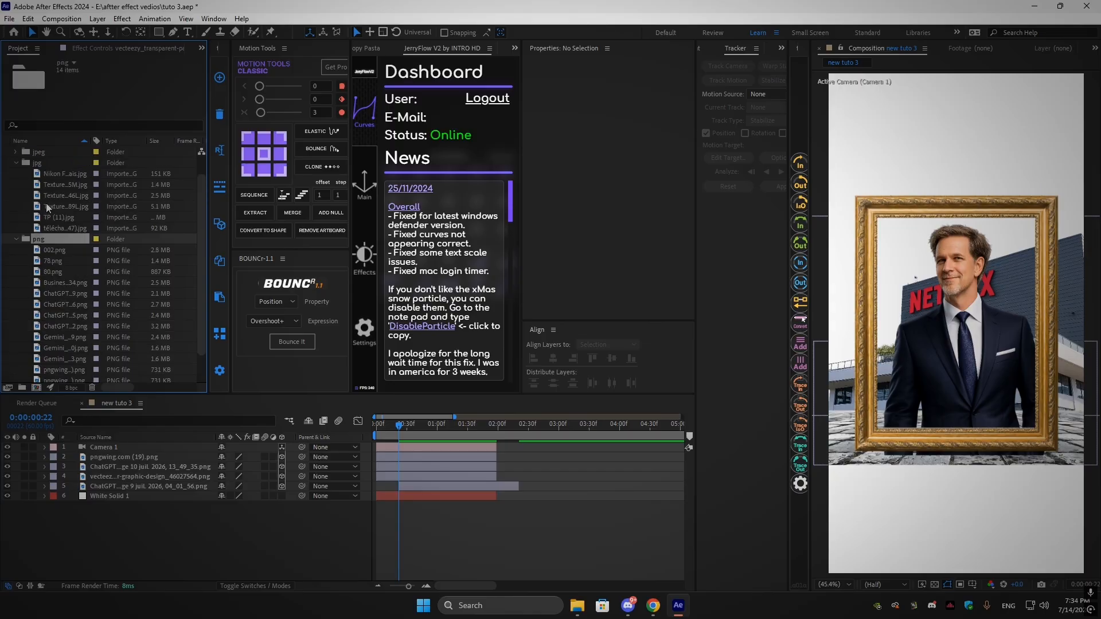
pyautogui.click(48, 217)
pyautogui.click(54, 197)
pyautogui.click(60, 282)
pyautogui.click(48, 260)
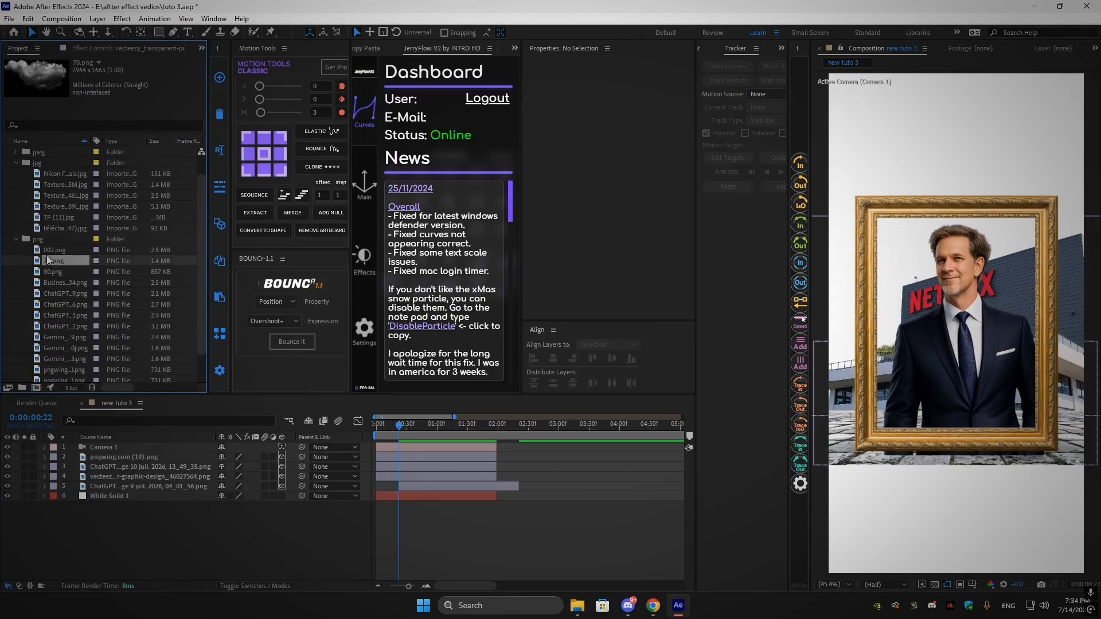
# Create a 1080 × 1920 px solid layer in blue, about #0694EF
pyautogui.rightClick(161, 516)
pyautogui.moveTo(229, 372)
pyautogui.click(339, 402)
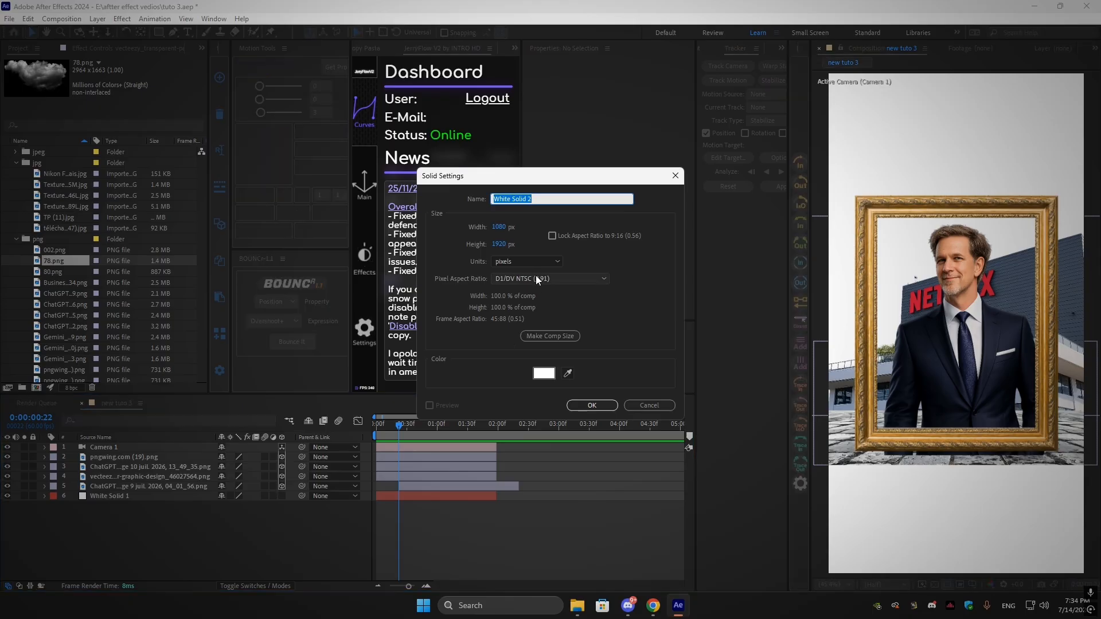
pyautogui.click(544, 374)
pyautogui.moveTo(380, 371); pyautogui.dragTo(379, 342)
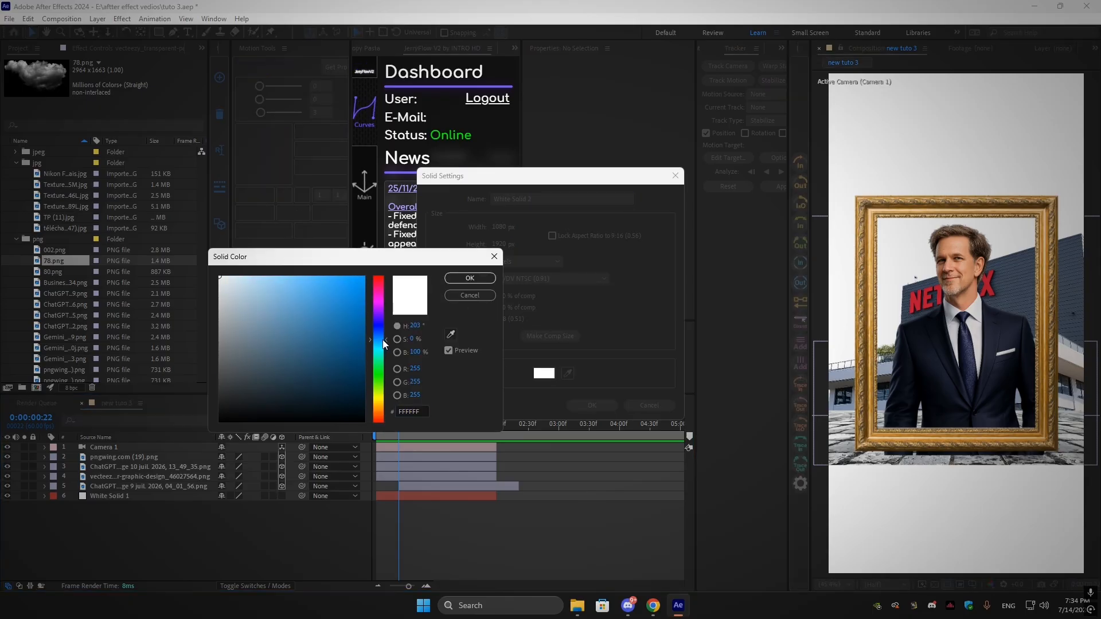
pyautogui.moveTo(346, 288); pyautogui.dragTo(356, 296)
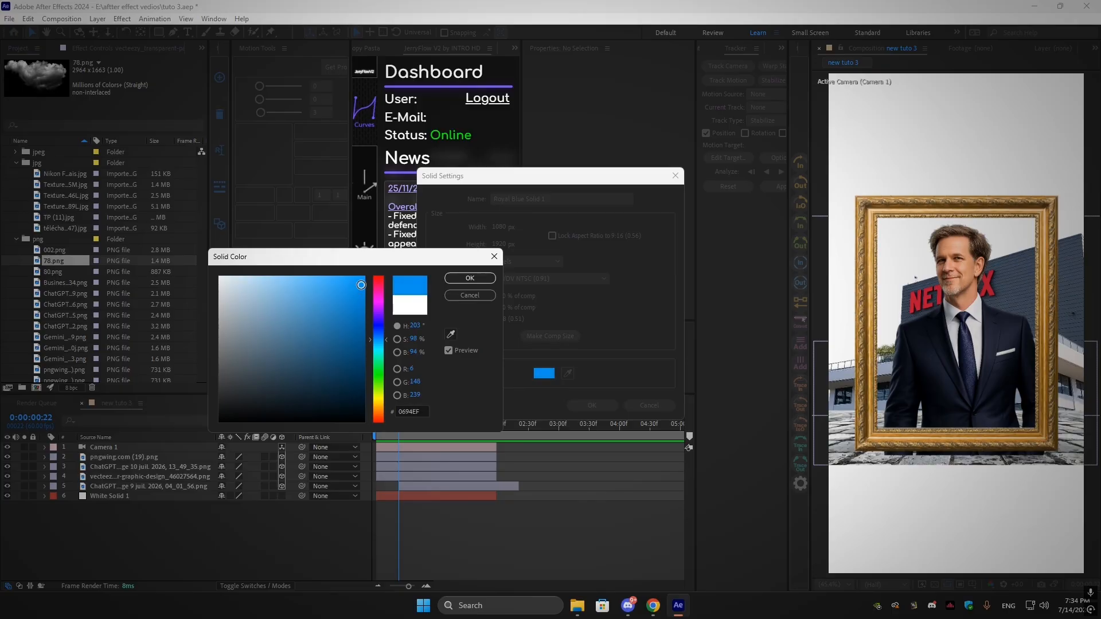
pyautogui.click(468, 278)
pyautogui.click(591, 405)
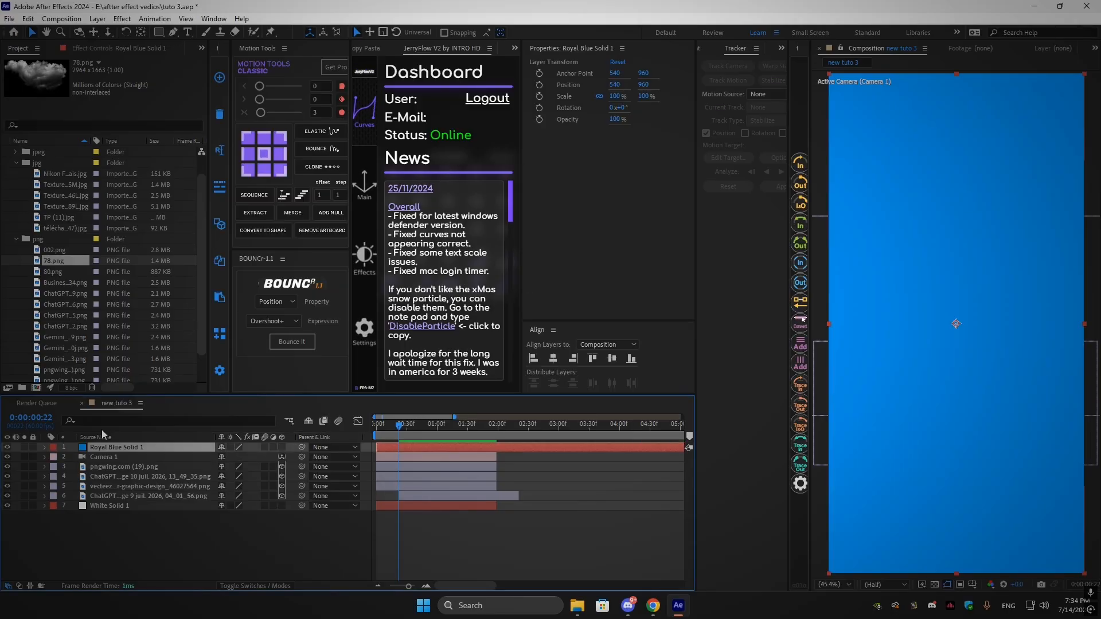
# Place the blue solid directly above the white solid and make it a 3D layer scaled to 68%
pyautogui.moveTo(107, 448); pyautogui.dragTo(119, 502)
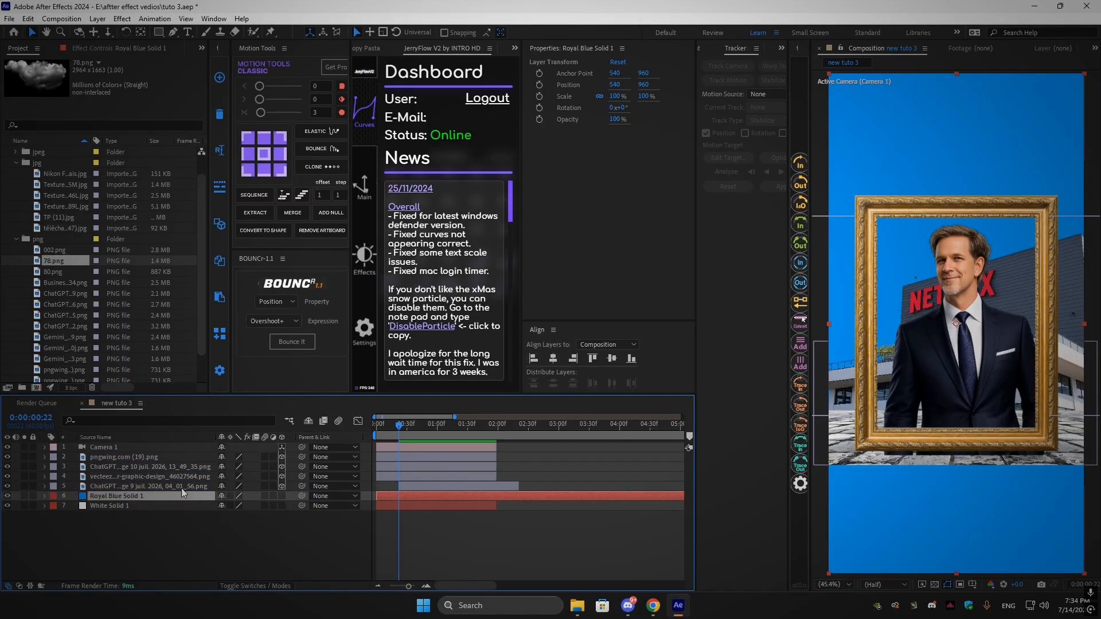
pyautogui.press('s')
pyautogui.moveTo(235, 505); pyautogui.dragTo(218, 506)
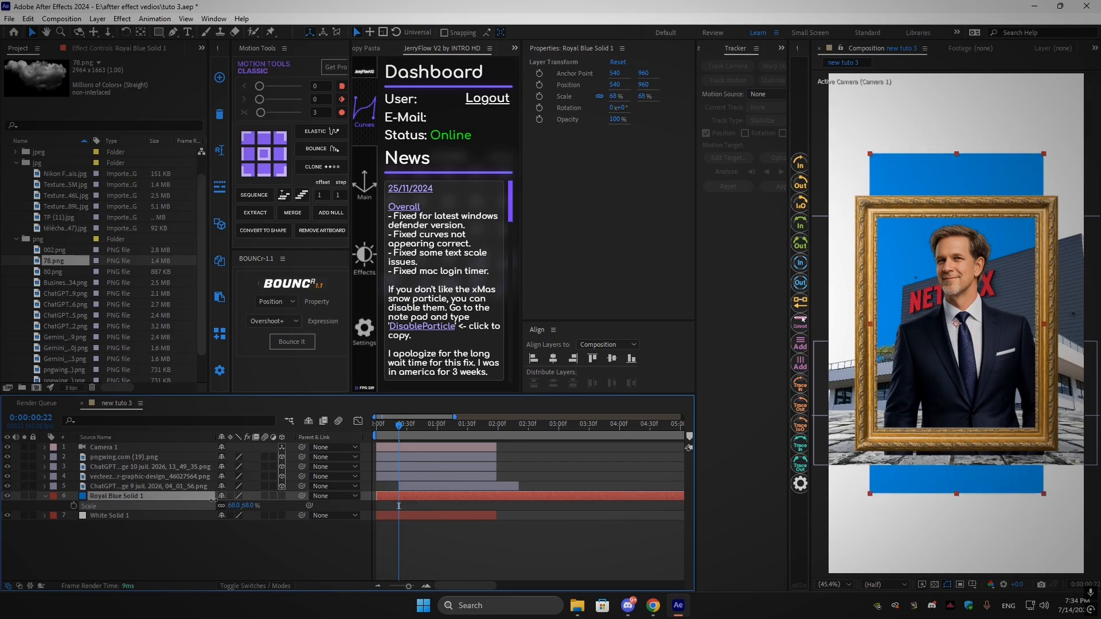
pyautogui.click(281, 497)
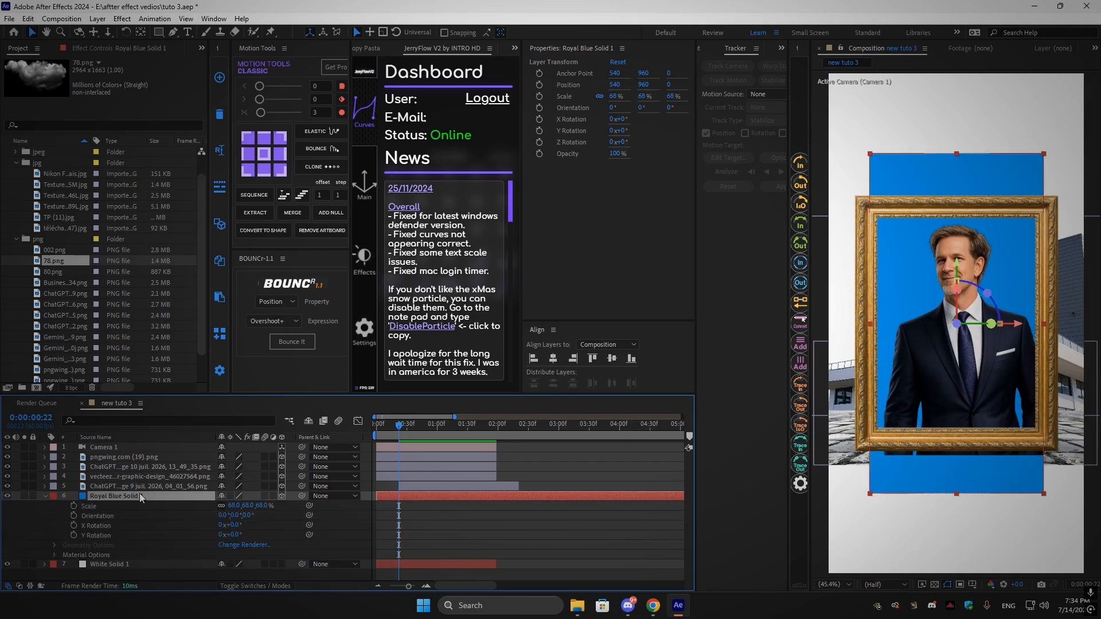
# Set the blue solid's Z position to 1000 and scale it to 138%
pyautogui.press('p')
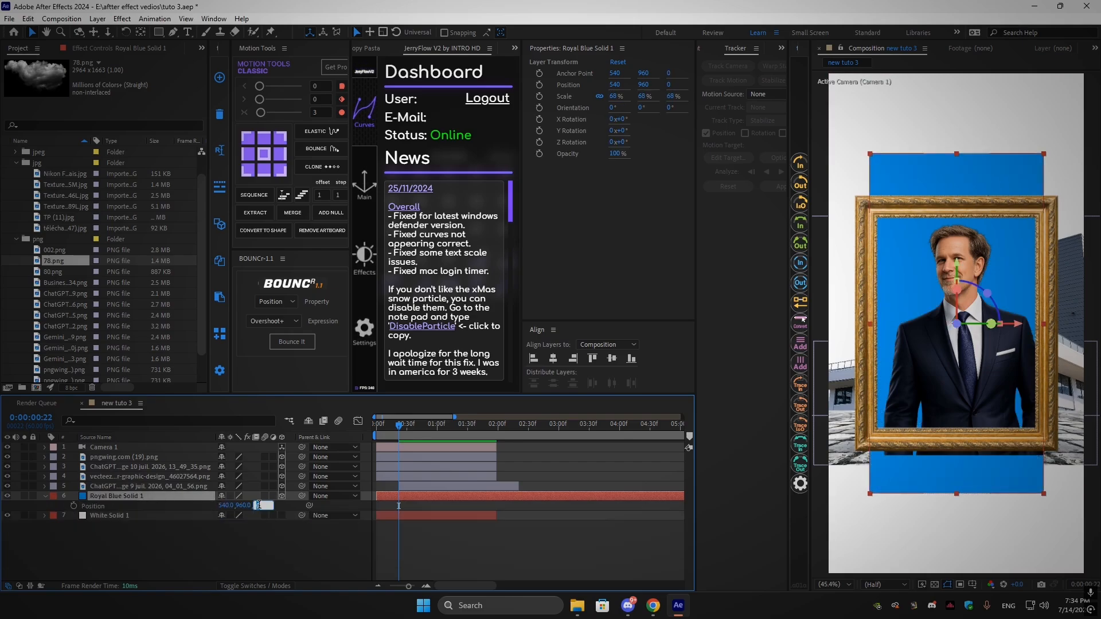
pyautogui.press('Return')
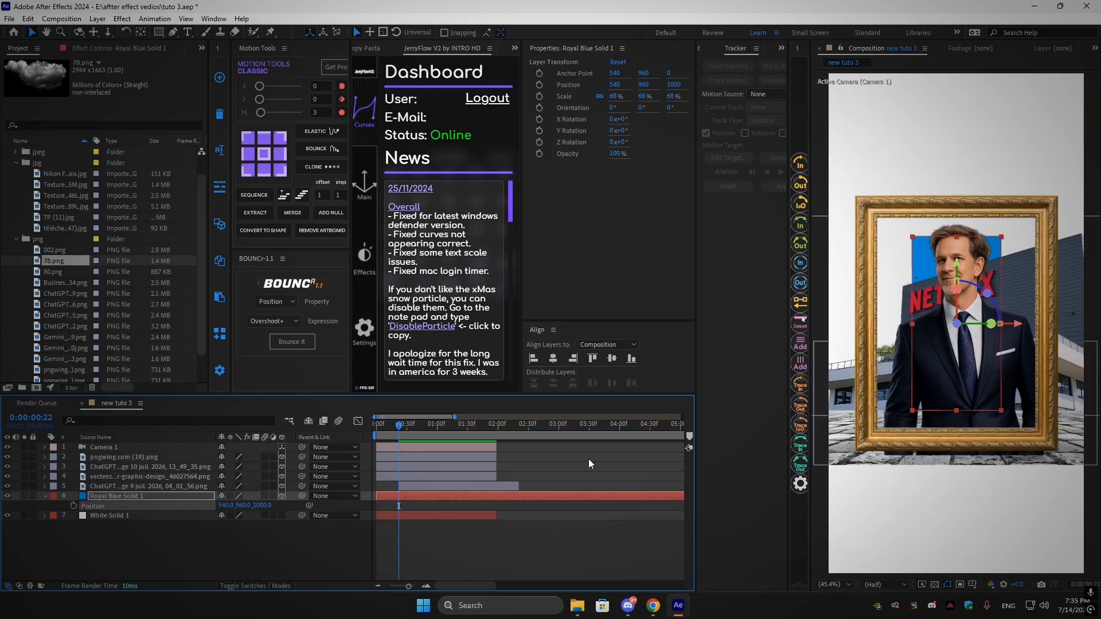
pyautogui.press('s')
pyautogui.moveTo(235, 506); pyautogui.dragTo(566, 491)
pyautogui.click(151, 551)
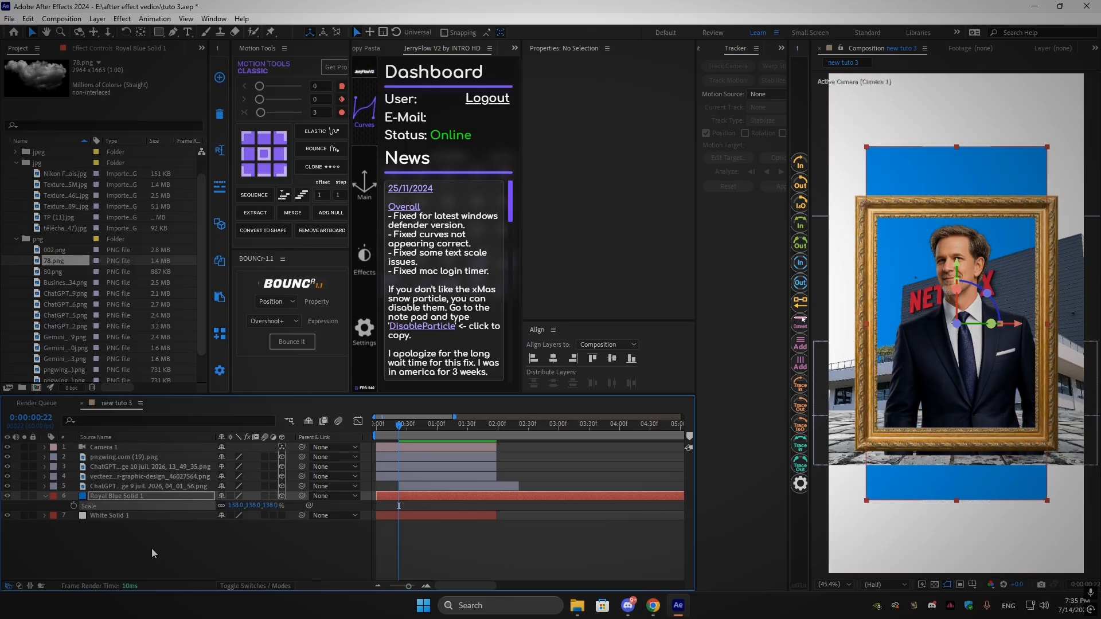
pyautogui.click(45, 497)
pyautogui.click(113, 497)
pyautogui.keyDown('shift'); pyautogui.click(111, 459); pyautogui.keyUp('shift')
pyautogui.click(225, 553)
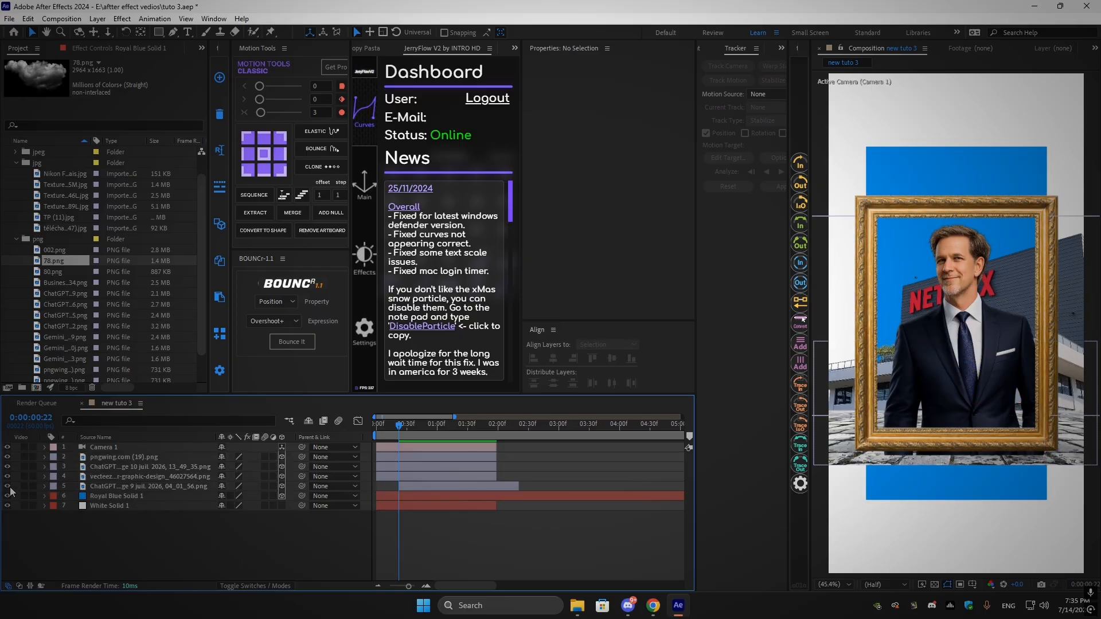
# Shift the Netflix building layer to start at 0:00 and trim the blue solid to end with the other layers at 2:00
pyautogui.moveTo(457, 486); pyautogui.dragTo(436, 492)
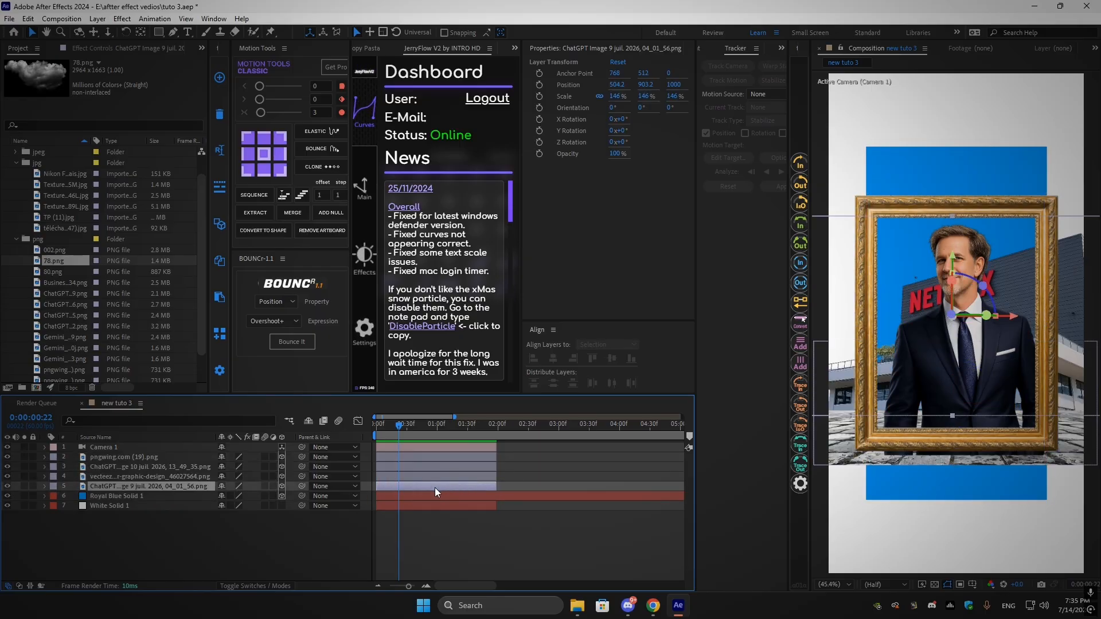
pyautogui.click(493, 497)
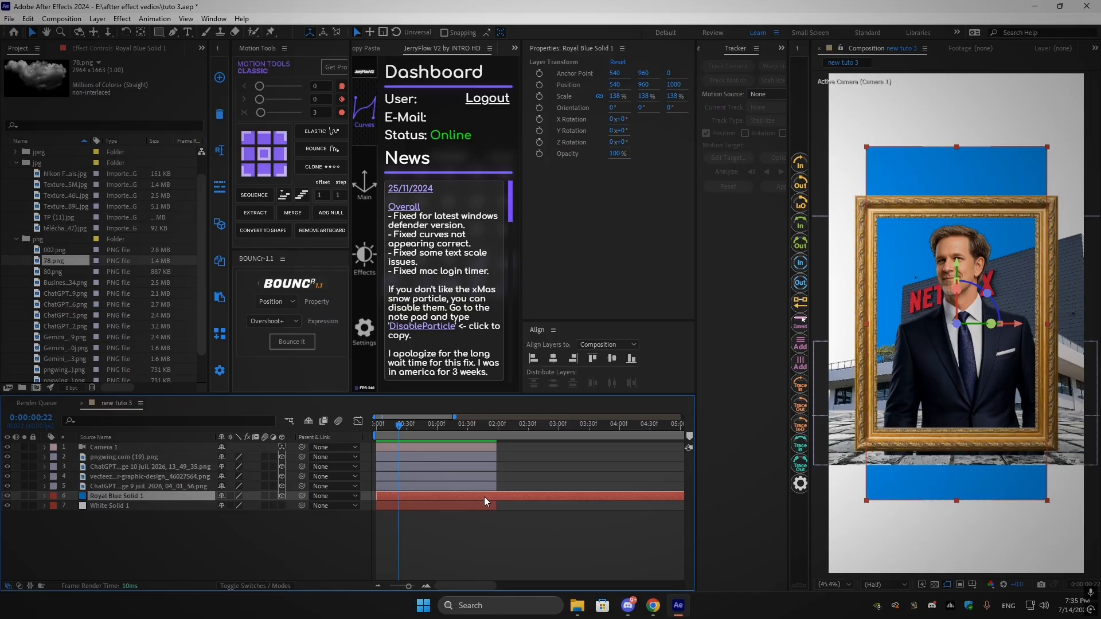
pyautogui.hotkey('alt', ']')
pyautogui.moveTo(400, 500); pyautogui.dragTo(496, 500)
pyautogui.click(239, 536)
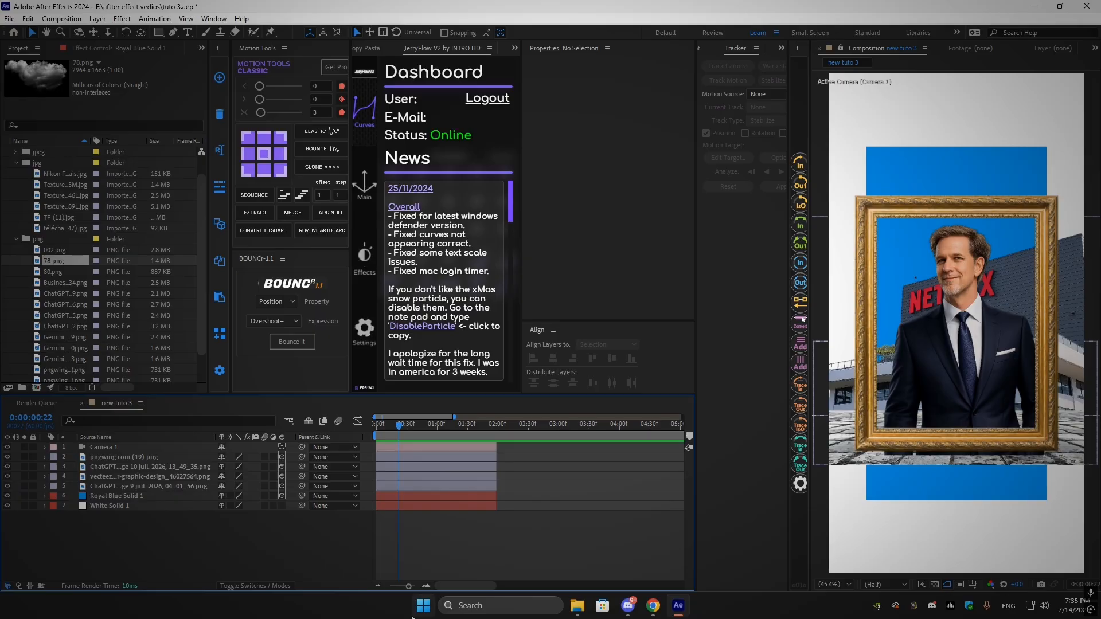
# Try to push the camera forward to a Z position of -678 and undo the move
pyautogui.click(157, 33)
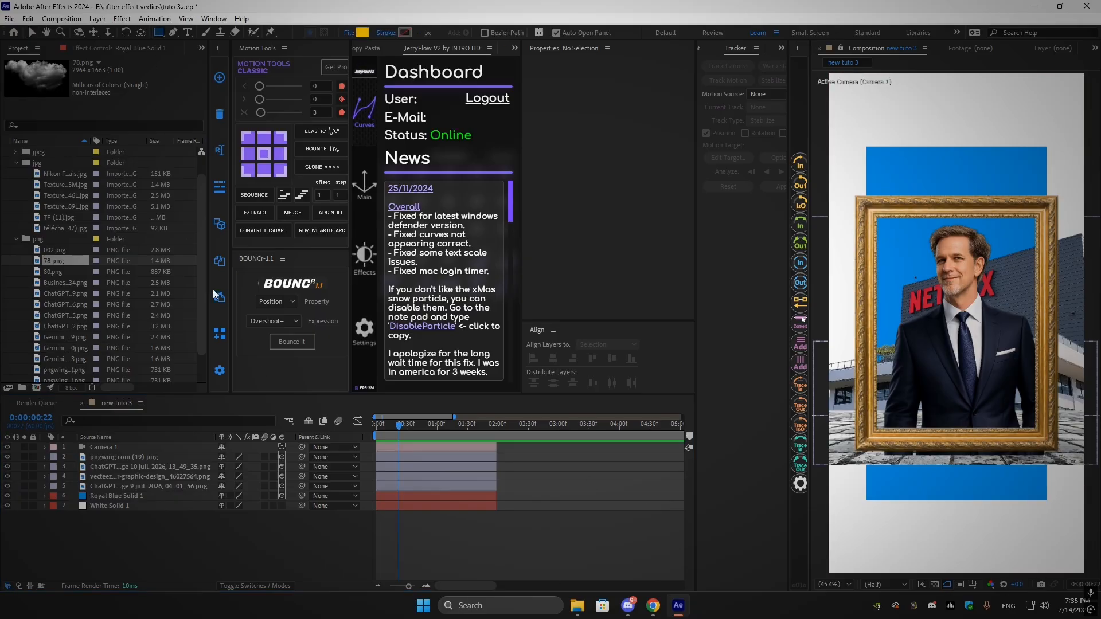
pyautogui.click(116, 447)
pyautogui.press('p')
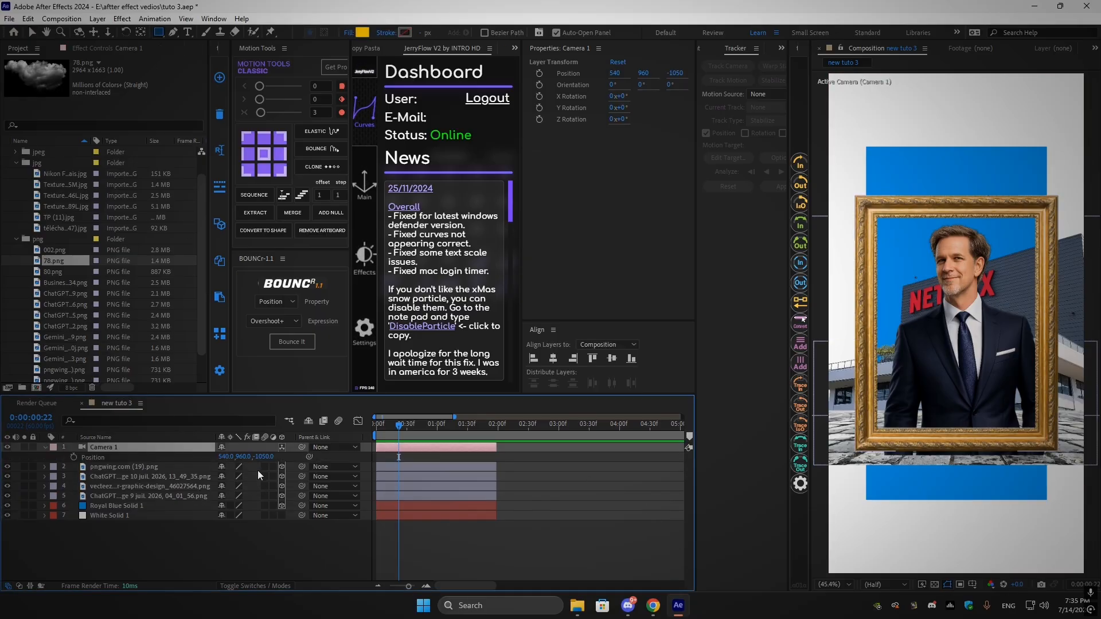
pyautogui.moveTo(268, 457); pyautogui.dragTo(418, 460)
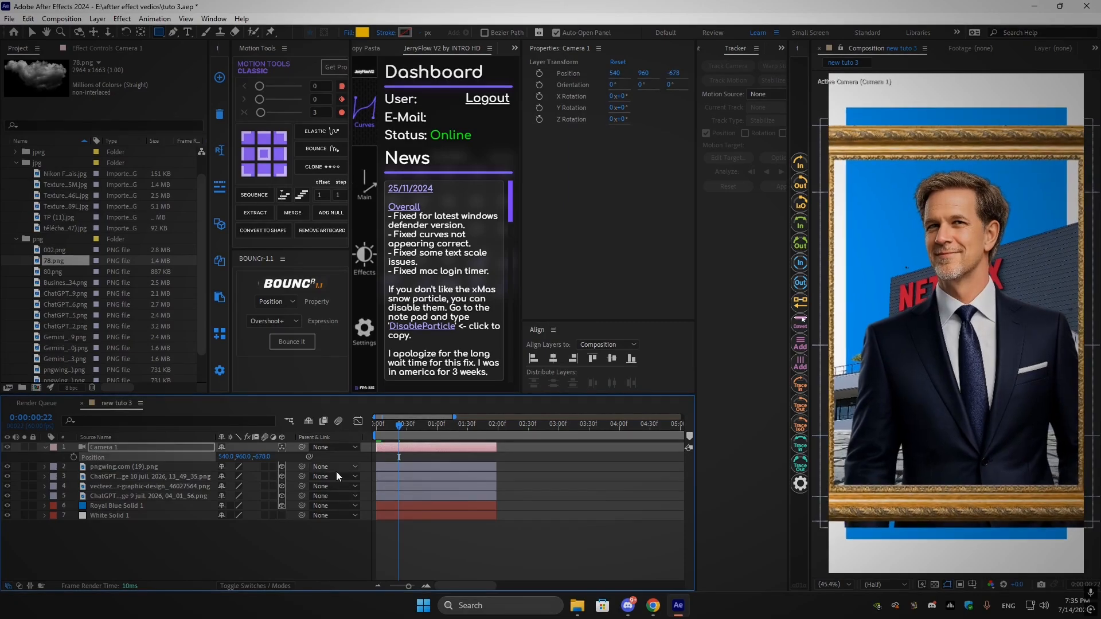
pyautogui.hotkey('ctrl', 'z')
# Set the businessman layer's Z position to 600
pyautogui.click(126, 497)
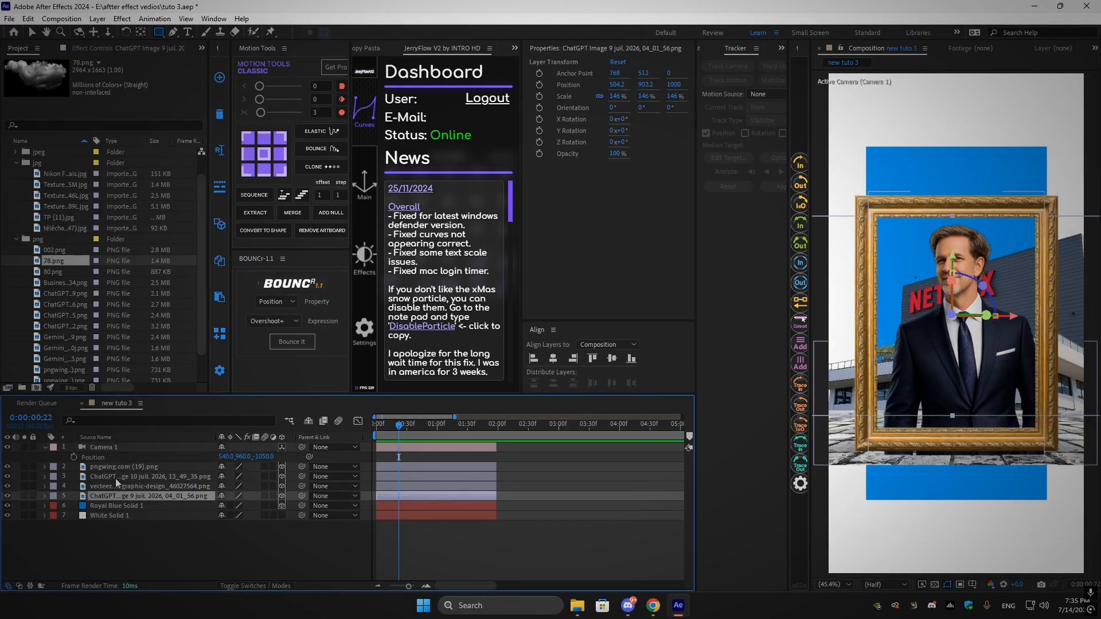
pyautogui.click(114, 476)
pyautogui.press('p')
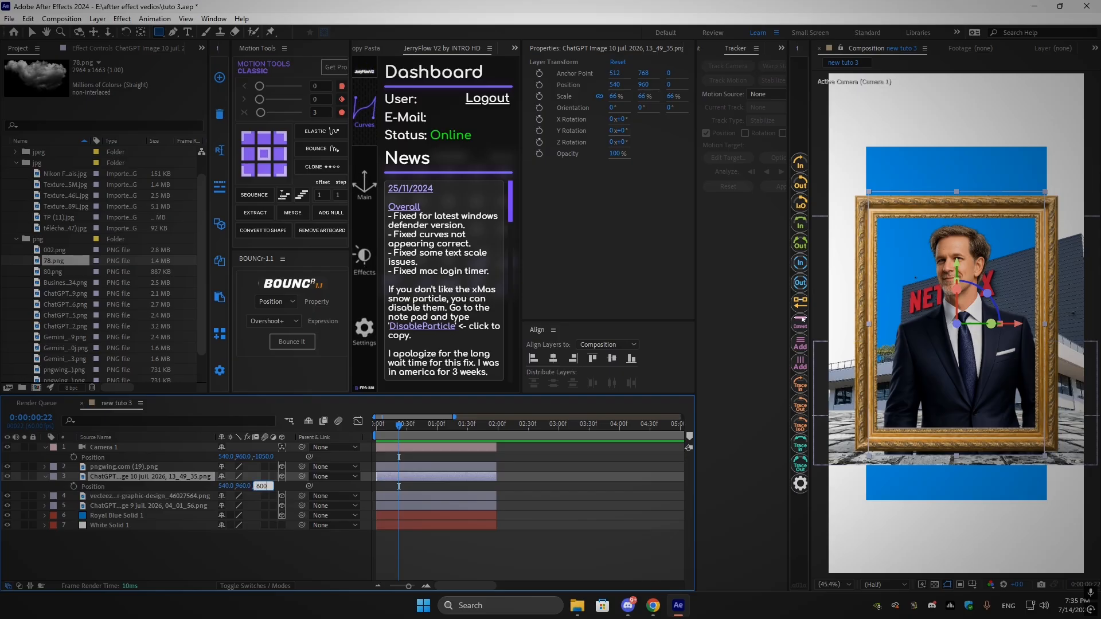
pyautogui.write('00')
pyautogui.press('Return')
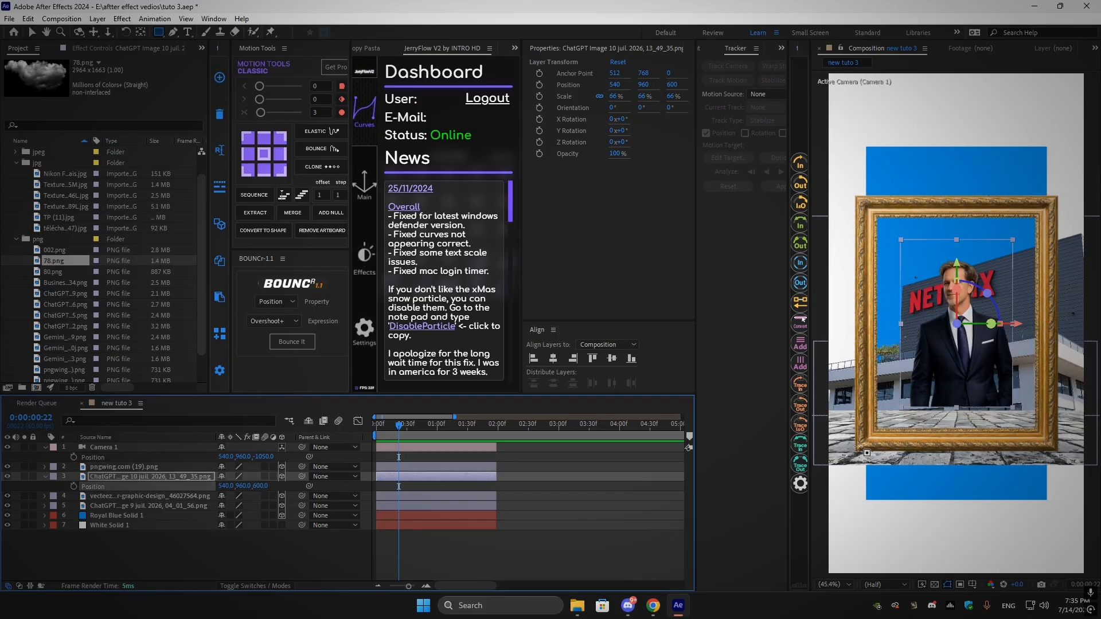
# Reposition the businessman to about 521, 1022 and scale the layer to 78%
pyautogui.click(31, 33)
pyautogui.moveTo(963, 346); pyautogui.dragTo(959, 357)
pyautogui.press('s')
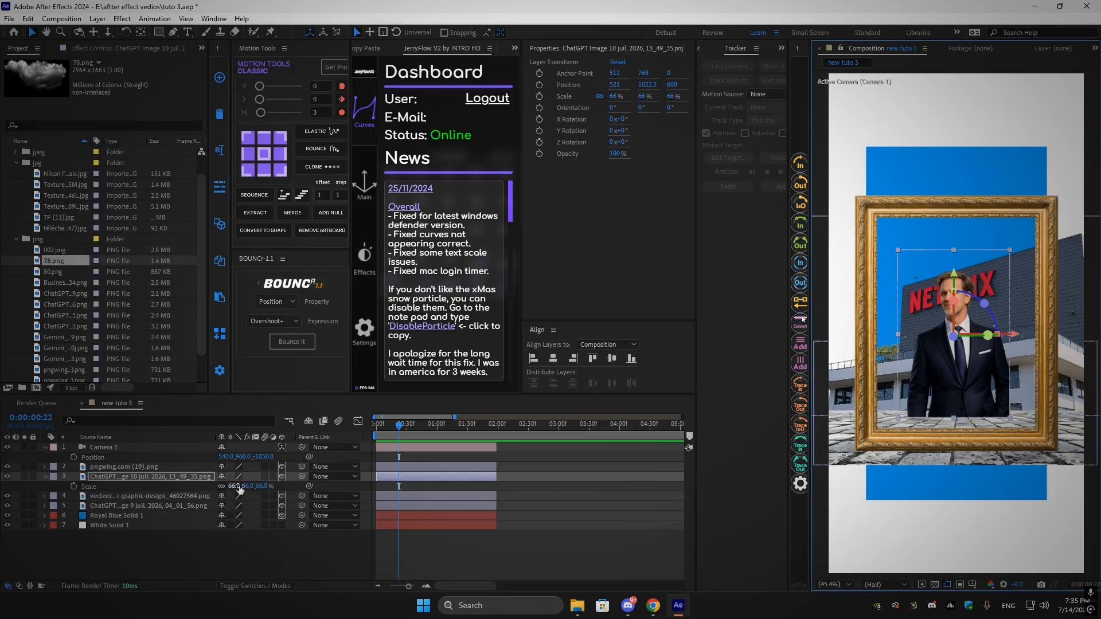
pyautogui.moveTo(240, 488); pyautogui.dragTo(571, 437)
# Push the camera through the frame to a Z position of about -451
pyautogui.click(150, 460)
pyautogui.moveTo(265, 456); pyautogui.dragTo(271, 456)
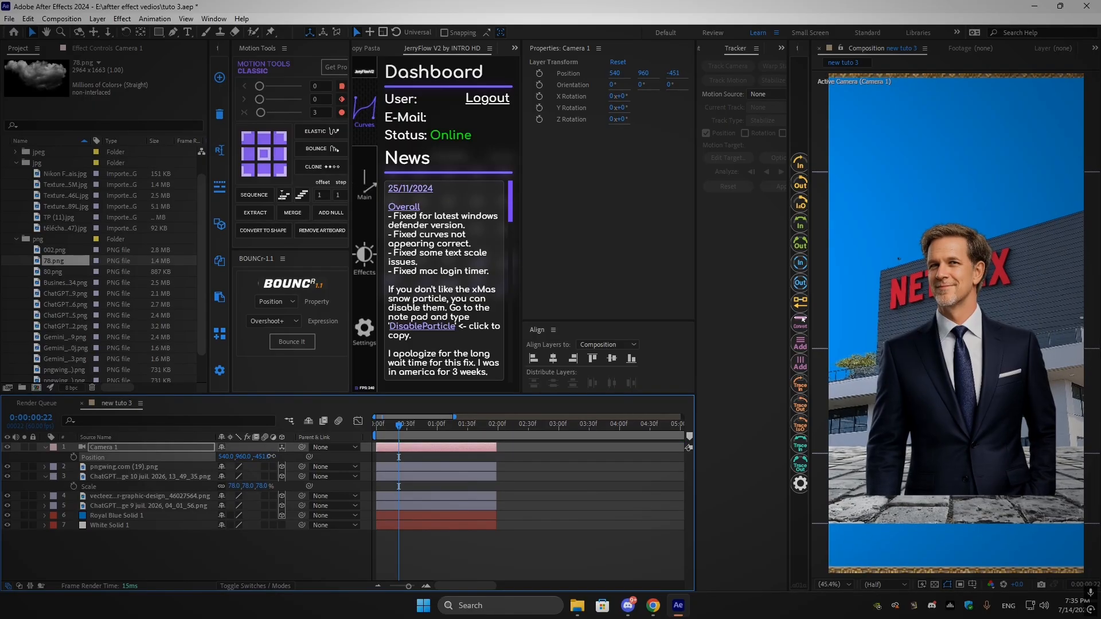
pyautogui.click(985, 467)
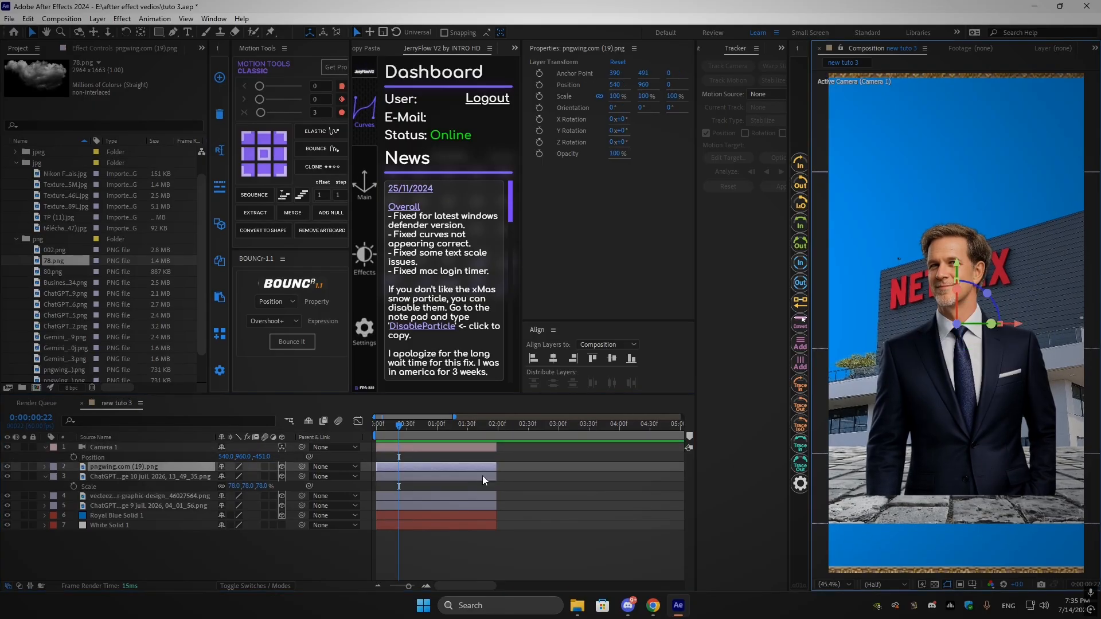
# Scale the businessman layer to 112% and reposition it to about 472, 1060
pyautogui.click(122, 476)
pyautogui.press('s')
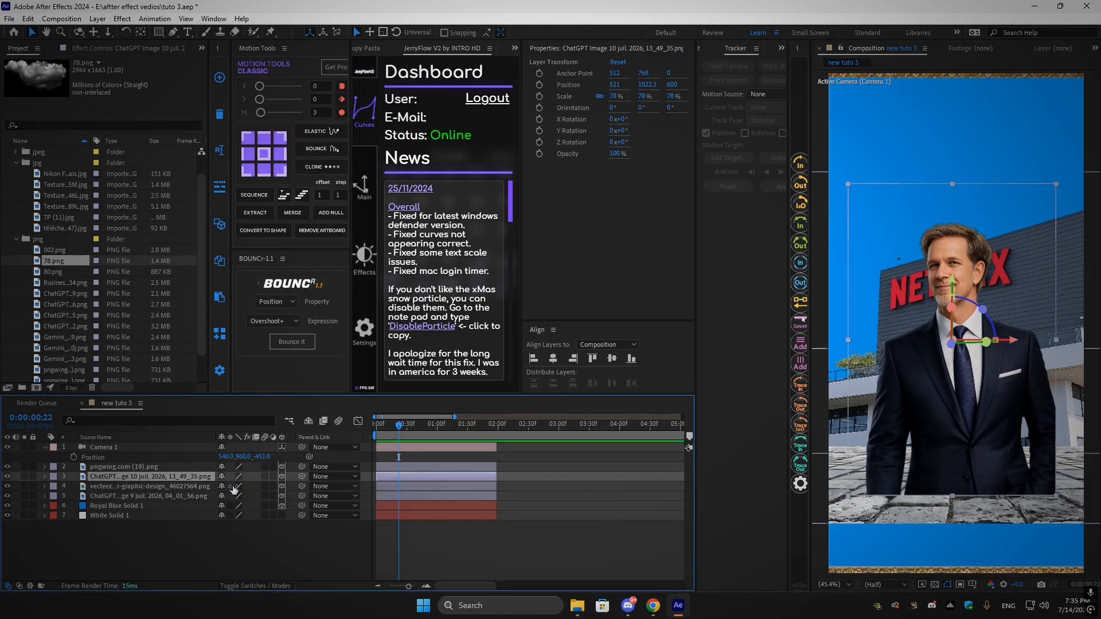
pyautogui.press('s')
pyautogui.moveTo(234, 487); pyautogui.dragTo(246, 487)
pyautogui.moveTo(975, 401); pyautogui.dragTo(966, 427)
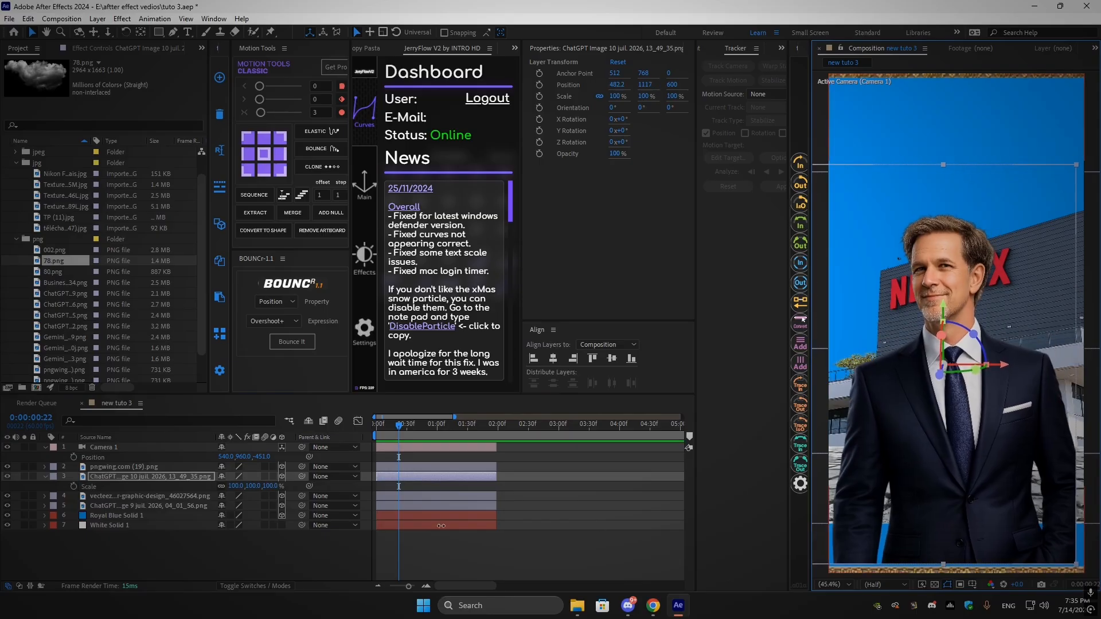
pyautogui.moveTo(233, 487); pyautogui.dragTo(240, 486)
pyautogui.moveTo(924, 488); pyautogui.dragTo(919, 475)
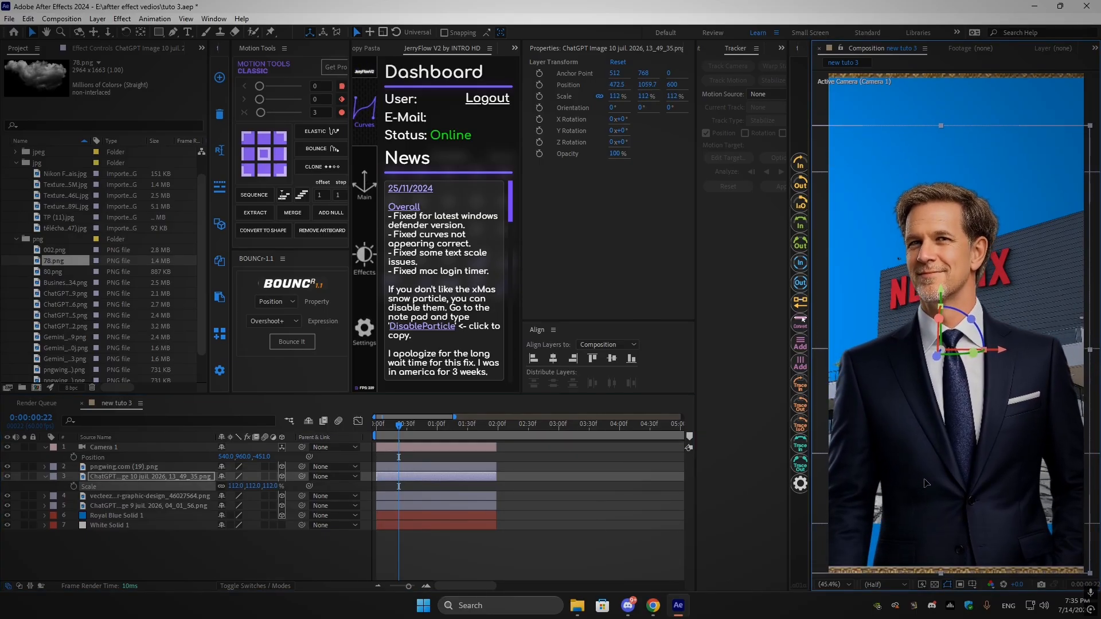
# Scale the Netflix building layer to 153% and reposition it to about 414, 791
pyautogui.click(109, 506)
pyautogui.press('s')
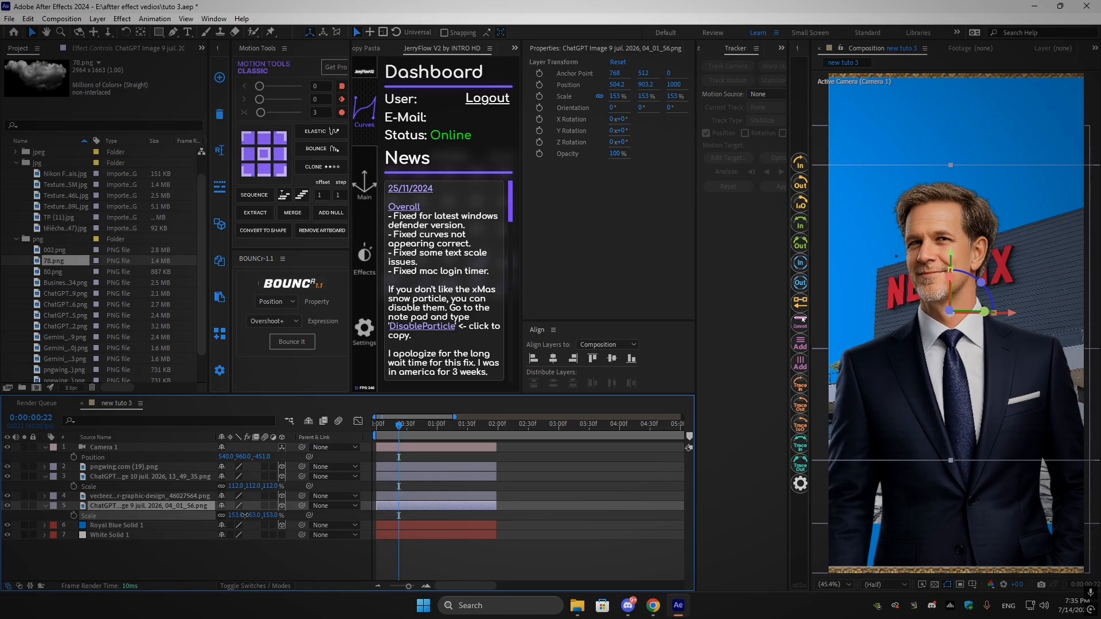
pyautogui.moveTo(1036, 360); pyautogui.dragTo(1030, 290)
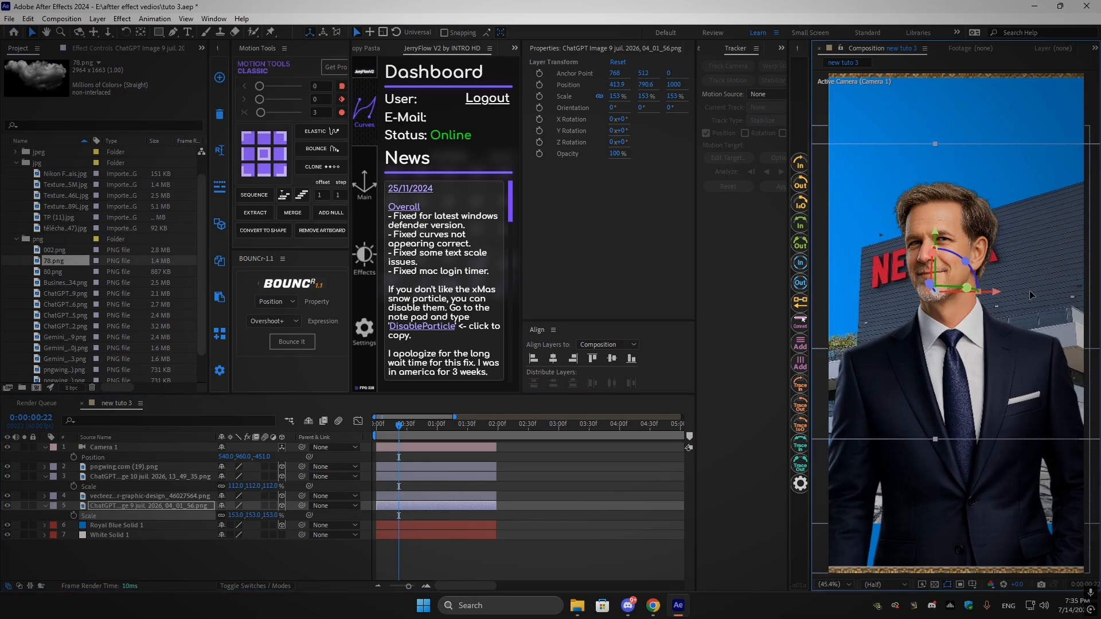
# Scale the pavement layer to 60% and reposition it to about 488, 1592
pyautogui.click(111, 479)
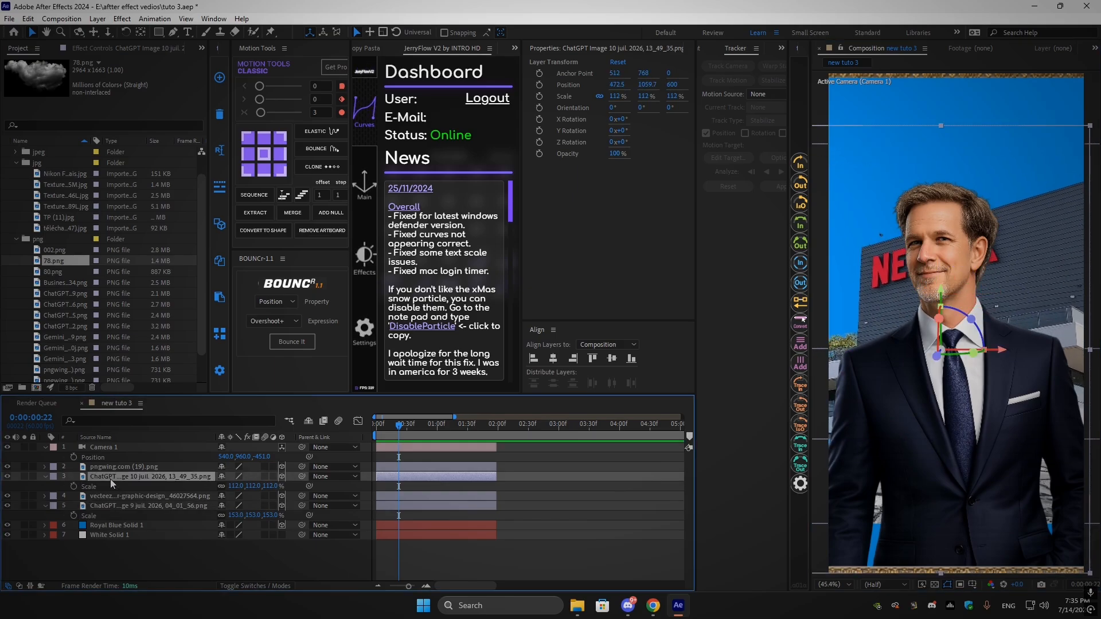
pyautogui.click(115, 496)
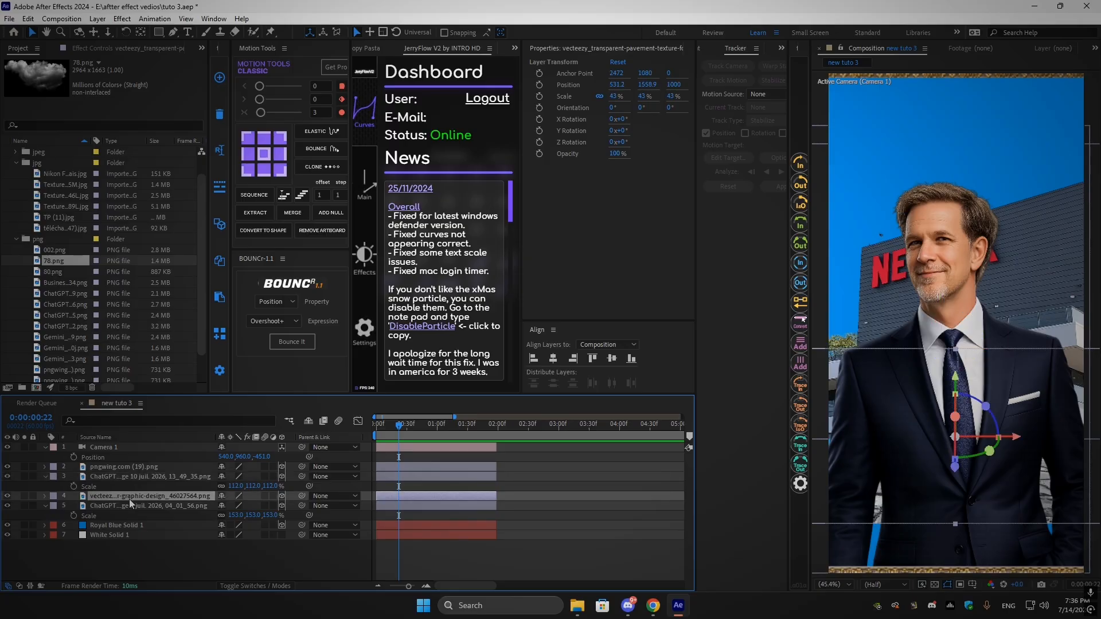
pyautogui.press('s')
pyautogui.moveTo(247, 504); pyautogui.dragTo(244, 504)
pyautogui.moveTo(922, 503)
pyautogui.mouseDown()
pyautogui.moveTo(889, 461)
pyautogui.moveTo(911, 512)
pyautogui.mouseUp()
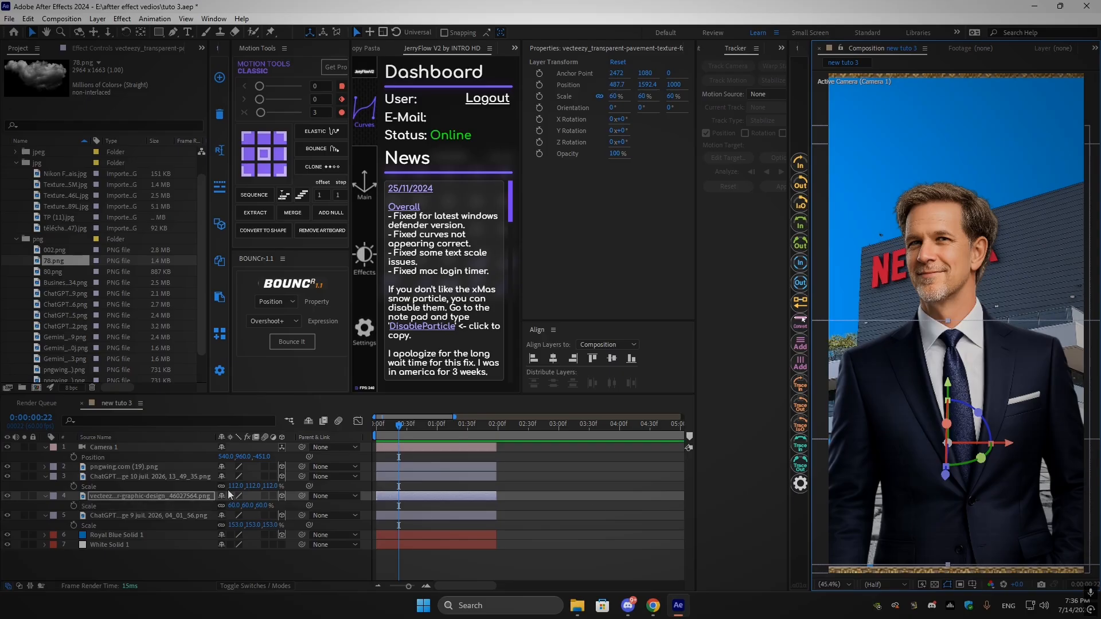
# Pull the camera back to a Z position of about -1097 and collapse all open layer properties
pyautogui.moveTo(261, 457); pyautogui.dragTo(268, 455)
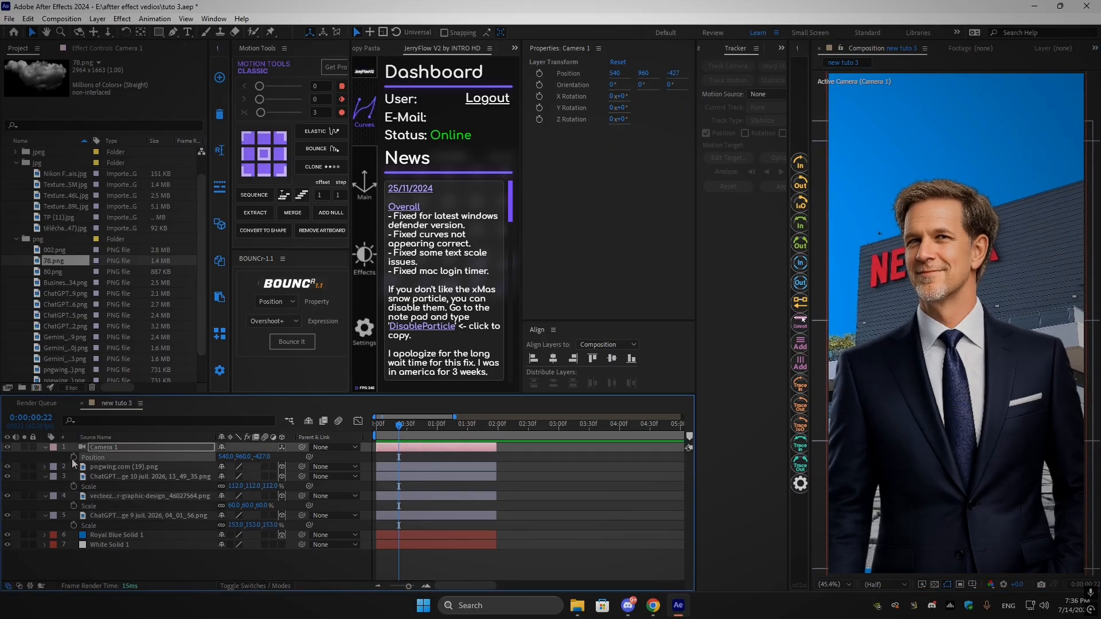
pyautogui.moveTo(262, 457); pyautogui.dragTo(4, 467)
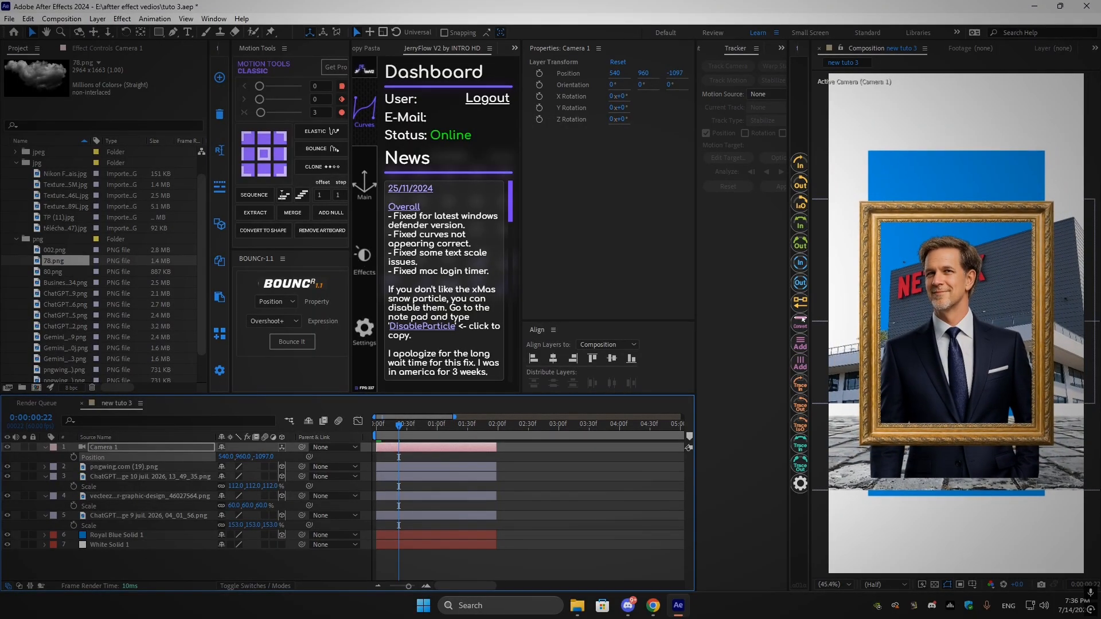
pyautogui.click(45, 482)
pyautogui.click(46, 478)
pyautogui.click(45, 488)
pyautogui.click(45, 497)
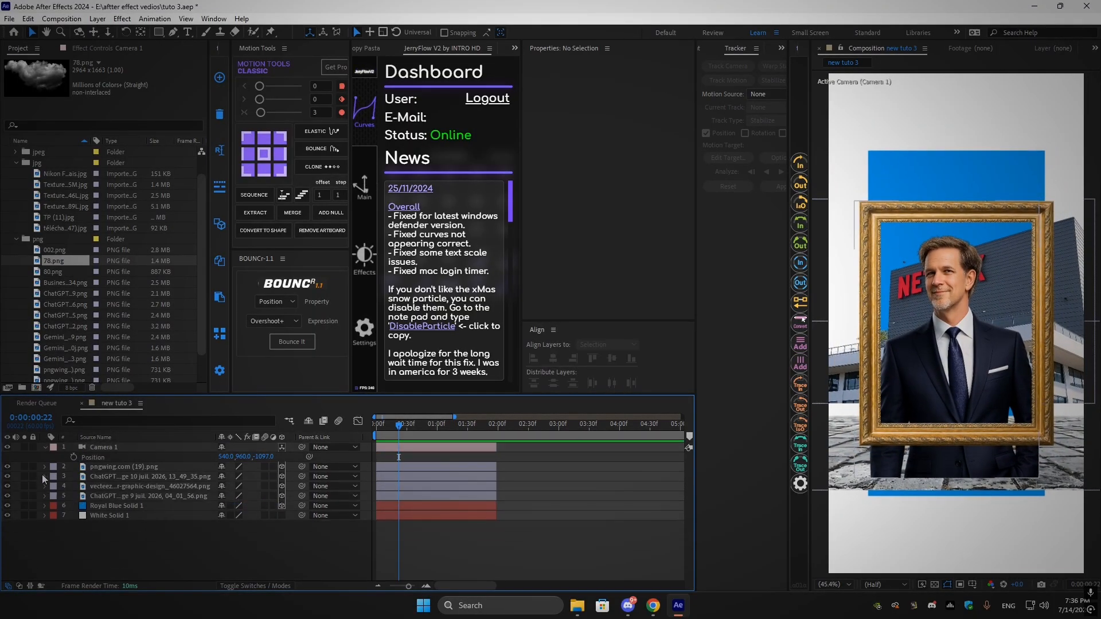
pyautogui.click(45, 447)
# Draw a yellow rectangle covering the gold frame's opening as a 3D shape layer and place it directly beneath the frame layer
pyautogui.press('q')
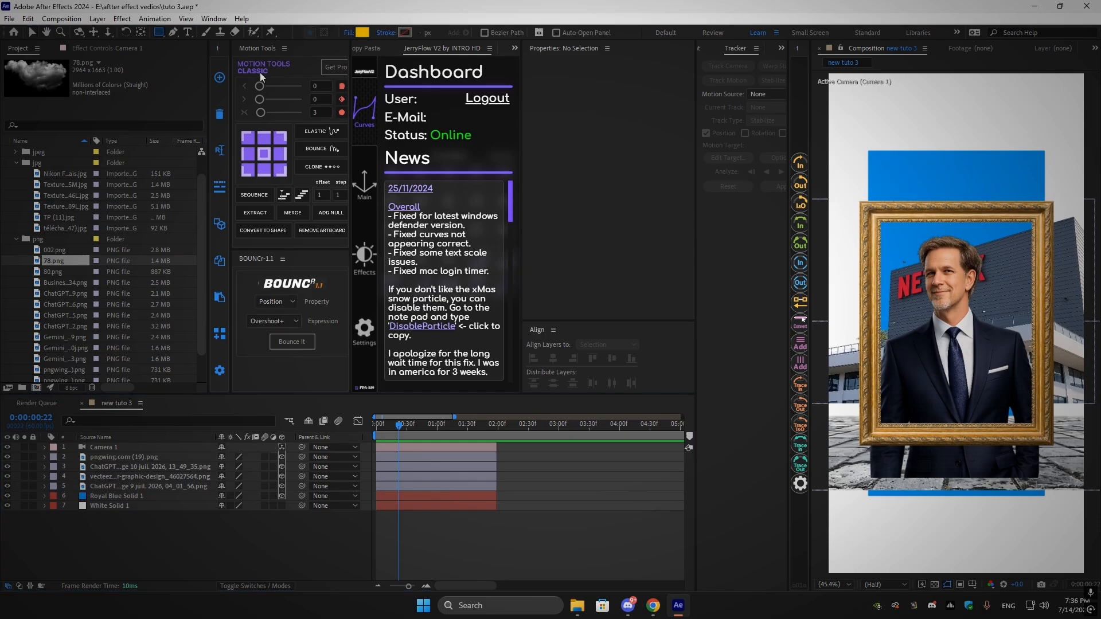
pyautogui.moveTo(873, 210)
pyautogui.mouseDown()
pyautogui.moveTo(984, 405)
pyautogui.moveTo(1048, 442)
pyautogui.mouseUp()
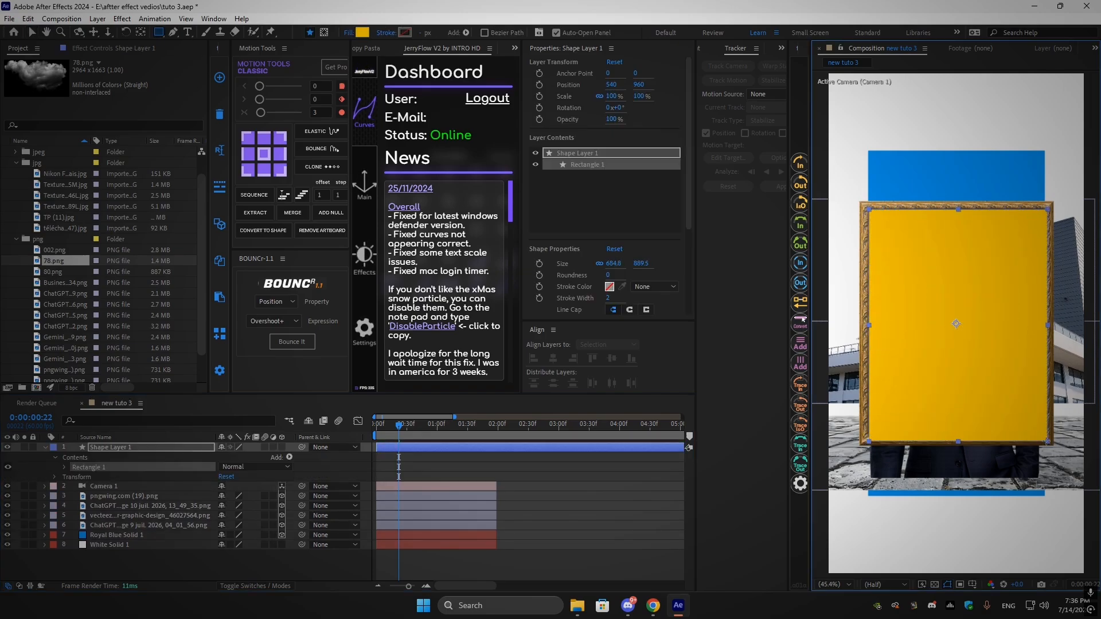
pyautogui.click(282, 447)
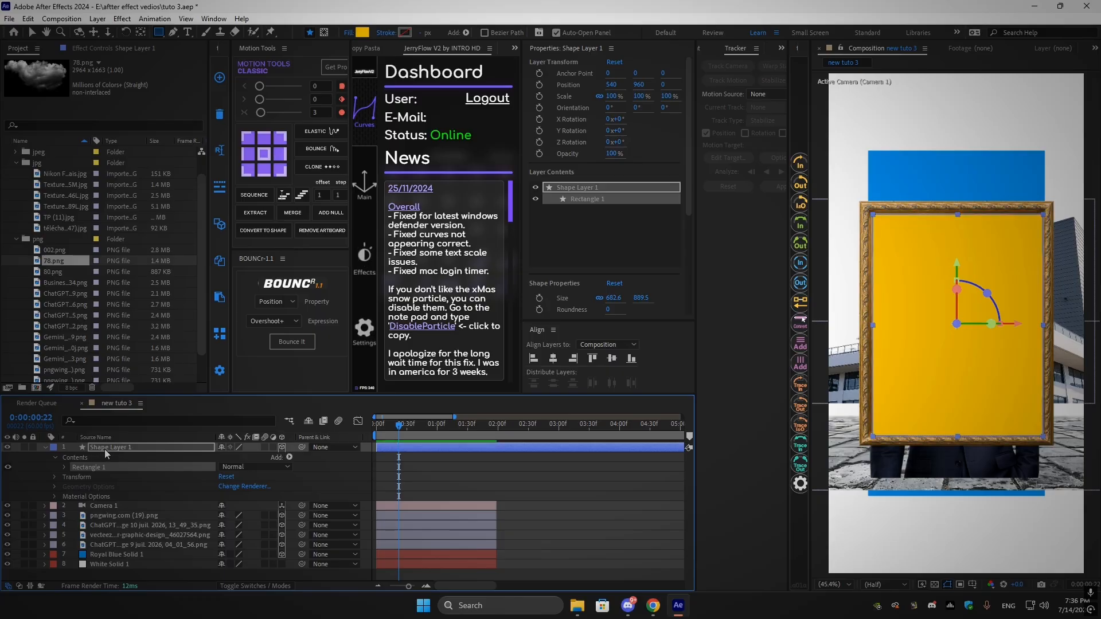
pyautogui.moveTo(111, 448); pyautogui.dragTo(110, 523)
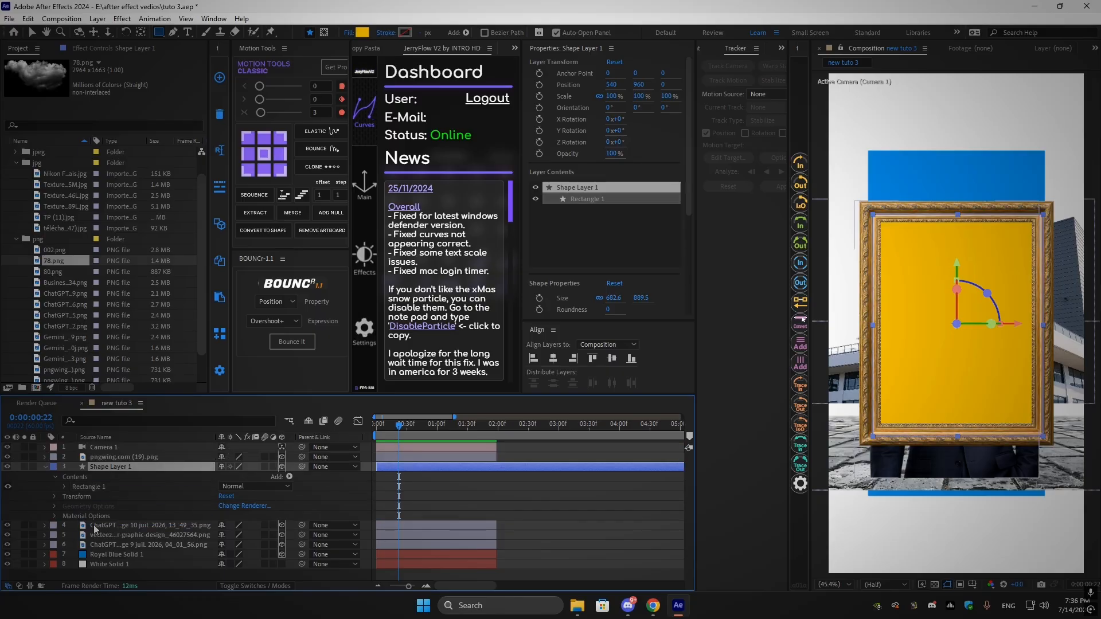
pyautogui.click(110, 556)
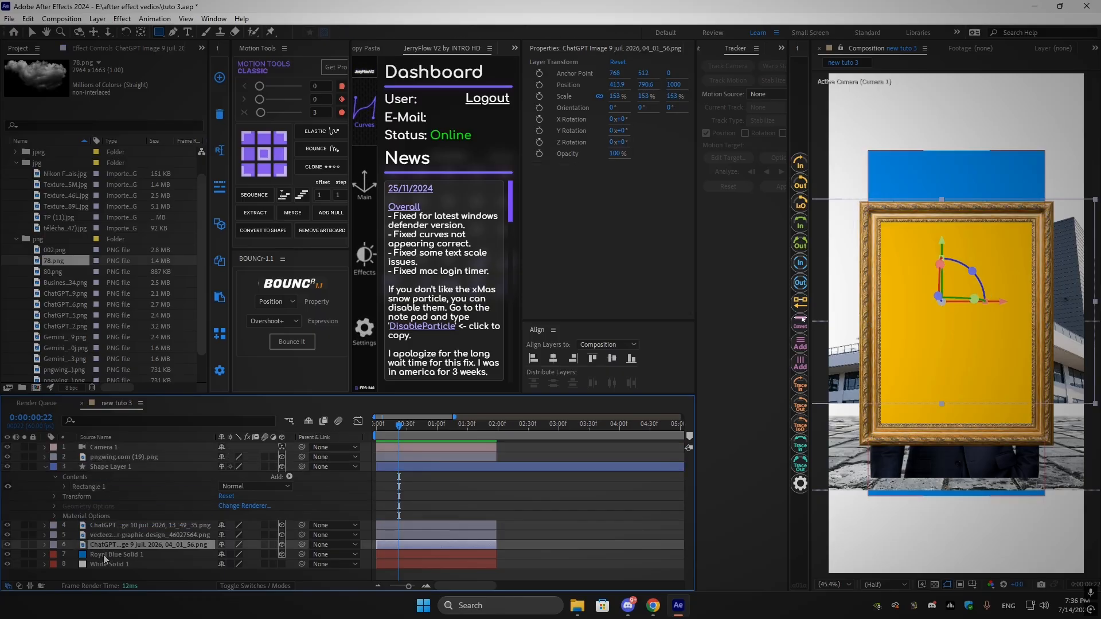
# Use the yellow rectangle shape layer as track matte for the businessman, pavement, Netflix building and blue solid layers
pyautogui.keyDown('shift'); pyautogui.click(111, 526); pyautogui.keyUp('shift')
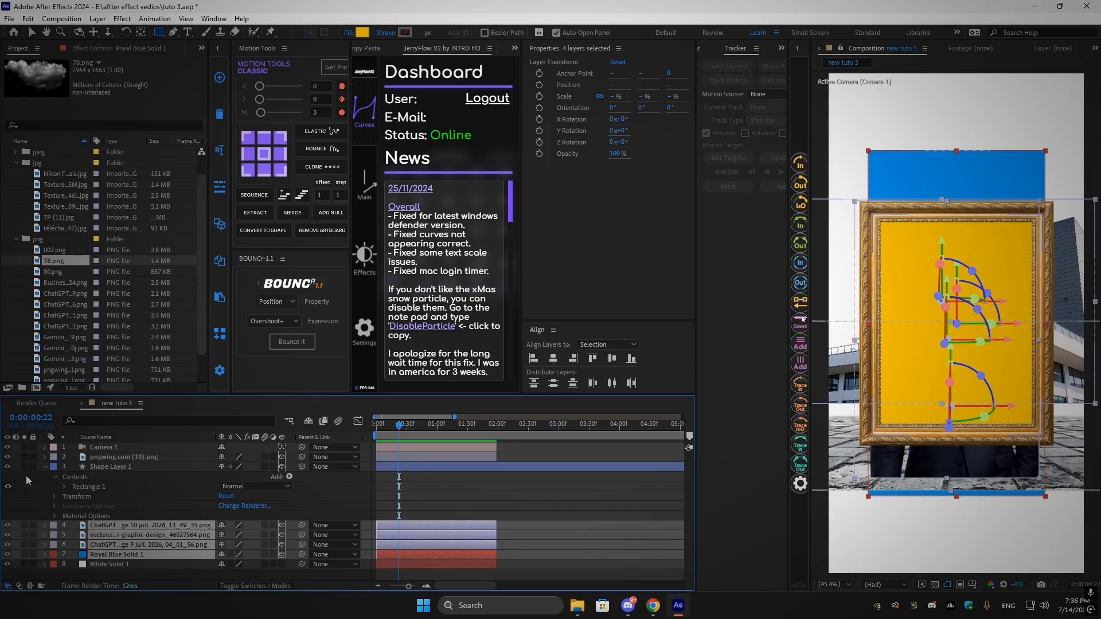
pyautogui.click(45, 467)
pyautogui.click(244, 583)
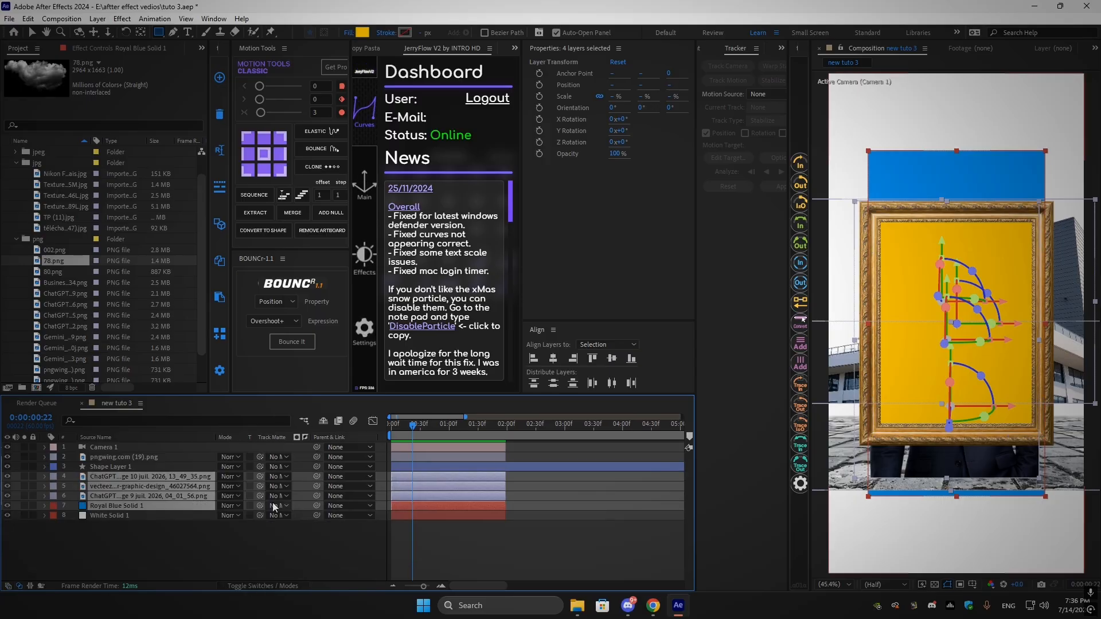
pyautogui.moveTo(261, 478); pyautogui.dragTo(101, 468)
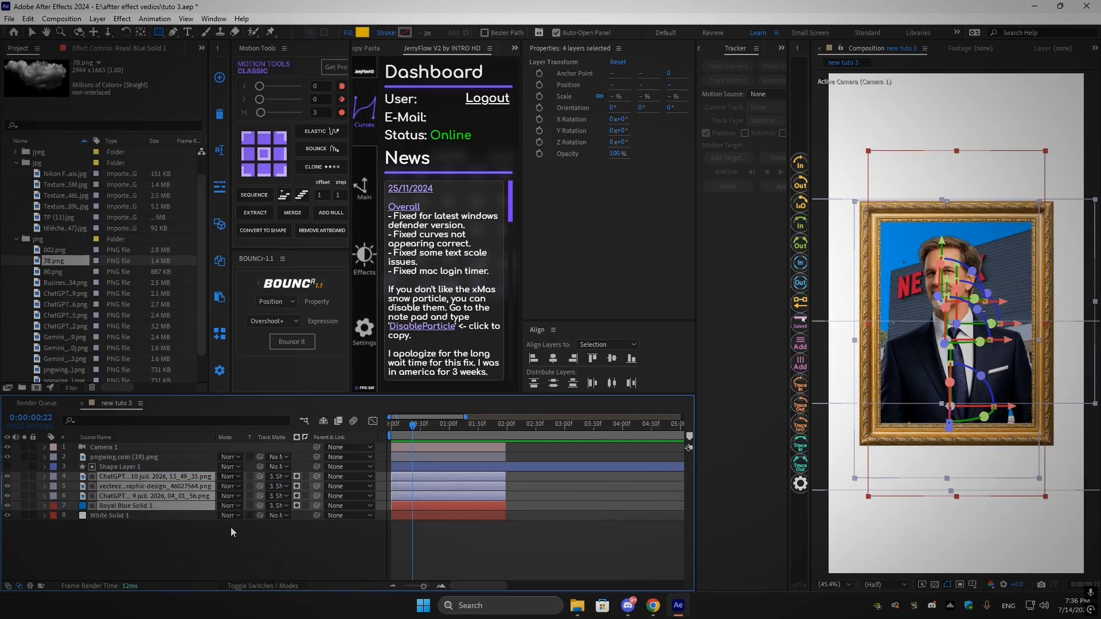
pyautogui.click(238, 566)
# At the start of the composition, move the camera forward through the frame to a Z position of about -435
pyautogui.click(402, 431)
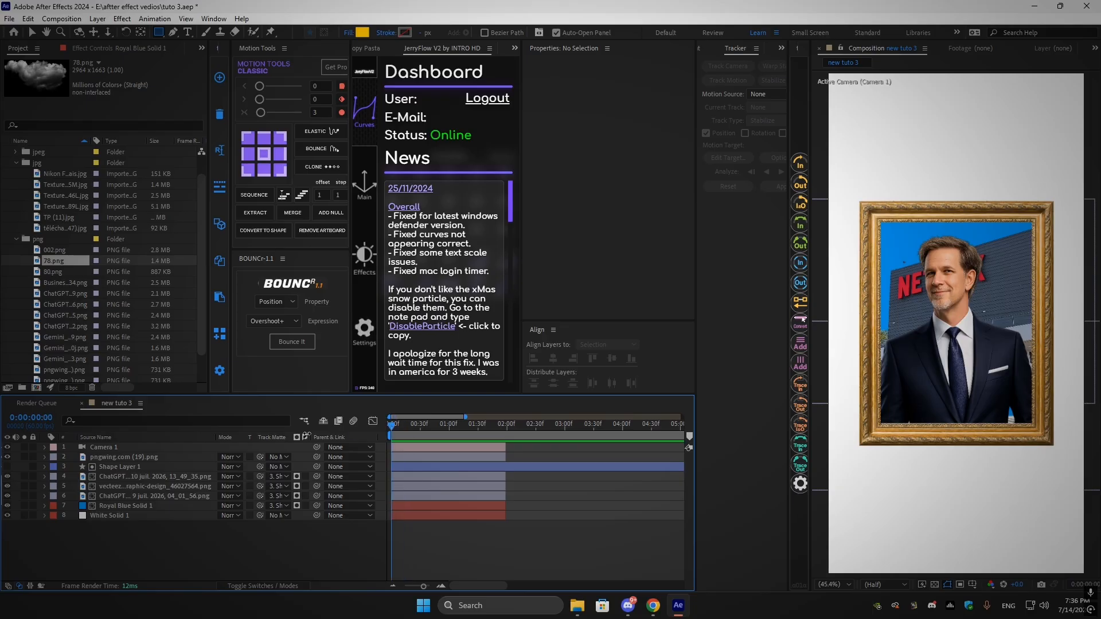
pyautogui.click(146, 447)
pyautogui.press('p')
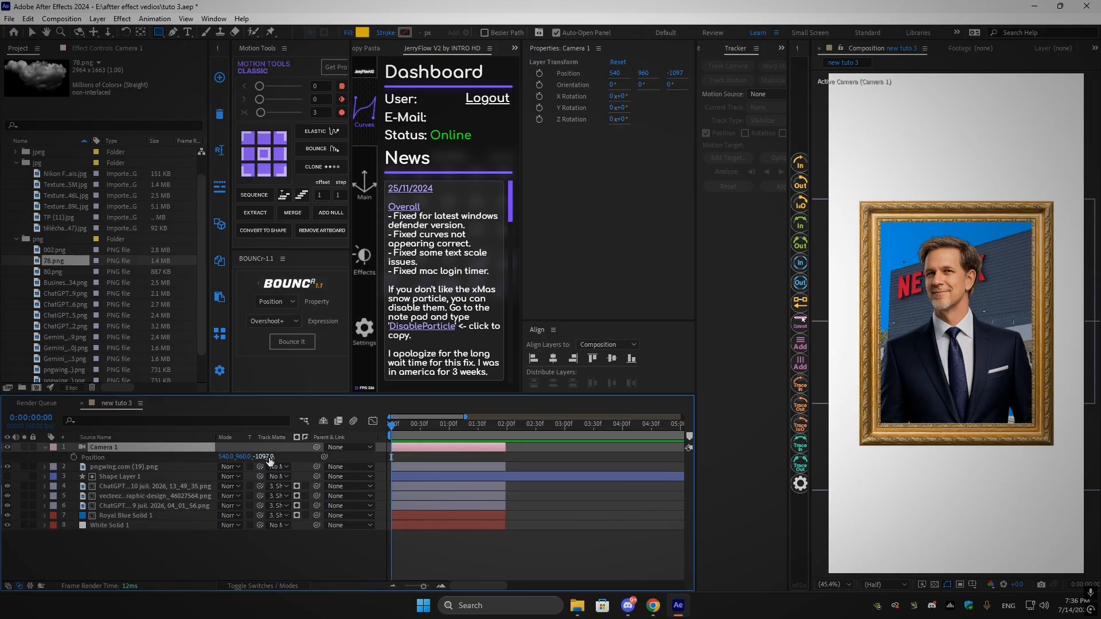
pyautogui.moveTo(270, 460); pyautogui.dragTo(605, 412)
# Scale the pavement layer to 62% and nudge it slightly downward
pyautogui.click(151, 498)
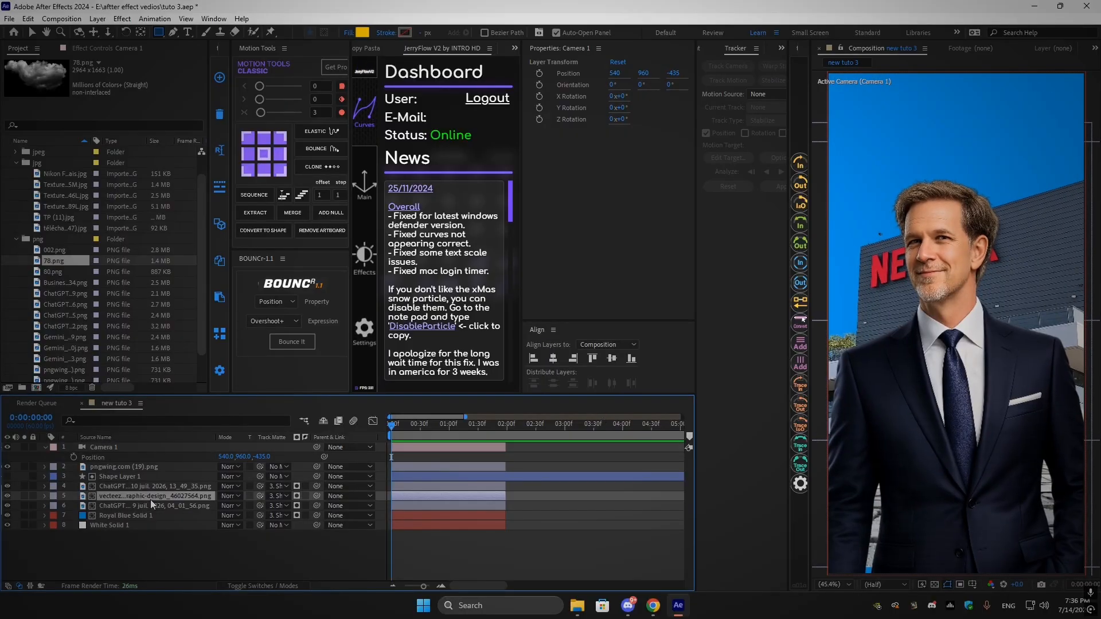
pyautogui.press('s')
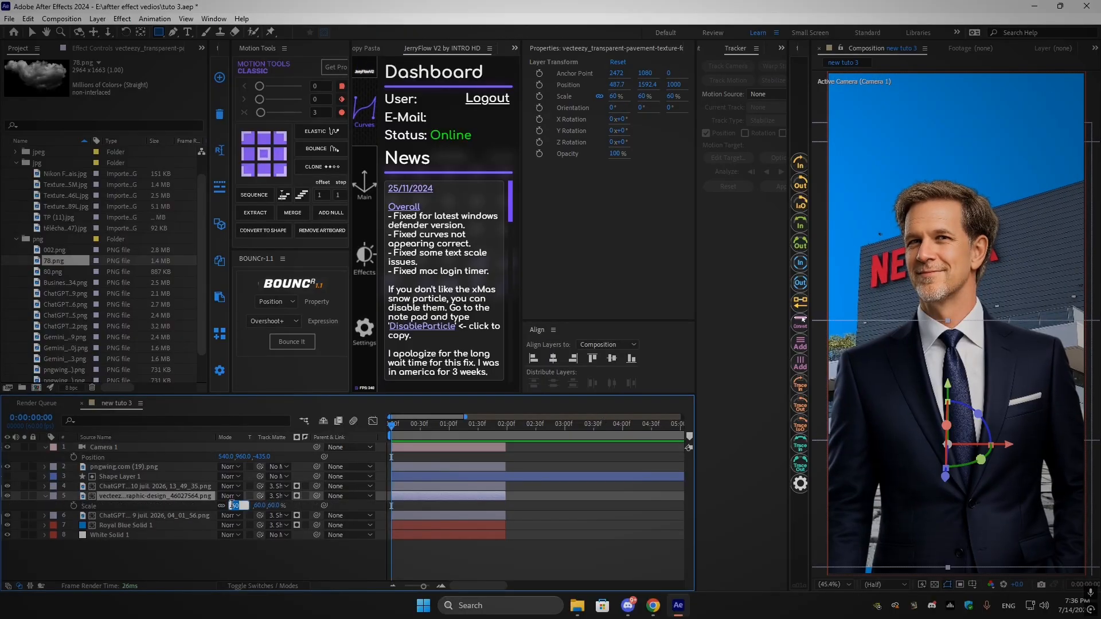
pyautogui.write('62')
pyautogui.press('Return')
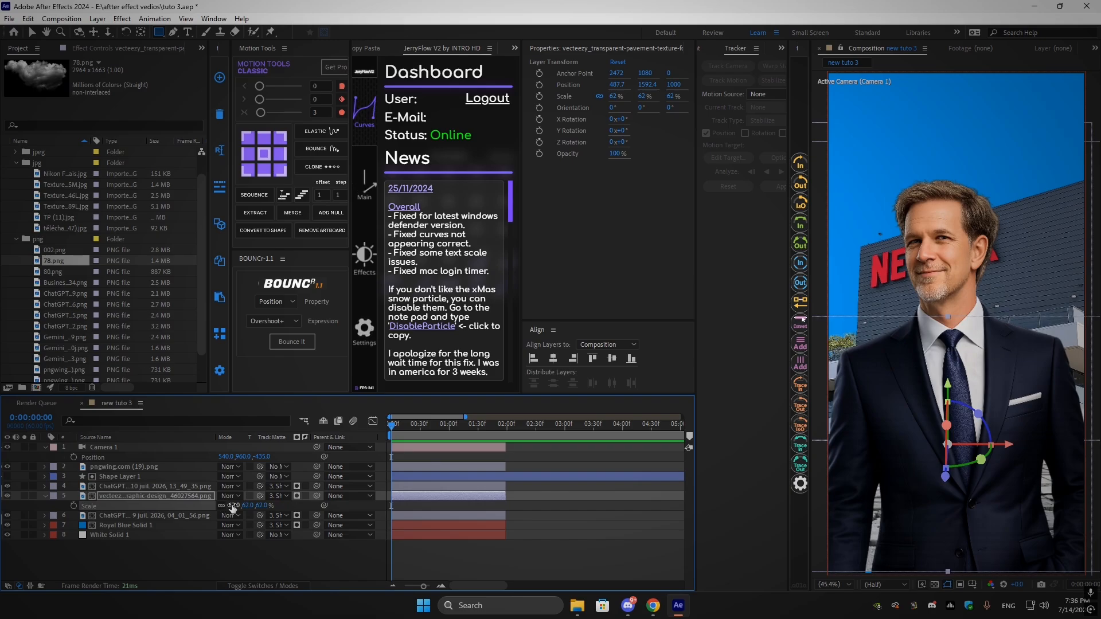
pyautogui.press('Down')
pyautogui.press('Down')
pyautogui.press('Down')
pyautogui.press('Down')
pyautogui.press('Down')
pyautogui.press('Down')
pyautogui.press('Down')
pyautogui.press('Down')
pyautogui.press('Down')
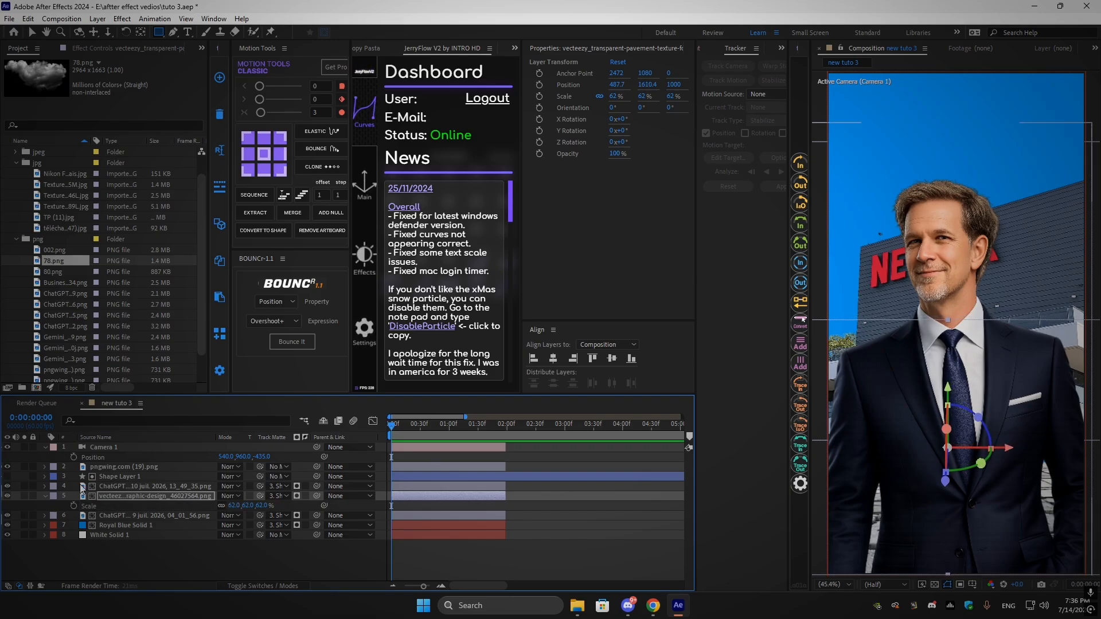
# Enlarge the royal blue solid's scale to 175%
pyautogui.click(174, 526)
pyautogui.press('s')
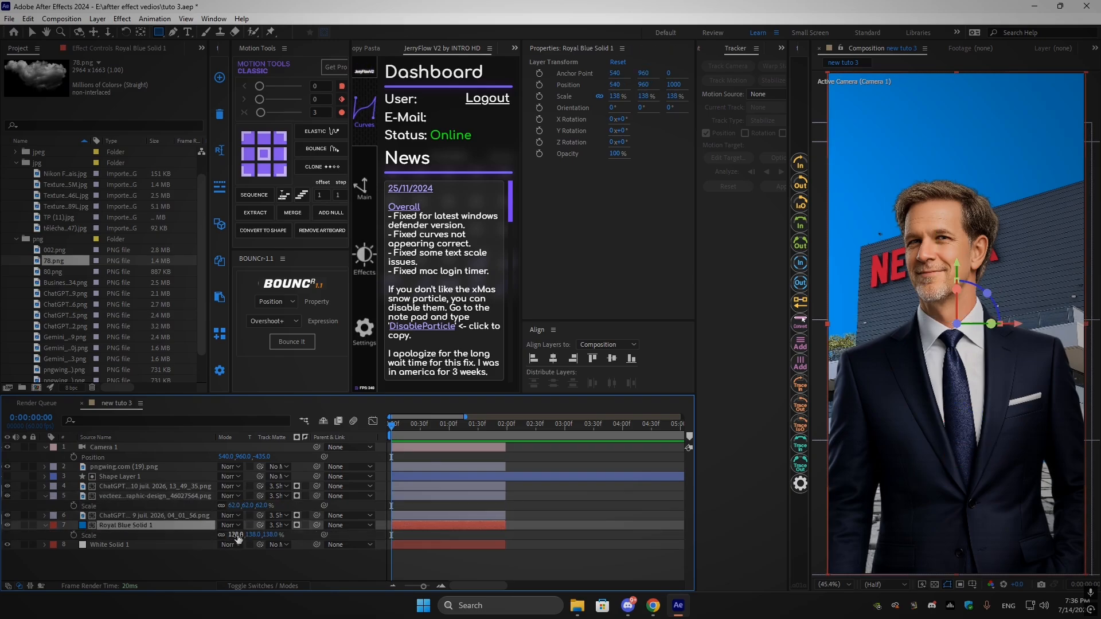
pyautogui.moveTo(235, 534); pyautogui.dragTo(256, 534)
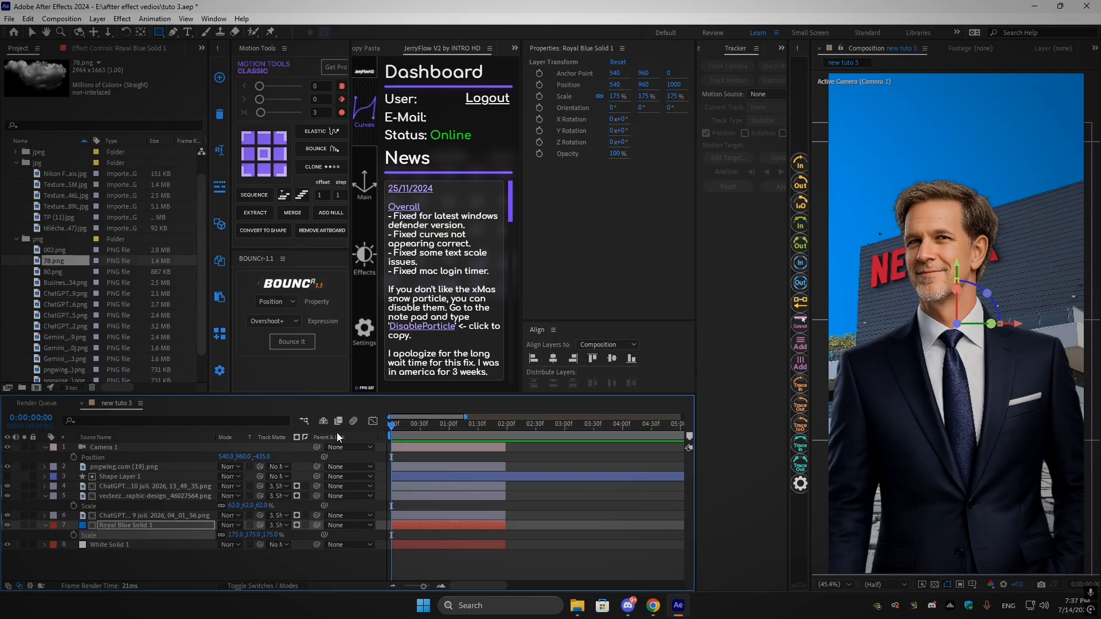
# Pull the camera back to a Z position of about -1310 and collapse the pavement and blue solid properties
pyautogui.moveTo(259, 461); pyautogui.dragTo(58, 459)
pyautogui.moveTo(269, 457); pyautogui.dragTo(201, 470)
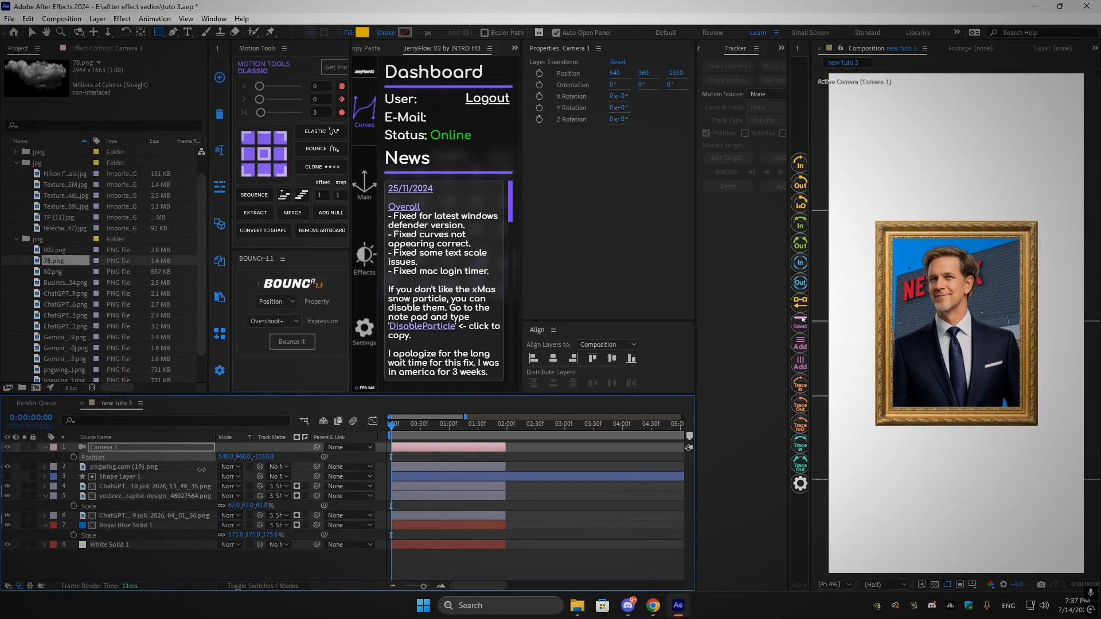
pyautogui.click(44, 496)
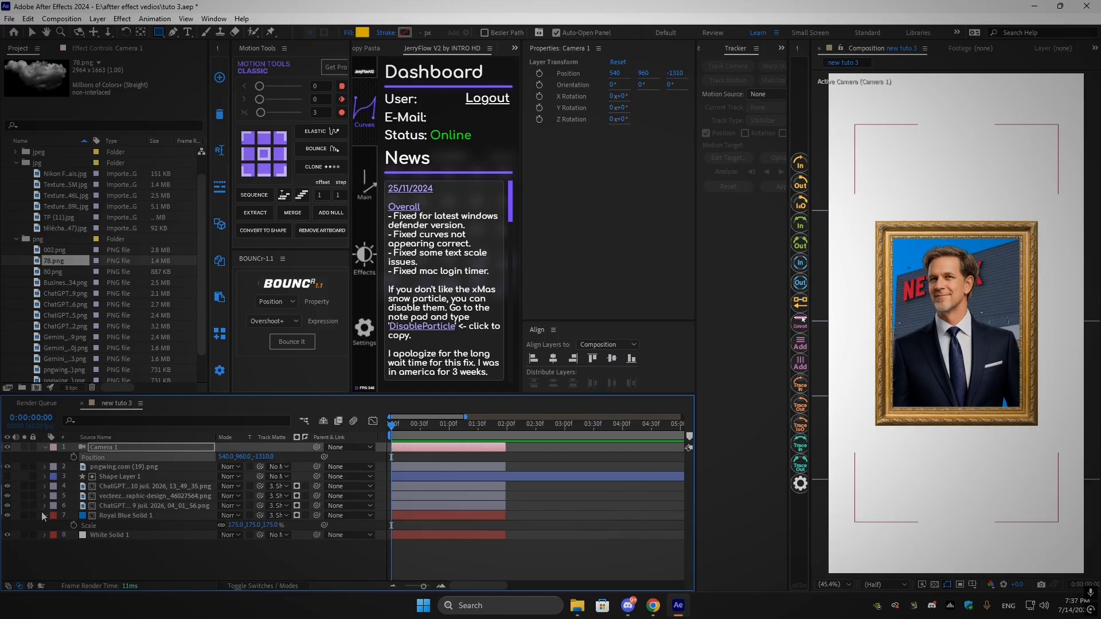
pyautogui.click(44, 516)
# Shorten the rectangle shape layer so that it ends at 2 seconds together with the other layers
pyautogui.click(483, 438)
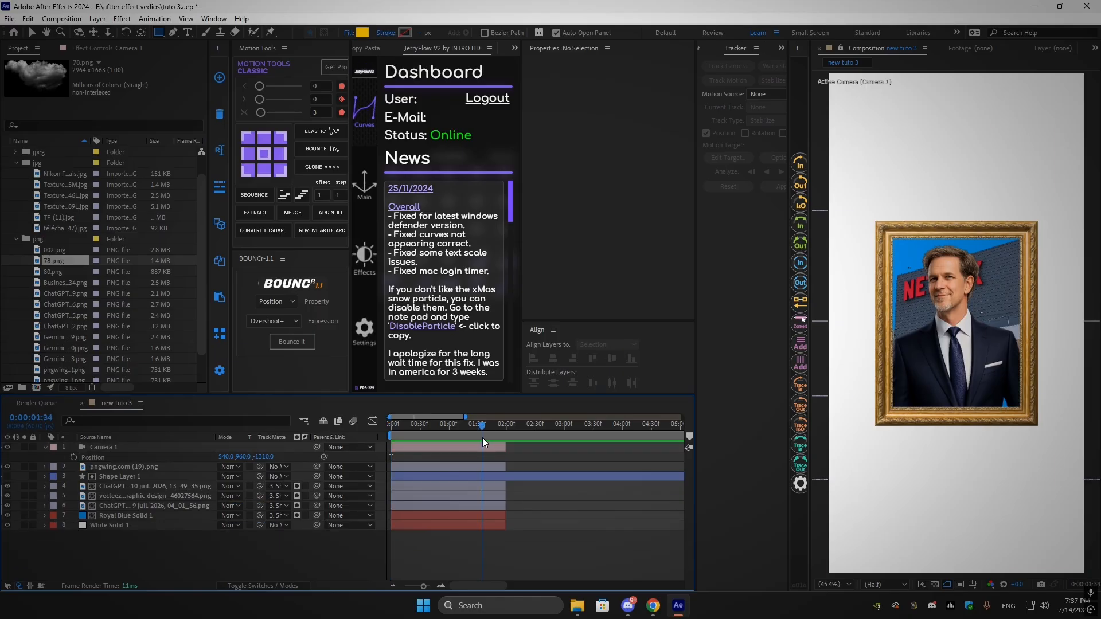
pyautogui.click(497, 466)
pyautogui.click(496, 474)
pyautogui.hotkey('alt', ']')
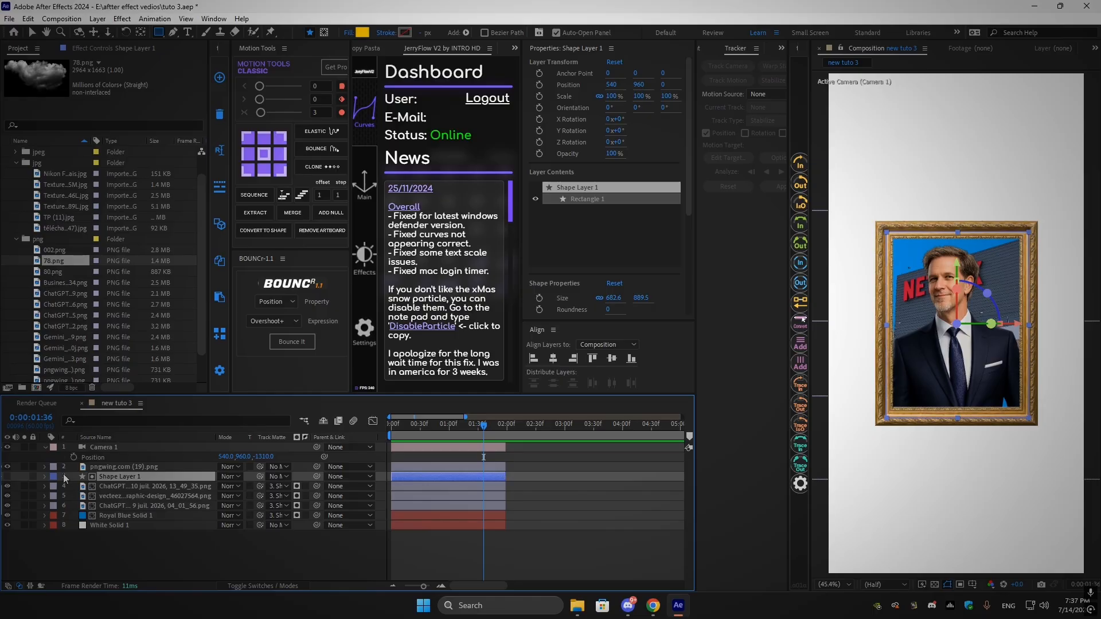
pyautogui.click(269, 573)
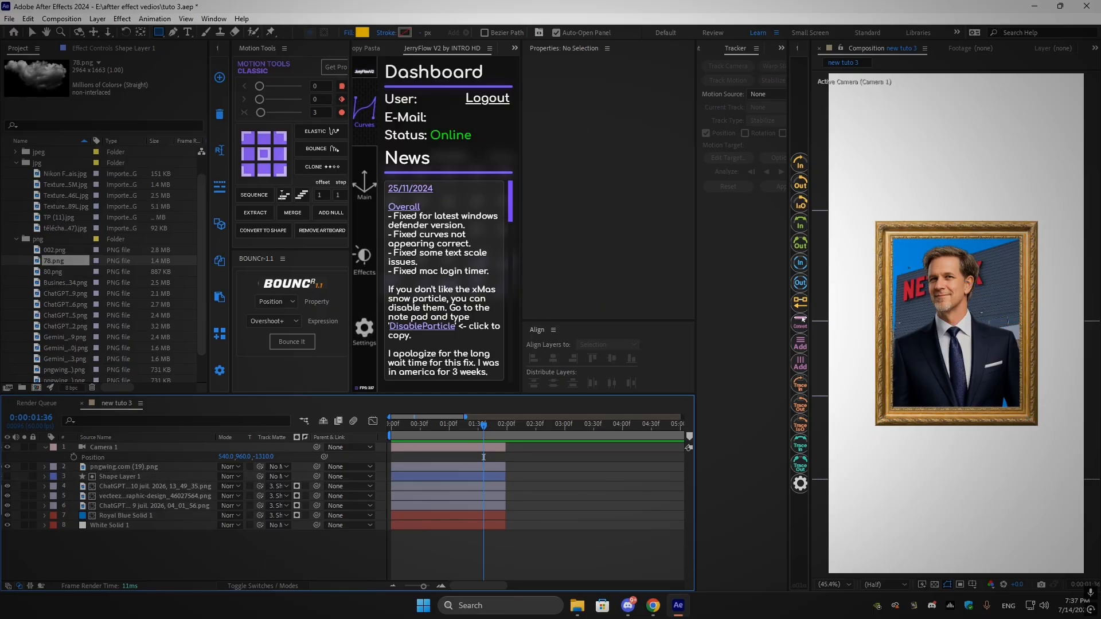
# Add a text layer below the gold frame reading "Netfllix" with a black fill
pyautogui.click(187, 32)
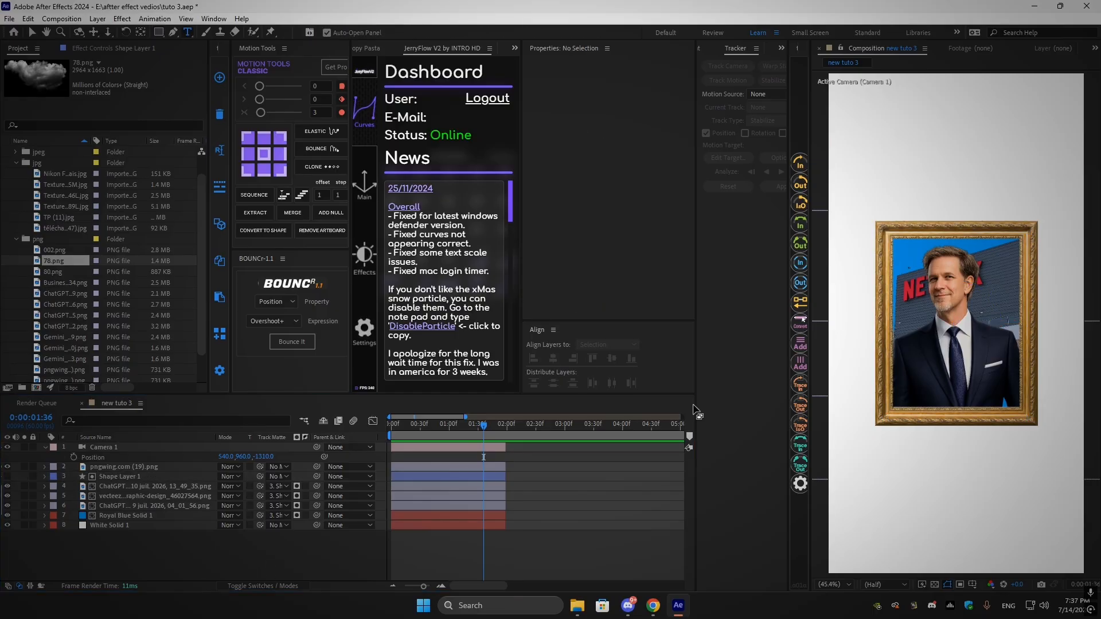
pyautogui.click(940, 488)
pyautogui.write('Ne')
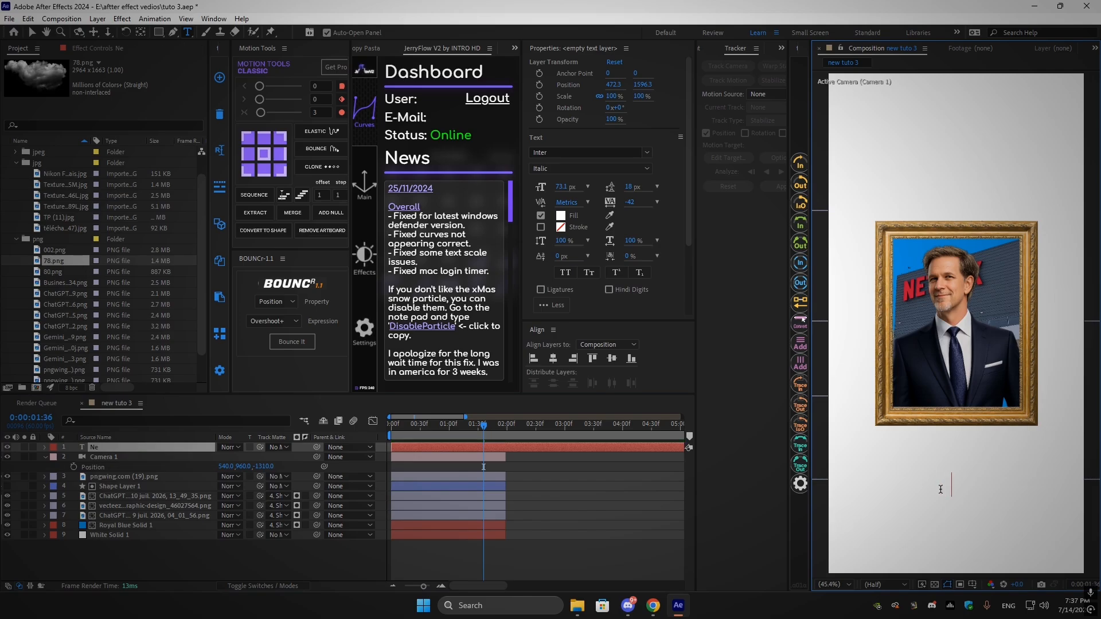
pyautogui.hotkey('ctrl', 'a')
pyautogui.click(561, 217)
pyautogui.click(222, 422)
pyautogui.click(473, 277)
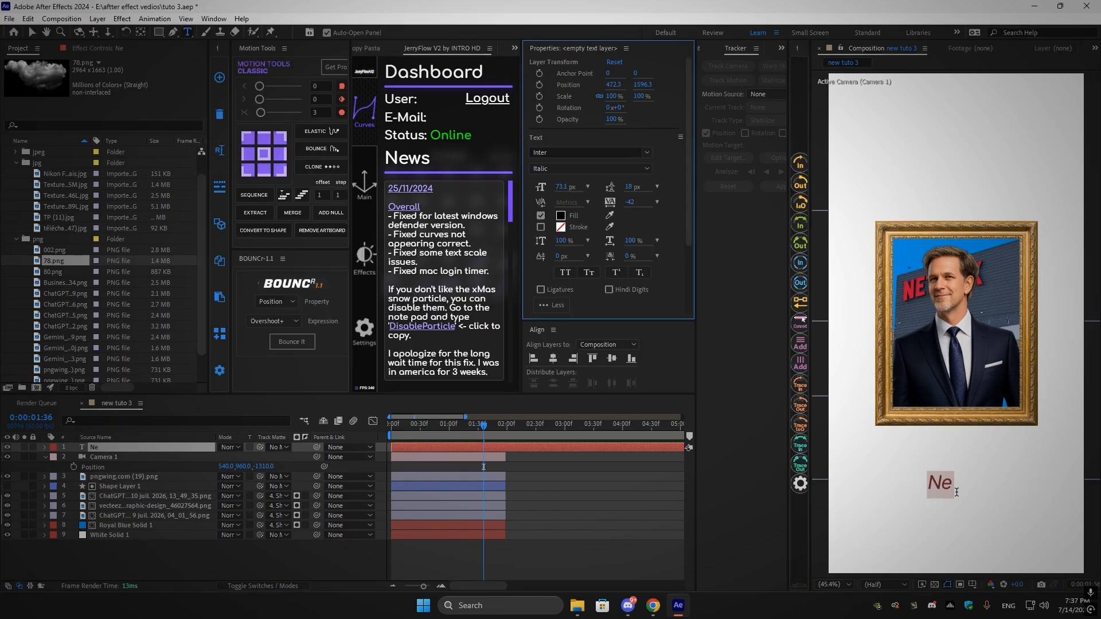
pyautogui.click(953, 490)
pyautogui.write('t')
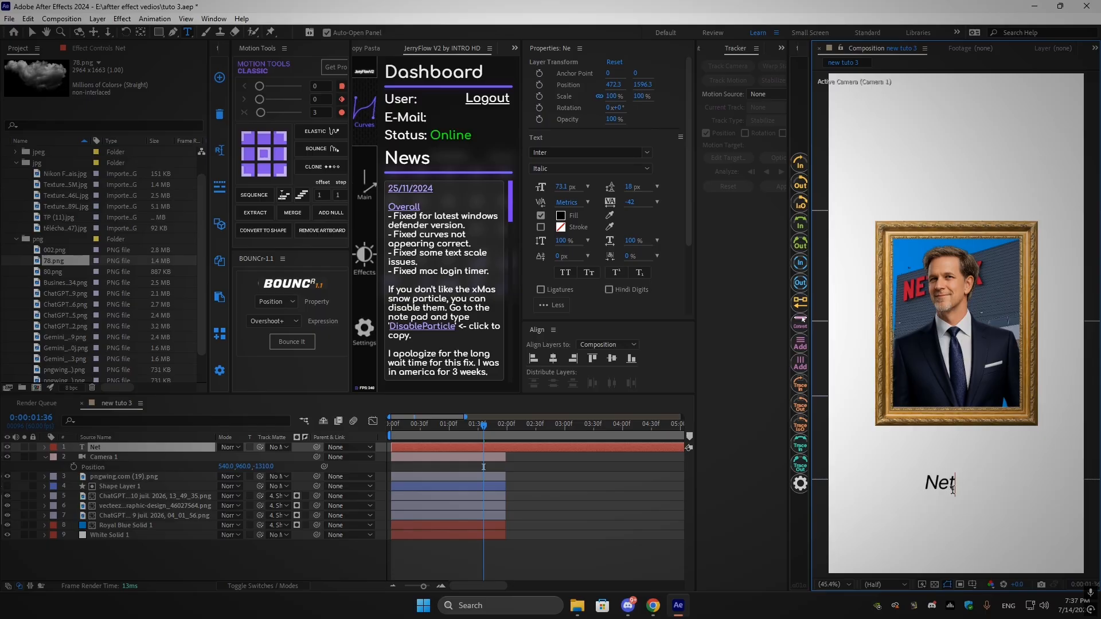
pyautogui.write('flli')
pyautogui.write('x')
# Set the title text's font to FONTSPRING DEMO - Riccione Serial in the Italic style
pyautogui.hotkey('ctrl', 'a')
pyautogui.click(553, 152)
pyautogui.write('Riccione Serial')
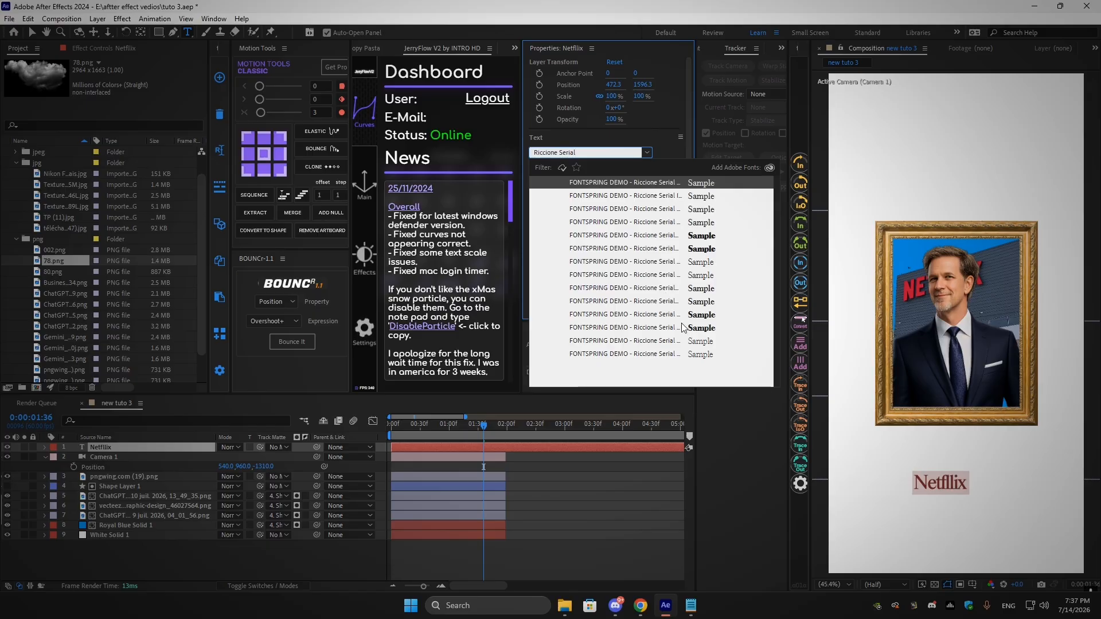
pyautogui.click(667, 340)
pyautogui.click(647, 169)
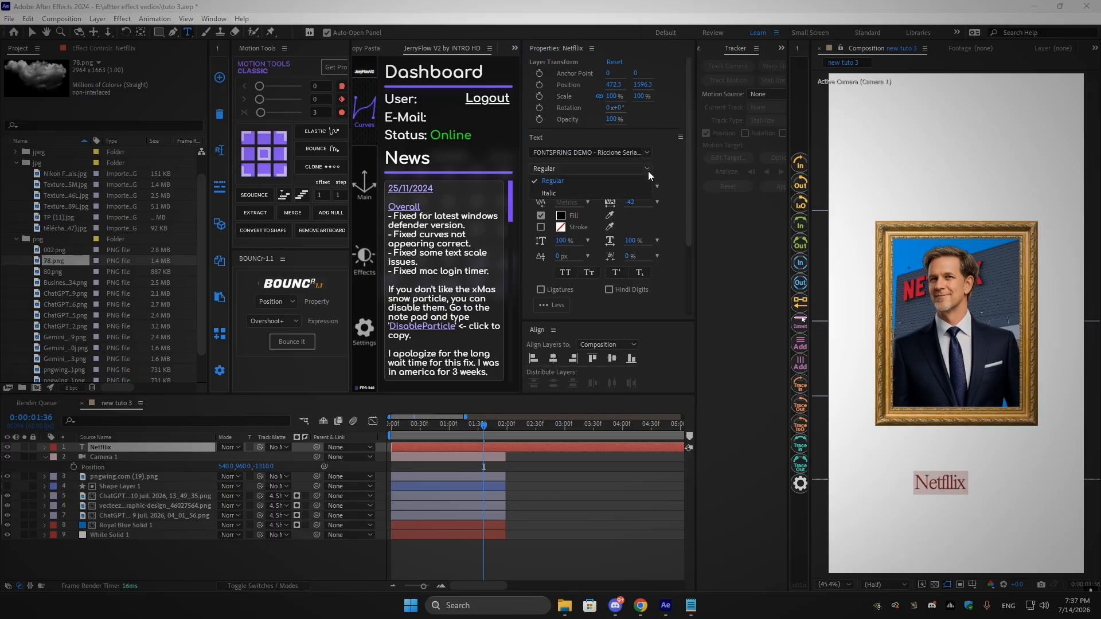
pyautogui.click(574, 194)
# Center the title's anchor point, place it just beneath the gold frame and center it horizontally in the composition
pyautogui.click(32, 32)
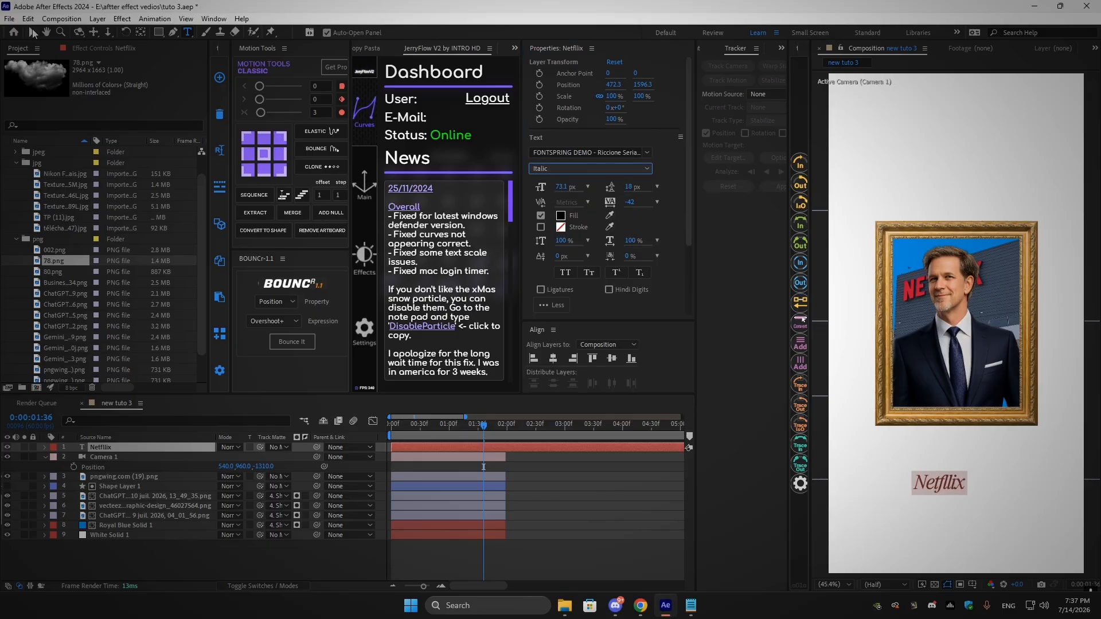
pyautogui.click(264, 154)
pyautogui.moveTo(928, 471); pyautogui.dragTo(946, 453)
pyautogui.click(553, 358)
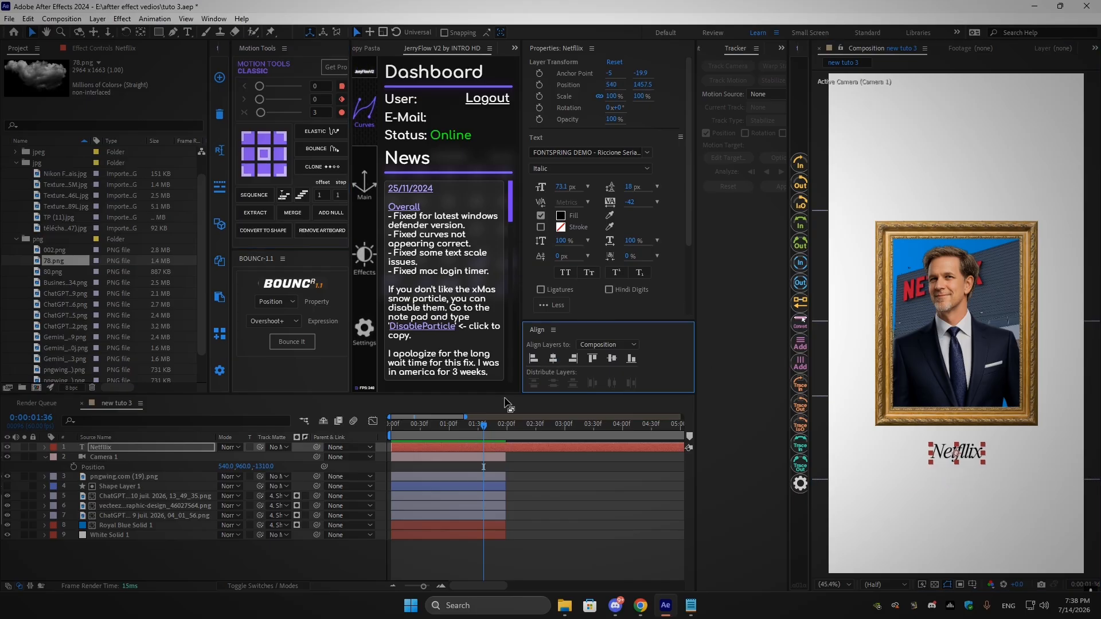
# Shorten the title layer to end at 2 seconds with the other layers and scale it to 142%
pyautogui.hotkey('alt', ']')
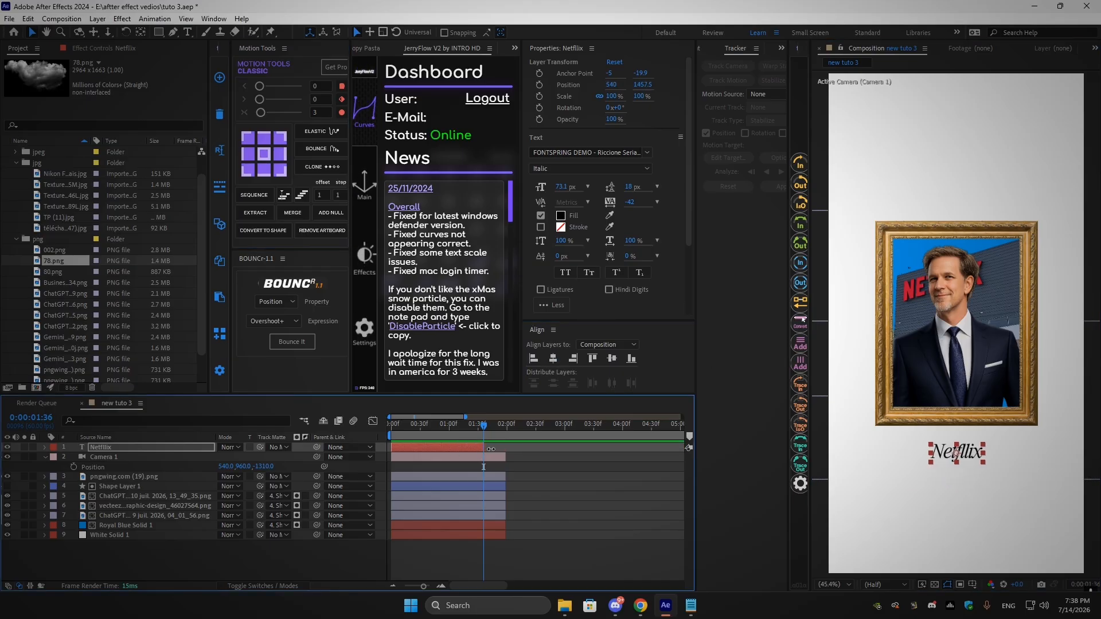
pyautogui.press('s')
pyautogui.moveTo(235, 457); pyautogui.dragTo(254, 454)
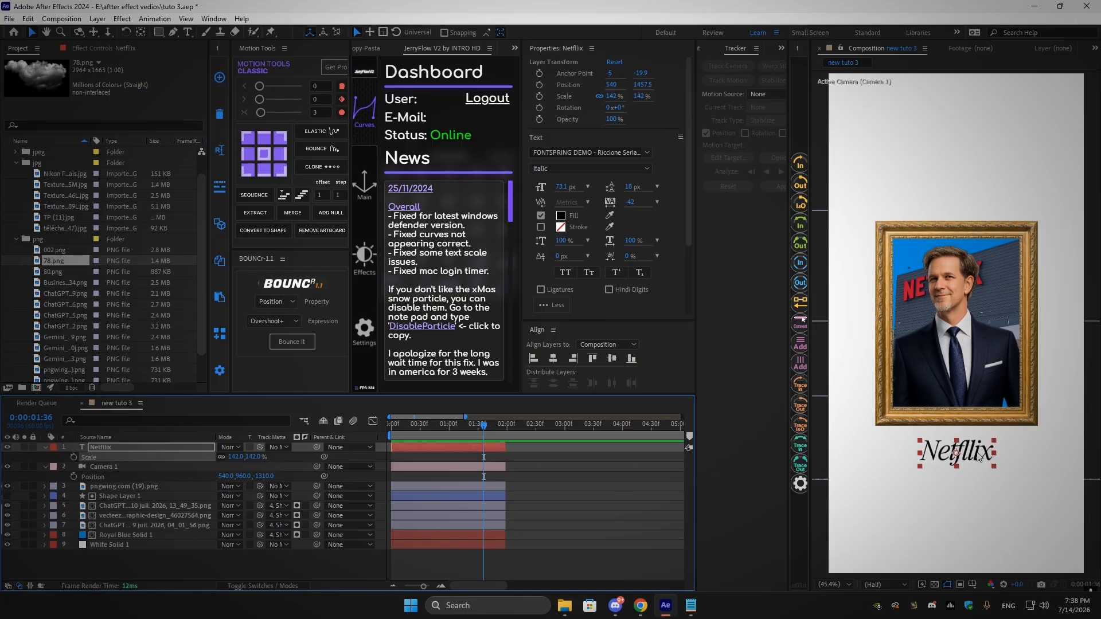
# Duplicate the title, place the copy directly below the original and change its text to "2022"
pyautogui.hotkey('ctrl', 'd')
pyautogui.moveTo(980, 457); pyautogui.dragTo(980, 481)
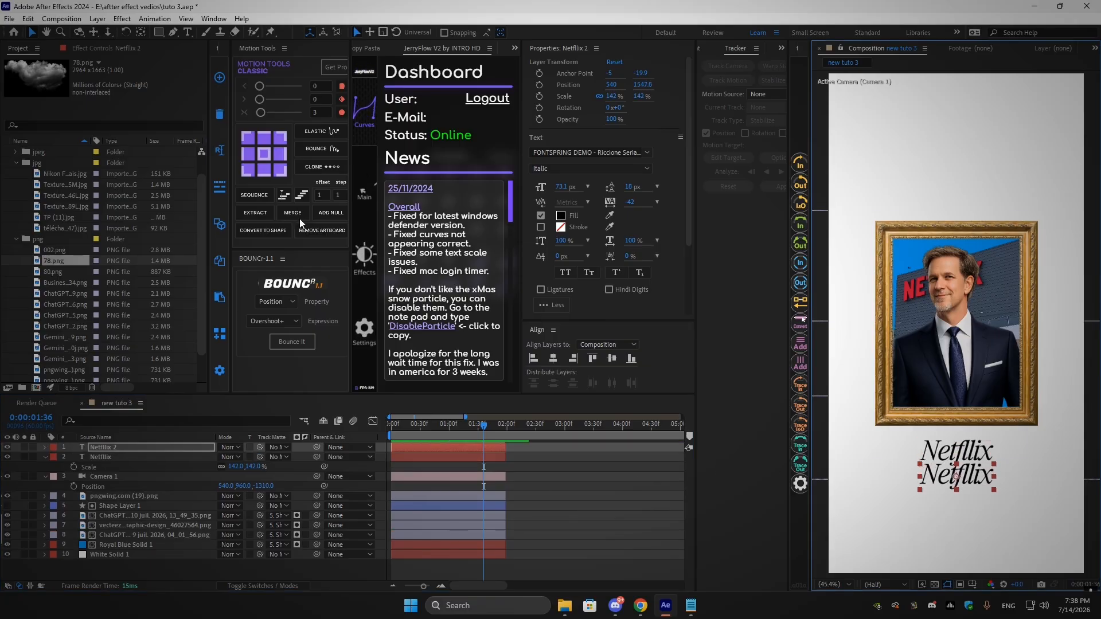
pyautogui.click(189, 32)
pyautogui.doubleClick(943, 472)
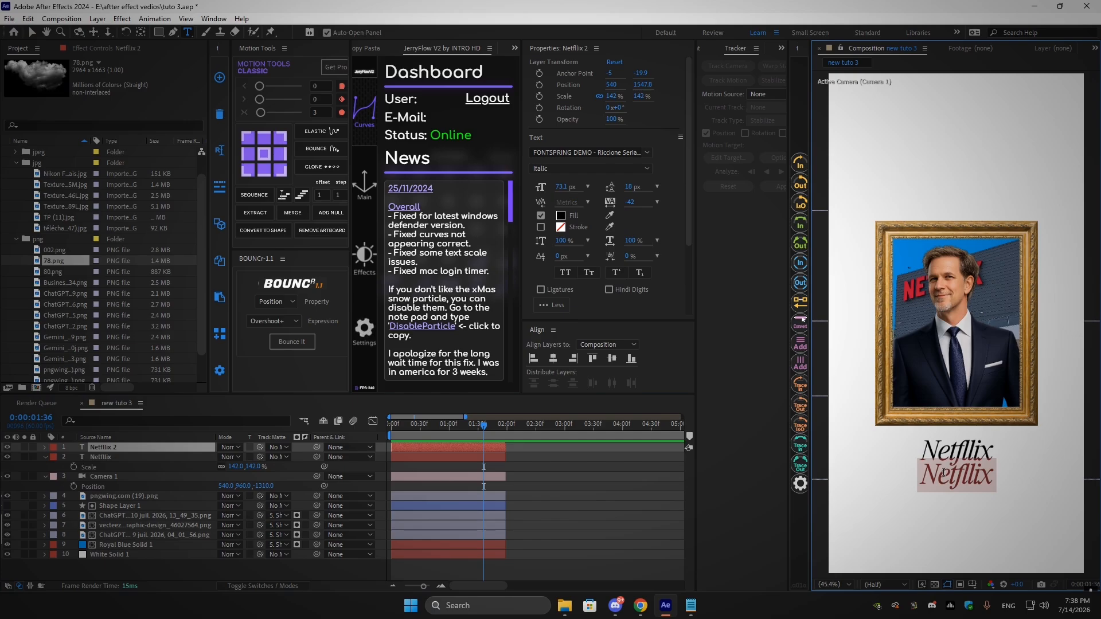
pyautogui.write('2022')
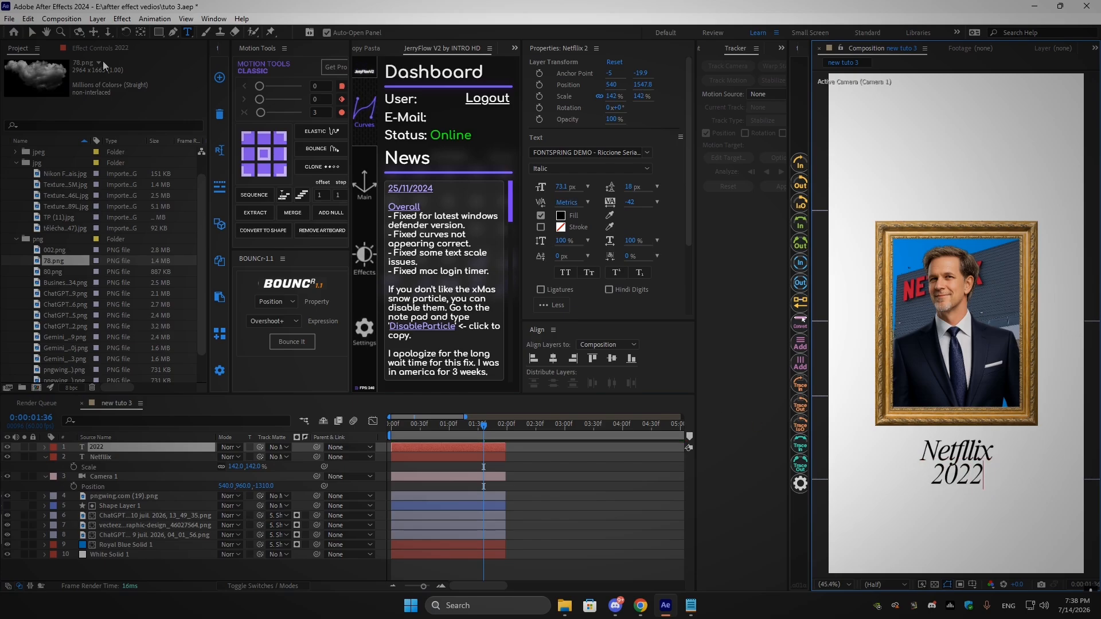
# Center the 2022 text's anchor point, scale it to 115% and position it at about 541, 1547 beneath the title
pyautogui.click(32, 32)
pyautogui.click(264, 154)
pyautogui.moveTo(952, 475); pyautogui.dragTo(953, 482)
pyautogui.press('s')
pyautogui.moveTo(241, 462); pyautogui.dragTo(226, 462)
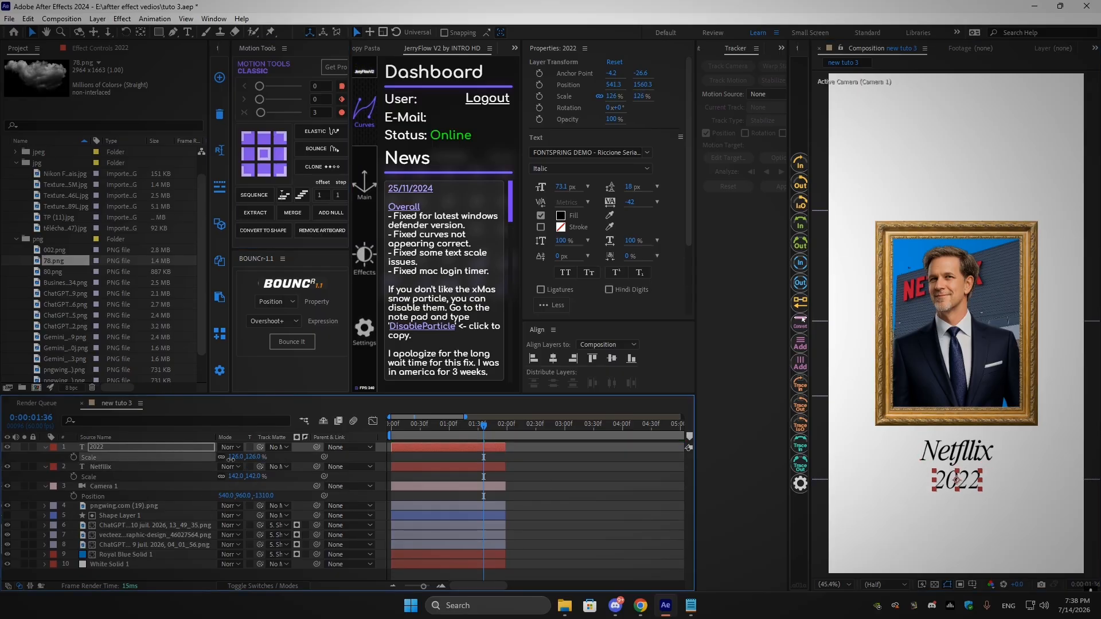
pyautogui.moveTo(969, 486); pyautogui.dragTo(969, 483)
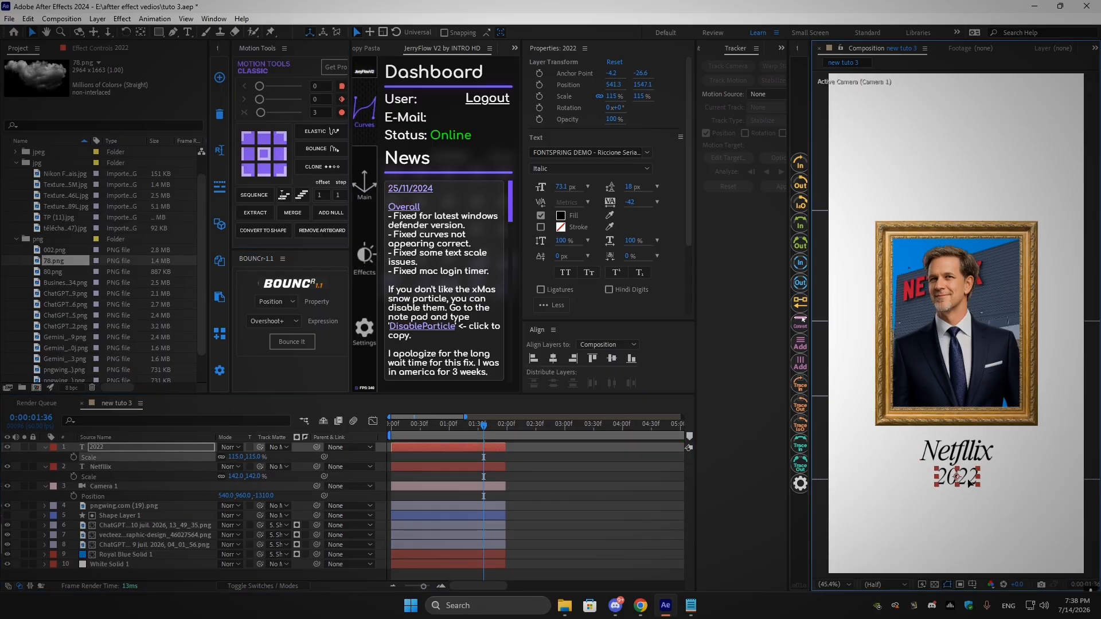
# Make both text layers 3D and place them directly beneath the camera layer in the stack, above the gold frame
pyautogui.click(45, 448)
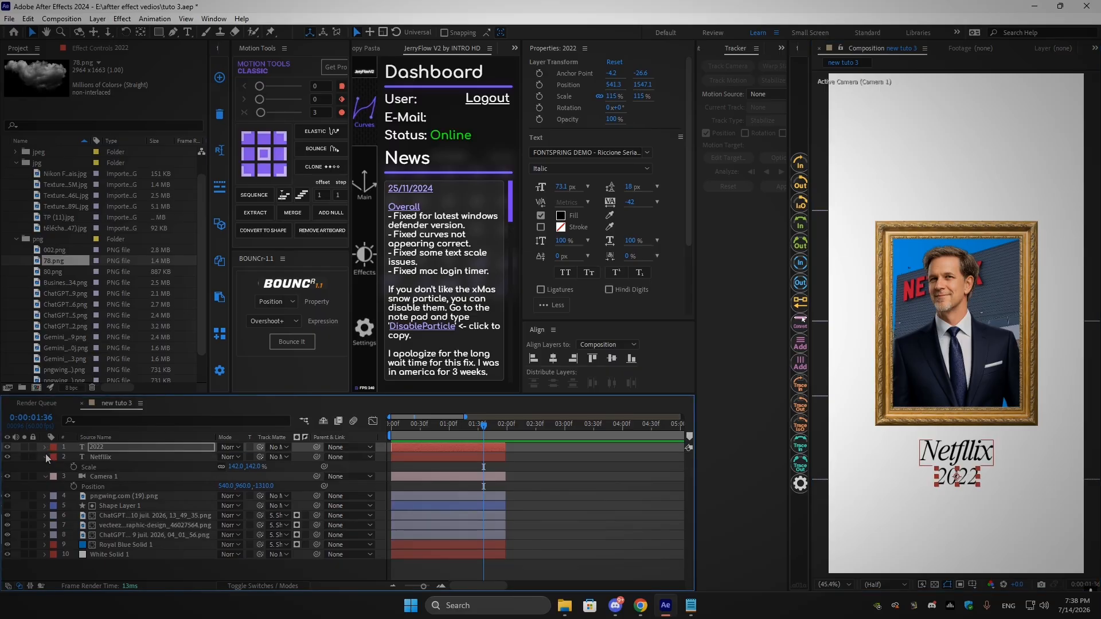
pyautogui.click(45, 456)
pyautogui.click(250, 585)
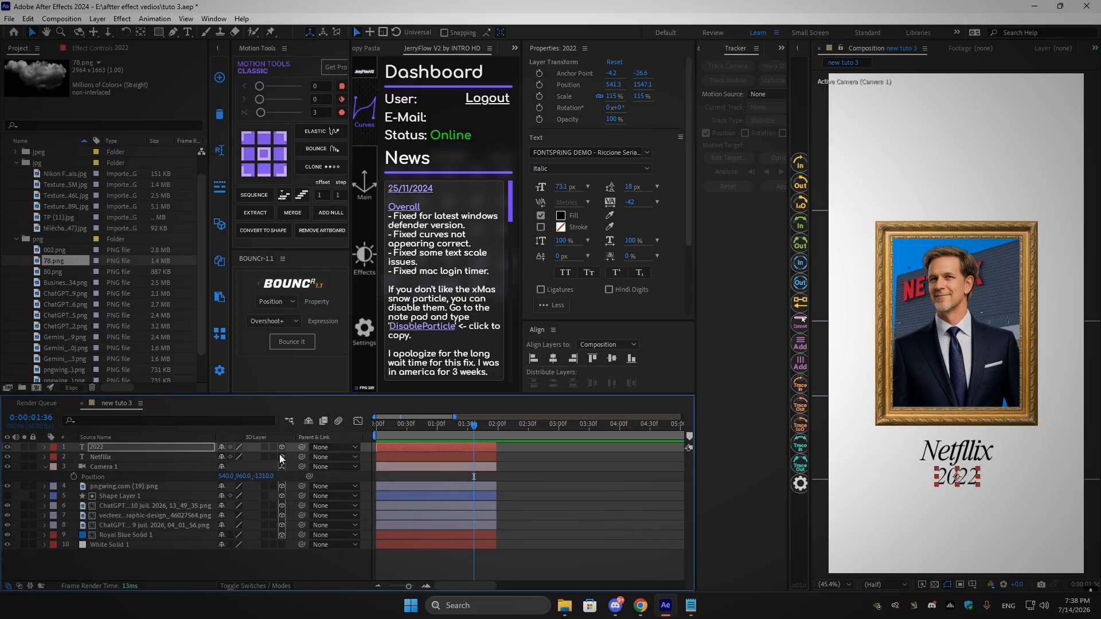
pyautogui.click(281, 456)
pyautogui.keyDown('shift'); pyautogui.click(108, 458); pyautogui.keyUp('shift')
pyautogui.moveTo(109, 458); pyautogui.dragTo(120, 484)
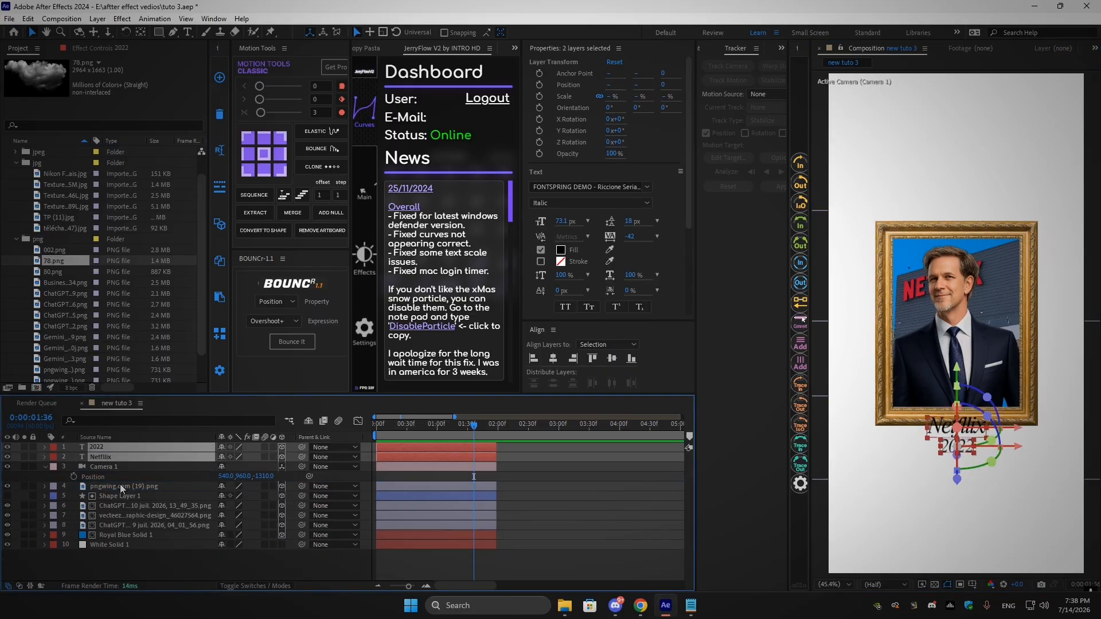
pyautogui.click(94, 565)
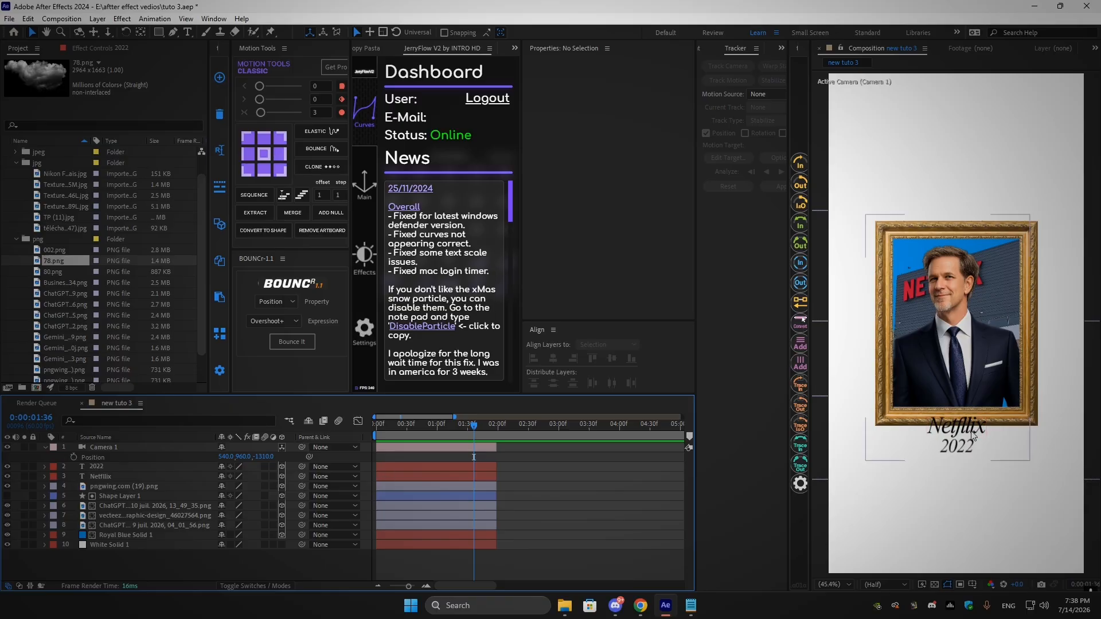
# Move the title and 2022 text layers down together so they clear the gold frame's lower edge, and save the project
pyautogui.click(947, 430)
pyautogui.keyDown('shift'); pyautogui.click(947, 446); pyautogui.keyUp('shift')
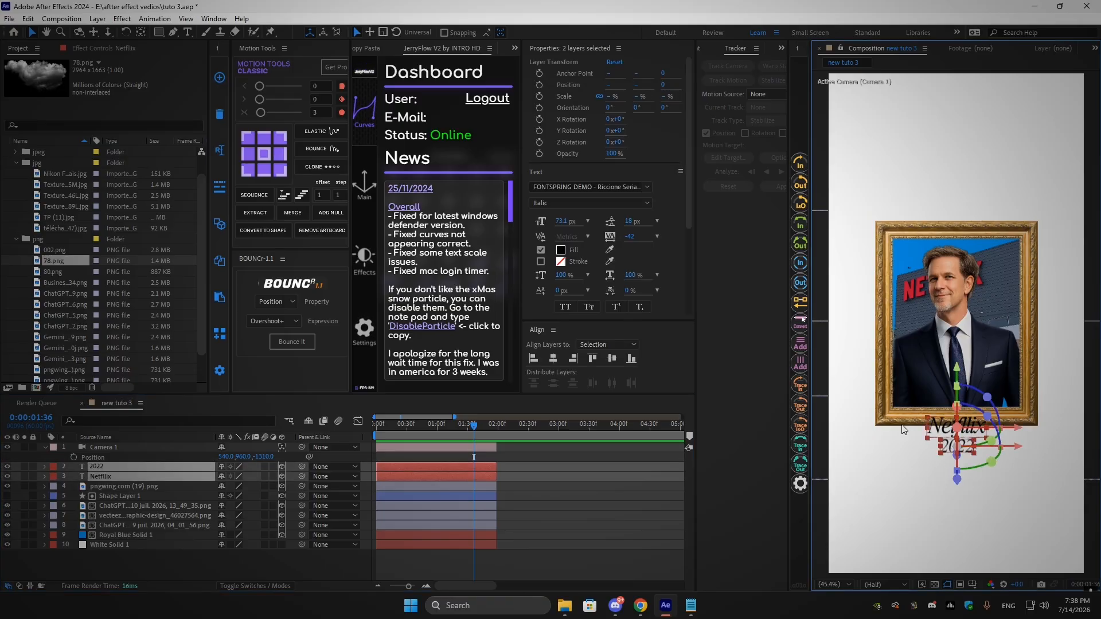
pyautogui.moveTo(959, 390); pyautogui.dragTo(959, 392)
pyautogui.click(325, 579)
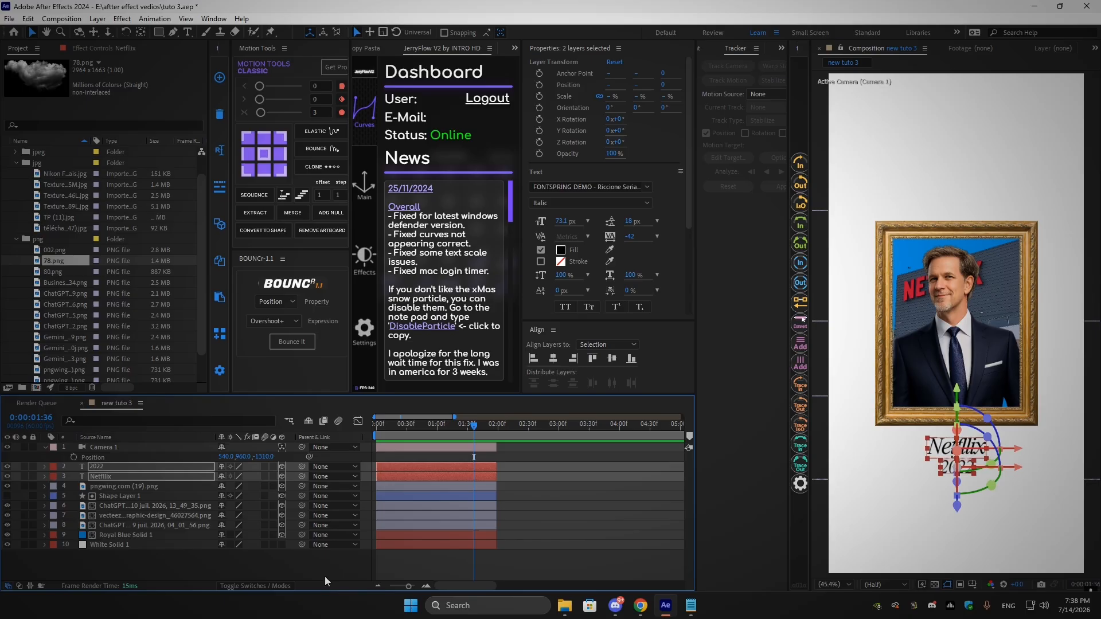
pyautogui.click(394, 570)
pyautogui.hotkey('ctrl', 's')
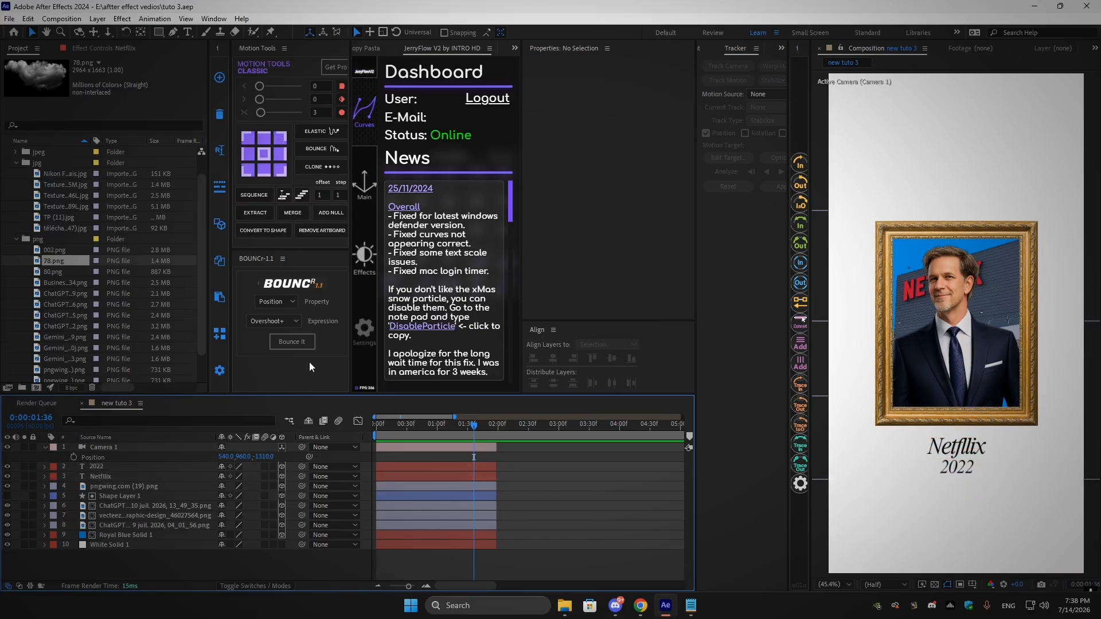
pyautogui.click(45, 448)
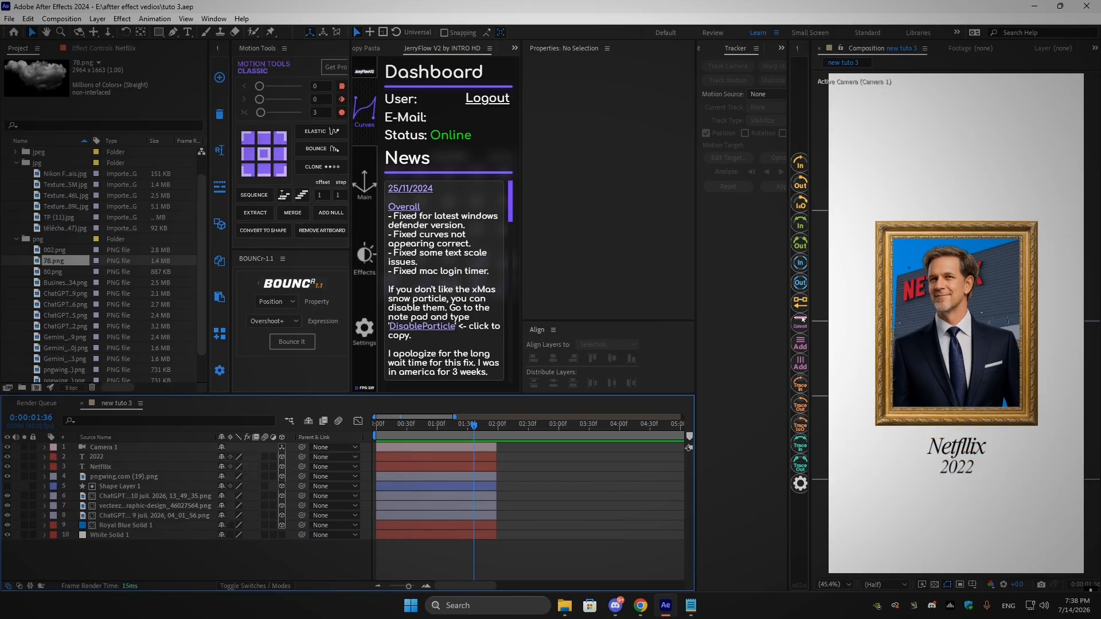
# Place 002.png directly beneath the camera layer, make it 3D and position it at about 521, 1056, -571
pyautogui.press('super+e')
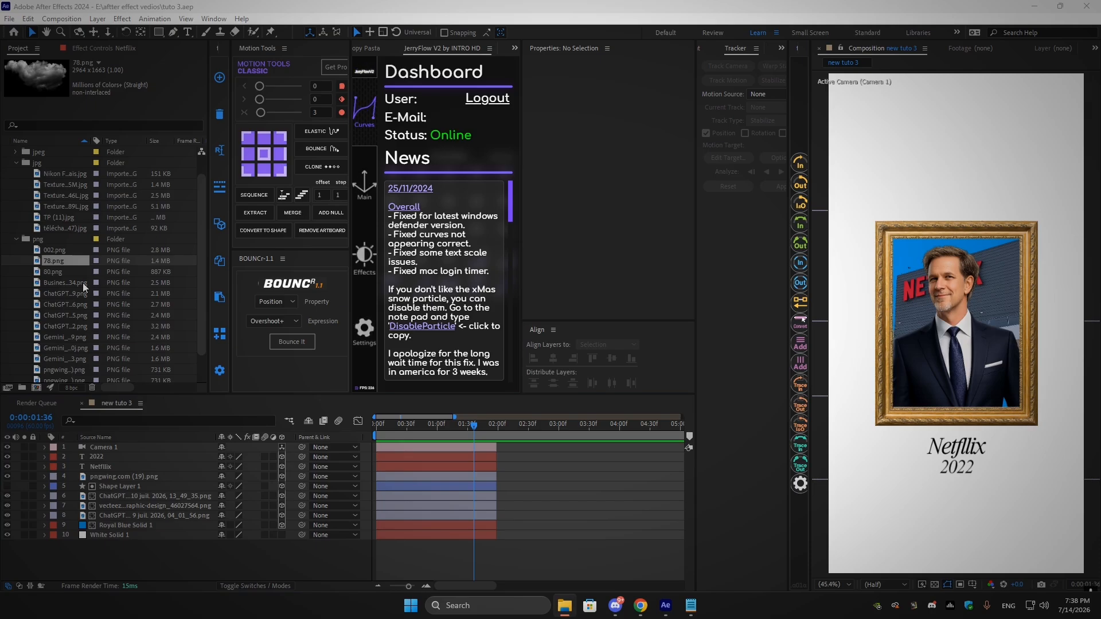
pyautogui.click(67, 283)
pyautogui.click(55, 251)
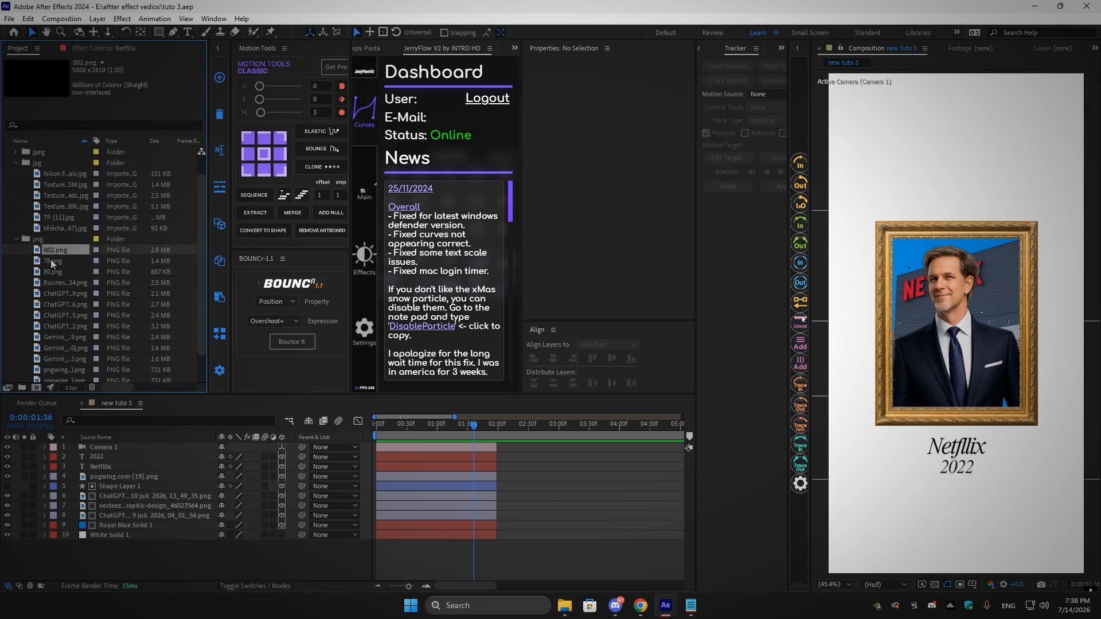
pyautogui.moveTo(66, 267); pyautogui.dragTo(140, 462)
pyautogui.click(281, 458)
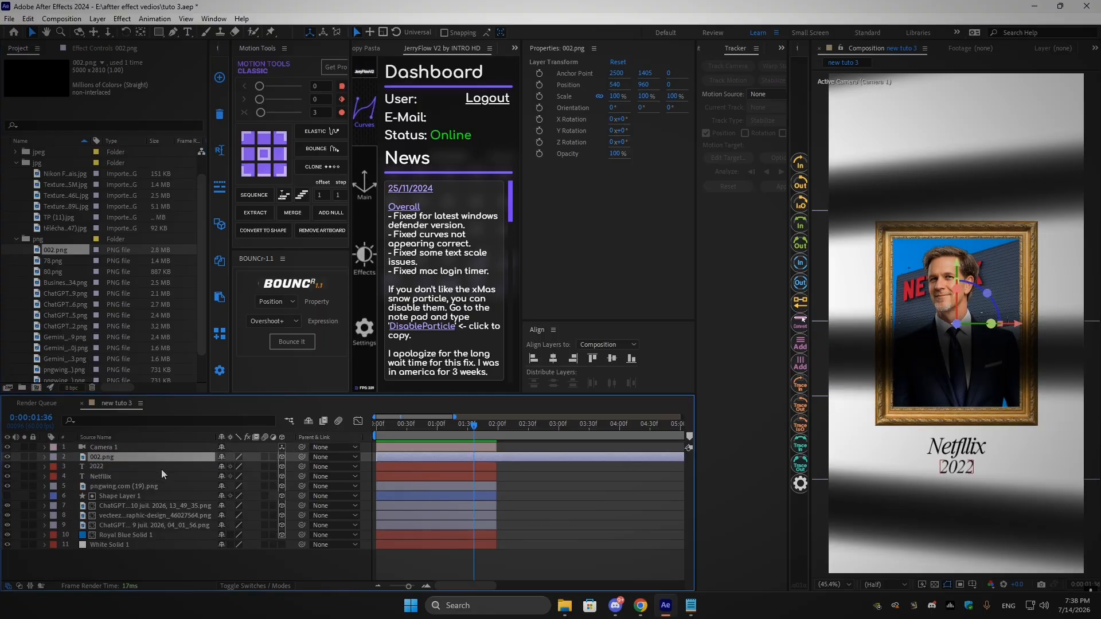
pyautogui.press('p')
pyautogui.moveTo(257, 467); pyautogui.dragTo(225, 467)
pyautogui.moveTo(964, 372); pyautogui.dragTo(957, 408)
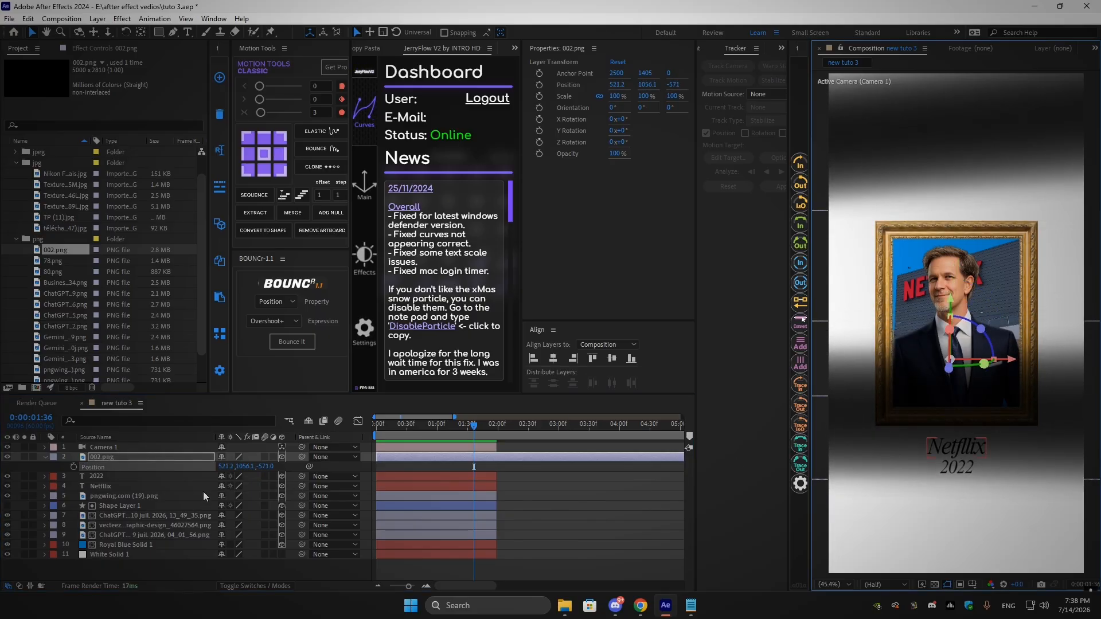
# Scale the 002.png layer to 82%, lower its opacity to 57% and trim it to end at 2 seconds
pyautogui.press('s')
pyautogui.moveTo(241, 468); pyautogui.dragTo(197, 465)
pyautogui.press('t')
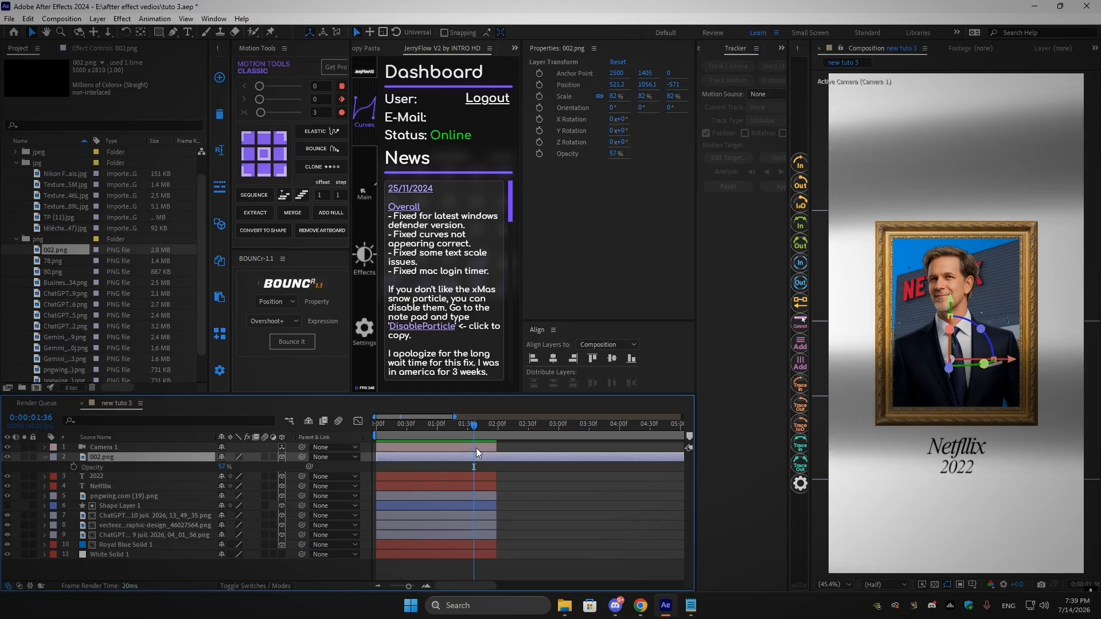
pyautogui.hotkey('alt', ']')
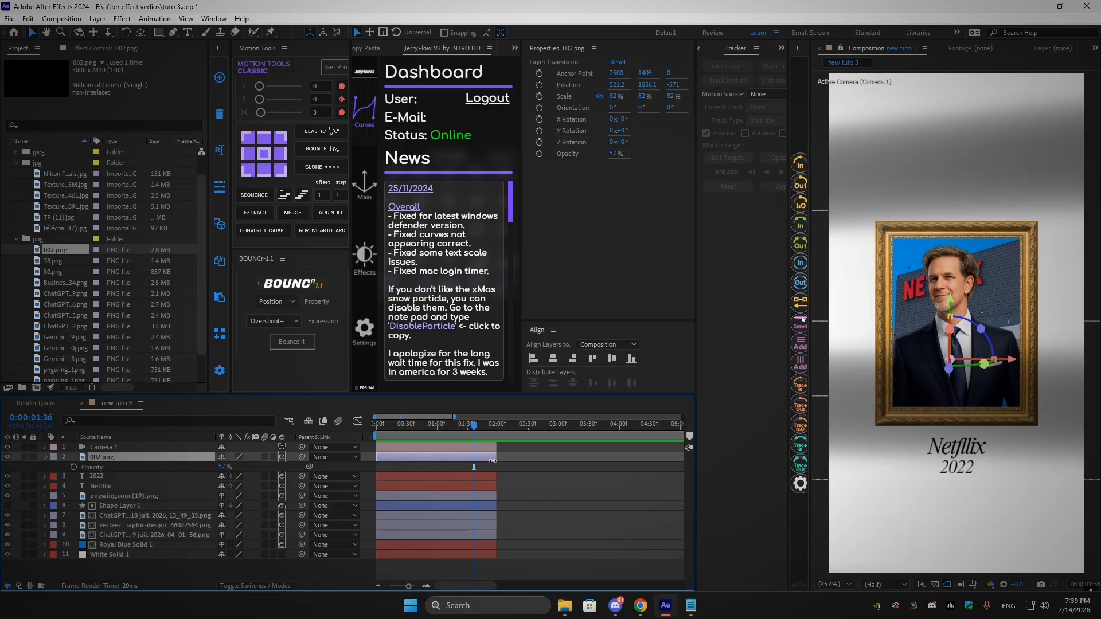
# Keyframe the camera's Z position from -1643 at the start to about -1206 at frame 30
pyautogui.click(103, 447)
pyautogui.press('p')
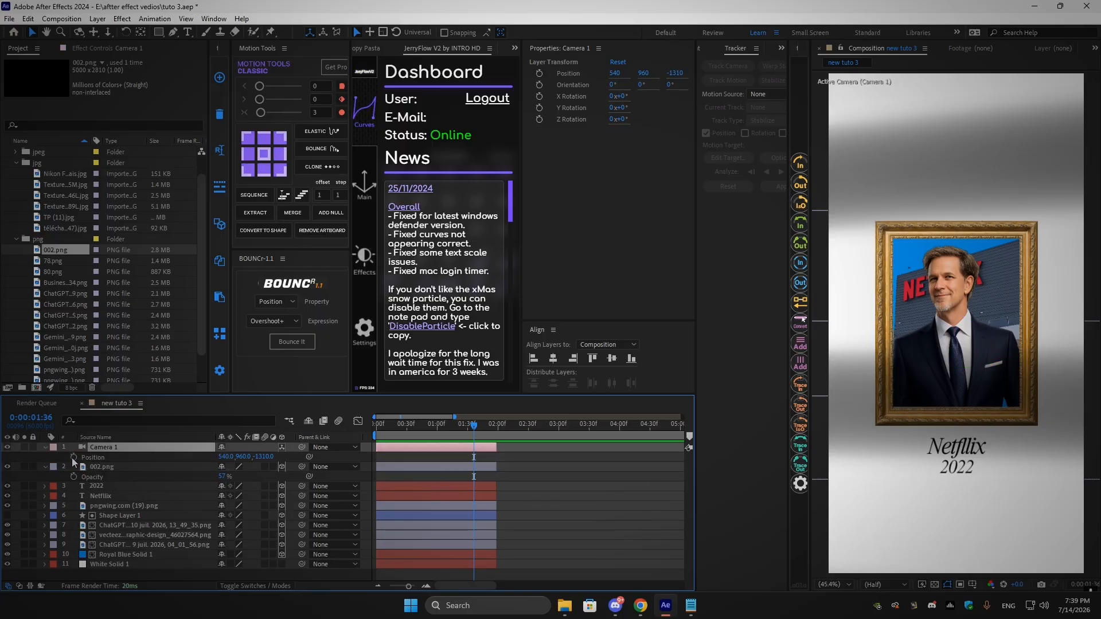
pyautogui.click(74, 458)
pyautogui.moveTo(473, 457); pyautogui.dragTo(407, 457)
pyautogui.press('Home')
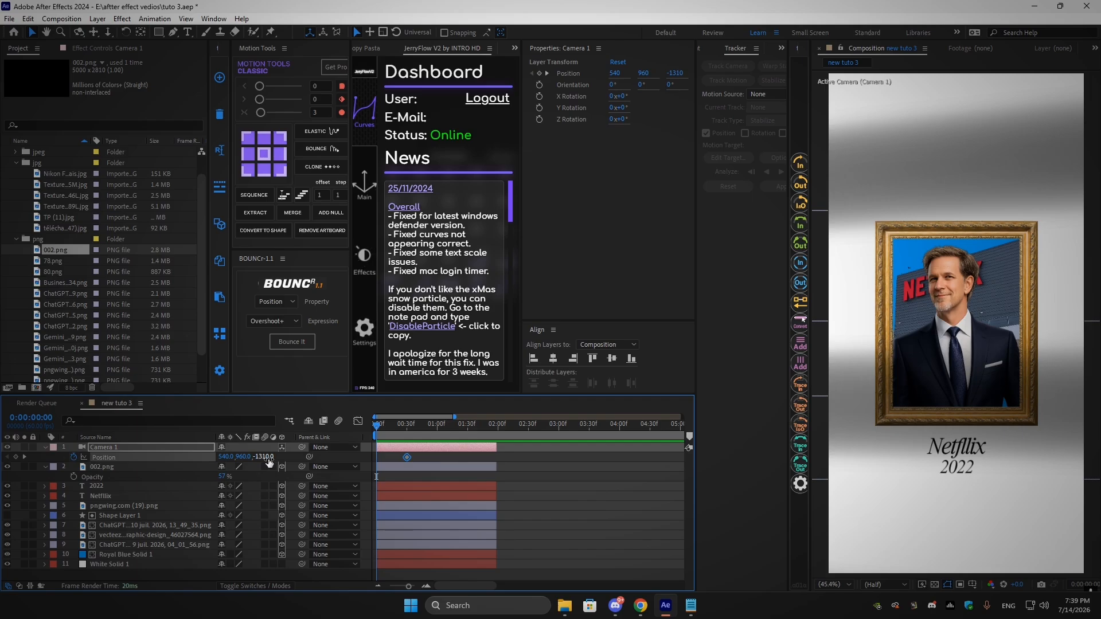
pyautogui.moveTo(263, 457); pyautogui.dragTo(143, 454)
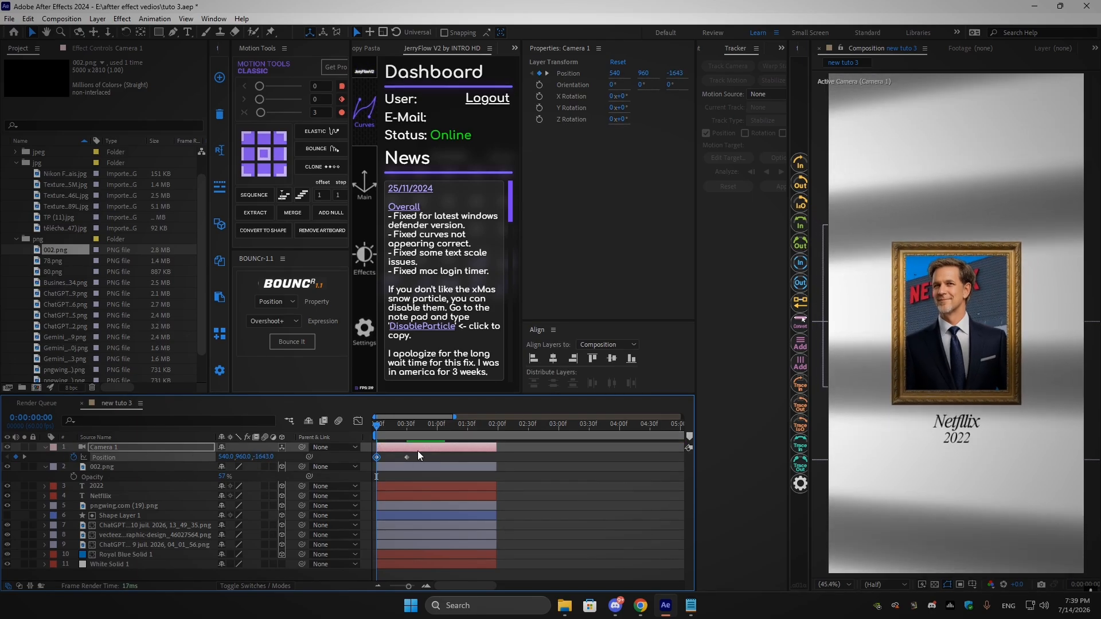
pyautogui.press('k')
pyautogui.moveTo(267, 457); pyautogui.dragTo(431, 465)
pyautogui.click(431, 461)
pyautogui.press('=')
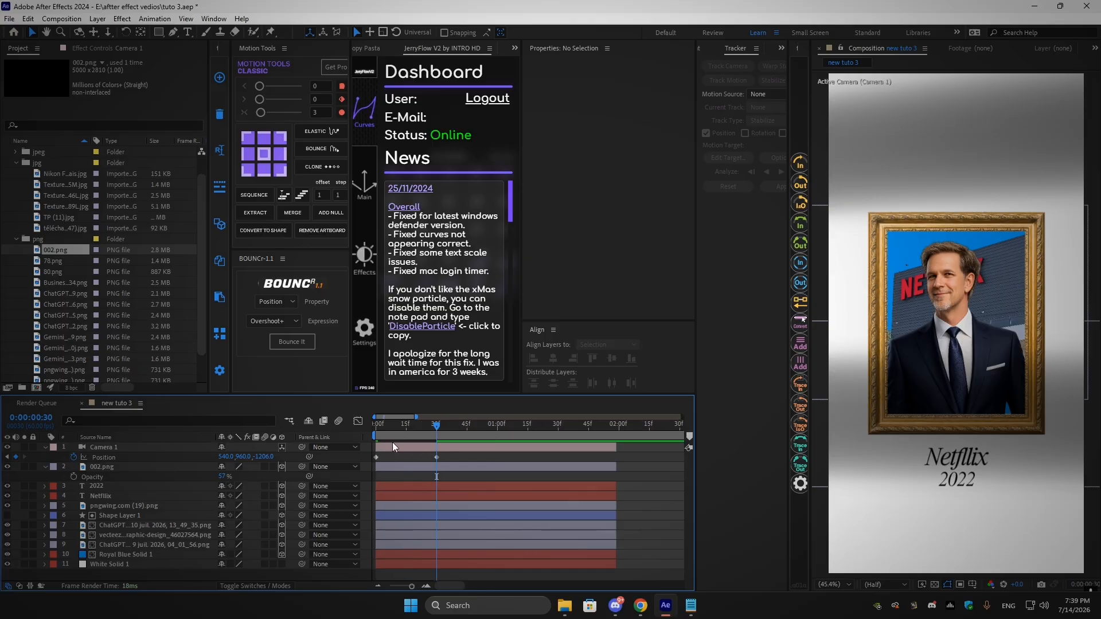
# Delay the camera's second keyframe to about 1:01, Easy Ease both keyframes, lengthen the ending ease in the speed graph and preview the move
pyautogui.moveTo(437, 458); pyautogui.dragTo(500, 458)
pyautogui.click(325, 454)
pyautogui.press('F9')
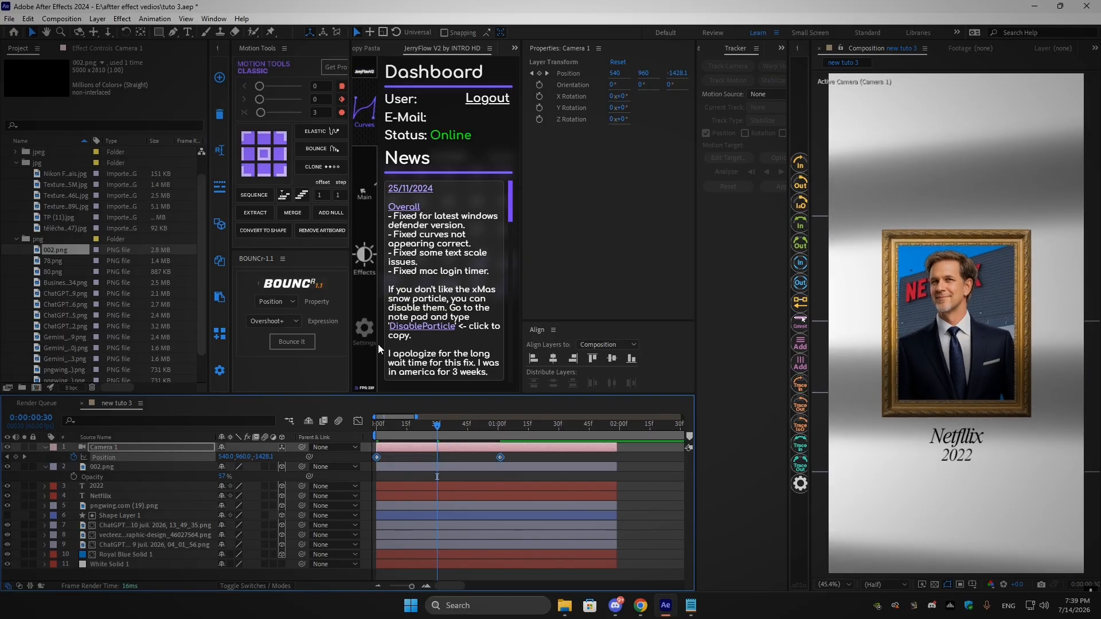
pyautogui.click(358, 422)
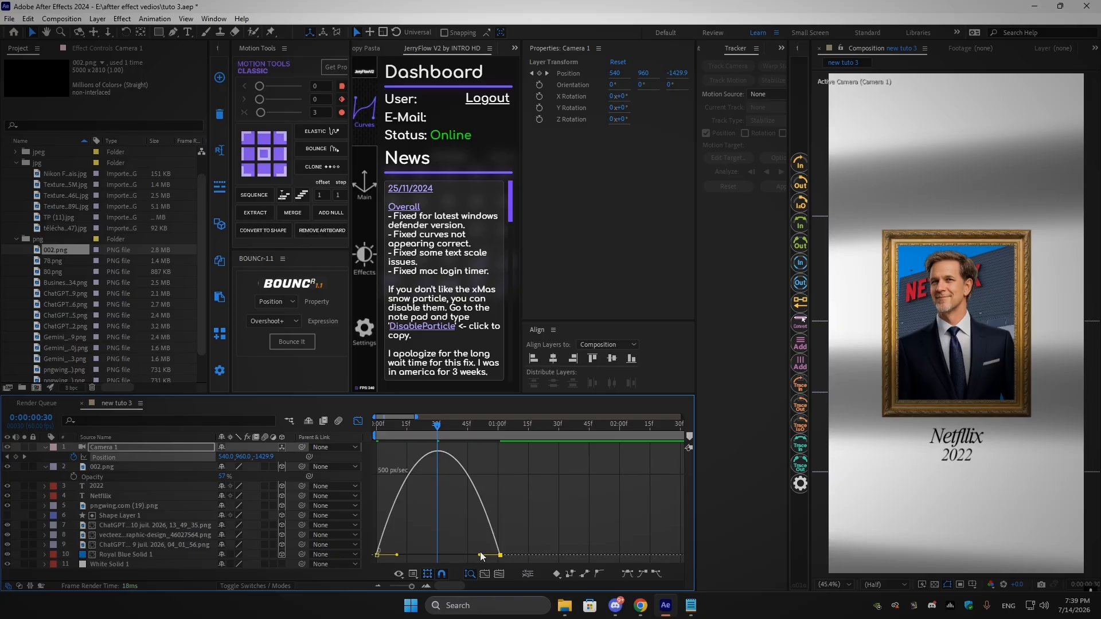
pyautogui.moveTo(481, 558); pyautogui.dragTo(351, 558)
pyautogui.click(357, 422)
pyautogui.press('Home')
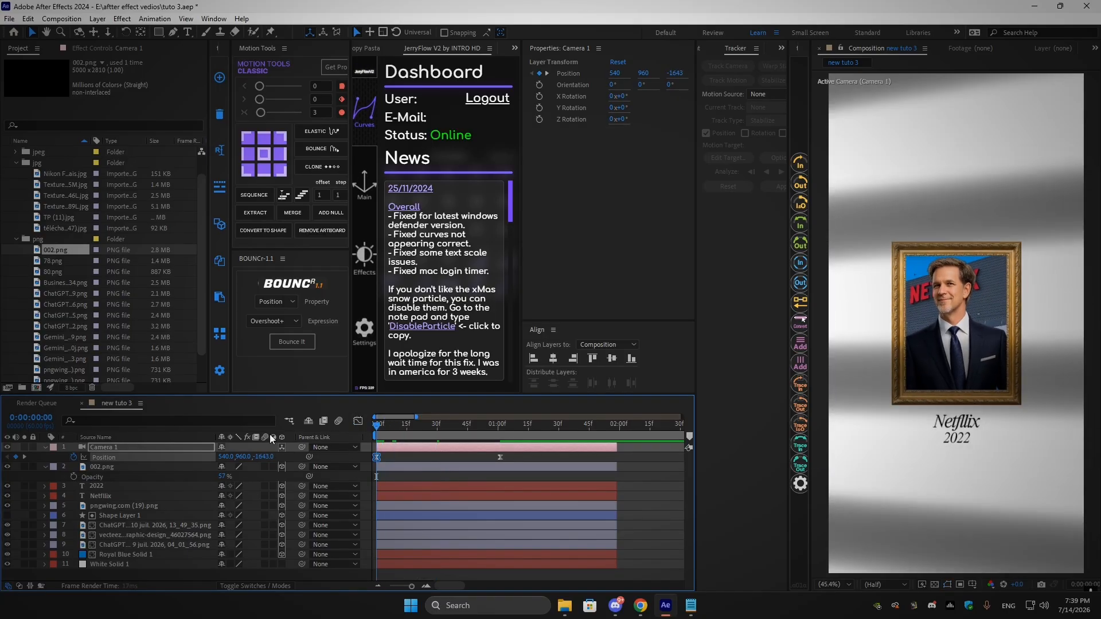
pyautogui.press('space')
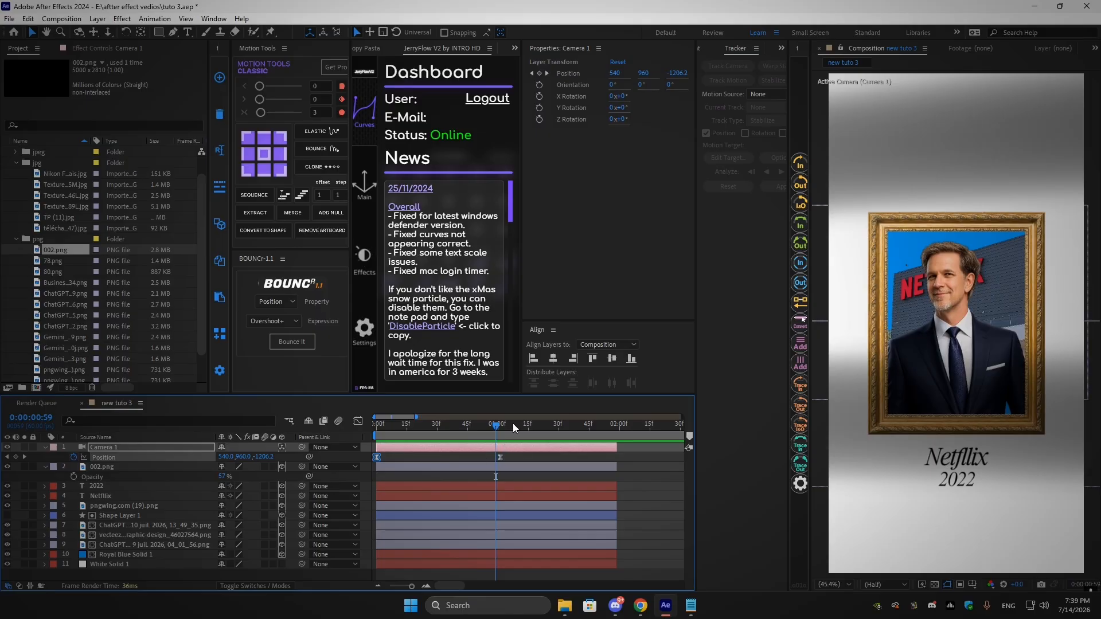
# Add a null as the camera's parent and set its first position keyframe at 0:41
pyautogui.click(329, 216)
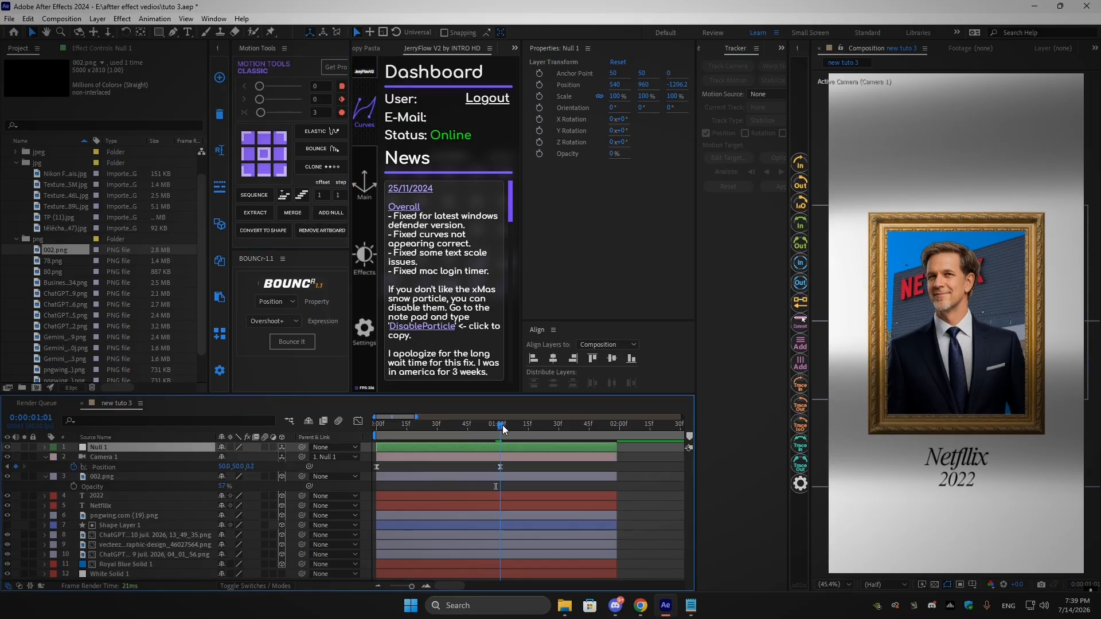
pyautogui.press('p')
pyautogui.click(74, 457)
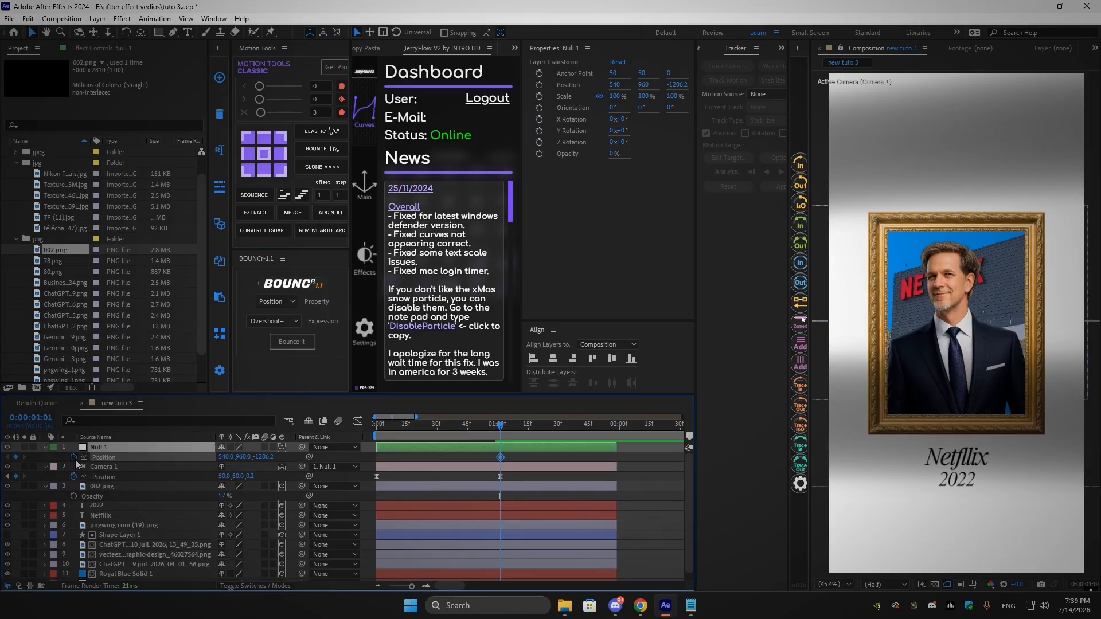
pyautogui.hotkey('shift', 'pageup')
pyautogui.hotkey('shift', 'pageup')
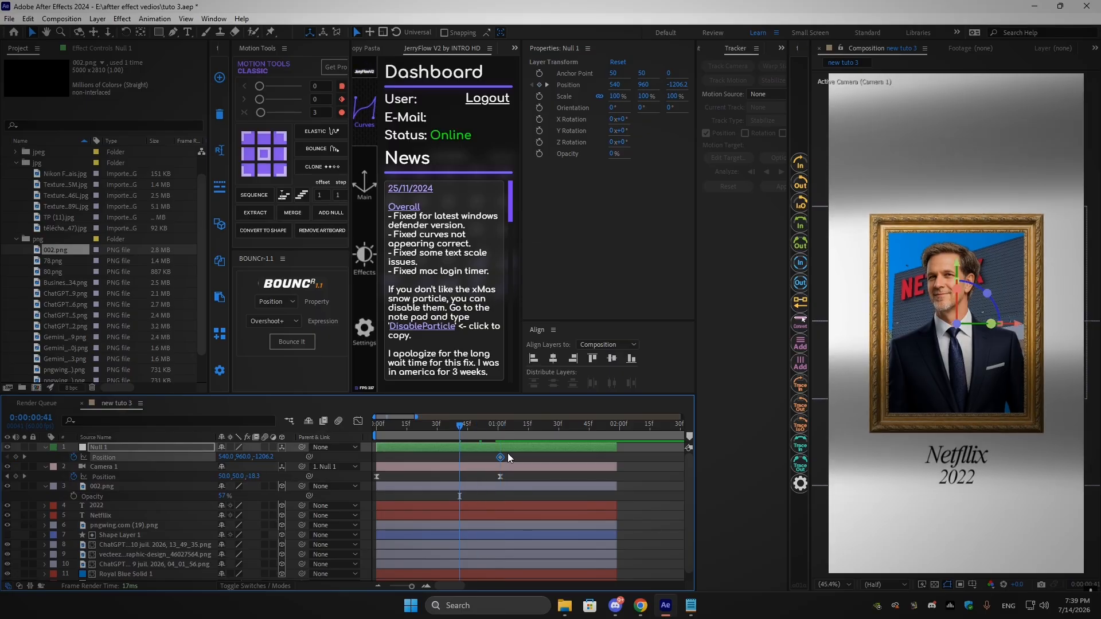
pyautogui.moveTo(498, 456); pyautogui.dragTo(456, 460)
# Keyframe the null's Z position to about -421 at 1:41 so the camera pushes through the frame
pyautogui.hotkey('shift', 'pagedown')
pyautogui.hotkey('shift', 'pagedown')
pyautogui.hotkey('shift', 'pagedown')
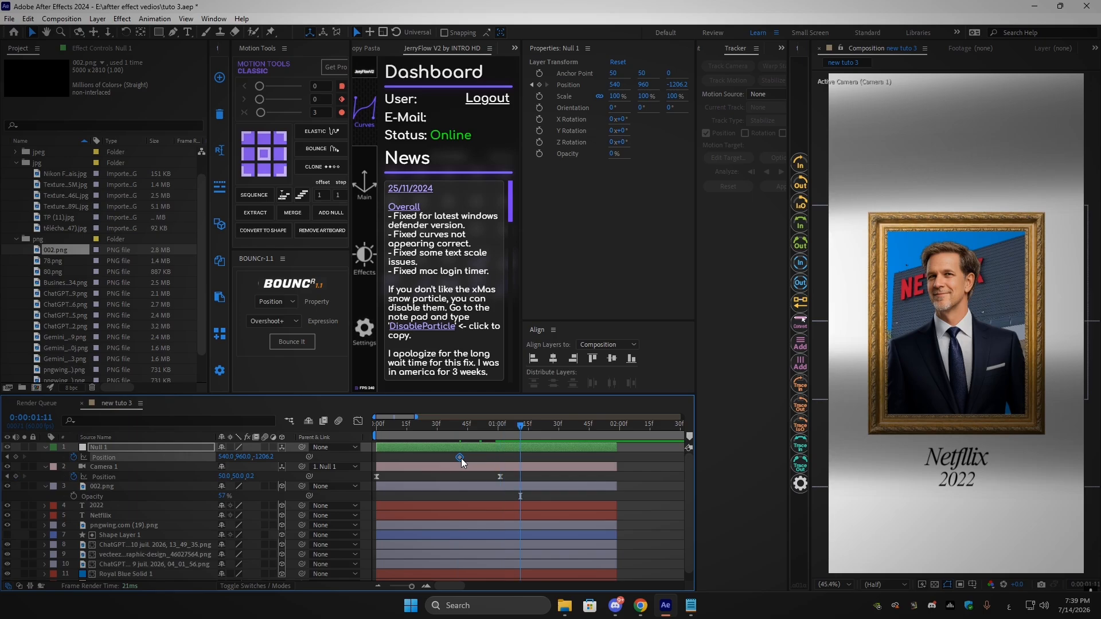
pyautogui.hotkey('shift', 'pagedown')
pyautogui.hotkey('shift', 'pagedown')
pyautogui.hotkey('shift', 'pagedown')
pyautogui.moveTo(264, 457); pyautogui.dragTo(667, 412)
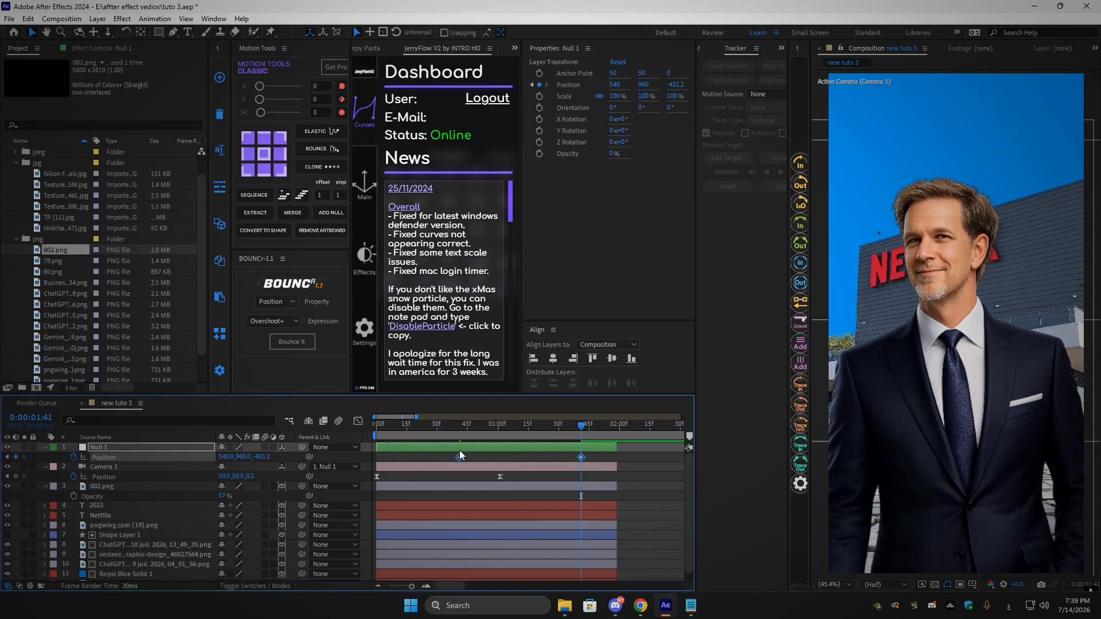
# Ease the null's position keyframes and pull both speed graph handles inward to form a sharp peak around 1:01
pyautogui.click(357, 421)
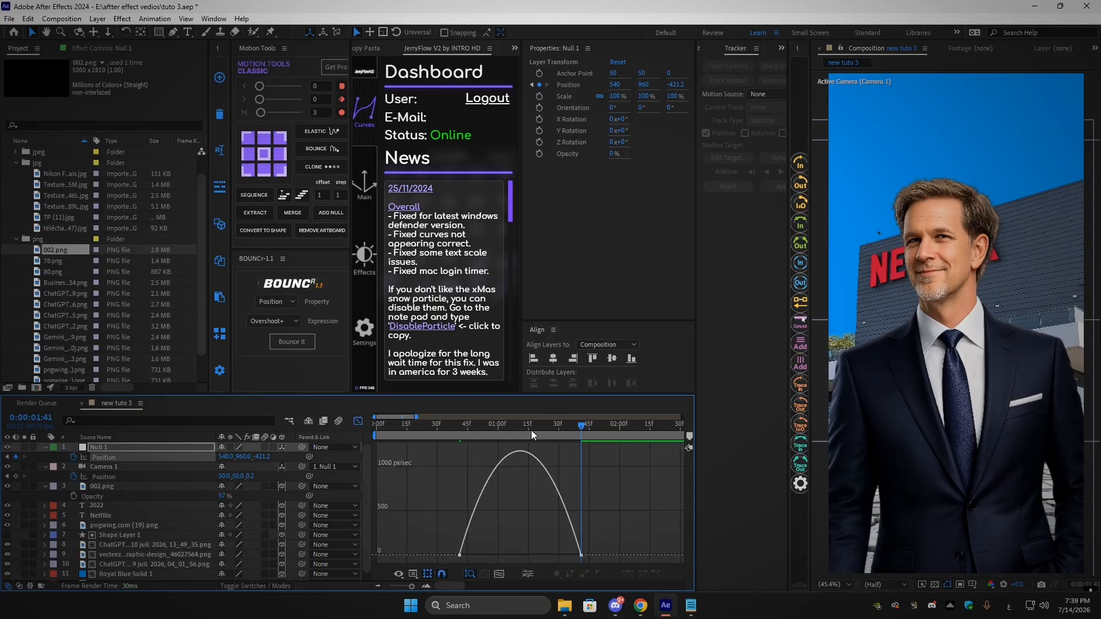
pyautogui.click(357, 422)
pyautogui.click(502, 435)
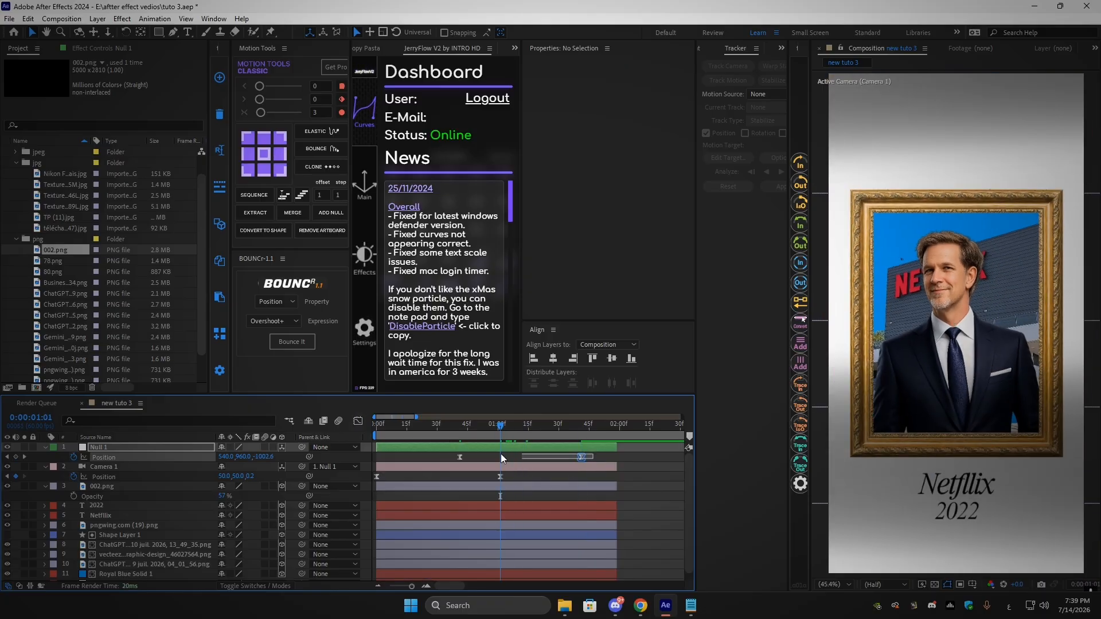
pyautogui.click(358, 422)
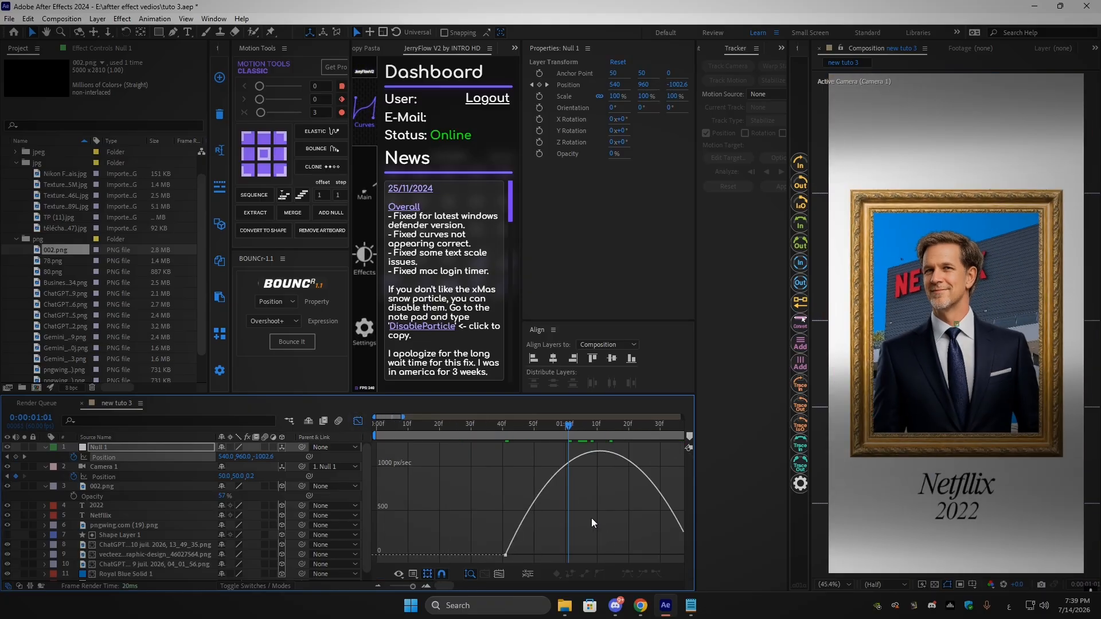
pyautogui.scroll(-2, 592, 519)
pyautogui.moveTo(658, 527); pyautogui.dragTo(569, 556)
pyautogui.scroll(2, 509, 548)
pyautogui.moveTo(481, 554); pyautogui.dragTo(510, 554)
pyautogui.scroll(-2, 533, 545)
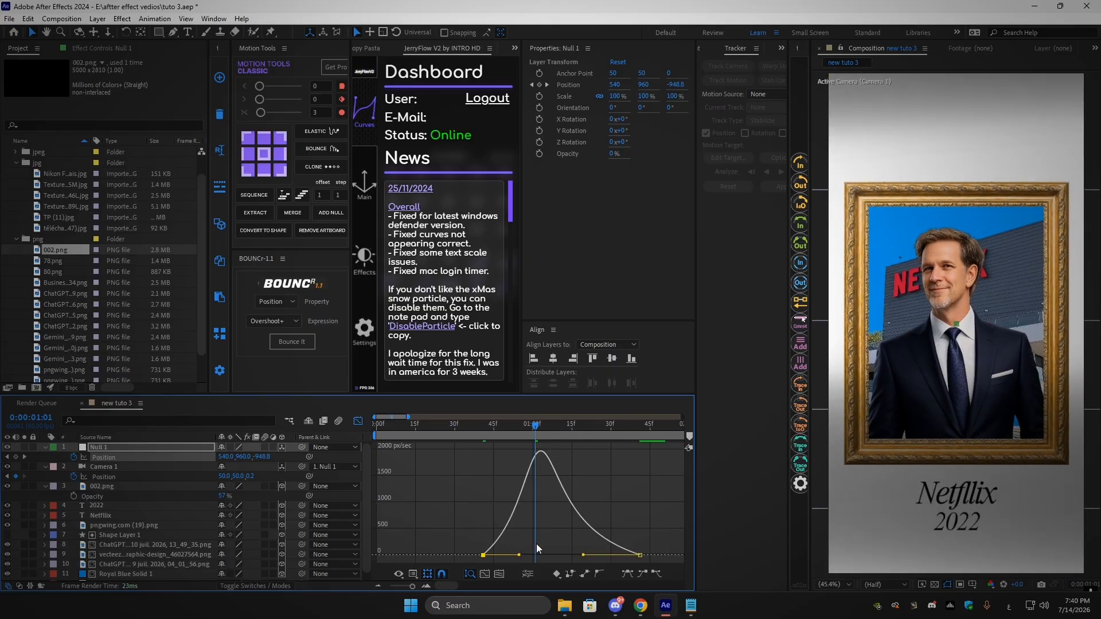
pyautogui.moveTo(584, 555); pyautogui.dragTo(515, 556)
pyautogui.scroll(2, 533, 551)
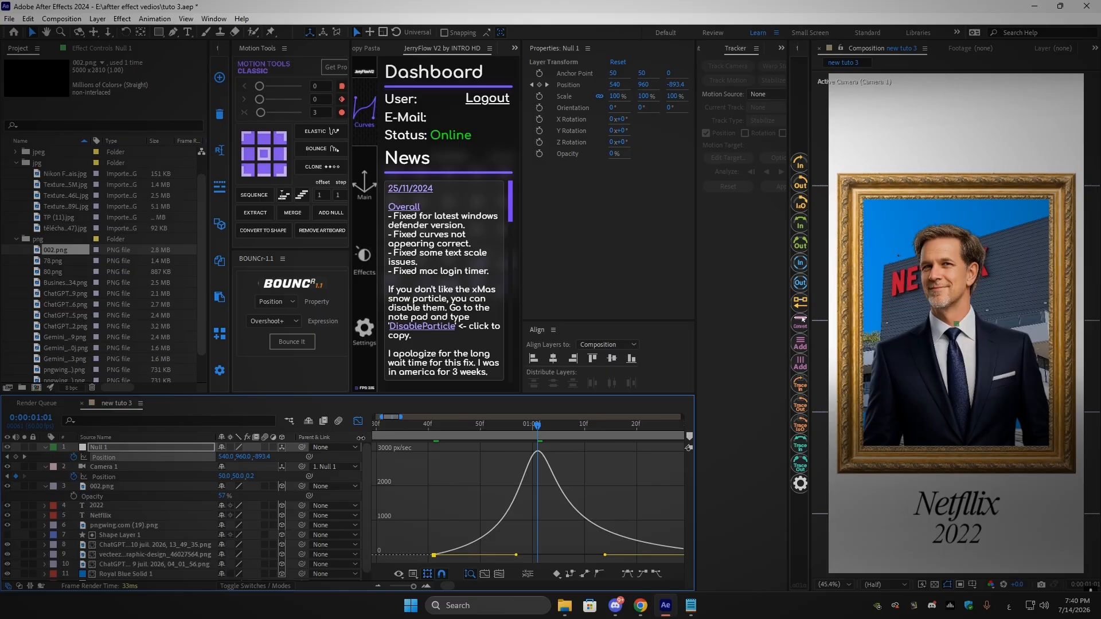
# Preview the camera push and delay the null's last position keyframe to about 2:16
pyautogui.hotkey('shift', 'F3')
pyautogui.scroll(-3, 445, 474)
pyautogui.moveTo(414, 428); pyautogui.dragTo(335, 438)
pyautogui.press('space')
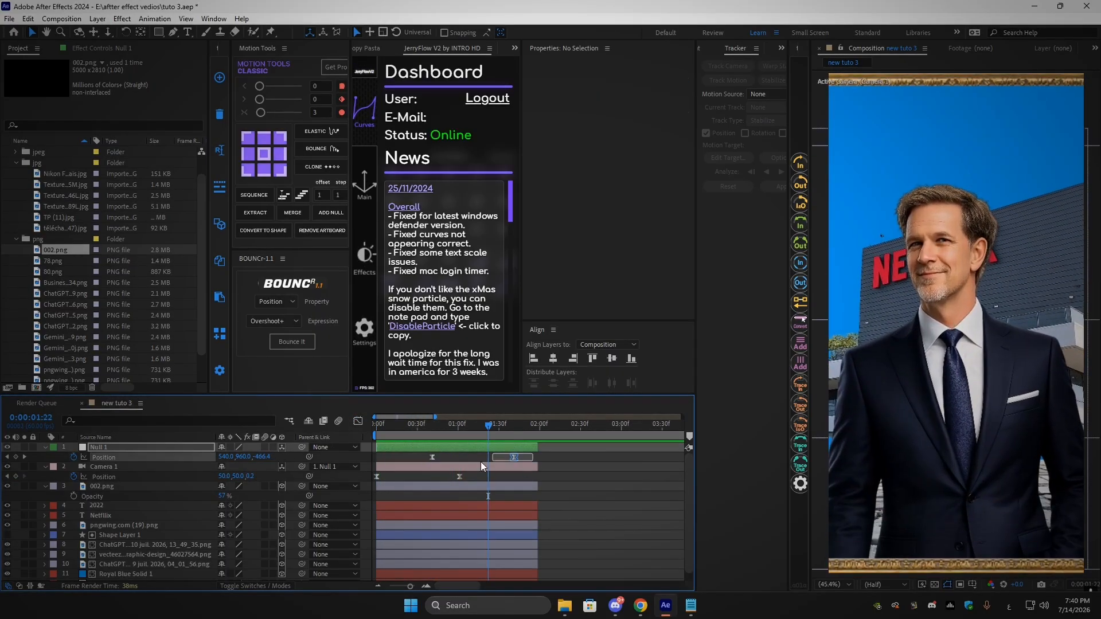
pyautogui.moveTo(528, 457); pyautogui.dragTo(561, 457)
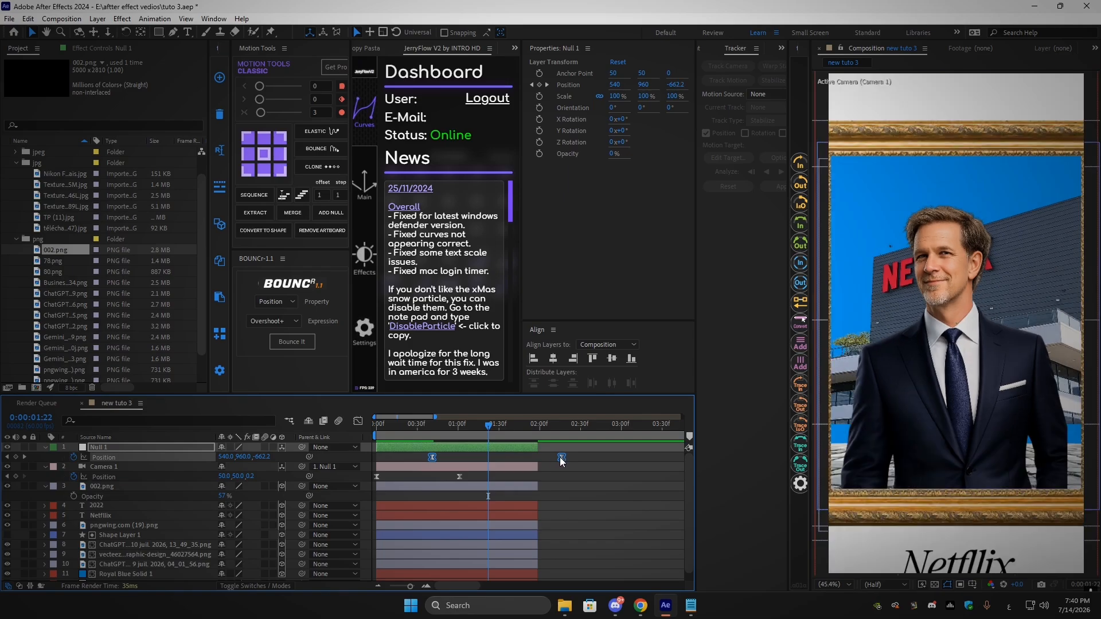
# Extend all layers in the composition to end at about 3 seconds
pyautogui.scroll(-1, 530, 451)
pyautogui.hotkey('ctrl', 'a')
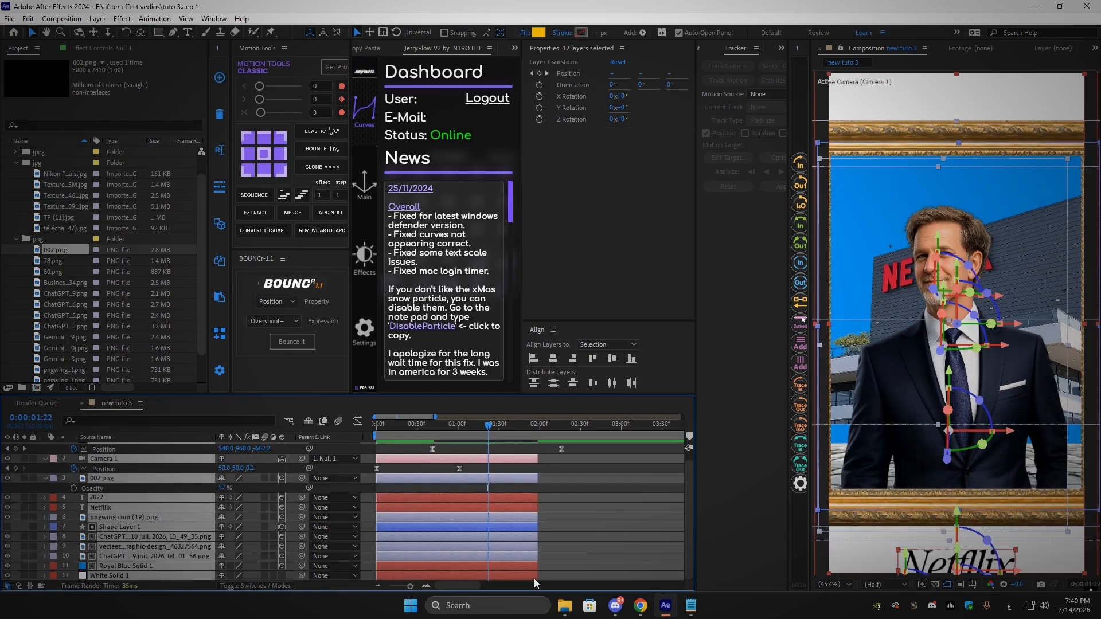
pyautogui.scroll(1, 535, 576)
pyautogui.moveTo(539, 443); pyautogui.dragTo(624, 451)
pyautogui.click(575, 464)
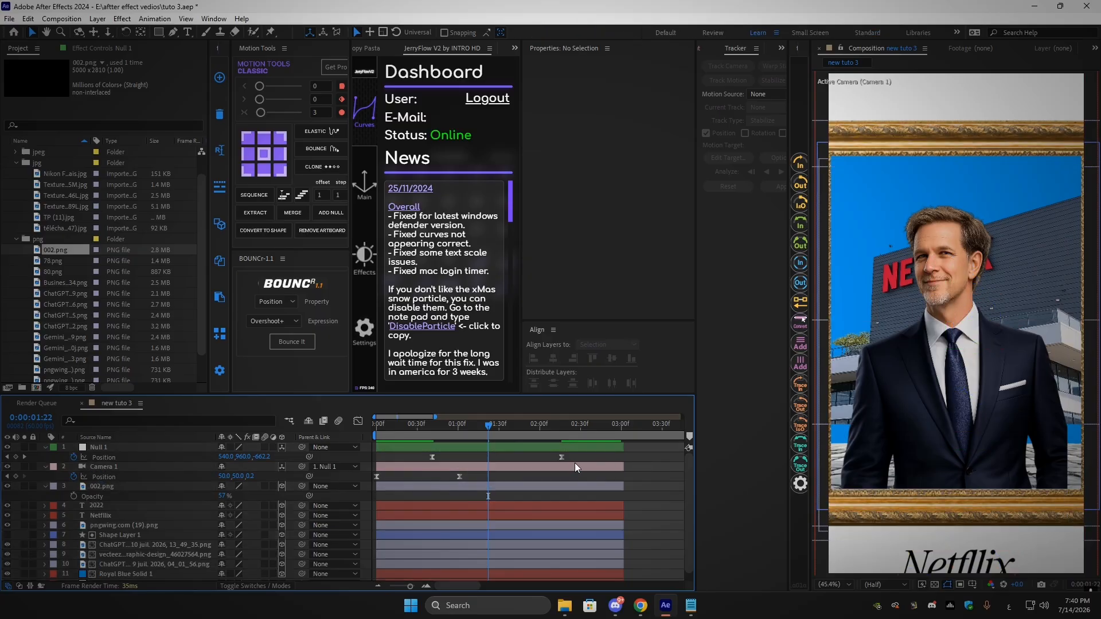
# Retime the null's position keyframes to about 0:36 and 1:54, and display their speed graph
pyautogui.moveTo(483, 432); pyautogui.dragTo(459, 430)
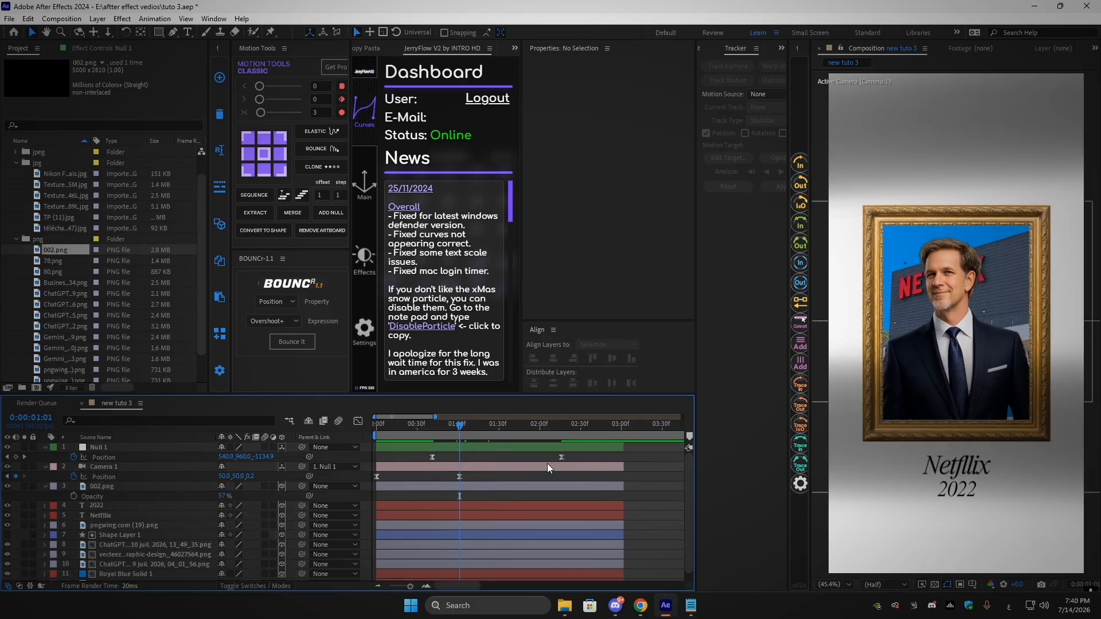
pyautogui.moveTo(564, 457); pyautogui.dragTo(532, 462)
pyautogui.moveTo(432, 457); pyautogui.dragTo(425, 458)
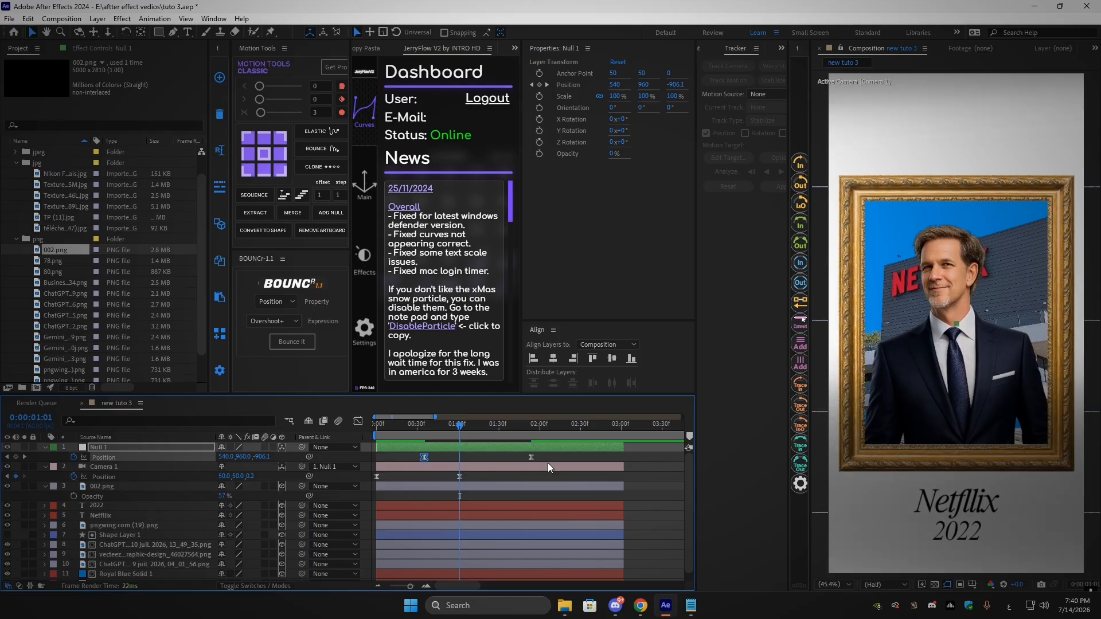
pyautogui.click(358, 422)
pyautogui.scroll(1, 423, 481)
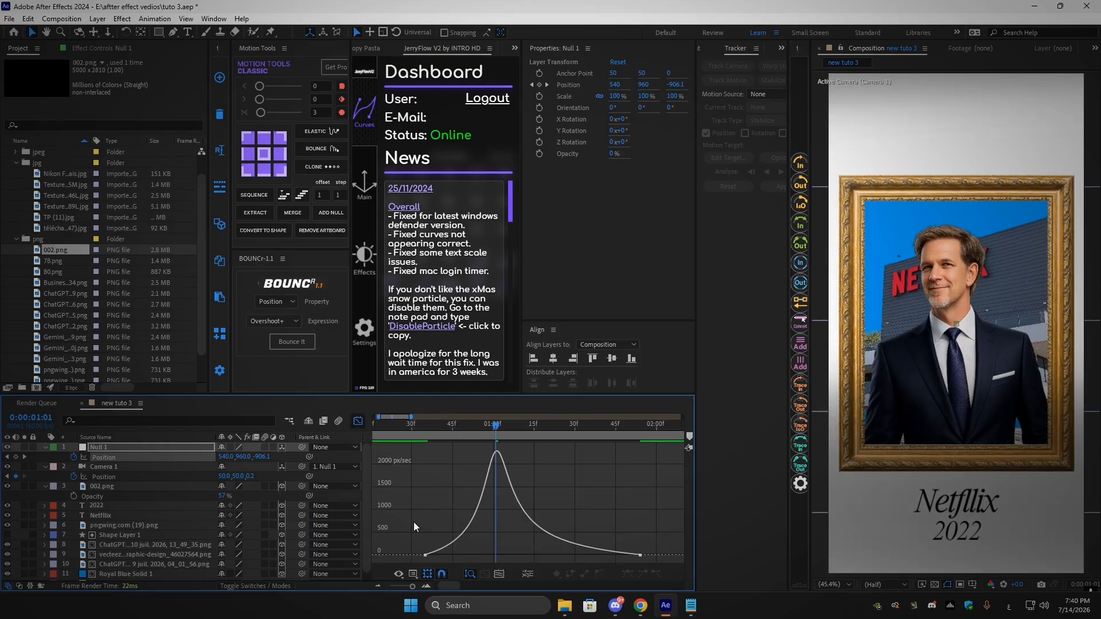
# Reshape the null's position speed curve to 45.31% outgoing influence and 80.53% incoming influence, and close the graph
pyautogui.click(425, 556)
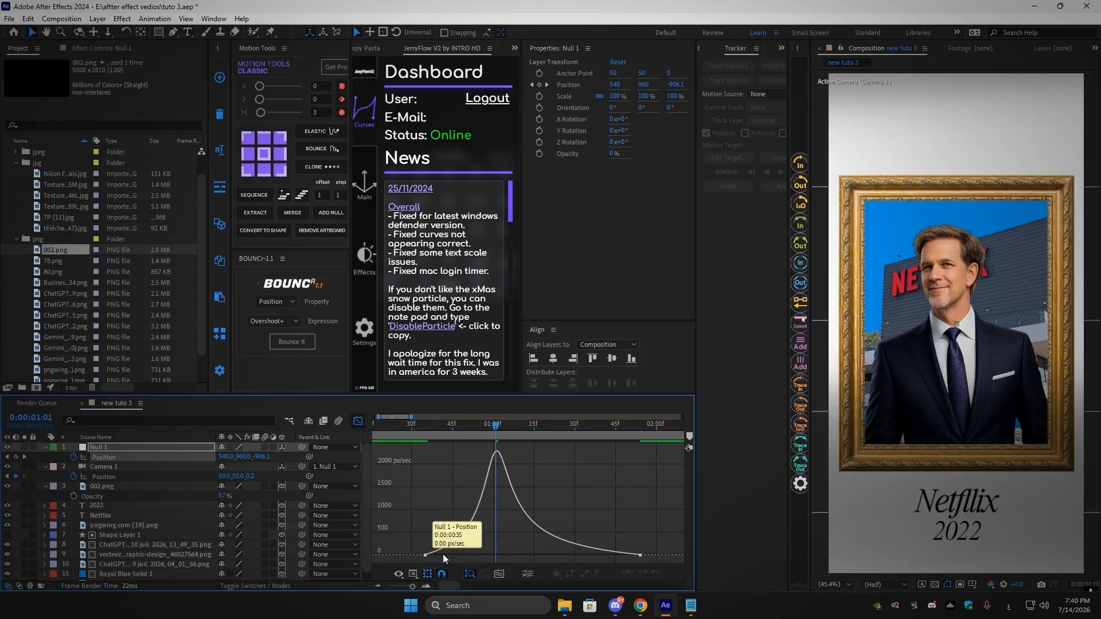
pyautogui.moveTo(487, 556); pyautogui.dragTo(474, 556)
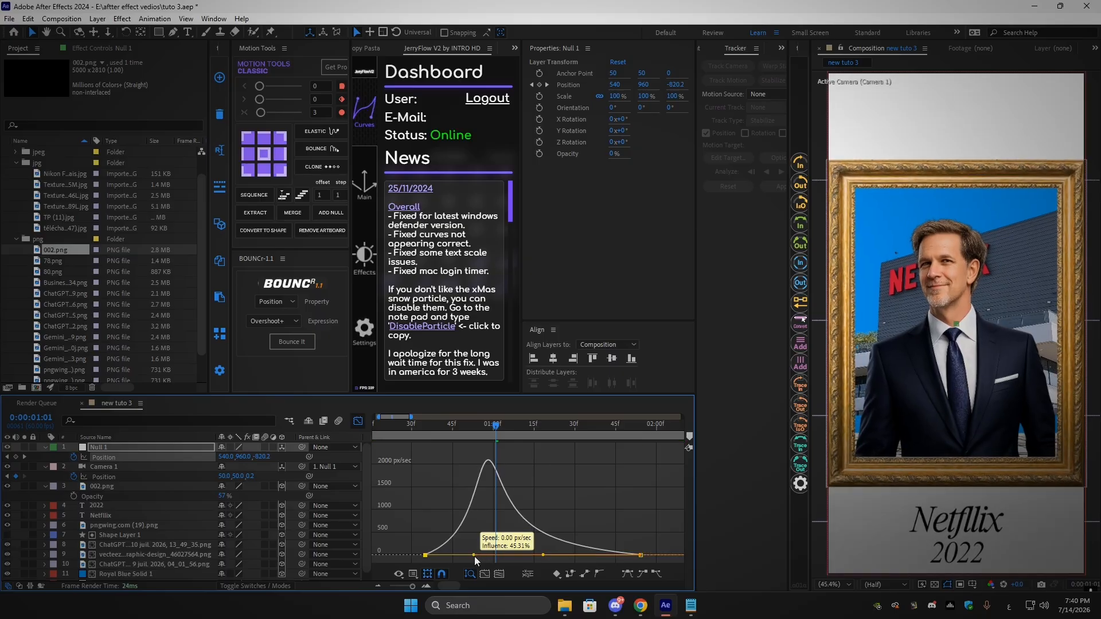
pyautogui.moveTo(544, 557); pyautogui.dragTo(553, 555)
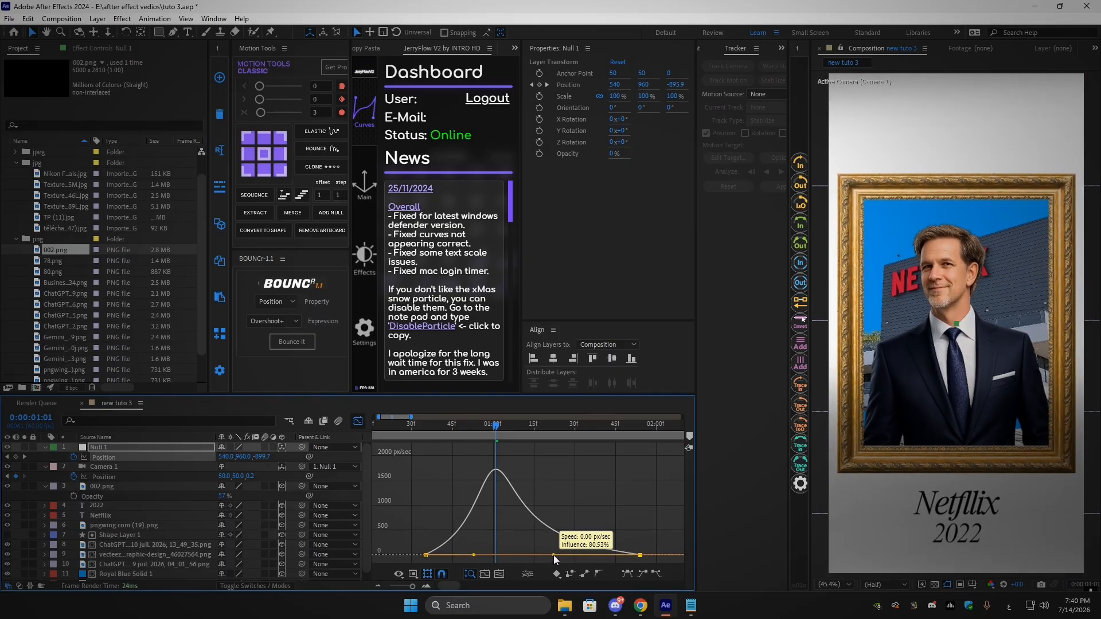
pyautogui.click(358, 421)
pyautogui.click(475, 485)
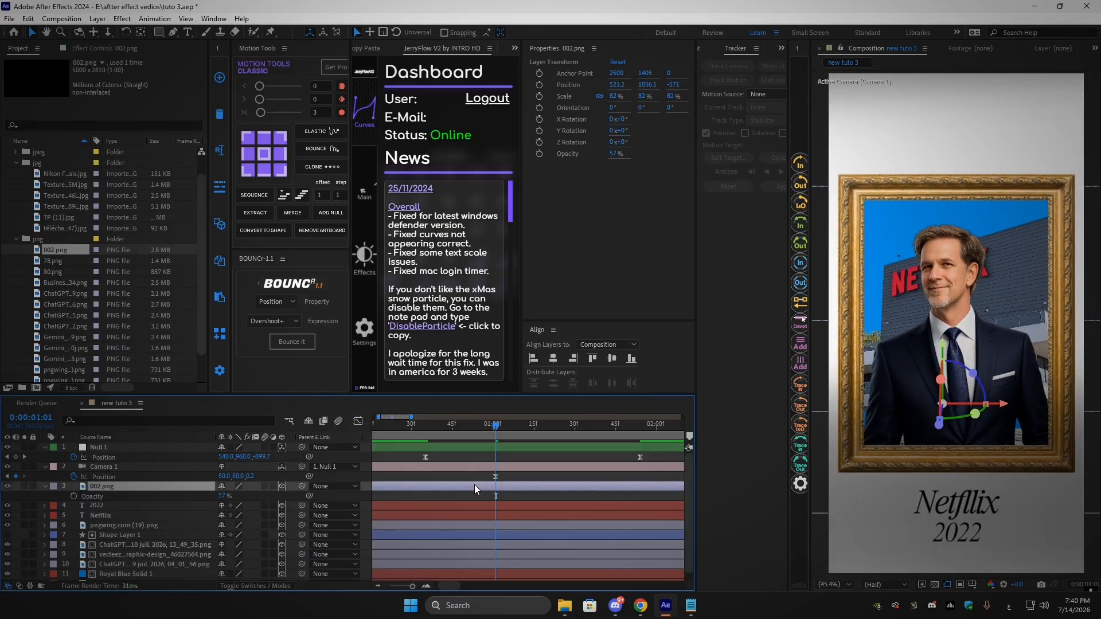
# Preview the retimed camera push from the start of the composition
pyautogui.scroll(-4, 474, 484)
pyautogui.moveTo(433, 429); pyautogui.dragTo(362, 429)
pyautogui.press('space')
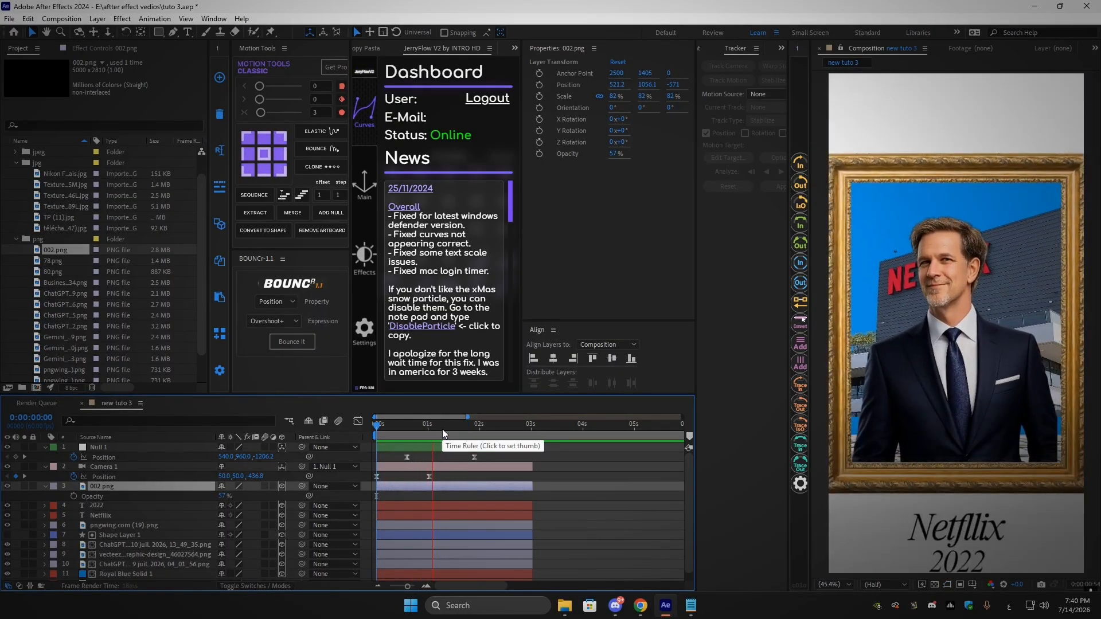
pyautogui.click(460, 426)
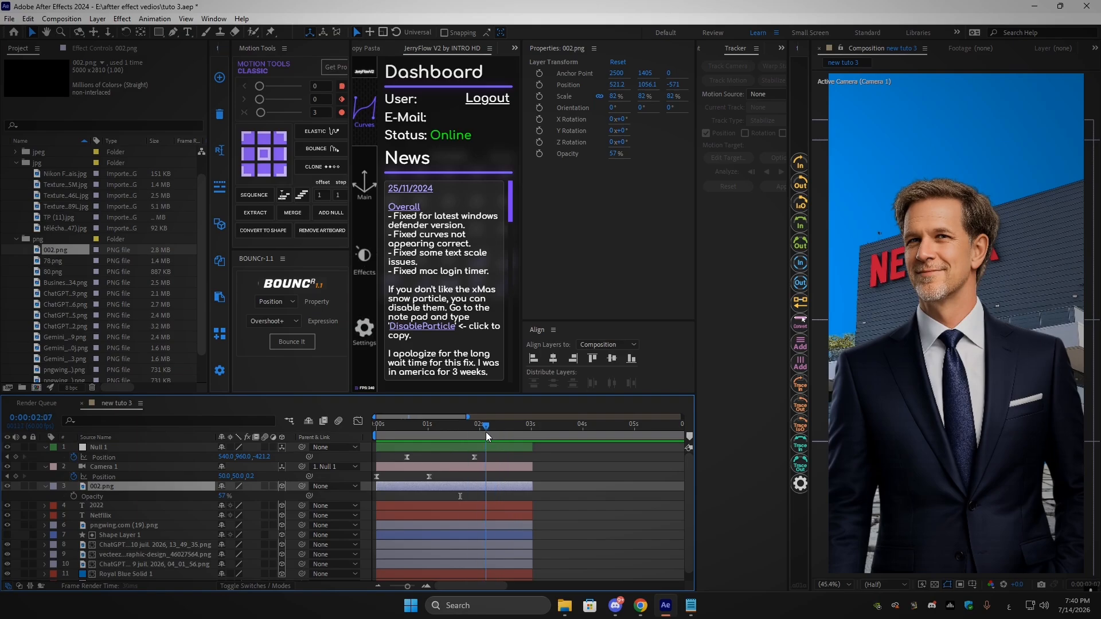
pyautogui.press('Home')
pyautogui.press('space')
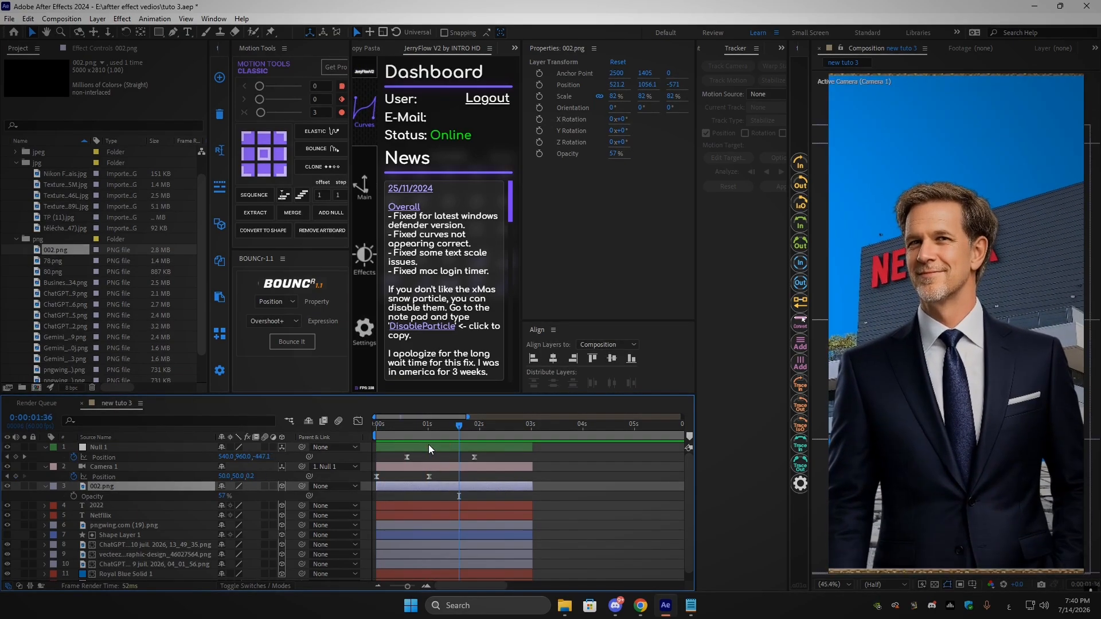
# Set the current time to 1:51 and find and select the businessman image layer among the scene layers
pyautogui.moveTo(459, 428)
pyautogui.mouseDown()
pyautogui.moveTo(409, 442)
pyautogui.moveTo(472, 439)
pyautogui.mouseUp()
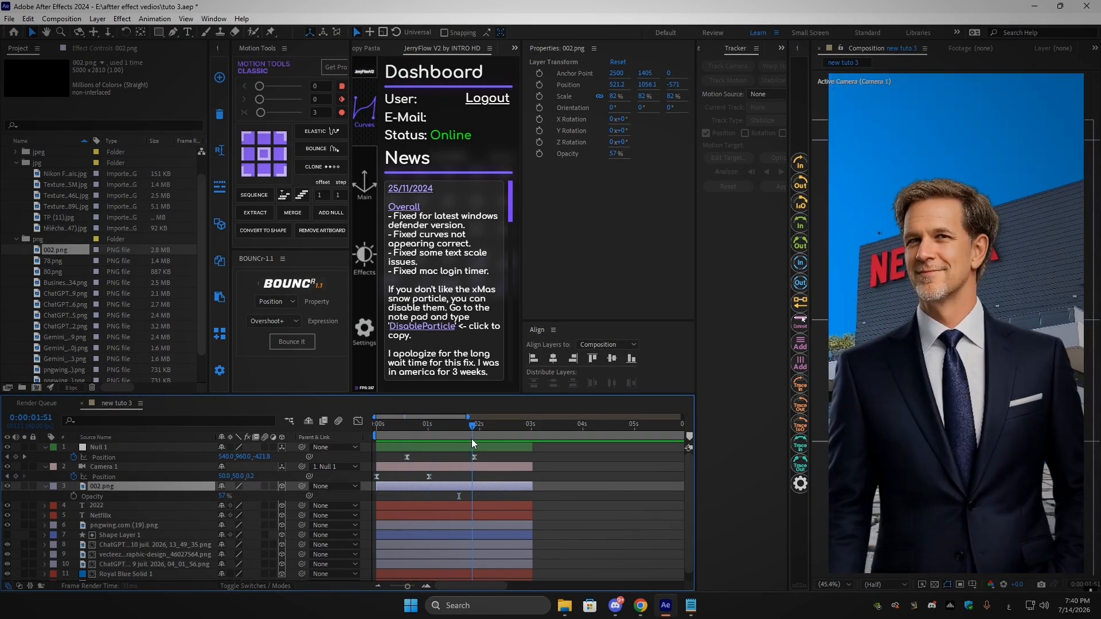
pyautogui.click(116, 527)
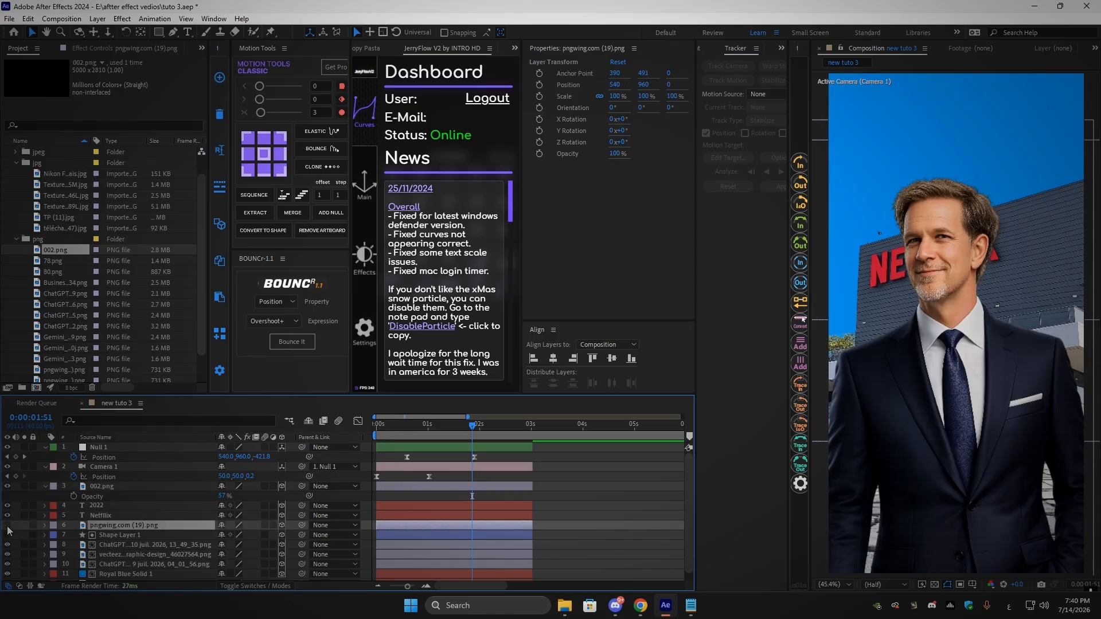
pyautogui.scroll(-1, 116, 536)
pyautogui.click(128, 530)
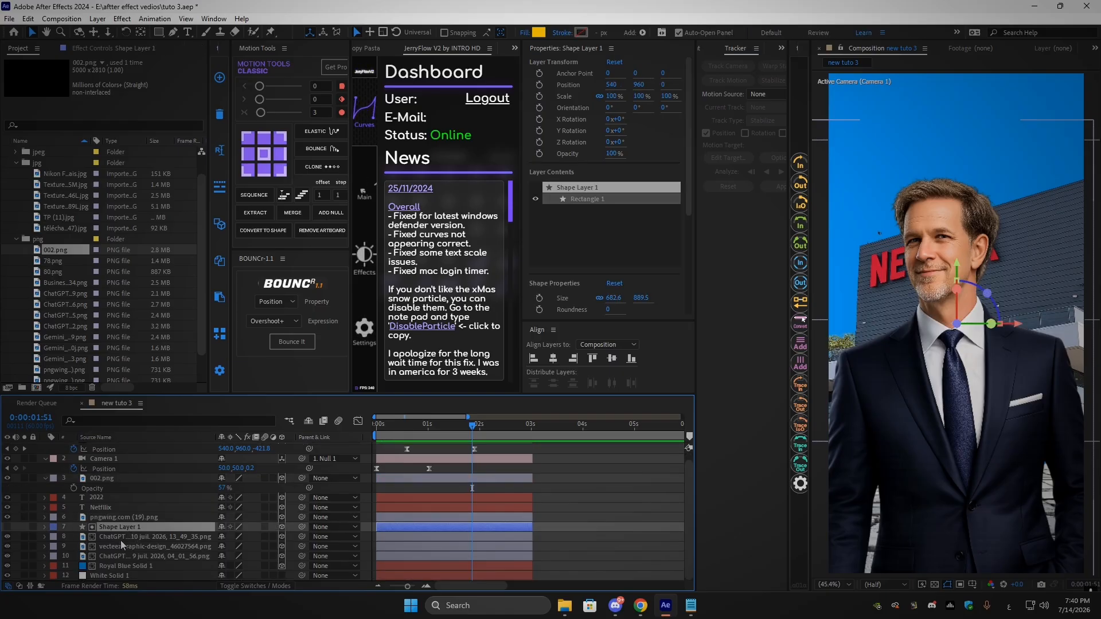
pyautogui.click(120, 539)
pyautogui.click(8, 537)
pyautogui.click(8, 537)
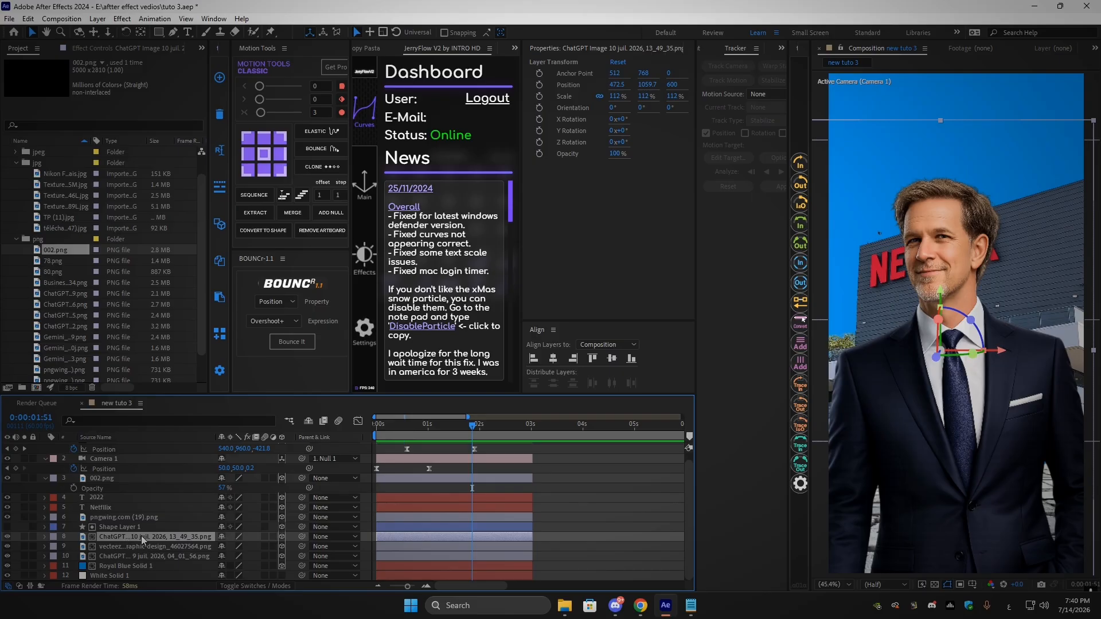
# Draw a closed Pen mask around the businessman's head, following the shirt collar closely and passing loosely around the hair
pyautogui.click(172, 32)
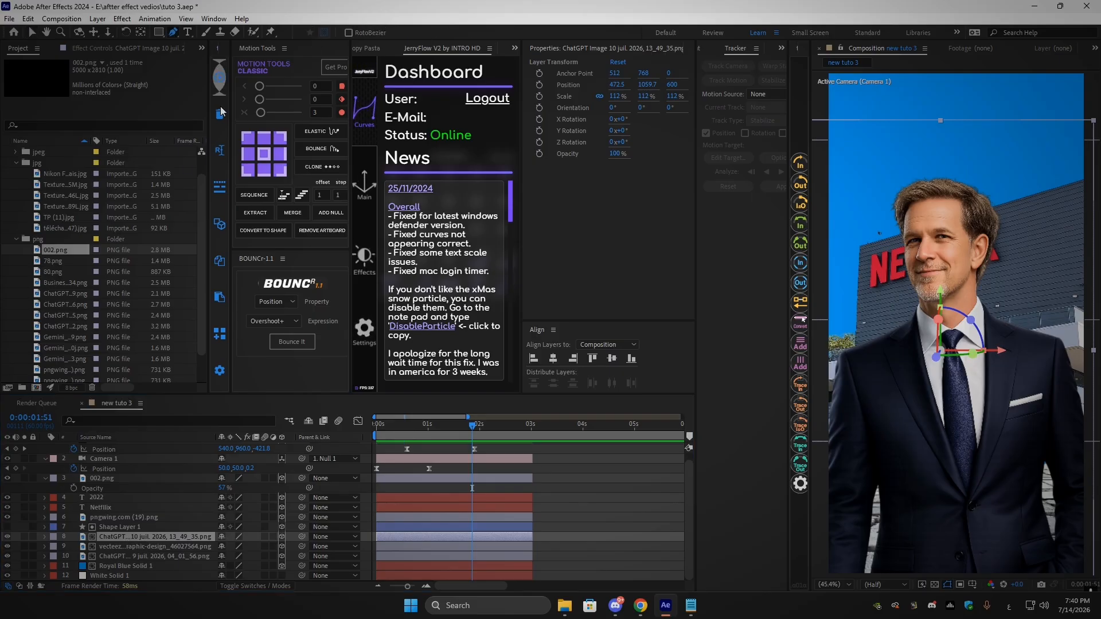
pyautogui.scroll(4, 971, 264)
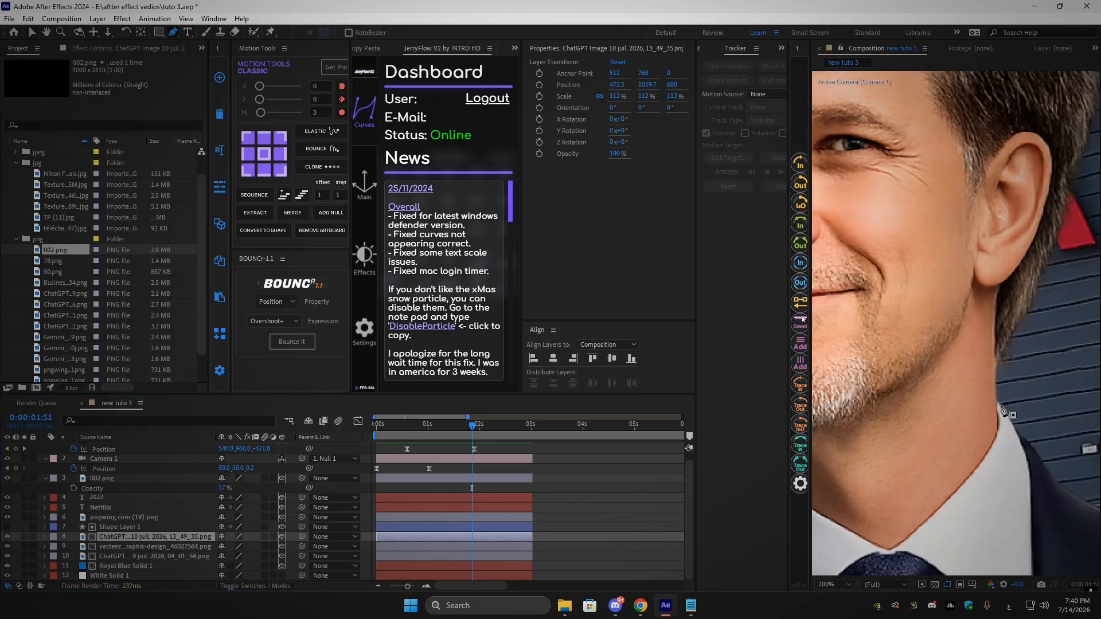
pyautogui.click(998, 393)
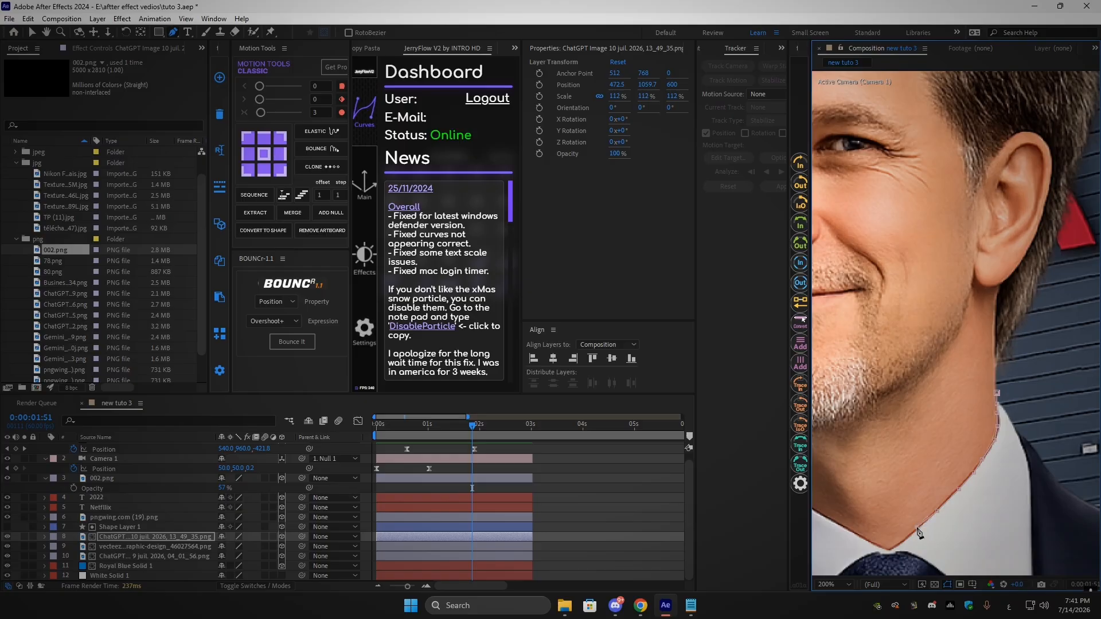
pyautogui.moveTo(897, 553); pyautogui.dragTo(980, 505)
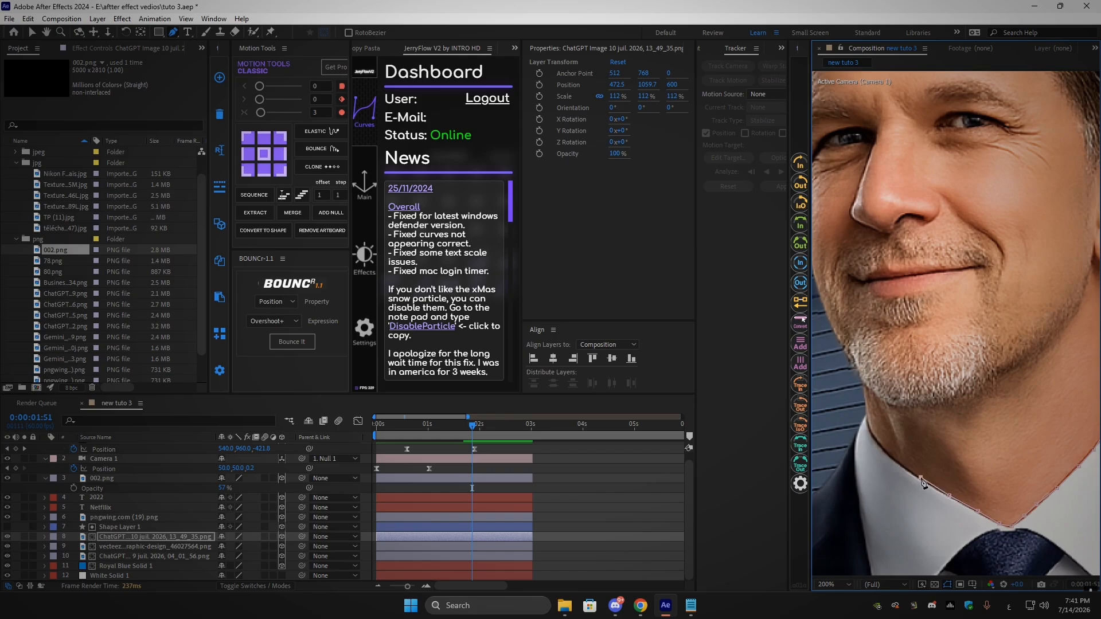
pyautogui.click(897, 461)
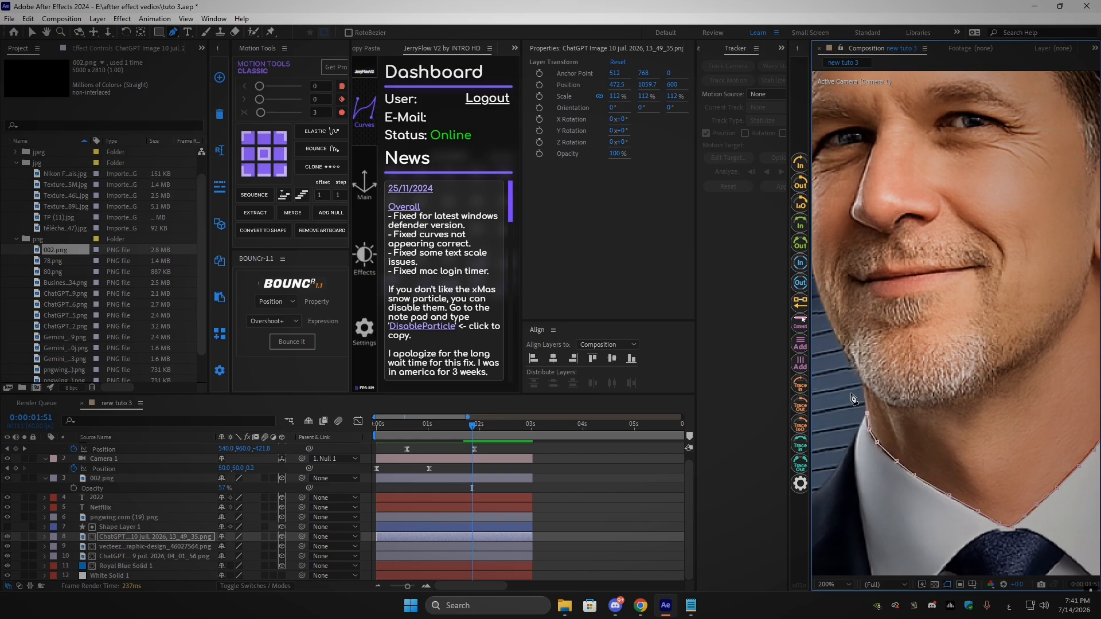
pyautogui.scroll(-6, 853, 399)
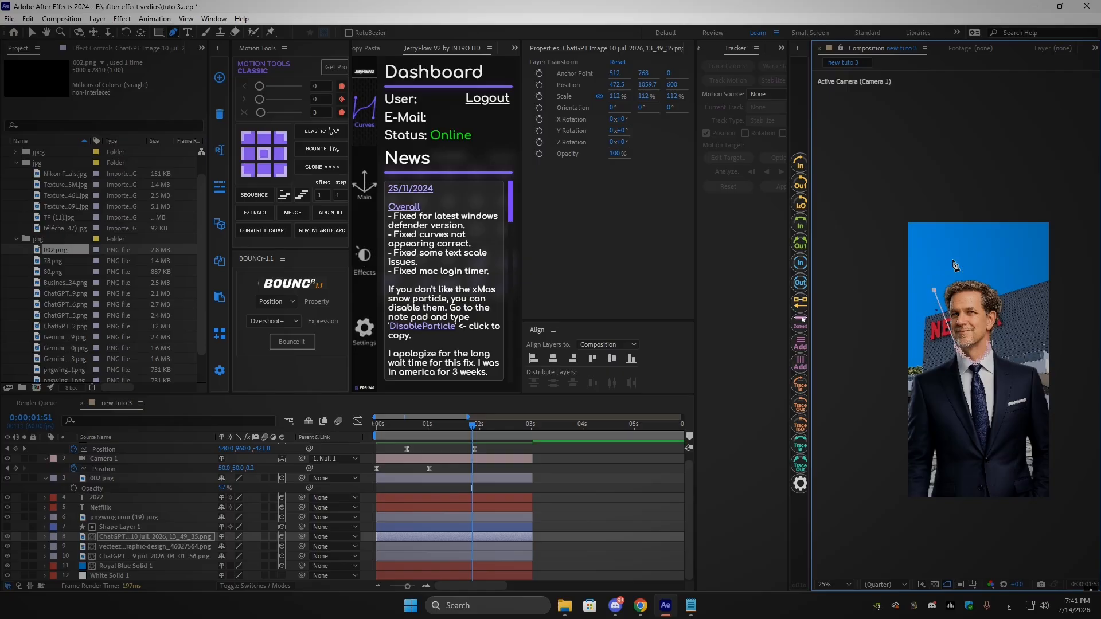
pyautogui.click(952, 259)
pyautogui.click(1018, 266)
pyautogui.click(990, 349)
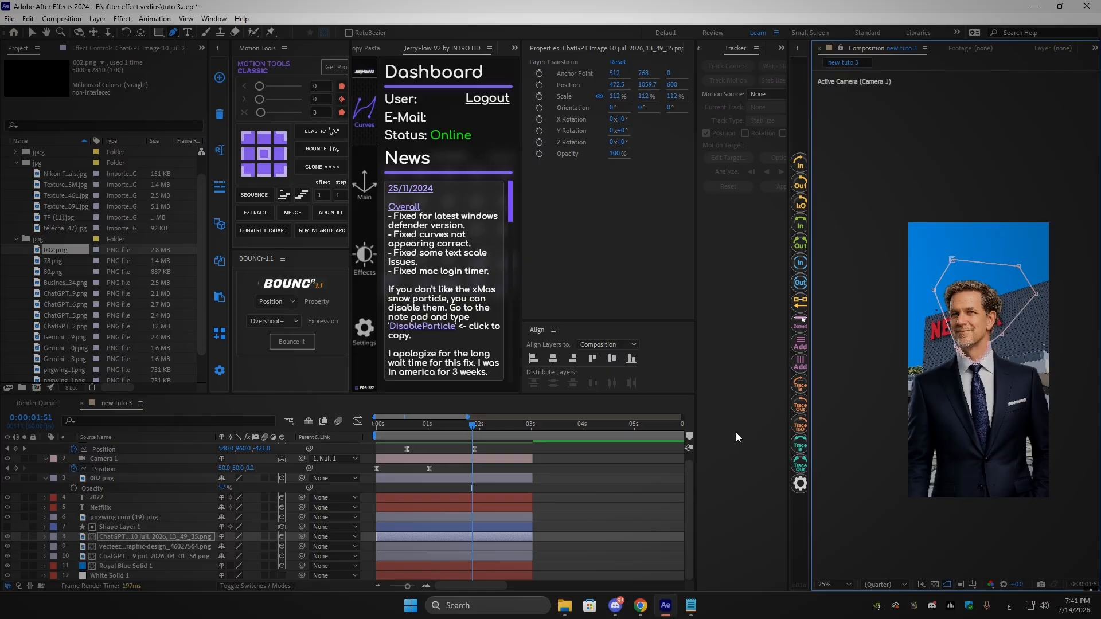
# Duplicate the masked businessman layer and invert Mask 1 on the upper copy to keep only the body
pyautogui.click(117, 537)
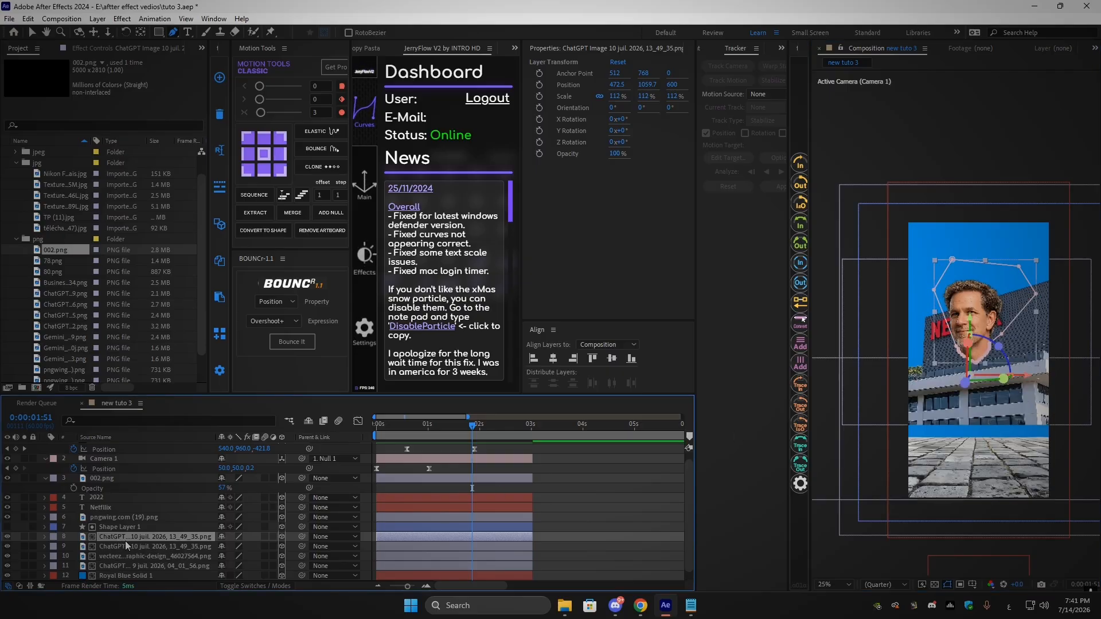
pyautogui.press('m')
pyautogui.click(263, 547)
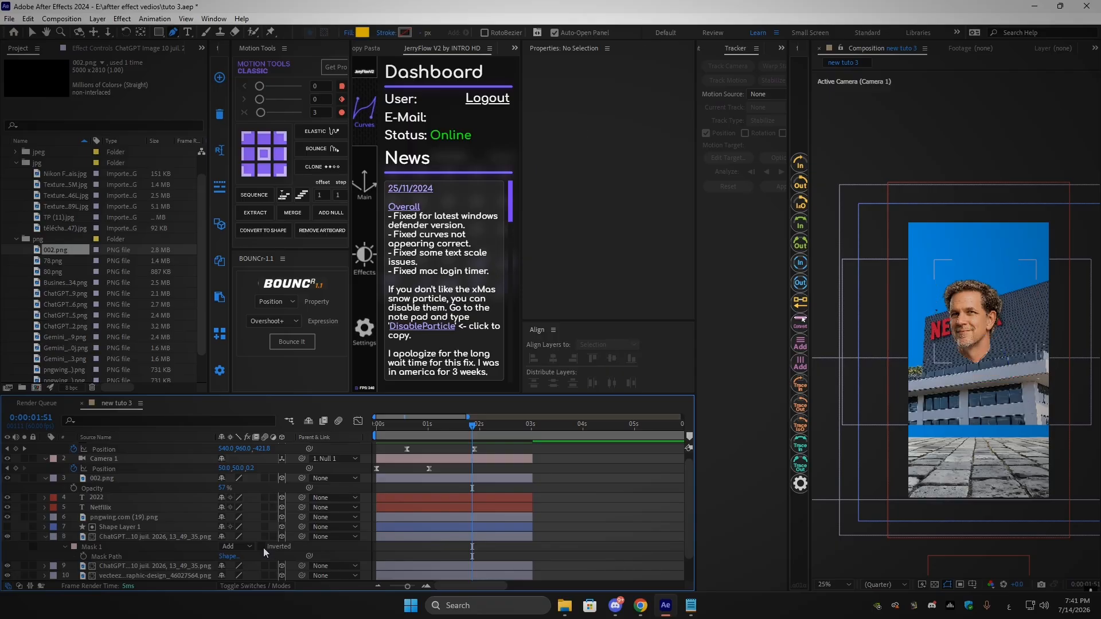
pyautogui.click(46, 540)
# Rename the businessman layer with the inverted mask as body and the other masked copy as head
pyautogui.click(122, 535)
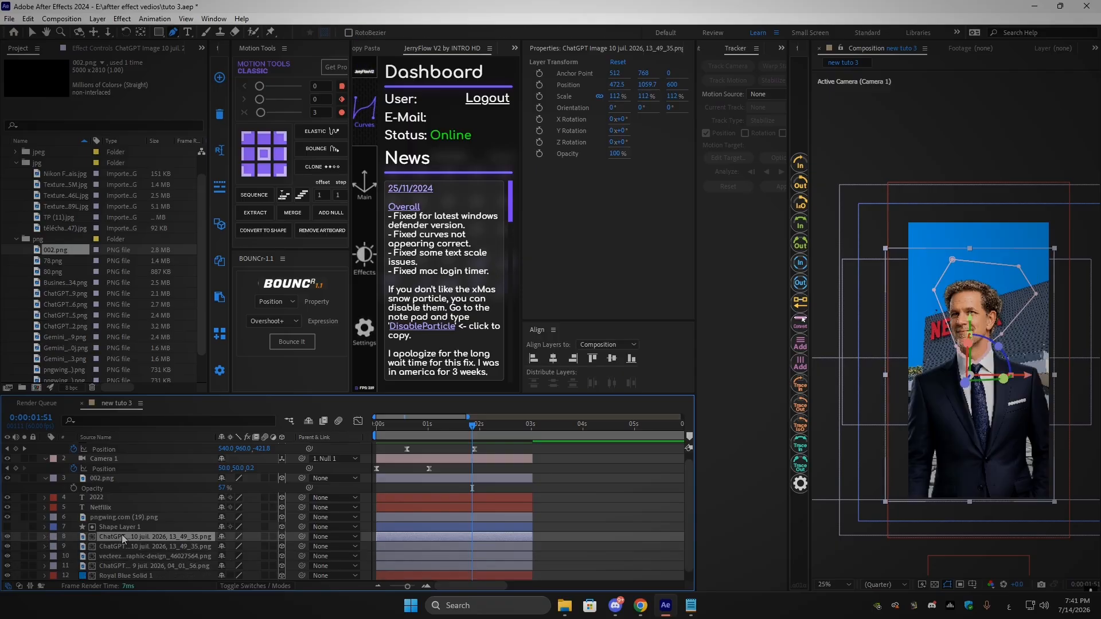
pyautogui.press('Return')
pyautogui.write('2خيغ')
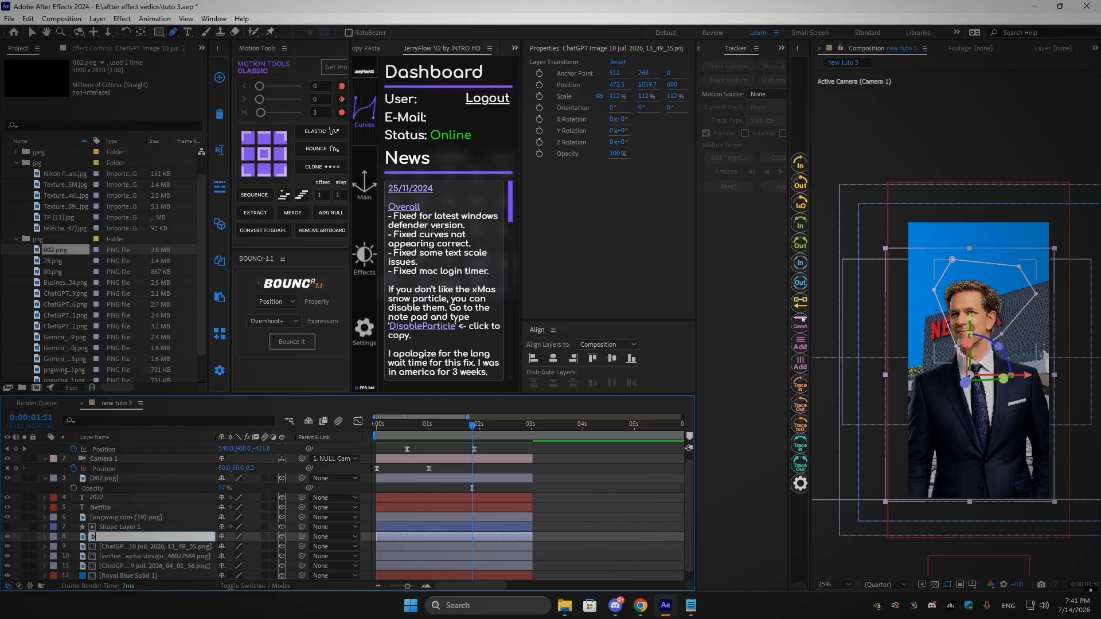
pyautogui.write('body')
pyautogui.press('Return')
pyautogui.click(107, 546)
pyautogui.press('Return')
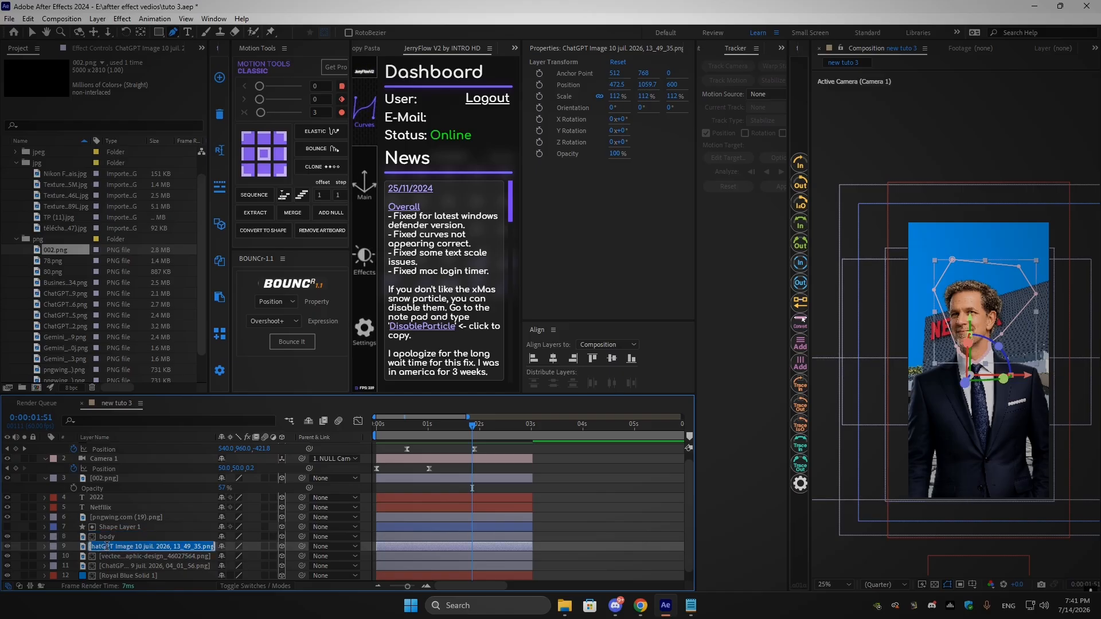
pyautogui.write('head')
pyautogui.press('Return')
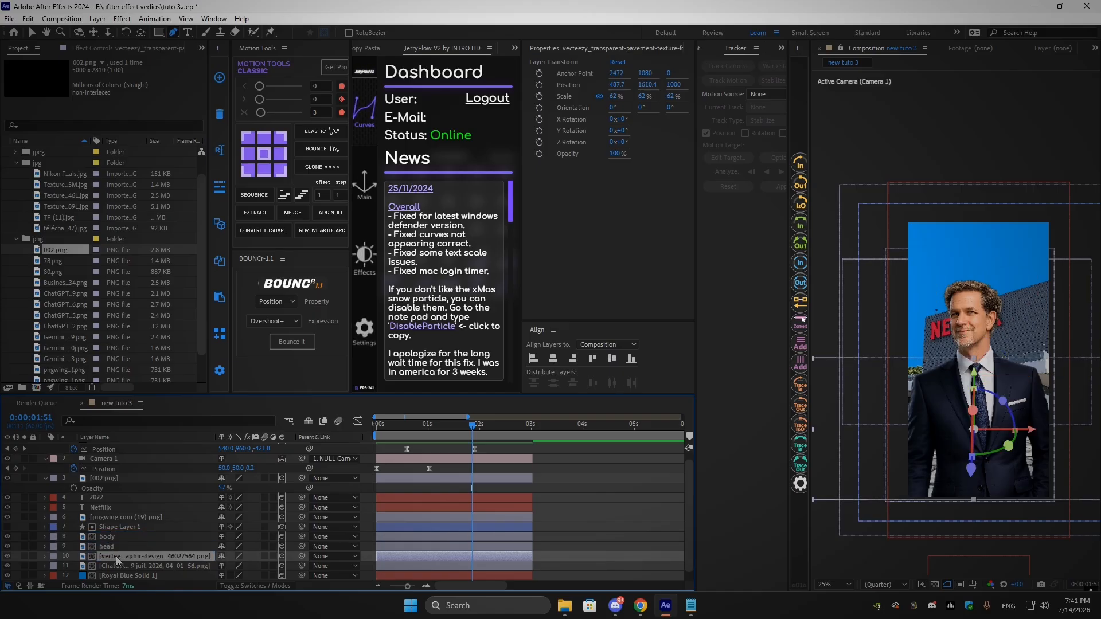
# Move the head layer above body and nudge it down to a Y position of 1071.7
pyautogui.moveTo(110, 551); pyautogui.dragTo(108, 540)
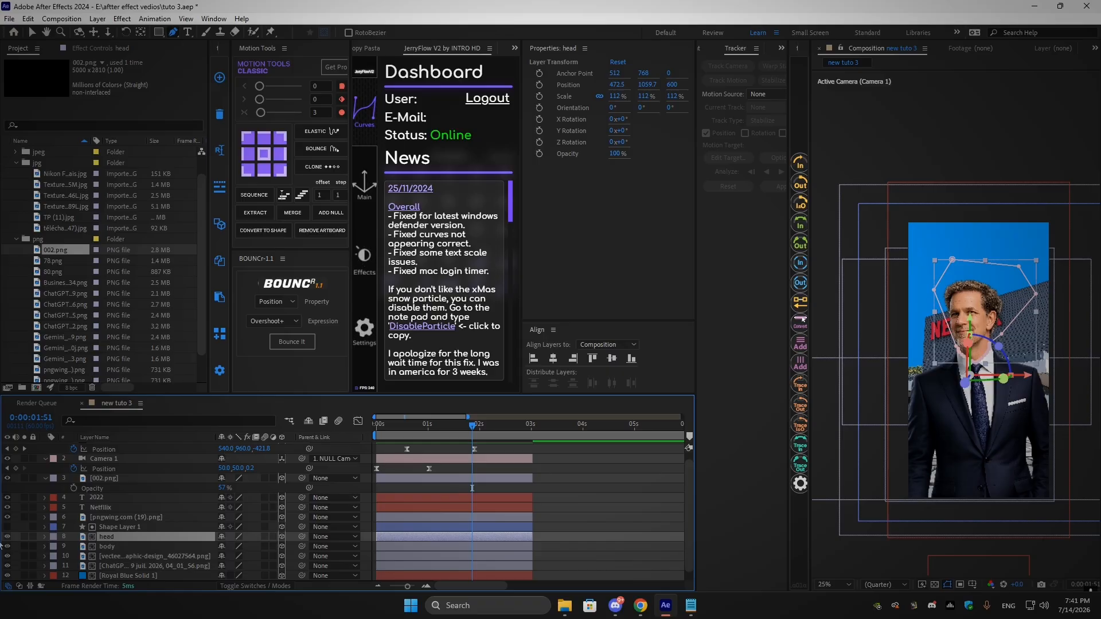
pyautogui.click(827, 584)
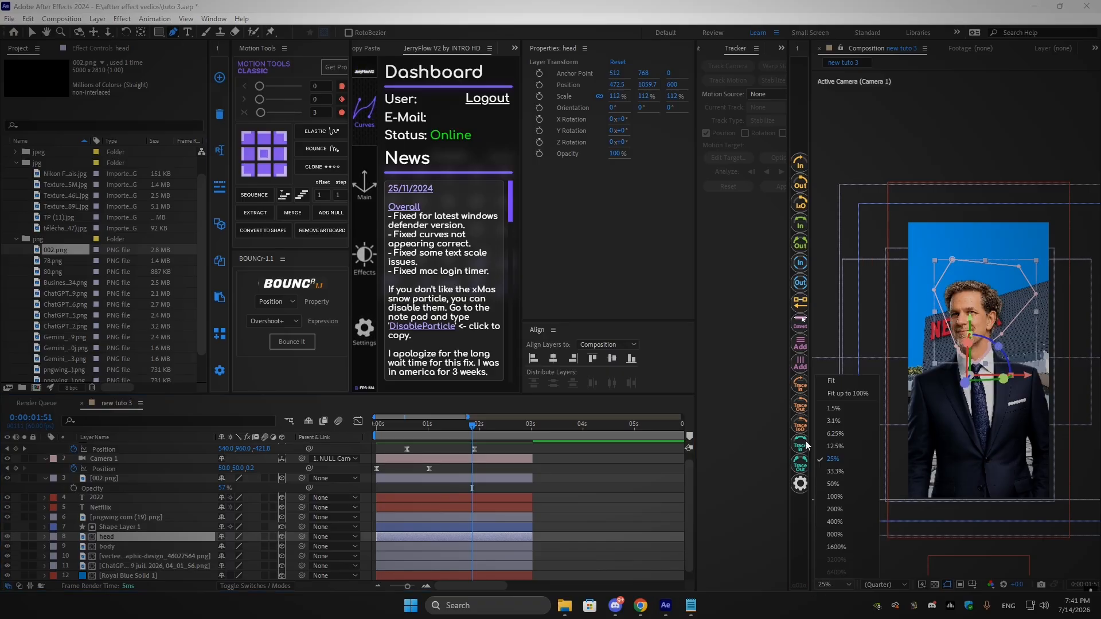
pyautogui.click(848, 399)
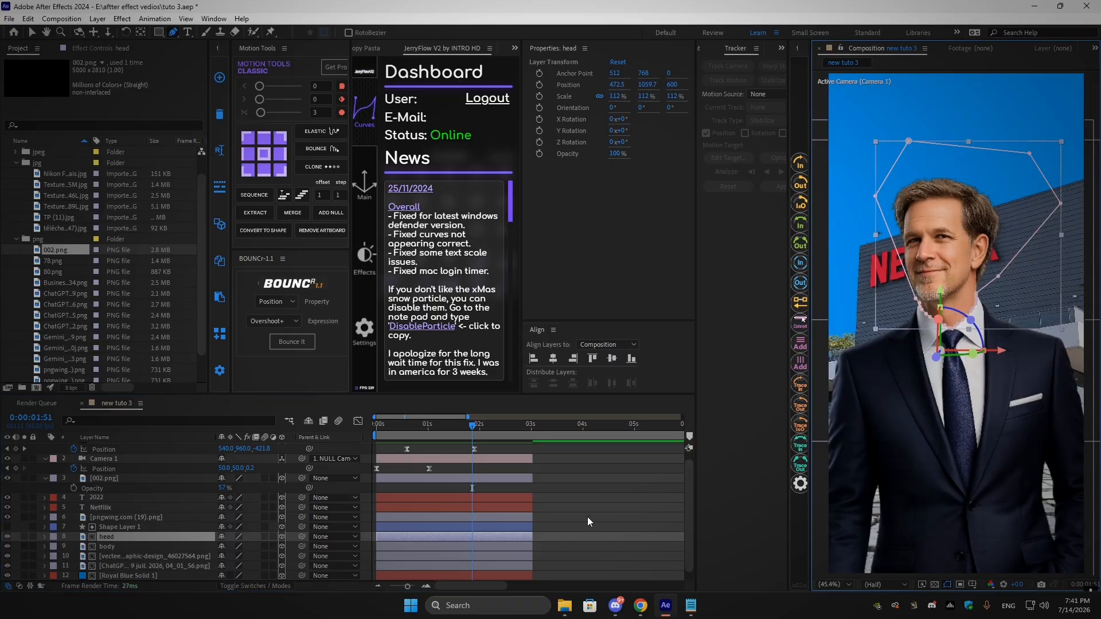
pyautogui.click(143, 532)
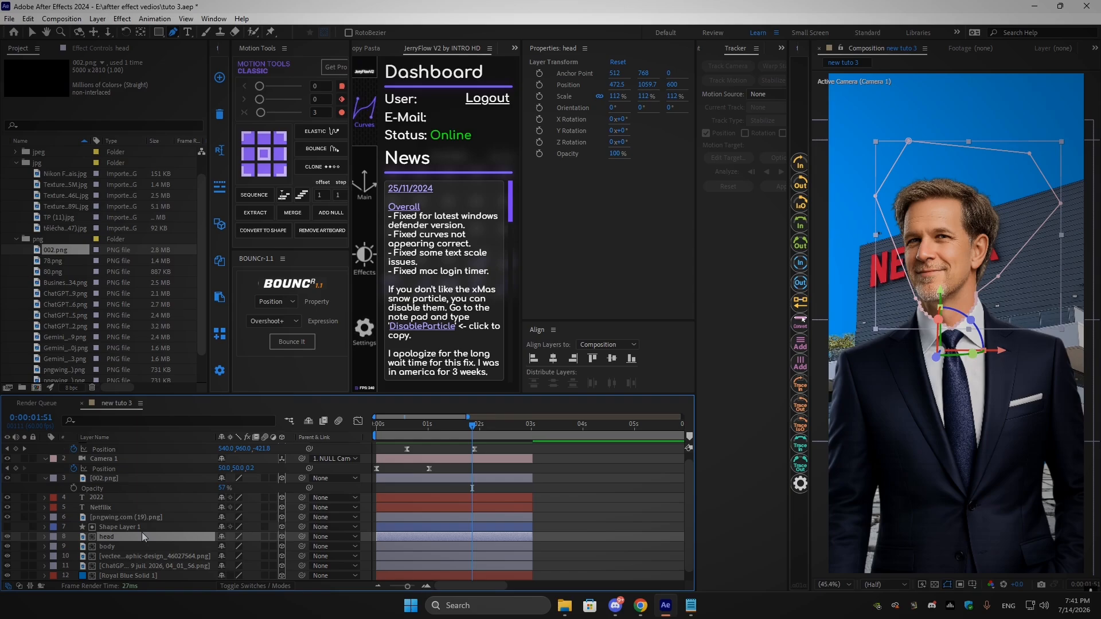
pyautogui.press('Down')
pyautogui.press('Down')
pyautogui.press('Down')
pyautogui.press('Down')
pyautogui.press('Down')
pyautogui.press('Down')
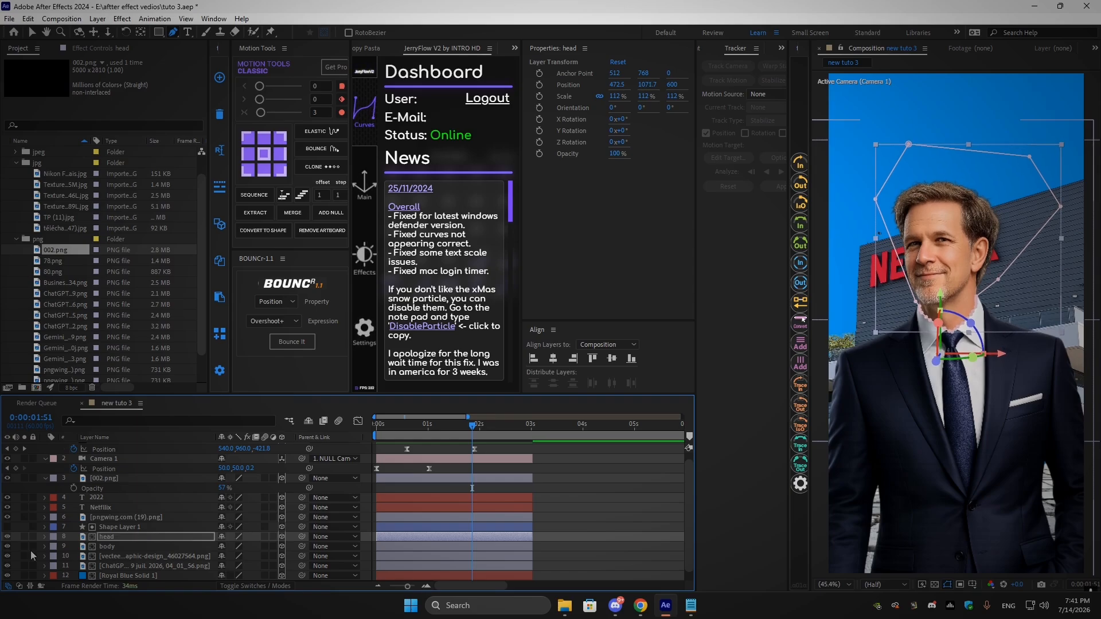
# Place the head layer beneath body and nudge it to a Y position of 1072.7 to close the collar gap
pyautogui.moveTo(114, 540); pyautogui.dragTo(111, 549)
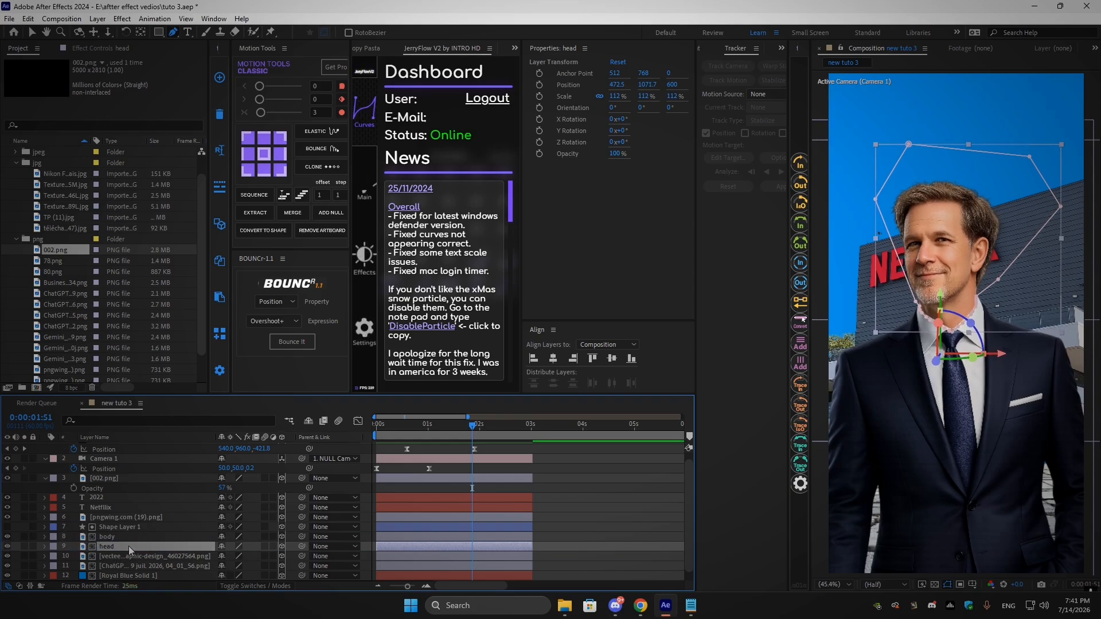
pyautogui.scroll(3, 912, 325)
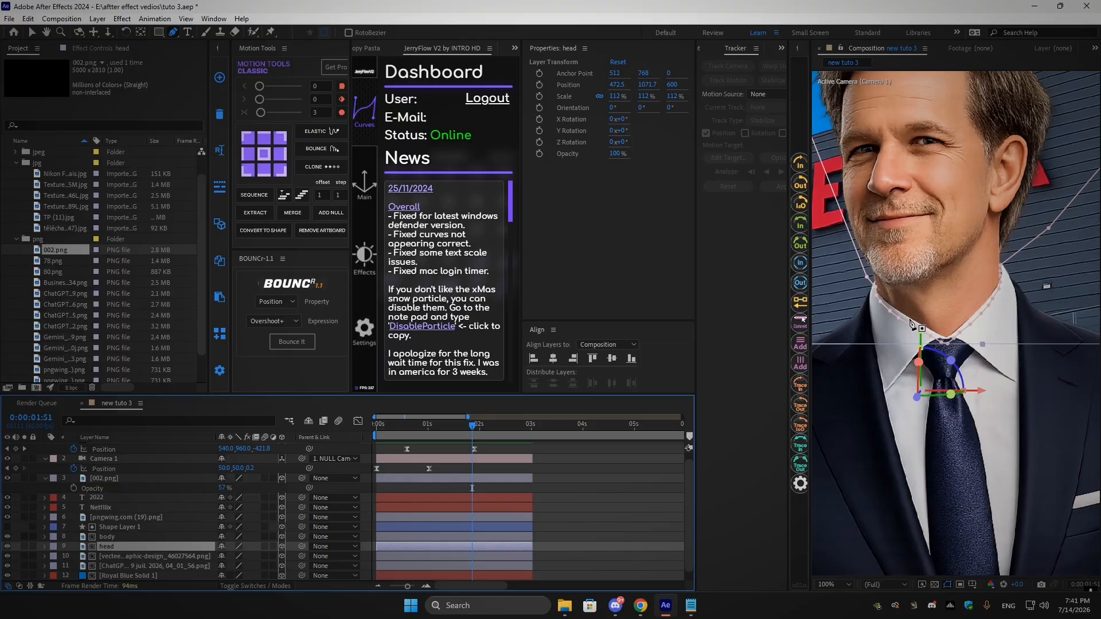
pyautogui.press('Down')
pyautogui.press('Down')
pyautogui.press('Up')
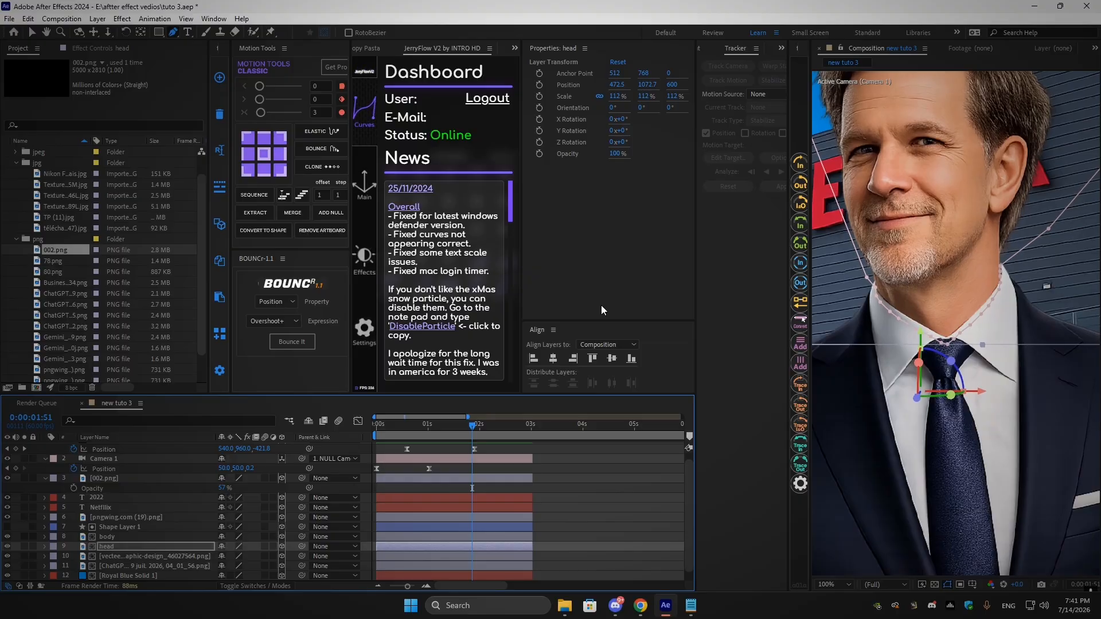
# Center the head layer's anchor point and move it to the base of the neck, at the tie knot
pyautogui.click(140, 33)
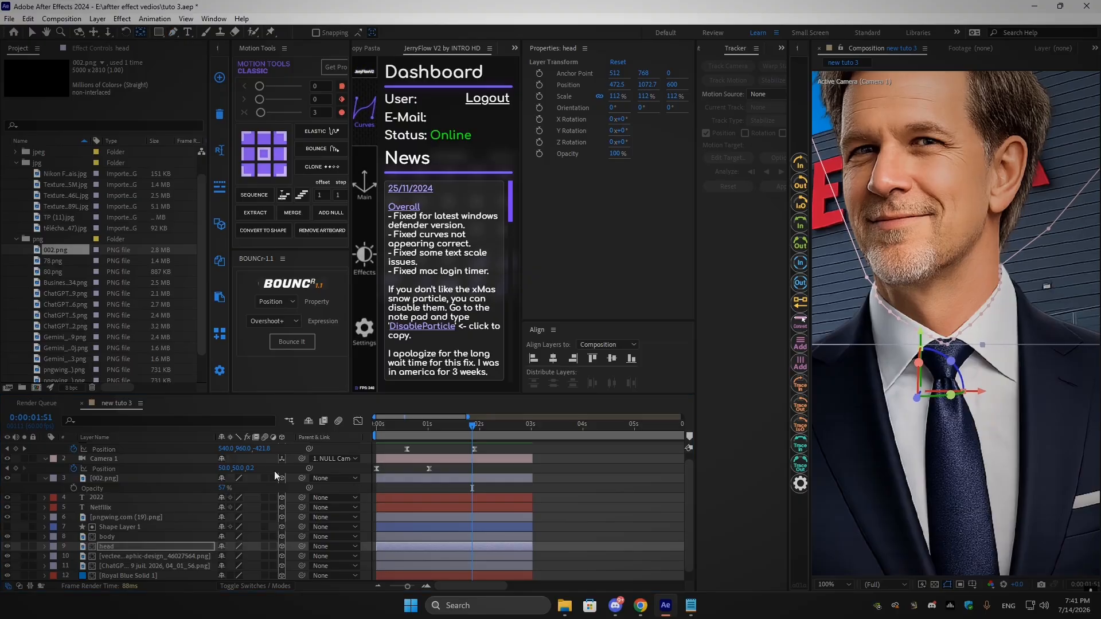
pyautogui.click(264, 154)
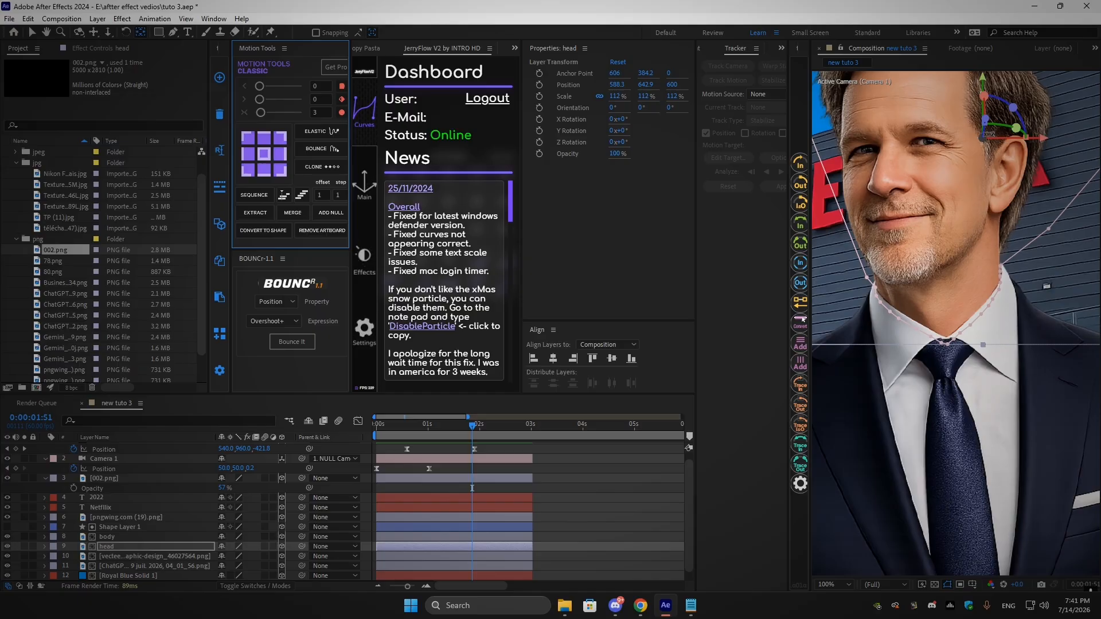
pyautogui.moveTo(985, 133); pyautogui.dragTo(951, 353)
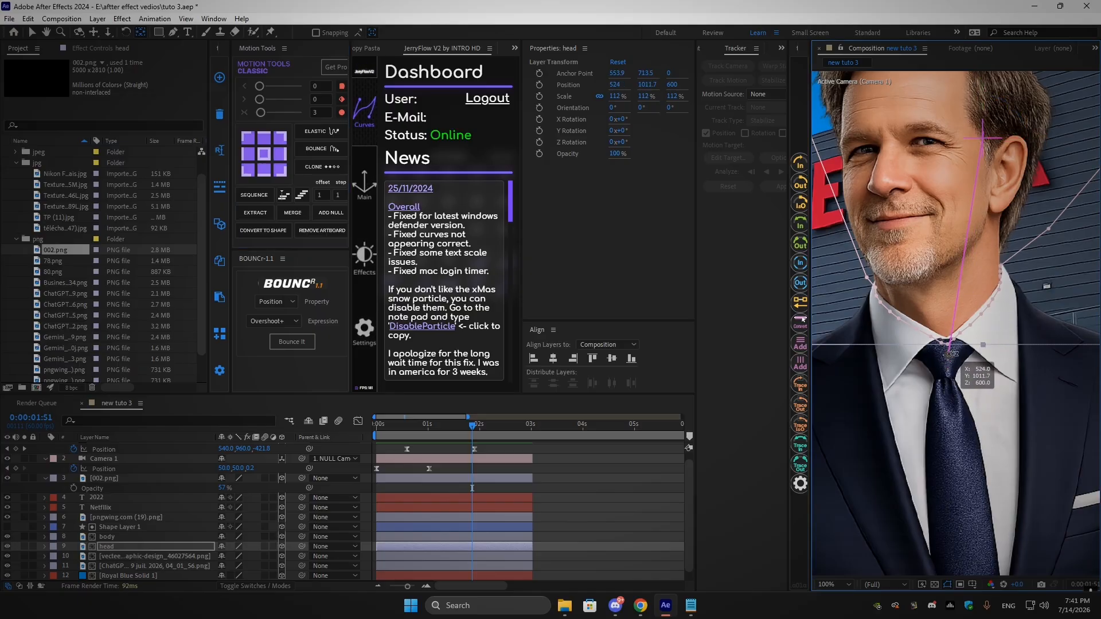
# Fit the composition in the viewer and enable keyframing for the head layer's Z Rotation
pyautogui.click(834, 580)
pyautogui.click(851, 397)
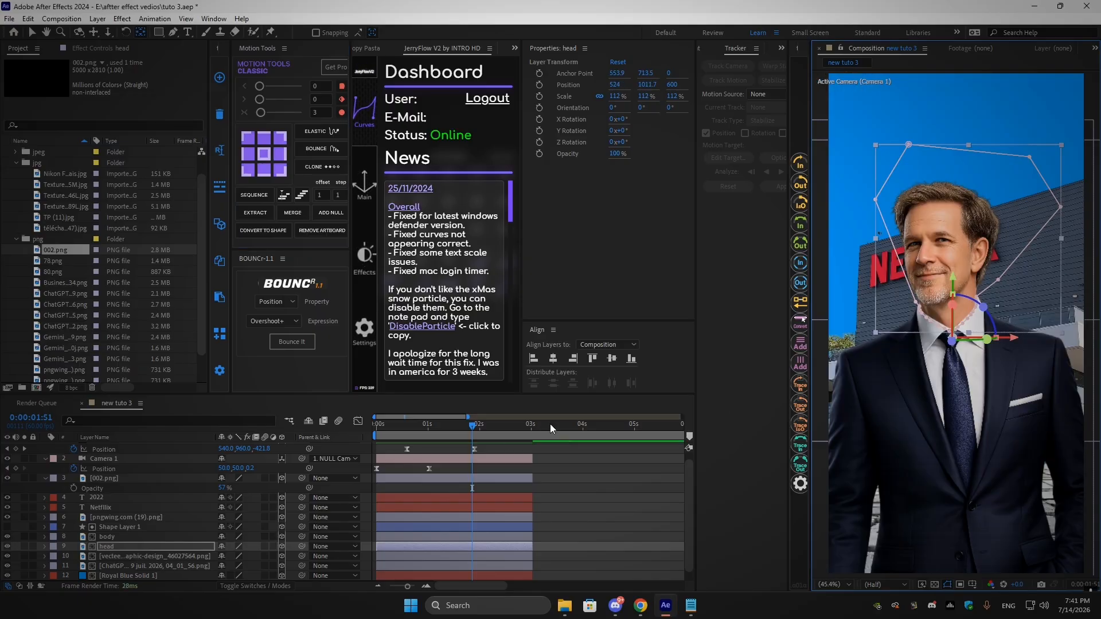
pyautogui.click(109, 548)
pyautogui.press('r')
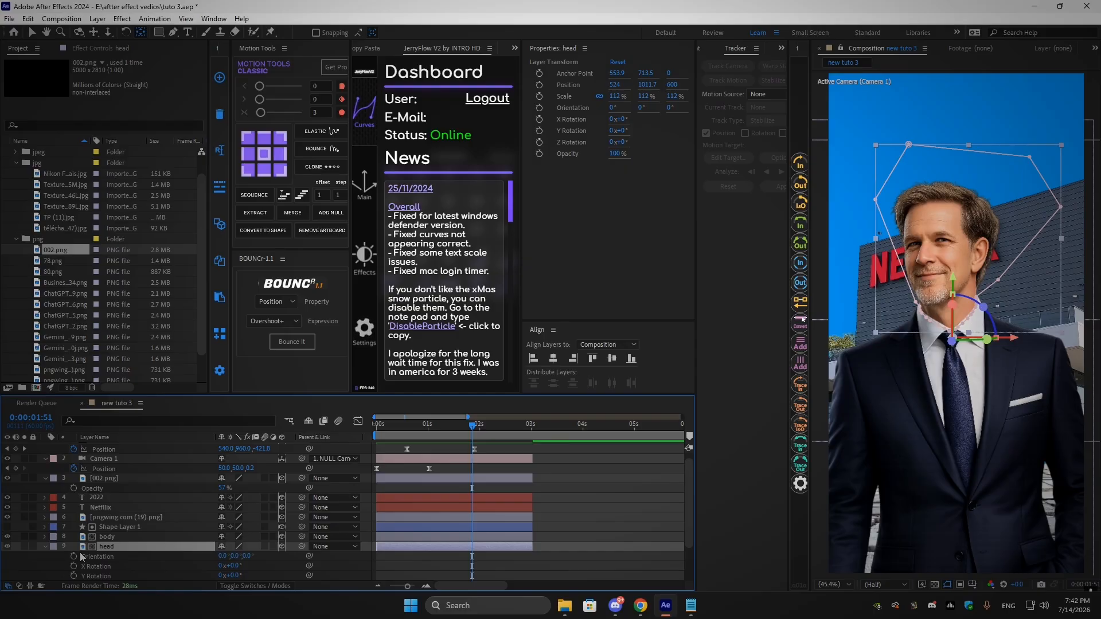
pyautogui.scroll(-2, 81, 557)
pyautogui.click(73, 557)
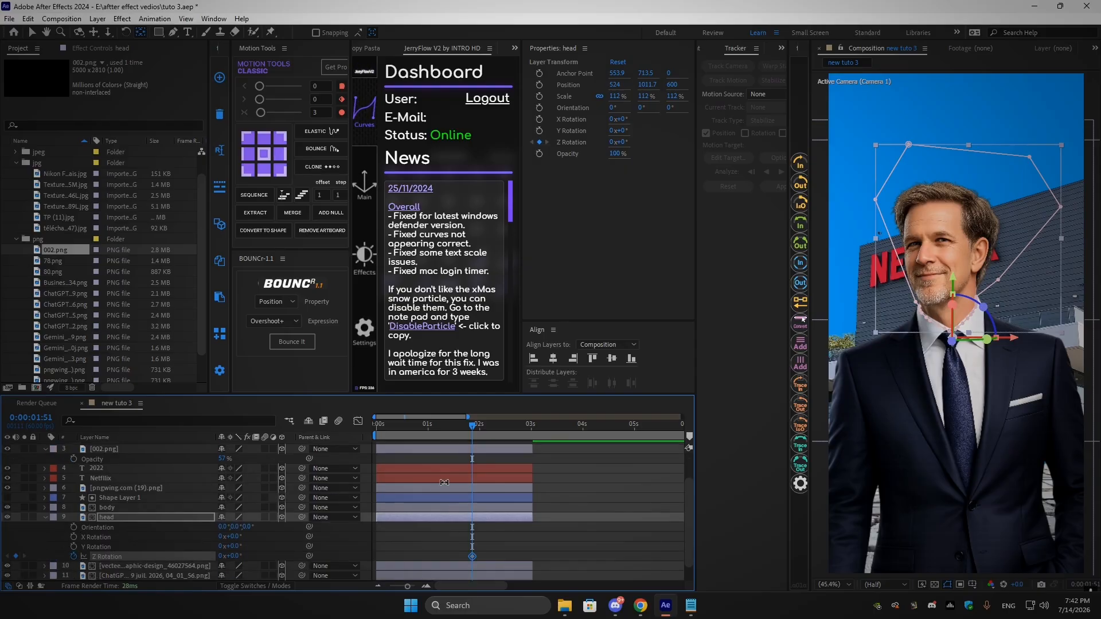
# Move the head layer's Z Rotation keyframe to the first frame and set it to -3°
pyautogui.moveTo(423, 429)
pyautogui.mouseDown()
pyautogui.moveTo(374, 435)
pyautogui.moveTo(419, 442)
pyautogui.mouseUp()
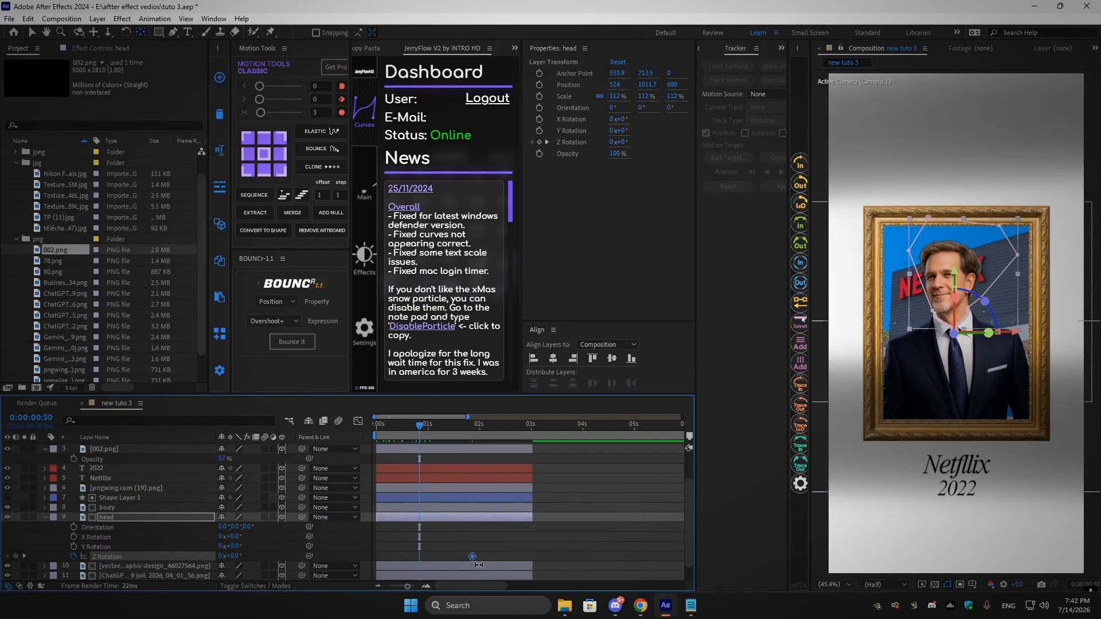
pyautogui.moveTo(472, 557); pyautogui.dragTo(429, 557)
pyautogui.press('=')
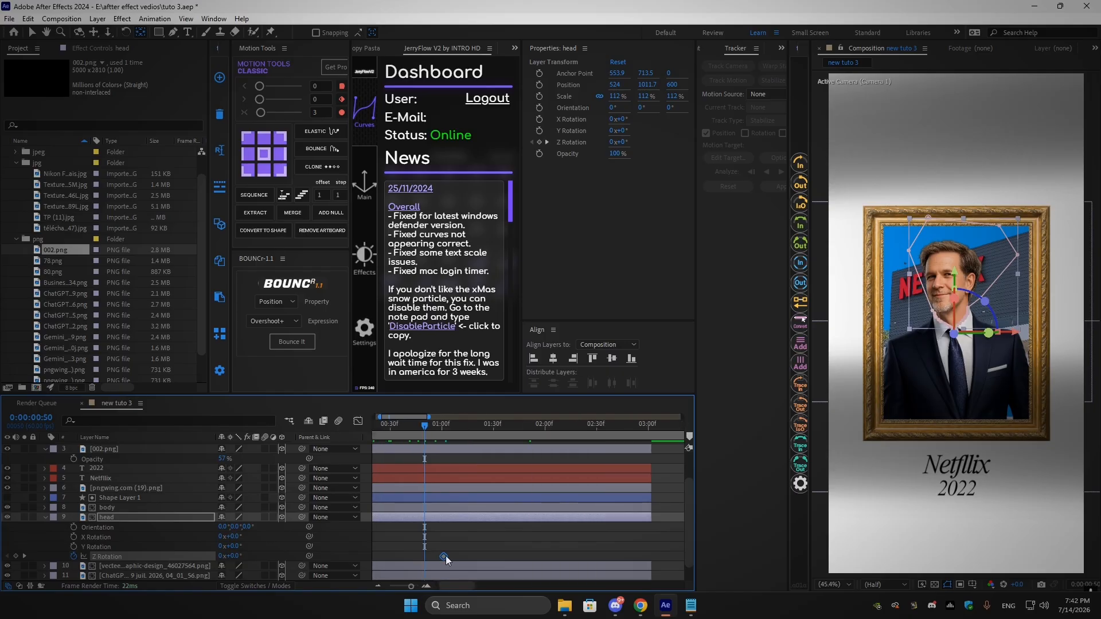
pyautogui.press('Home')
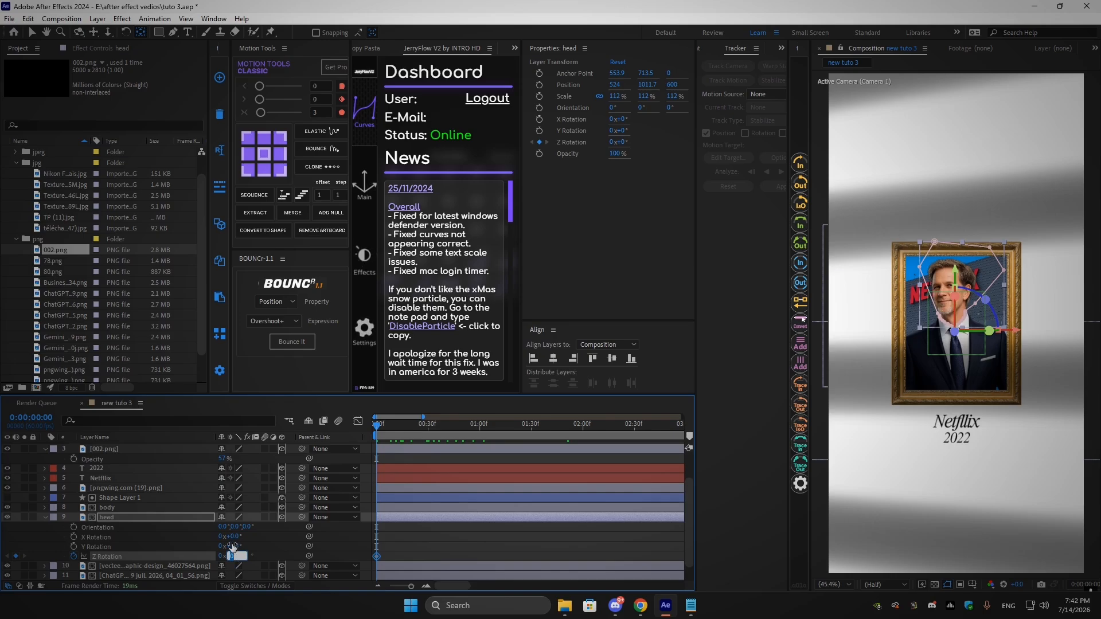
pyautogui.write('-')
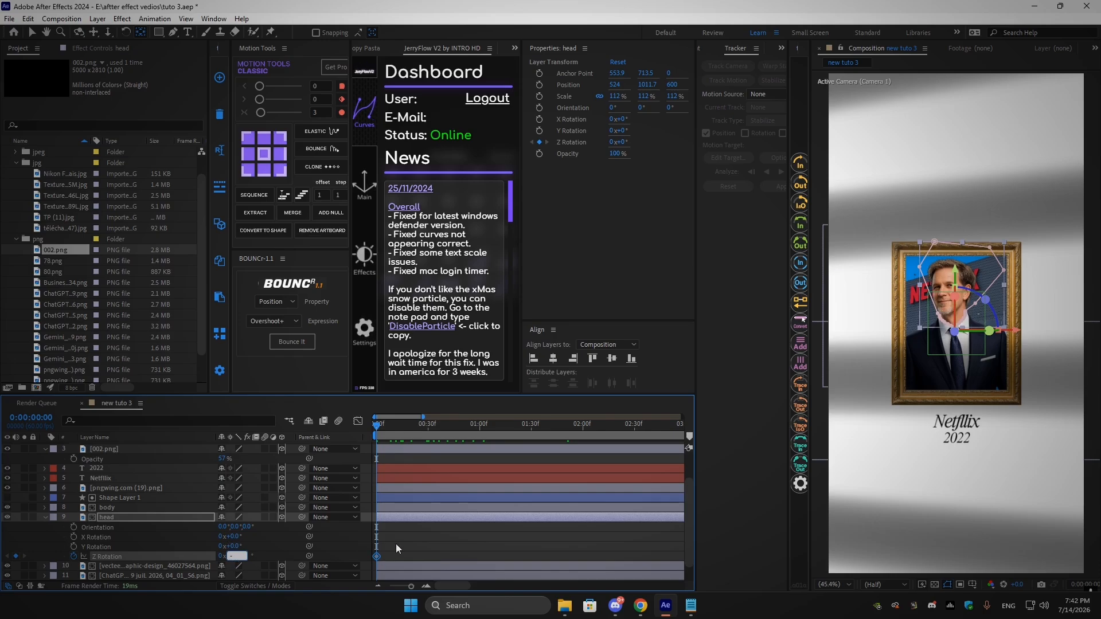
pyautogui.write('3')
pyautogui.press('Return')
pyautogui.click(394, 542)
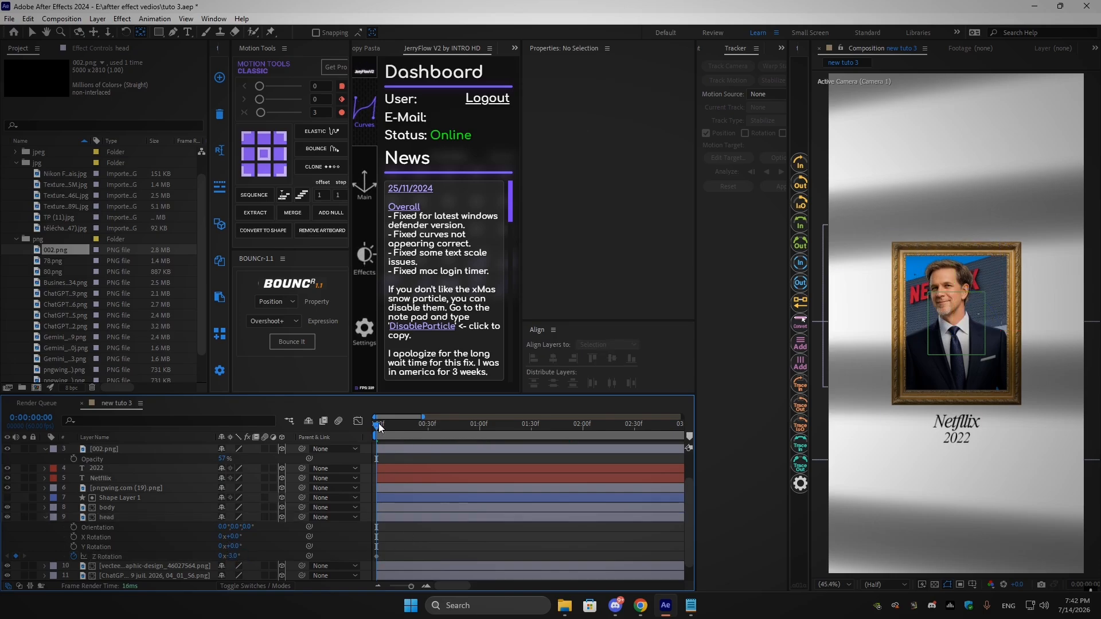
# Key the head's Z Rotation at 3° on frame 13 and paste a copy of the starting keyframe at frame 24
pyautogui.moveTo(379, 428); pyautogui.dragTo(399, 429)
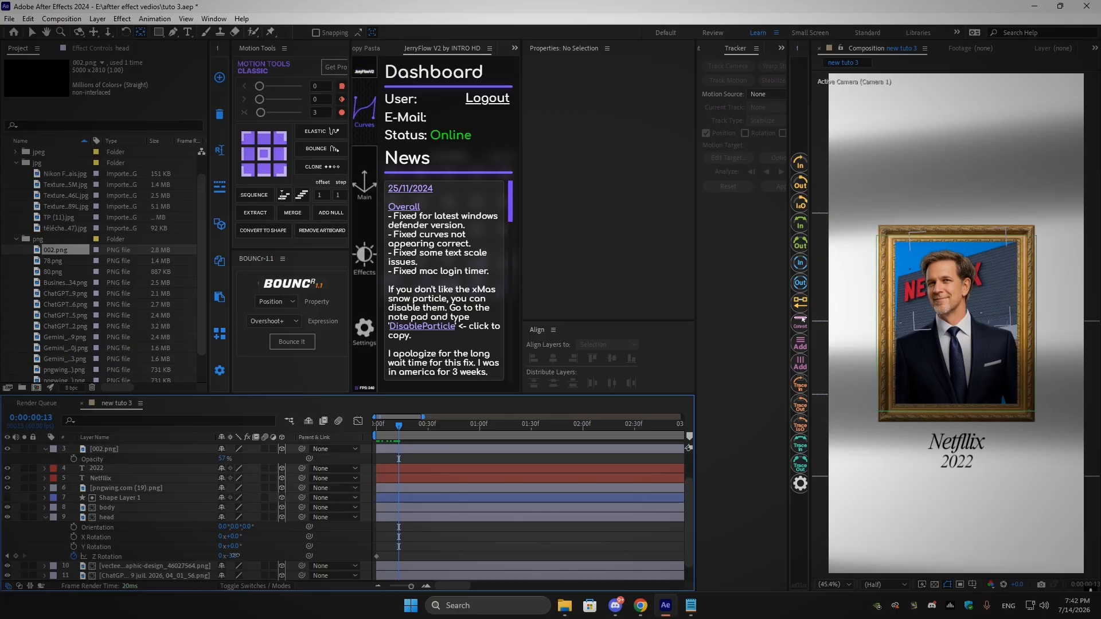
pyautogui.moveTo(235, 556); pyautogui.dragTo(242, 556)
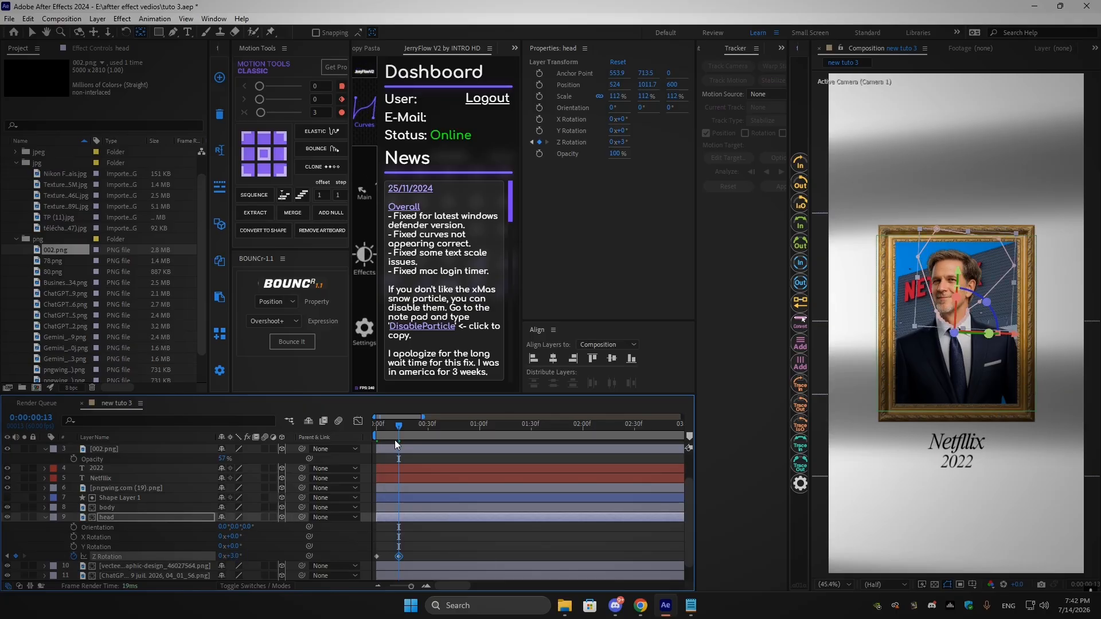
pyautogui.moveTo(395, 439); pyautogui.dragTo(416, 432)
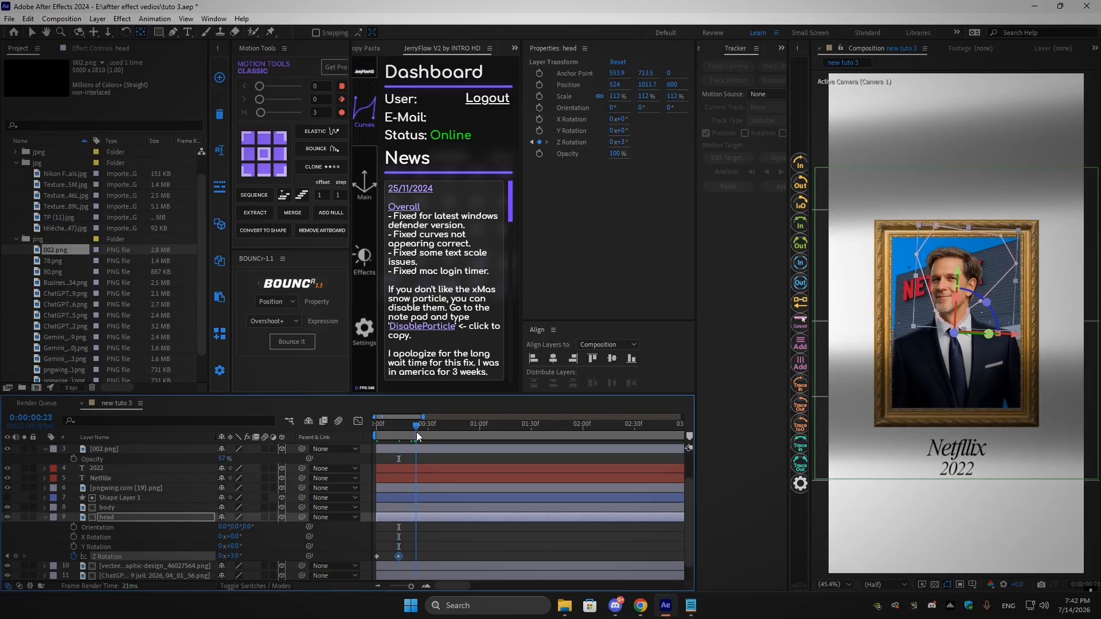
pyautogui.click(376, 557)
pyautogui.hotkey('ctrl', 'c')
pyautogui.hotkey('ctrl', 'v')
pyautogui.scroll(1, 397, 557)
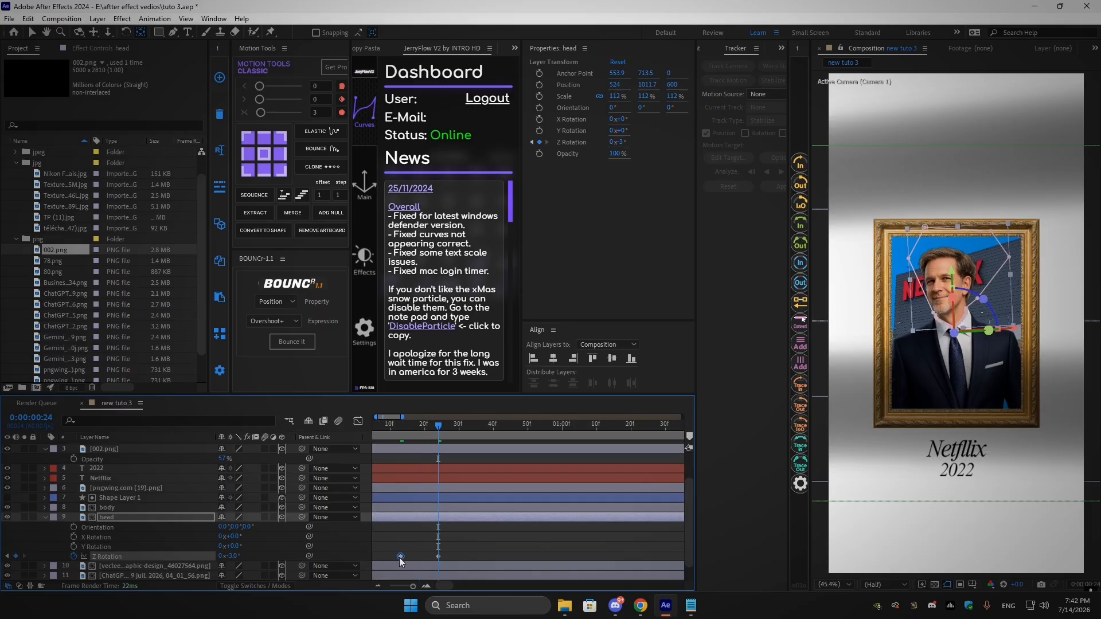
# Apply the S-shaped ease curve preset to all three head Z Rotation keyframes and check their speed graph
pyautogui.moveTo(437, 587); pyautogui.dragTo(430, 587)
pyautogui.moveTo(481, 553); pyautogui.dragTo(374, 560)
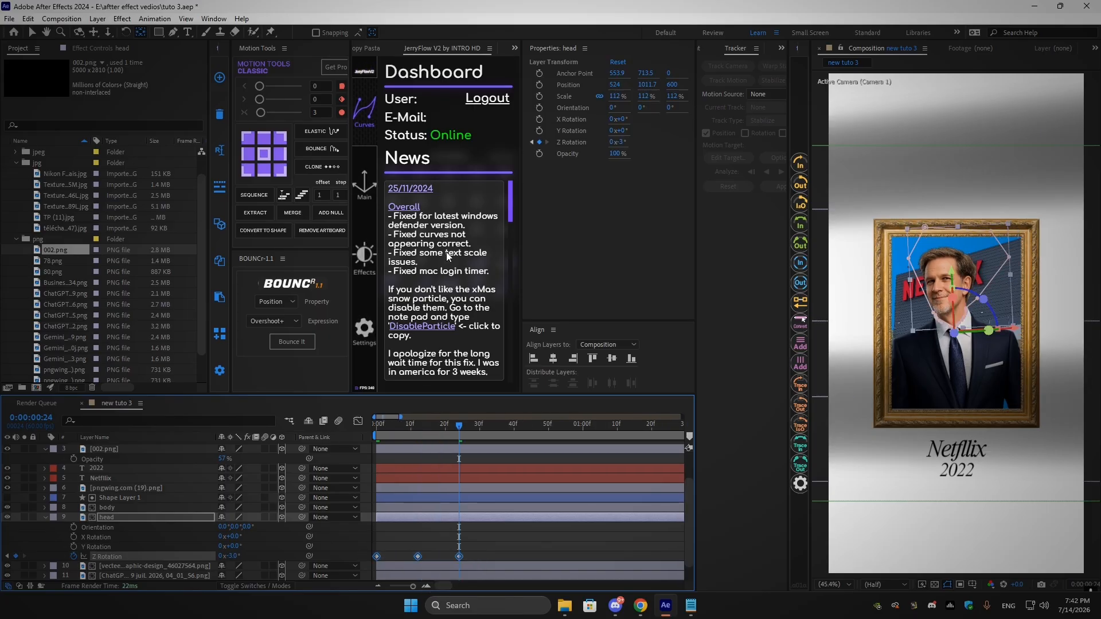
pyautogui.click(365, 109)
pyautogui.click(476, 285)
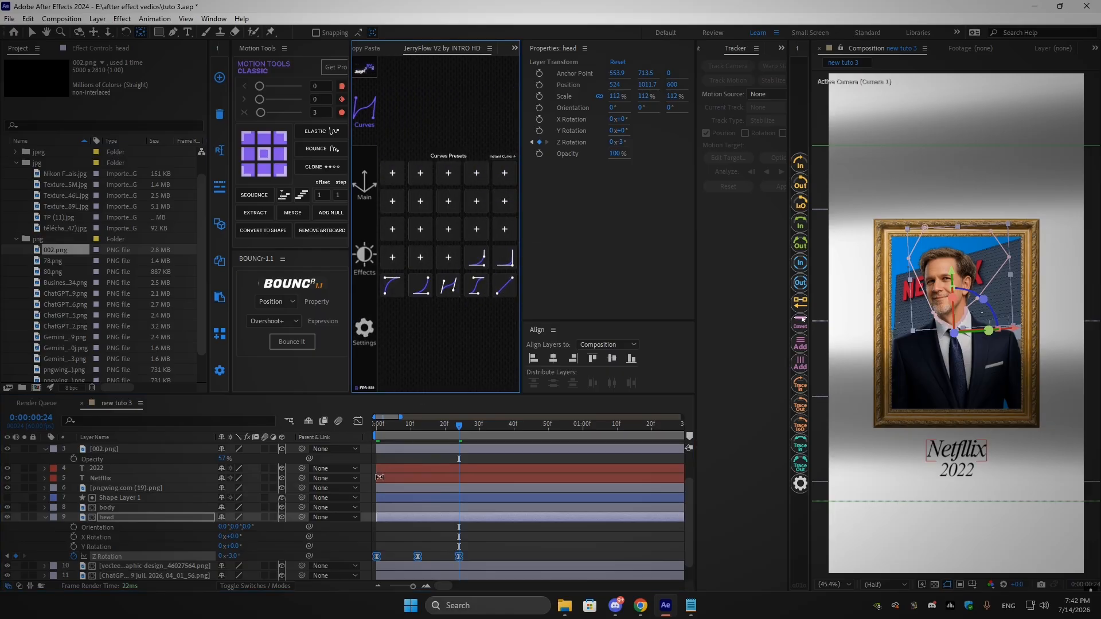
pyautogui.click(358, 421)
pyautogui.scroll(2, 410, 489)
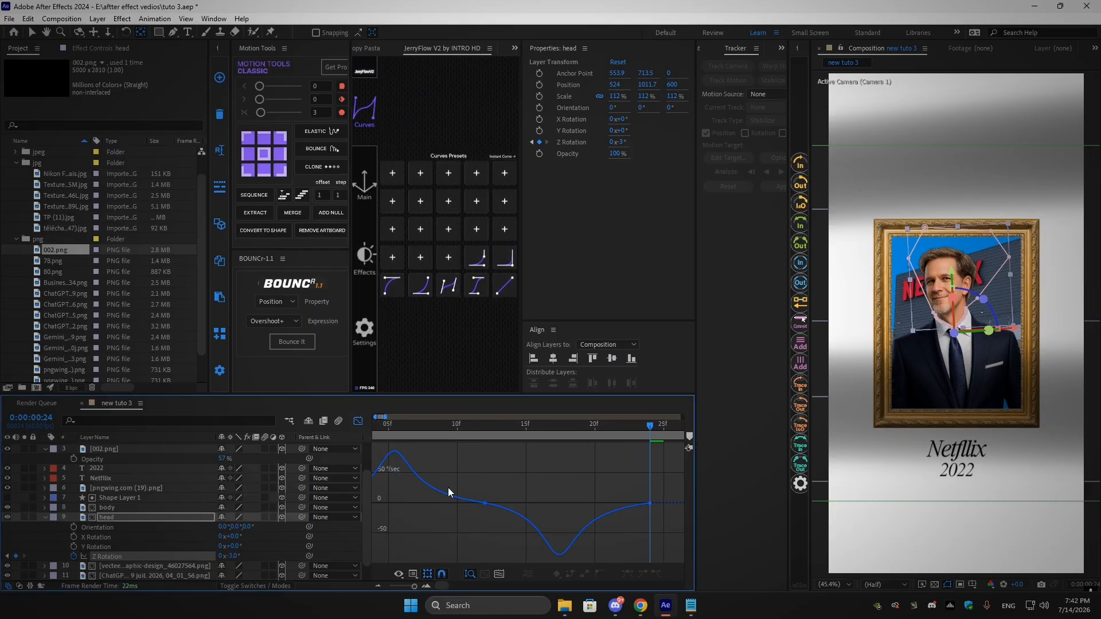
pyautogui.click(358, 421)
pyautogui.scroll(-1, 406, 475)
pyautogui.scroll(-1, 407, 477)
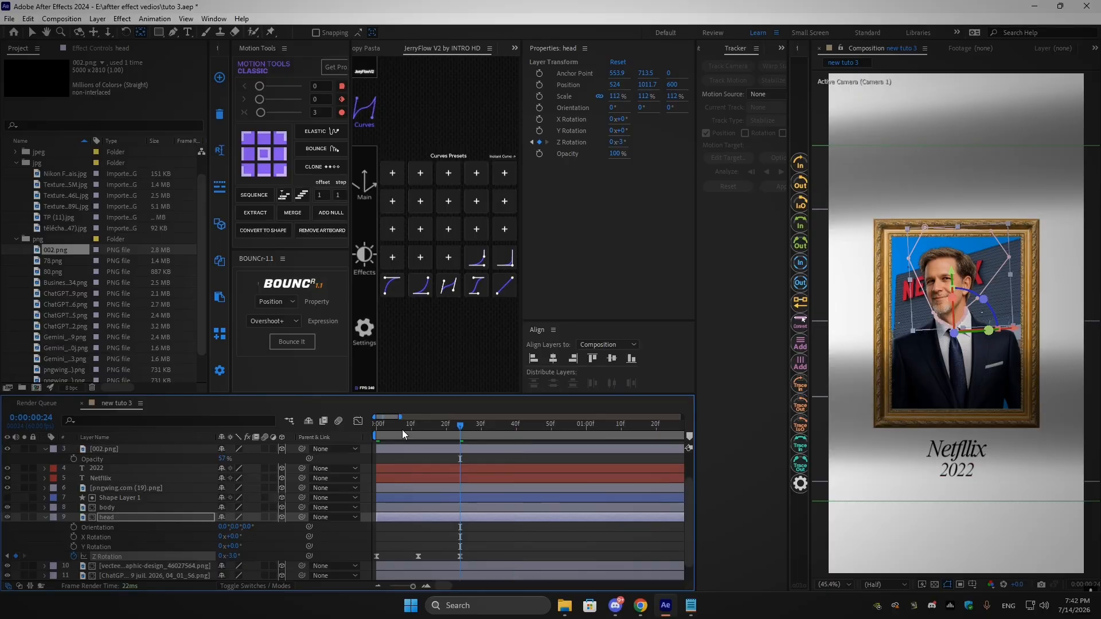
# Preview the head sway and stretch its three keyframes proportionally until the last sits at about 0:00:01:28
pyautogui.moveTo(401, 428); pyautogui.dragTo(354, 426)
pyautogui.press('space')
pyautogui.press('space')
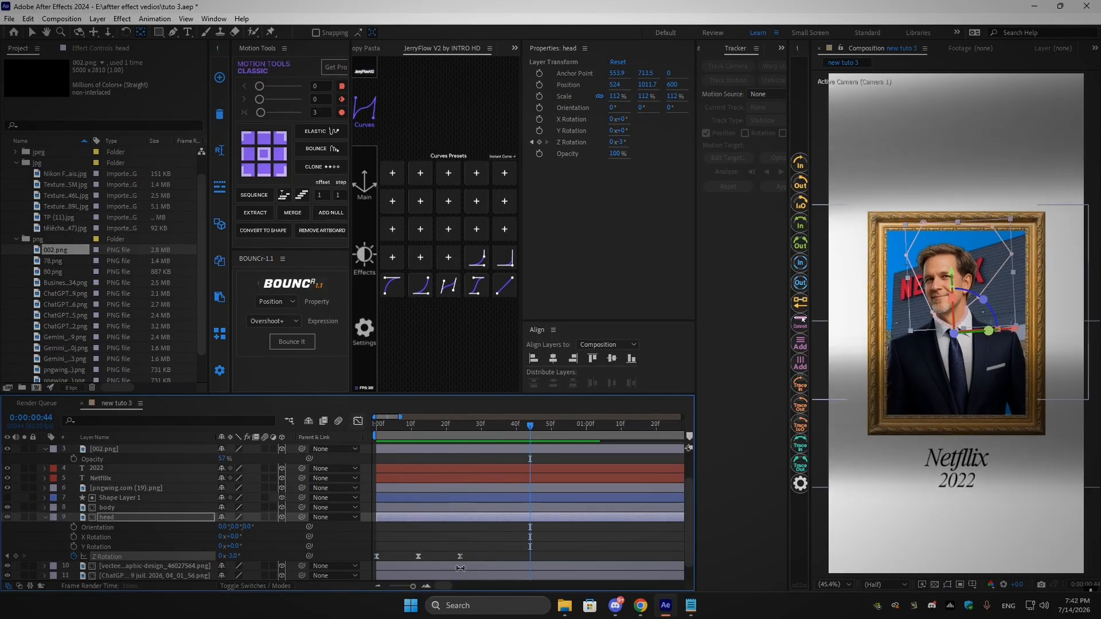
pyautogui.moveTo(475, 549); pyautogui.dragTo(353, 566)
pyautogui.moveTo(545, 556); pyautogui.dragTo(618, 556)
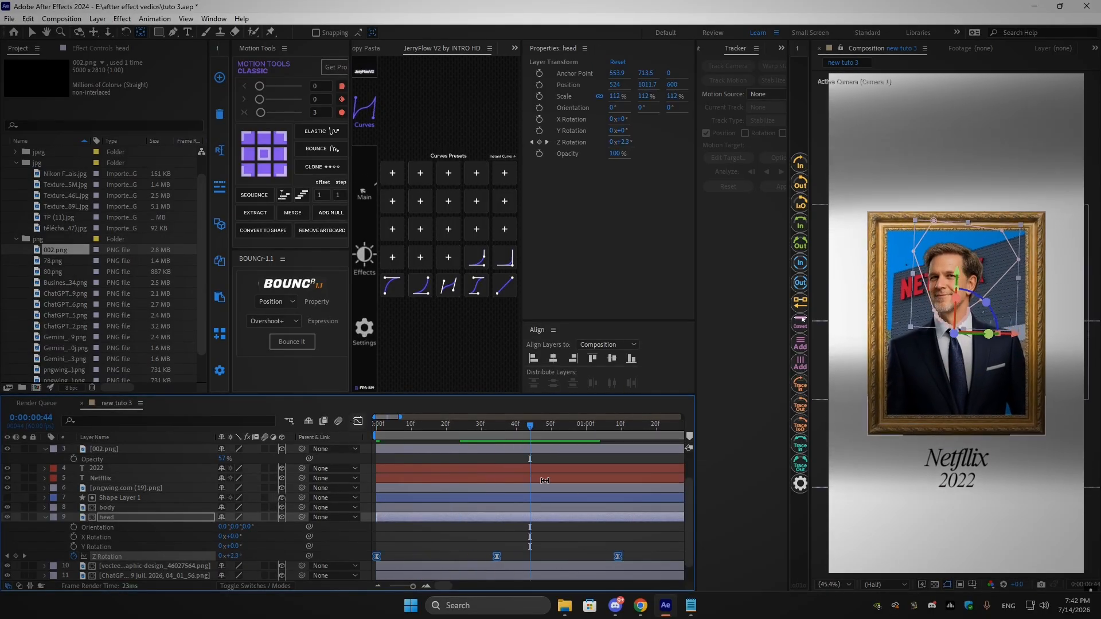
pyautogui.press('space')
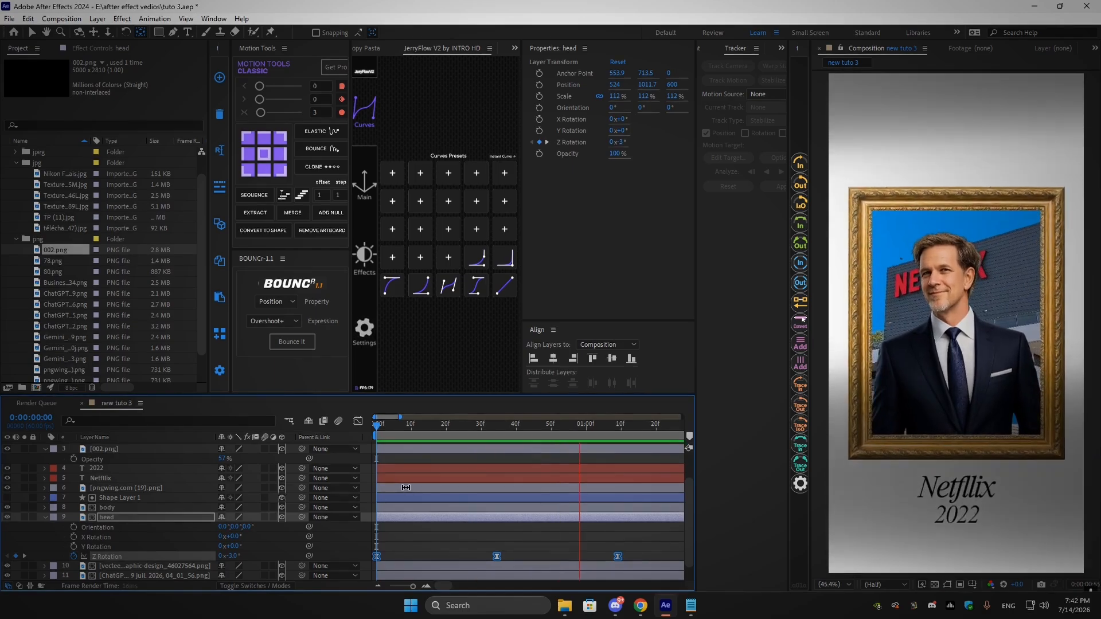
pyautogui.press('space')
pyautogui.scroll(-1, 600, 545)
pyautogui.moveTo(600, 545); pyautogui.dragTo(357, 563)
pyautogui.scroll(-1, 521, 553)
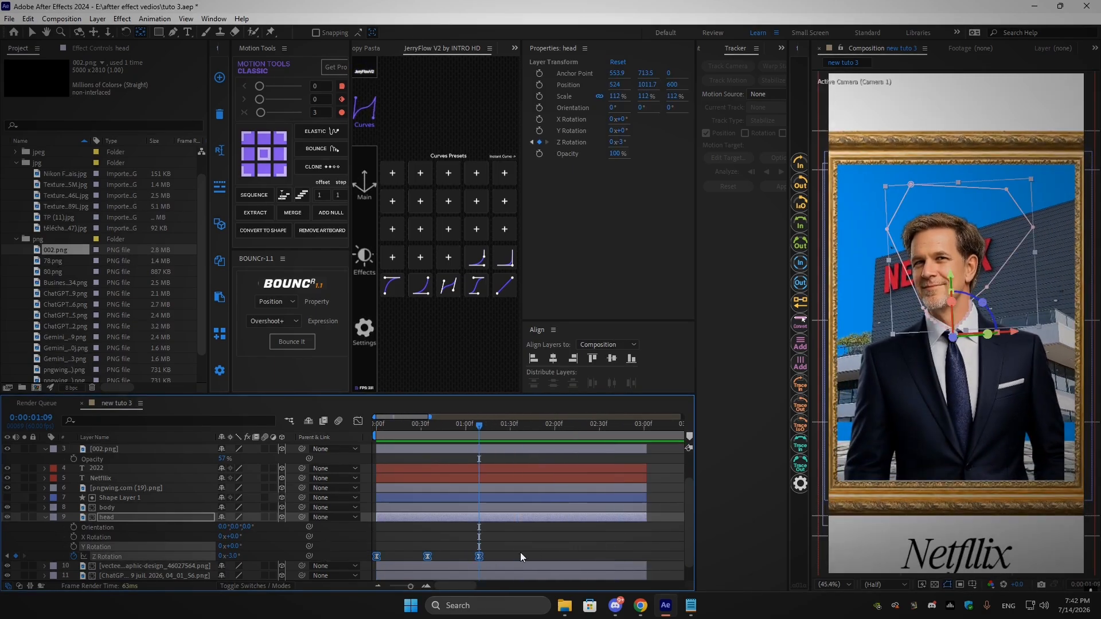
pyautogui.moveTo(481, 559); pyautogui.dragTo(506, 557)
pyautogui.press('space')
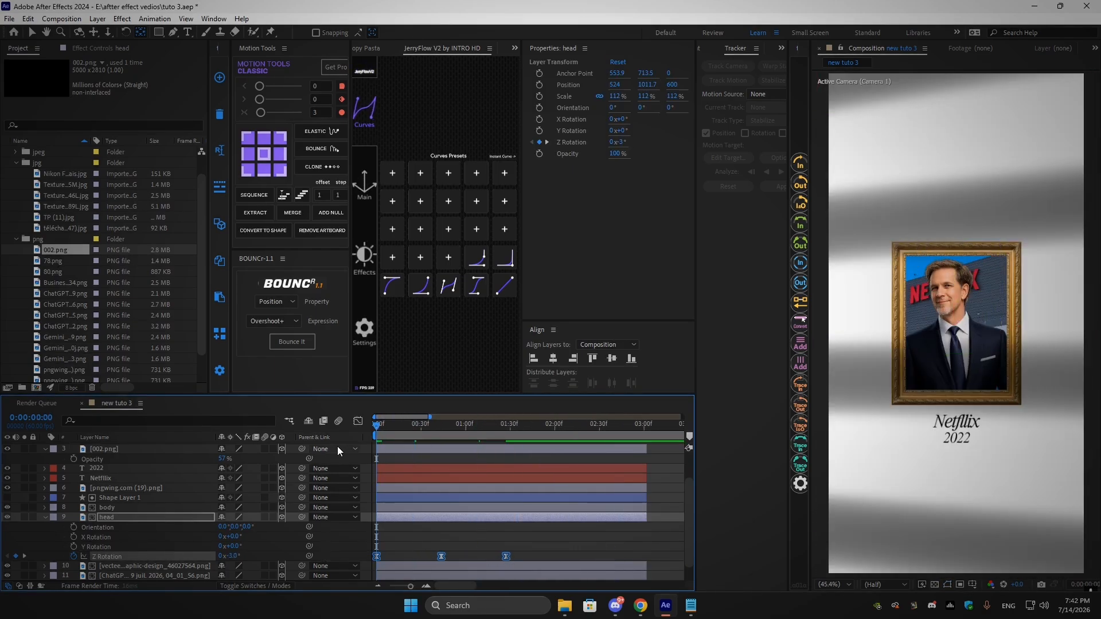
pyautogui.press('space')
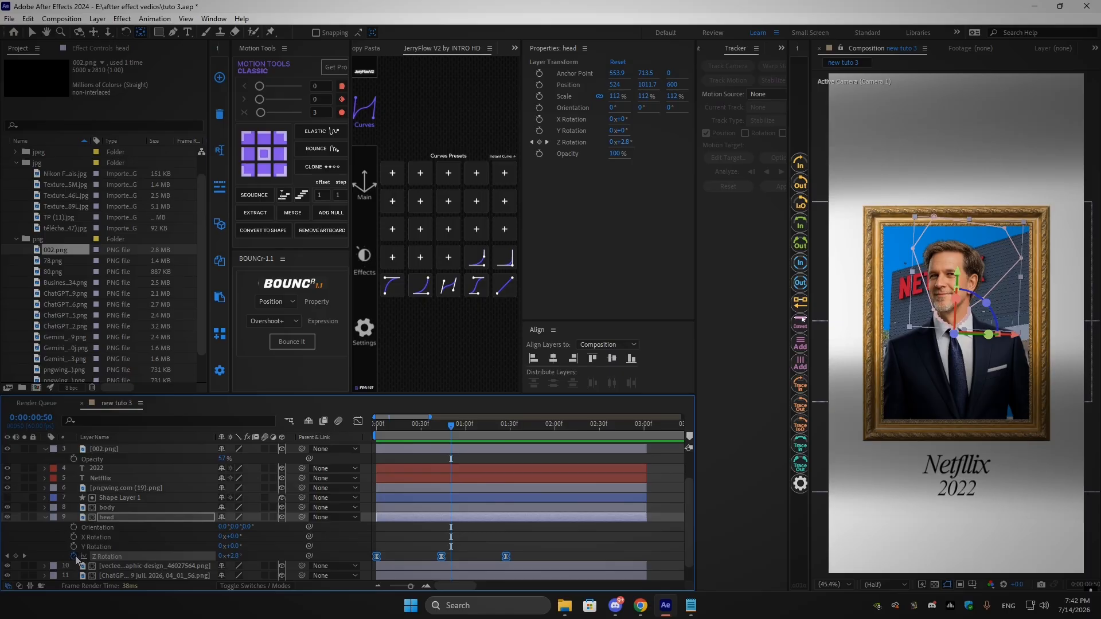
# Add a loopOut() expression to the head layer's Z Rotation and preview the repeating sway
pyautogui.keyDown('alt'); pyautogui.click(74, 557); pyautogui.keyUp('alt')
pyautogui.write('loop')
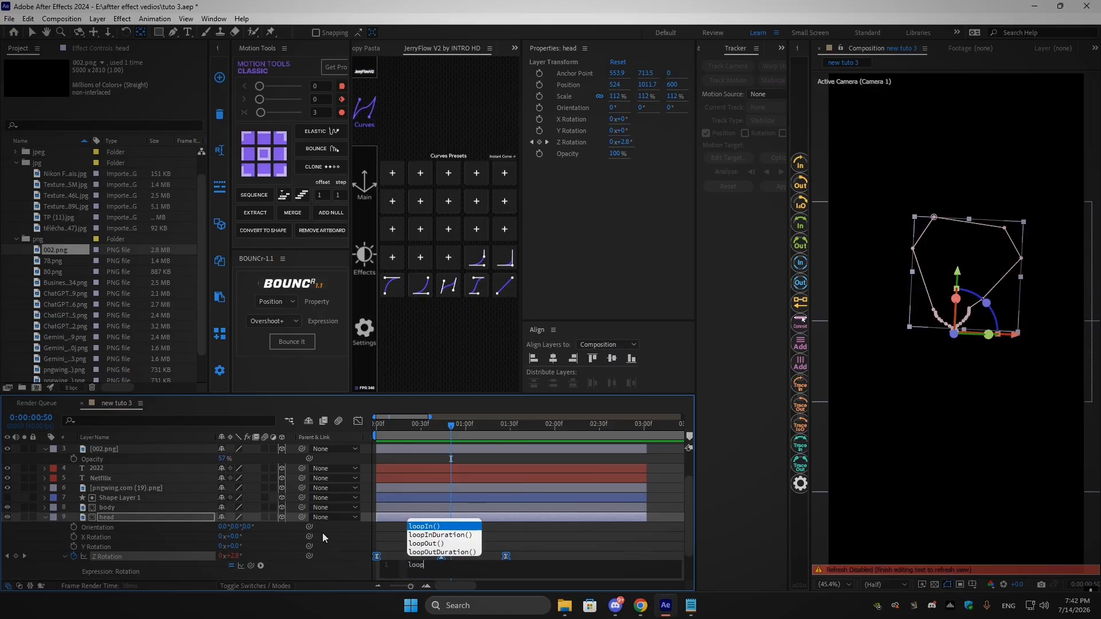
pyautogui.click(445, 543)
pyautogui.click(574, 543)
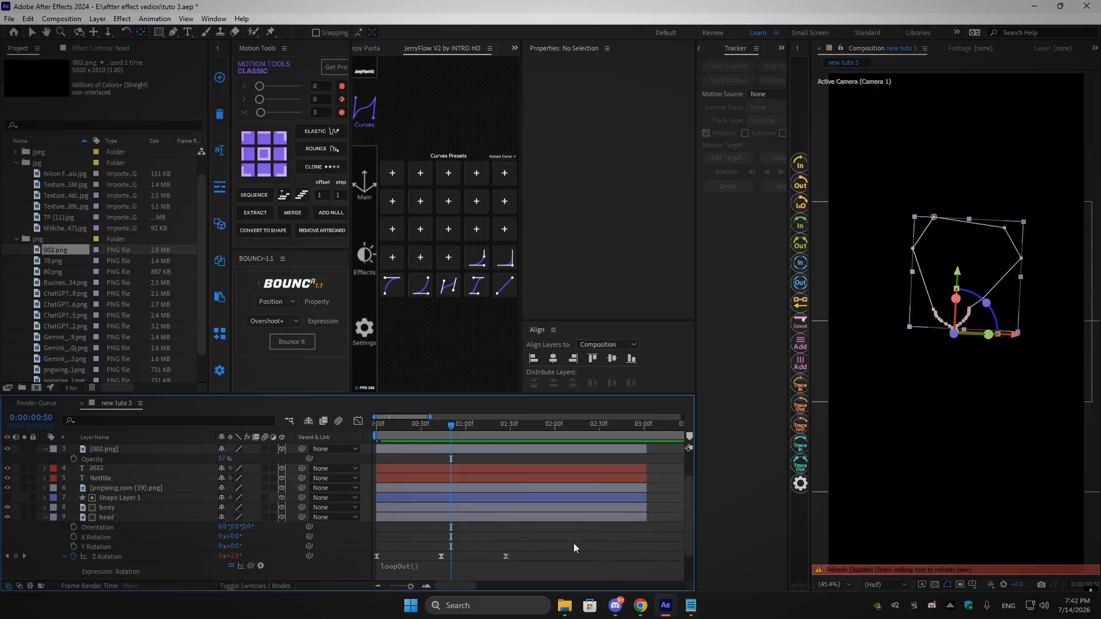
pyautogui.press('space')
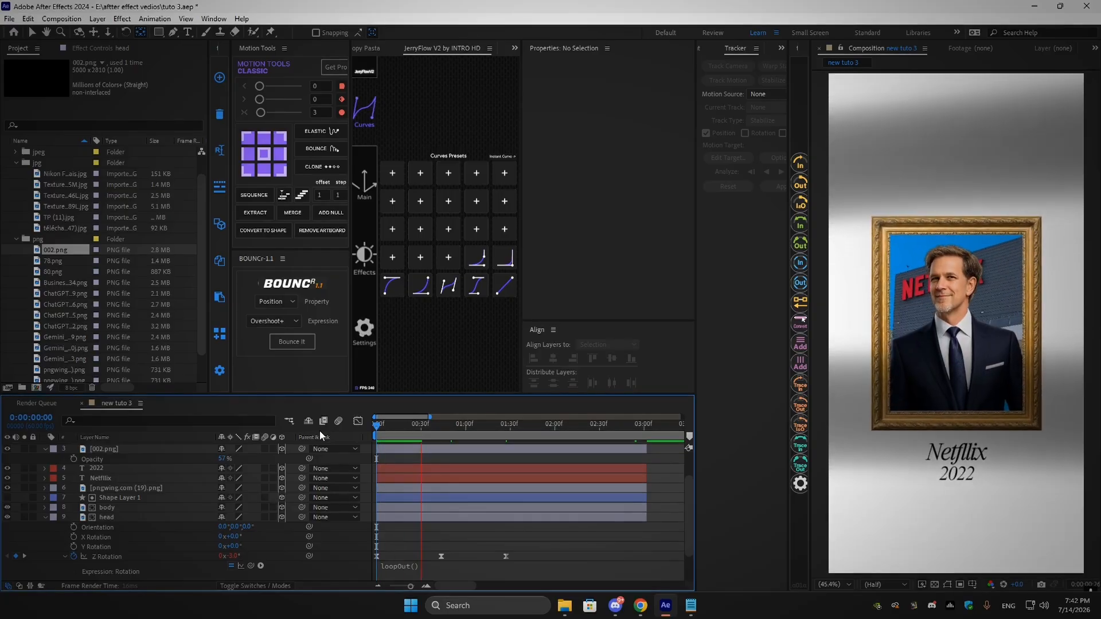
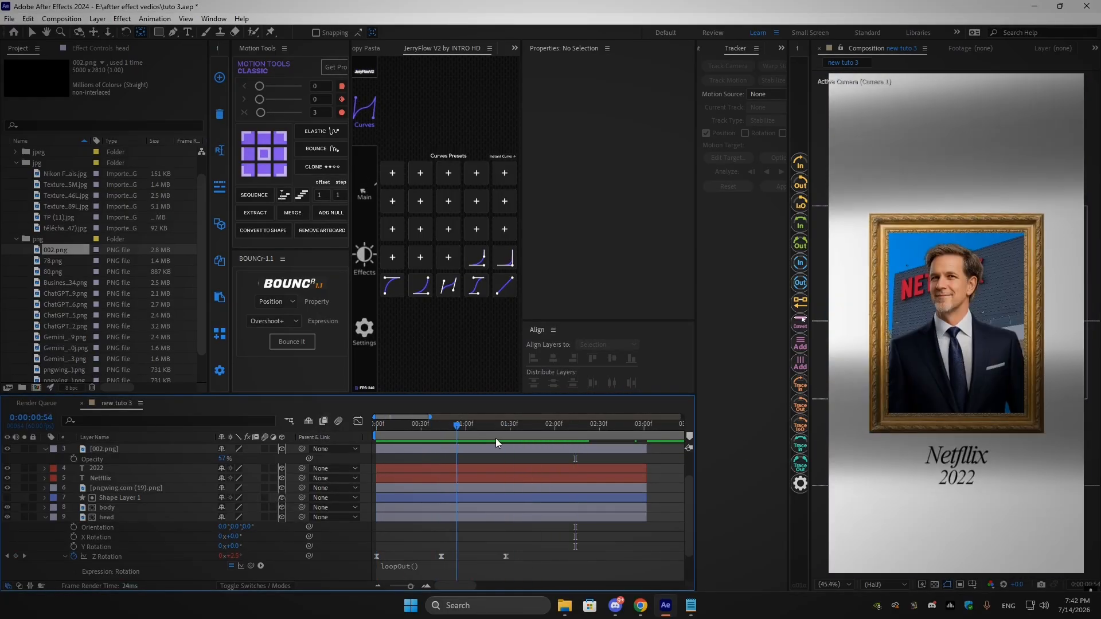
# Collapse the head layer's properties and parent the head layer to body
pyautogui.click(107, 518)
pyautogui.click(46, 517)
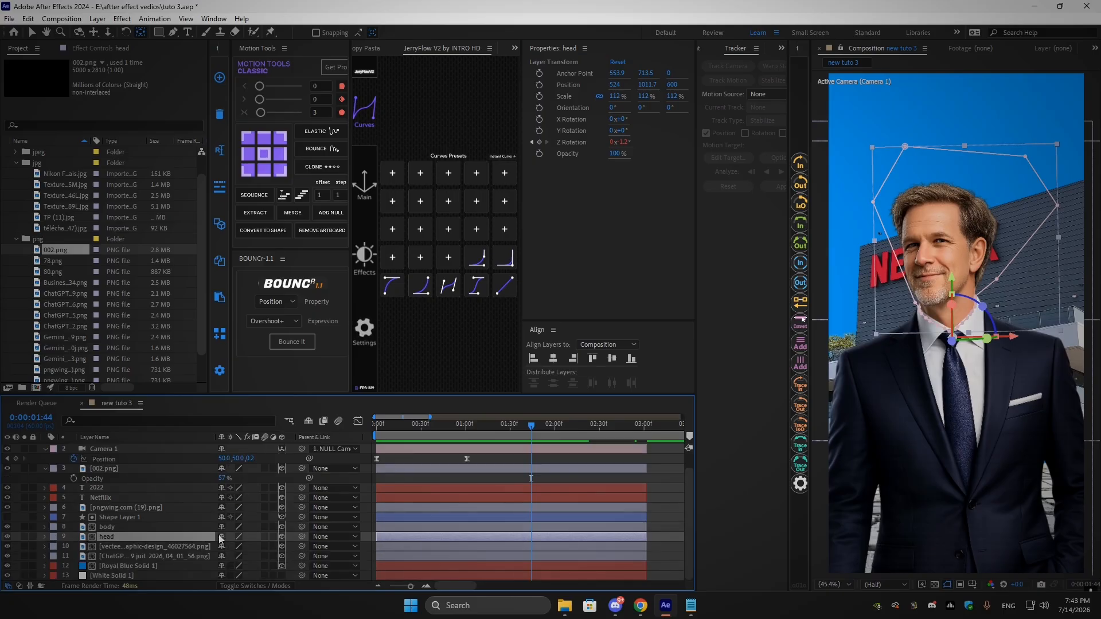
pyautogui.moveTo(309, 539); pyautogui.dragTo(111, 526)
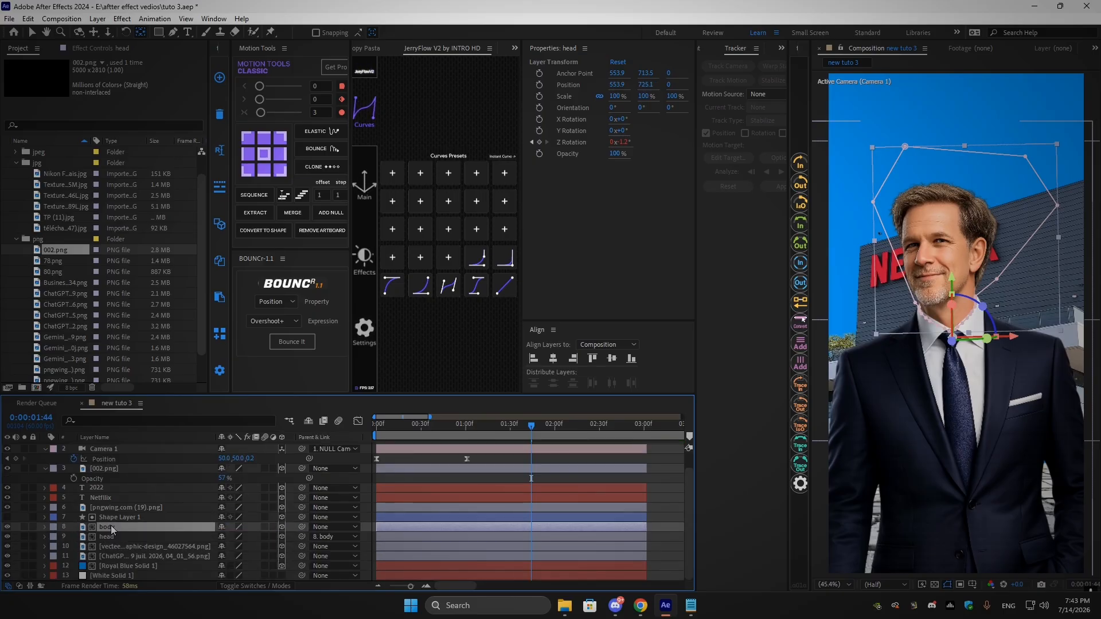
# Add the expression wiggle(2,8) to the body layer's Position and preview the motion from the start
pyautogui.click(111, 525)
pyautogui.press('p')
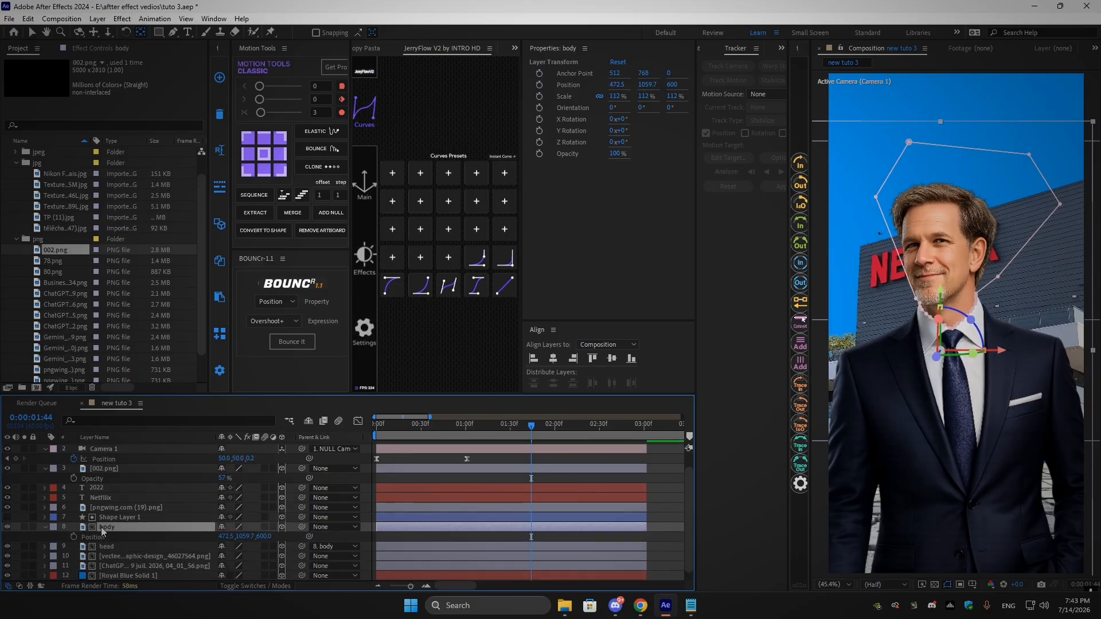
pyautogui.keyDown('alt'); pyautogui.click(74, 537); pyautogui.keyUp('alt')
pyautogui.write('w')
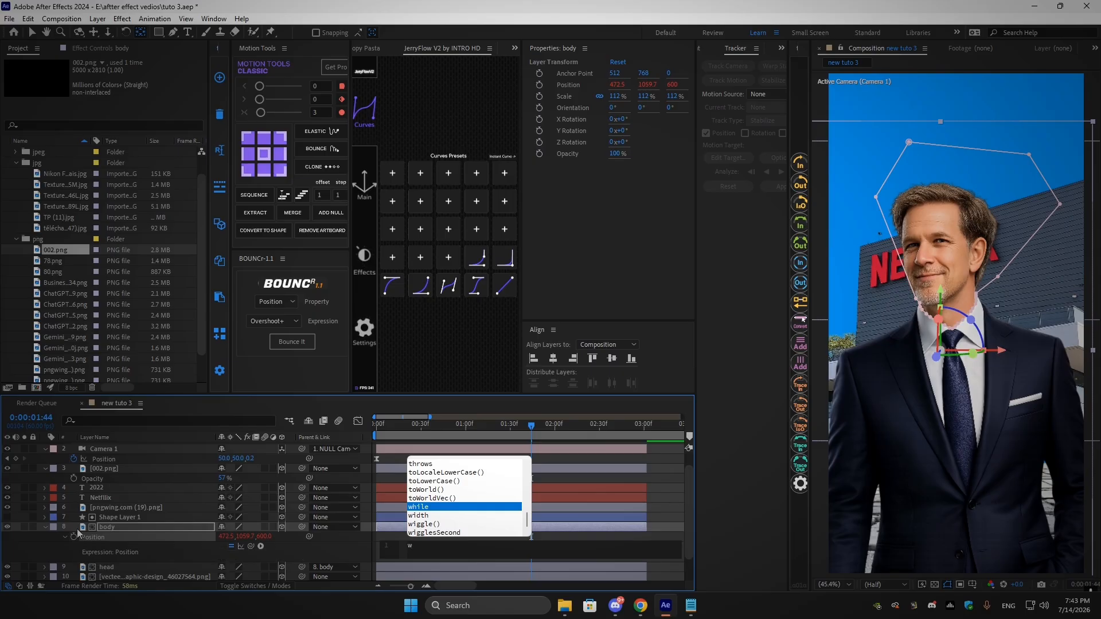
pyautogui.write('igg')
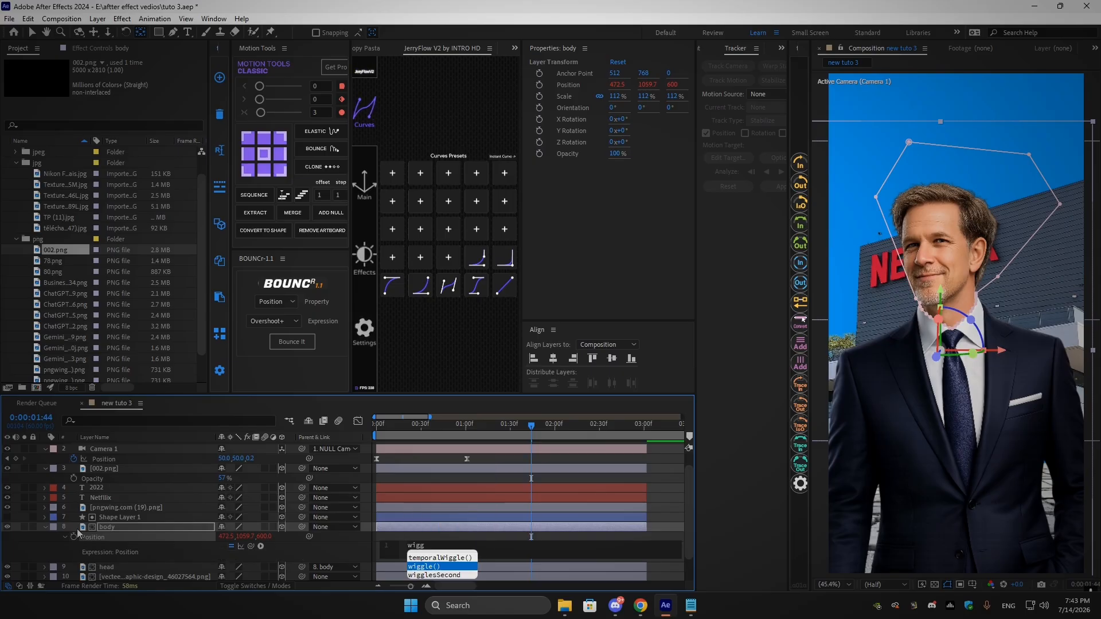
pyautogui.press('Return')
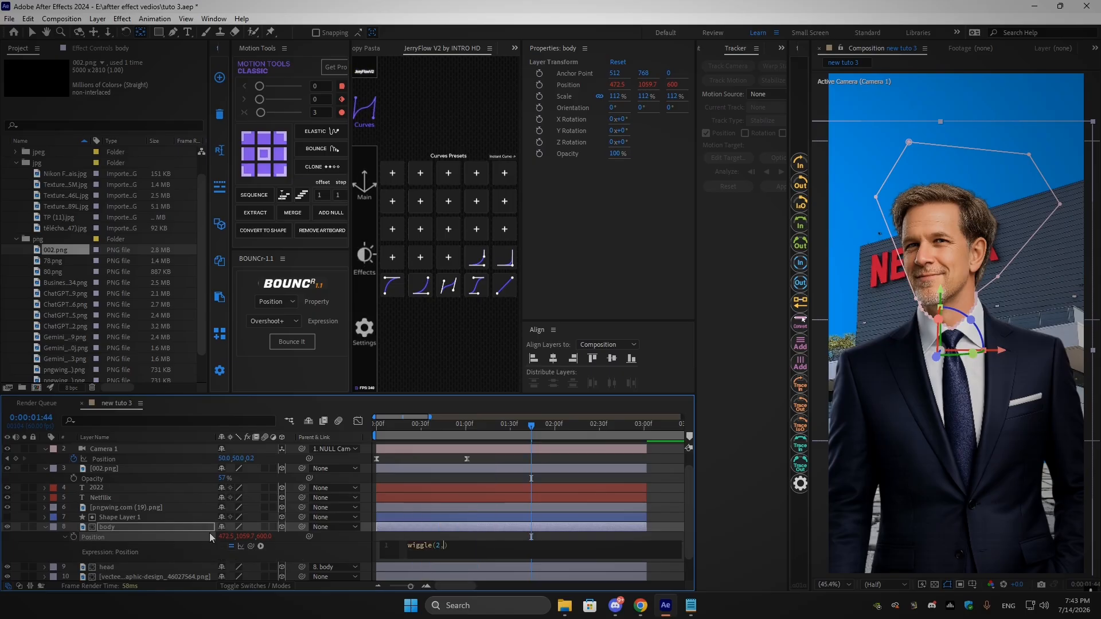
pyautogui.write('2,8')
pyautogui.click(462, 534)
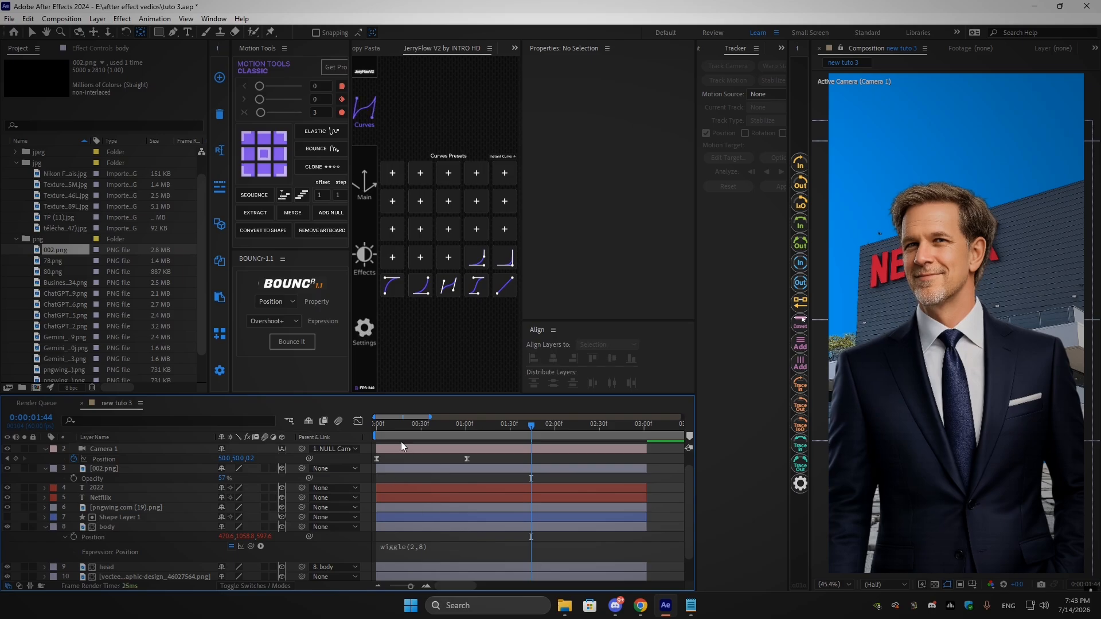
pyautogui.moveTo(395, 429); pyautogui.dragTo(369, 435)
pyautogui.press('space')
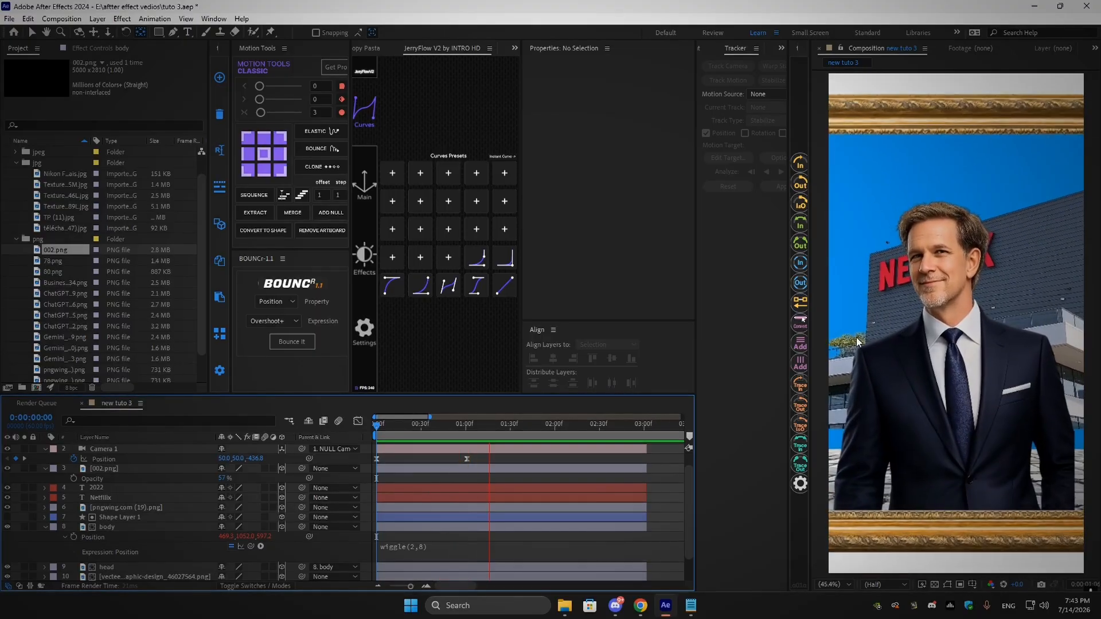
pyautogui.press('space')
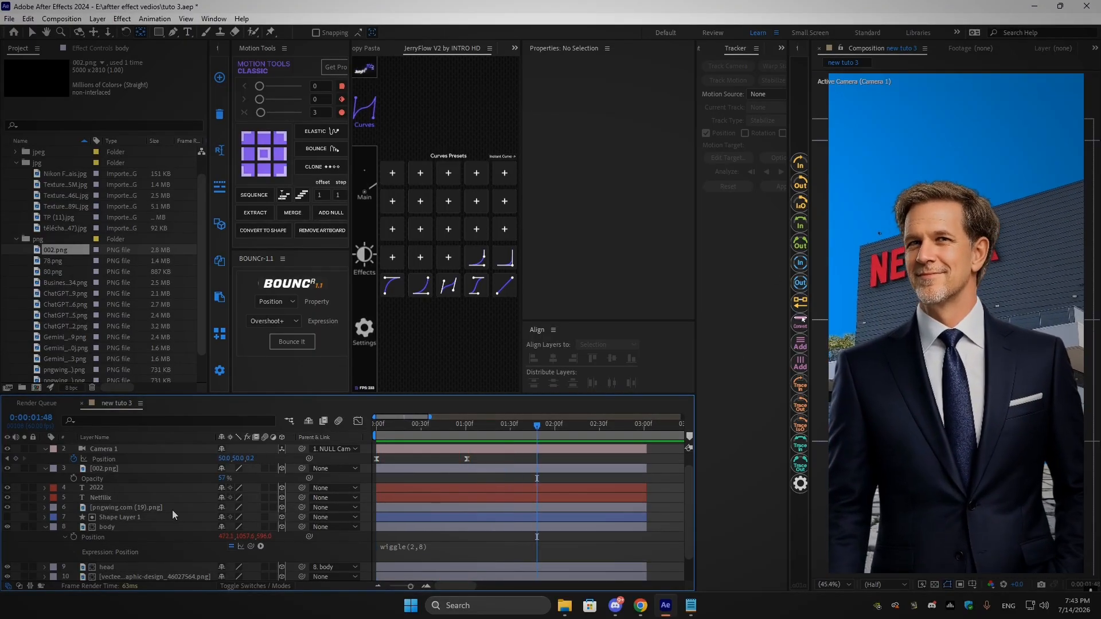
# Collapse the body layer, add 78.png to the composition as a 3D layer, and place it directly below Shape Layer 1
pyautogui.click(45, 529)
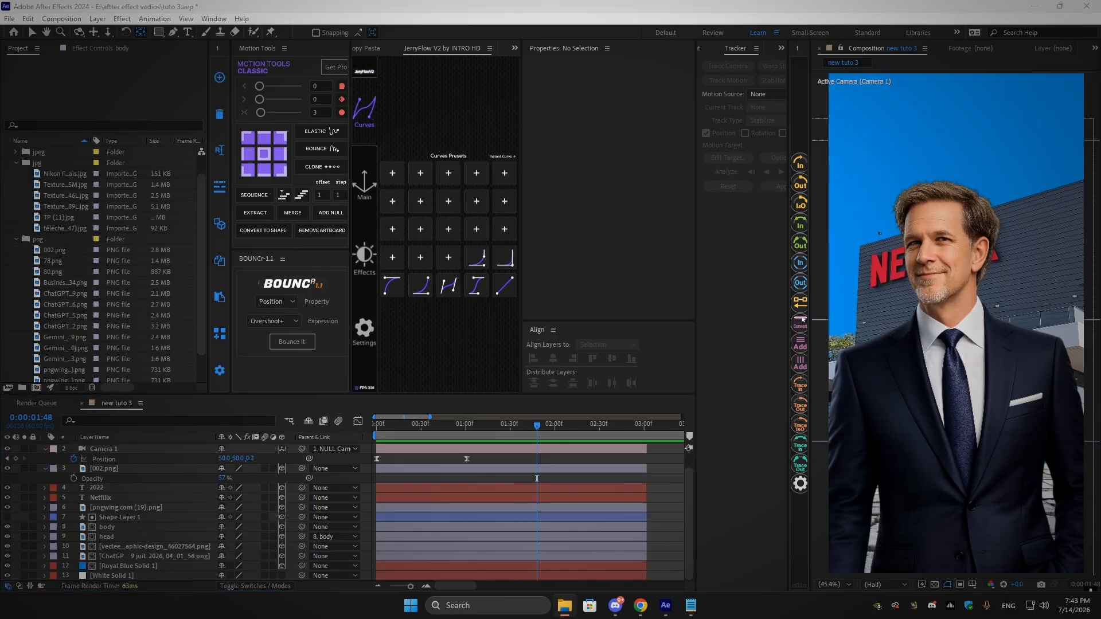
pyautogui.moveTo(53, 262); pyautogui.dragTo(877, 253)
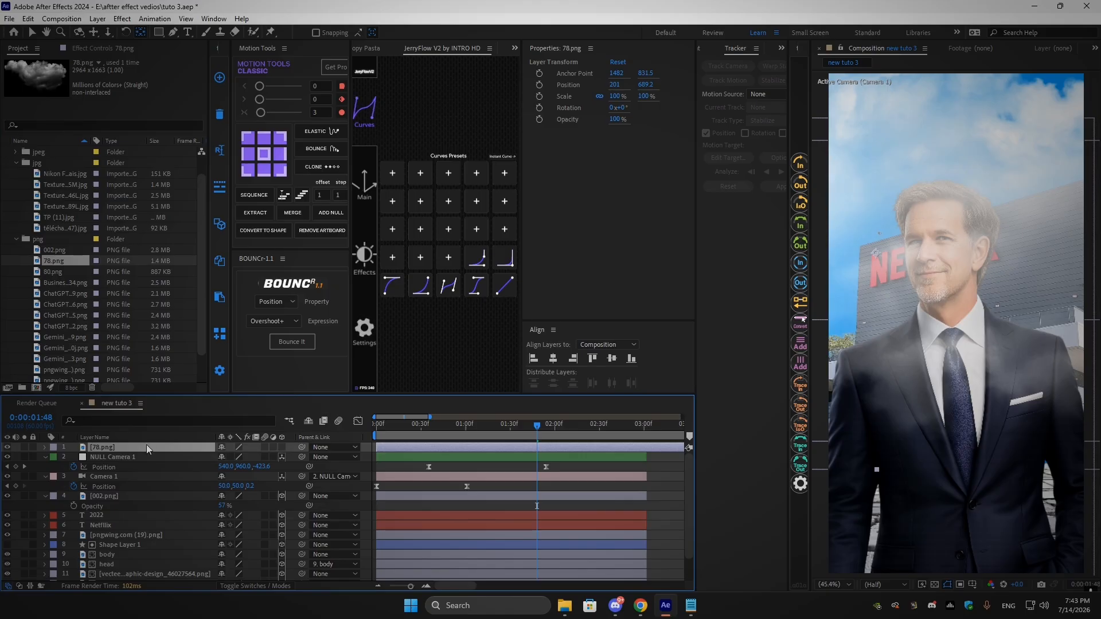
pyautogui.click(281, 448)
pyautogui.moveTo(105, 450); pyautogui.dragTo(127, 556)
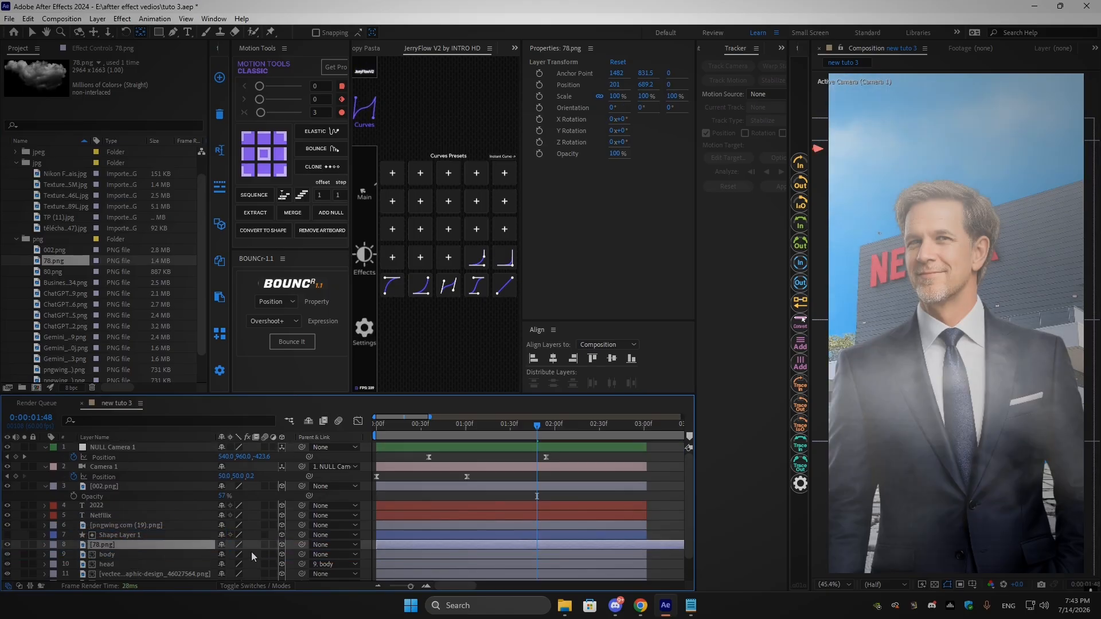
# Use Shape Layer 1 as the track matte for the 78.png cloud layer and set the cloud's Z Position to 950
pyautogui.click(263, 586)
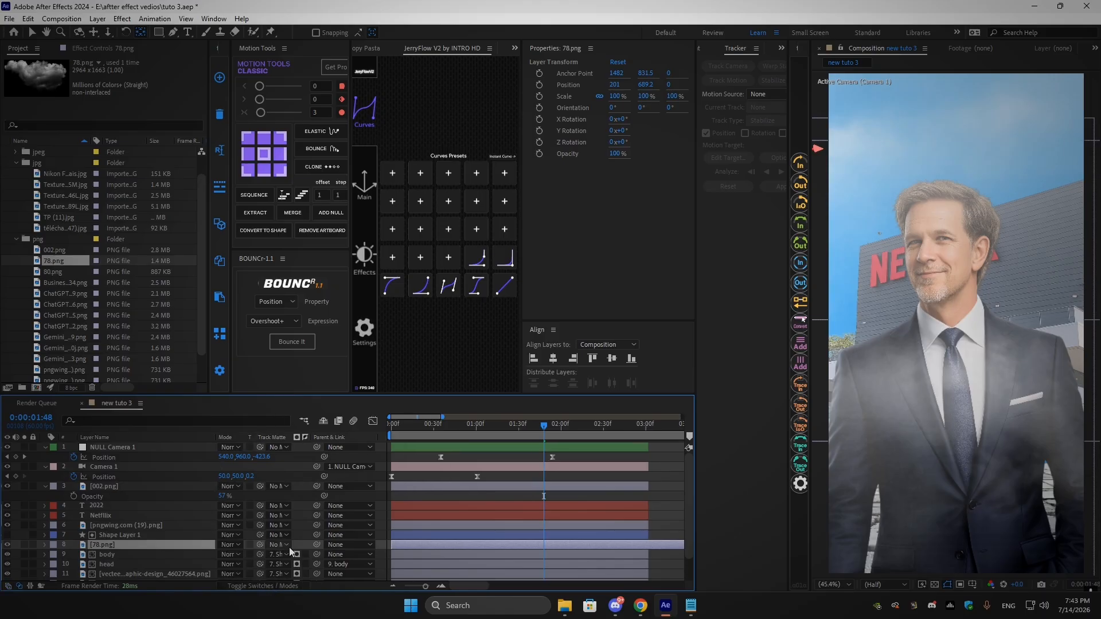
pyautogui.moveTo(109, 548); pyautogui.dragTo(116, 537)
pyautogui.press('p')
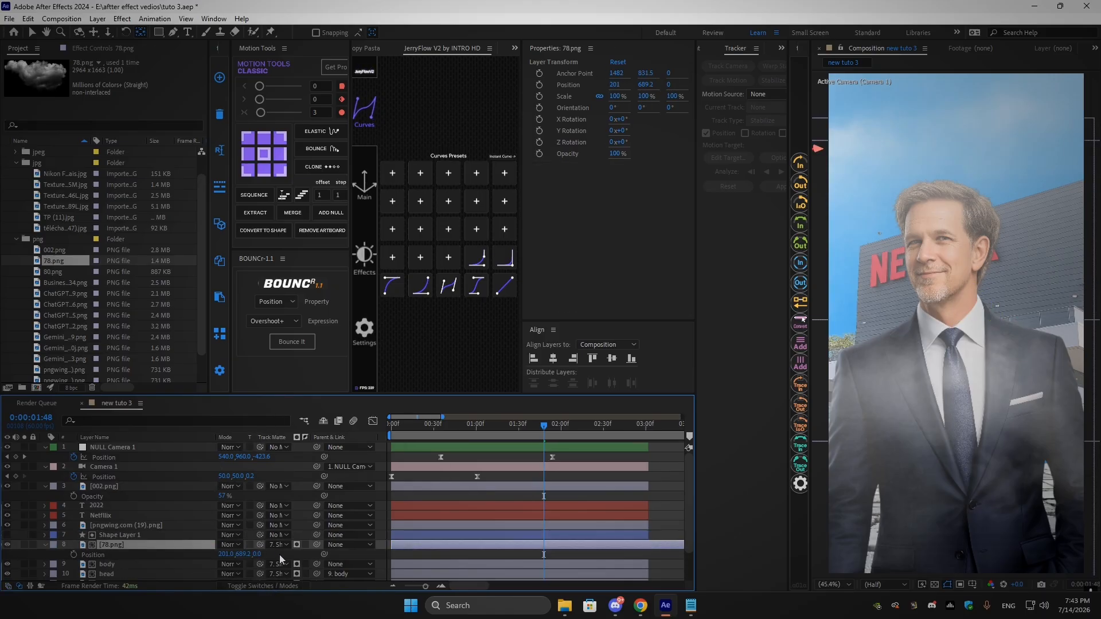
pyautogui.click(263, 555)
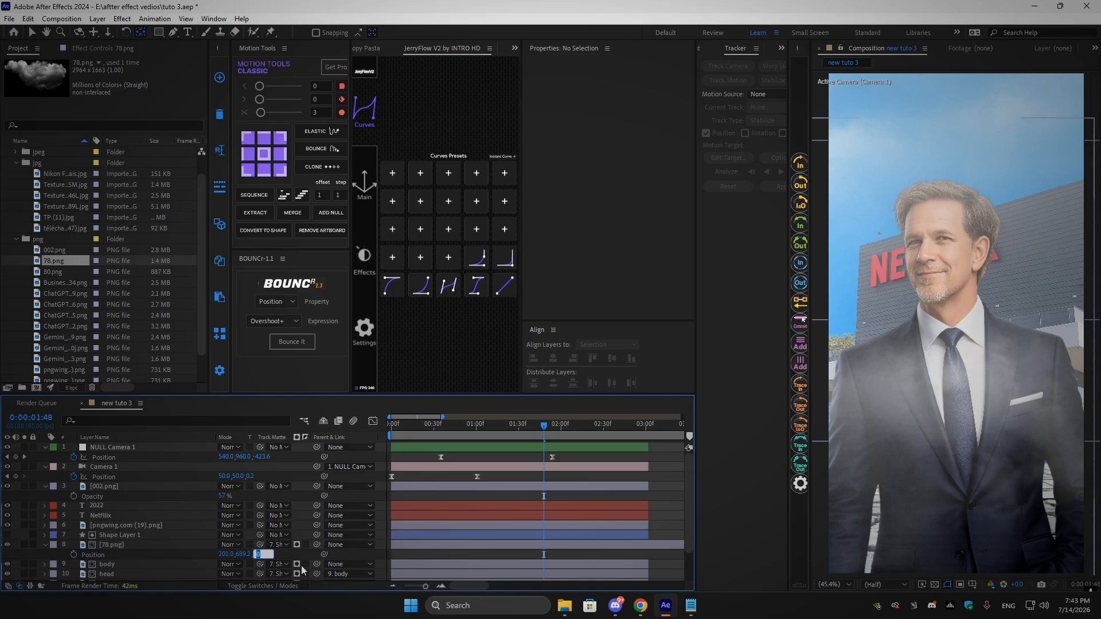
pyautogui.press('Return')
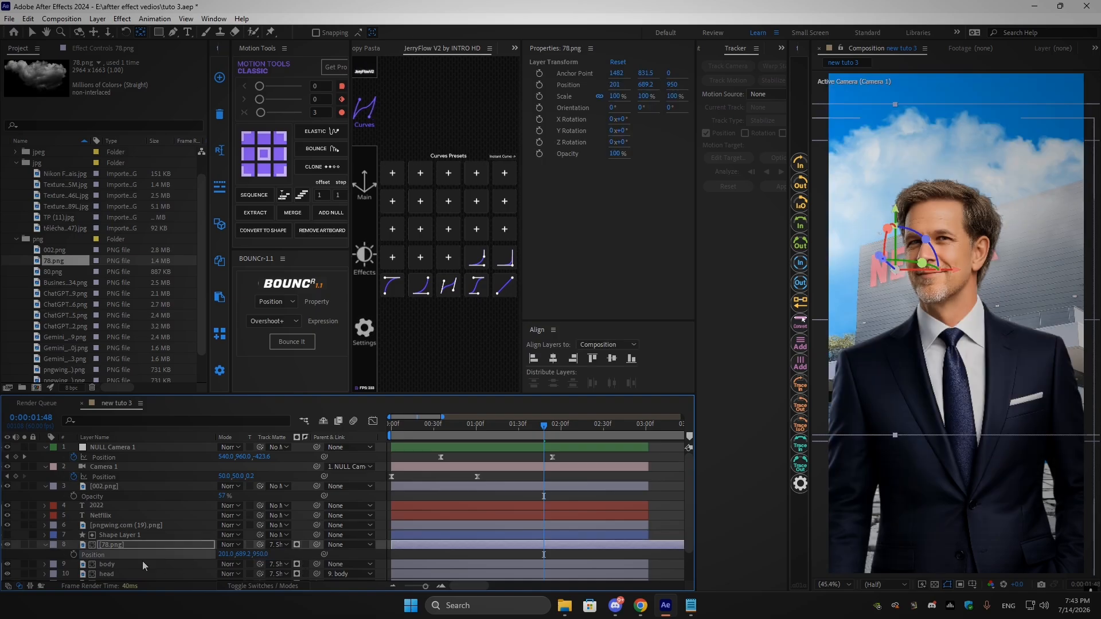
# Scale the 78.png cloud to 45% and move it into the upper-left sky at about X 77.5, Y 21
pyautogui.press('s')
pyautogui.moveTo(263, 556); pyautogui.dragTo(232, 556)
pyautogui.click(32, 32)
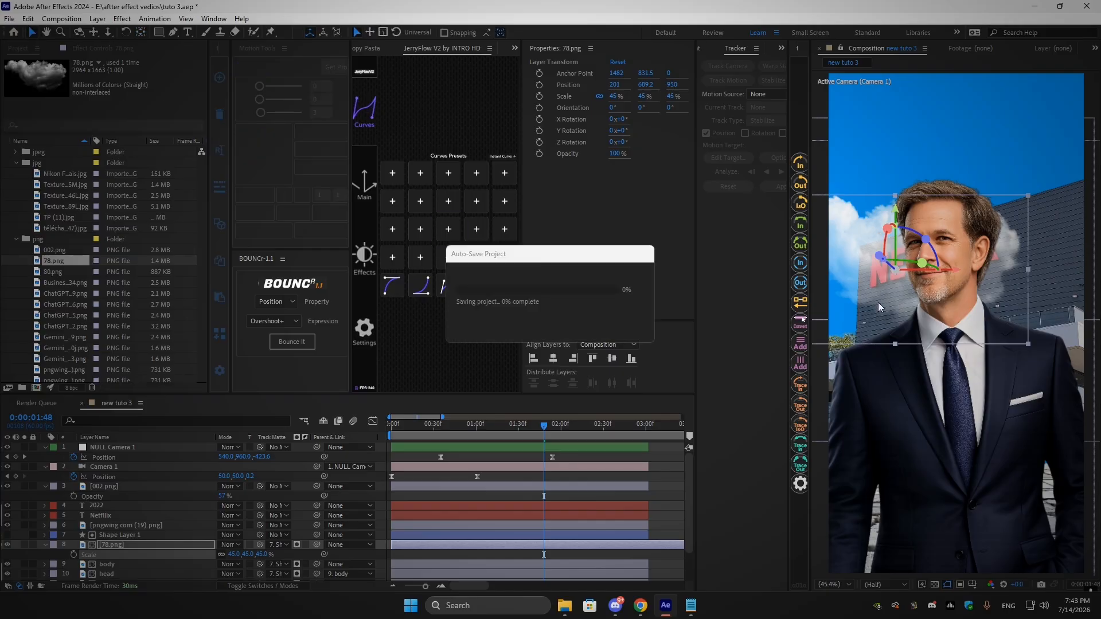
pyautogui.moveTo(862, 278); pyautogui.dragTo(841, 144)
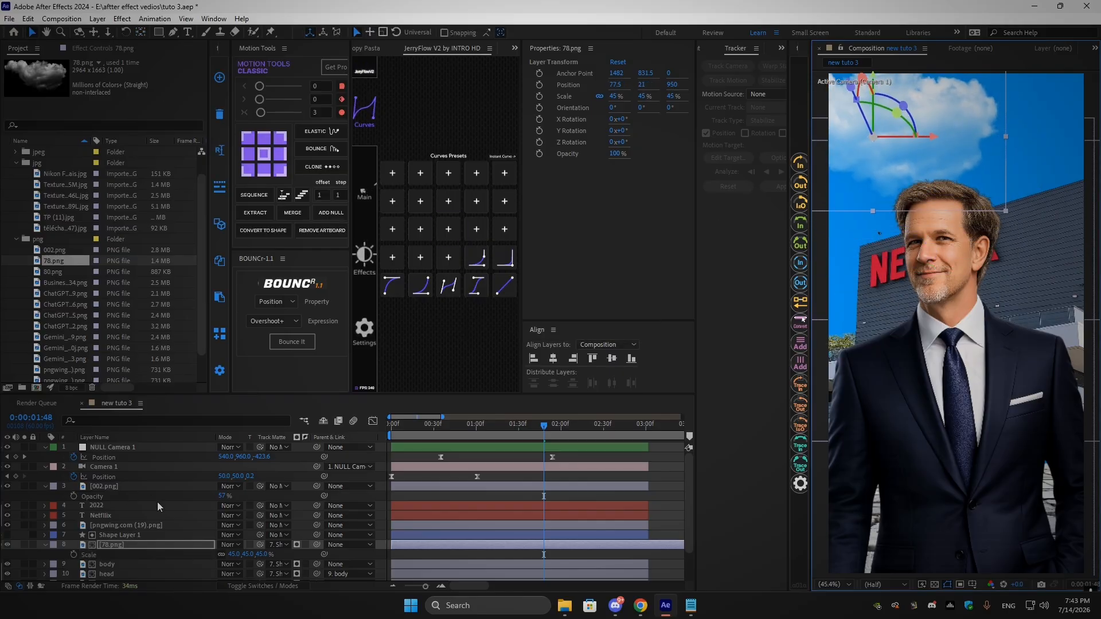
# Duplicate the 78.png cloud layer and move the copy into the upper-right sky at about X 1256, Y -77
pyautogui.hotkey('ctrl', 'd')
pyautogui.moveTo(844, 170); pyautogui.dragTo(1068, 133)
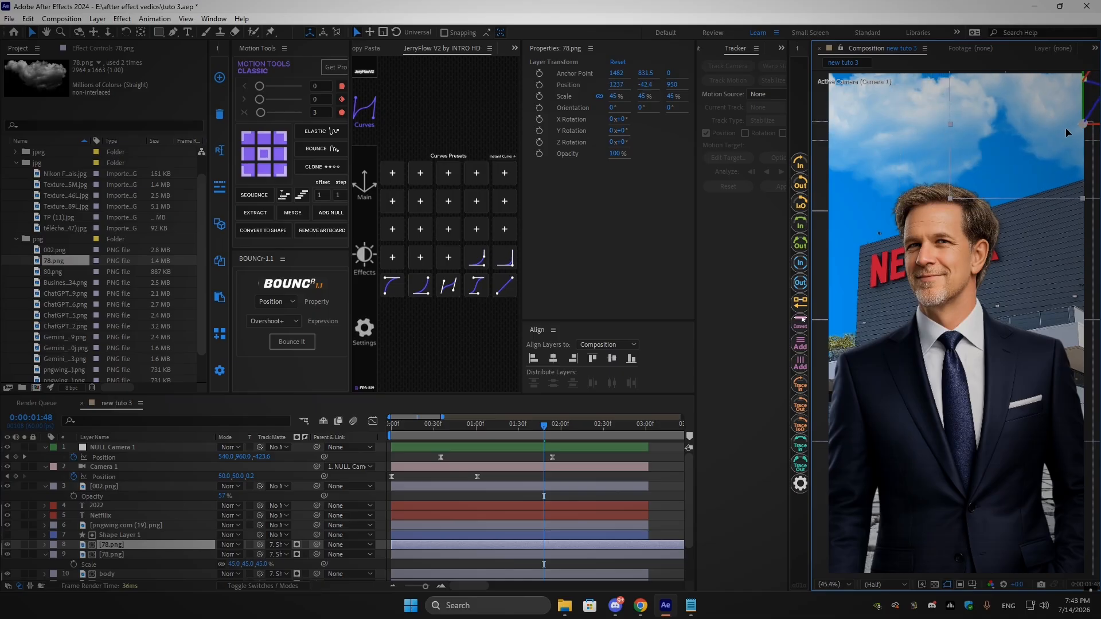
pyautogui.click(858, 154)
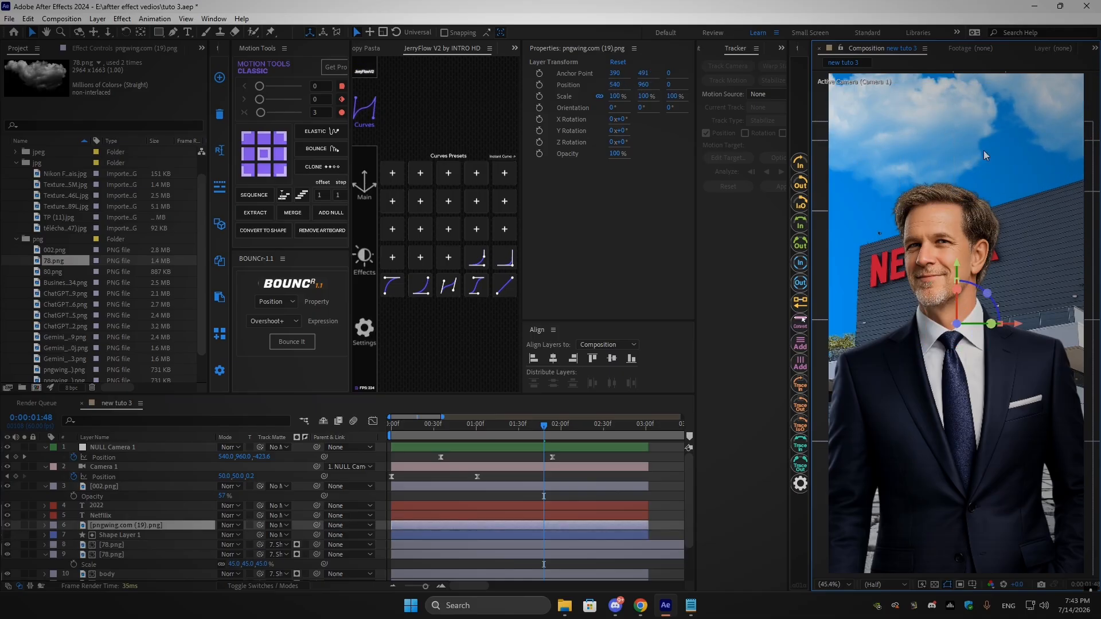
pyautogui.click(115, 546)
pyautogui.click(115, 555)
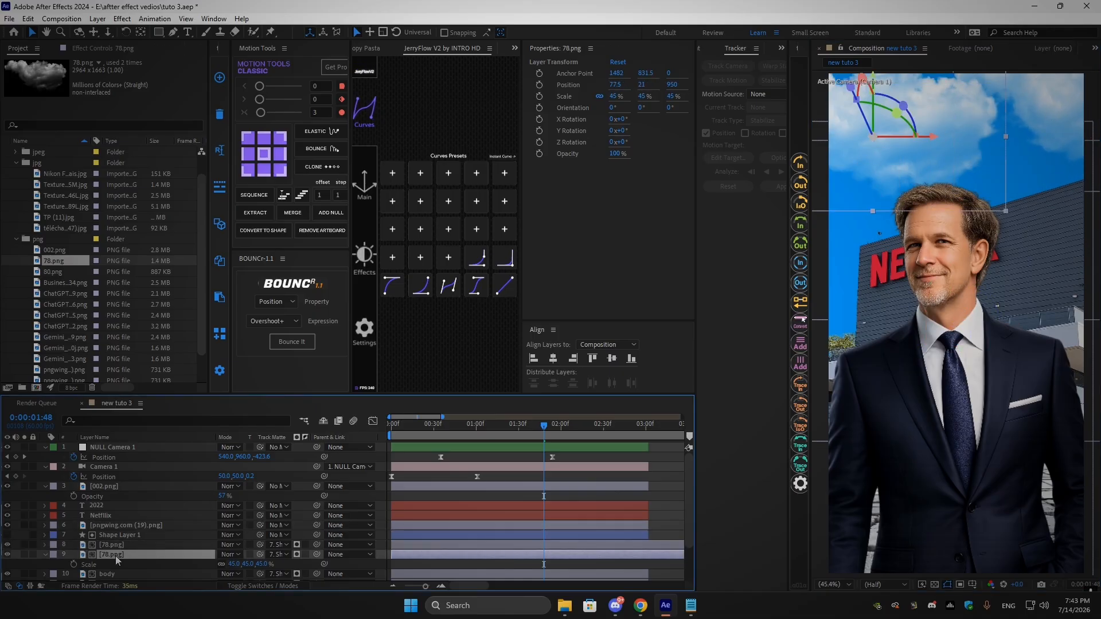
pyautogui.click(116, 545)
# Replace the duplicated cloud's source with 80.png and reposition it at about X 1344.7, Y -169.1
pyautogui.click(74, 271)
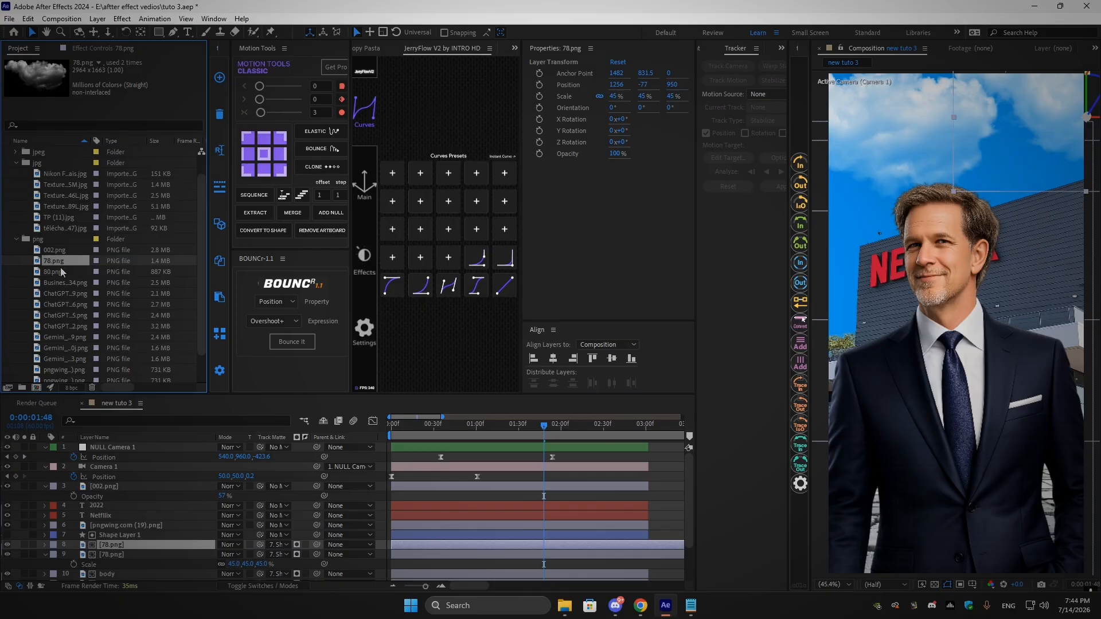
pyautogui.click(61, 270)
pyautogui.moveTo(56, 274); pyautogui.dragTo(113, 545)
pyautogui.moveTo(1021, 133); pyautogui.dragTo(1037, 115)
# Check the clouds during the camera move and trim the 80.png and 78.png layers to end with the other layers
pyautogui.moveTo(477, 440); pyautogui.dragTo(527, 438)
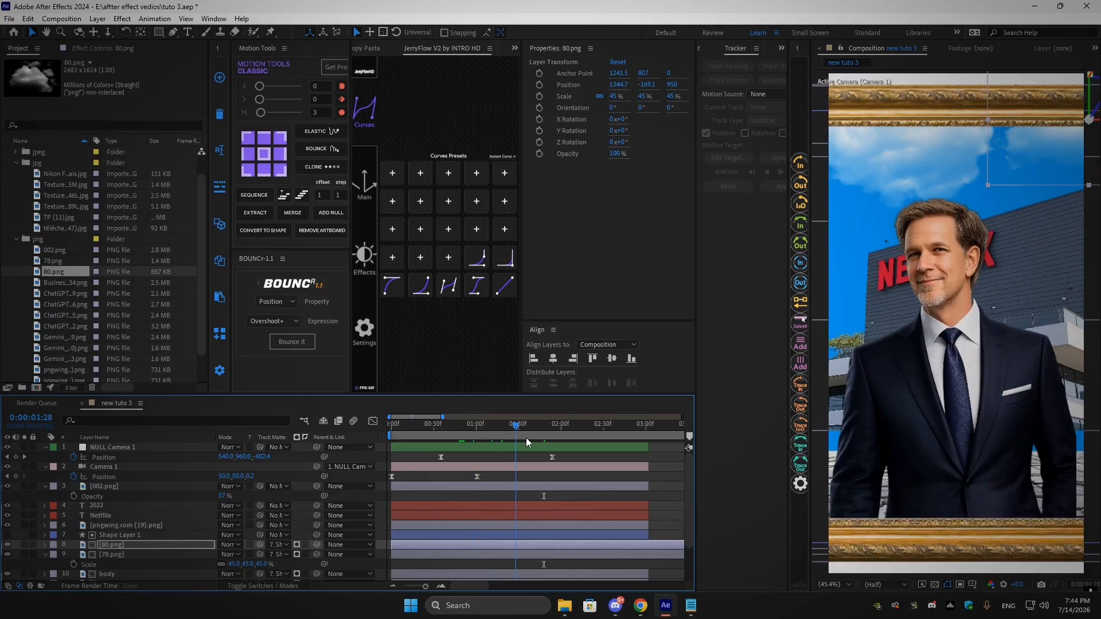
pyautogui.click(567, 554)
pyautogui.click(569, 547)
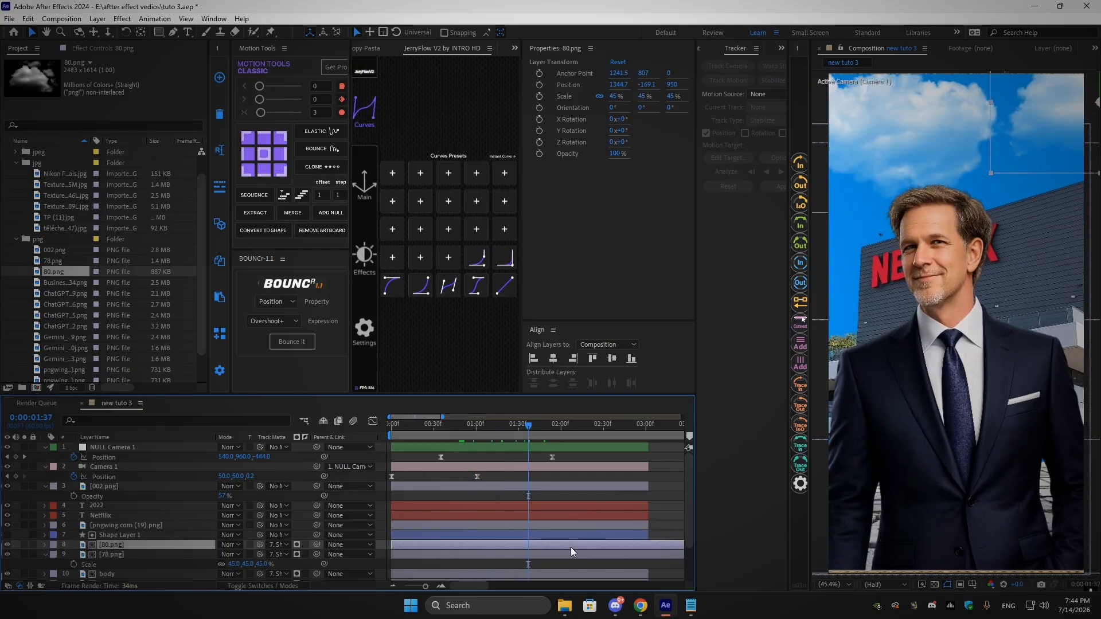
pyautogui.click(572, 555)
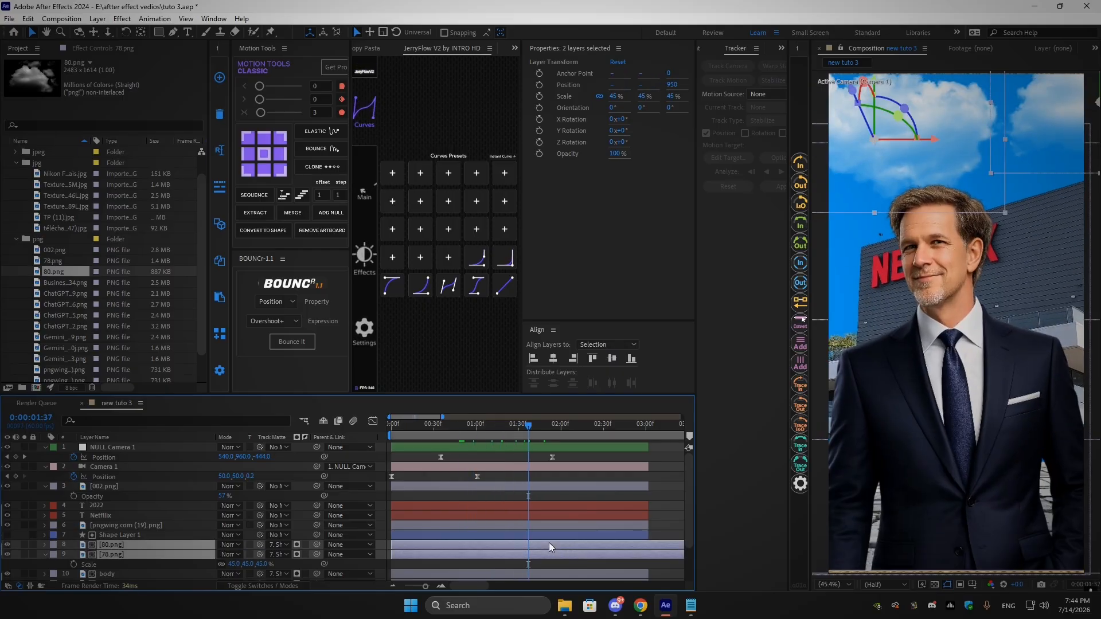
pyautogui.keyDown('shift'); pyautogui.click(549, 543); pyautogui.keyUp('shift')
pyautogui.hotkey('alt', ']')
pyautogui.moveTo(535, 543); pyautogui.dragTo(647, 558)
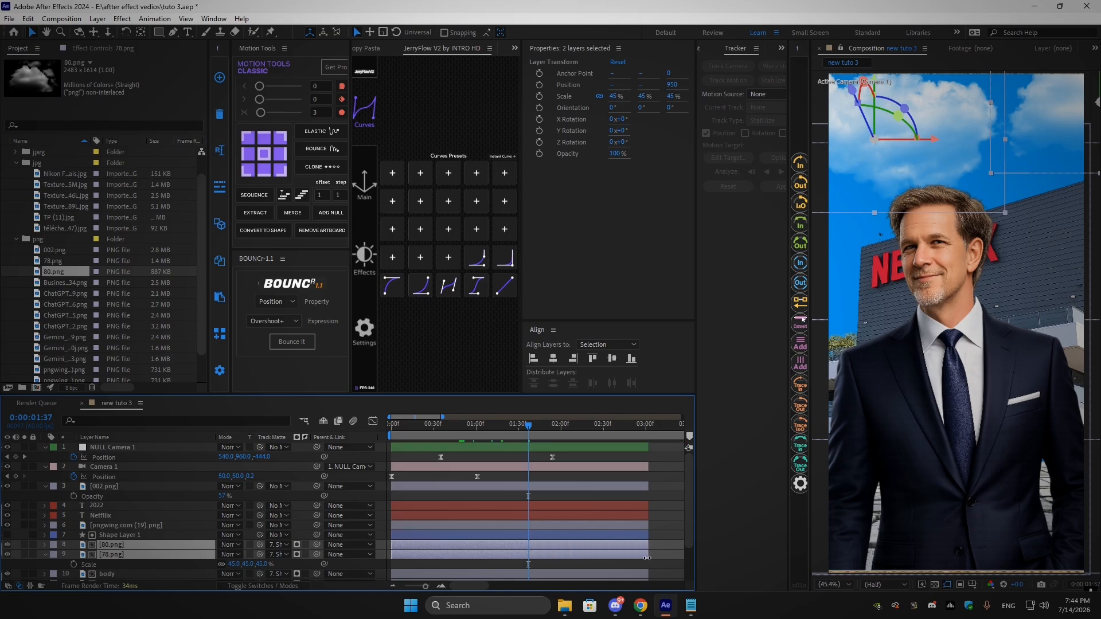
# Preview the clouds from the start of the composition and collapse the lower cloud layer's properties
pyautogui.press('Home')
pyautogui.press('space')
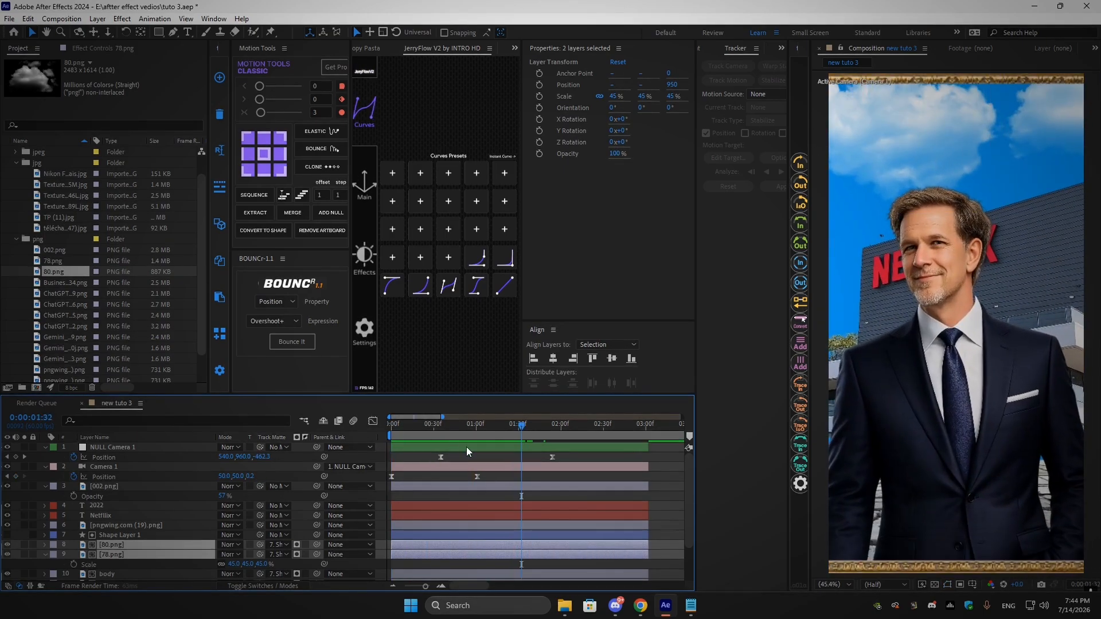
pyautogui.press('space')
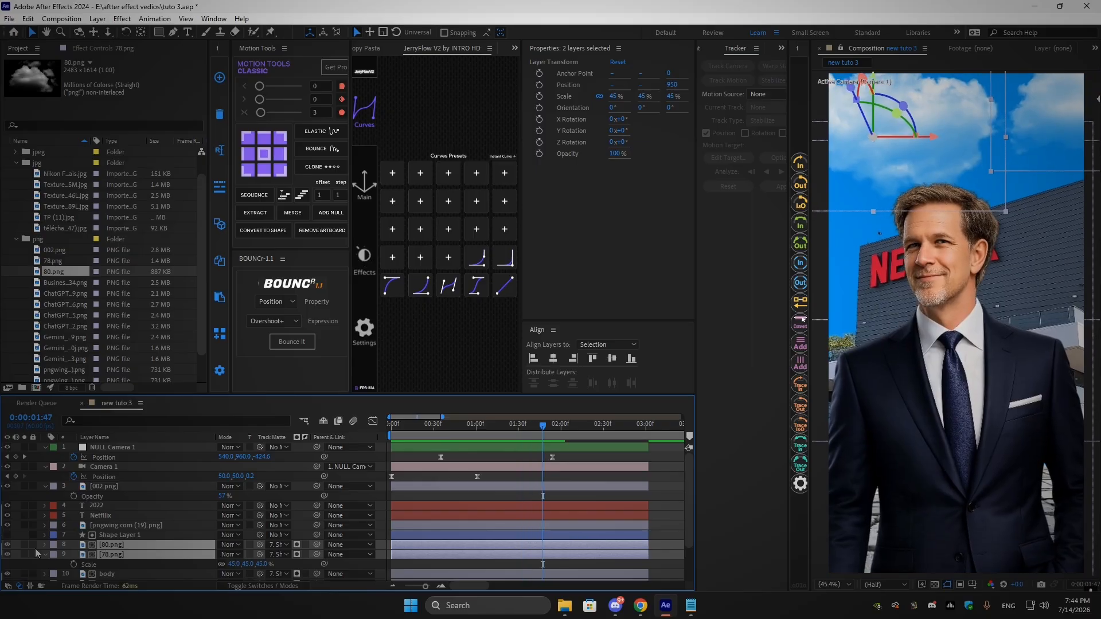
pyautogui.click(44, 555)
# Hide and show the pavement layer and the ChatGPT building image layer in turn to identify each one
pyautogui.scroll(-3, 75, 548)
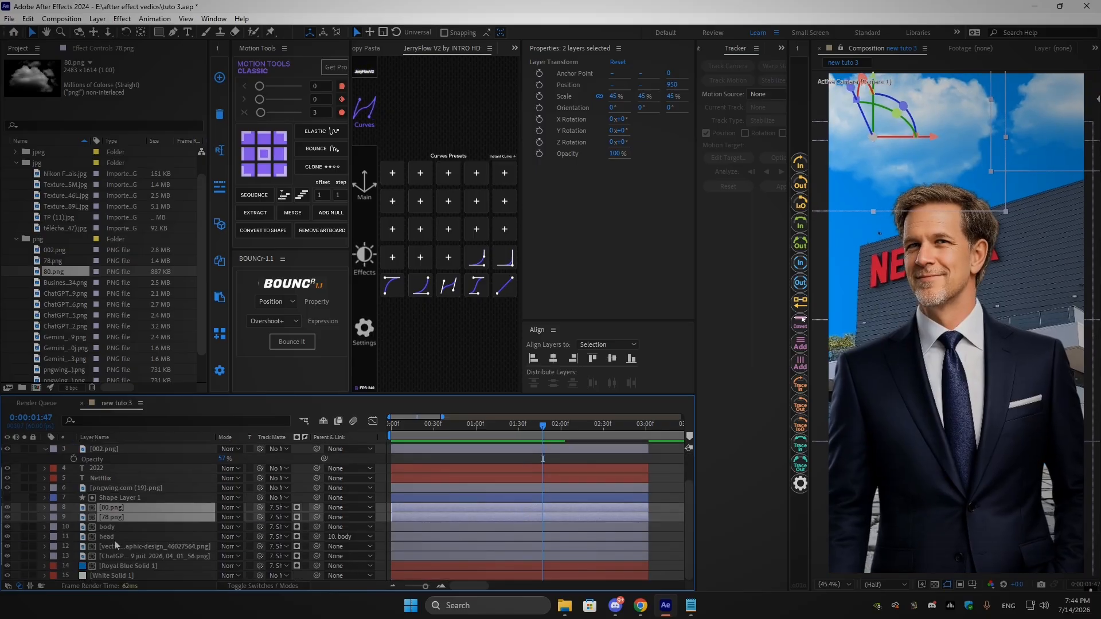
pyautogui.click(109, 547)
pyautogui.click(8, 547)
pyautogui.click(8, 548)
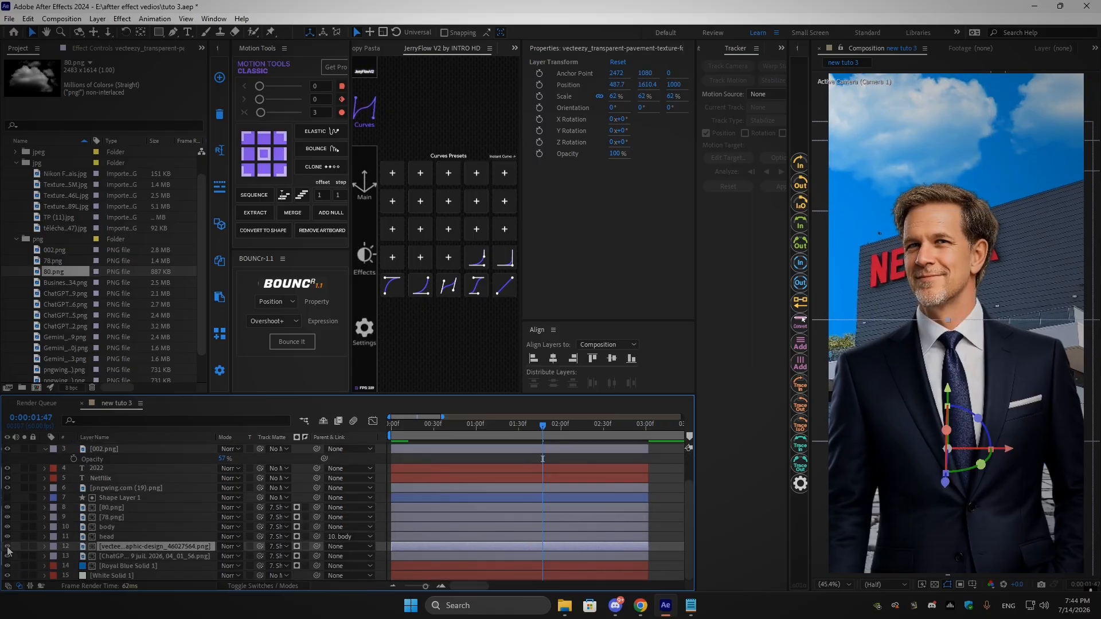
pyautogui.click(118, 557)
pyautogui.click(8, 556)
pyautogui.click(7, 556)
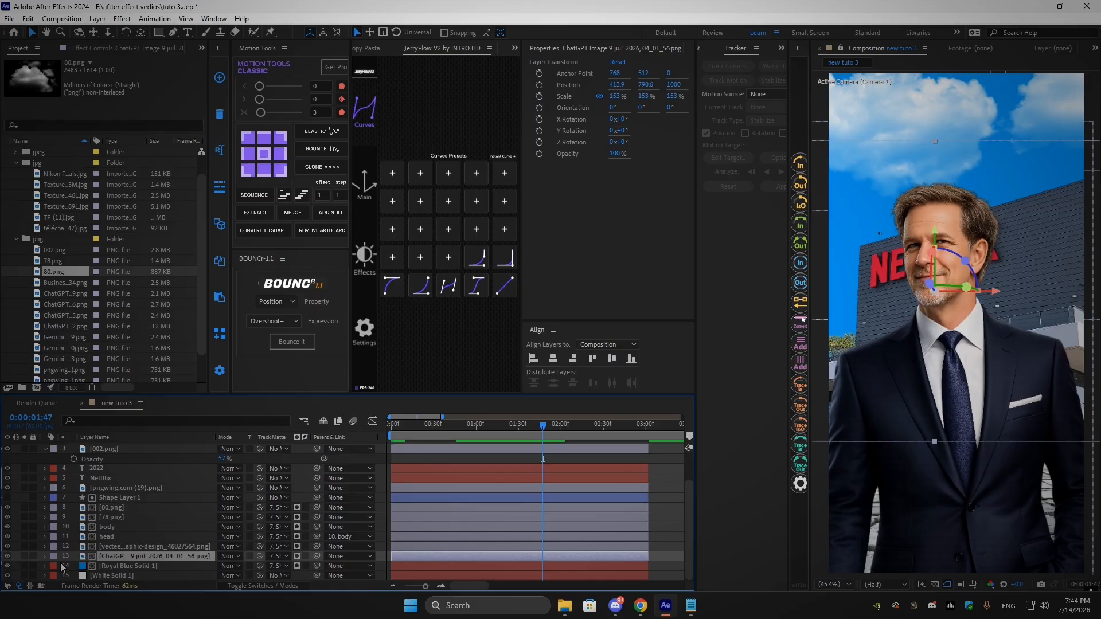
# Add the expression wiggle(2,5) to the Position of the ChatGPT building image layer
pyautogui.press('p')
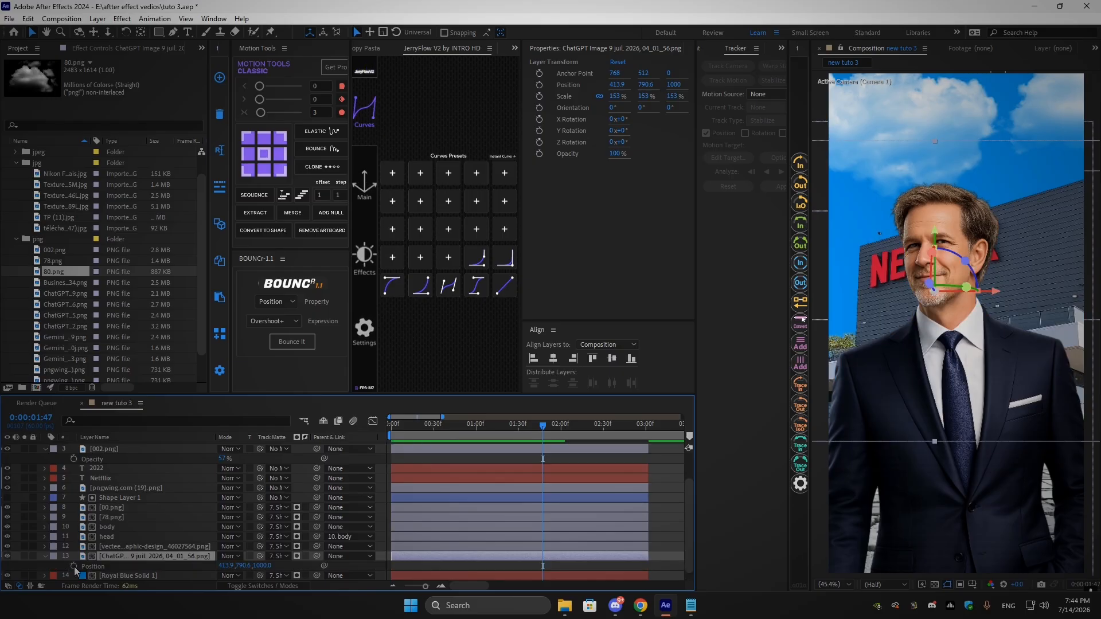
pyautogui.keyDown('alt'); pyautogui.click(74, 567); pyautogui.keyUp('alt')
pyautogui.write('wig')
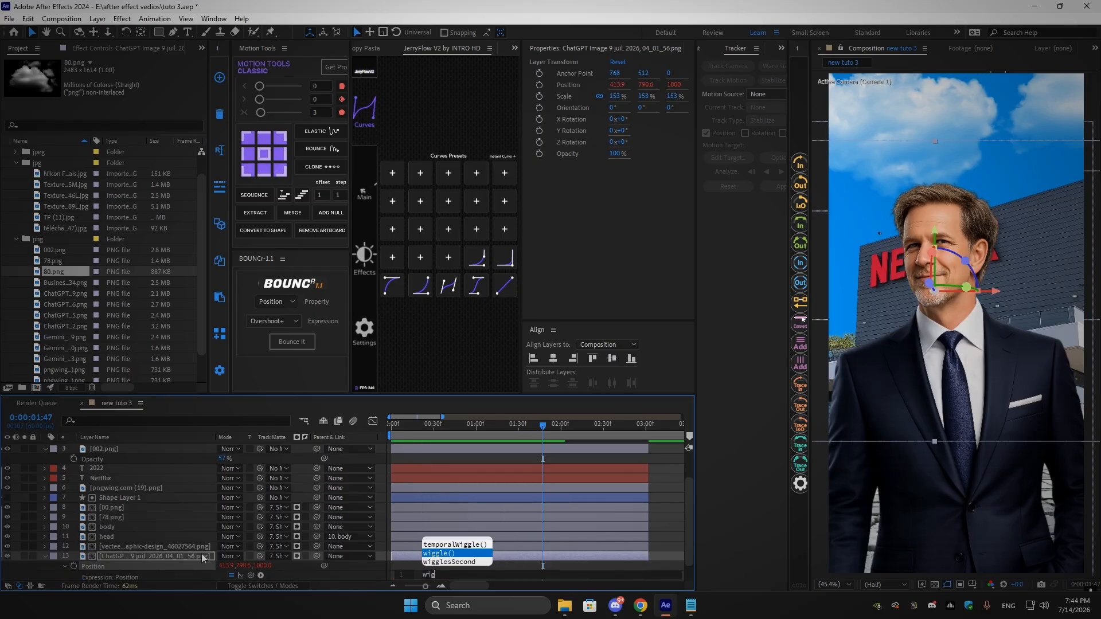
pyautogui.write('g')
pyautogui.press('Return')
pyautogui.write('2,')
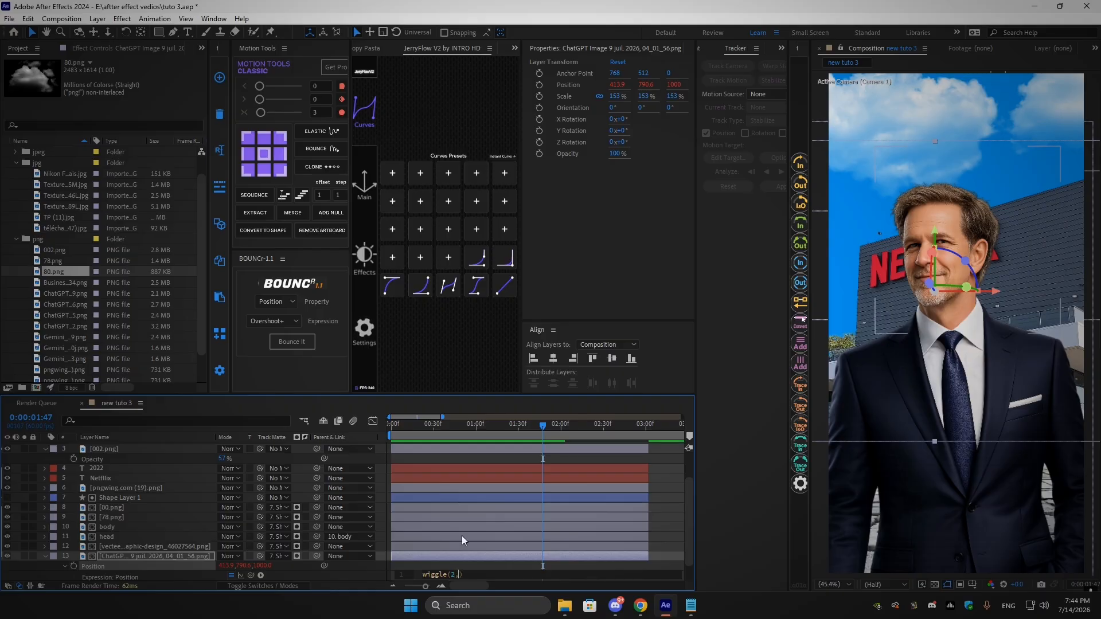
pyautogui.write('5')
pyautogui.click(486, 565)
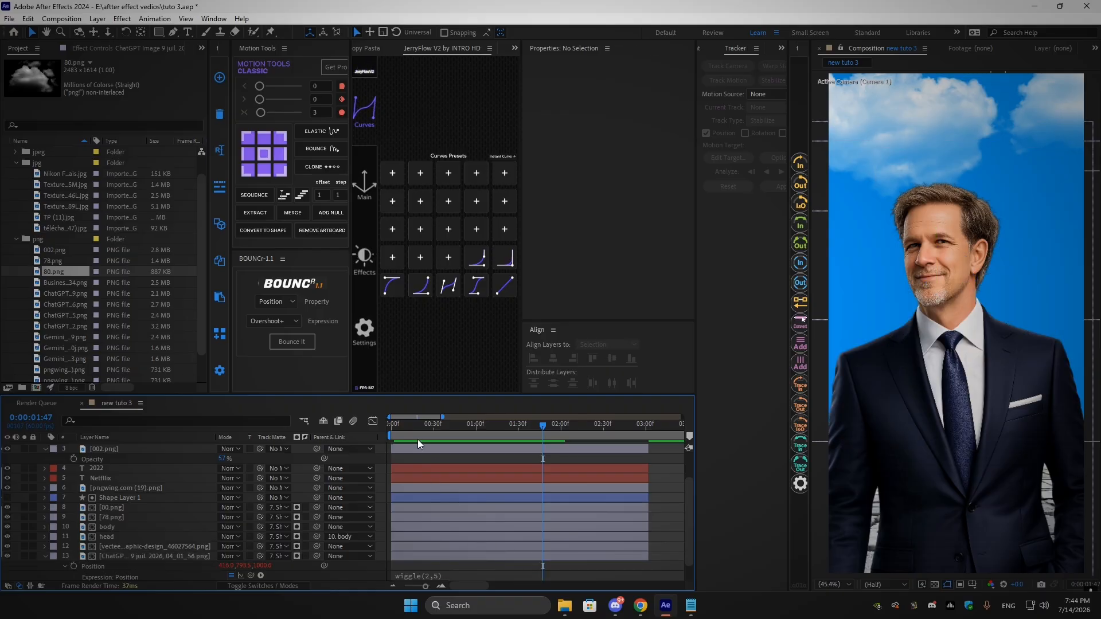
# Scrub through the building's wiggle and set the building image layer's Z Position to about 900
pyautogui.moveTo(411, 427); pyautogui.dragTo(534, 439)
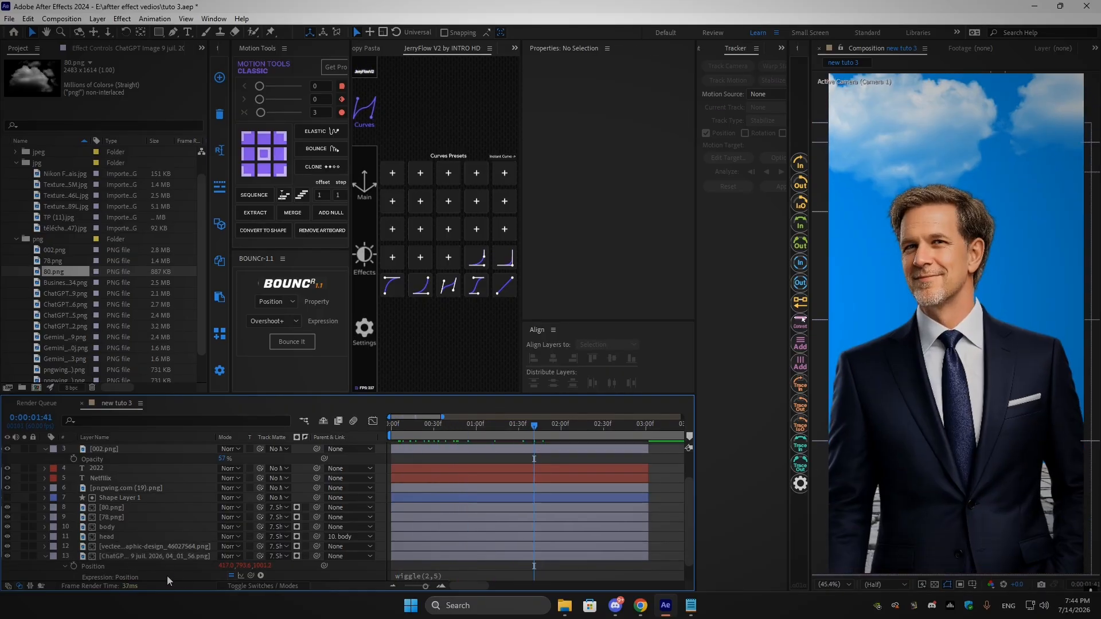
pyautogui.click(154, 556)
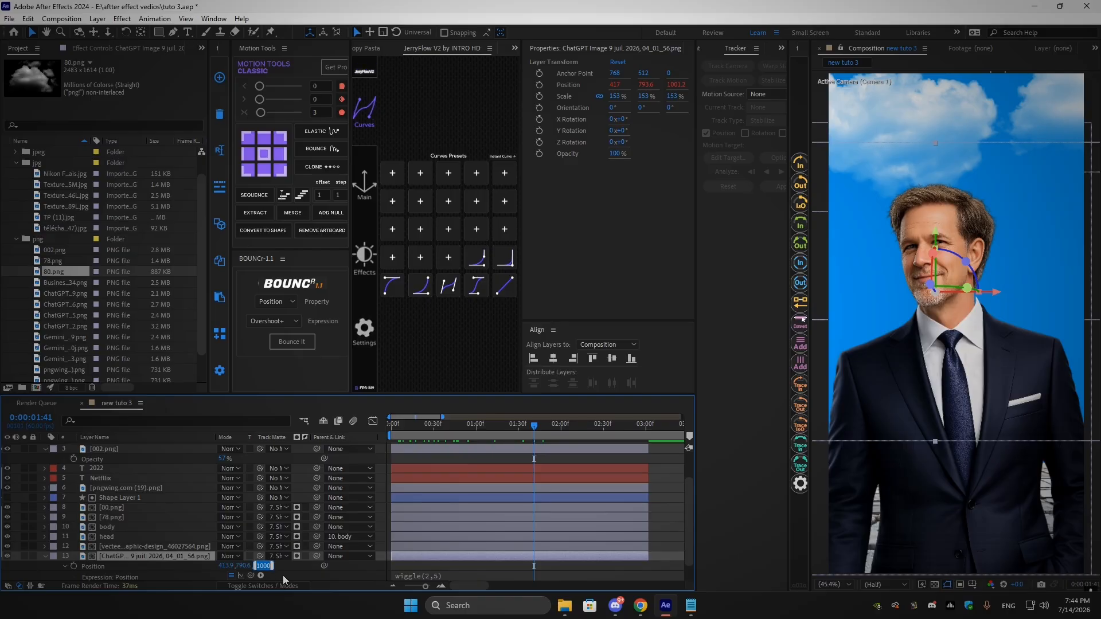
pyautogui.press('Return')
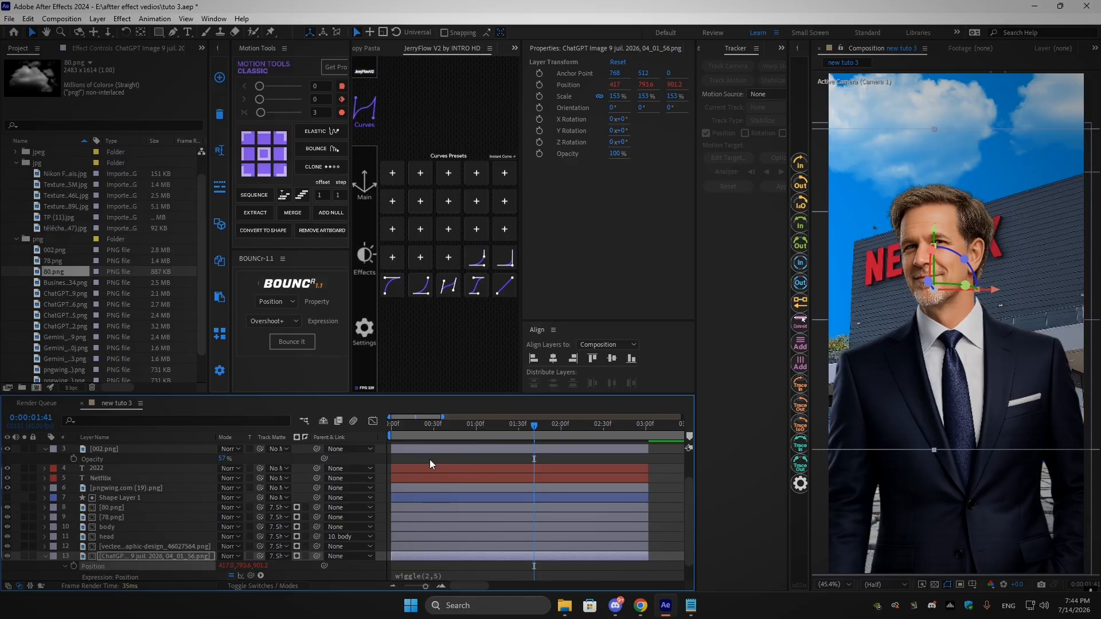
# Scrub and play back the full animation from the start, and collapse the building image layer's properties
pyautogui.moveTo(408, 429); pyautogui.dragTo(522, 435)
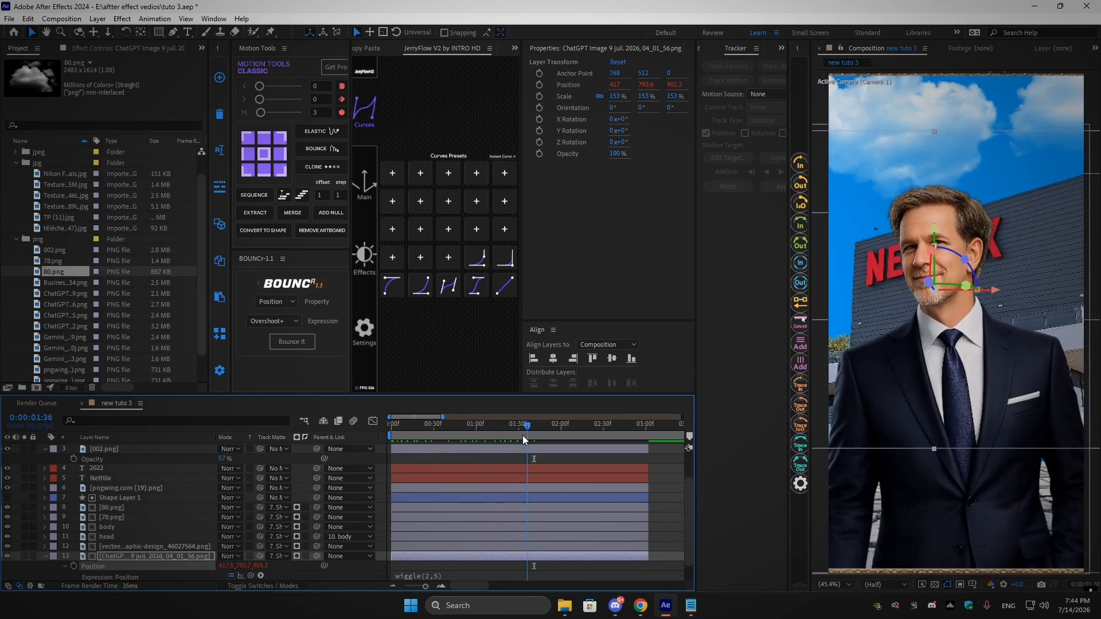
pyautogui.press('space')
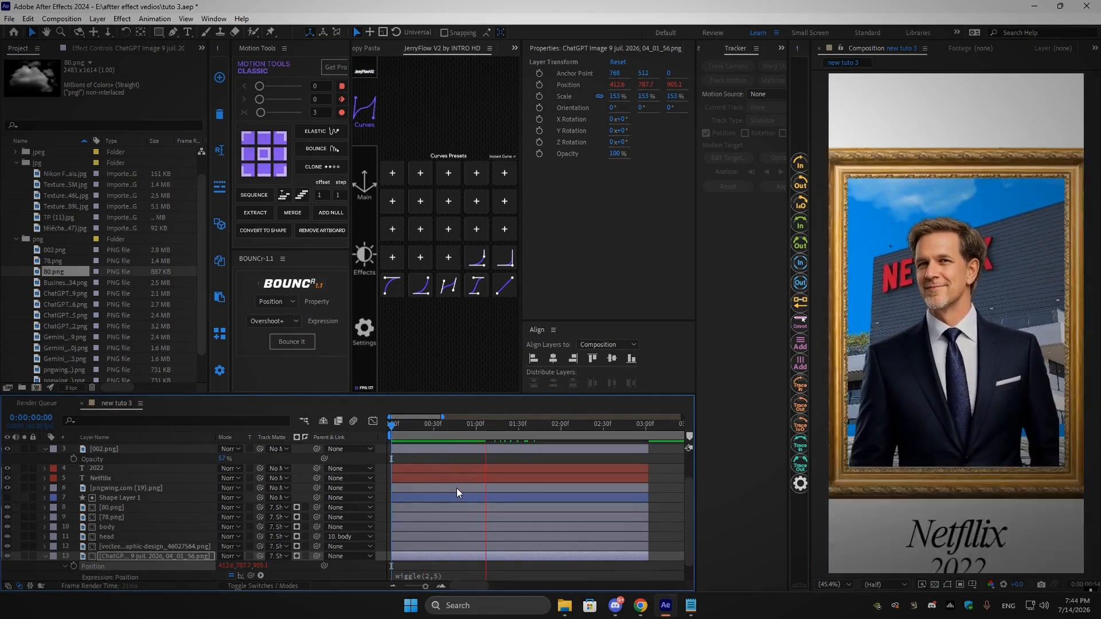
pyautogui.press('space')
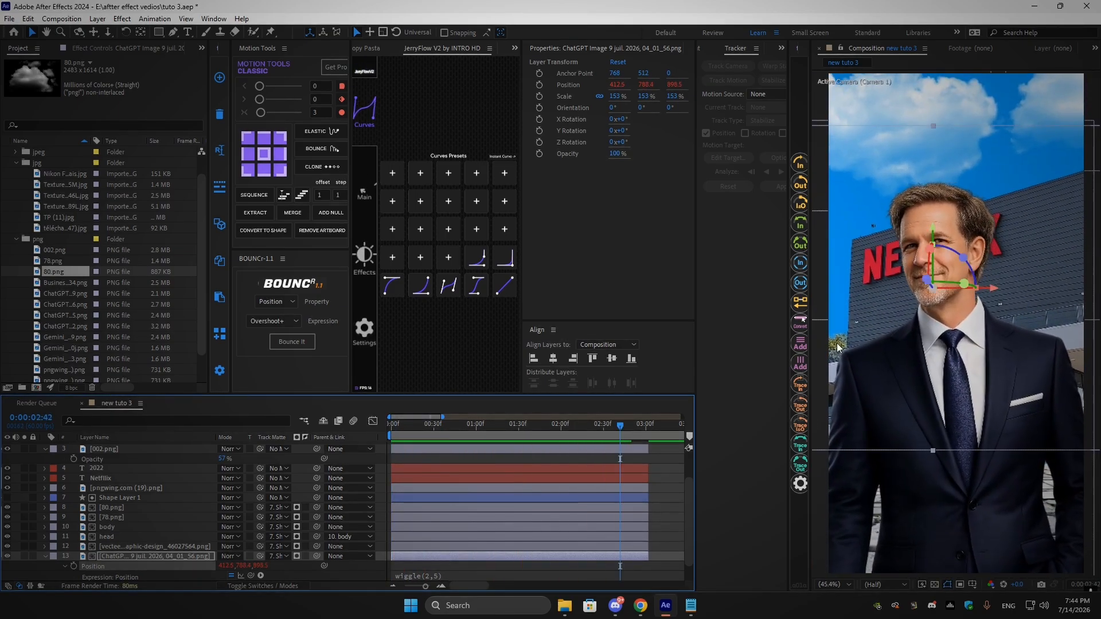
pyautogui.press('space')
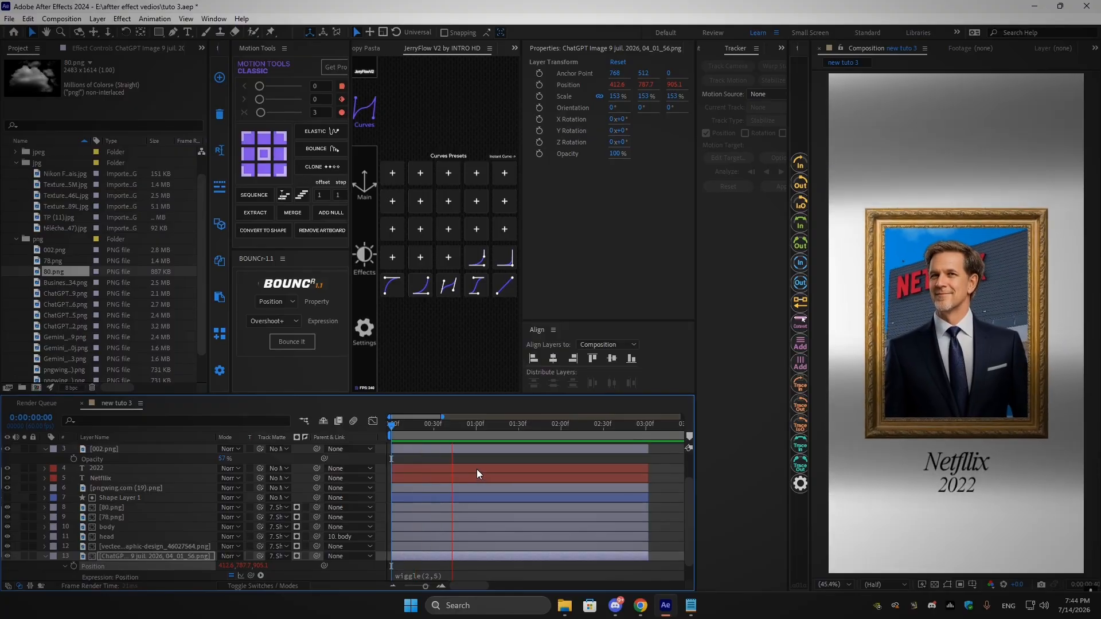
pyautogui.press('space')
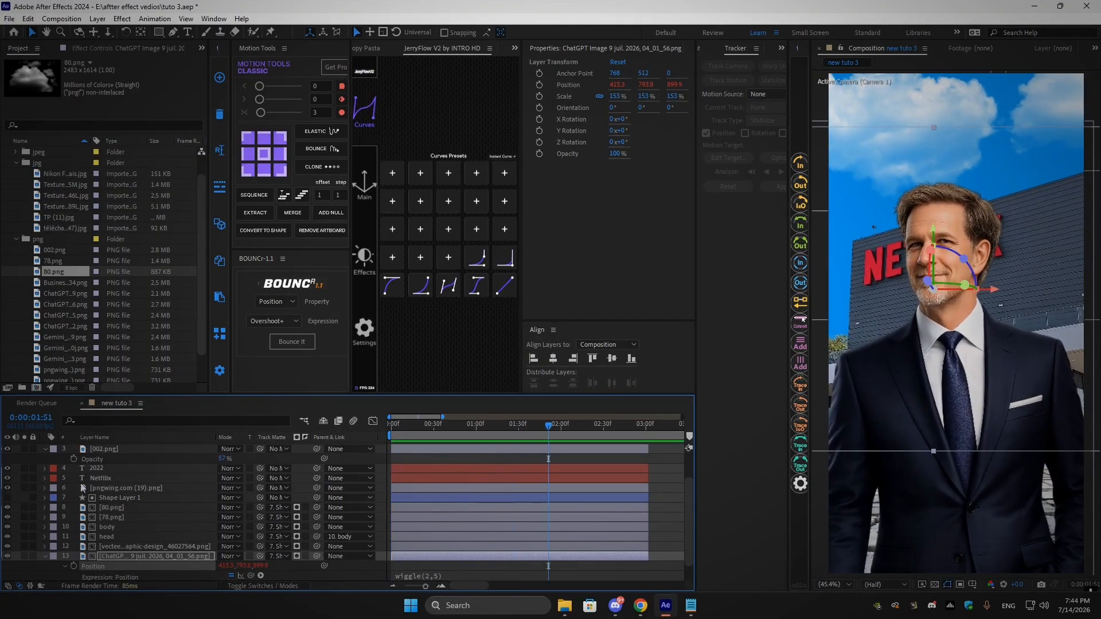
pyautogui.click(45, 556)
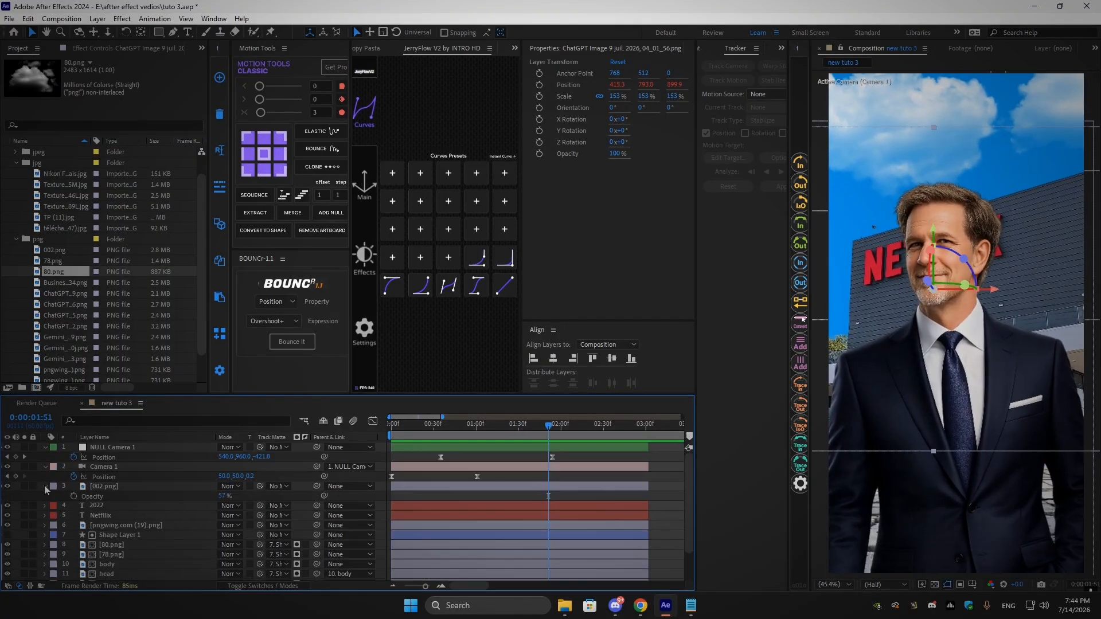
# Collapse the properties of the 002.png, Camera 1 and NULL Camera 1 layers, and play back the animation
pyautogui.click(44, 486)
pyautogui.click(46, 467)
pyautogui.click(45, 448)
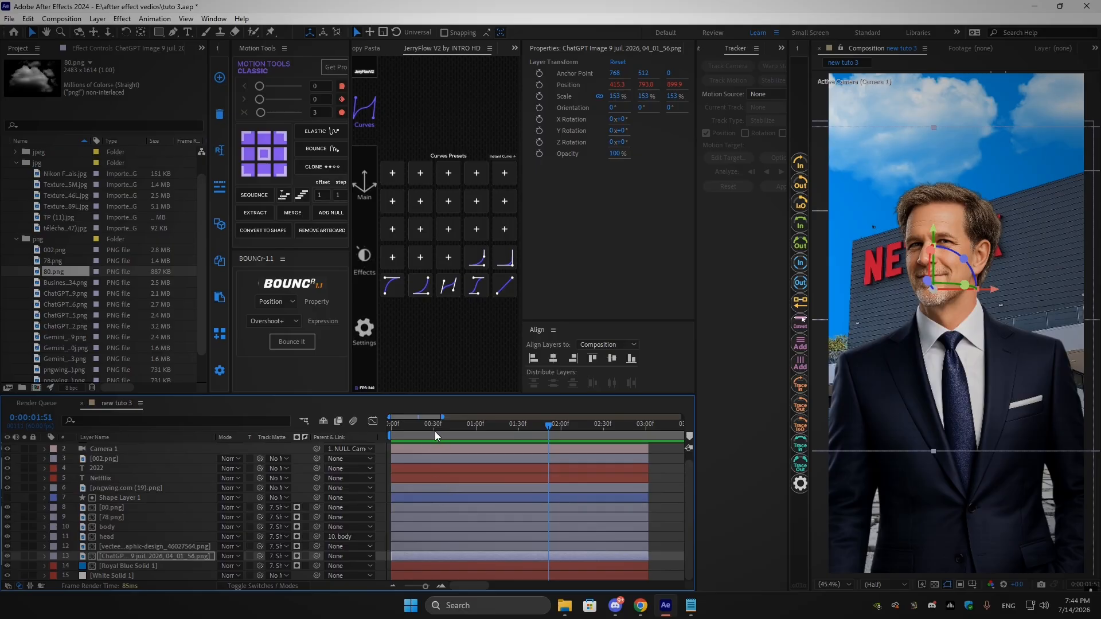
pyautogui.press('space')
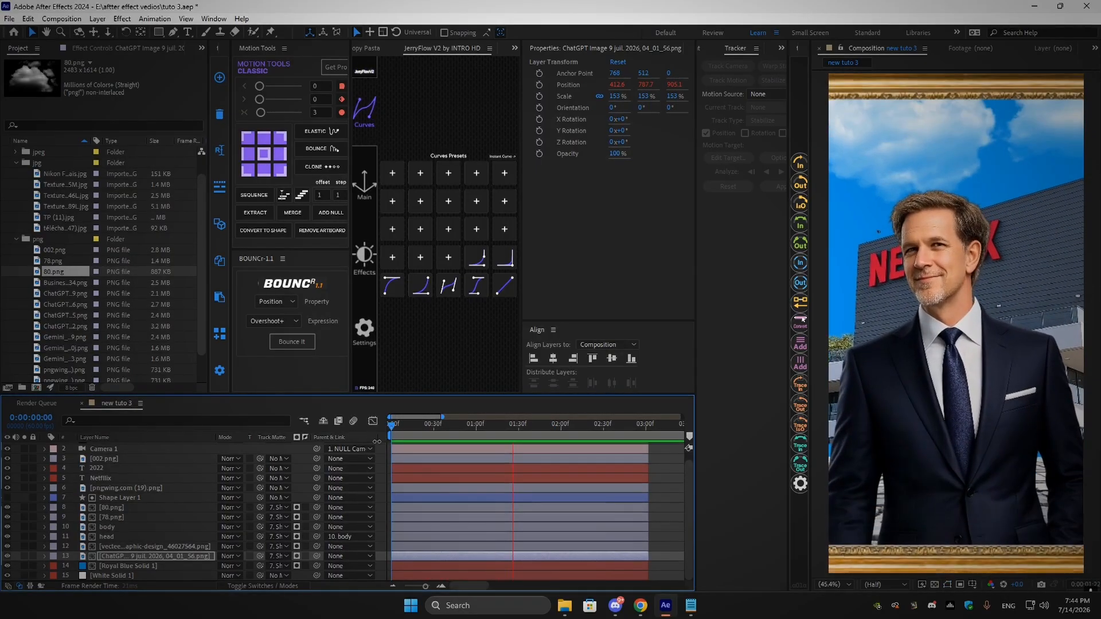
pyautogui.press('space')
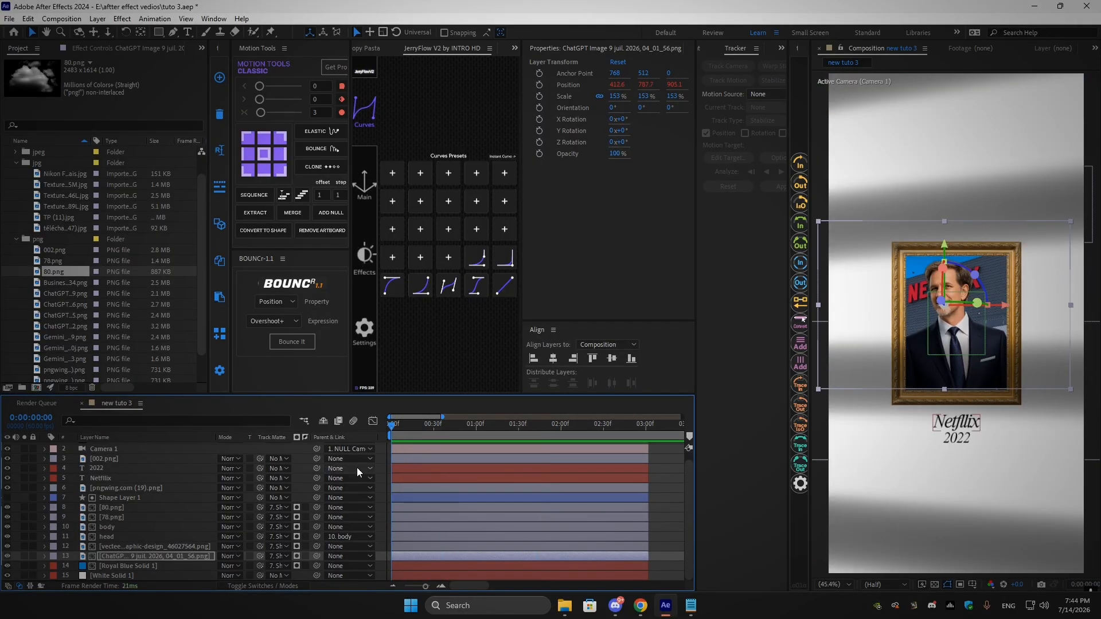
# Add a Position keyframe to the 002.png layer and move it to 0:00:01:01, aligned with Camera 1's second Position keyframe
pyautogui.scroll(1, 114, 473)
pyautogui.click(102, 460)
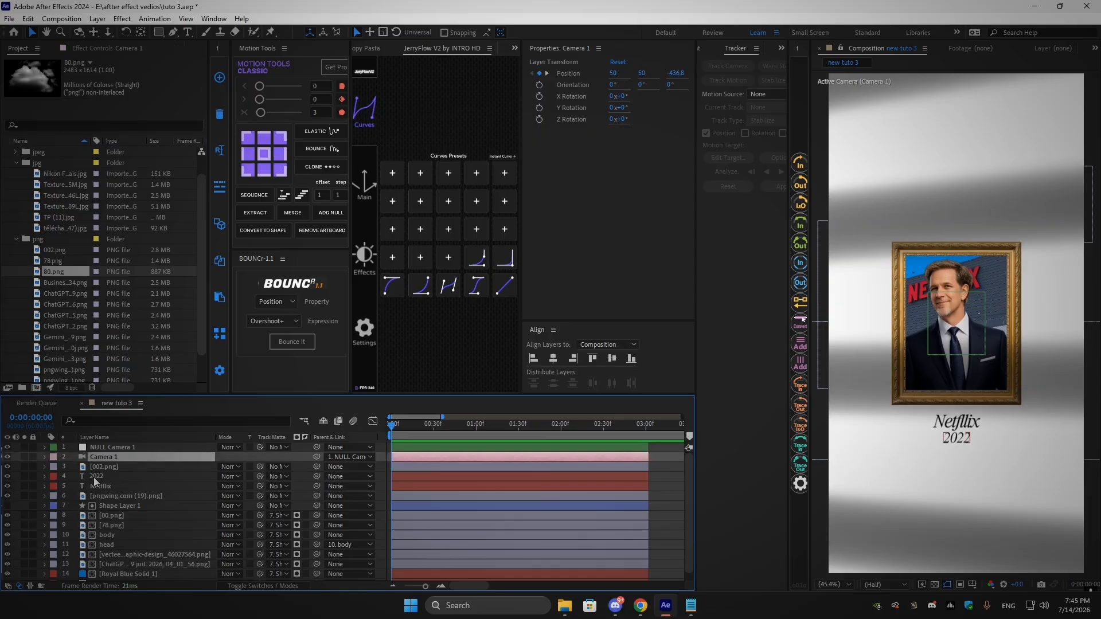
pyautogui.click(98, 469)
pyautogui.press('p')
pyautogui.click(74, 476)
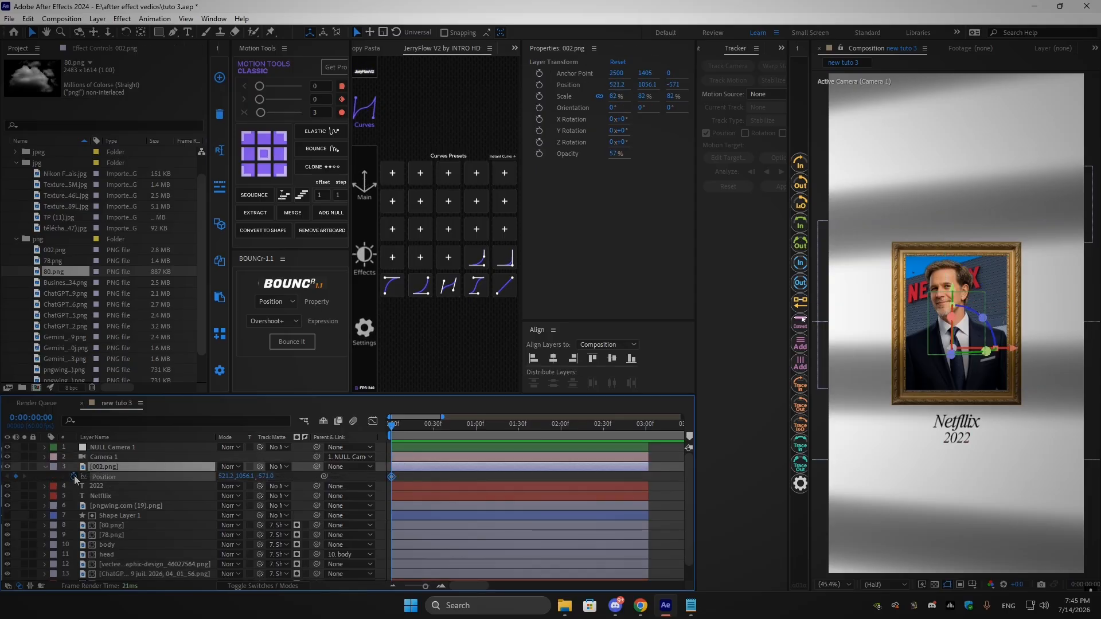
pyautogui.click(409, 459)
pyautogui.press('u')
pyautogui.moveTo(396, 427); pyautogui.dragTo(473, 445)
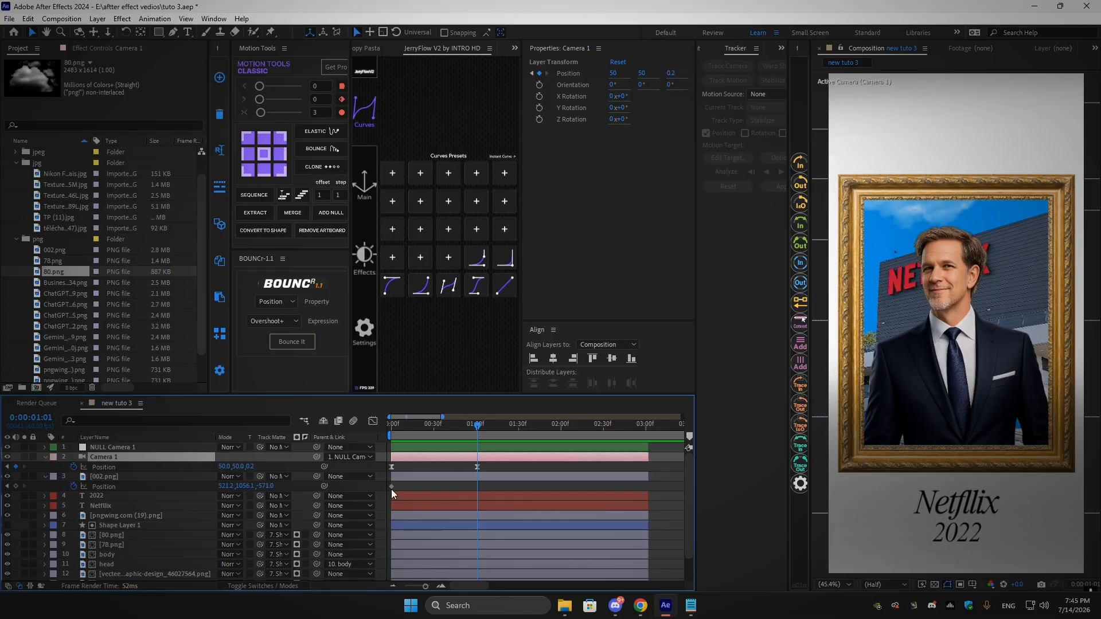
pyautogui.moveTo(393, 488); pyautogui.dragTo(479, 489)
# Add a Scale keyframe to the 002.png layer and align it with the layer's Position keyframe at 0:00:01:01
pyautogui.click(390, 426)
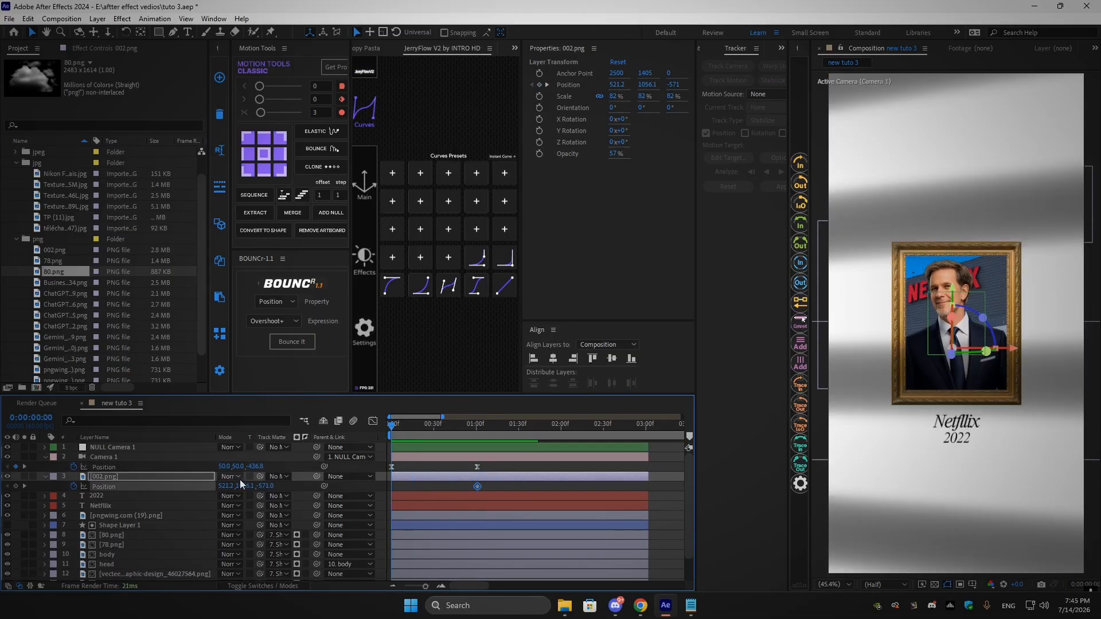
pyautogui.moveTo(241, 485); pyautogui.dragTo(422, 487)
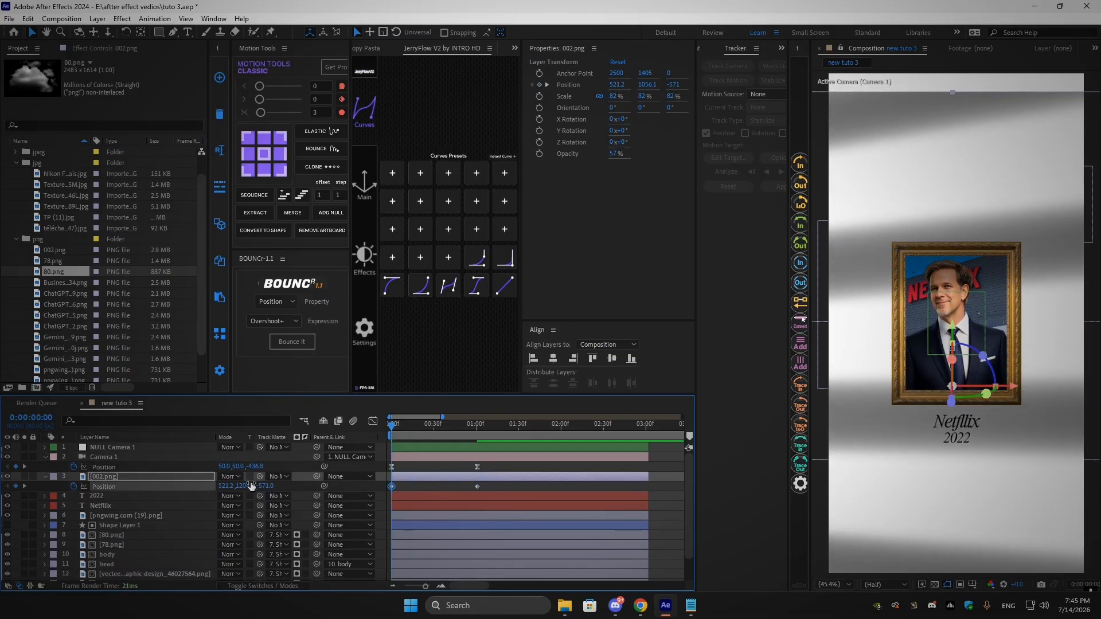
pyautogui.hotkey('ctrl', 'z')
pyautogui.click(112, 478)
pyautogui.hotkey('shift', 's')
pyautogui.click(72, 497)
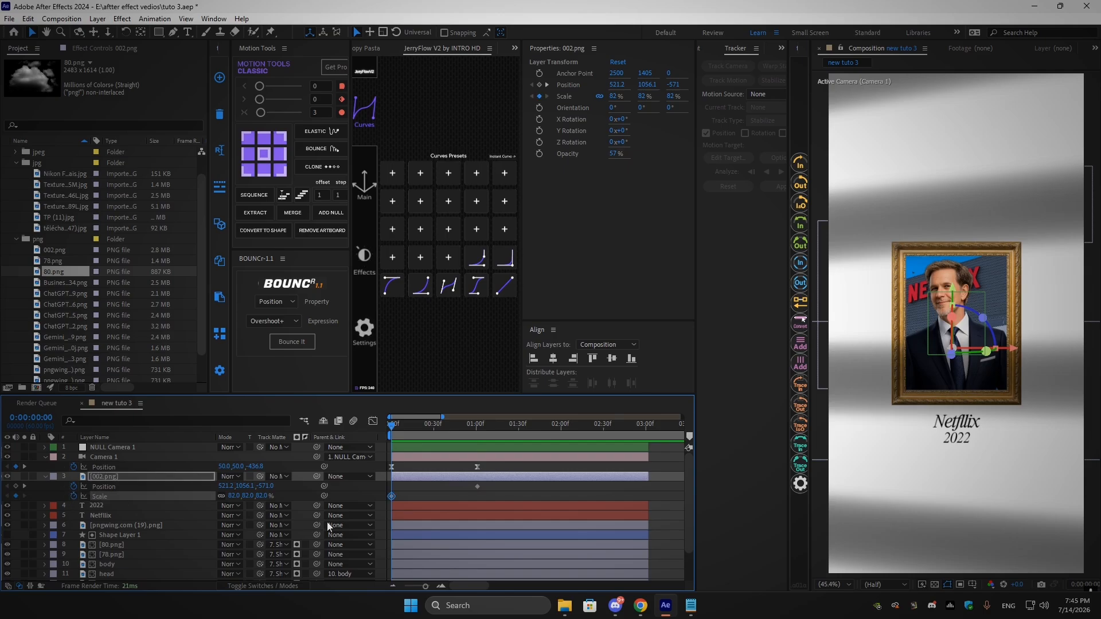
pyautogui.moveTo(392, 496); pyautogui.dragTo(450, 496)
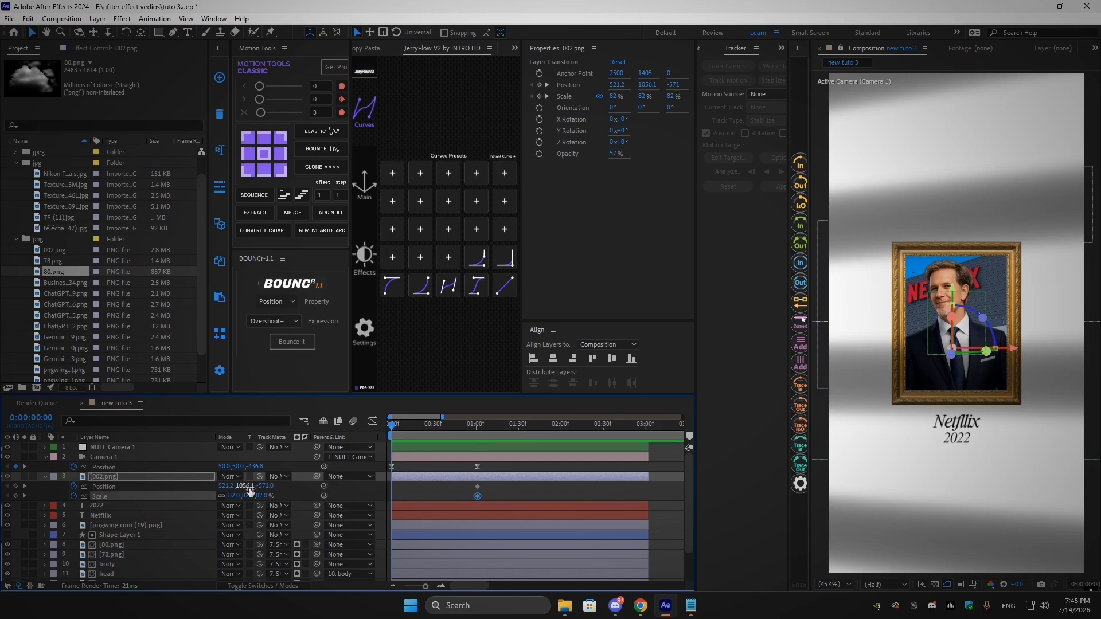
# At the composition start, set 002.png's Y Position to 681.1 and Scale to 107%, and apply Easy Ease to its keyframes
pyautogui.moveTo(250, 492); pyautogui.dragTo(203, 522)
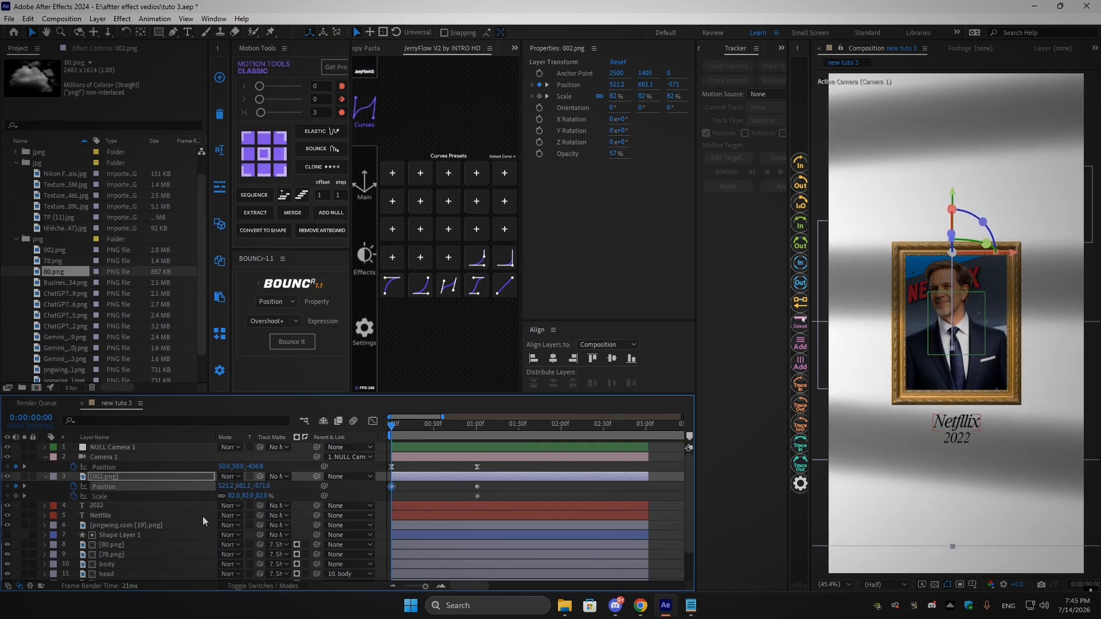
pyautogui.moveTo(258, 499); pyautogui.dragTo(273, 498)
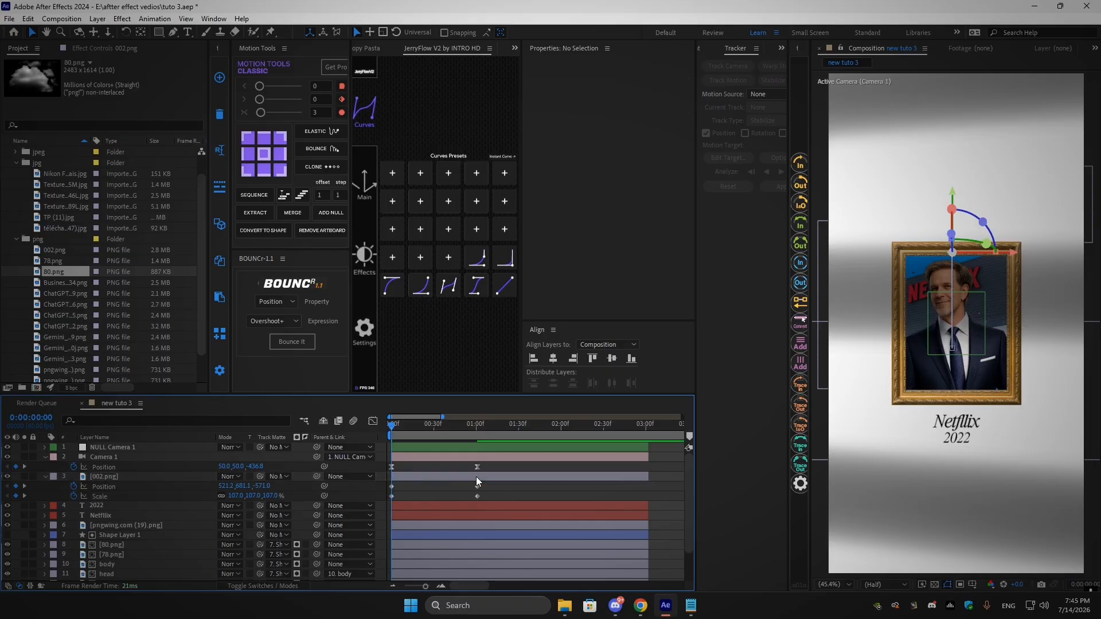
pyautogui.press('F9')
pyautogui.click(652, 490)
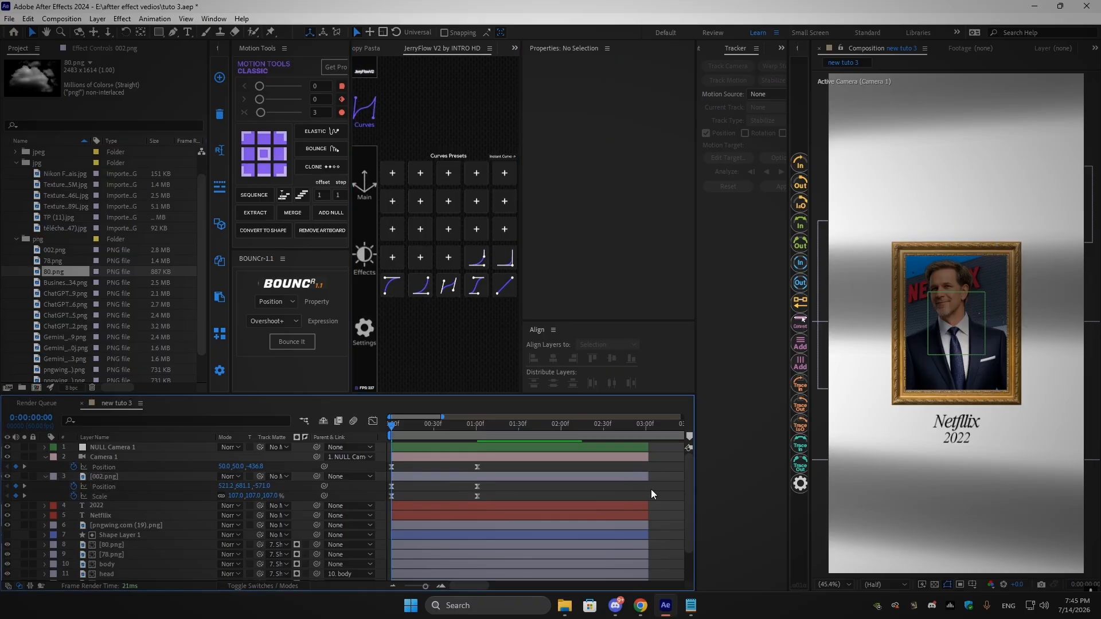
# Preview the shadow overlay's motion and add a third Position keyframe to the 002.png layer at about 1:30
pyautogui.press('space')
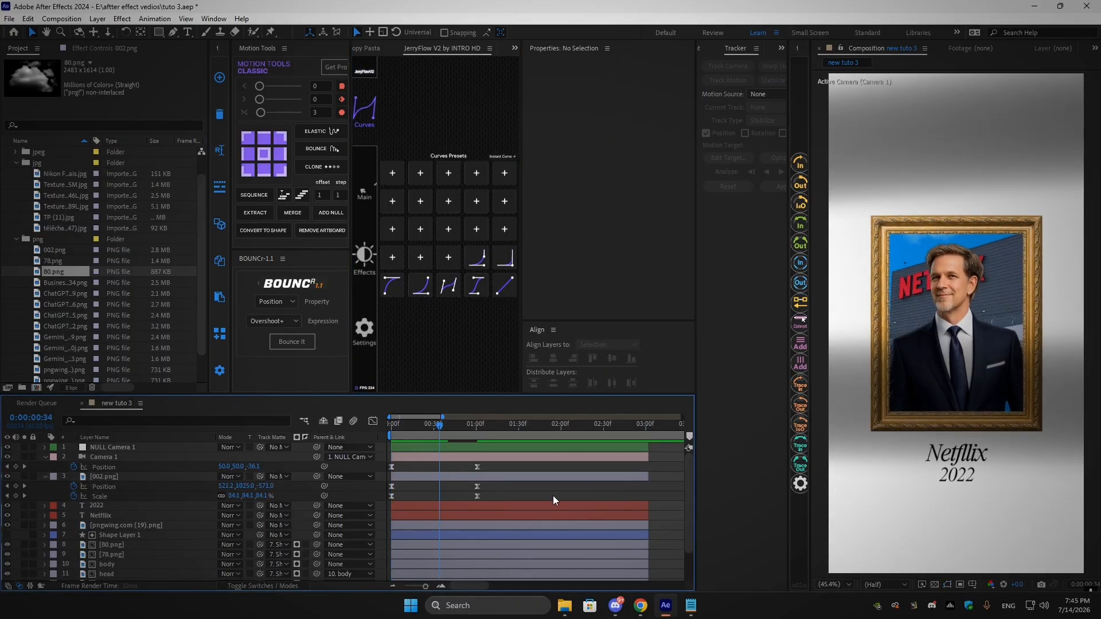
pyautogui.press('space')
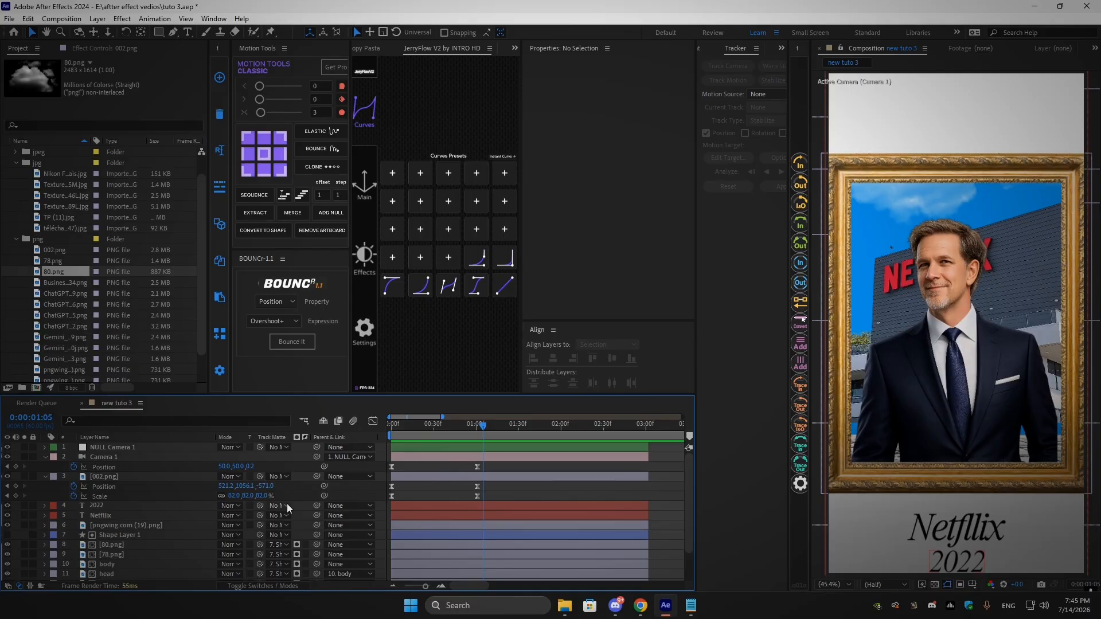
pyautogui.moveTo(245, 487); pyautogui.dragTo(268, 487)
pyautogui.moveTo(491, 483); pyautogui.dragTo(525, 484)
# Play back the animation from the start and collapse the properties of the 002.png and Camera 1 layers
pyautogui.moveTo(485, 429); pyautogui.dragTo(396, 430)
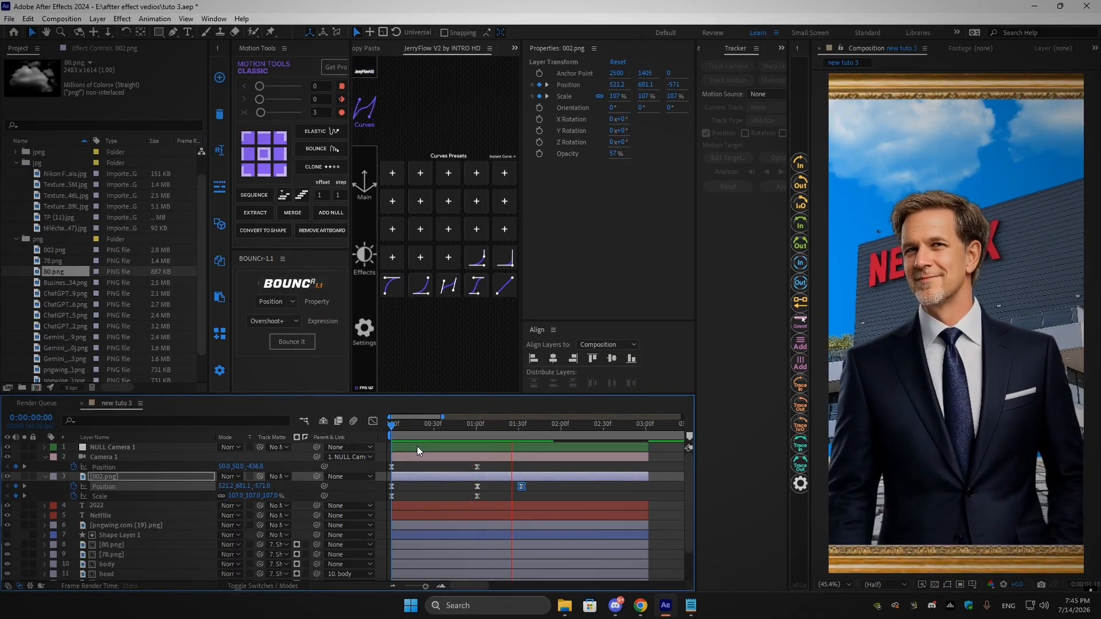
pyautogui.press('space')
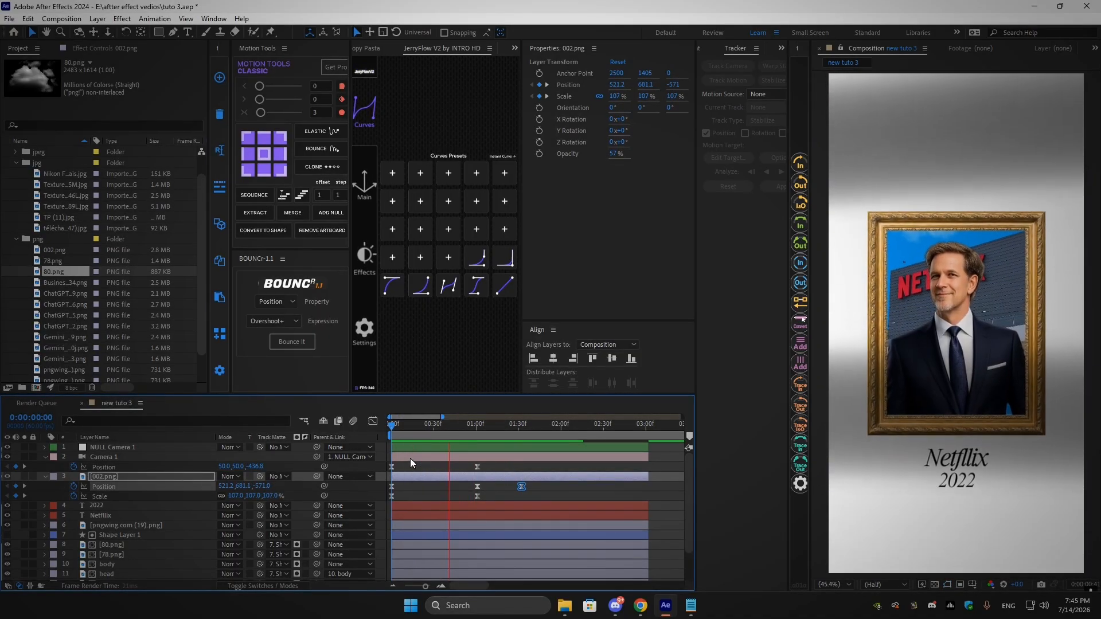
pyautogui.press('space')
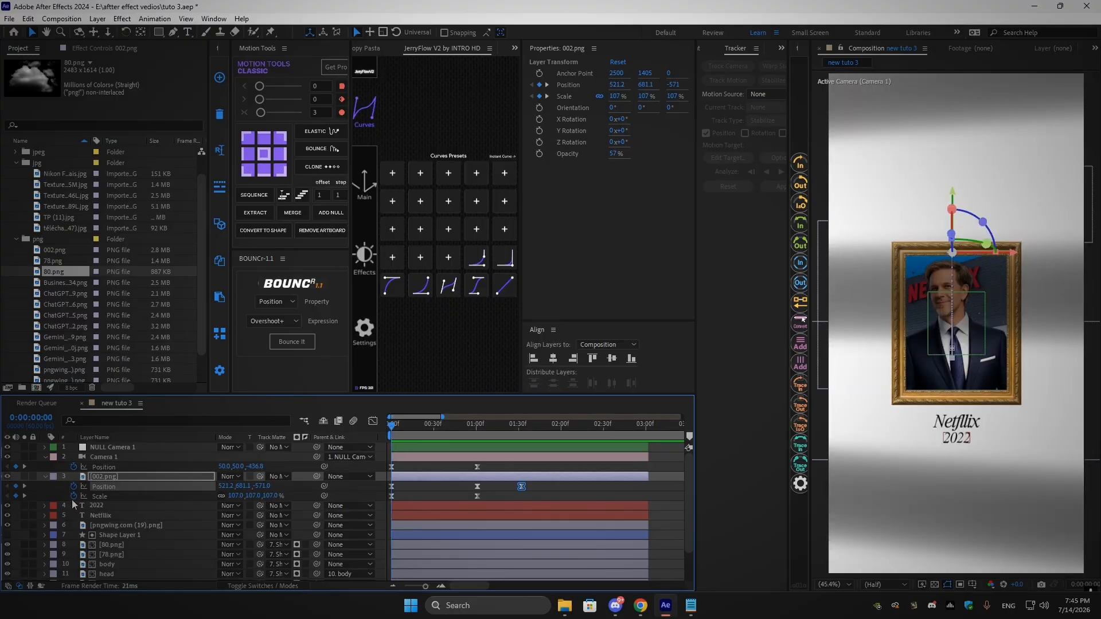
pyautogui.click(45, 477)
pyautogui.click(46, 458)
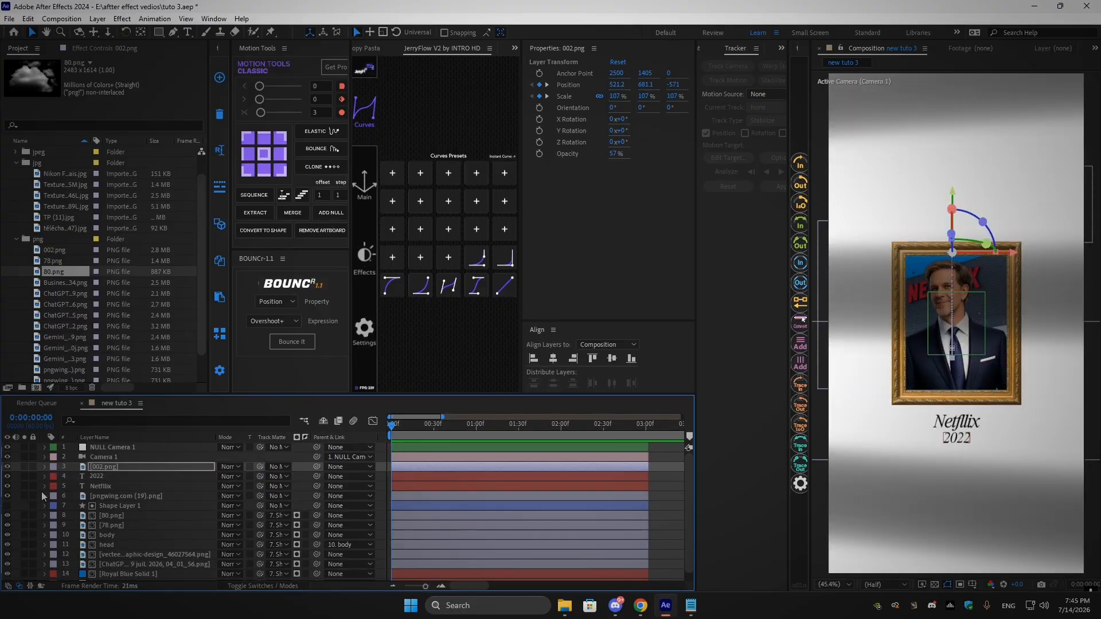
# Go through the layer stack, and hide and show the frame image layer to identify what sits above and below it
pyautogui.click(116, 488)
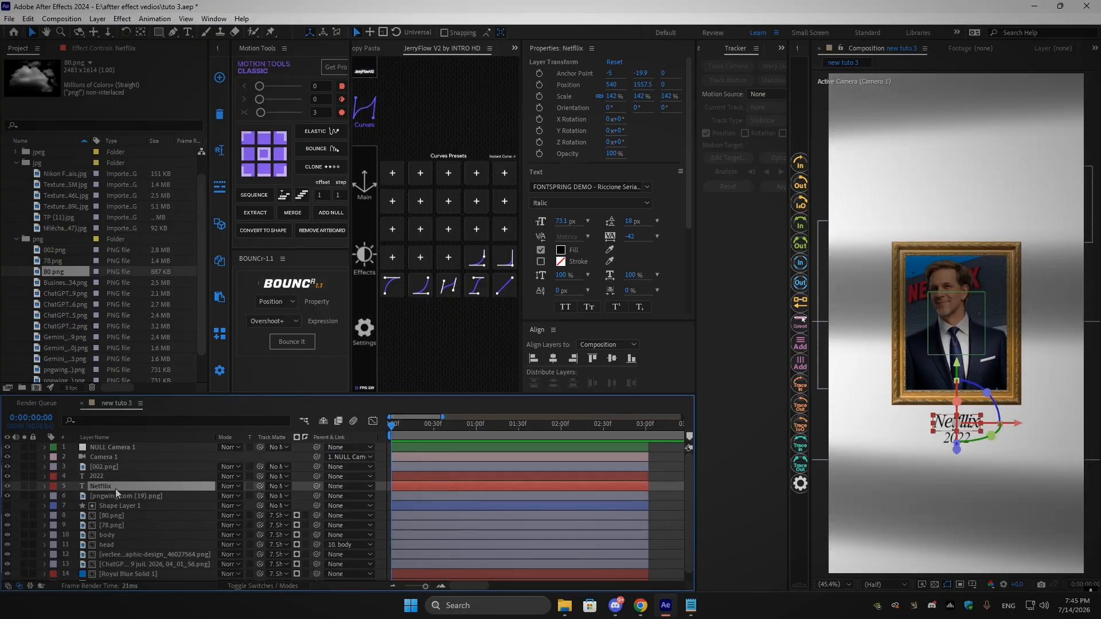
pyautogui.click(119, 557)
pyautogui.scroll(-1, 119, 557)
pyautogui.click(114, 566)
pyautogui.click(115, 576)
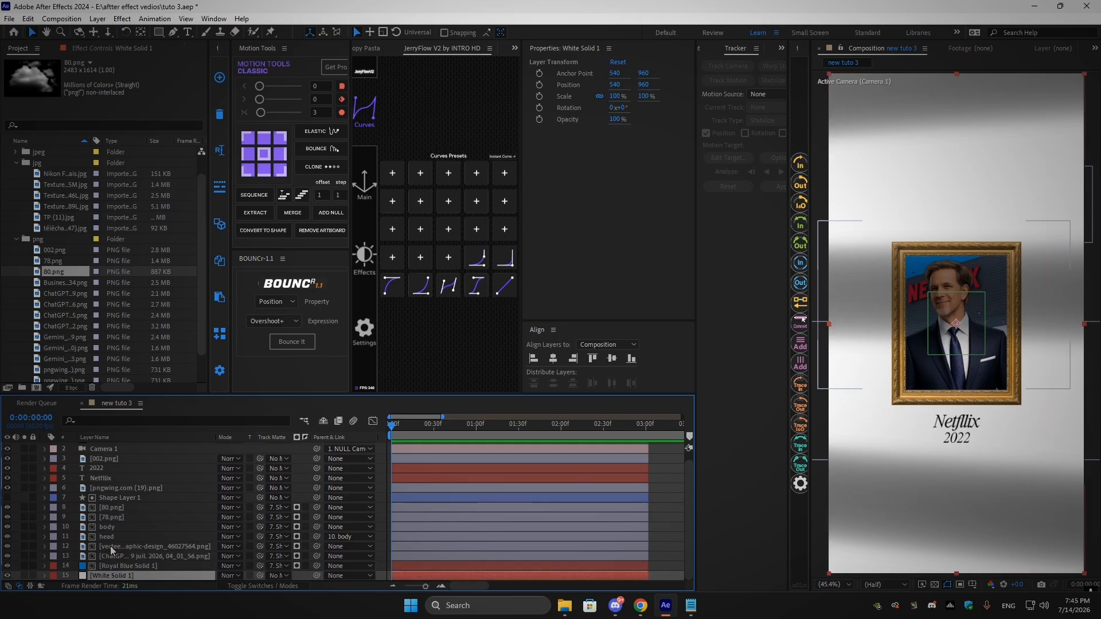
pyautogui.click(94, 488)
pyautogui.scroll(1, 102, 476)
pyautogui.click(106, 466)
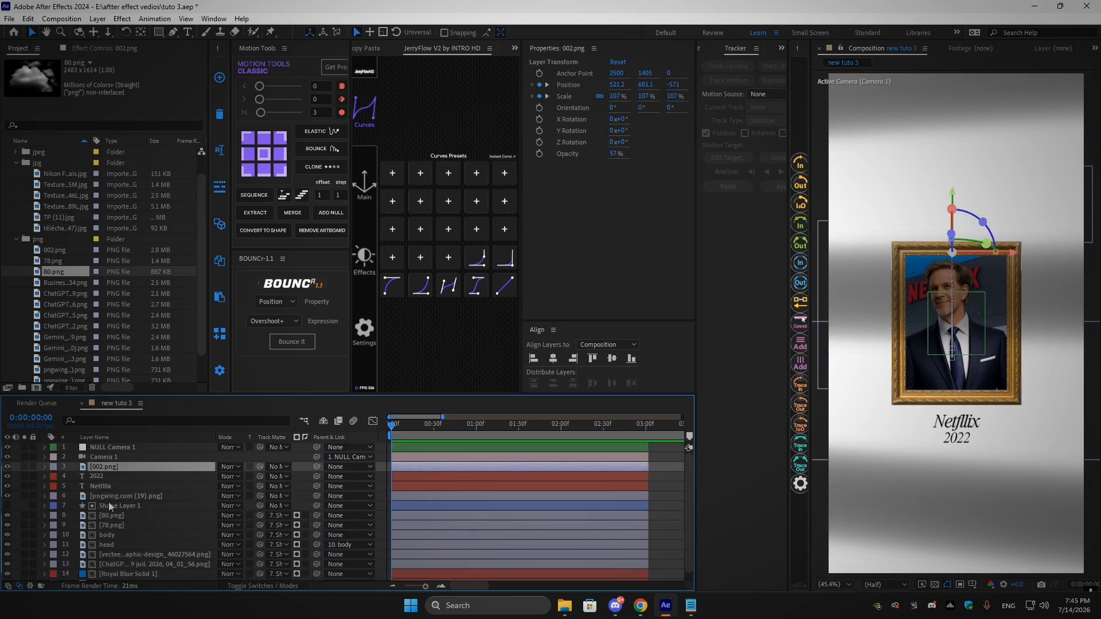
pyautogui.click(112, 496)
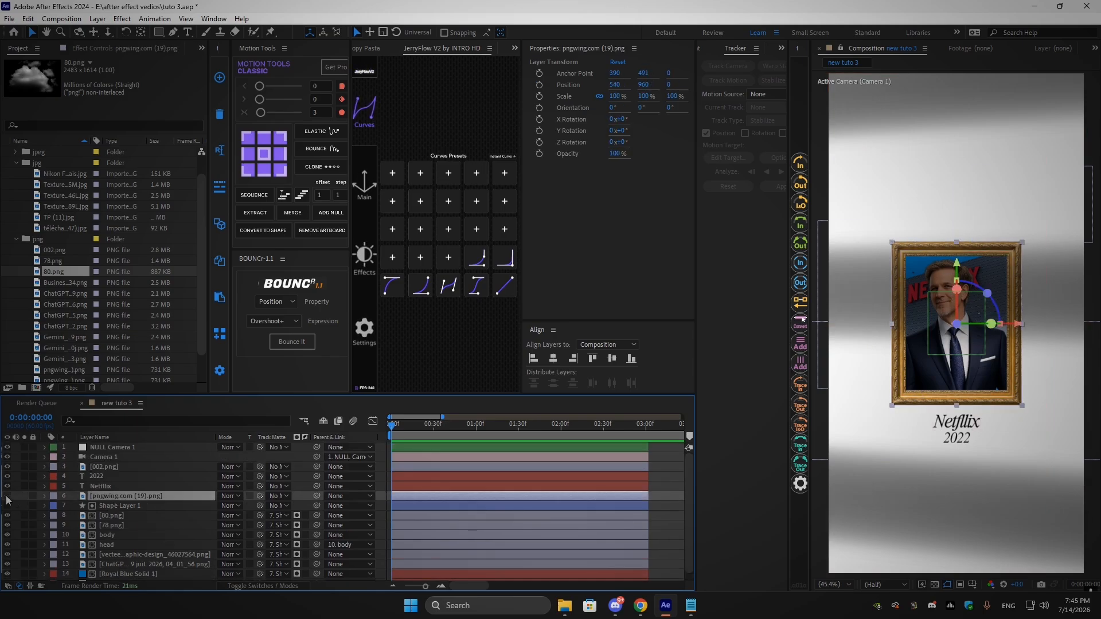
pyautogui.click(6, 496)
pyautogui.click(7, 496)
pyautogui.click(121, 506)
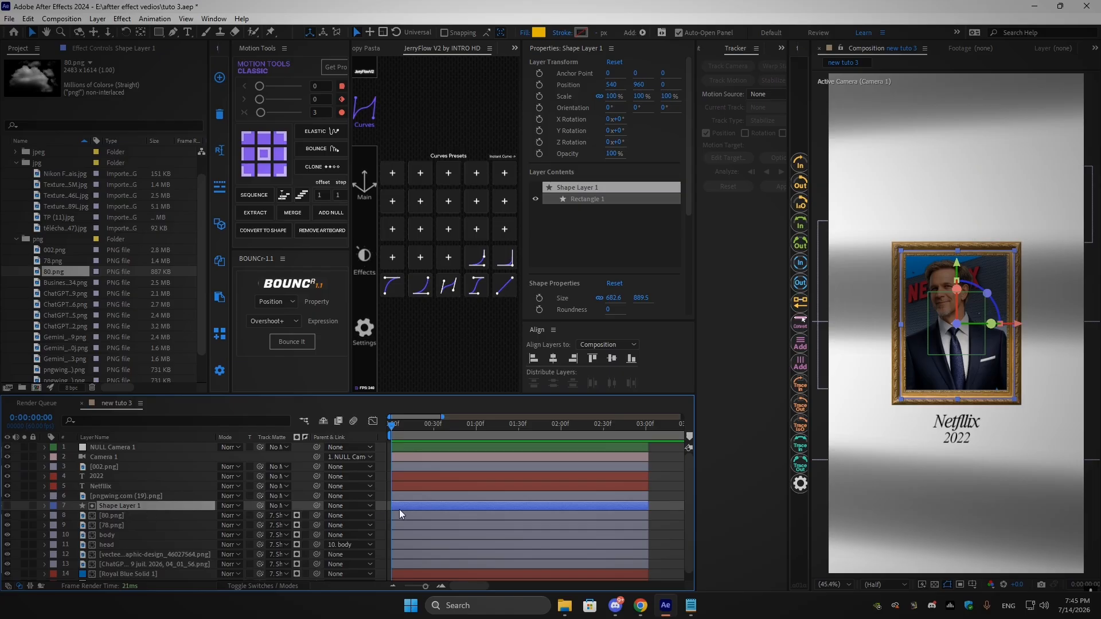
# Create an adjustment layer and place it directly below the pngwing.com (19).png frame layer
pyautogui.rightClick(662, 489)
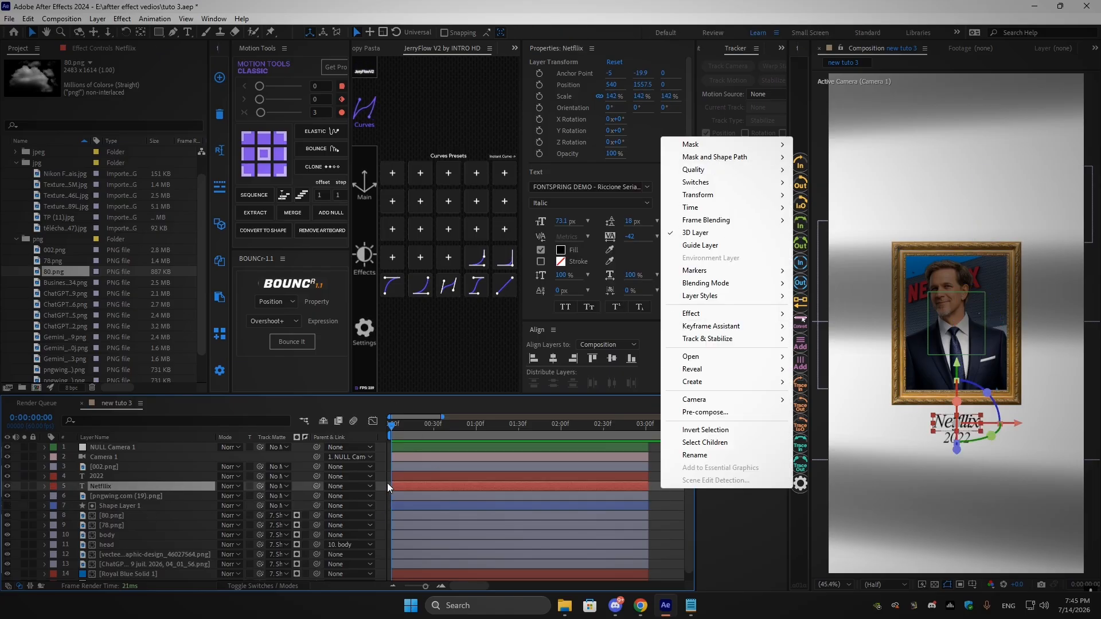
pyautogui.rightClick(382, 485)
pyautogui.moveTo(447, 343)
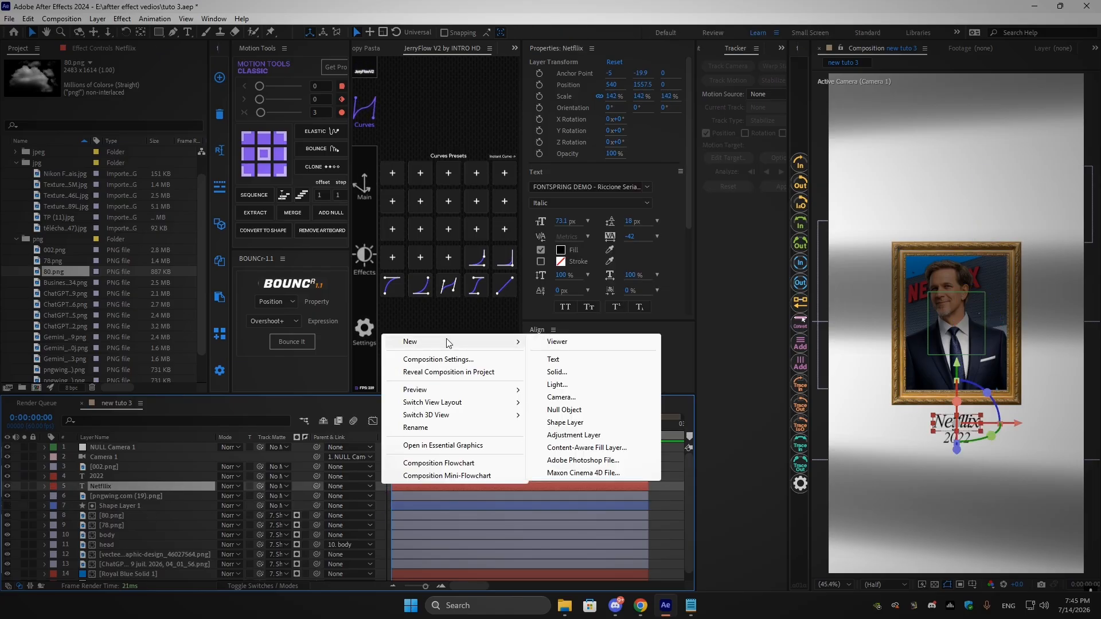
pyautogui.click(574, 435)
pyautogui.moveTo(73, 486); pyautogui.dragTo(131, 512)
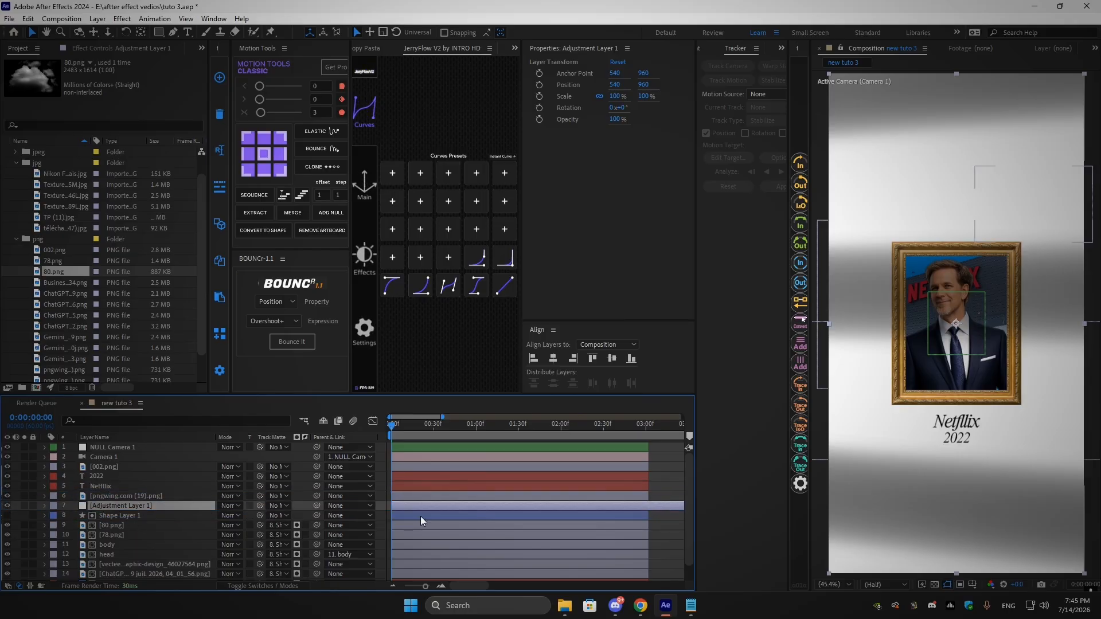
# Trim the adjustment layer so that its end lines up with the other layers just past 3:00
pyautogui.click(418, 427)
pyautogui.hotkey('alt', ']')
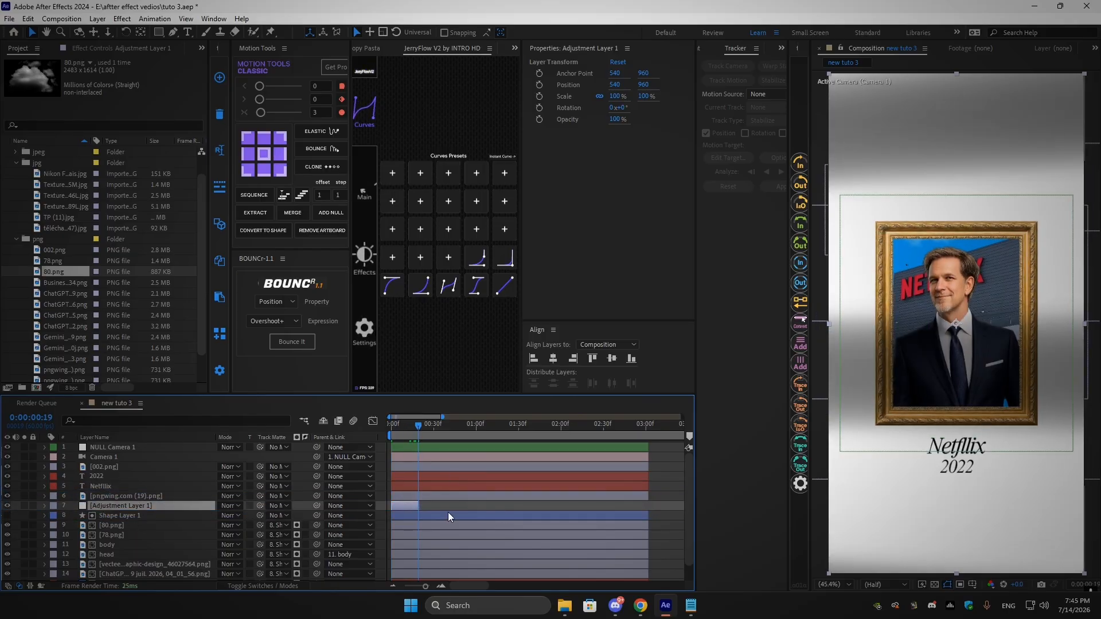
pyautogui.moveTo(422, 511); pyautogui.dragTo(635, 521)
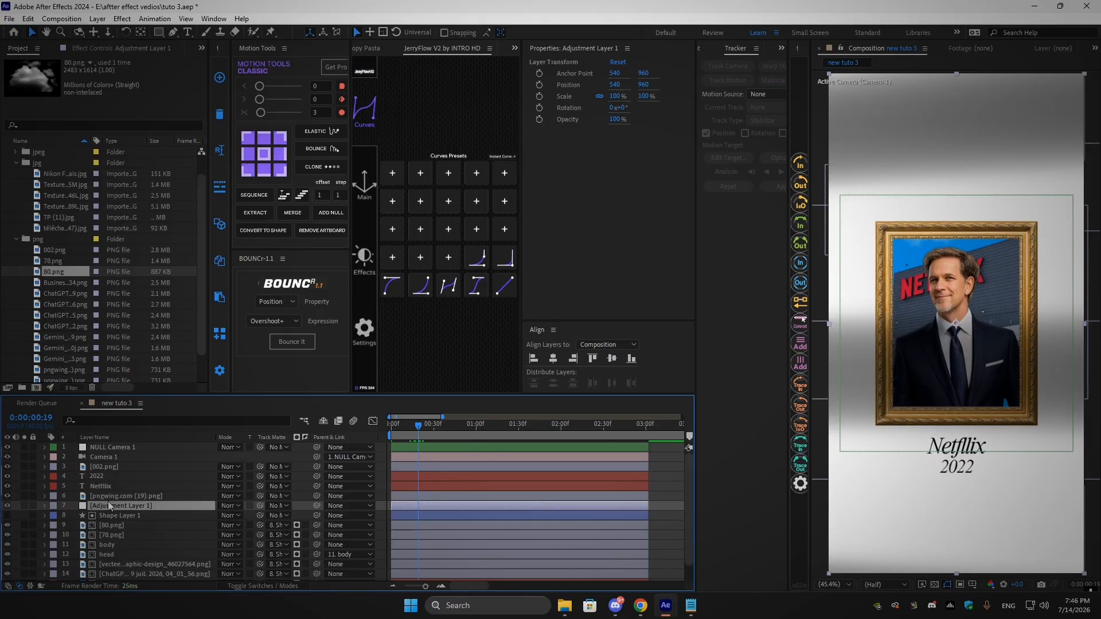
# Apply the Tint effect to the adjustment layer and add an Amount to Tint keyframe of 100% at 0:00:00:19
pyautogui.hotkey('ctrl', 'space')
pyautogui.write('tint')
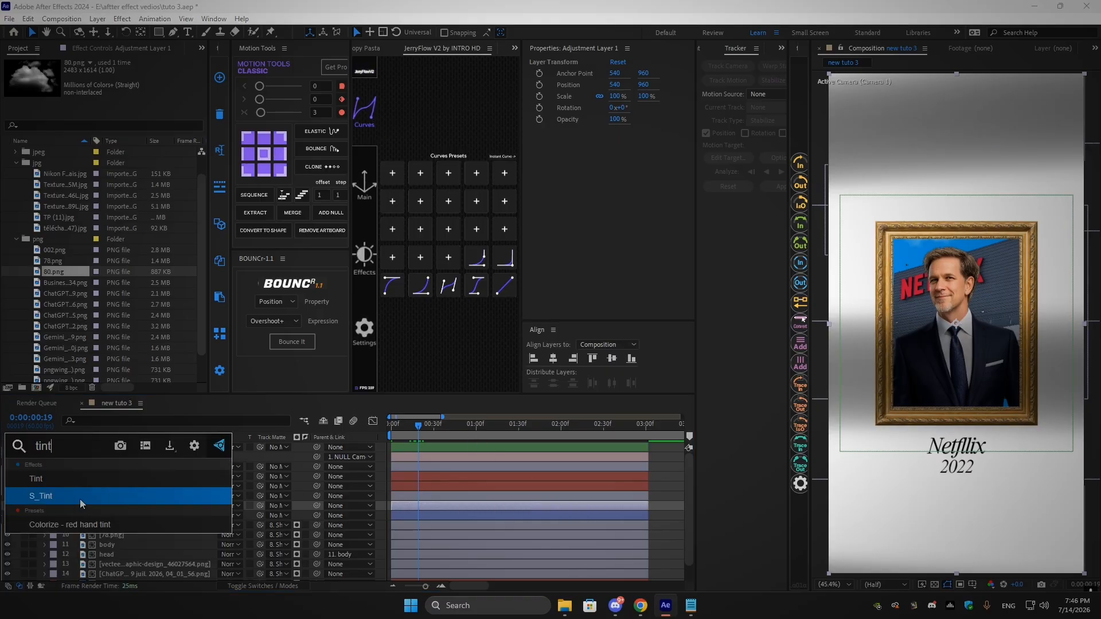
pyautogui.click(44, 483)
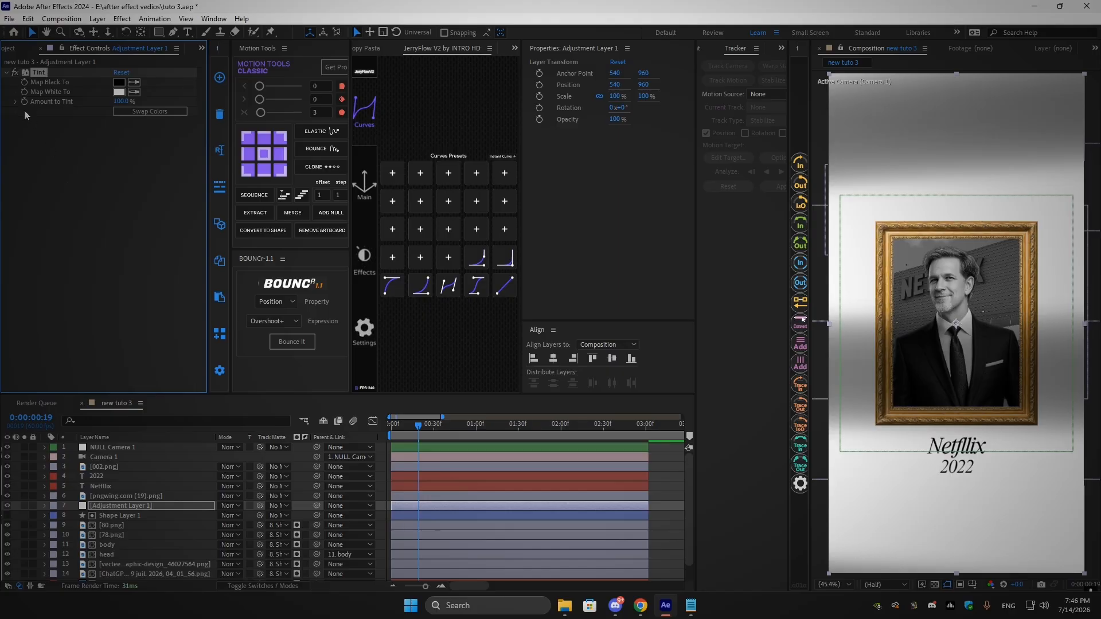
pyautogui.press('u')
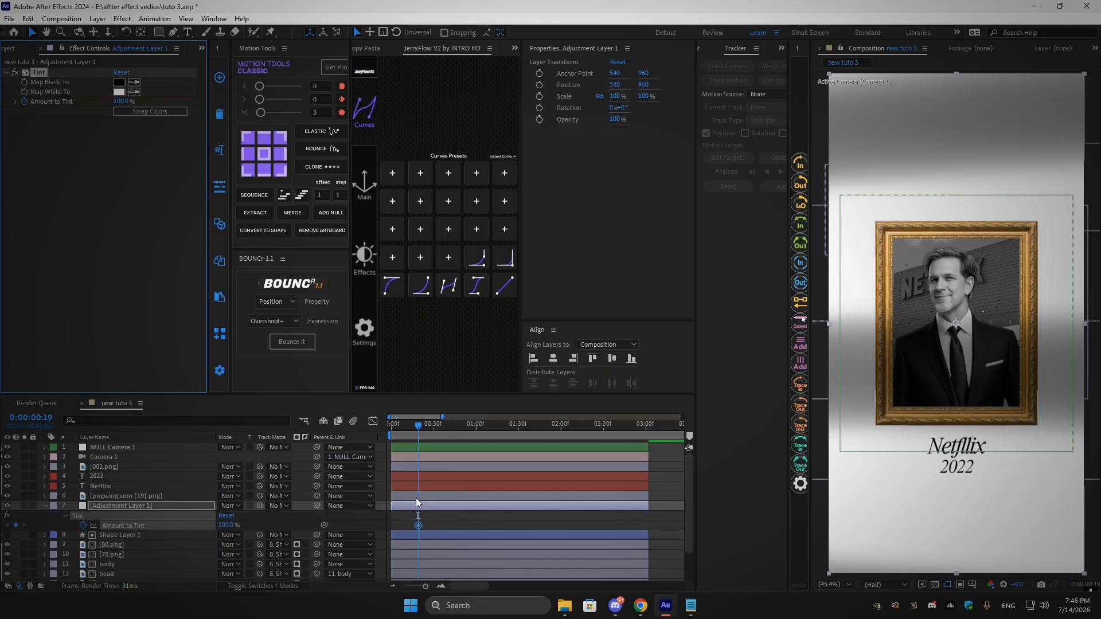
# Select the NULL Camera 1 layer around 0:00:00:19
pyautogui.scroll(1, 417, 498)
pyautogui.click(439, 448)
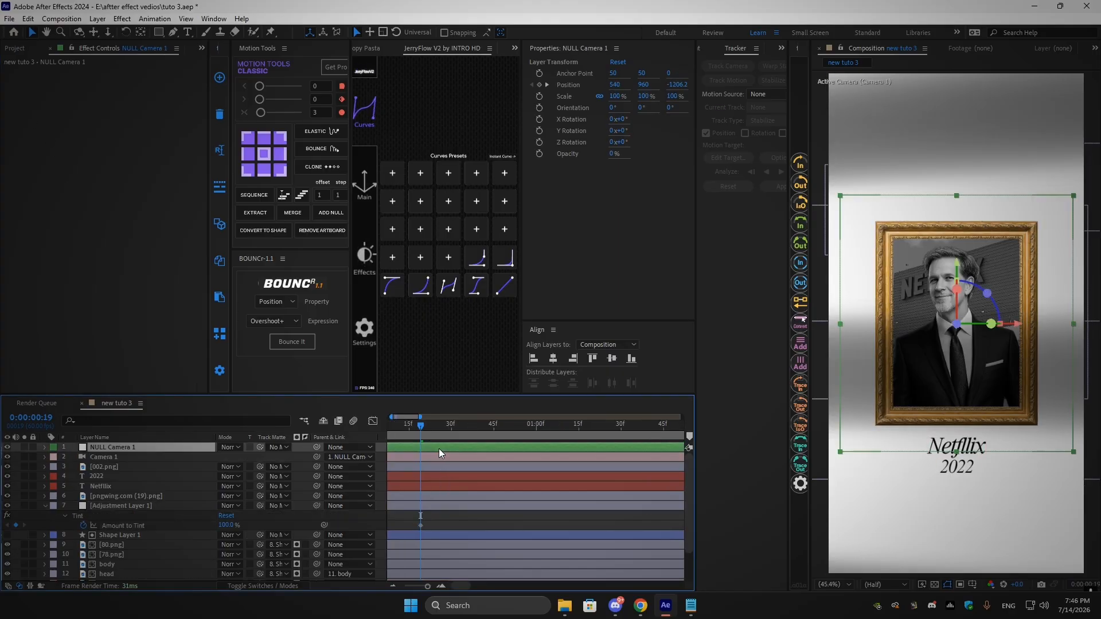
# Move the adjustment layer's 100% Amount to Tint keyframe to the camera null's first Position keyframe and add a 0% keyframe at 0:00:01:12
pyautogui.press('p')
pyautogui.scroll(-1, 431, 425)
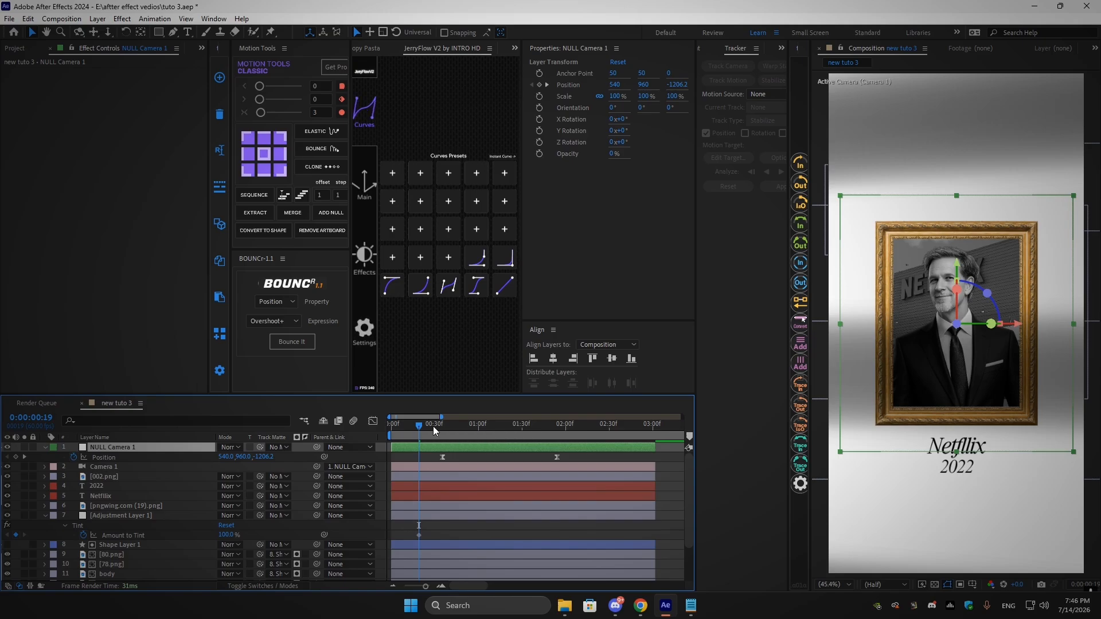
pyautogui.moveTo(432, 426); pyautogui.dragTo(536, 432)
pyautogui.click(420, 535)
pyautogui.scroll(1, 460, 471)
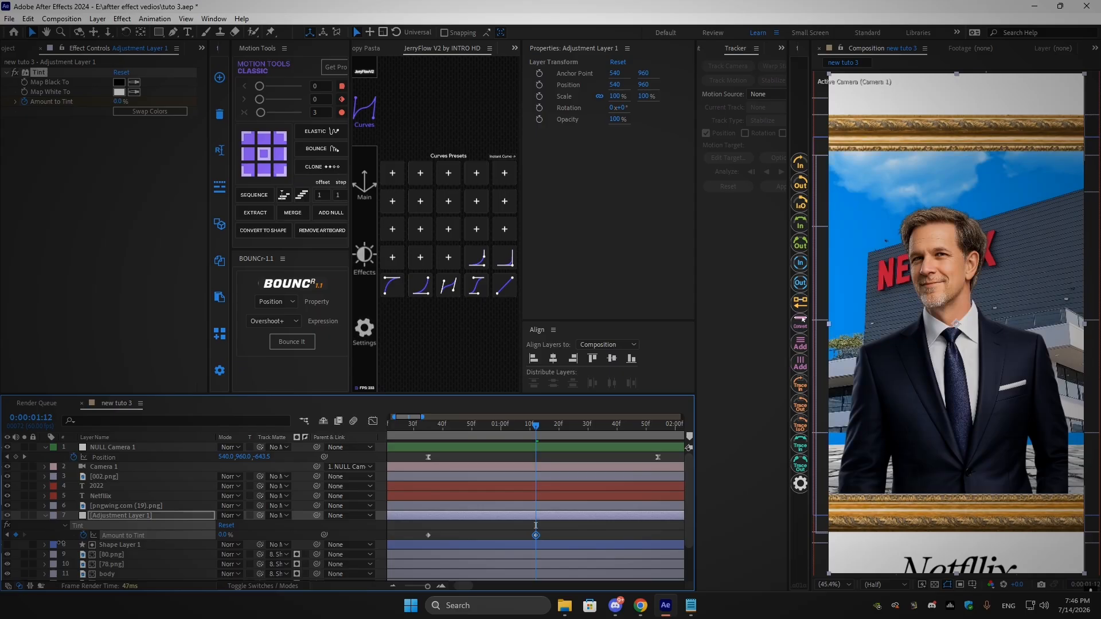
pyautogui.click(419, 430)
pyautogui.press('space')
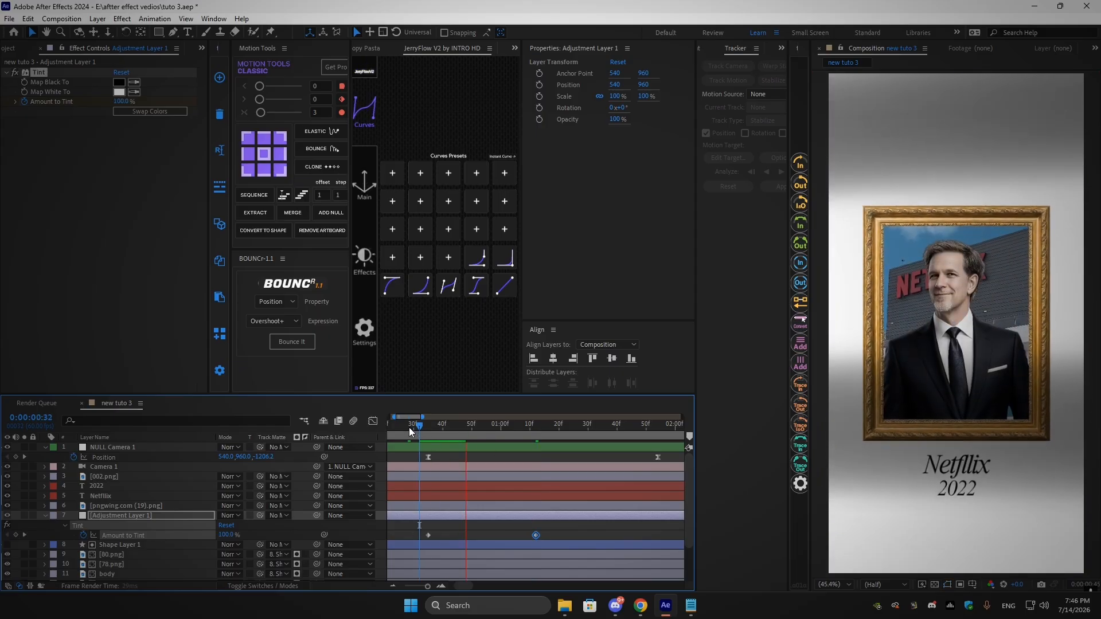
pyautogui.press('space')
# Shift both Amount to Tint keyframes later in time so that the first one sits at about 0:00:01:06
pyautogui.moveTo(598, 523); pyautogui.dragTo(414, 548)
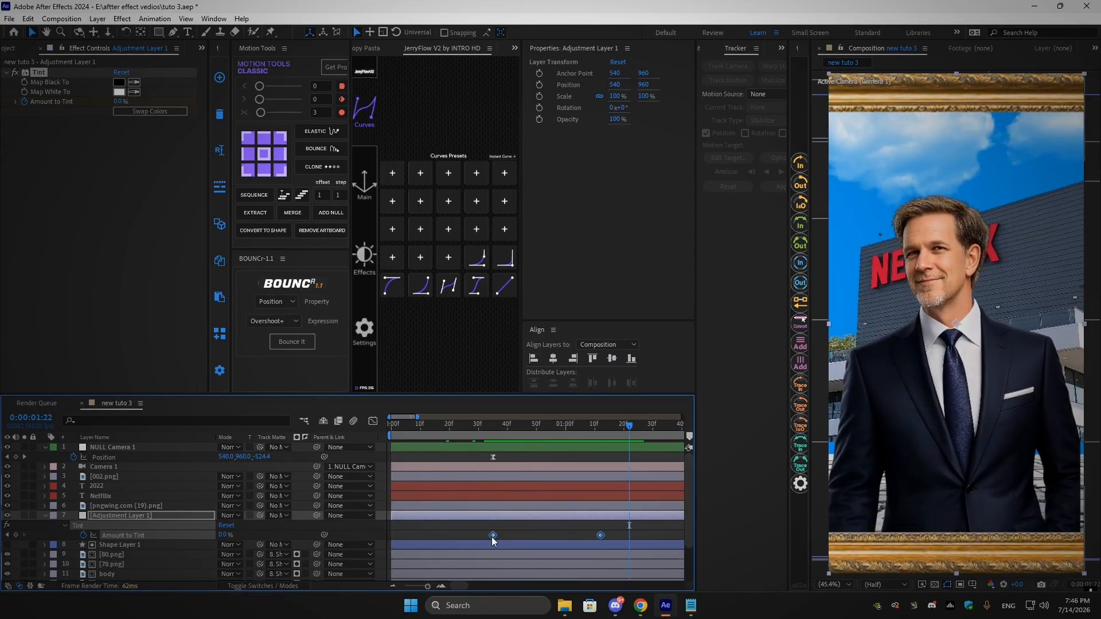
pyautogui.moveTo(493, 536); pyautogui.dragTo(548, 533)
pyautogui.moveTo(515, 429); pyautogui.dragTo(597, 449)
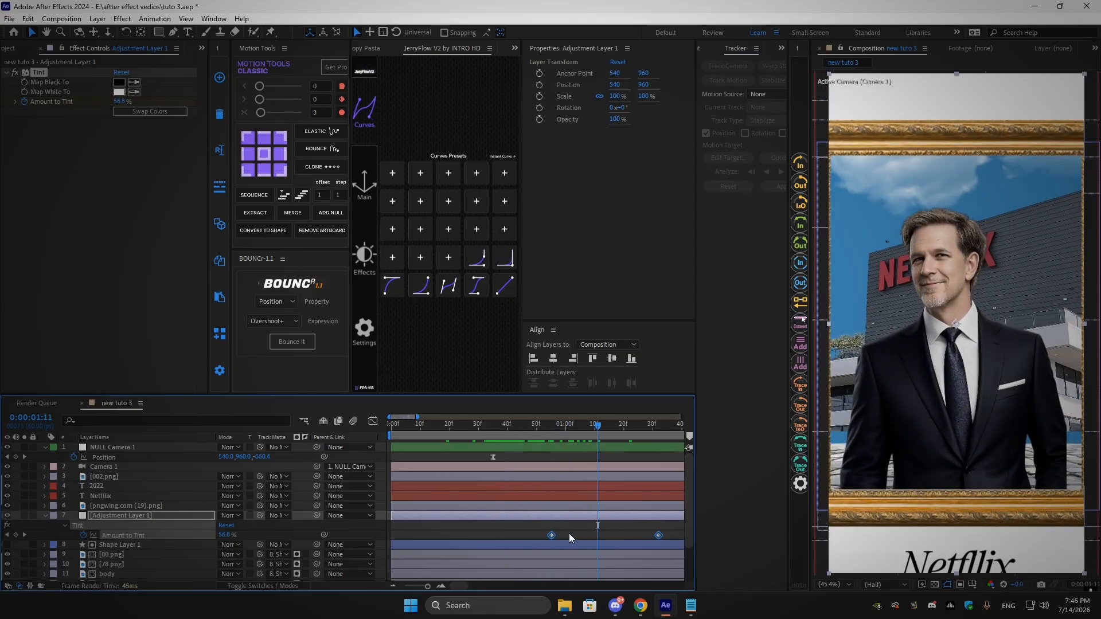
pyautogui.moveTo(552, 535); pyautogui.dragTo(583, 535)
pyautogui.moveTo(582, 431); pyautogui.dragTo(629, 433)
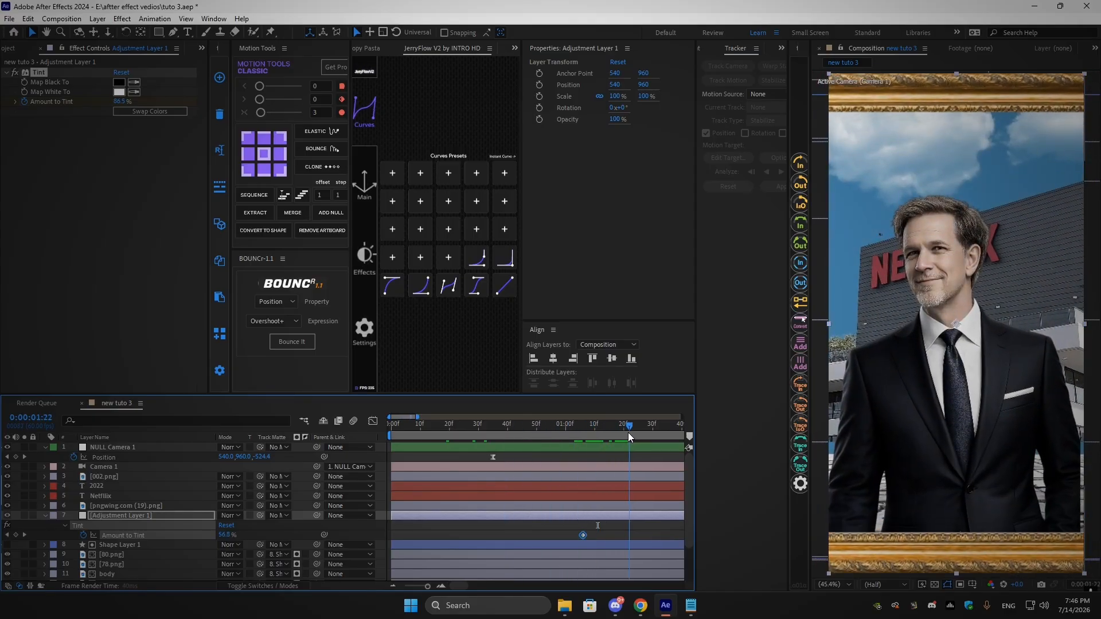
# Play back the camera push-in several times to check the timing of the black-and-white to colour transition
pyautogui.press('space')
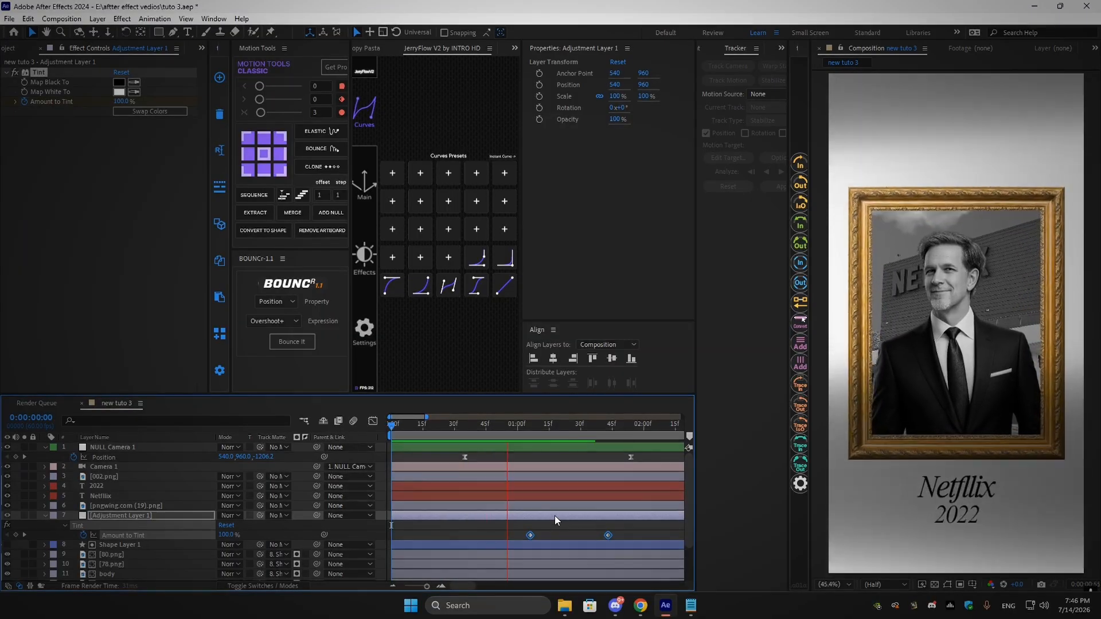
pyautogui.press('space')
pyautogui.moveTo(464, 586); pyautogui.dragTo(470, 587)
pyautogui.press('space')
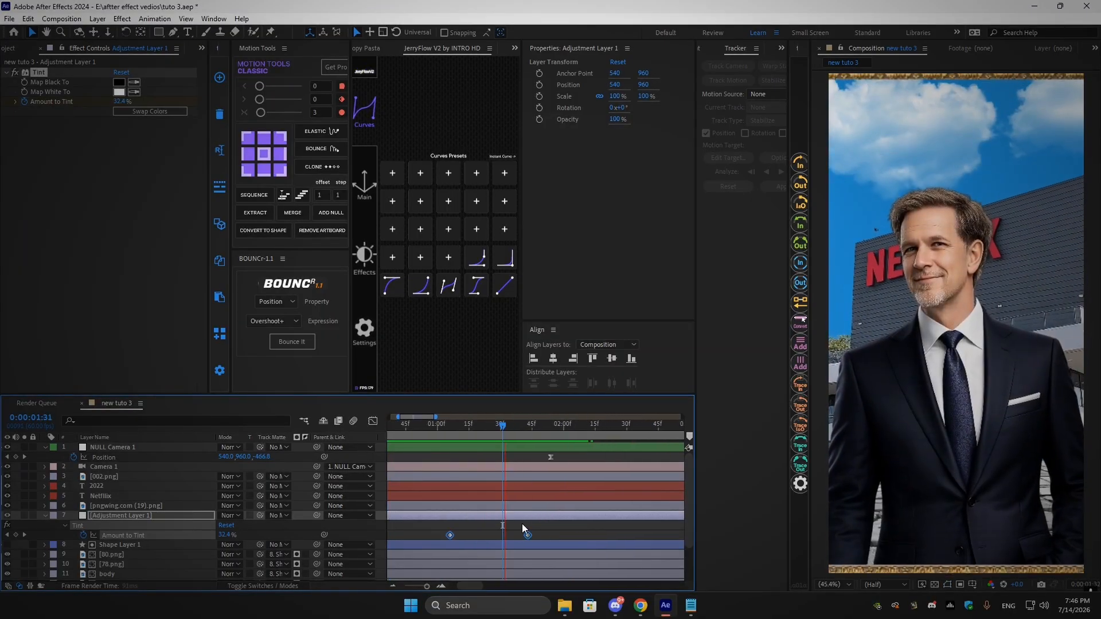
pyautogui.press('space')
pyautogui.press('-')
pyautogui.press('-')
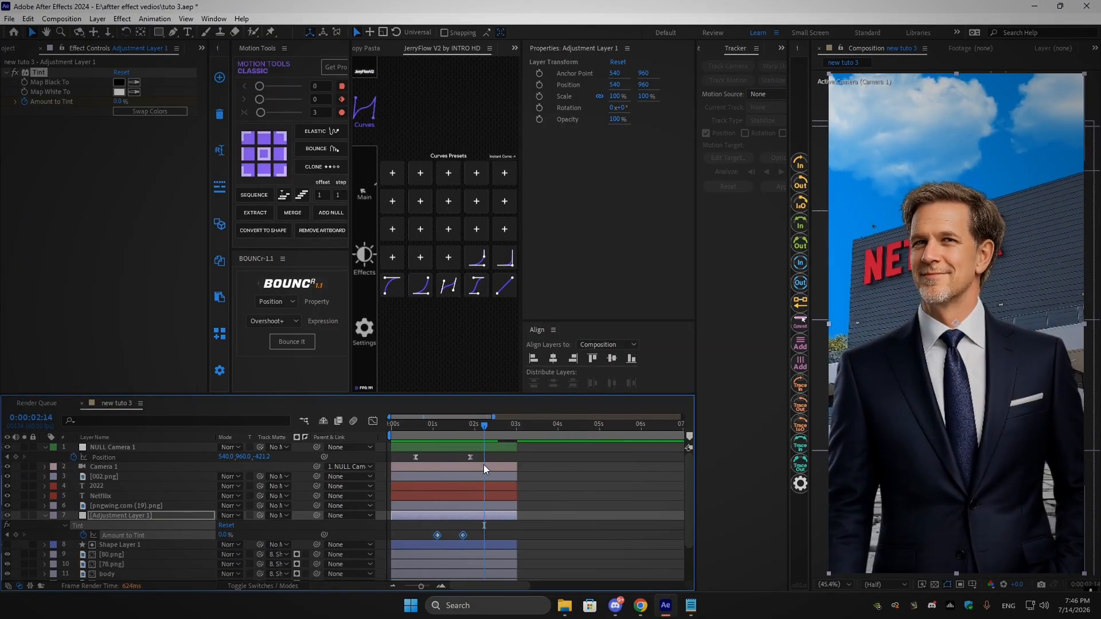
pyautogui.press('=')
pyautogui.click(485, 448)
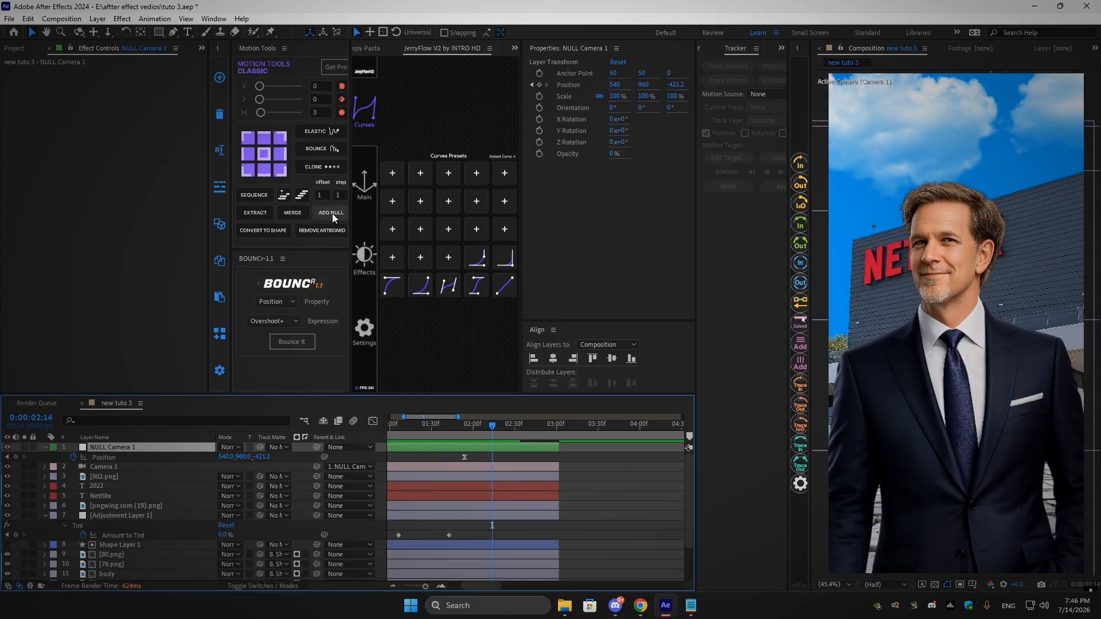
pyautogui.moveTo(465, 428)
pyautogui.mouseDown()
pyautogui.moveTo(420, 430)
pyautogui.moveTo(469, 428)
pyautogui.mouseUp()
pyautogui.press('-')
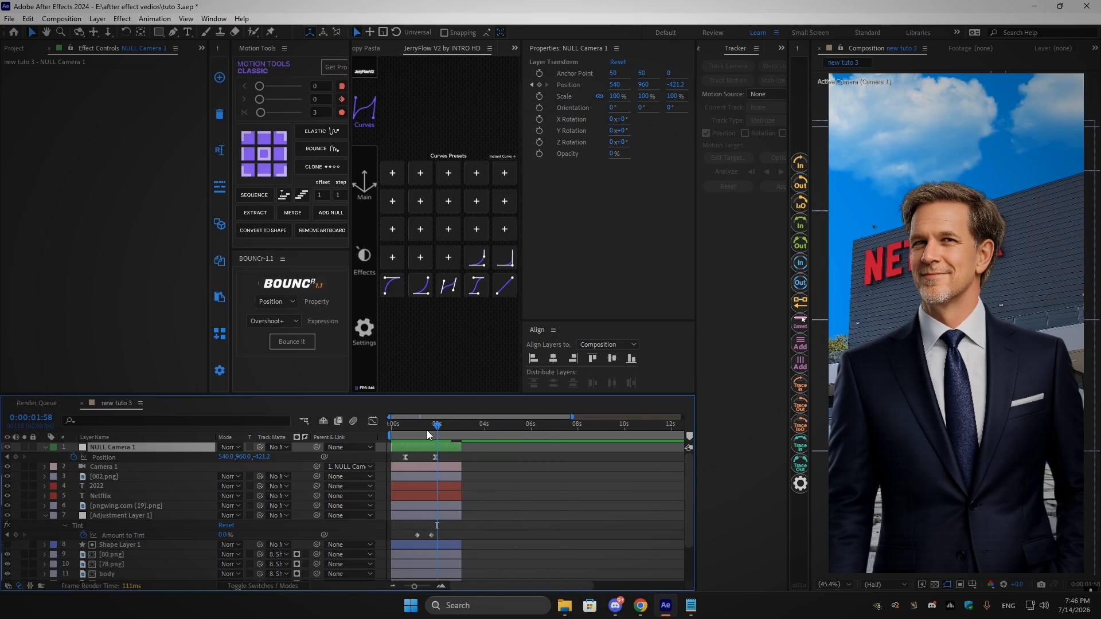
pyautogui.press('space')
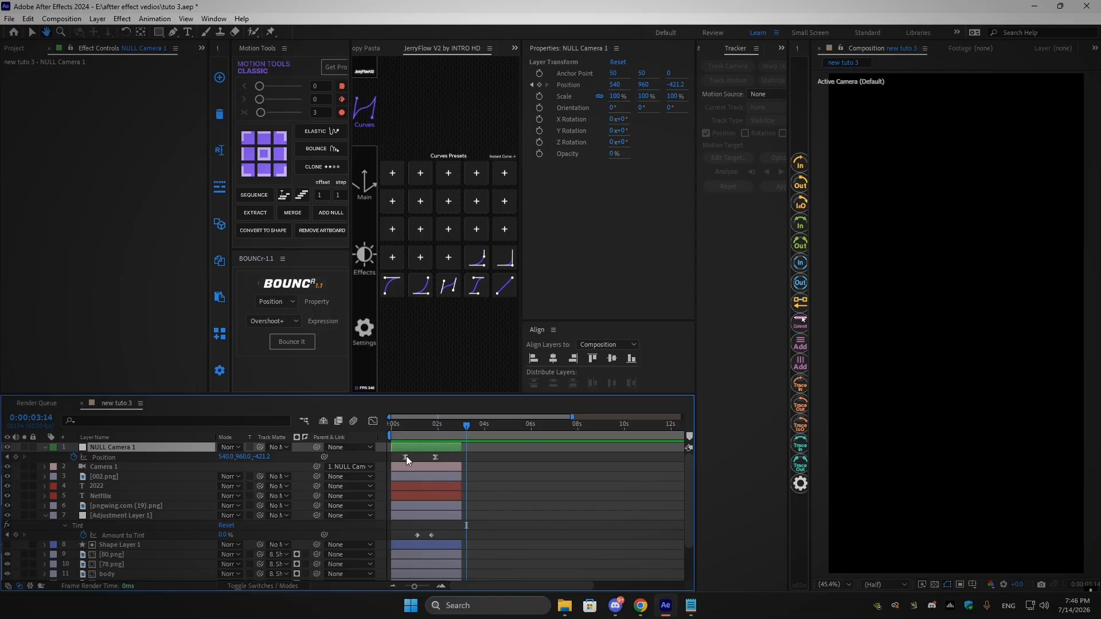
pyautogui.press('space')
# Collapse the open layer properties and assign the Purple label colour to all layers in the composition
pyautogui.click(45, 448)
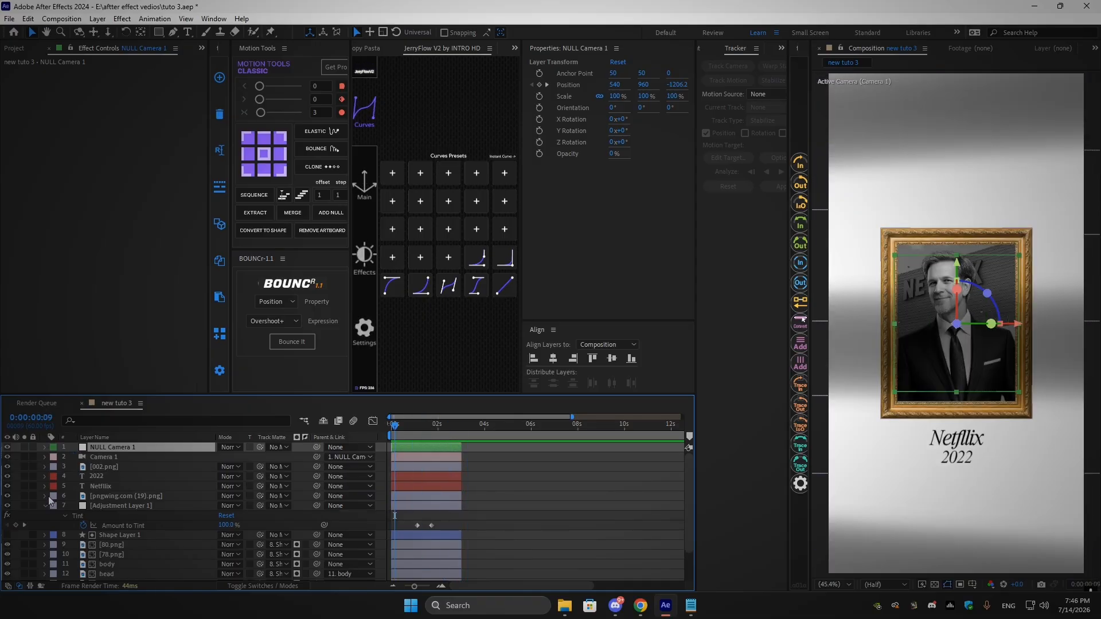
pyautogui.click(45, 506)
pyautogui.scroll(-2, 450, 492)
pyautogui.click(480, 491)
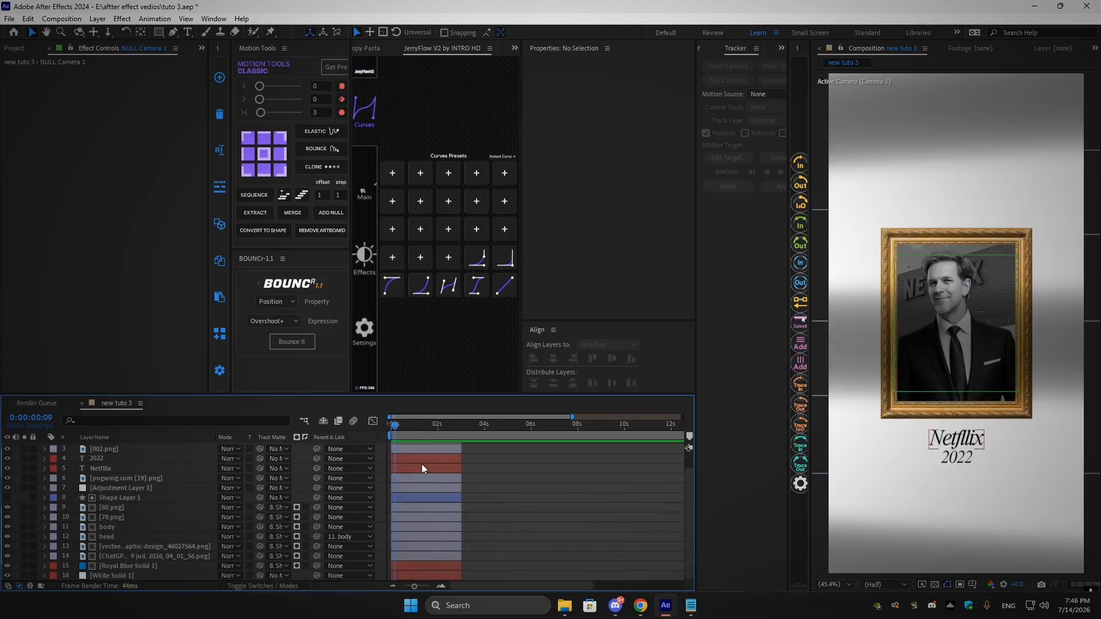
pyautogui.scroll(2, 579, 456)
pyautogui.hotkey('ctrl', 'a')
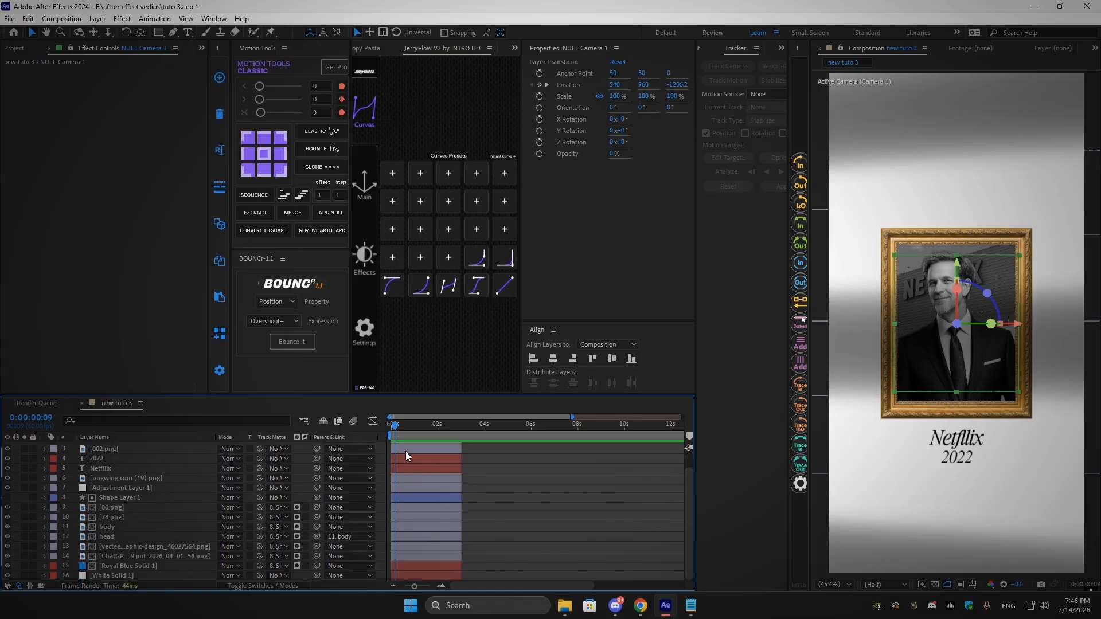
pyautogui.scroll(-2, 404, 573)
pyautogui.click(52, 576)
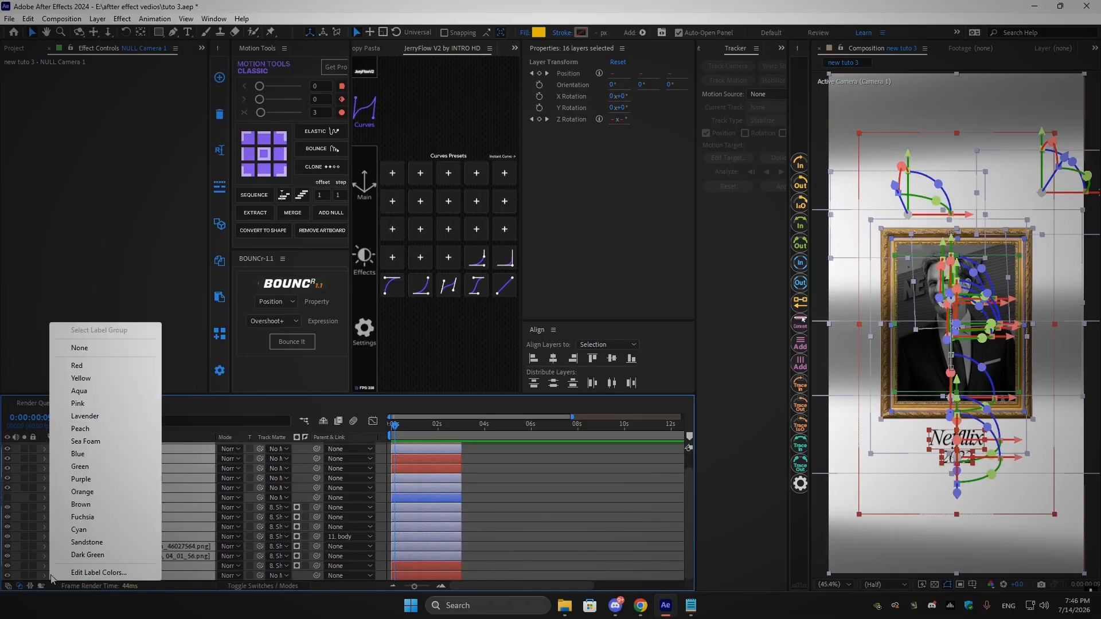
pyautogui.click(81, 479)
# Enable motion blur for all selected layers and review the camera move in the composition
pyautogui.click(248, 587)
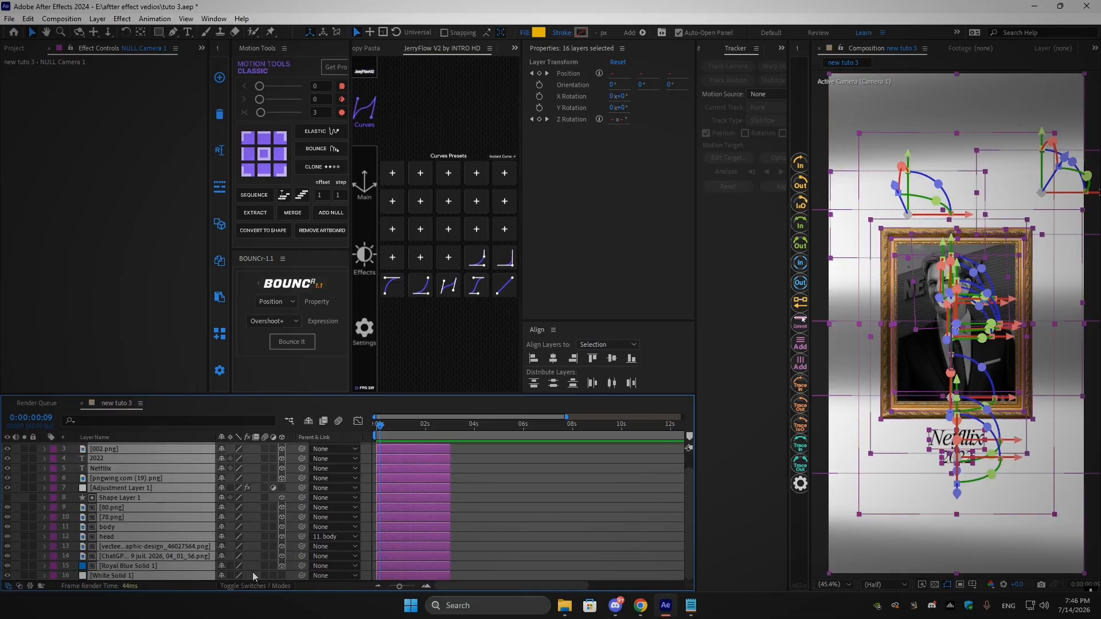
pyautogui.click(265, 576)
pyautogui.click(467, 544)
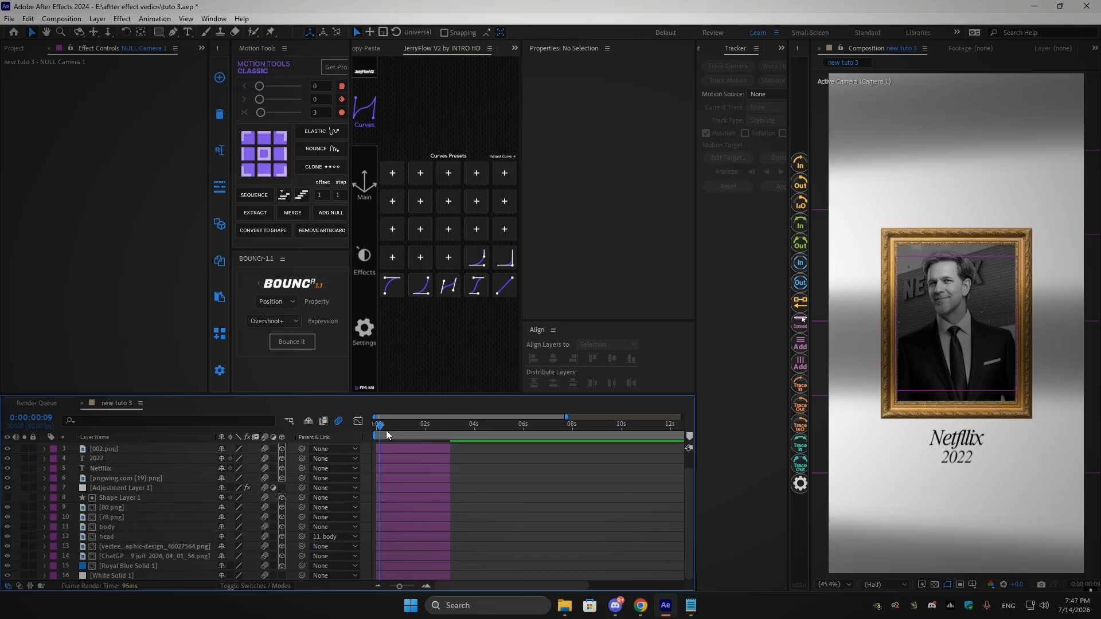
pyautogui.moveTo(385, 431); pyautogui.dragTo(422, 436)
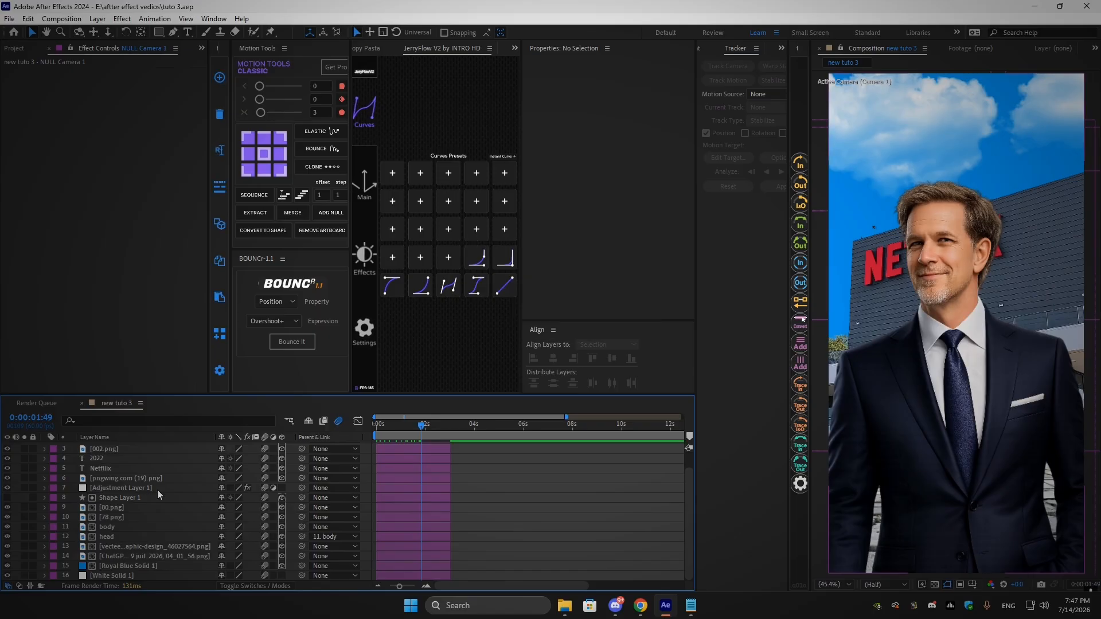
pyautogui.scroll(1, 97, 485)
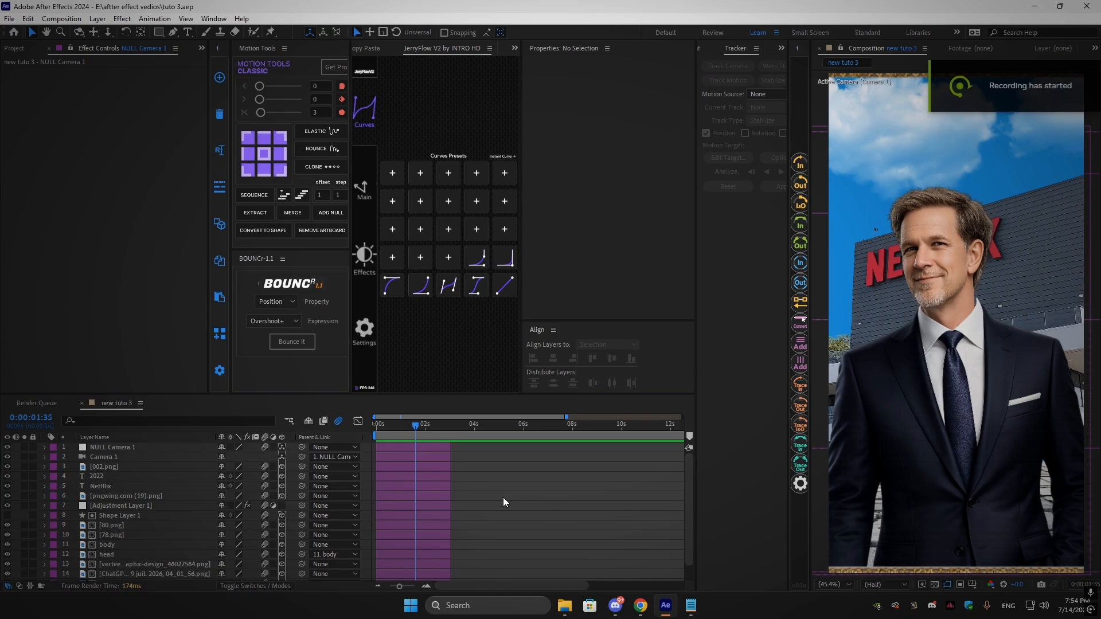
# Set the current time to 0:00:03:01 and look through the PNG footage in the project for the next scene's image
pyautogui.moveTo(443, 436); pyautogui.dragTo(450, 435)
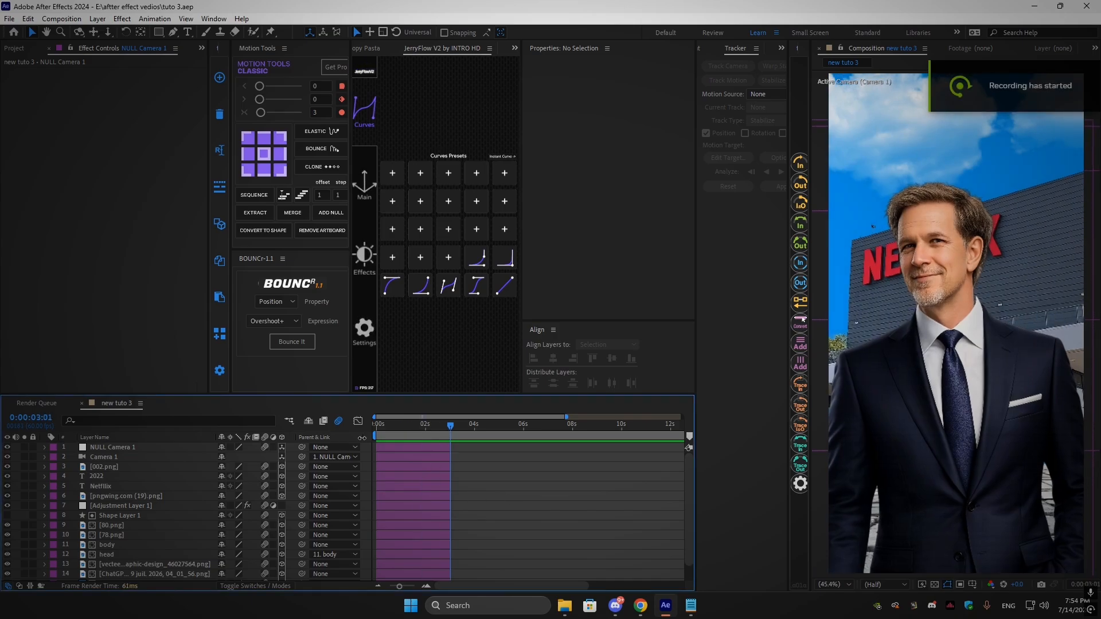
pyautogui.click(22, 48)
pyautogui.press('Down')
pyautogui.press('Down')
pyautogui.press('Down')
pyautogui.press('Down')
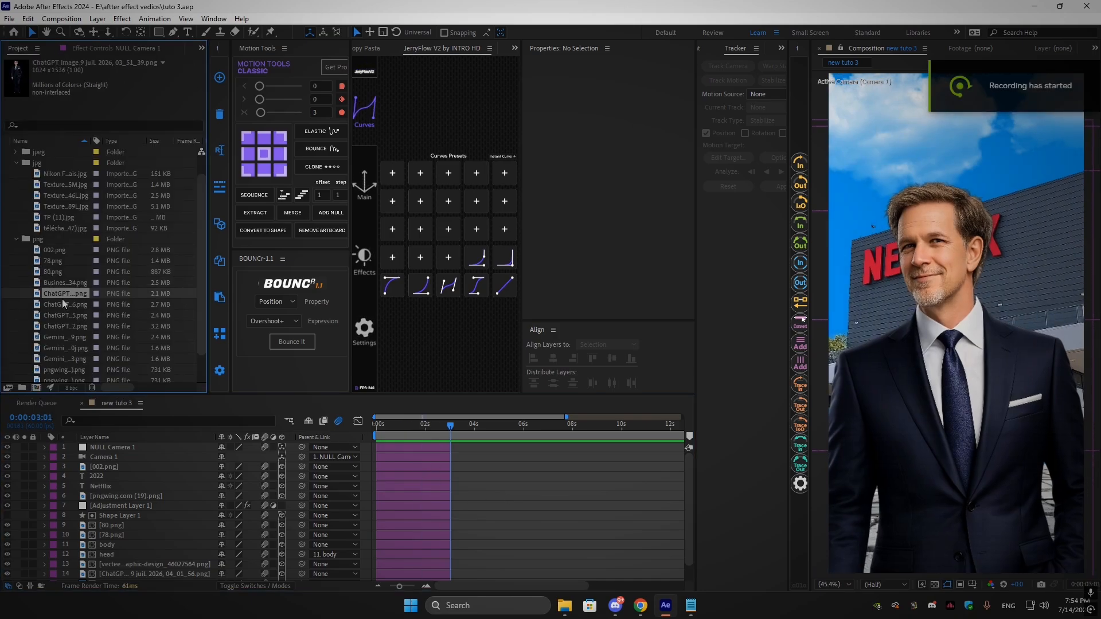
pyautogui.click(61, 328)
pyautogui.click(62, 338)
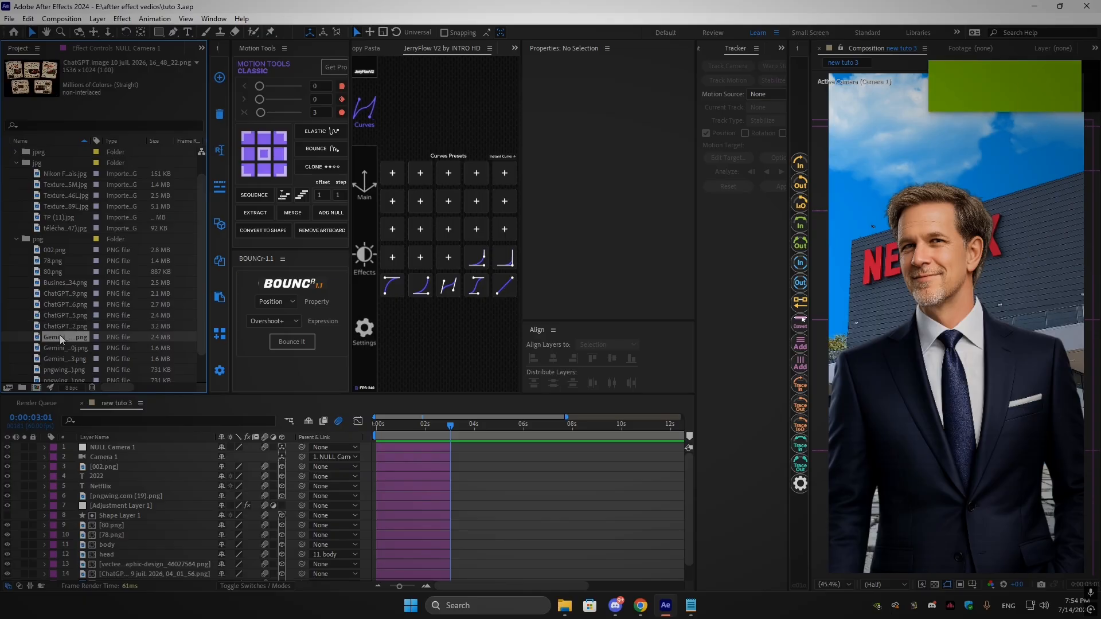
pyautogui.click(63, 349)
pyautogui.click(63, 359)
pyautogui.click(63, 370)
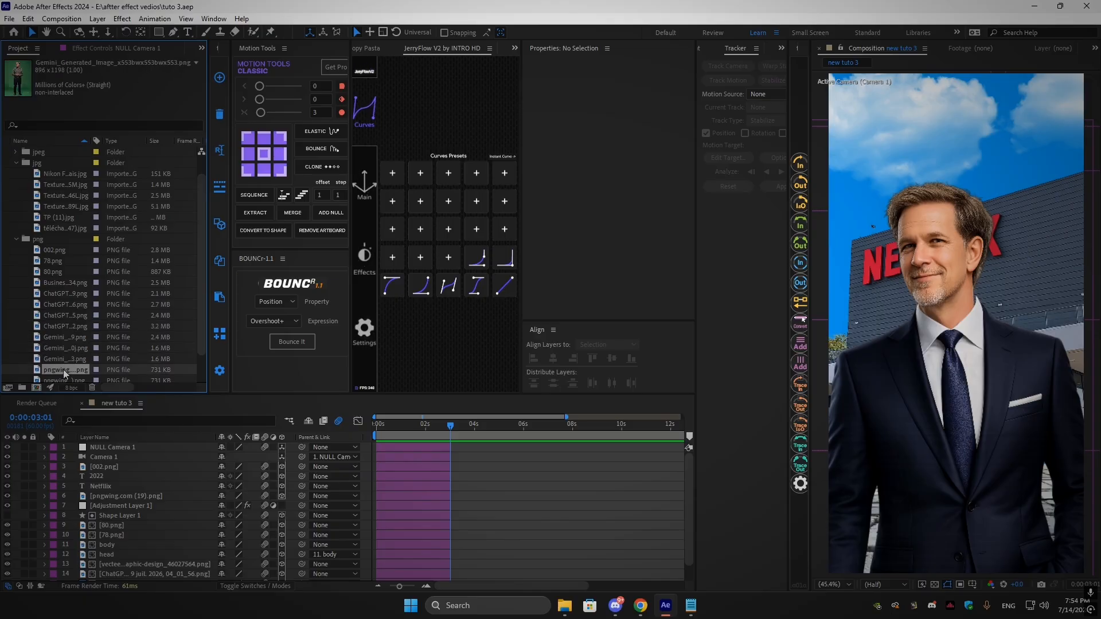
pyautogui.scroll(-1, 55, 367)
pyautogui.click(60, 348)
pyautogui.click(57, 359)
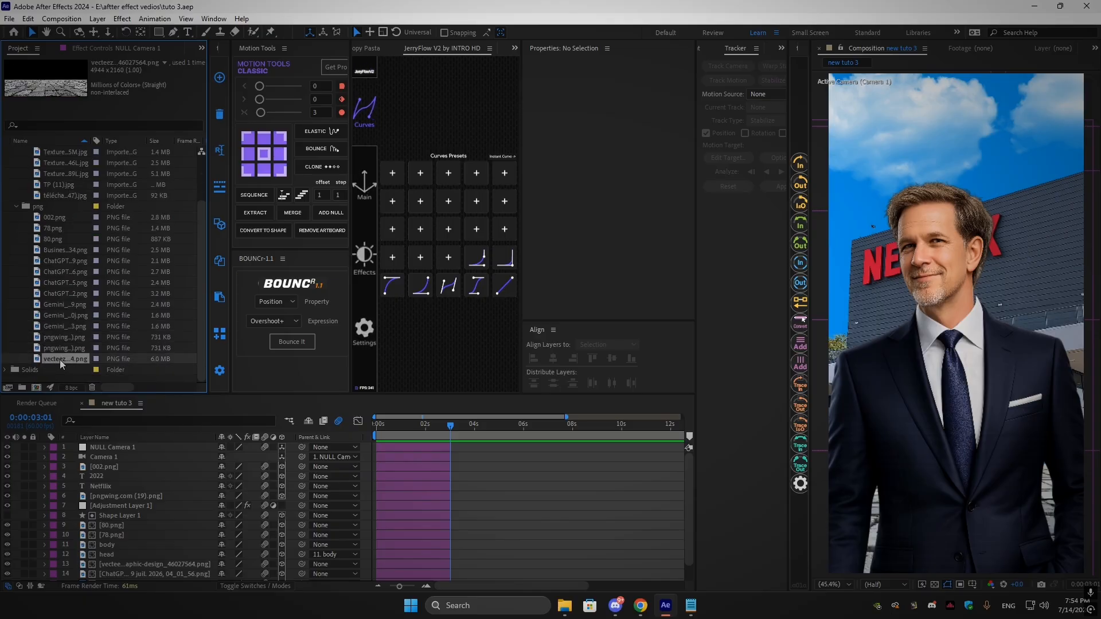
# Look through the JPG and JPEG footage for a full-body green-screen image of the businessman
pyautogui.scroll(2, 57, 356)
pyautogui.click(57, 252)
pyautogui.click(58, 239)
pyautogui.click(57, 229)
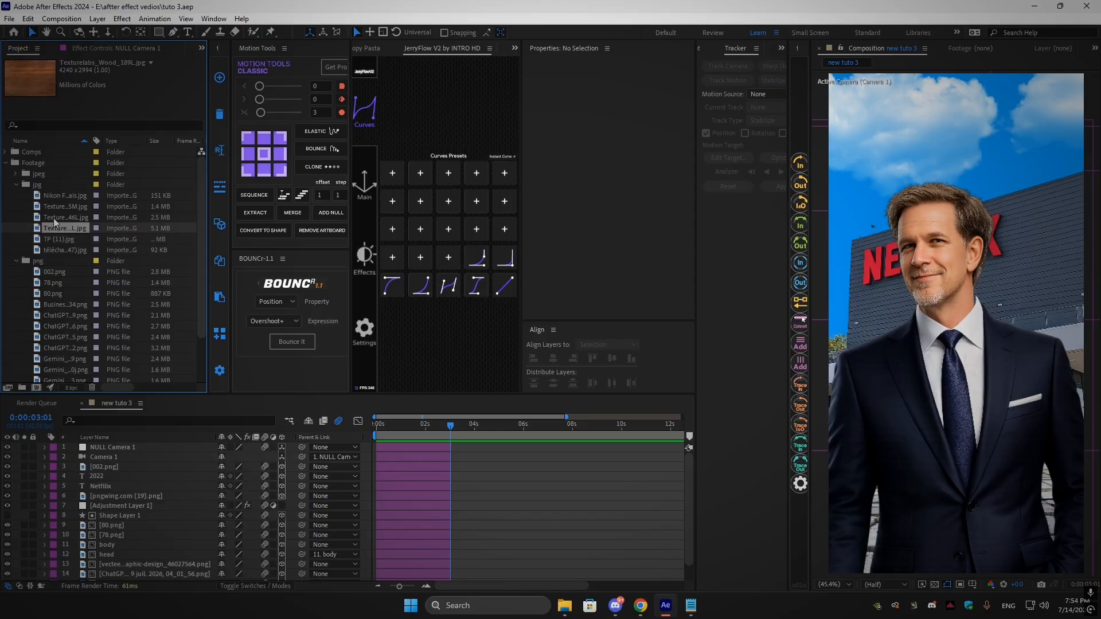
pyautogui.click(57, 218)
pyautogui.click(57, 206)
pyautogui.click(16, 173)
pyautogui.click(57, 184)
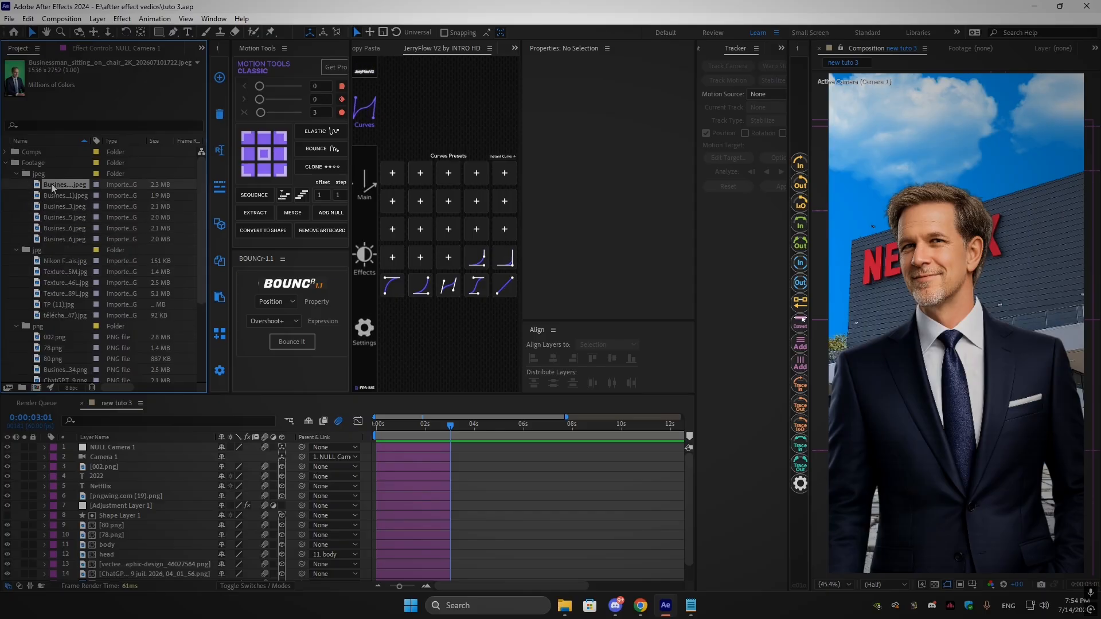
pyautogui.click(57, 195)
pyautogui.click(64, 206)
pyautogui.click(64, 217)
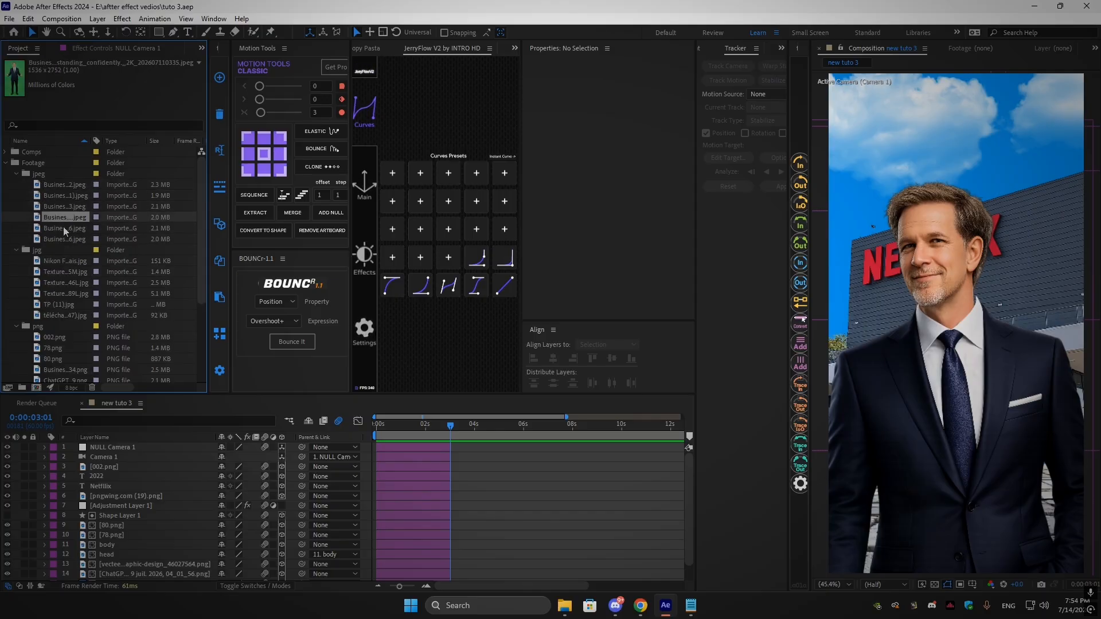
pyautogui.click(64, 228)
pyautogui.click(63, 239)
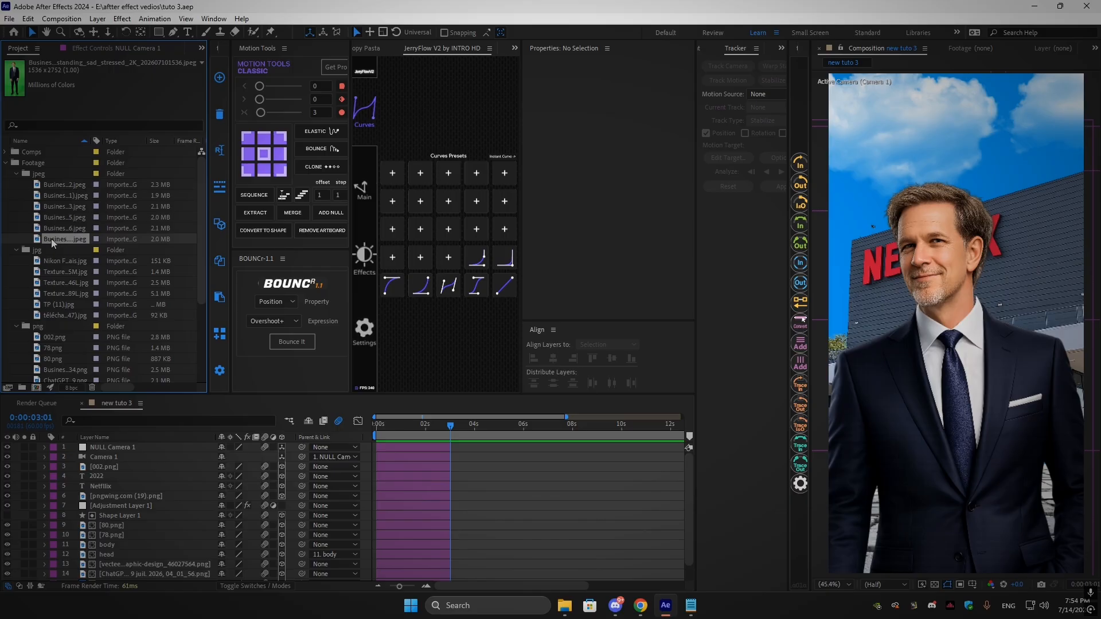
# Add the sad, stressed standing businessman JPEG as the uppermost layer starting at 0:00:03:01 and scale it to 63%
pyautogui.moveTo(52, 244); pyautogui.dragTo(466, 428)
pyautogui.press('s')
pyautogui.moveTo(232, 457); pyautogui.dragTo(210, 453)
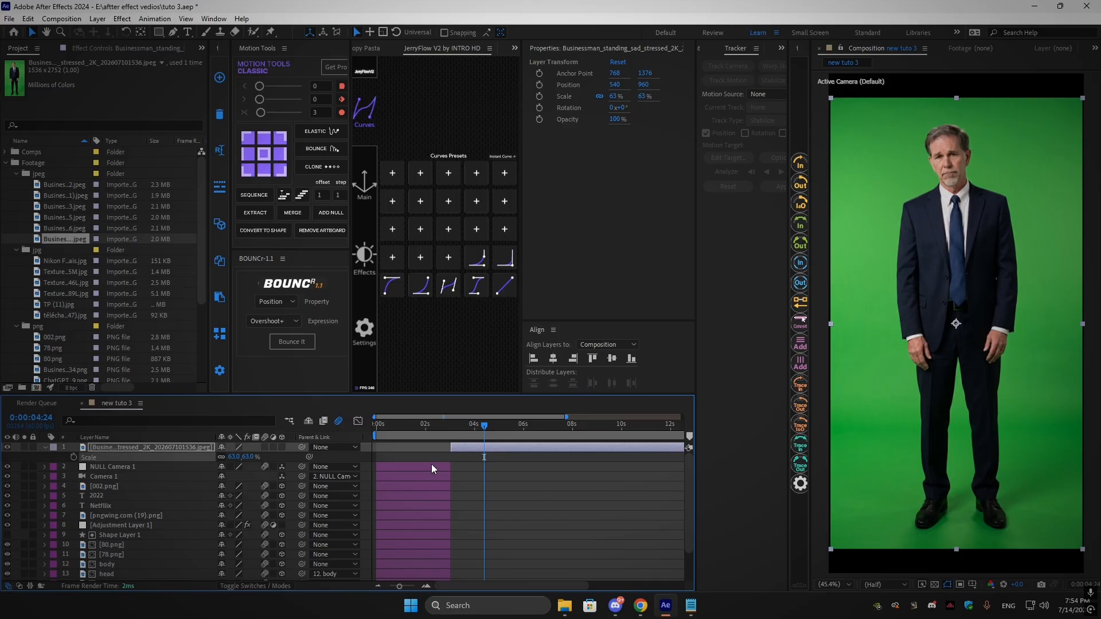
# Key out the green background of the businessman layer with Keylight (1.2), using Screen Gain 113 and Screen Balance 69
pyautogui.click(461, 451)
pyautogui.hotkey('ctrl', 'space')
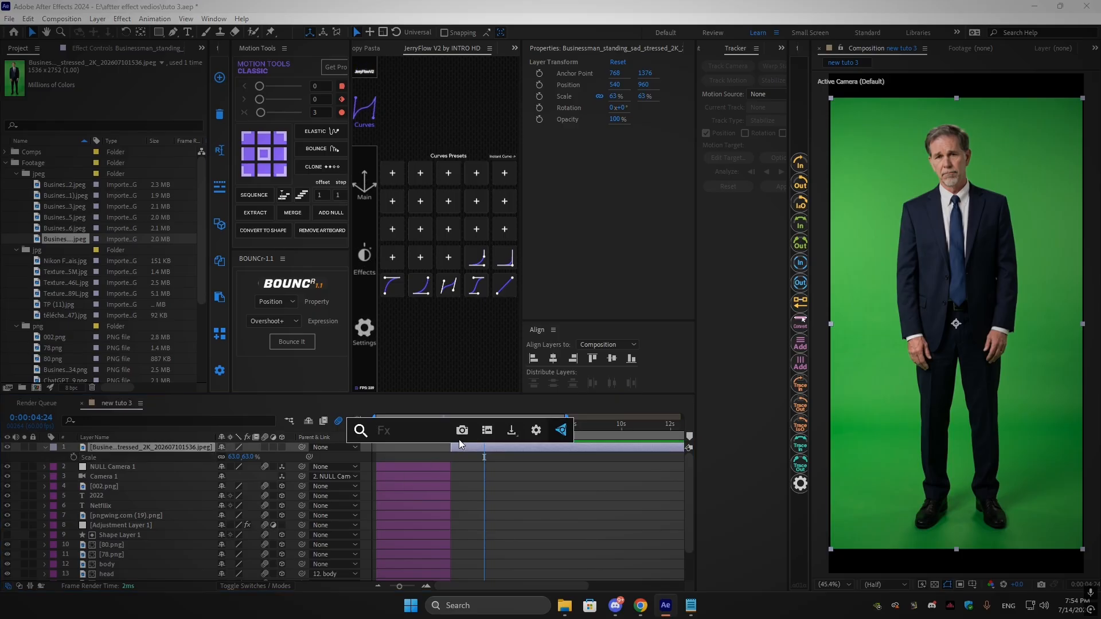
pyautogui.write('key')
pyautogui.click(444, 465)
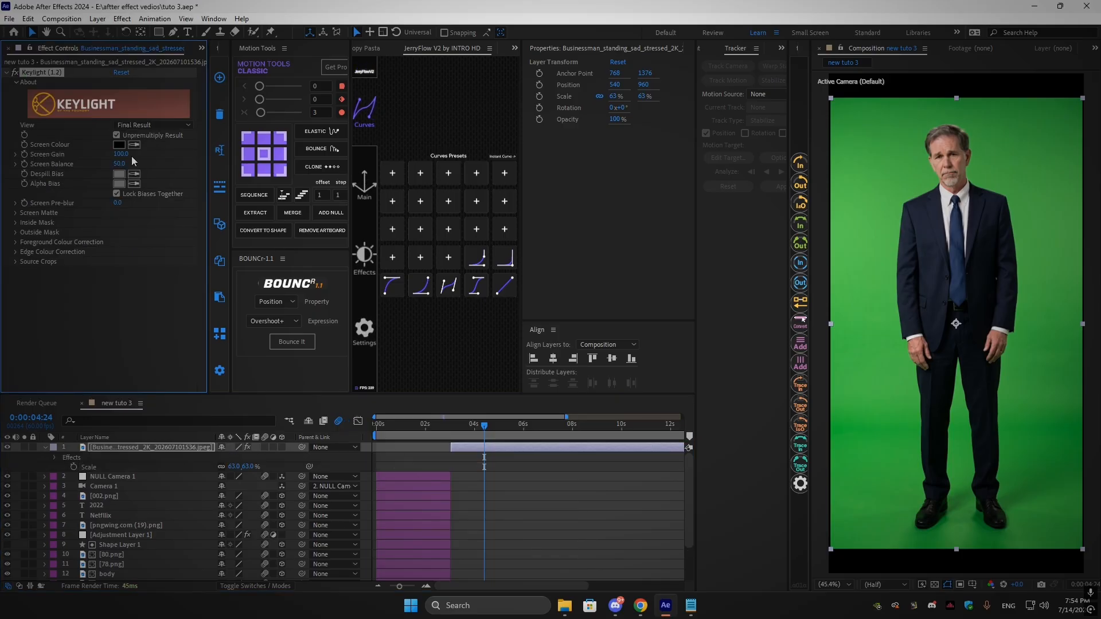
pyautogui.click(841, 288)
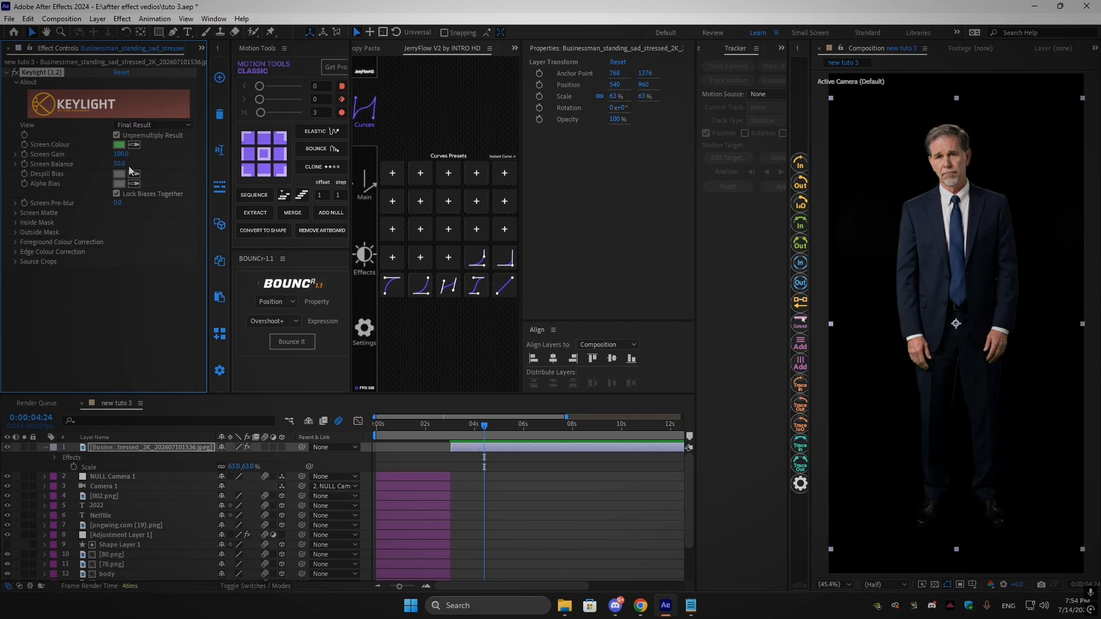
pyautogui.click(141, 153)
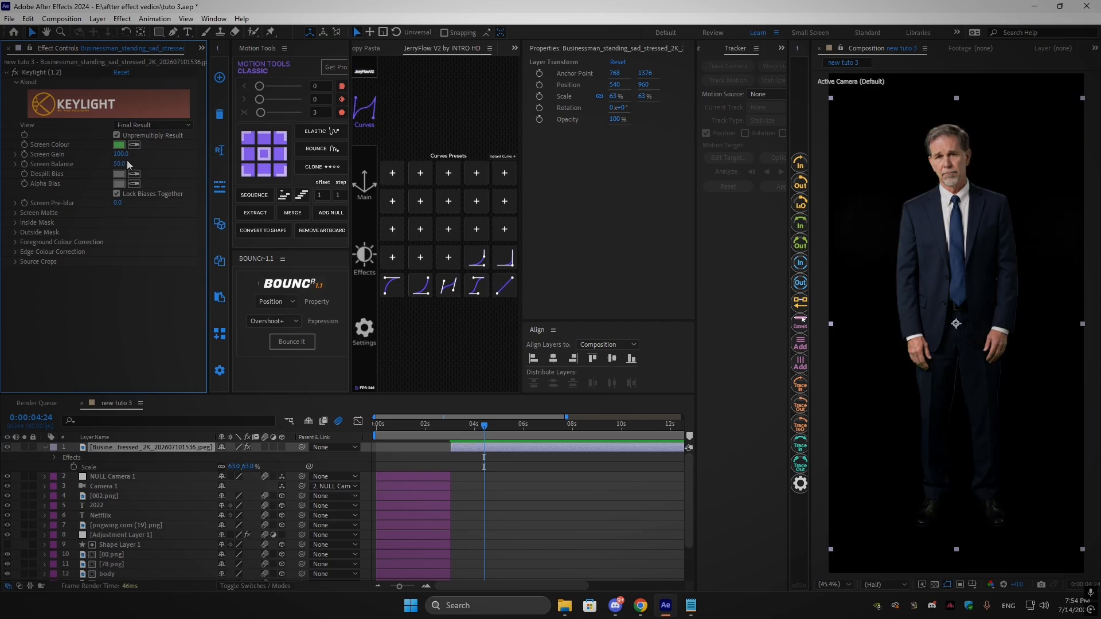
pyautogui.moveTo(119, 157)
pyautogui.mouseDown()
pyautogui.moveTo(171, 159)
pyautogui.moveTo(129, 160)
pyautogui.mouseUp()
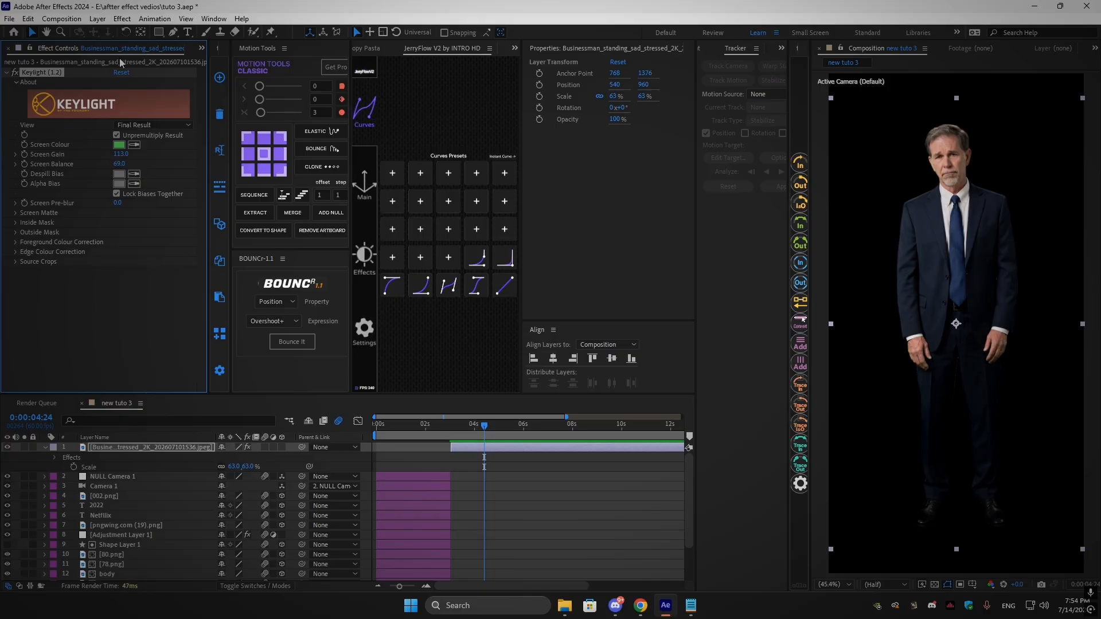
# Look through the PNG footage in the project for a background image for the businessman scene
pyautogui.click(201, 48)
pyautogui.click(221, 60)
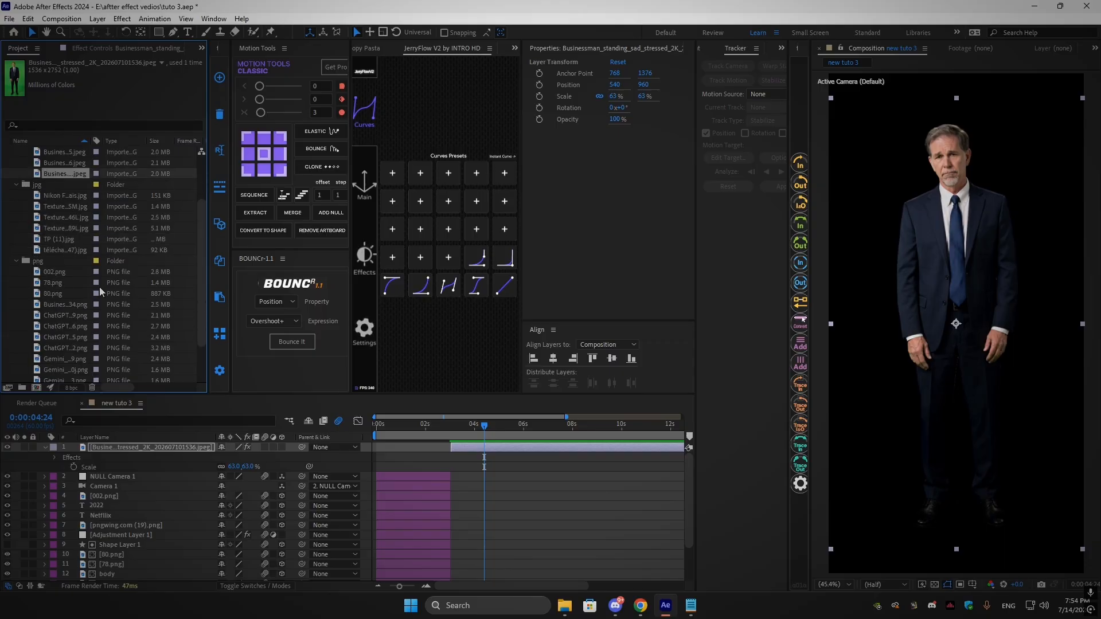
pyautogui.click(47, 273)
pyautogui.scroll(-2, 51, 287)
pyautogui.click(57, 360)
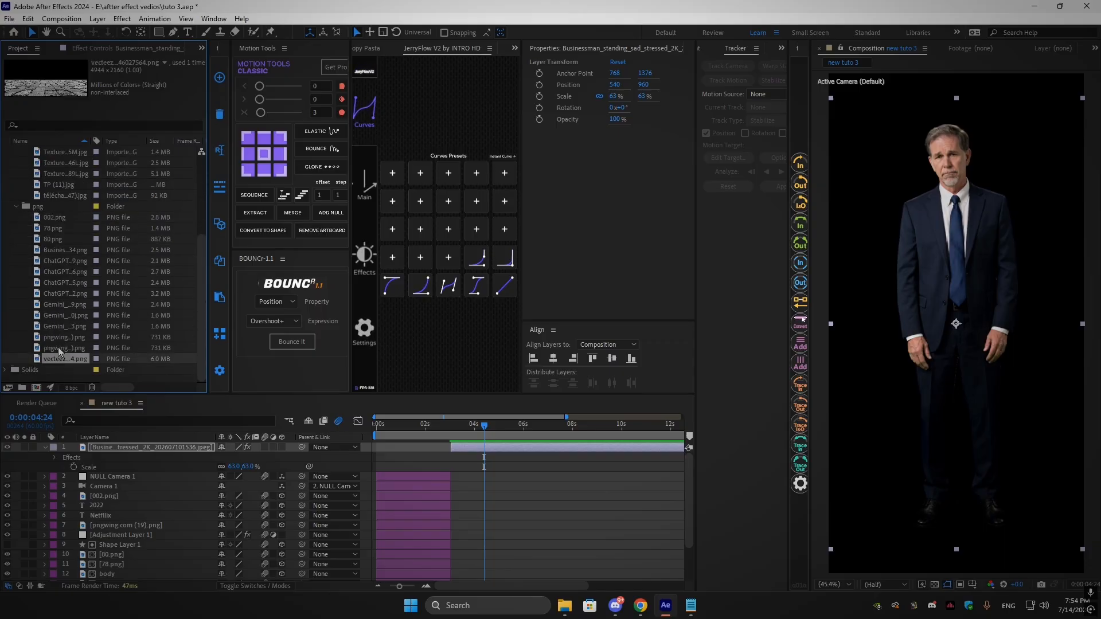
pyautogui.click(51, 338)
pyautogui.click(51, 327)
pyautogui.click(52, 316)
pyautogui.click(51, 304)
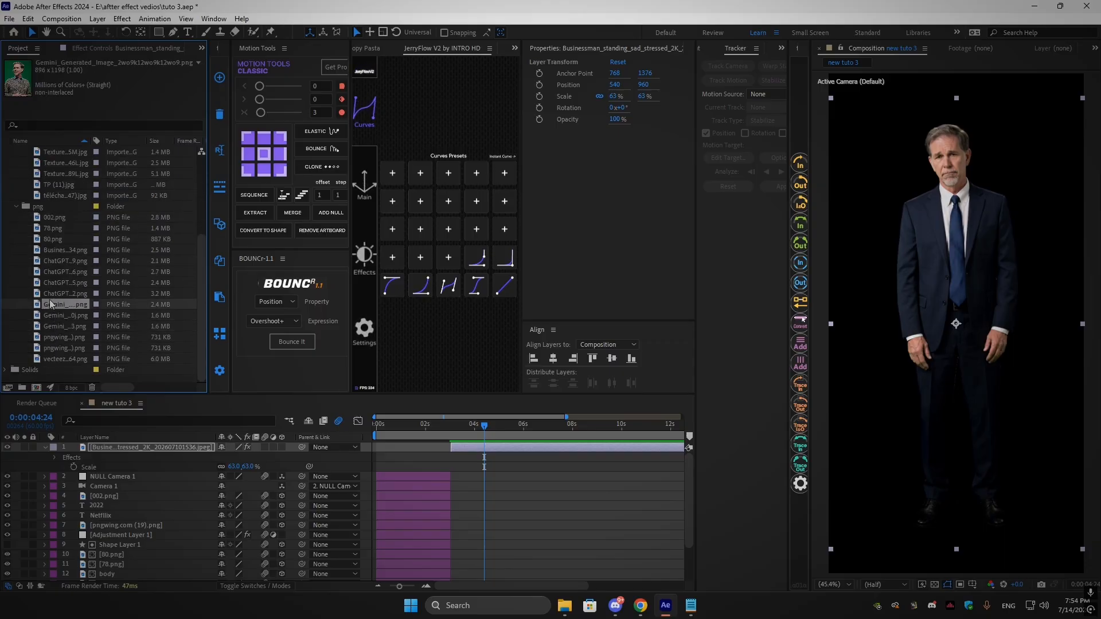
pyautogui.click(51, 294)
pyautogui.click(50, 283)
pyautogui.click(50, 272)
pyautogui.click(49, 261)
pyautogui.click(48, 250)
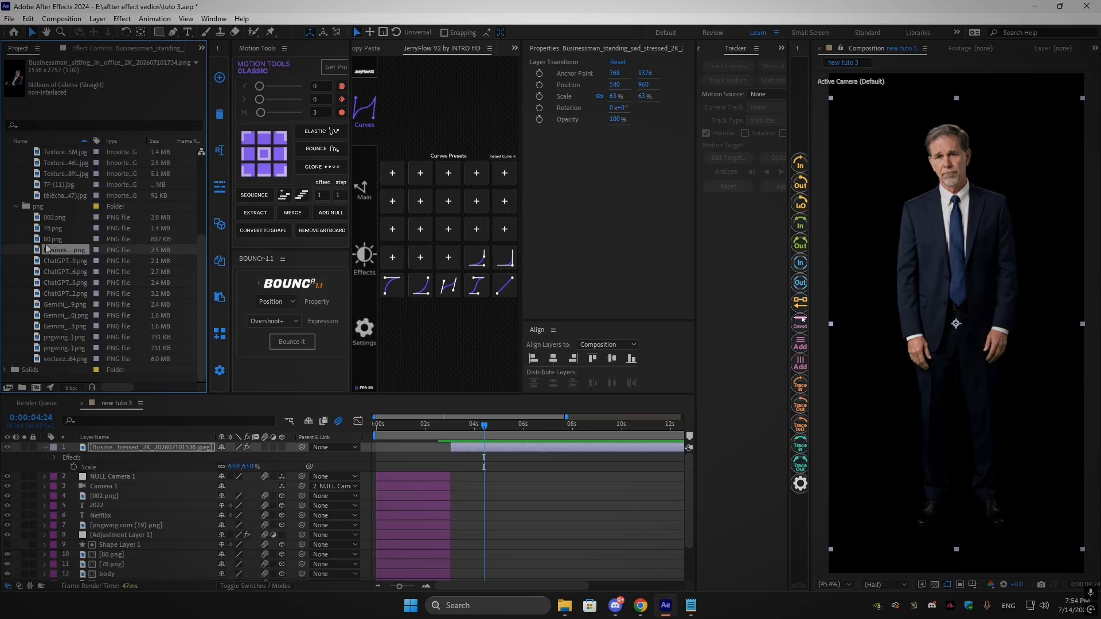
pyautogui.click(47, 239)
pyautogui.click(48, 228)
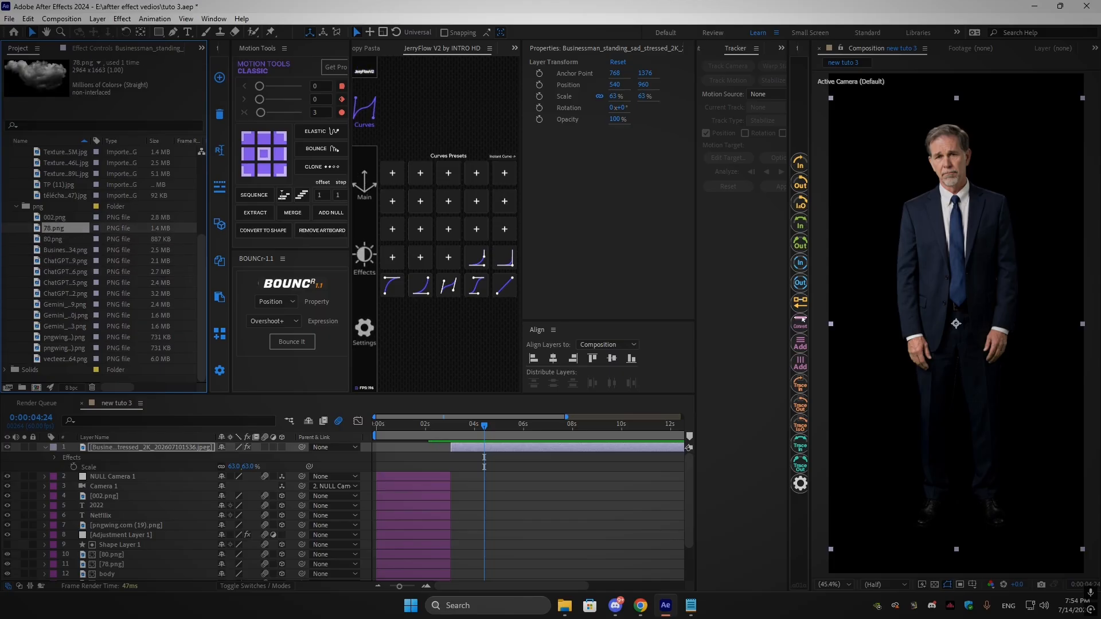
# Find the modern office building exterior JPEG and add it directly beneath the businessman layer, starting where that layer starts
pyautogui.scroll(4, 50, 228)
pyautogui.click(57, 228)
pyautogui.click(56, 239)
pyautogui.click(57, 250)
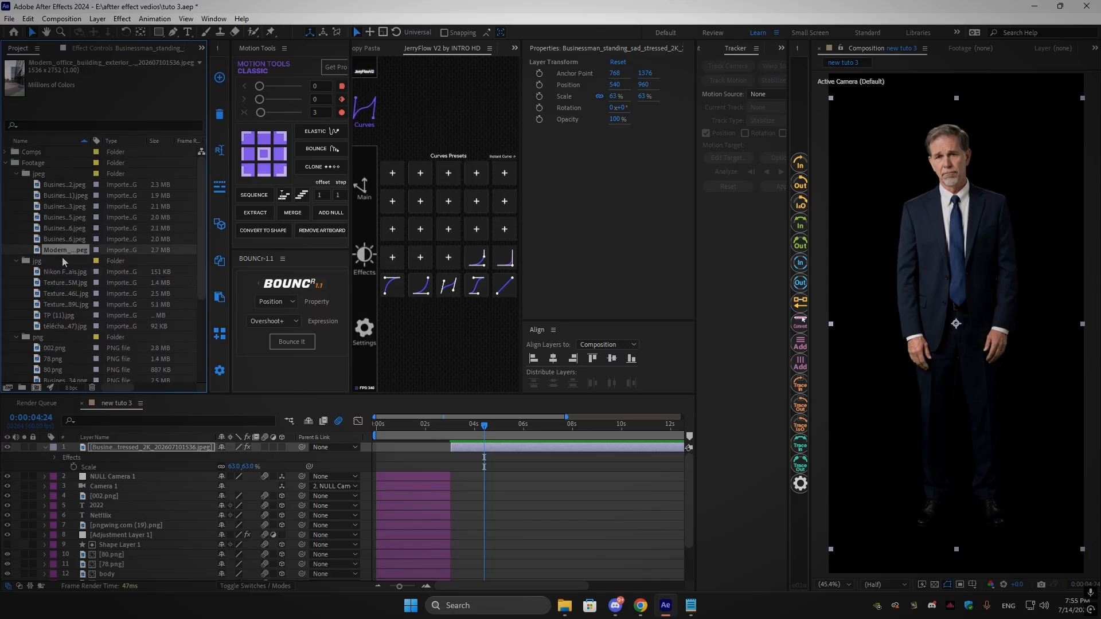
pyautogui.moveTo(447, 400); pyautogui.dragTo(481, 477)
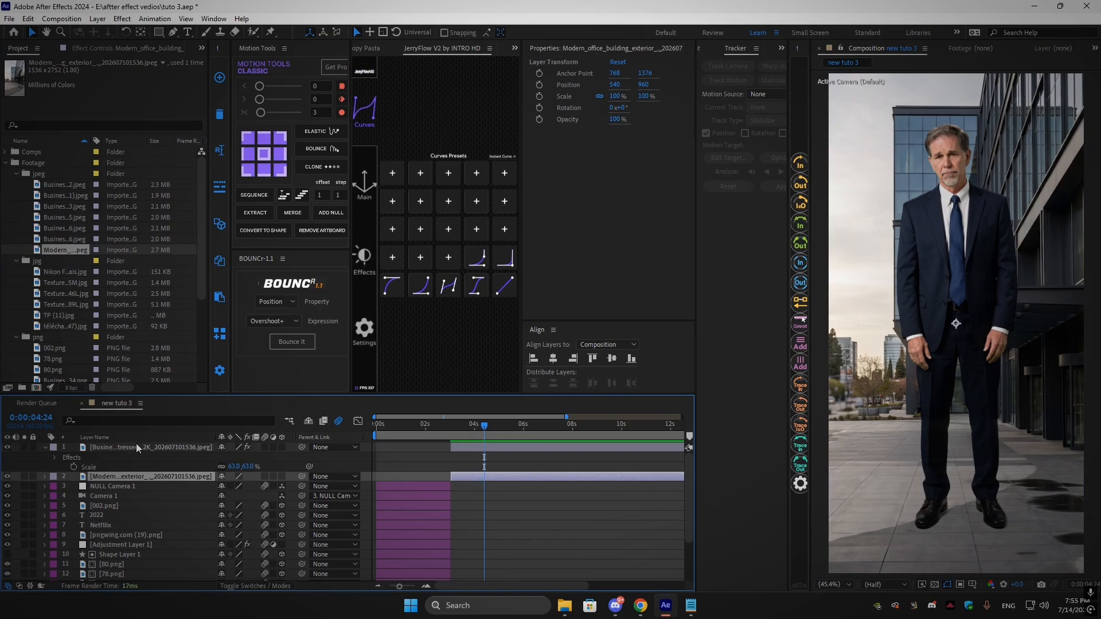
# Scale the businessman layer to 49% and lower him onto the pavement at position 540, 1173.6
pyautogui.click(150, 447)
pyautogui.press('s')
pyautogui.moveTo(236, 457); pyautogui.dragTo(228, 457)
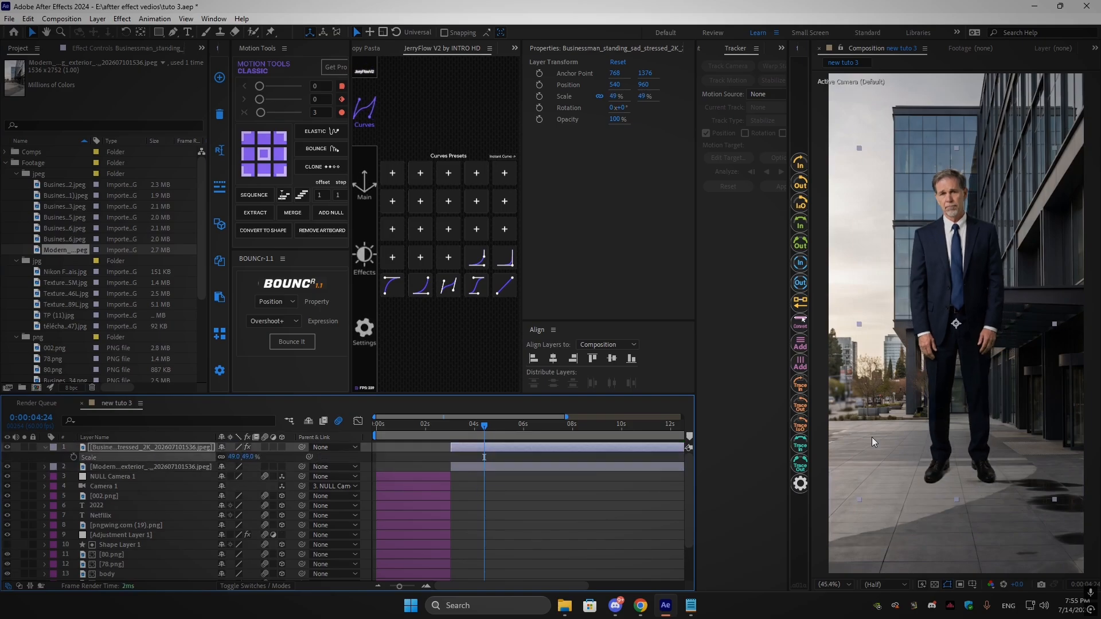
pyautogui.moveTo(947, 357); pyautogui.dragTo(946, 412)
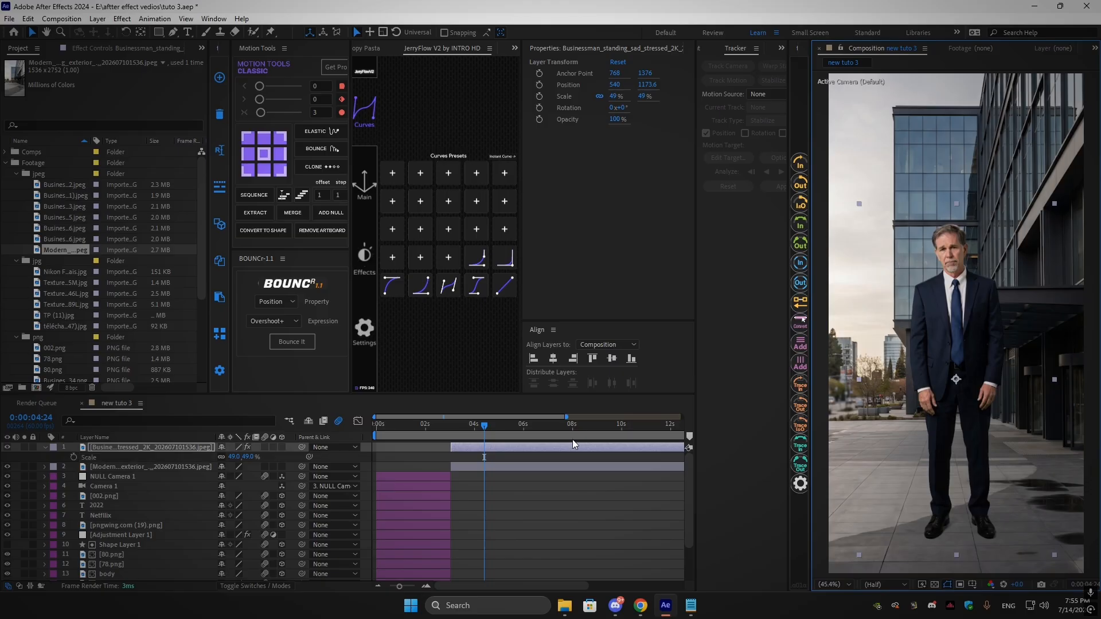
# Apply the Tint effect to the office building layer and map white to grey B4B4B4
pyautogui.click(483, 468)
pyautogui.hotkey('ctrl', 'space')
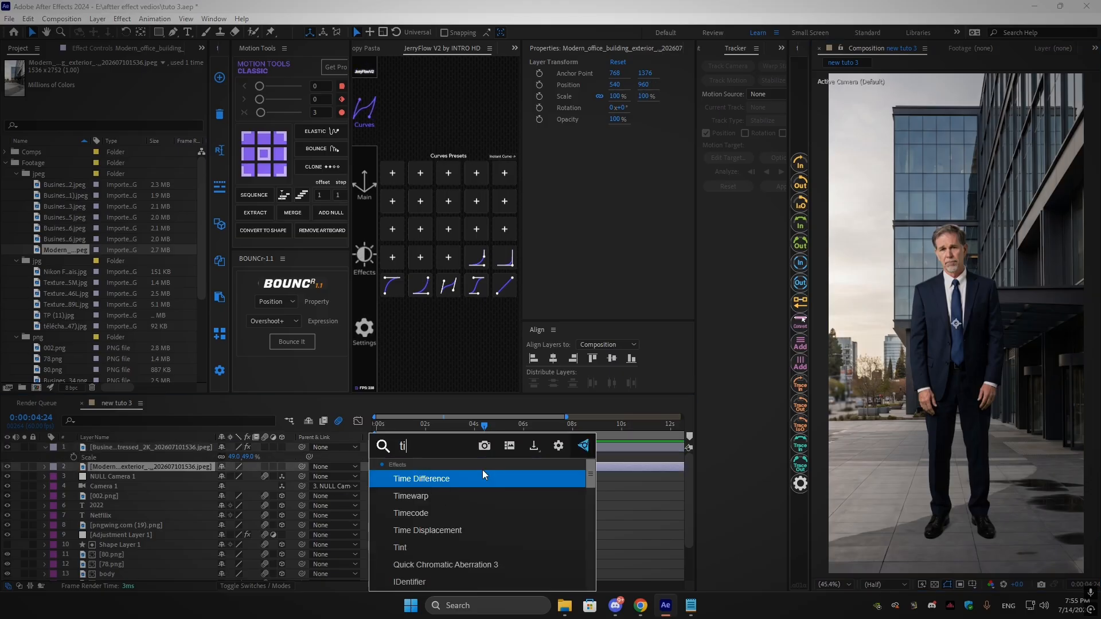
pyautogui.write('tint')
pyautogui.press('Return')
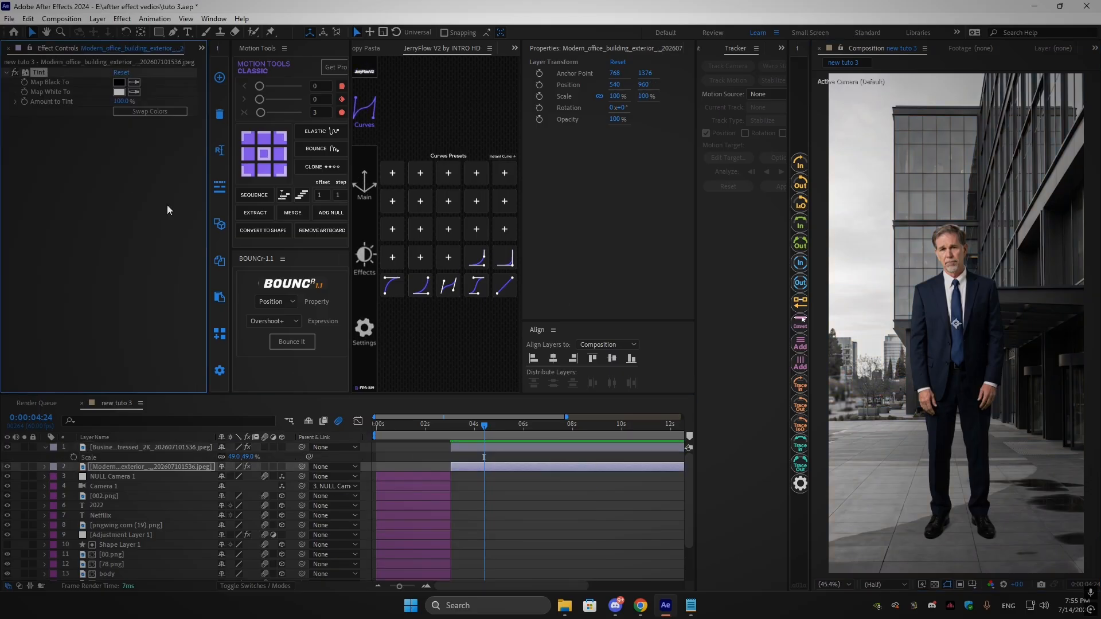
pyautogui.click(118, 92)
pyautogui.moveTo(232, 290); pyautogui.dragTo(198, 319)
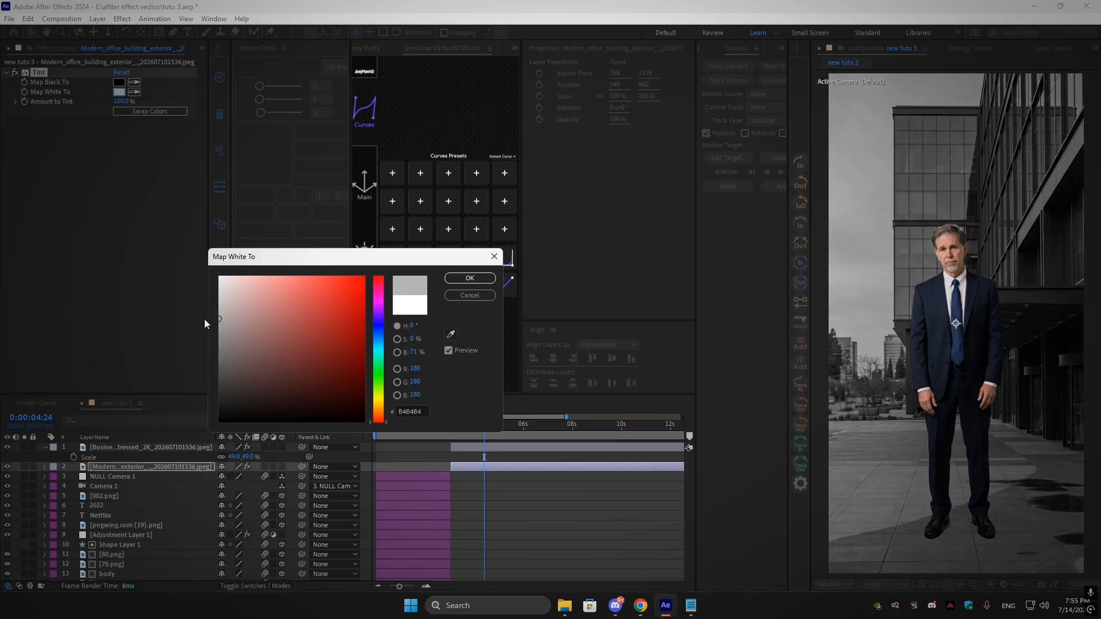
pyautogui.click(470, 278)
# Duplicate the businessman layer and rename the lower copy "shadow"
pyautogui.click(462, 447)
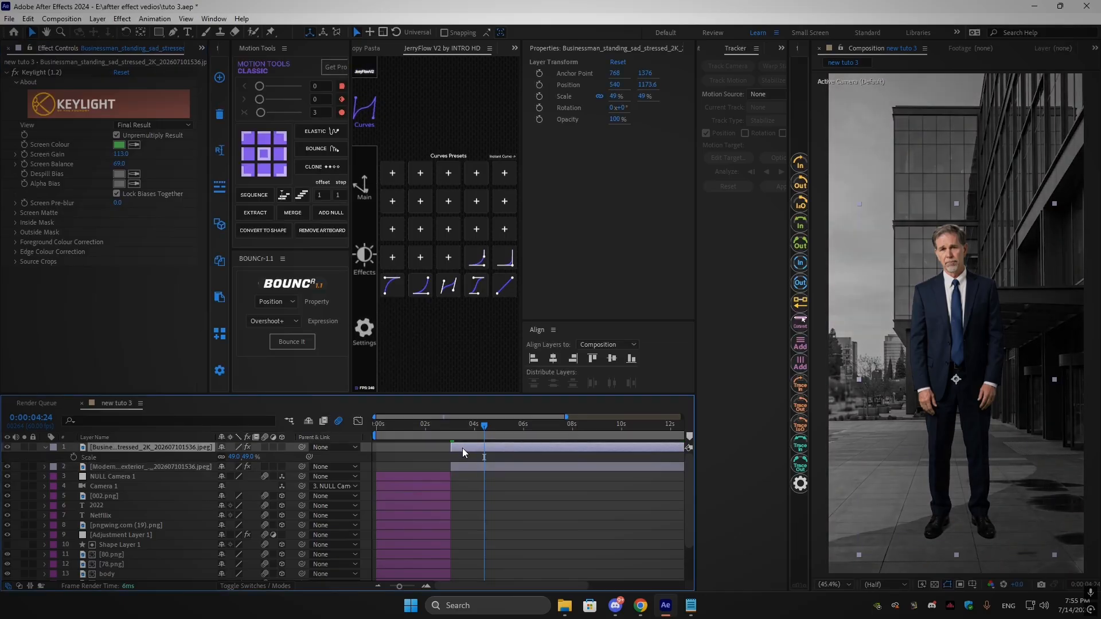
pyautogui.hotkey('ctrl', 'd')
pyautogui.click(131, 467)
pyautogui.press('Return')
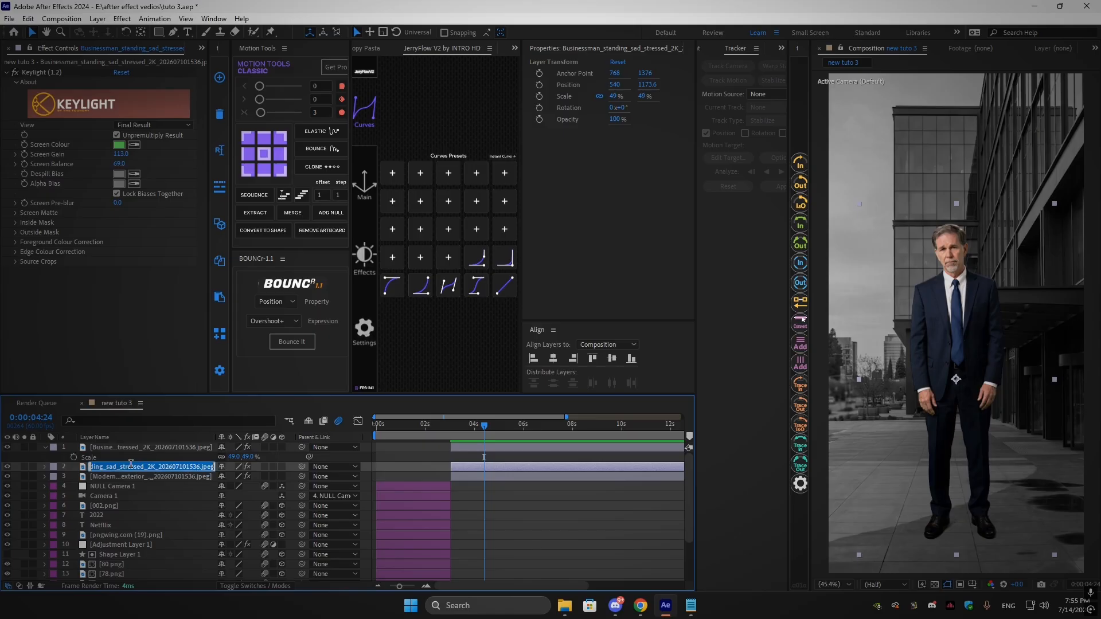
pyautogui.write('shadow')
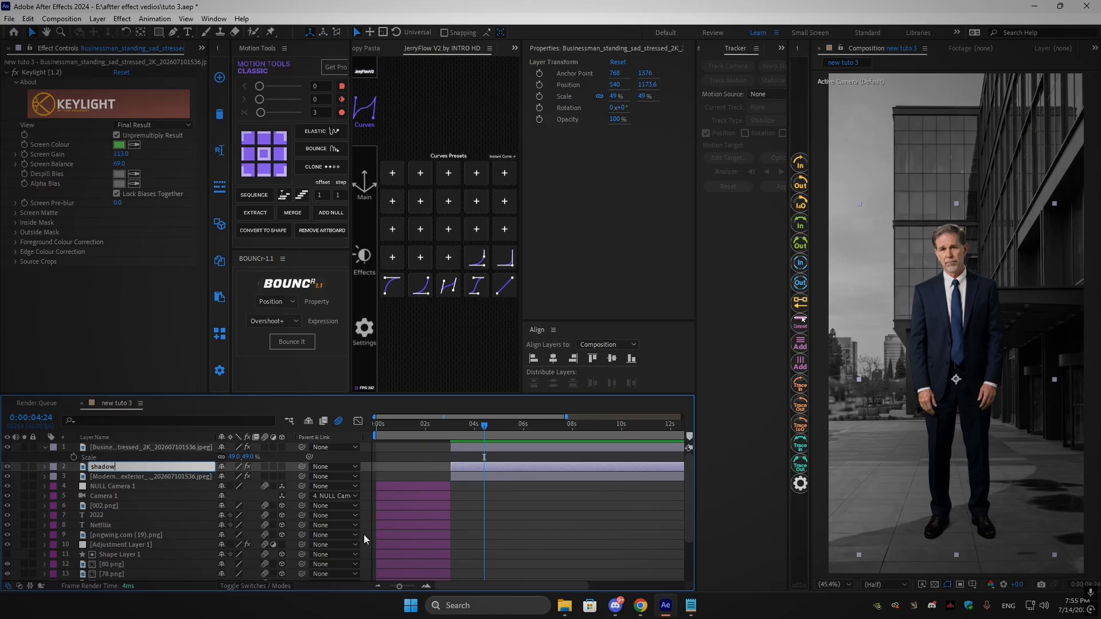
pyautogui.click(516, 500)
# Apply CC Slant to the shadow layer with Slant 68, Height -81 and Floor 740, 2630.7, and align it with the feet
pyautogui.write('cc sla')
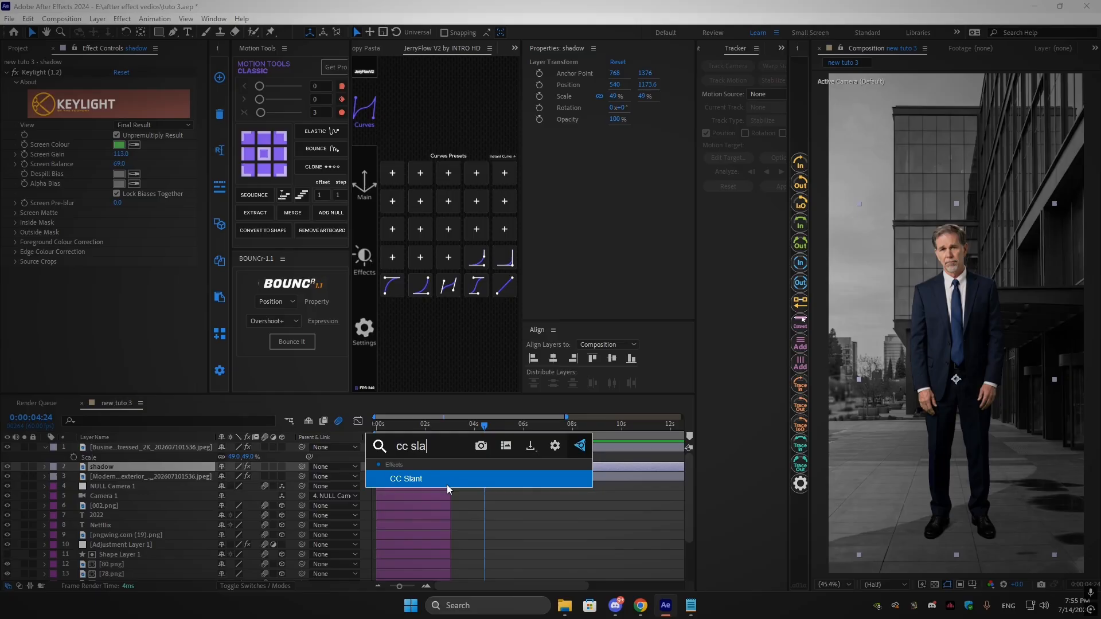
pyautogui.click(446, 484)
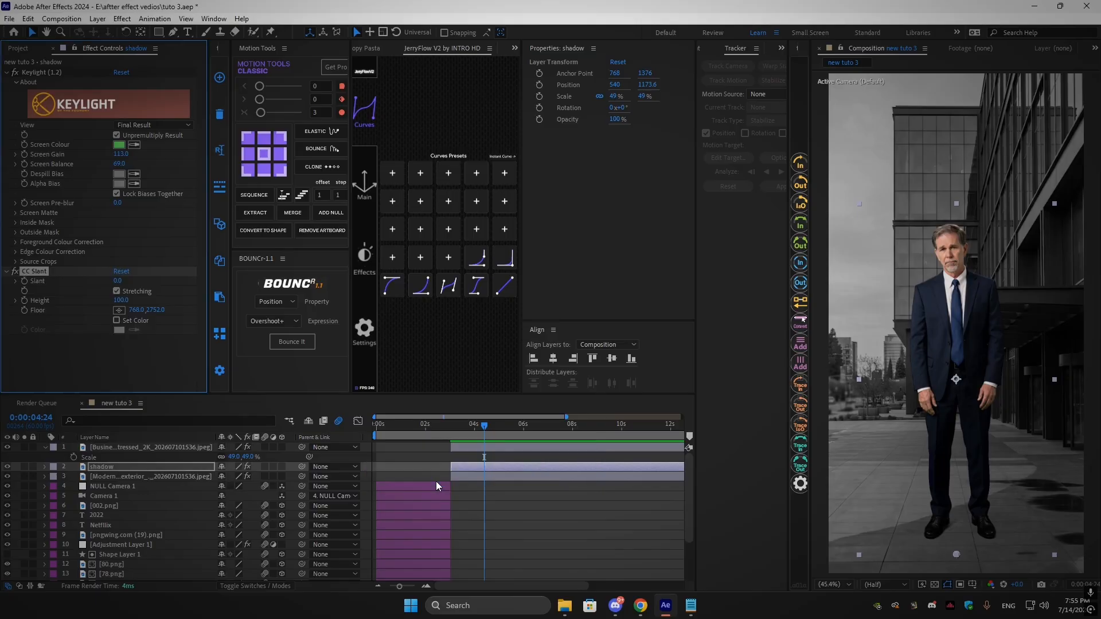
pyautogui.moveTo(119, 281); pyautogui.dragTo(89, 308)
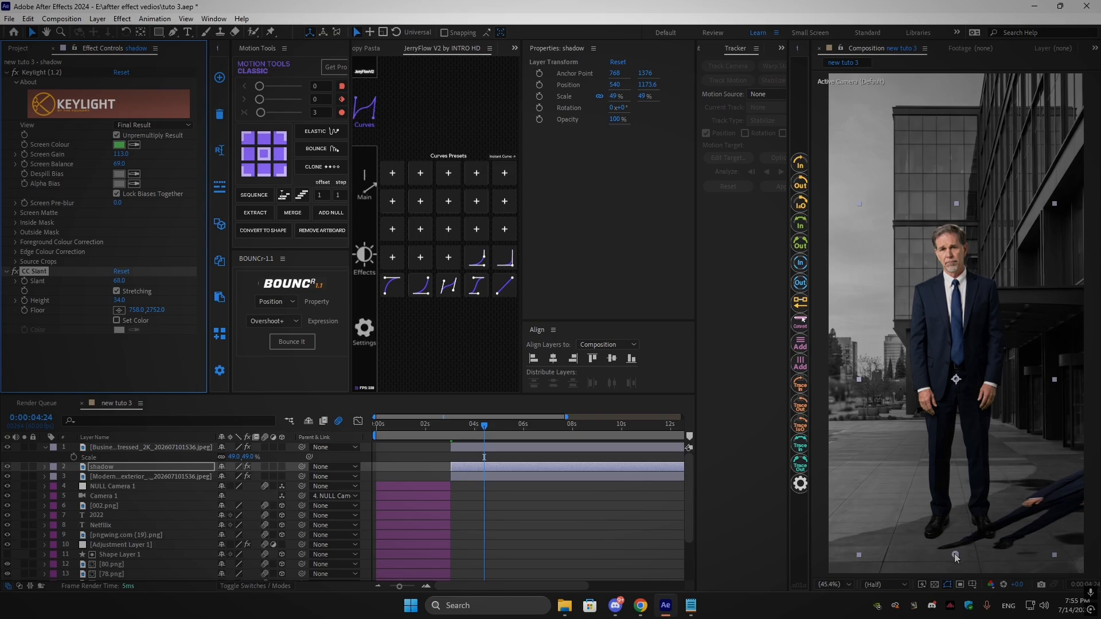
pyautogui.moveTo(956, 556); pyautogui.dragTo(954, 541)
pyautogui.moveTo(120, 300); pyautogui.dragTo(69, 312)
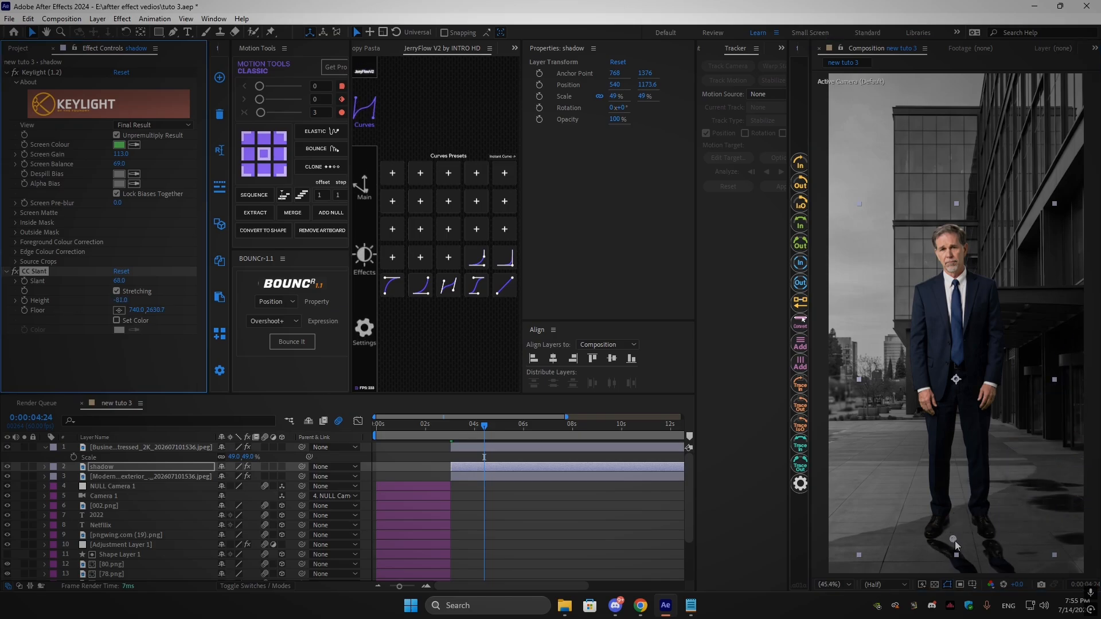
pyautogui.moveTo(956, 545); pyautogui.dragTo(951, 534)
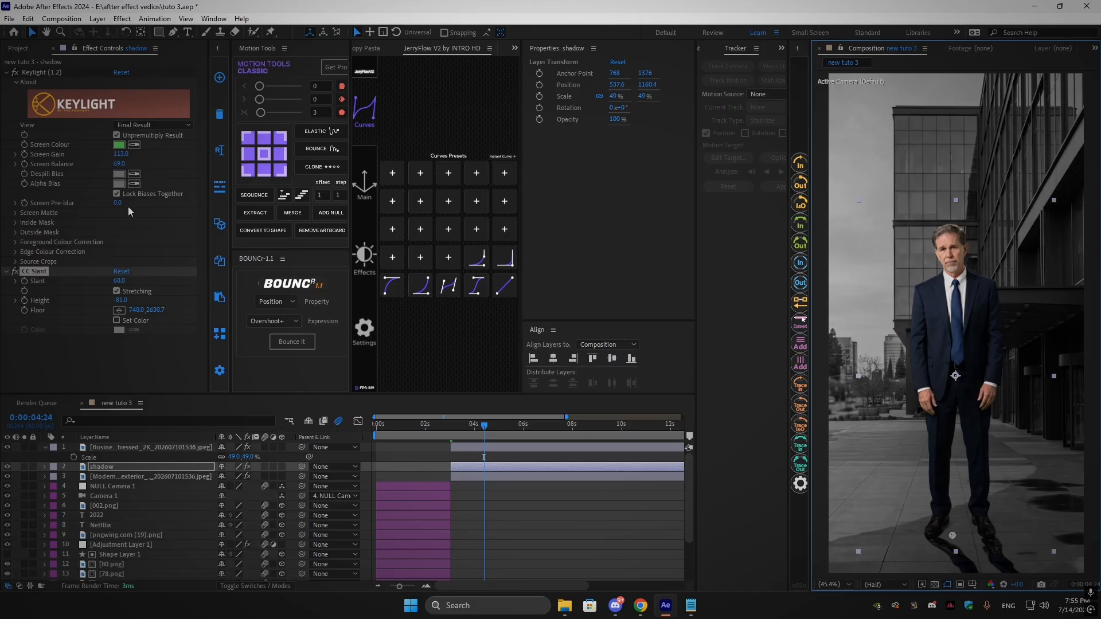
# Turn on Set Color in the shadow layer's CC Slant effect, keeping the color black
pyautogui.click(117, 321)
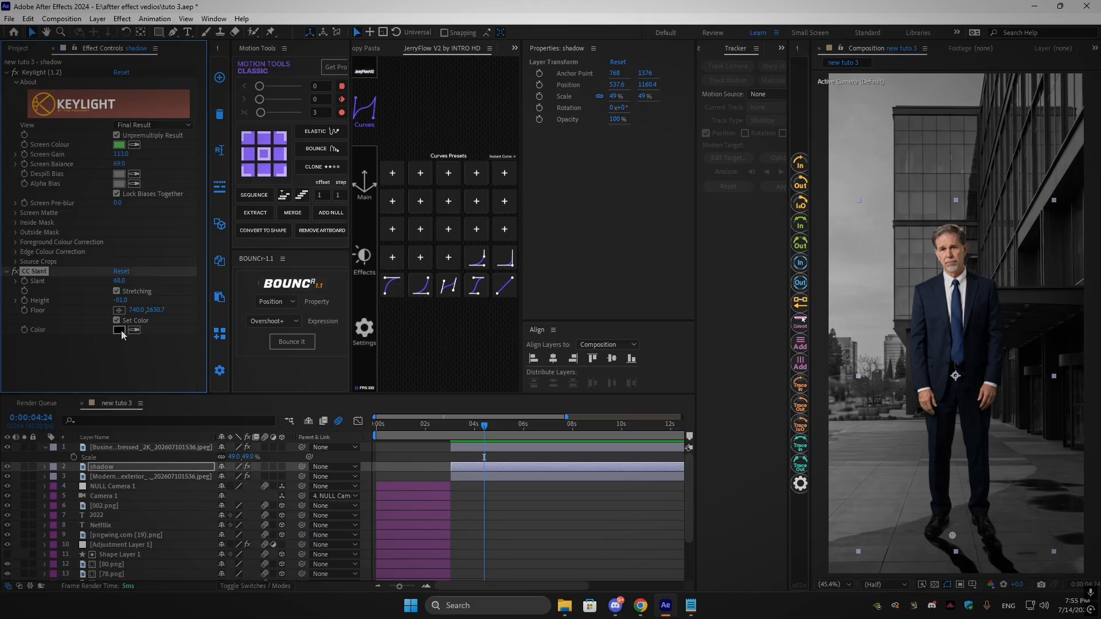
pyautogui.click(120, 332)
pyautogui.click(453, 283)
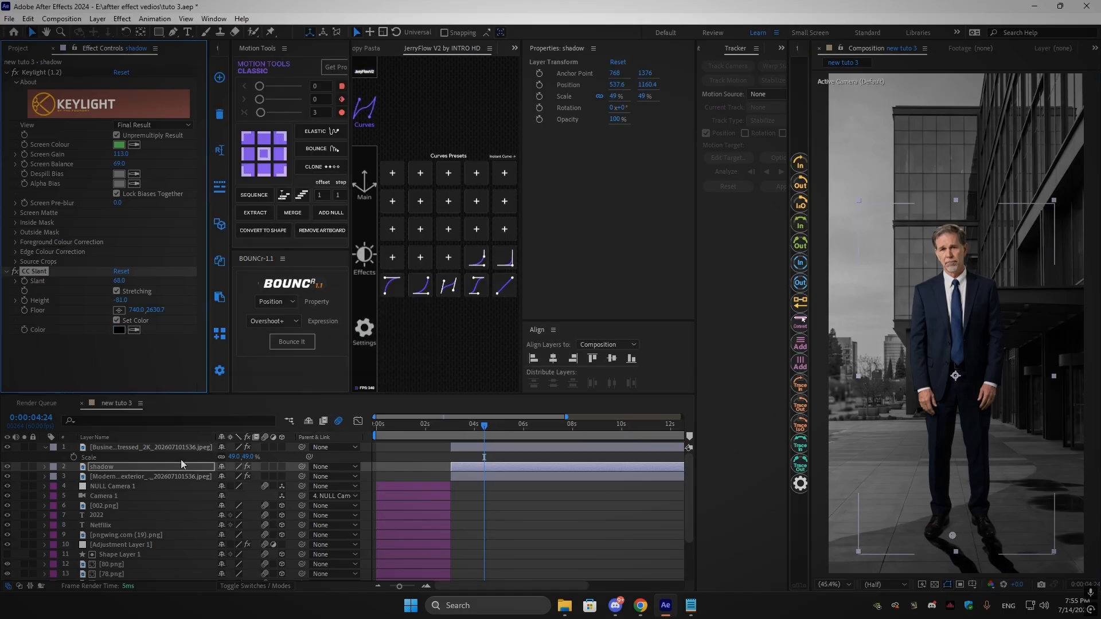
# Apply Gaussian Blur to the shadow layer with Blurriness 67, then collapse the businessman layer's properties and deselect the layers
pyautogui.hotkey('ctrl', 'space')
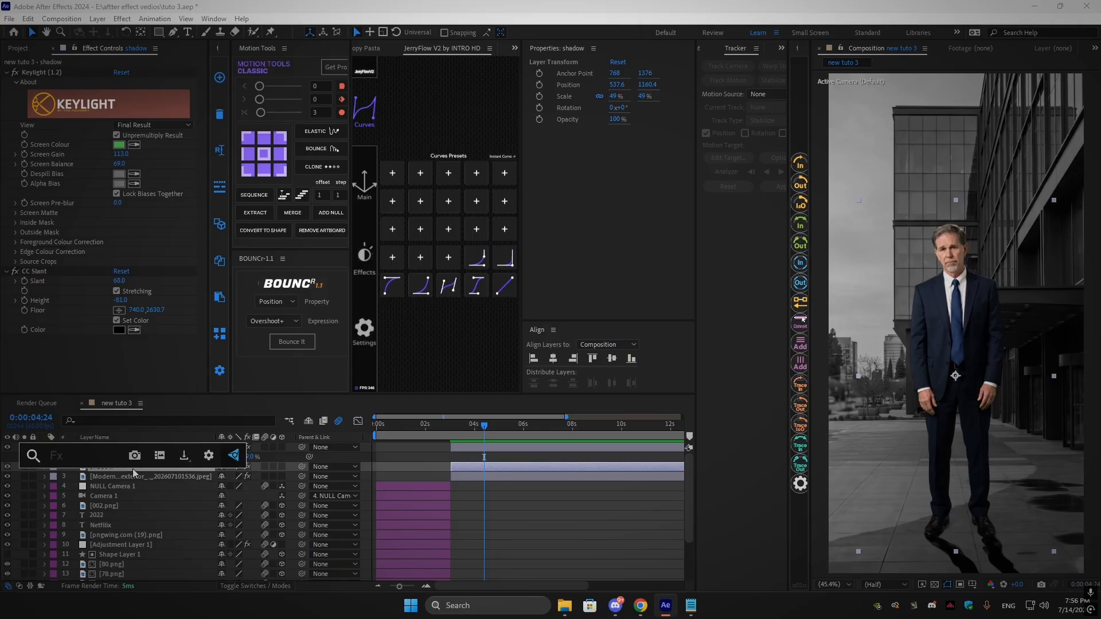
pyautogui.write('g')
pyautogui.click(92, 495)
pyautogui.moveTo(118, 350); pyautogui.dragTo(635, 352)
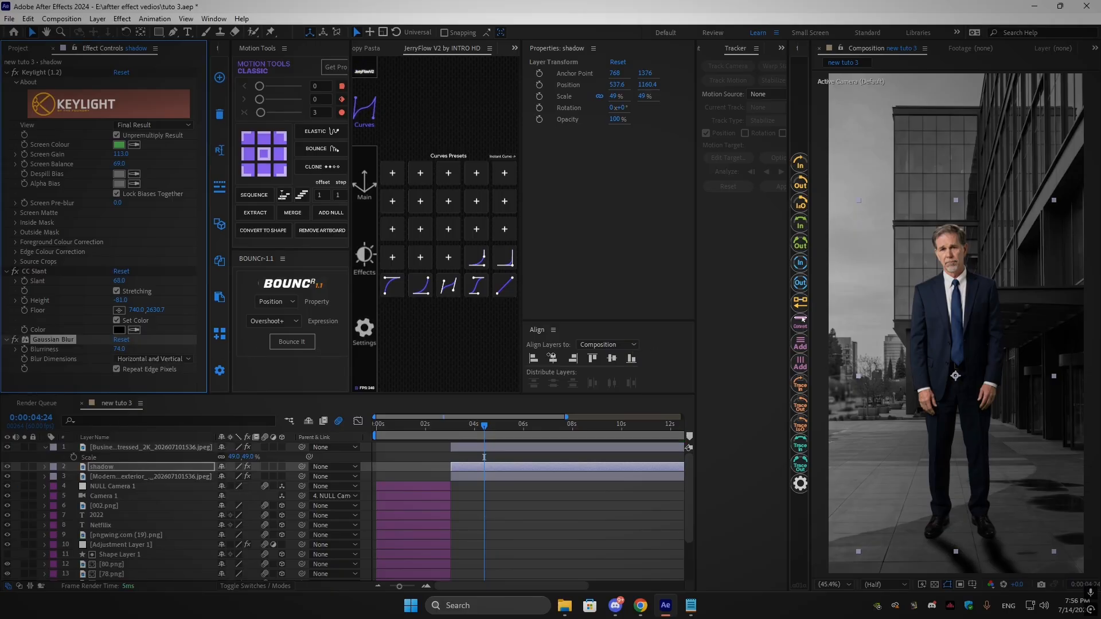
pyautogui.click(45, 448)
pyautogui.click(533, 493)
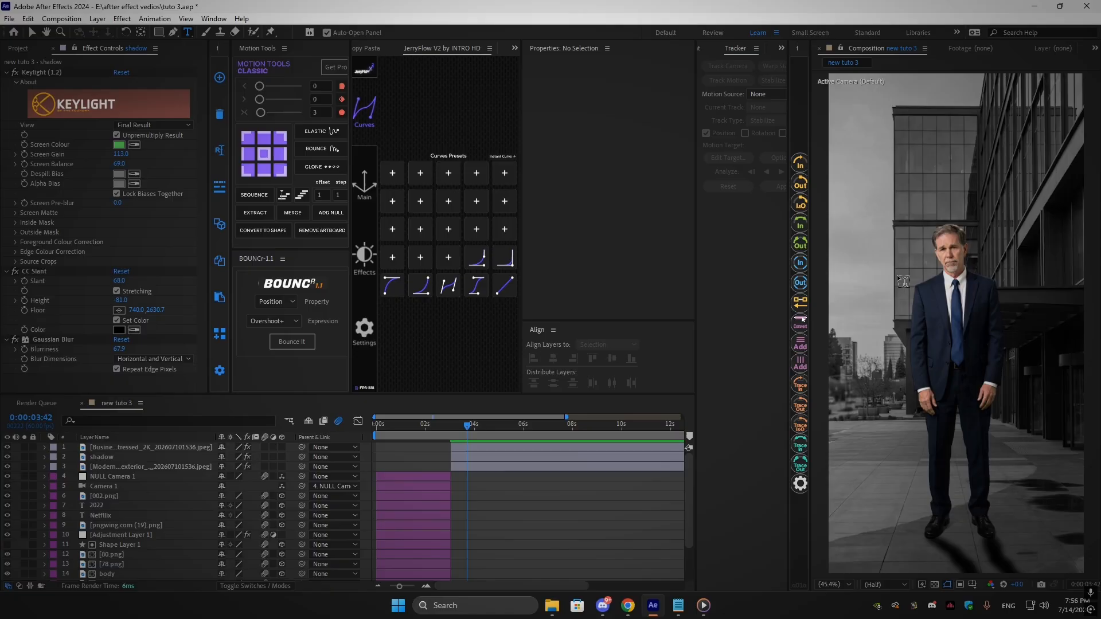
# Create a text layer reading "people thought" beside the businessman's head, with the current time at 0:00:03:42
pyautogui.click(898, 277)
pyautogui.write('p')
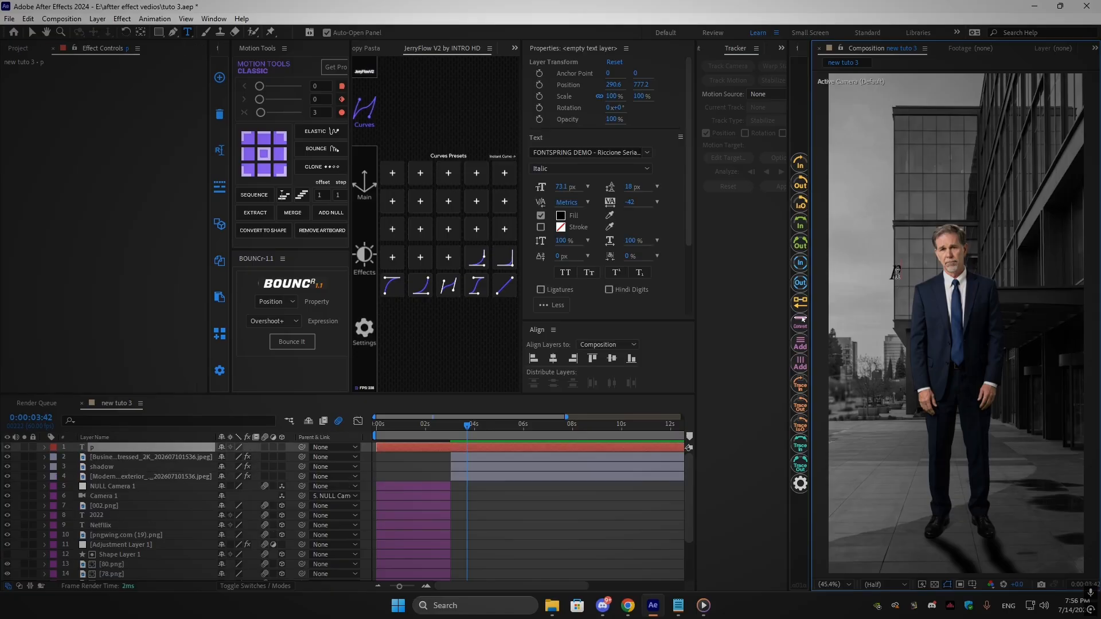
pyautogui.write('e')
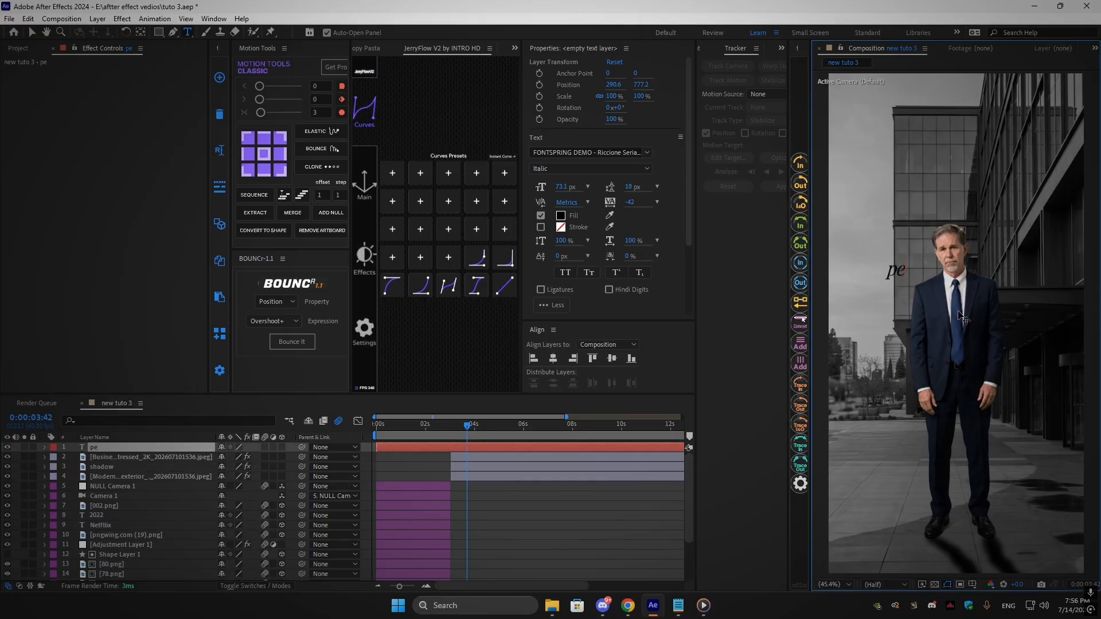
pyautogui.write('ople thou')
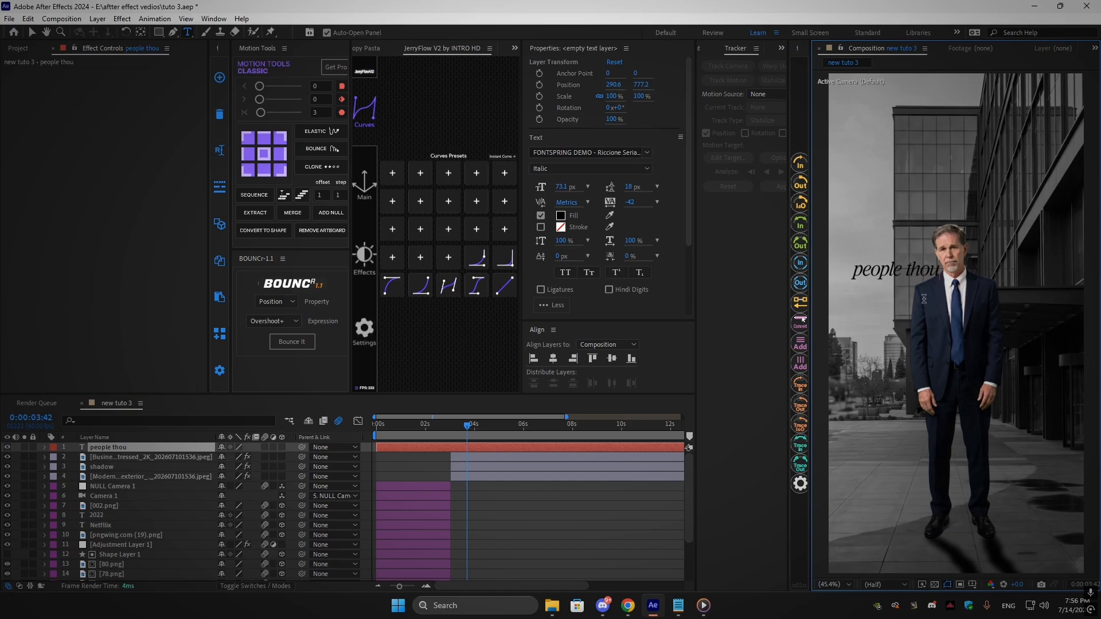
pyautogui.write('g')
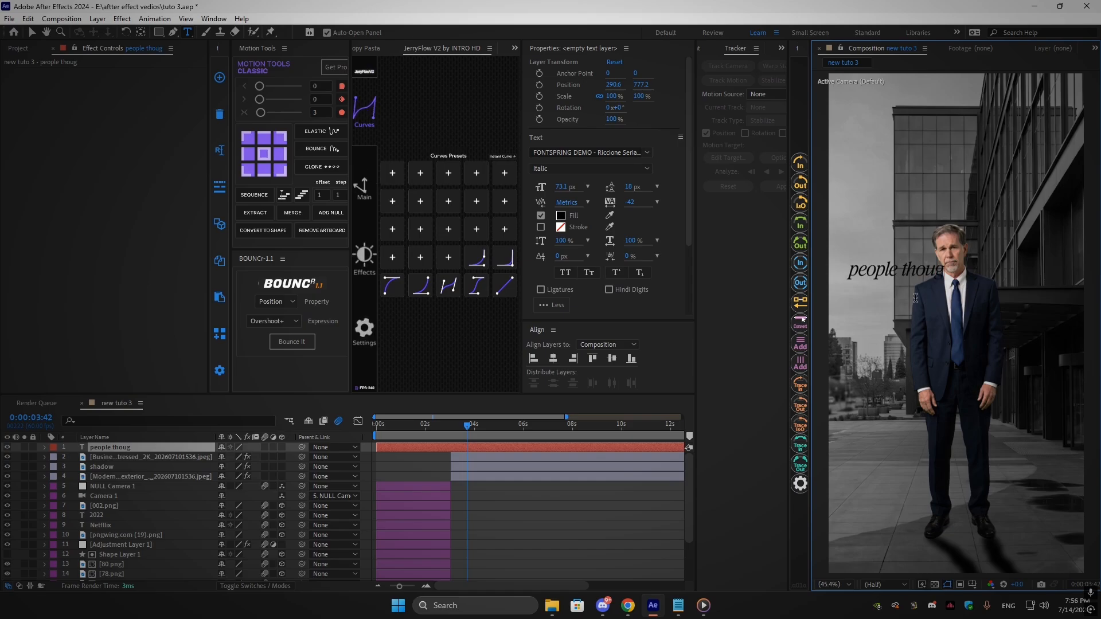
pyautogui.write('ht')
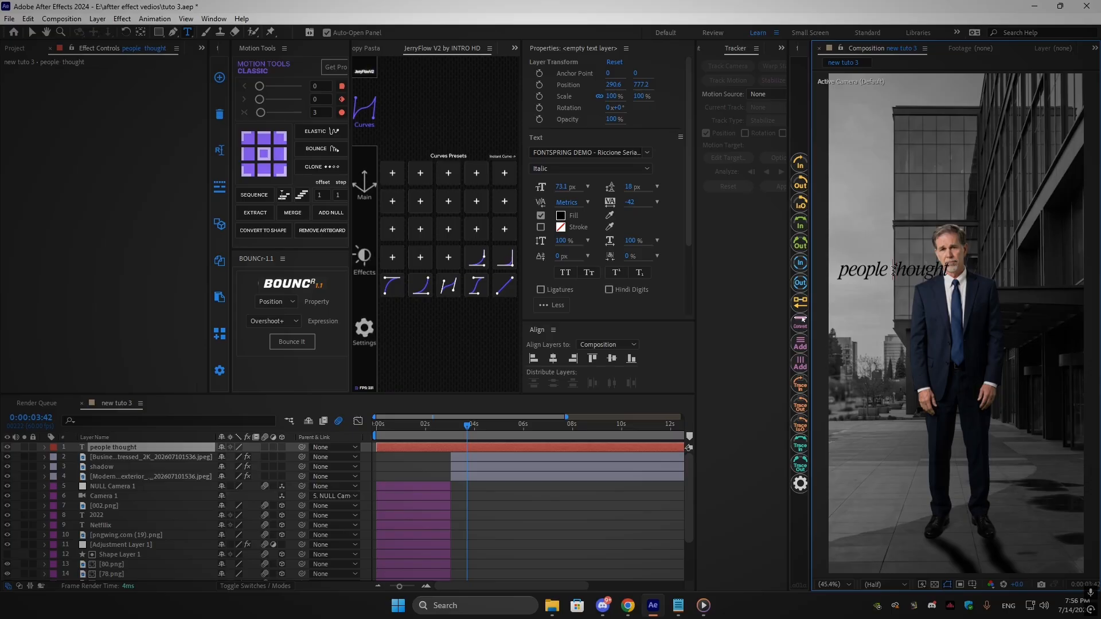
# Break "people thought" into two lines and set the text's leading to 70 px
pyautogui.click(895, 272)
pyautogui.press('Return')
pyautogui.hotkey('ctrl', 'a')
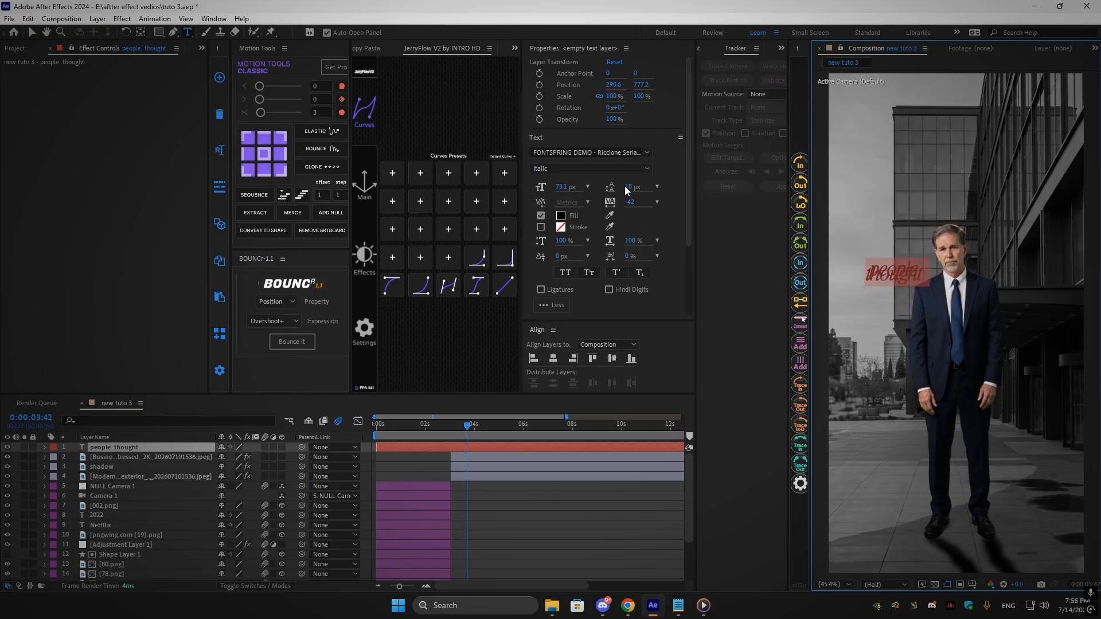
pyautogui.moveTo(627, 187); pyautogui.dragTo(659, 190)
pyautogui.click(929, 282)
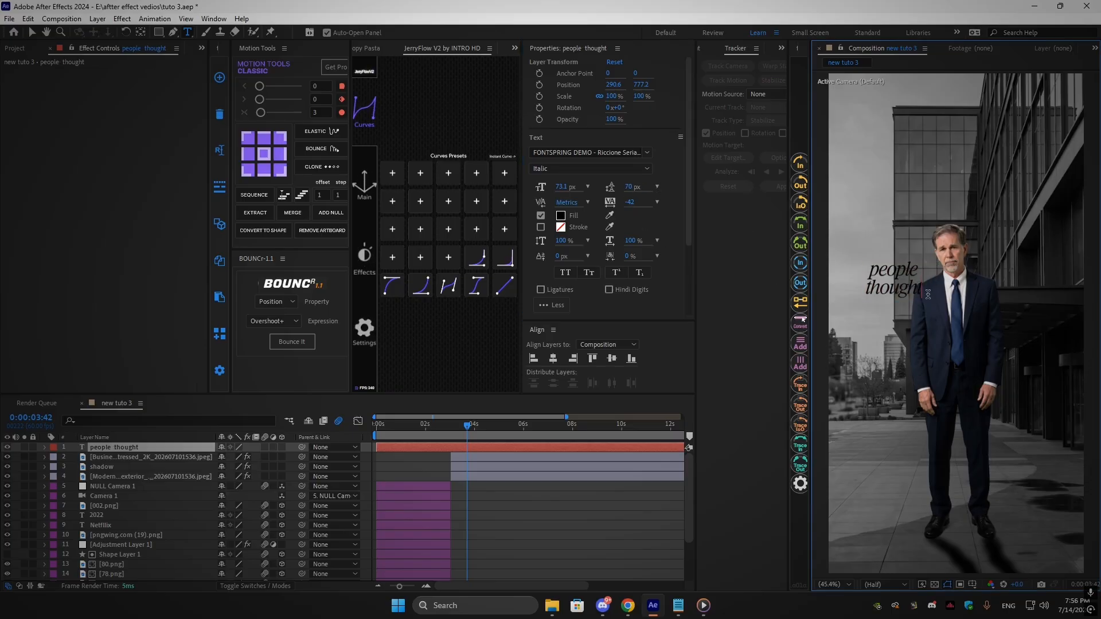
# Continue the caption with the lines "it was", "the" and "beginning" under "people thought"
pyautogui.press('Return')
pyautogui.write('it')
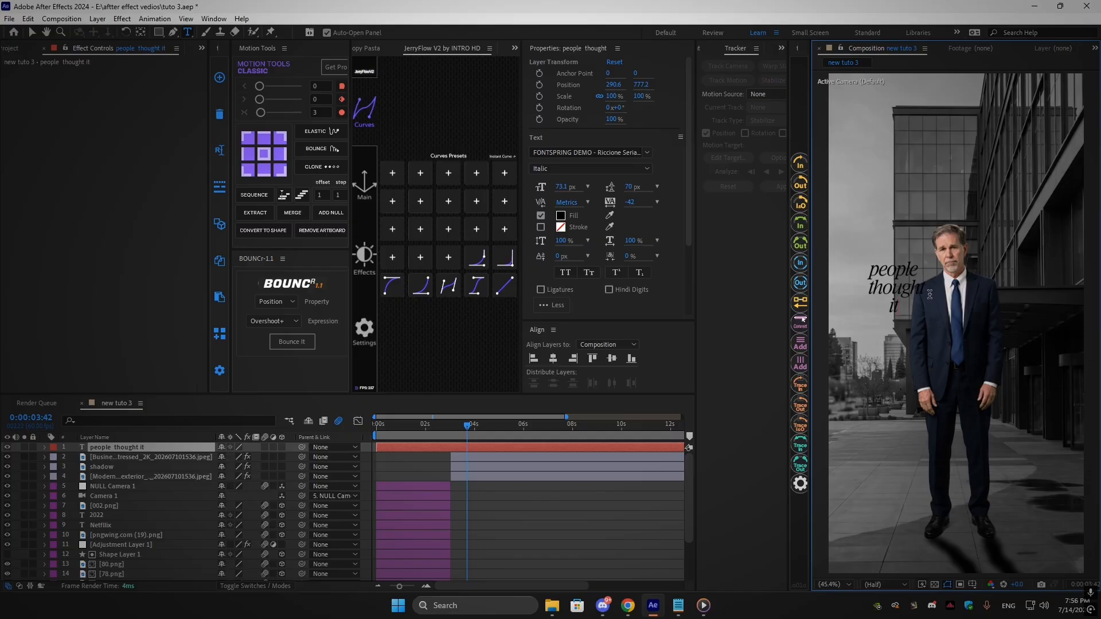
pyautogui.write(' was')
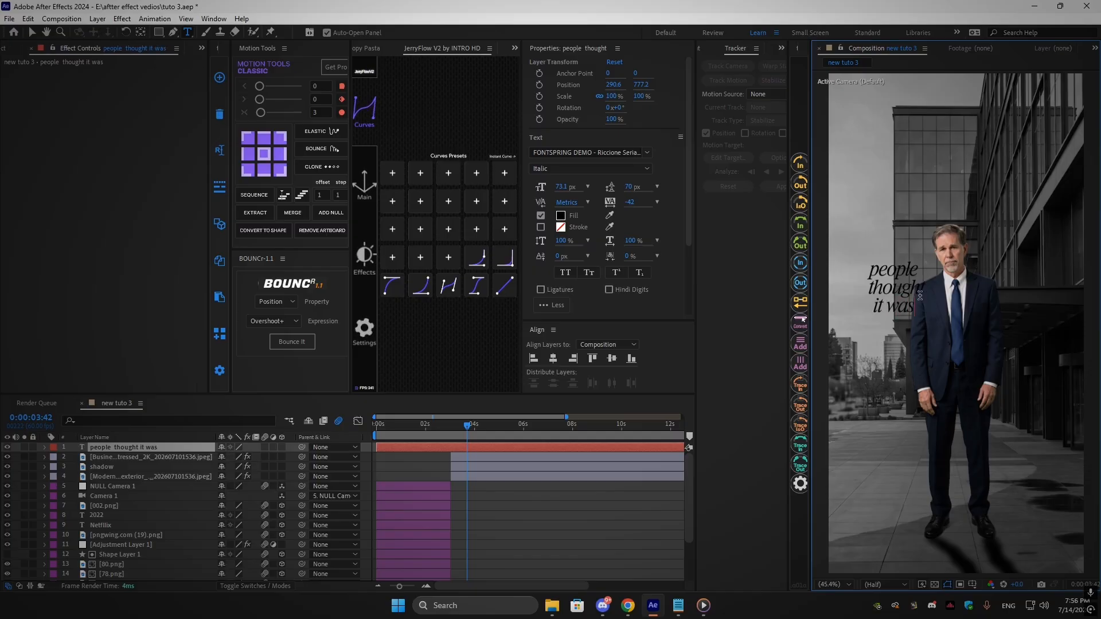
pyautogui.press('Return')
pyautogui.write('the b')
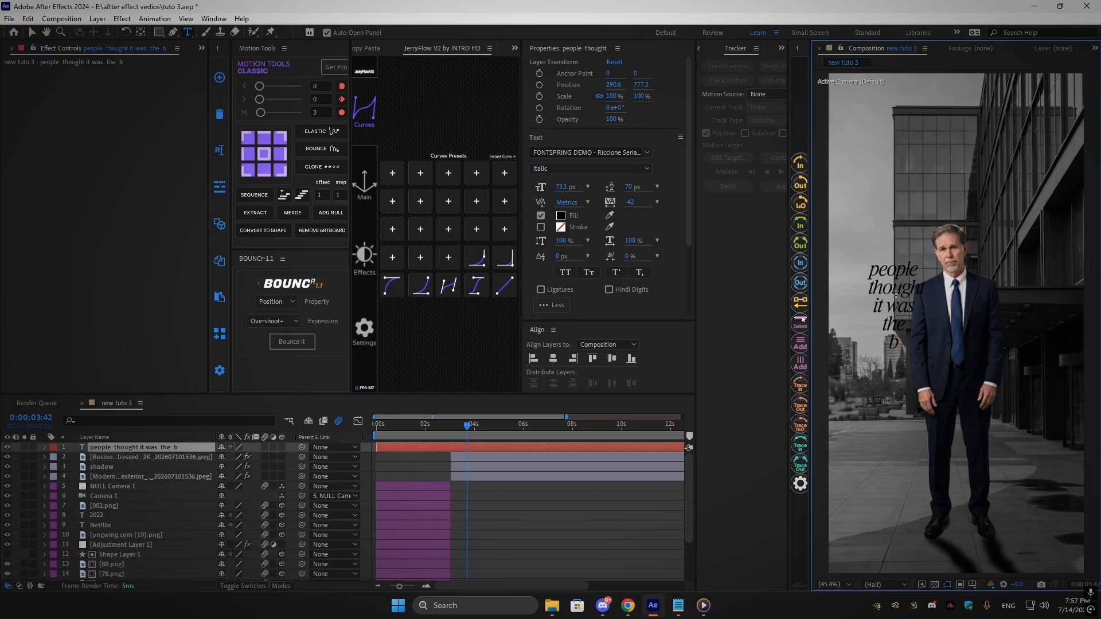
pyautogui.write('eg')
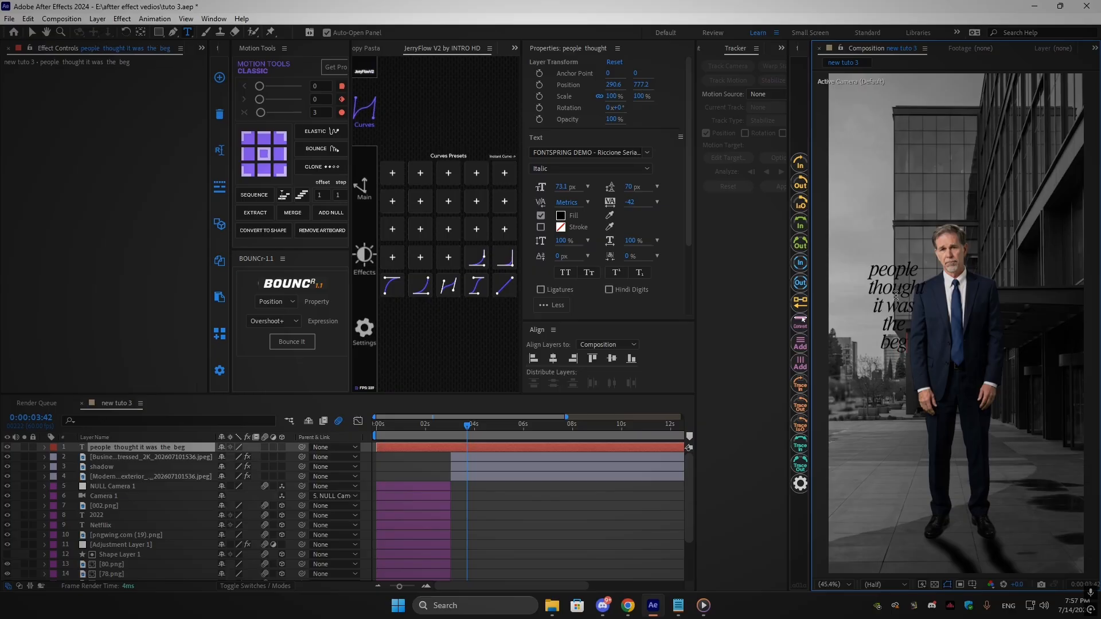
pyautogui.write('i')
pyautogui.write('nning')
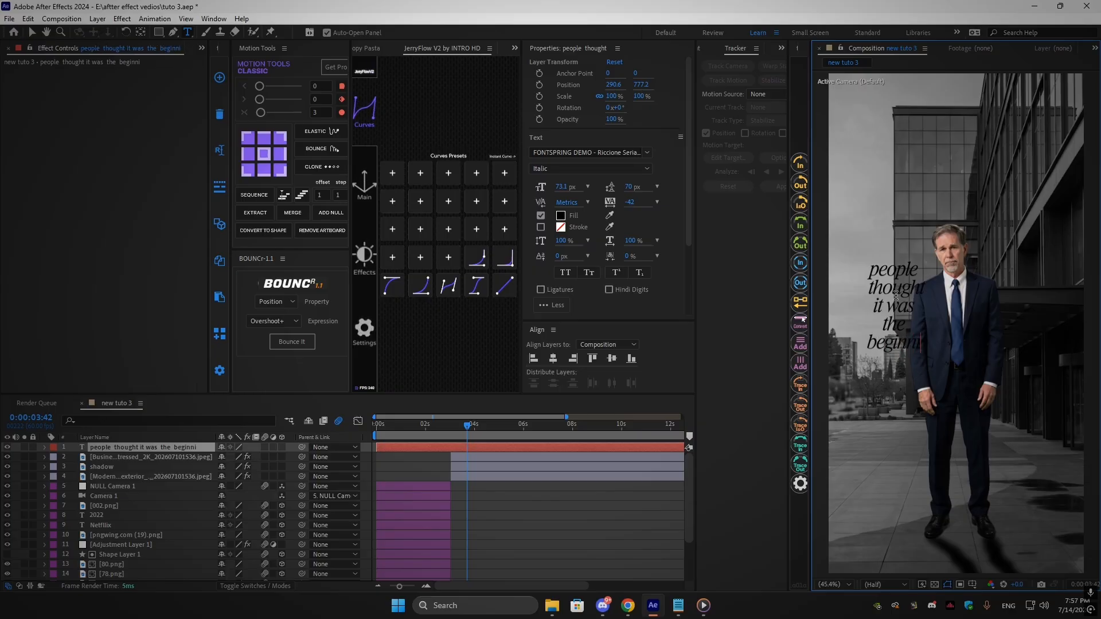
# Select all of the caption text and set its fill color to white (FFFFFF)
pyautogui.doubleClick(906, 344)
pyautogui.tripleClick(906, 344)
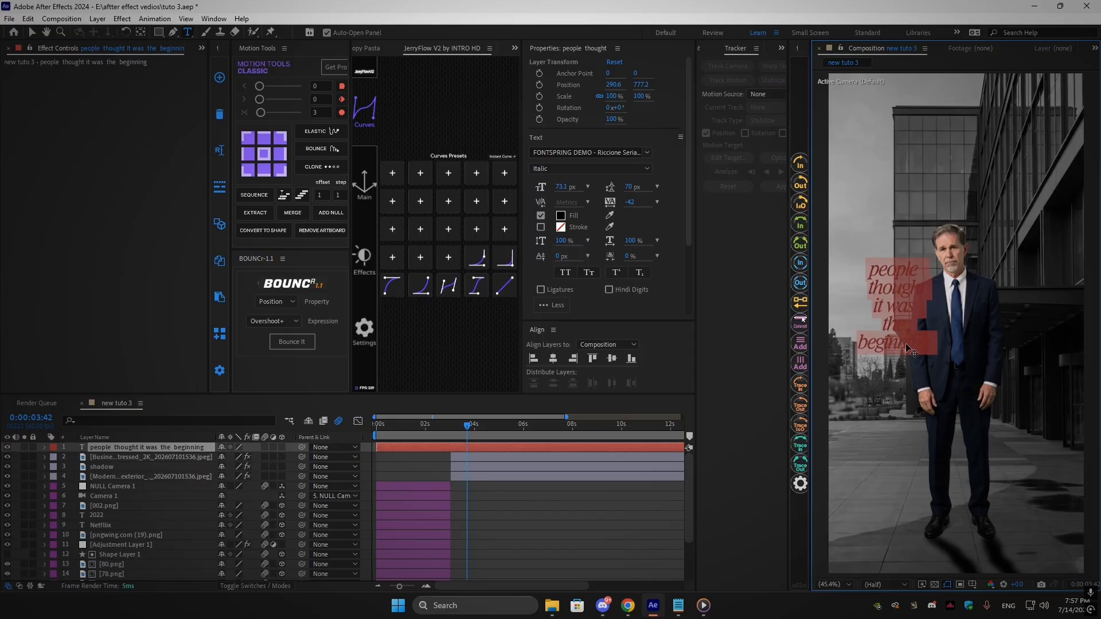
pyautogui.click(562, 217)
pyautogui.moveTo(270, 298); pyautogui.dragTo(127, 228)
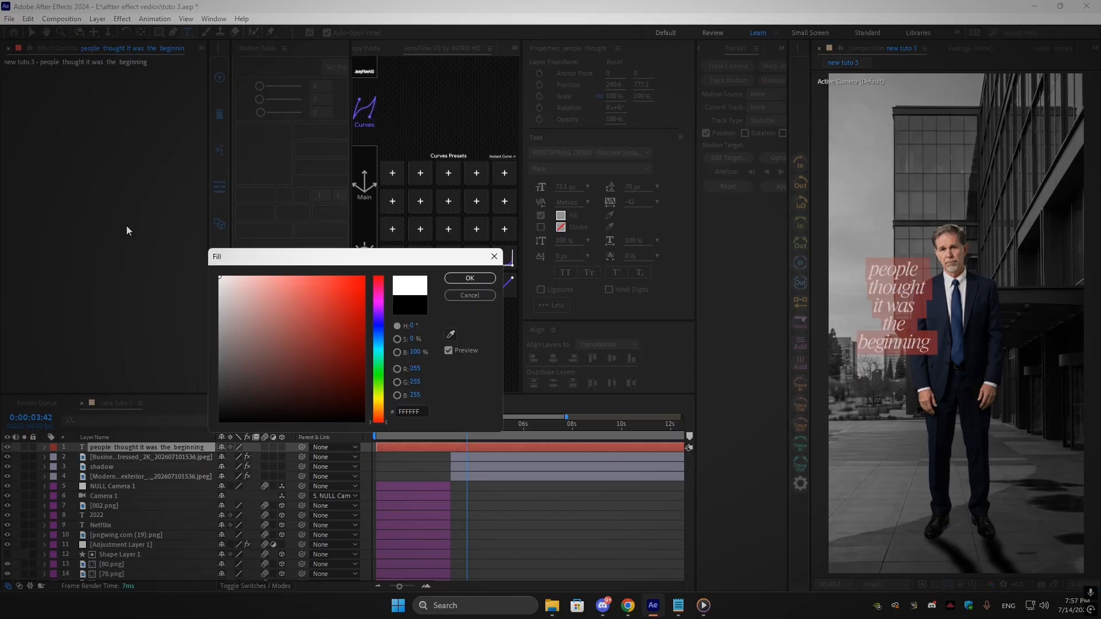
pyautogui.click(481, 278)
# Center the caption's anchor point and move the text up beside the businessman's head, to about 261, 763
pyautogui.click(32, 34)
pyautogui.click(264, 154)
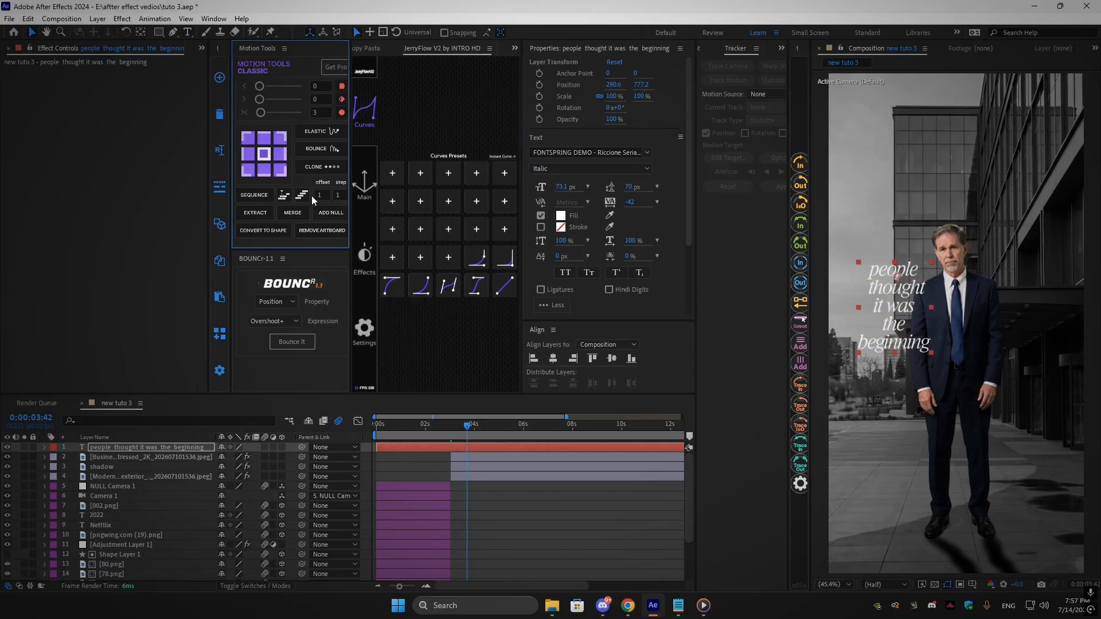
pyautogui.moveTo(905, 312); pyautogui.dragTo(900, 281)
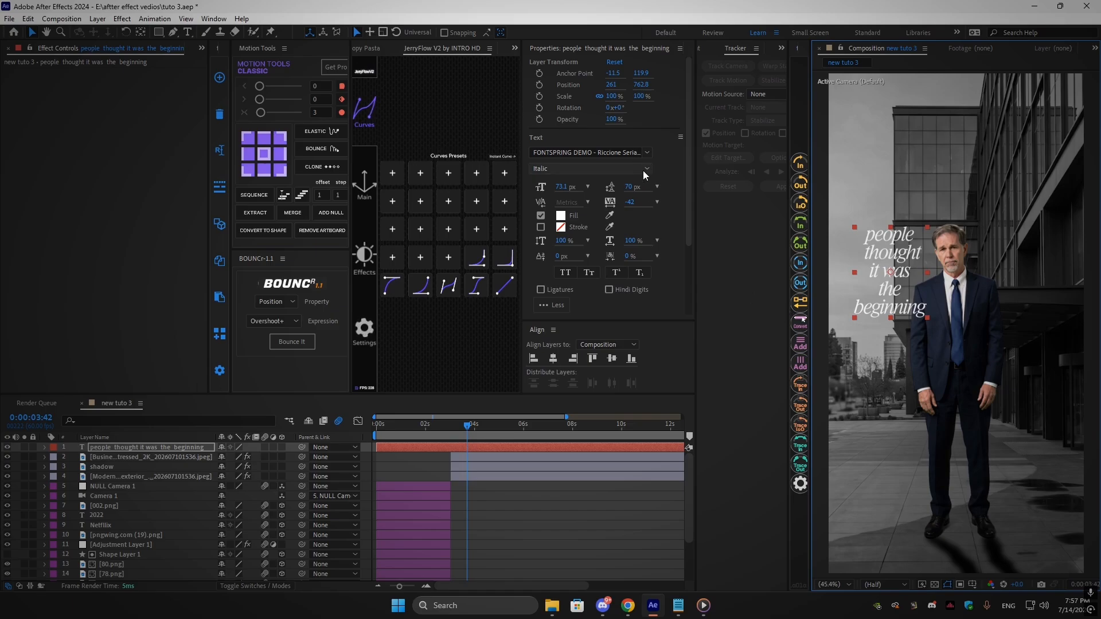
# Change the caption's font to FONTSPRING DEMO - Riccione Serial Medium in the Italic style
pyautogui.click(644, 153)
pyautogui.scroll(1, 698, 235)
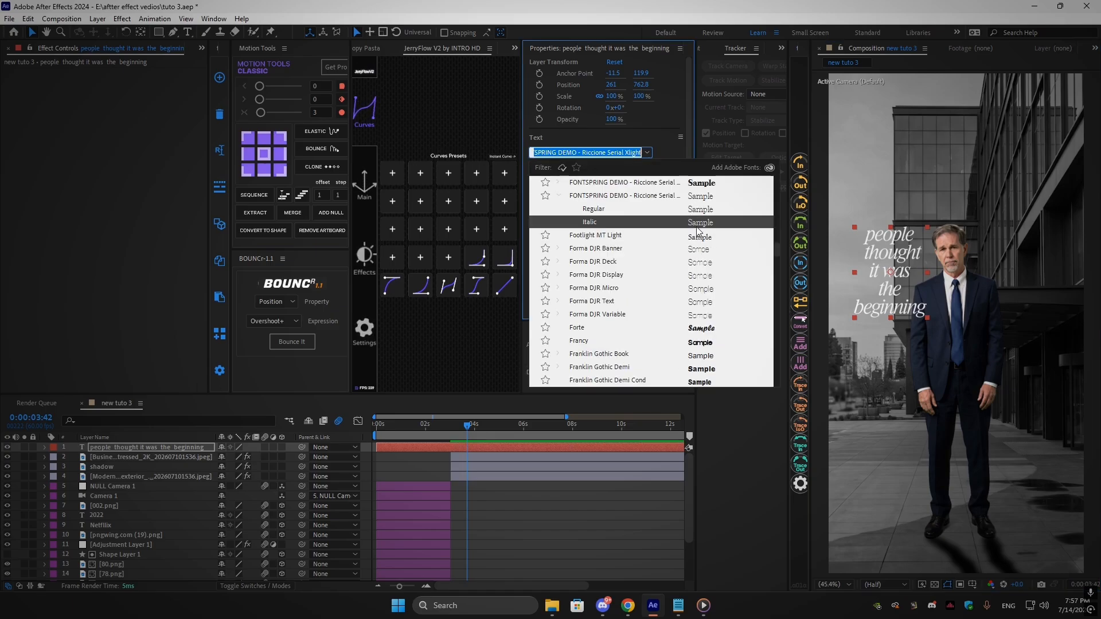
pyautogui.click(558, 248)
pyautogui.click(559, 248)
pyautogui.scroll(3, 565, 255)
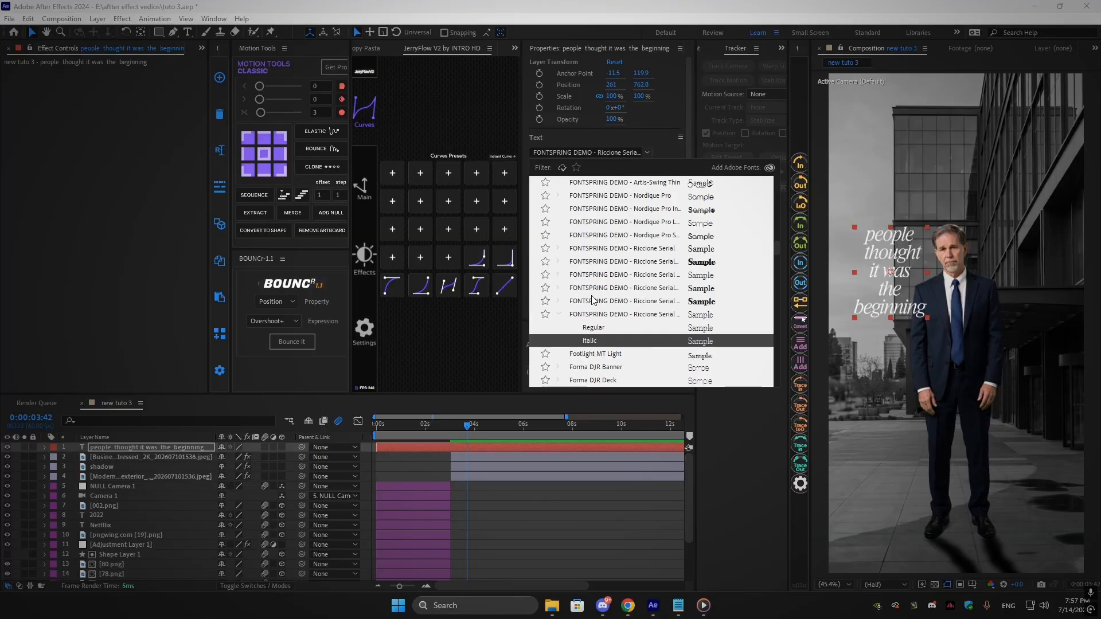
pyautogui.click(558, 289)
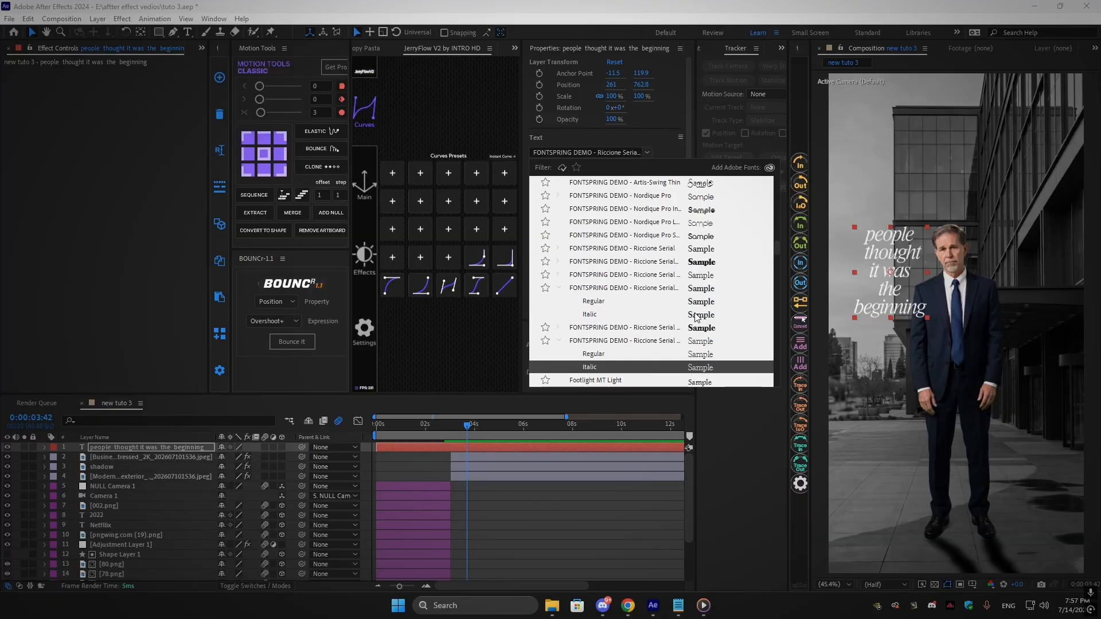
pyautogui.click(694, 314)
# Trim the caption layer's start to the second scene's start and place it below the businessman layer, nudging its position
pyautogui.moveTo(893, 306); pyautogui.dragTo(898, 307)
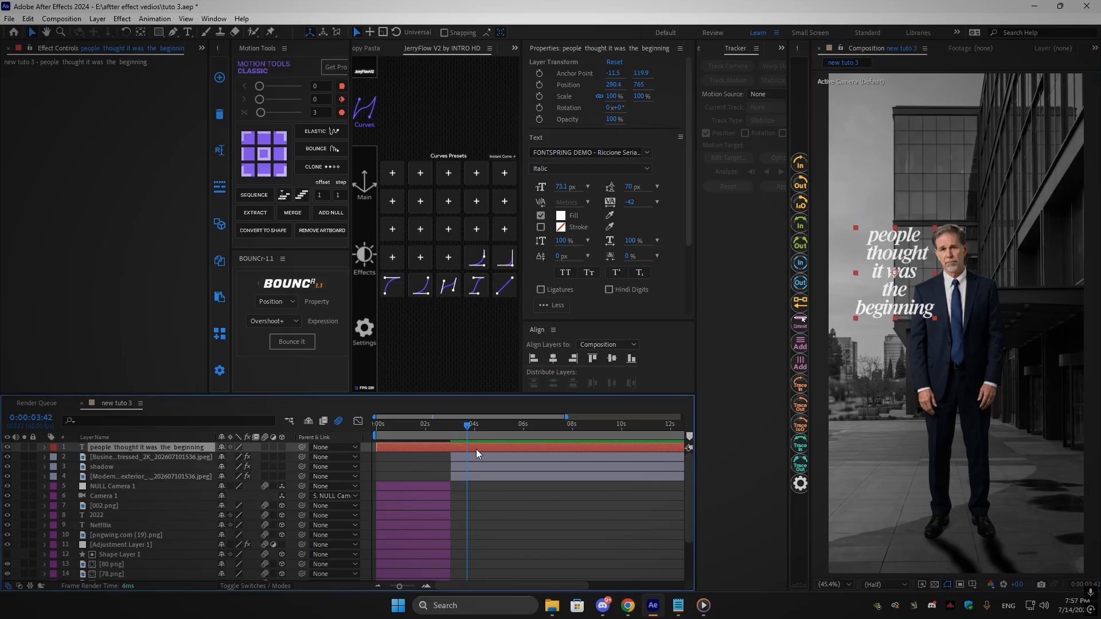
pyautogui.moveTo(376, 448); pyautogui.dragTo(453, 451)
pyautogui.moveTo(119, 453); pyautogui.dragTo(112, 465)
pyautogui.moveTo(902, 304); pyautogui.dragTo(902, 300)
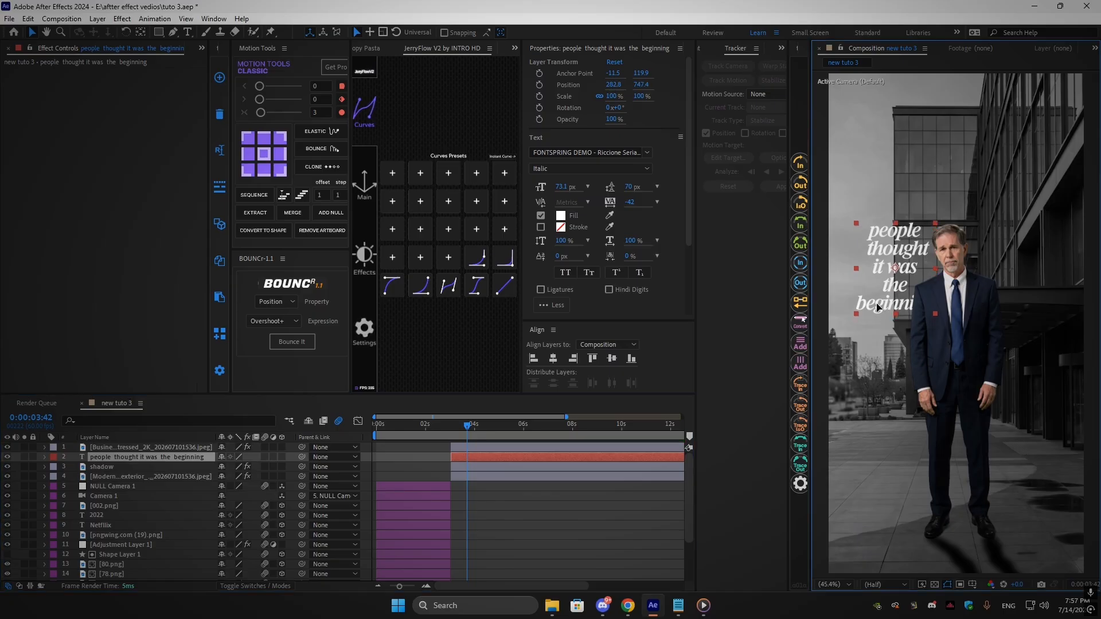
# Set the caption's font to Riccione Serial Xlight Italic, scale it to 123%, and move it to about 261, 780
pyautogui.click(645, 154)
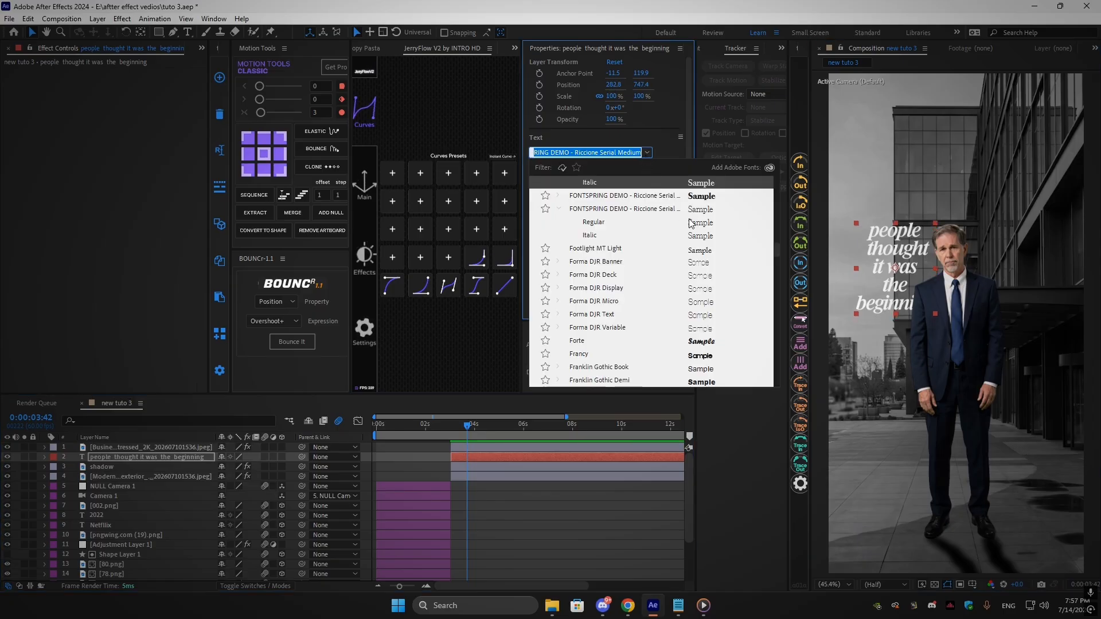
pyautogui.click(604, 234)
pyautogui.press('s')
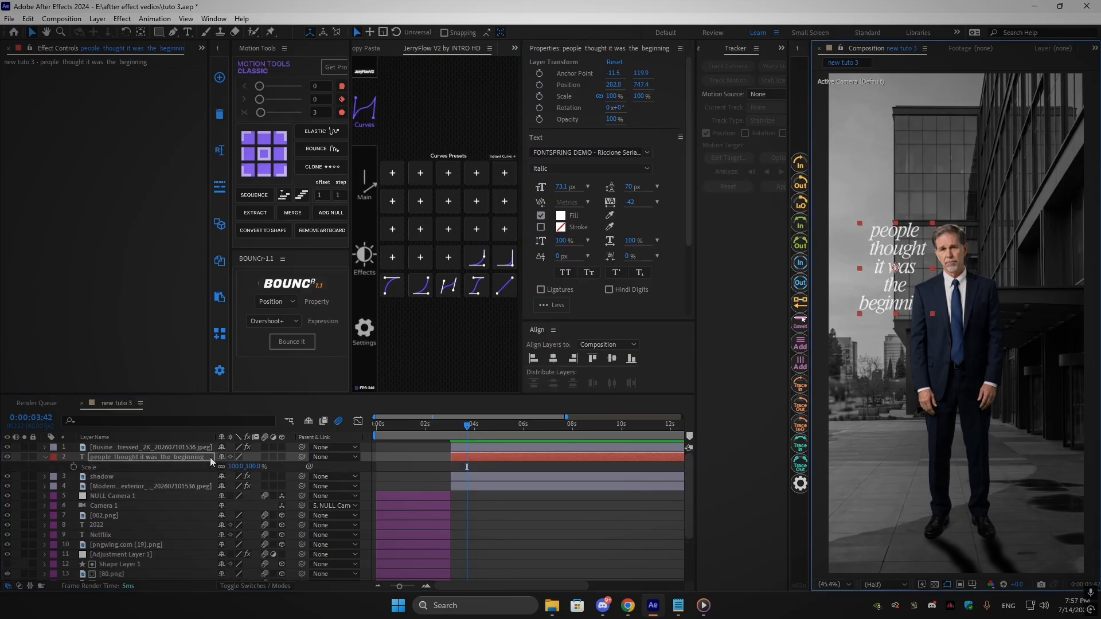
pyautogui.moveTo(234, 467); pyautogui.dragTo(247, 467)
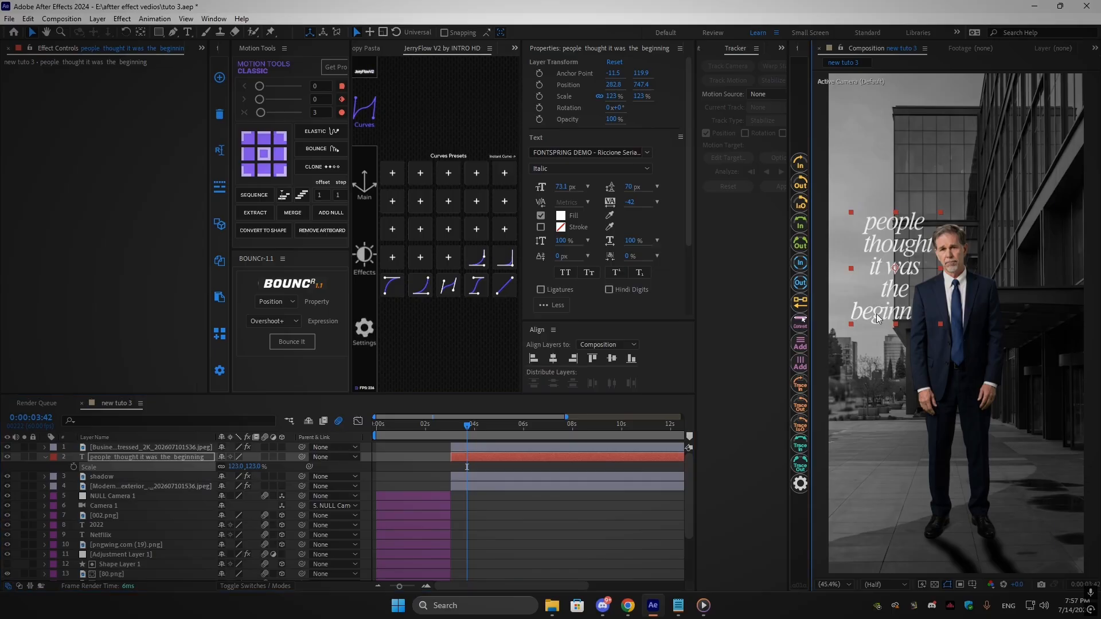
pyautogui.moveTo(876, 317); pyautogui.dragTo(872, 326)
# Make the businessman, caption, shadow and office background layers 3D, and collapse their expanded properties
pyautogui.click(101, 487)
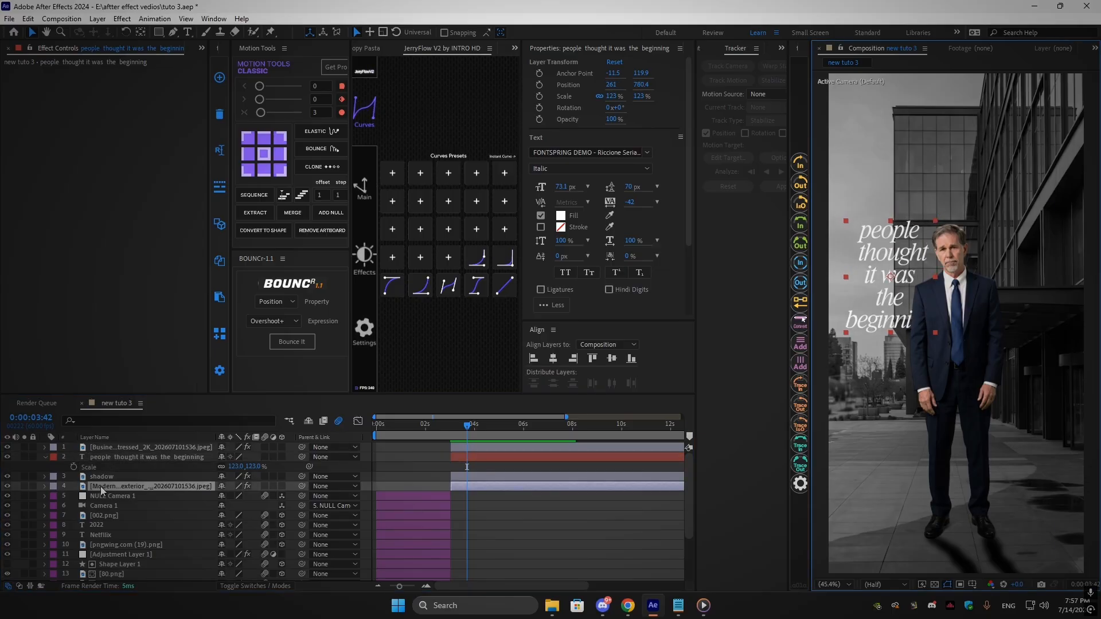
pyautogui.press('p')
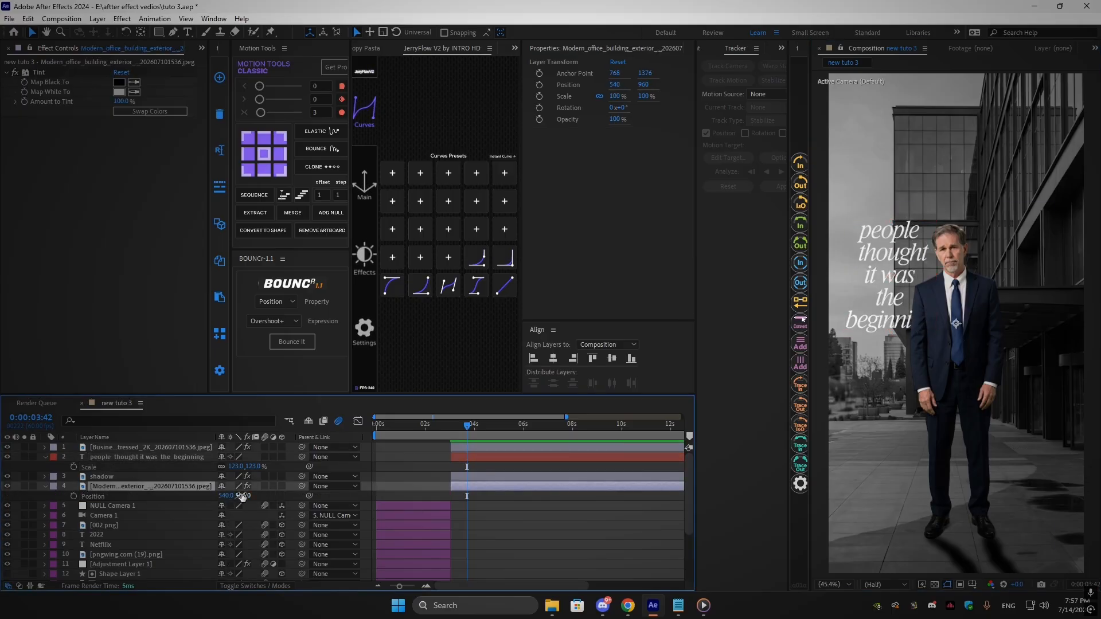
pyautogui.moveTo(284, 487); pyautogui.dragTo(279, 447)
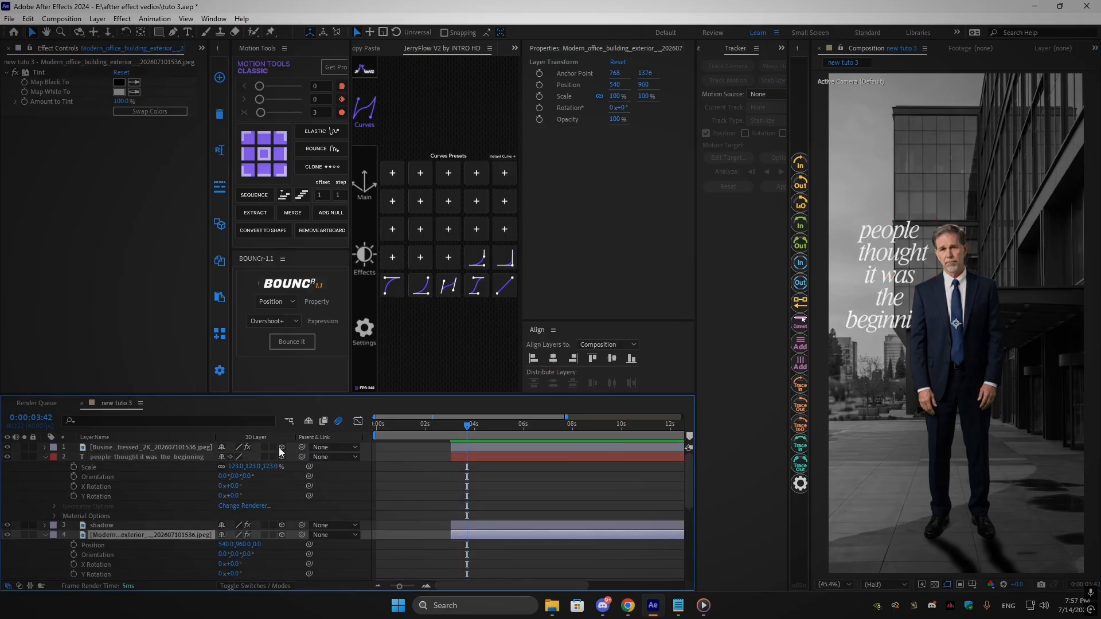
pyautogui.click(43, 457)
pyautogui.click(45, 476)
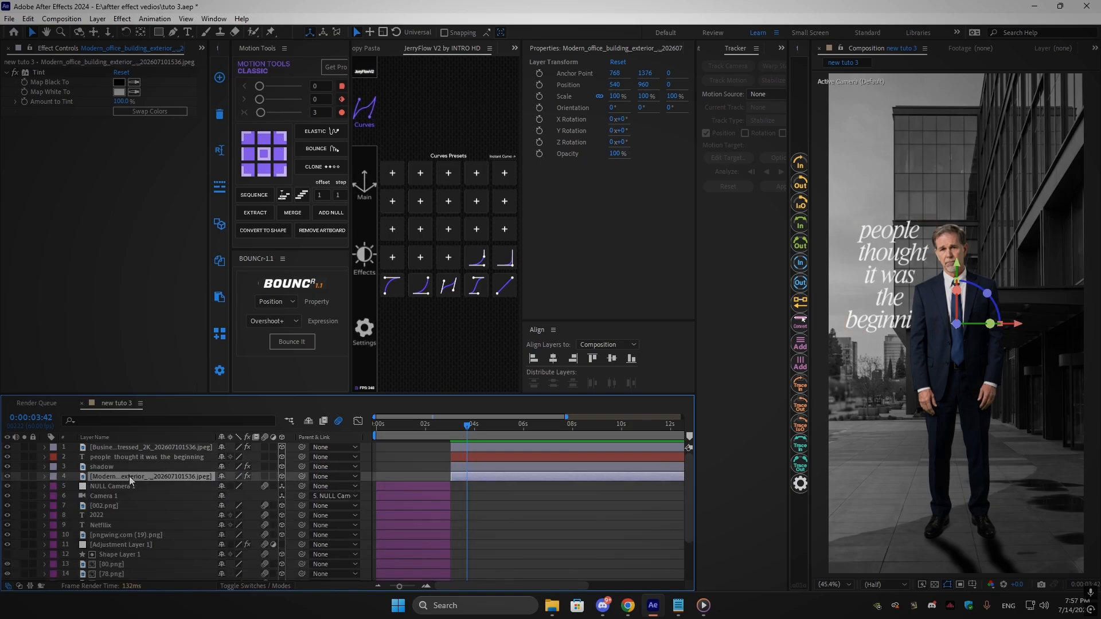
# Push the office background back to a Z position of 1000 and scale it to 125%
pyautogui.press('p')
pyautogui.write('100')
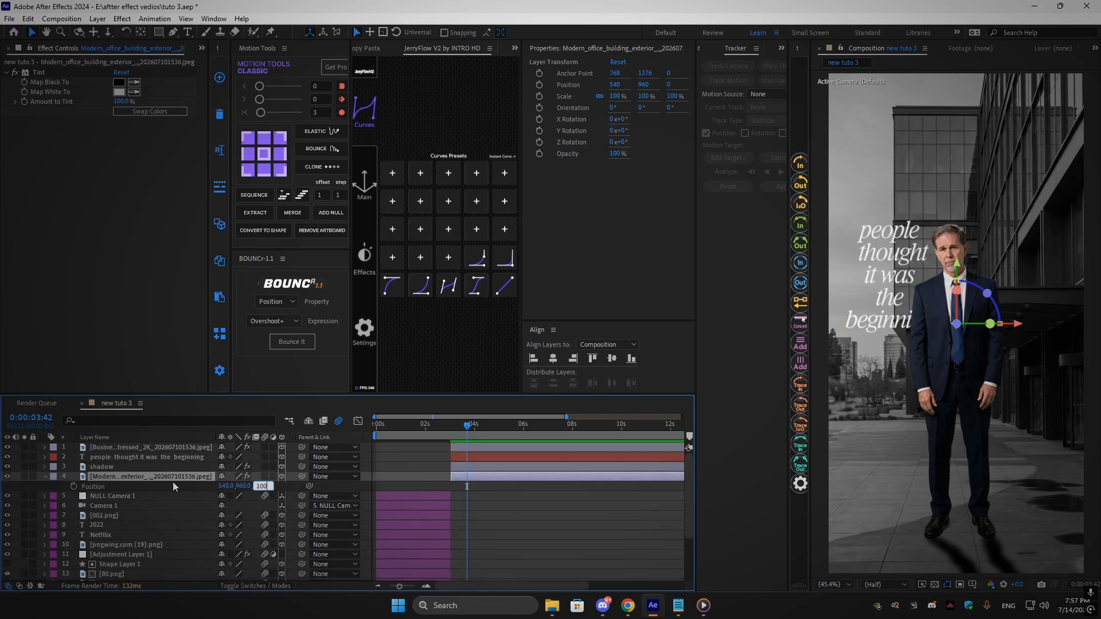
pyautogui.write('0')
pyautogui.press('Return')
pyautogui.press('s')
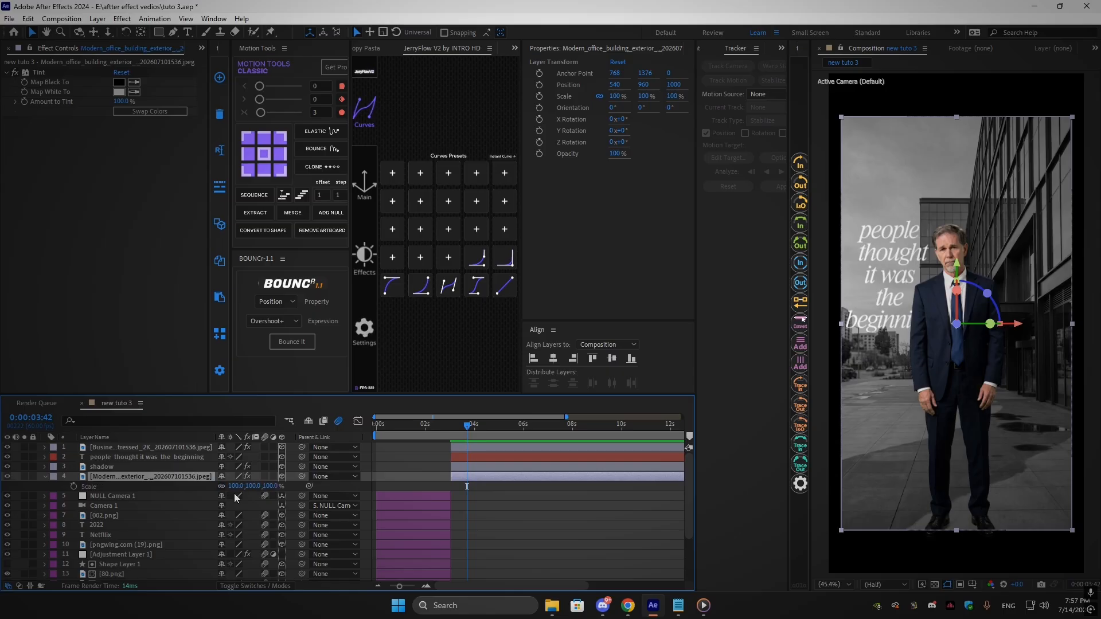
pyautogui.moveTo(237, 488); pyautogui.dragTo(248, 486)
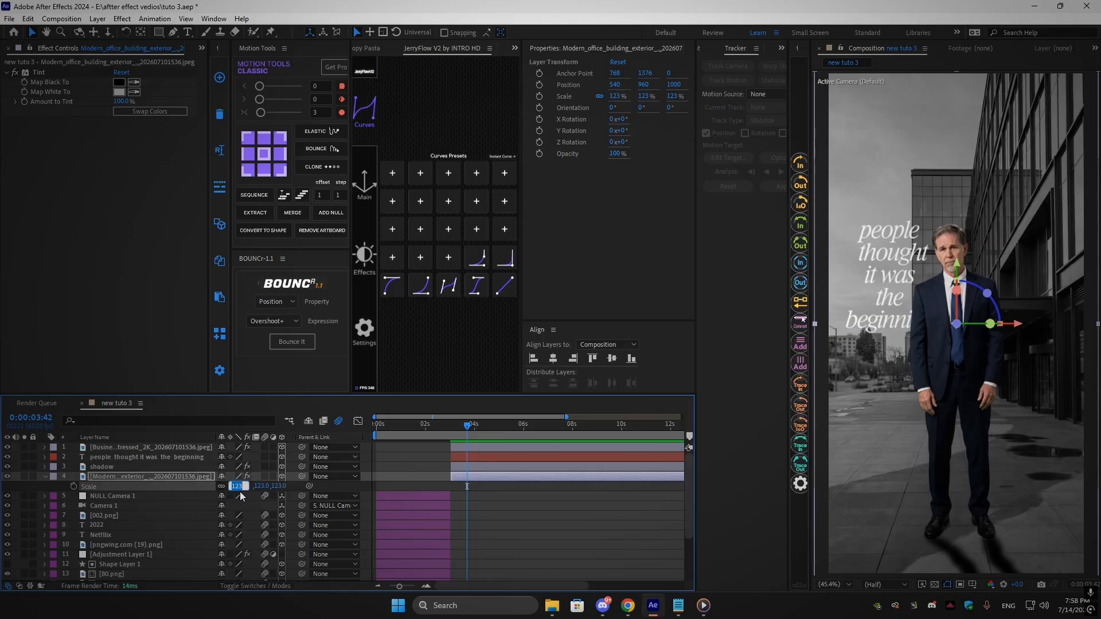
pyautogui.write('5')
pyautogui.press('Return')
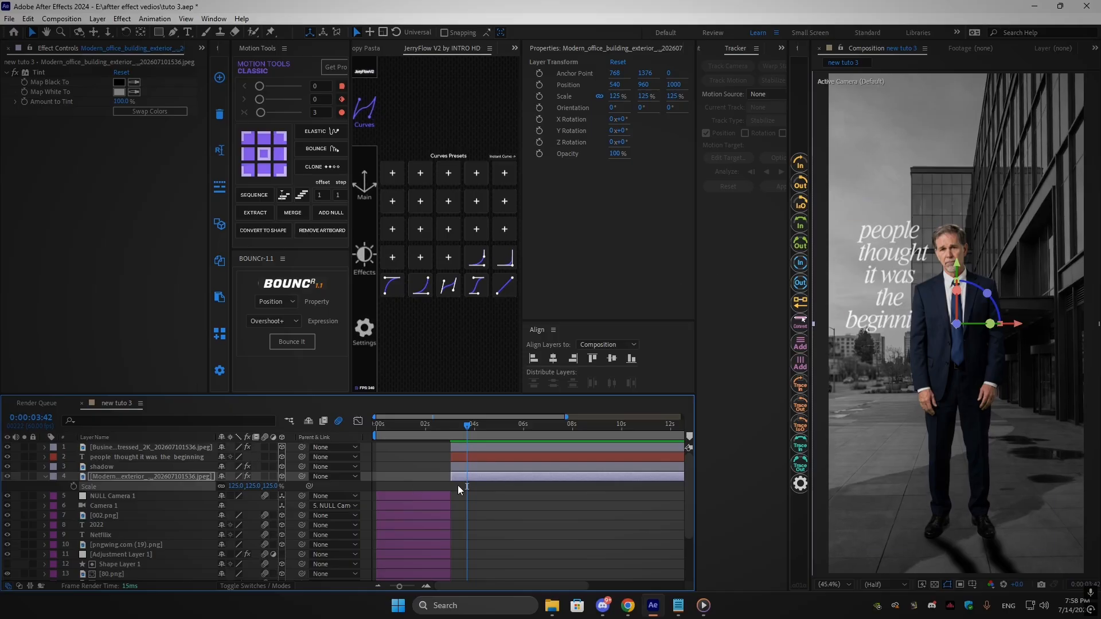
# Add a Position text animator to the caption layer and give it a Wiggly Selector
pyautogui.click(92, 448)
pyautogui.click(85, 458)
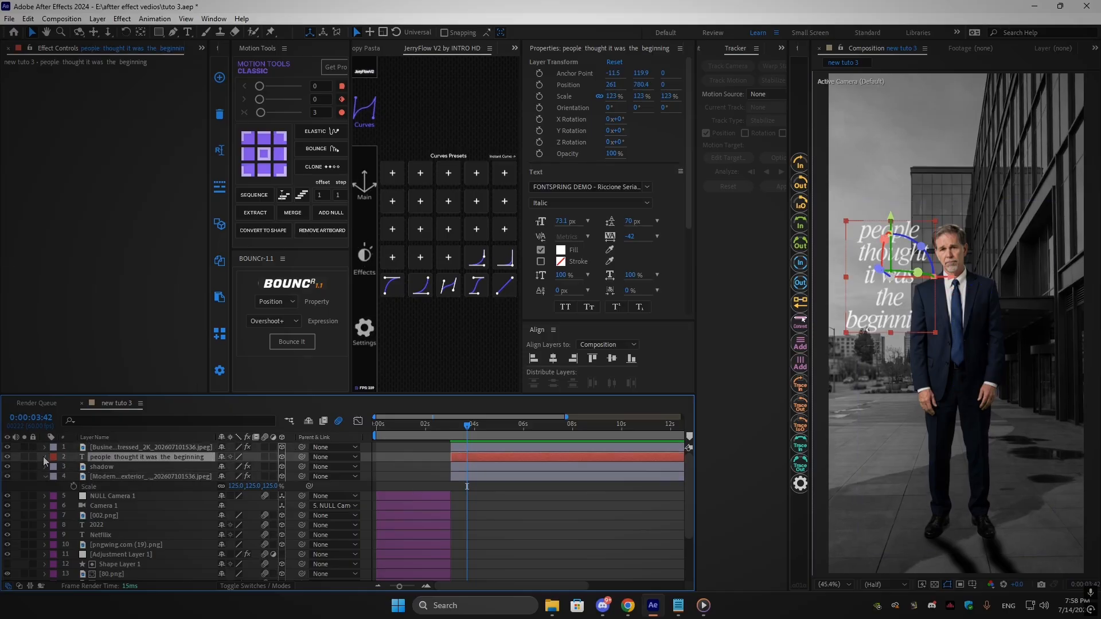
pyautogui.click(45, 457)
pyautogui.click(290, 468)
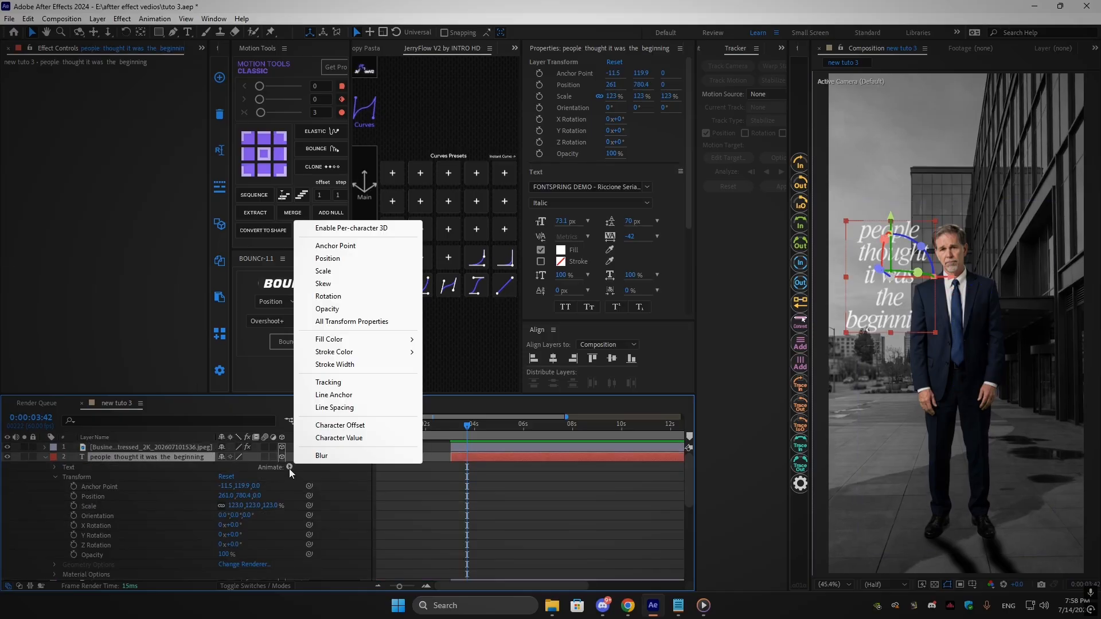
pyautogui.click(328, 258)
pyautogui.click(290, 506)
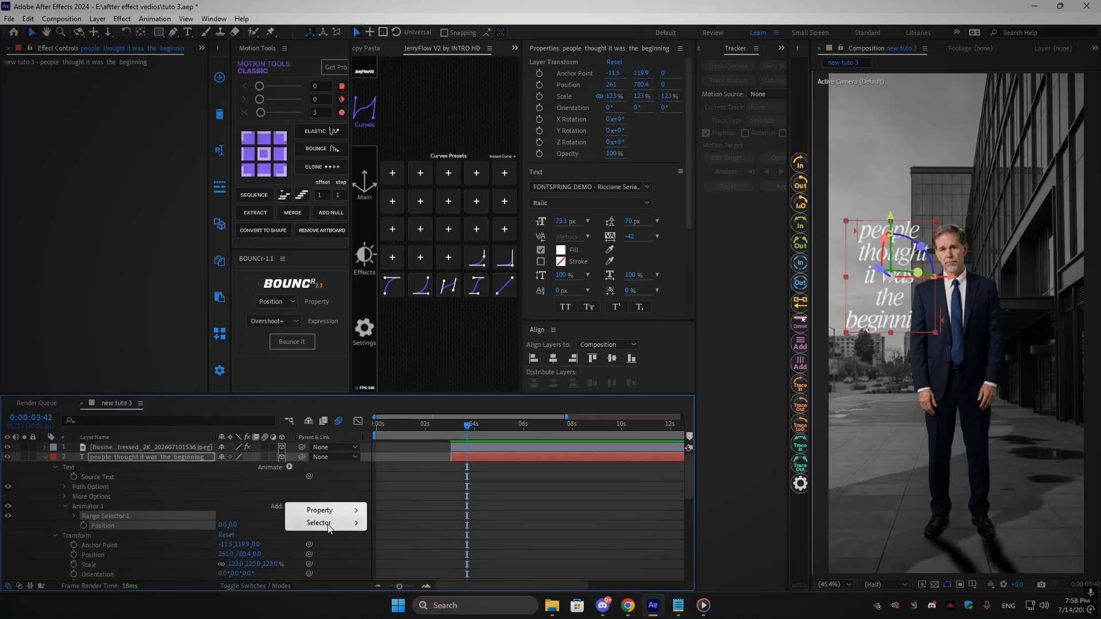
pyautogui.moveTo(321, 522)
pyautogui.click(413, 535)
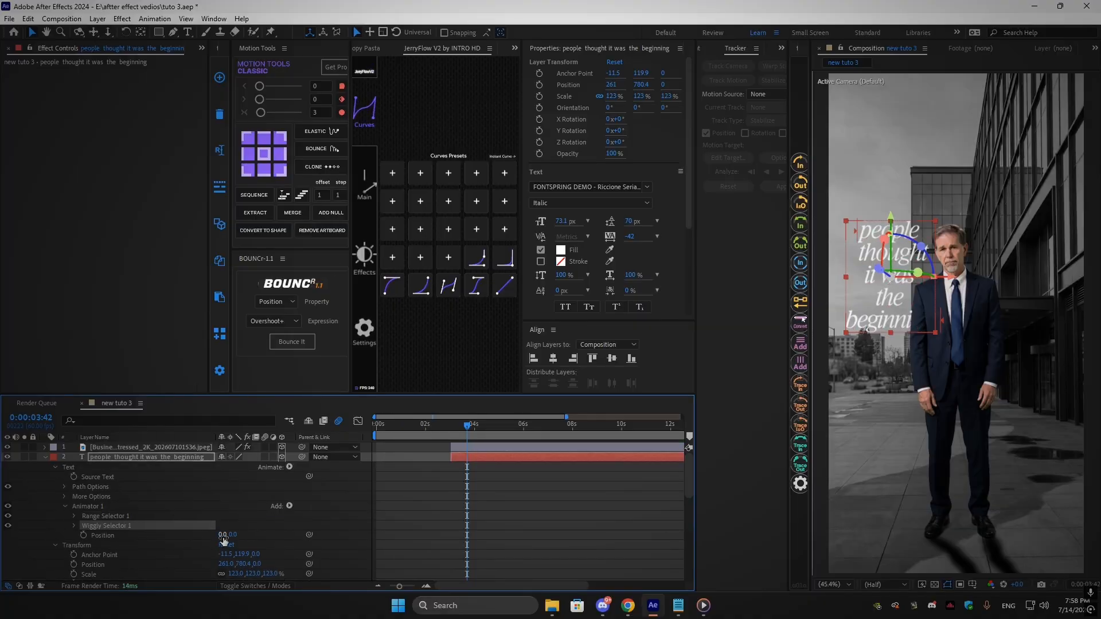
# Set the caption animator's Position offset to 2, 4
pyautogui.click(222, 535)
pyautogui.write('2')
pyautogui.click(250, 535)
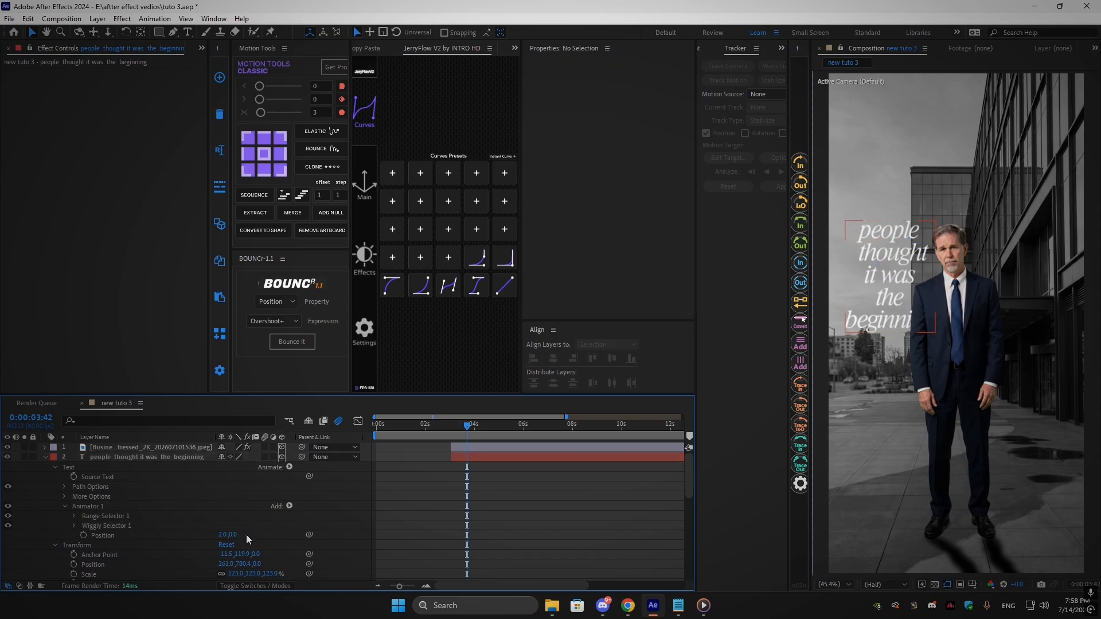
pyautogui.click(233, 534)
pyautogui.write('4')
pyautogui.click(175, 530)
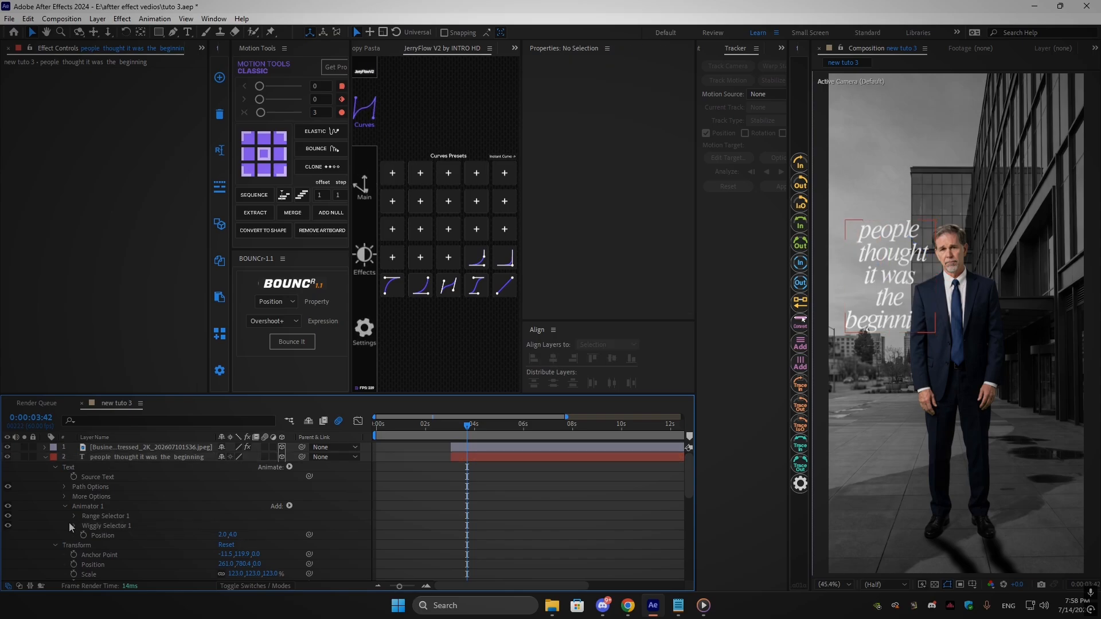
# Set the Wiggly Selector's Wiggles/Second to 0 and its Correlation to 0%
pyautogui.click(71, 523)
pyautogui.scroll(-4, 205, 507)
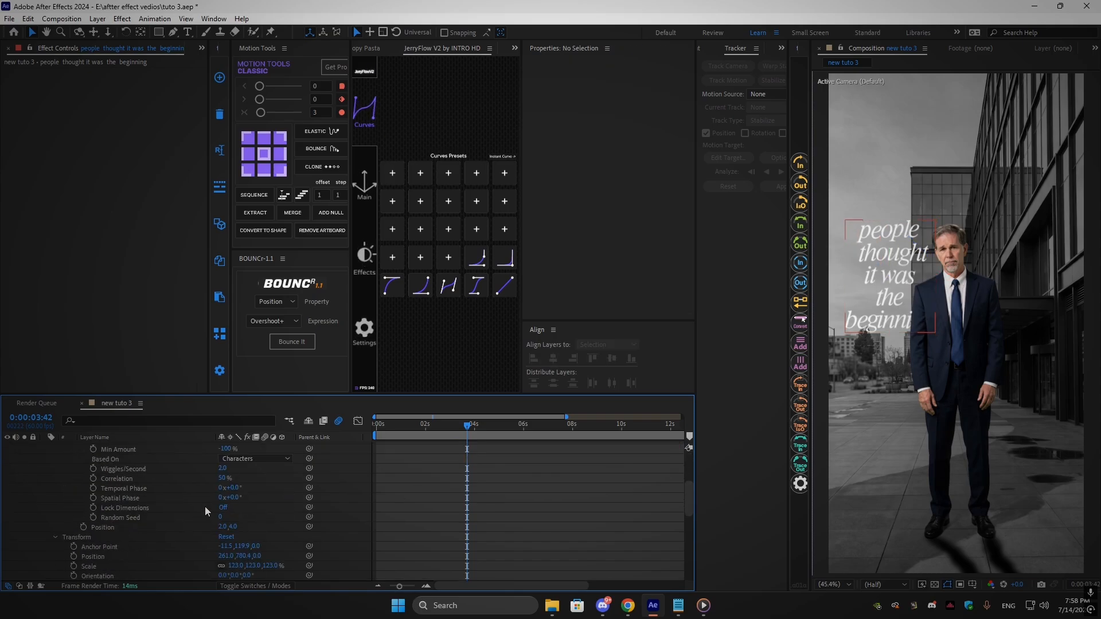
pyautogui.click(221, 479)
pyautogui.write('0')
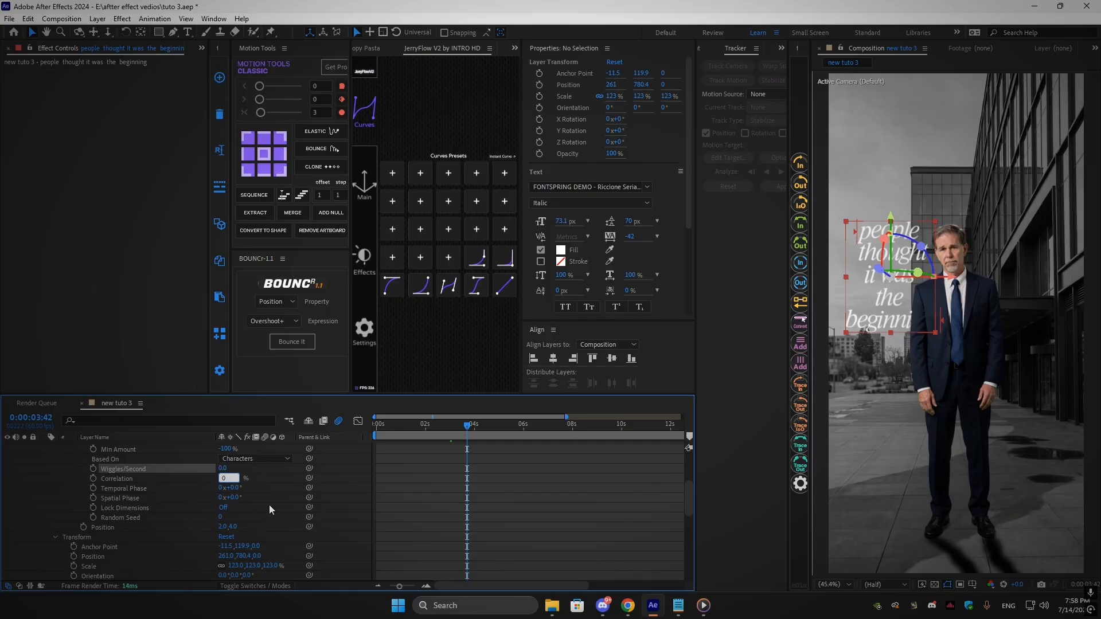
pyautogui.click(270, 505)
# Add the expression posterizeTime(6) with random(900) on a second line to the Wiggly Selector's Random Seed
pyautogui.keyDown('alt'); pyautogui.click(95, 518); pyautogui.keyUp('alt')
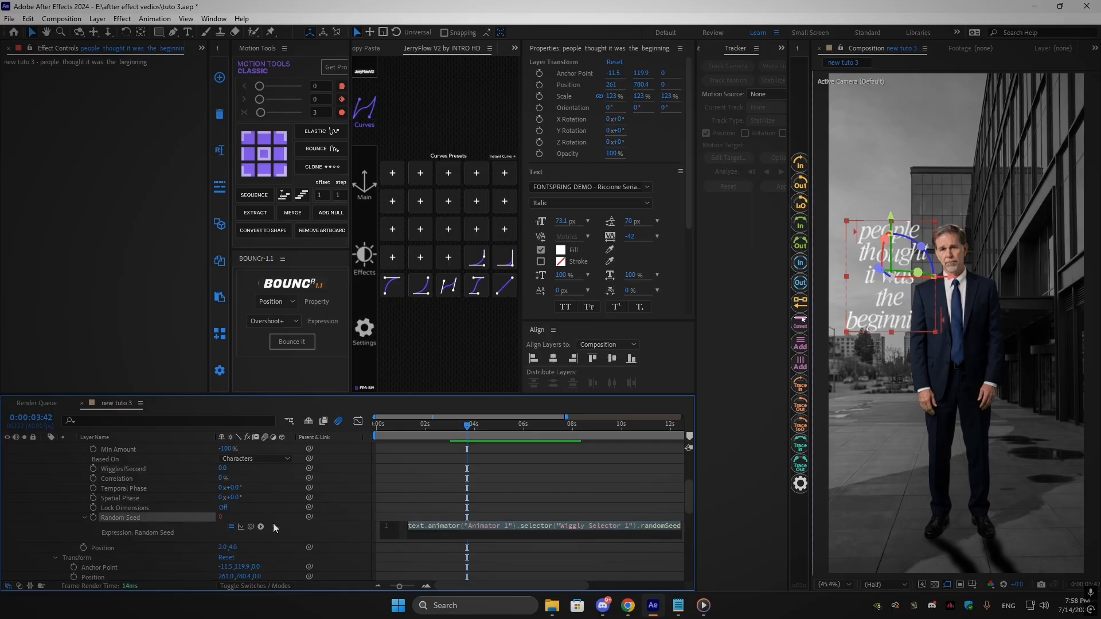
pyautogui.write('post')
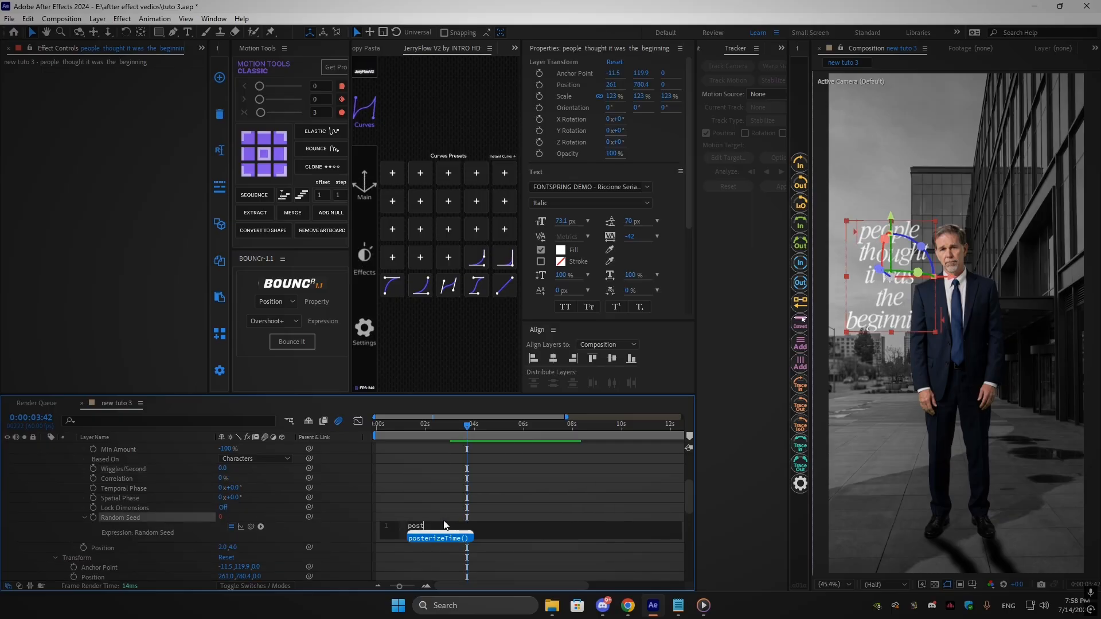
pyautogui.press('Return')
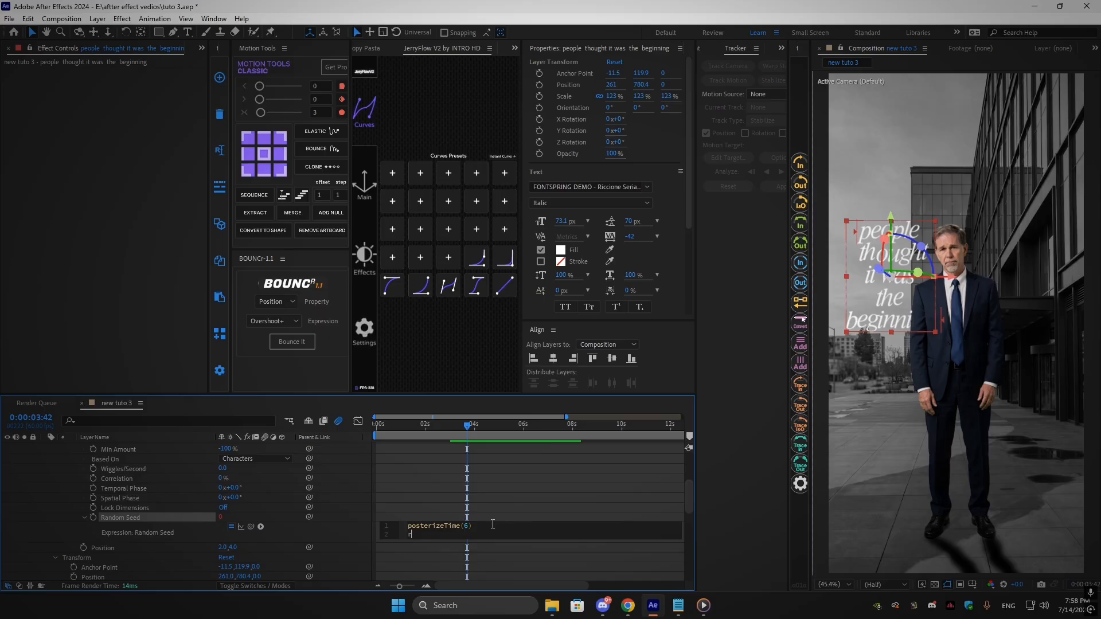
pyautogui.write('and')
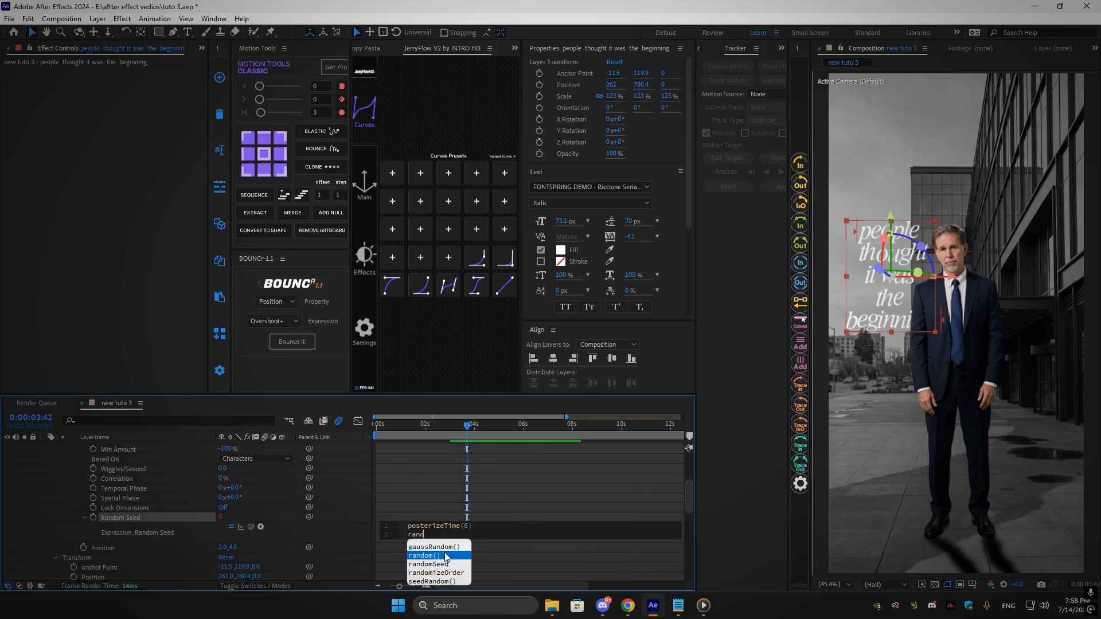
pyautogui.click(447, 556)
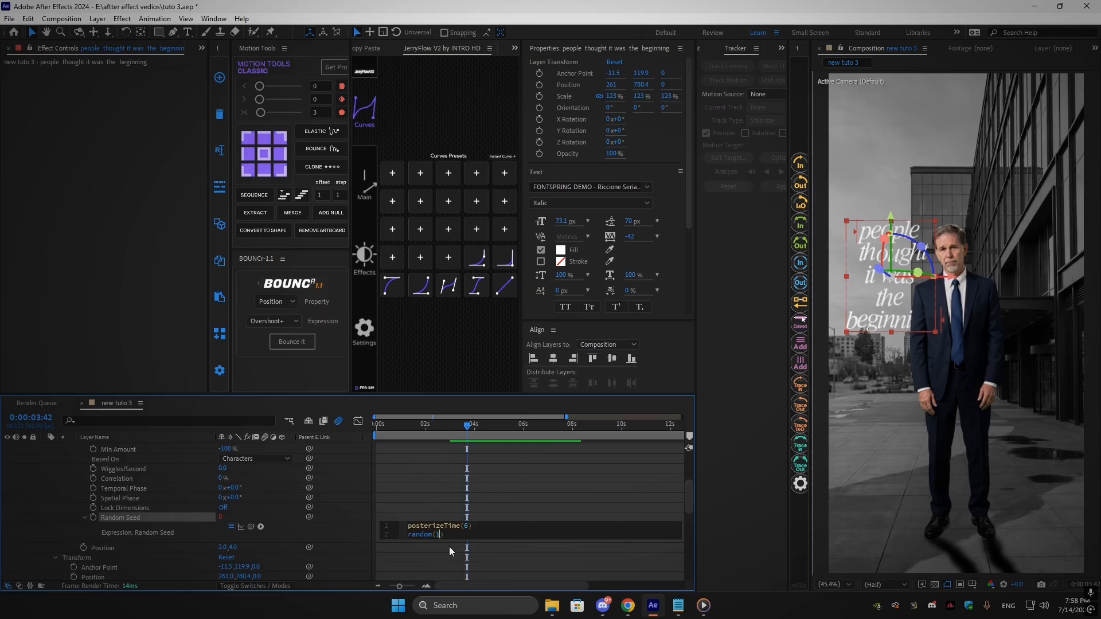
pyautogui.write('9')
pyautogui.write('00')
pyautogui.click(506, 508)
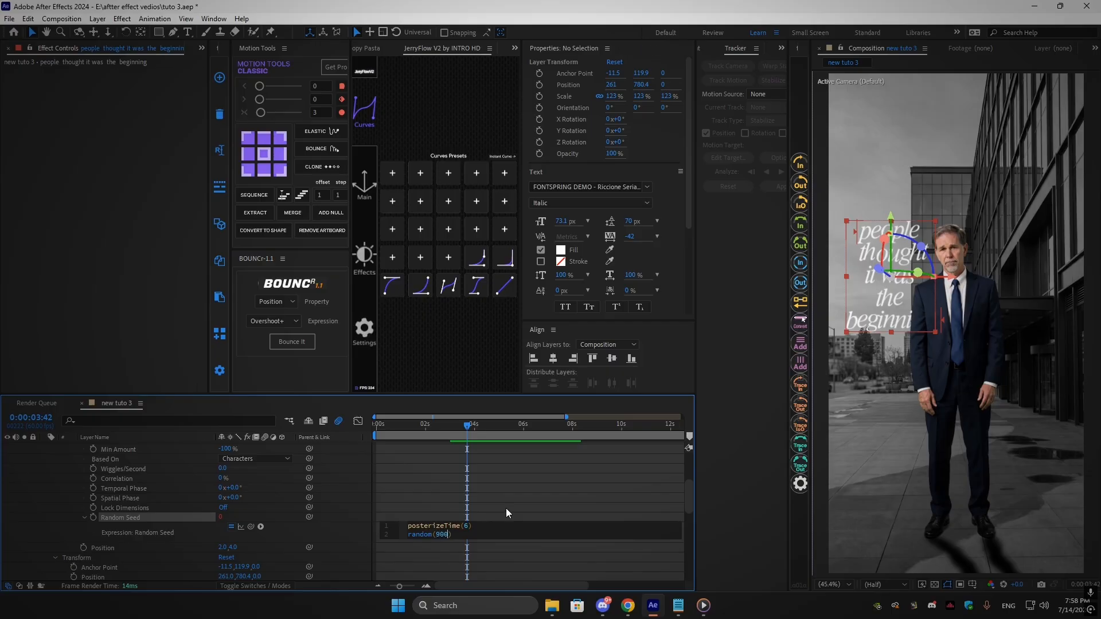
# Preview the caption's wiggling letters, collapse its layer properties and return to the start of the second scene
pyautogui.moveTo(462, 433); pyautogui.dragTo(468, 439)
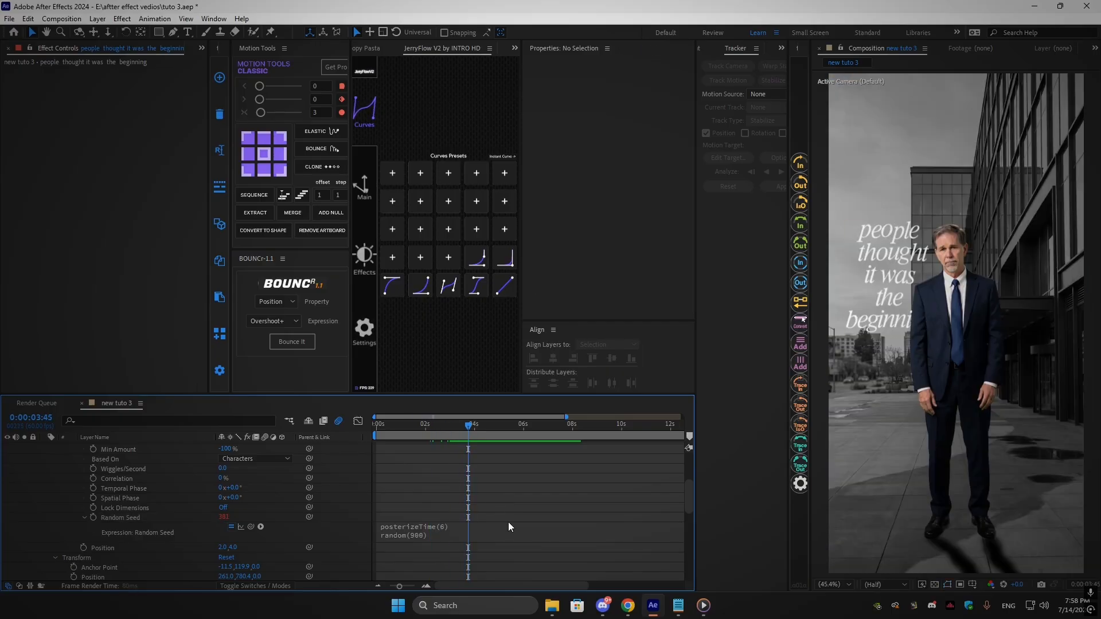
pyautogui.press('space')
pyautogui.scroll(4, 65, 485)
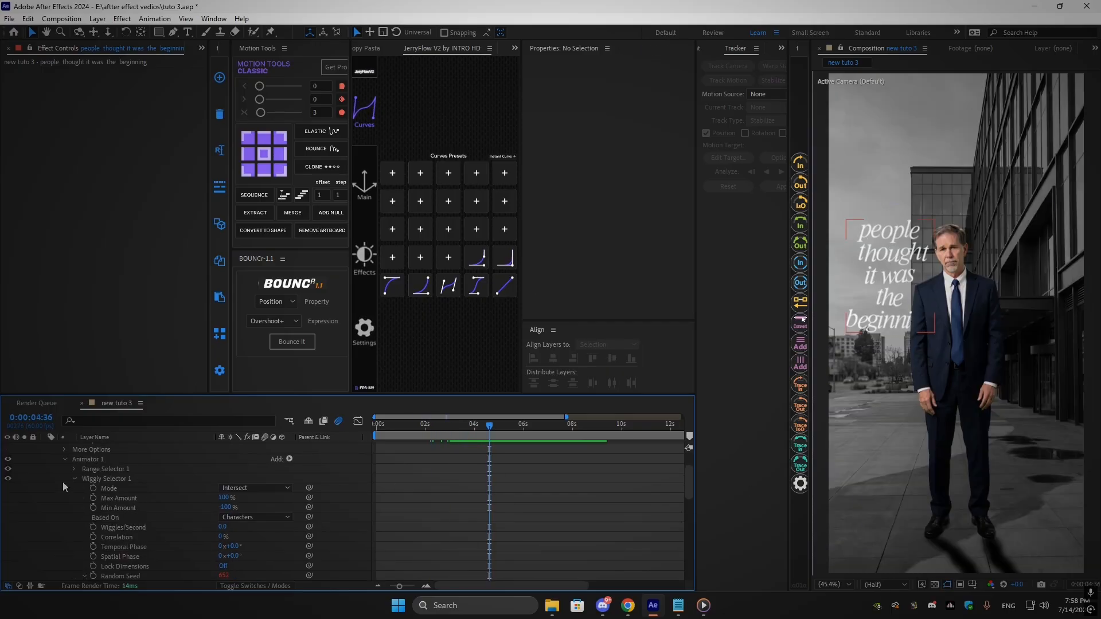
pyautogui.click(44, 458)
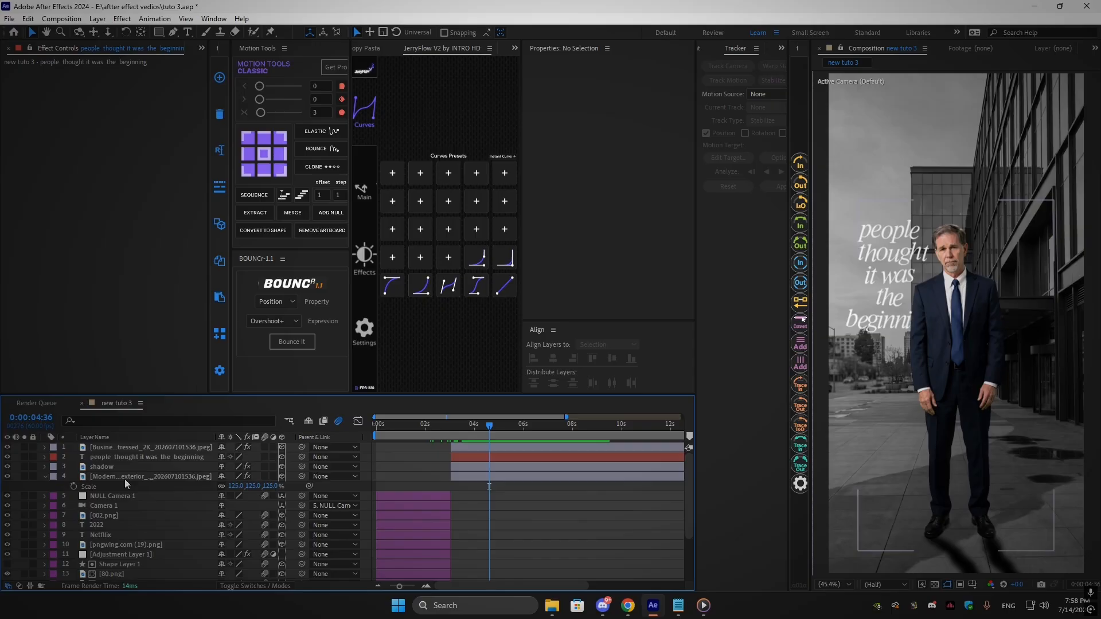
pyautogui.moveTo(474, 431); pyautogui.dragTo(462, 431)
pyautogui.click(464, 431)
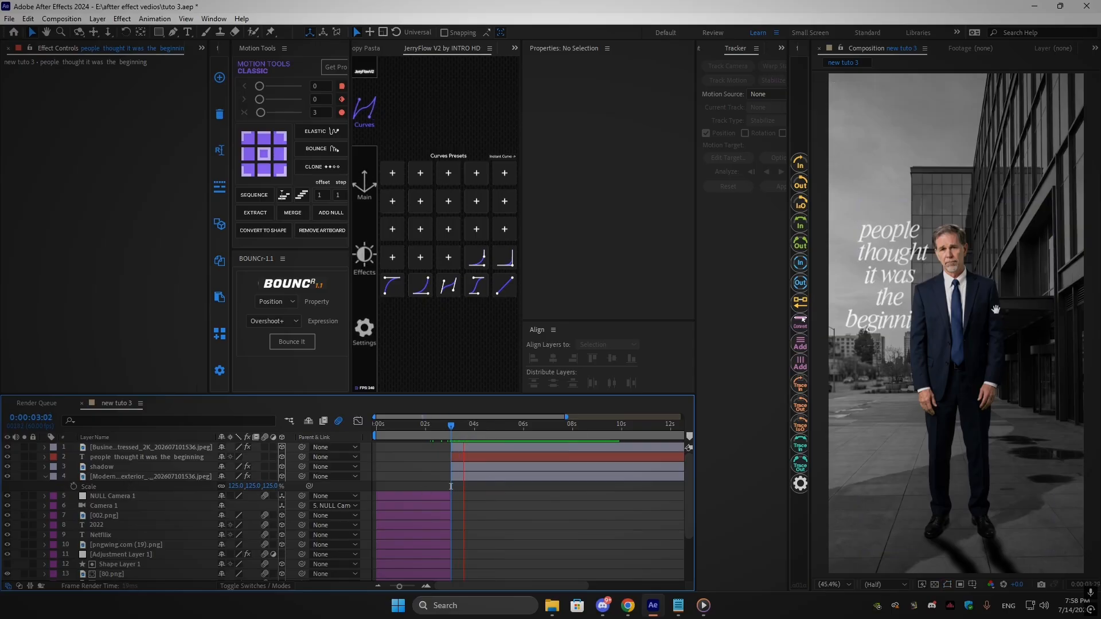
# Duplicate the caption layer and move the copy horizontally to the businessman's other side, at an X position of about 745
pyautogui.click(503, 457)
pyautogui.hotkey('ctrl', 'd')
pyautogui.moveTo(873, 304); pyautogui.dragTo(992, 311)
pyautogui.press('Return')
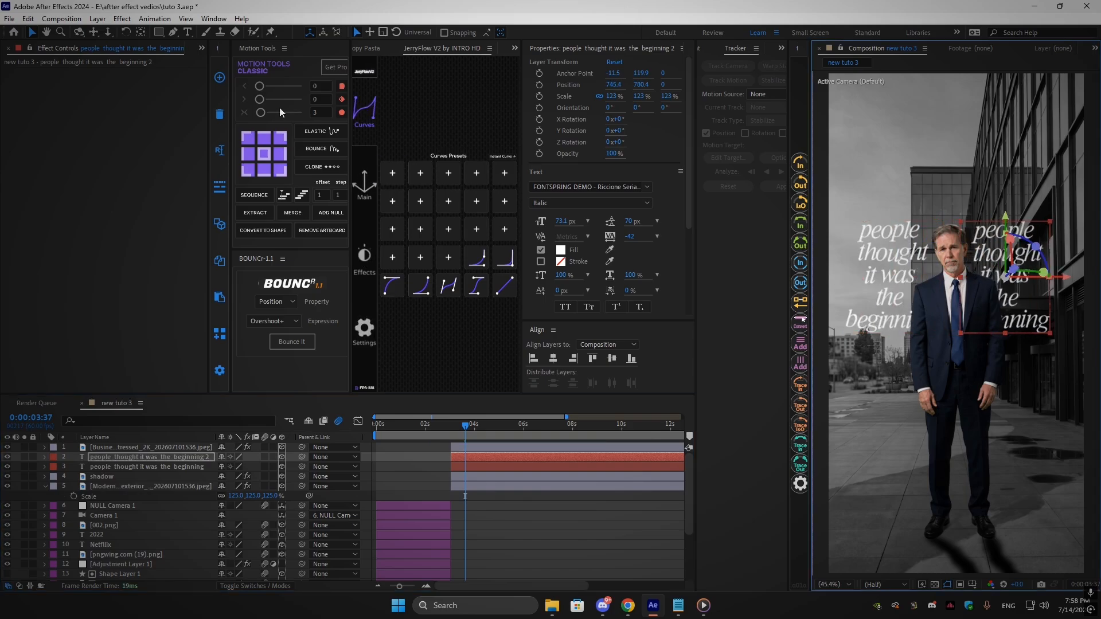
# Replace the duplicated caption's text with "of the end"
pyautogui.click(187, 33)
pyautogui.click(1004, 289)
pyautogui.hotkey('ctrl', 'a')
pyautogui.write('o')
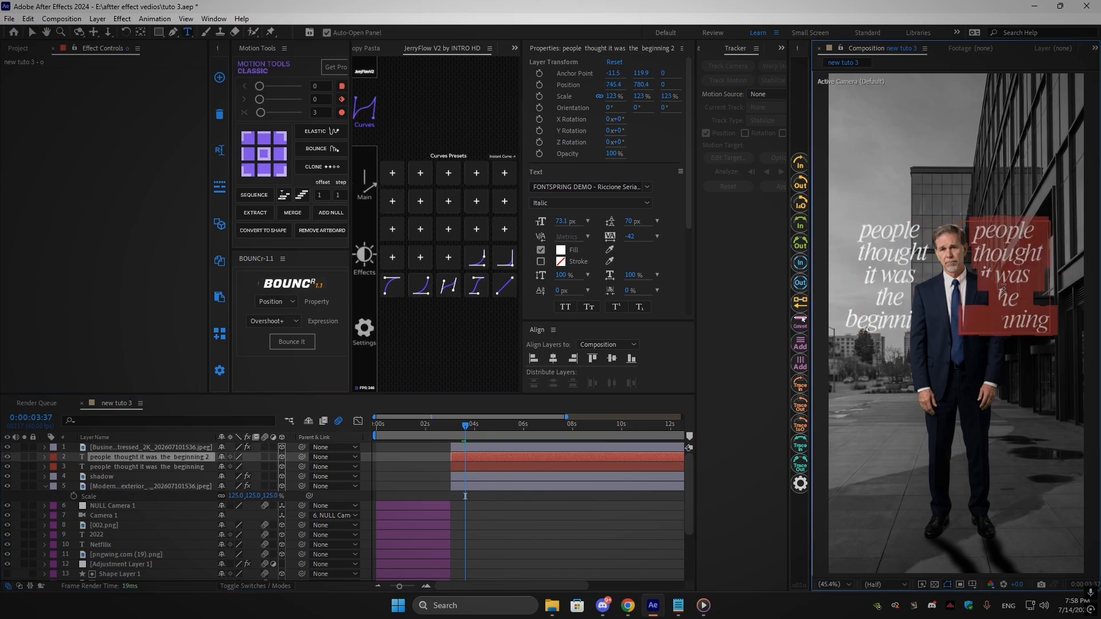
pyautogui.write('f the e')
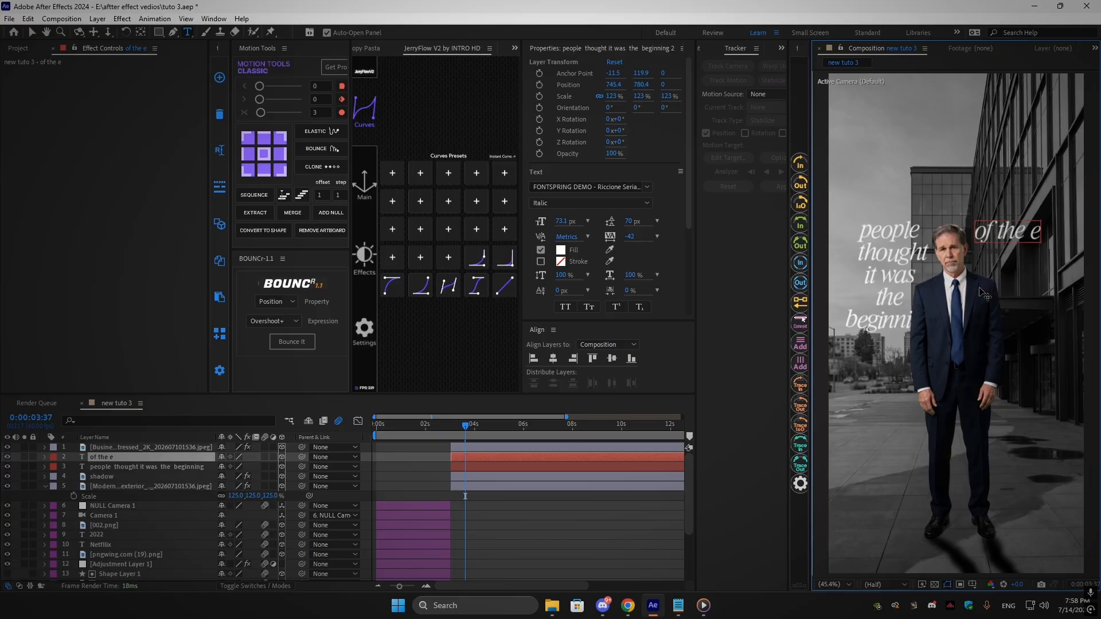
pyautogui.write('nd')
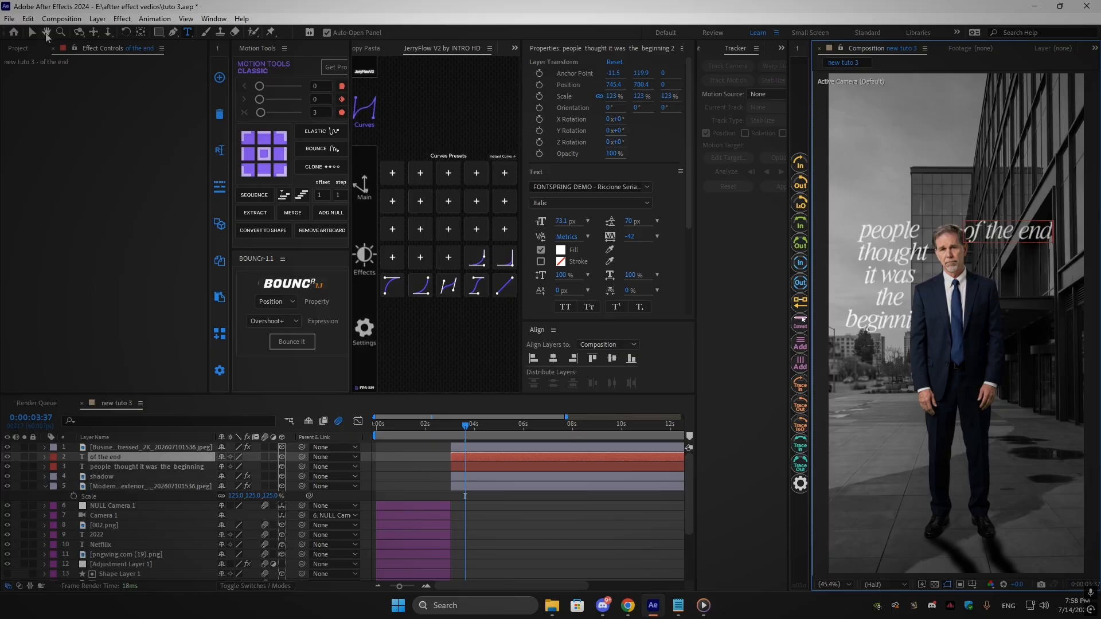
# Centre the anchor point of the "of the end" caption and lower it beside the businessman's shoulder, to about 812, 753
pyautogui.click(31, 33)
pyautogui.click(270, 157)
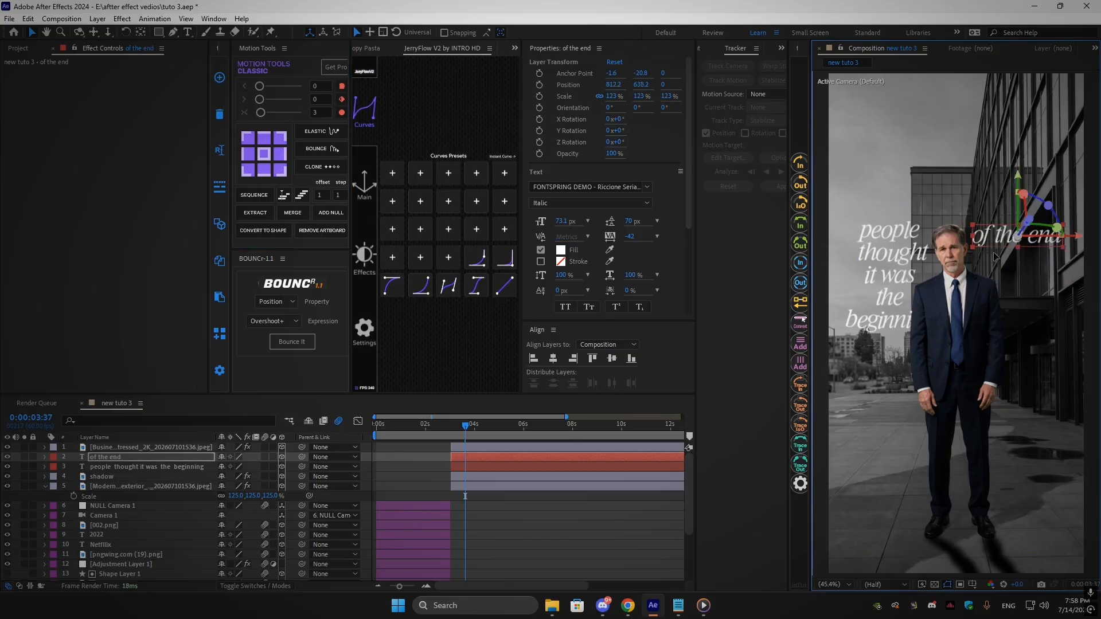
pyautogui.moveTo(976, 236); pyautogui.dragTo(990, 275)
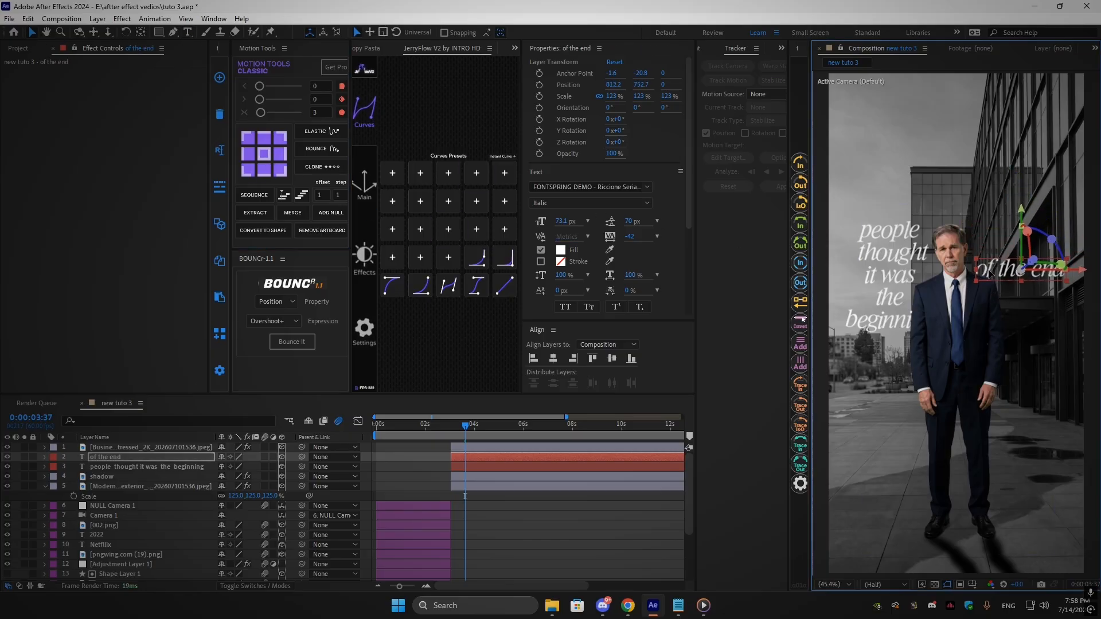
pyautogui.click(561, 509)
# Set up the Pen tool to draw with no fill and a yellow stroke
pyautogui.click(173, 32)
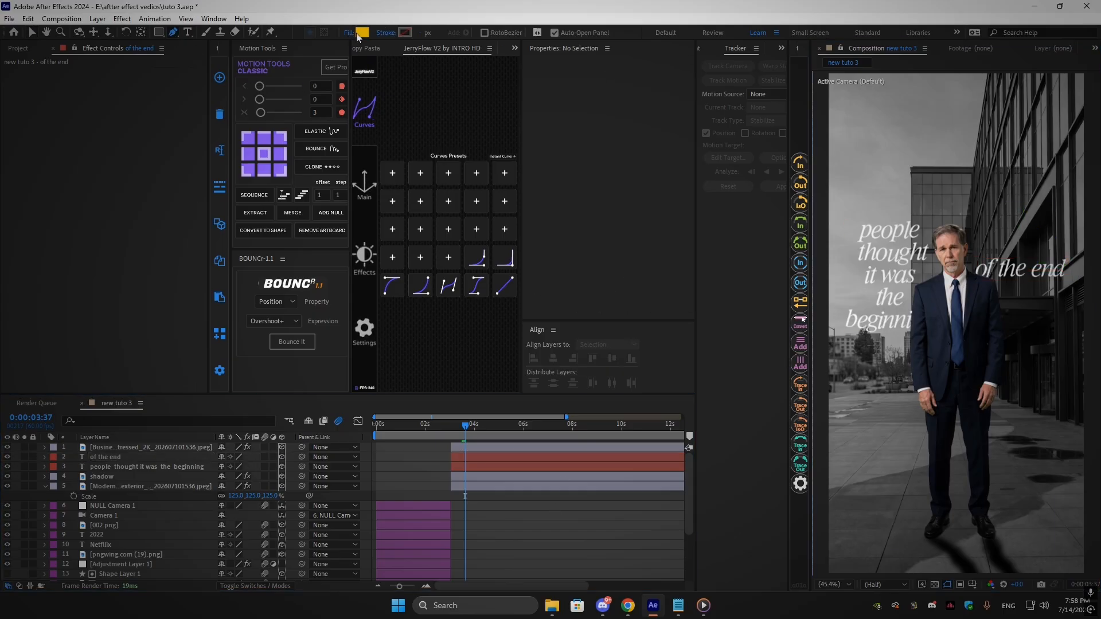
pyautogui.click(347, 33)
pyautogui.click(529, 335)
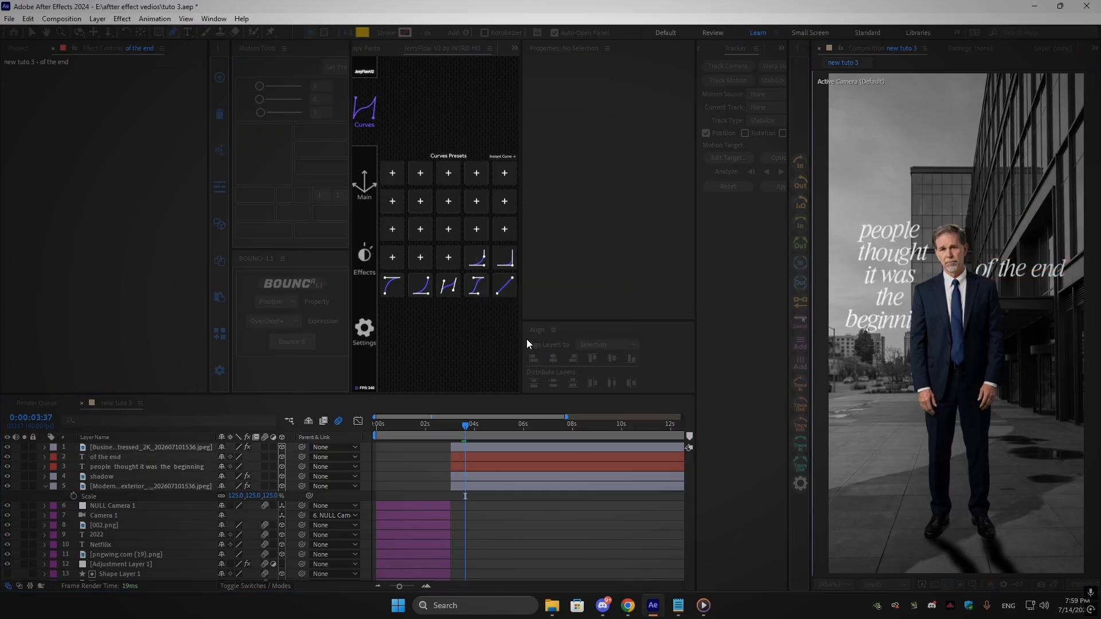
pyautogui.click(405, 32)
pyautogui.click(380, 398)
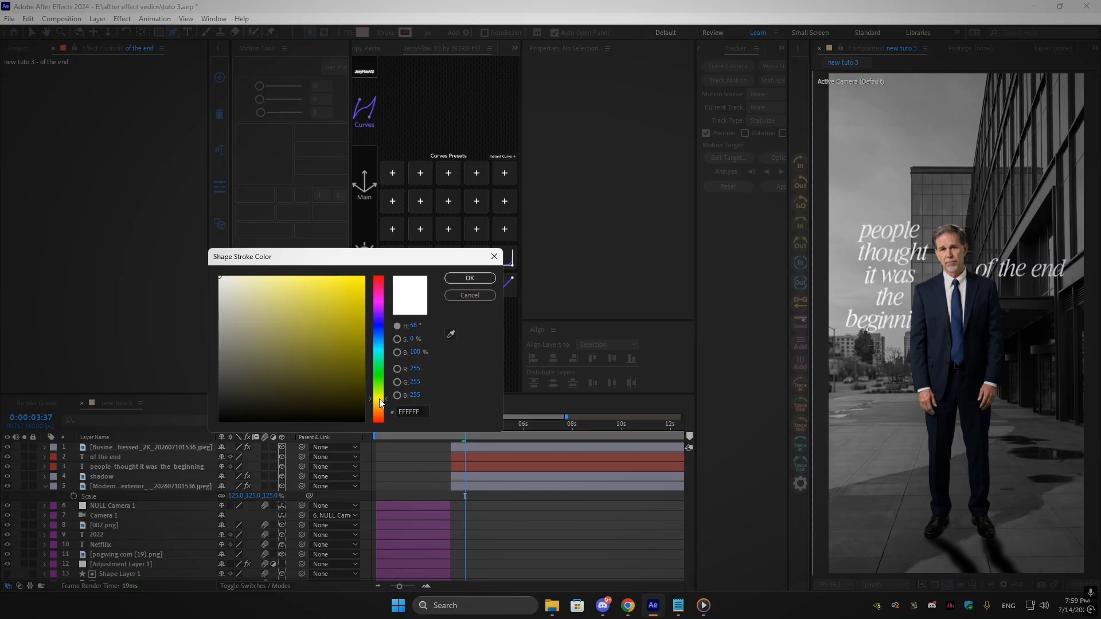
pyautogui.click(470, 278)
# Draw a slightly curved underline beneath "of the end" with the Pen tool and raise its starting point closer to the text
pyautogui.scroll(3, 1001, 279)
pyautogui.scroll(-3, 1001, 278)
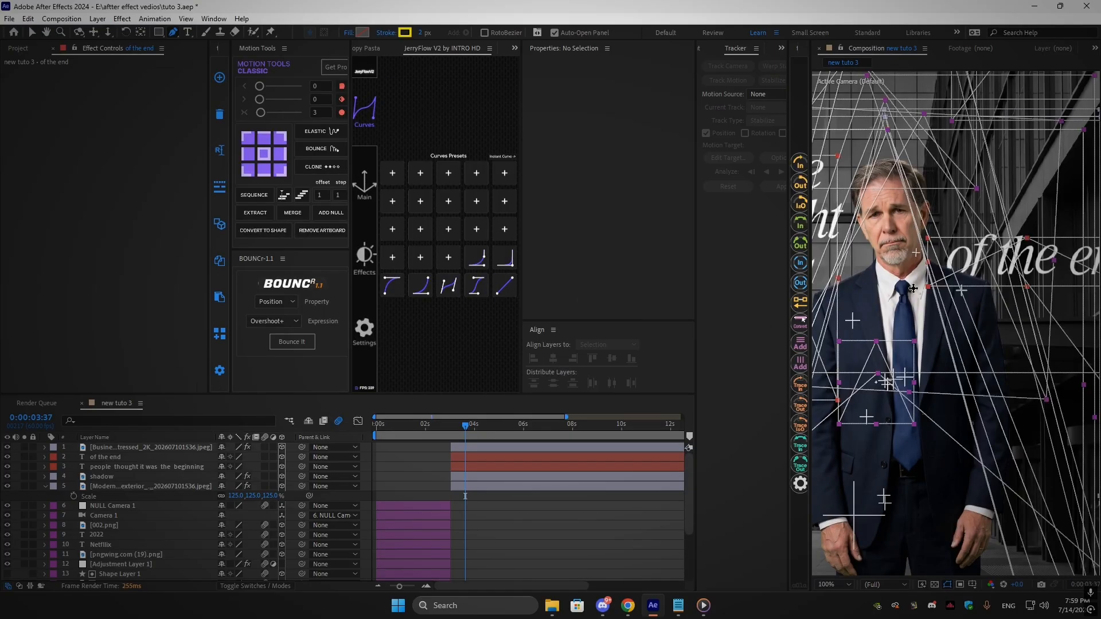
pyautogui.scroll(1, 966, 284)
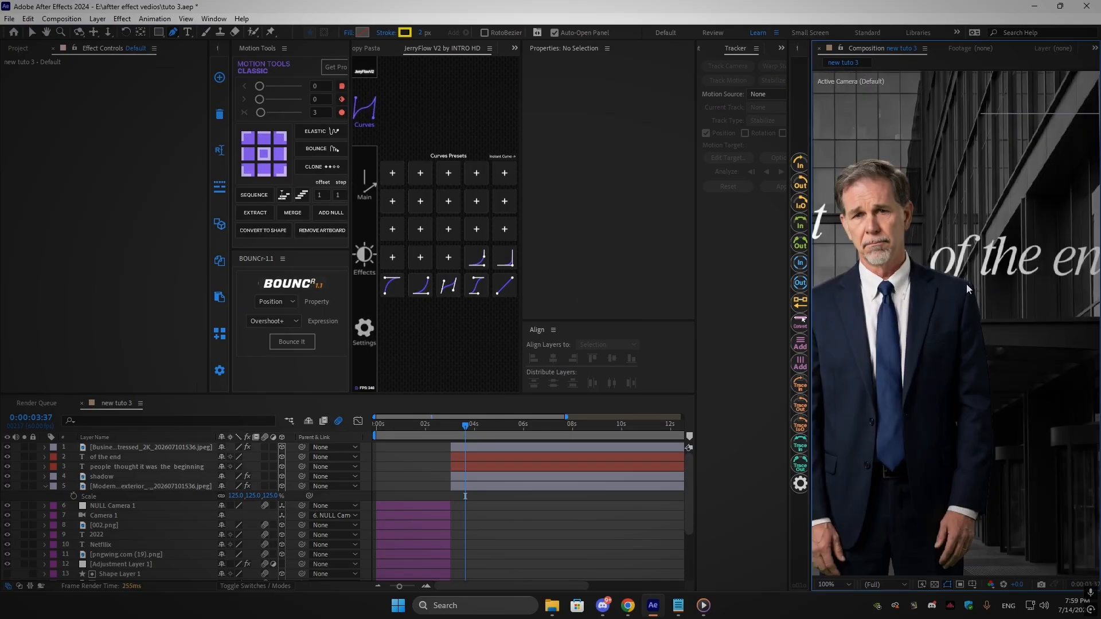
pyautogui.moveTo(944, 294); pyautogui.dragTo(871, 262)
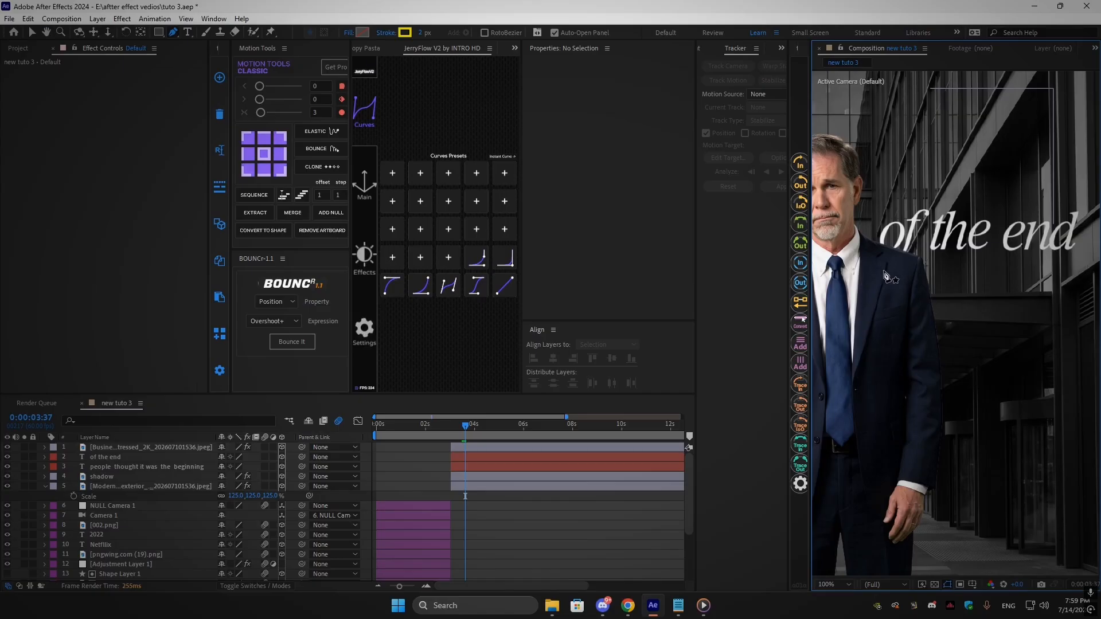
pyautogui.click(879, 272)
pyautogui.moveTo(1073, 260); pyautogui.dragTo(1098, 271)
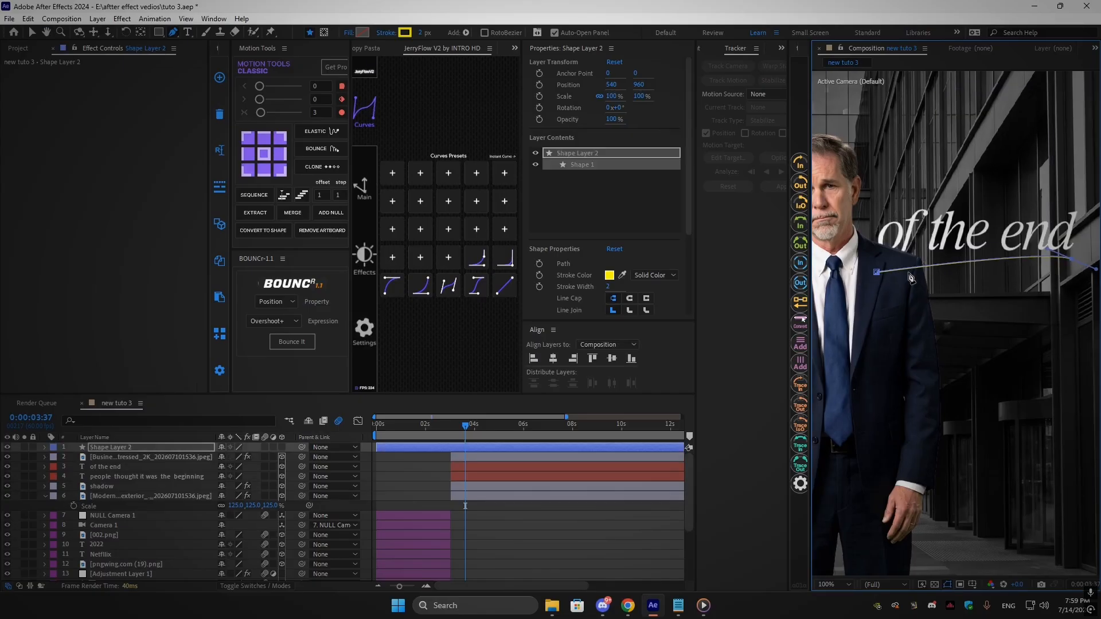
pyautogui.click(32, 32)
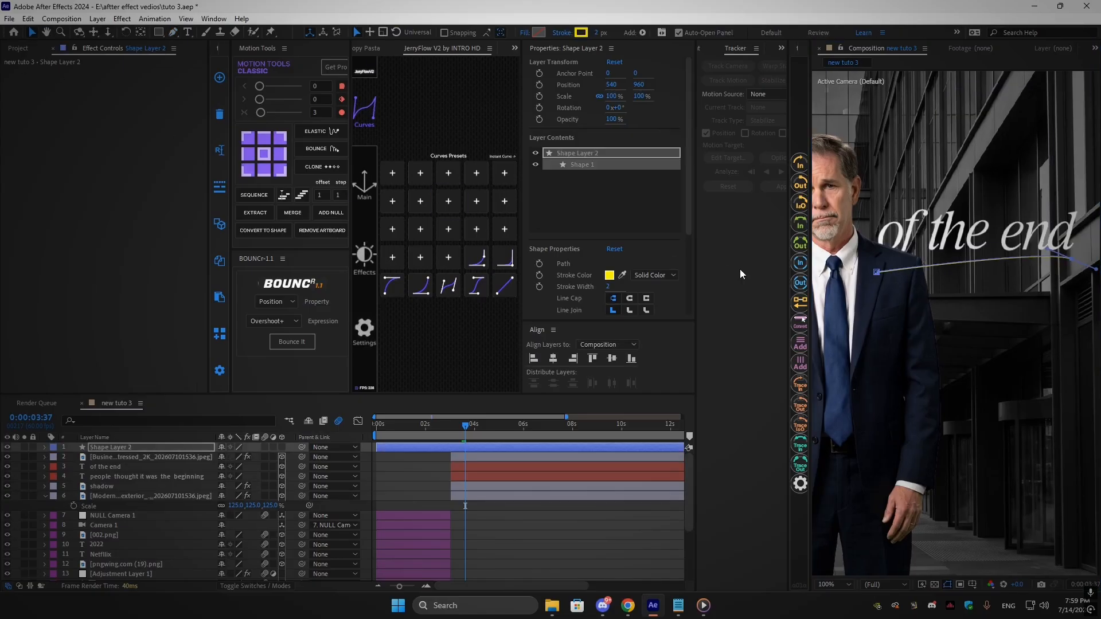
pyautogui.moveTo(877, 272); pyautogui.dragTo(882, 263)
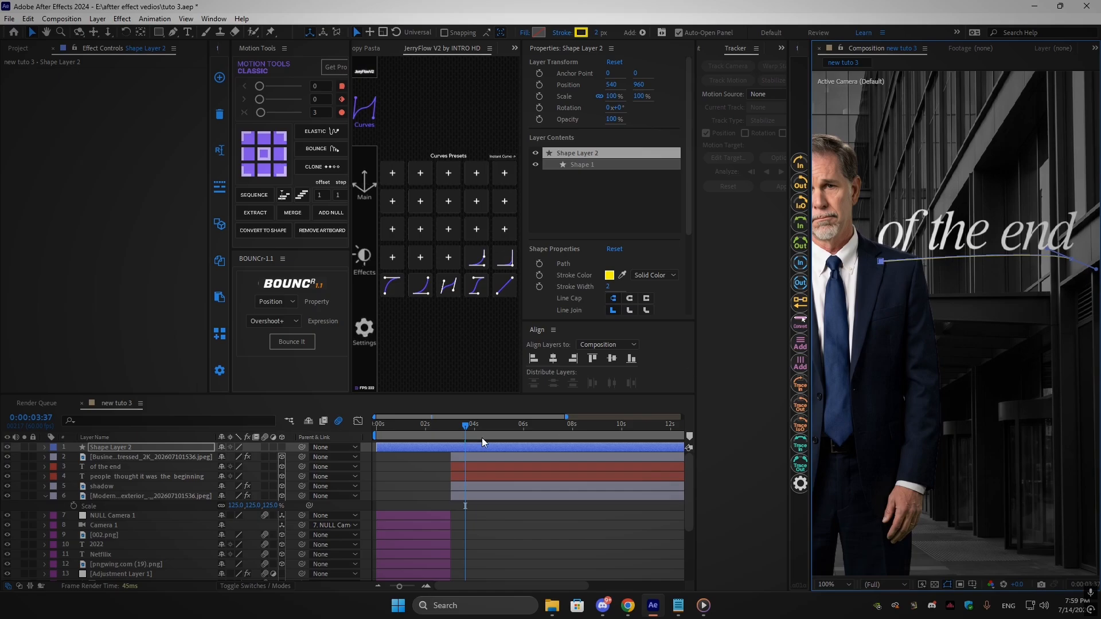
# Place the underline's shape layer directly below the "of the end" layer and make it a 3D layer
pyautogui.moveTo(123, 449); pyautogui.dragTo(233, 476)
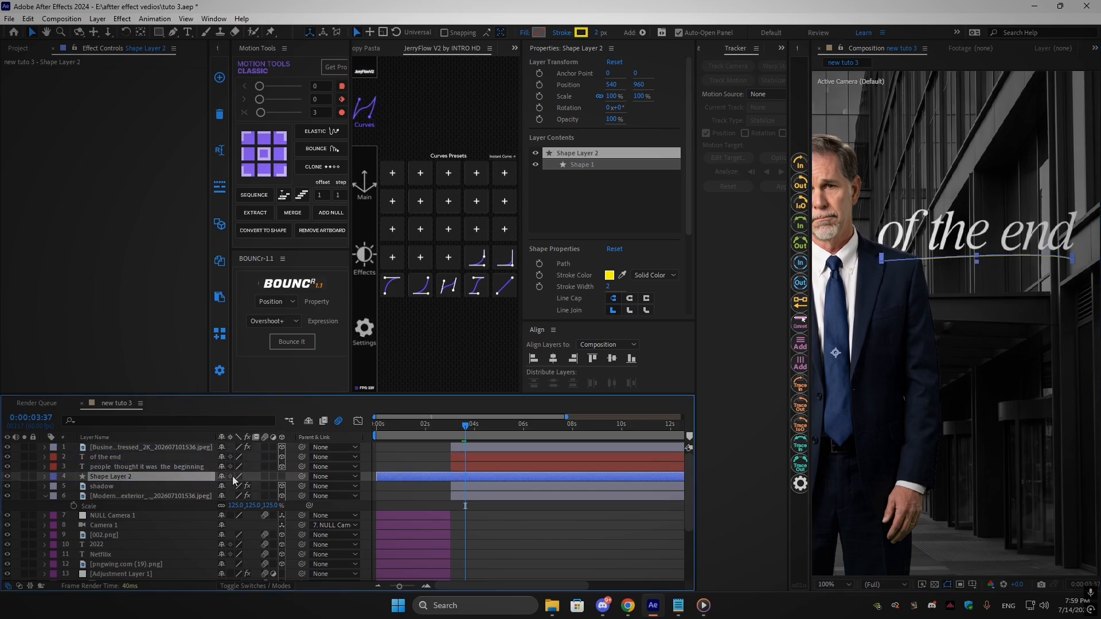
pyautogui.moveTo(114, 477); pyautogui.dragTo(117, 466)
pyautogui.click(281, 466)
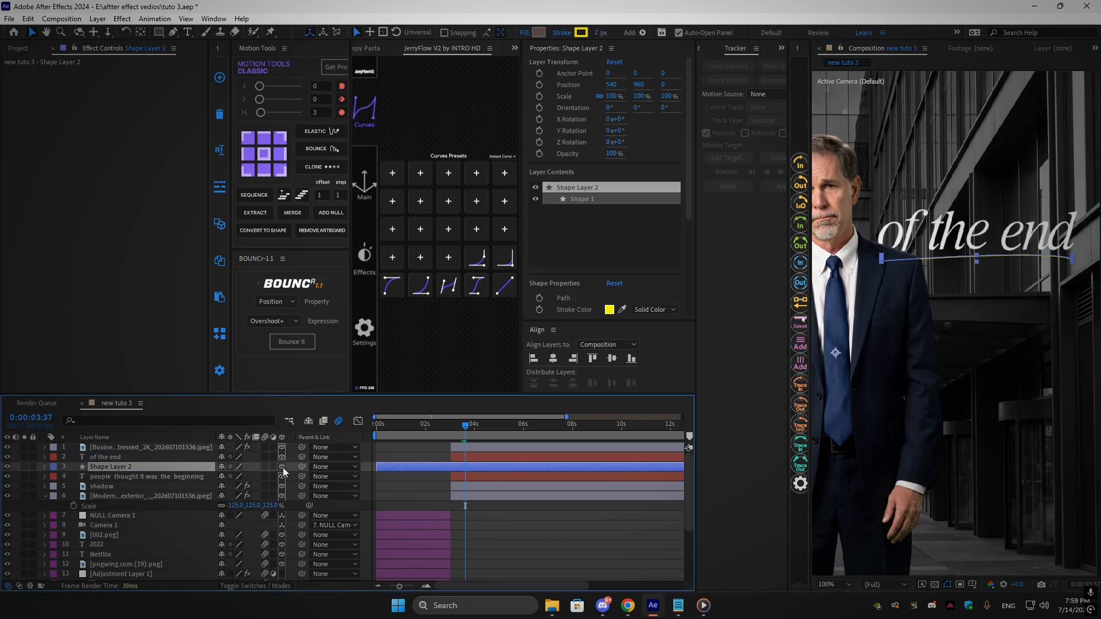
# Centre the underline's anchor point and set its stroke width to 5 px
pyautogui.click(268, 158)
pyautogui.click(601, 32)
pyautogui.write('5')
pyautogui.press('Return')
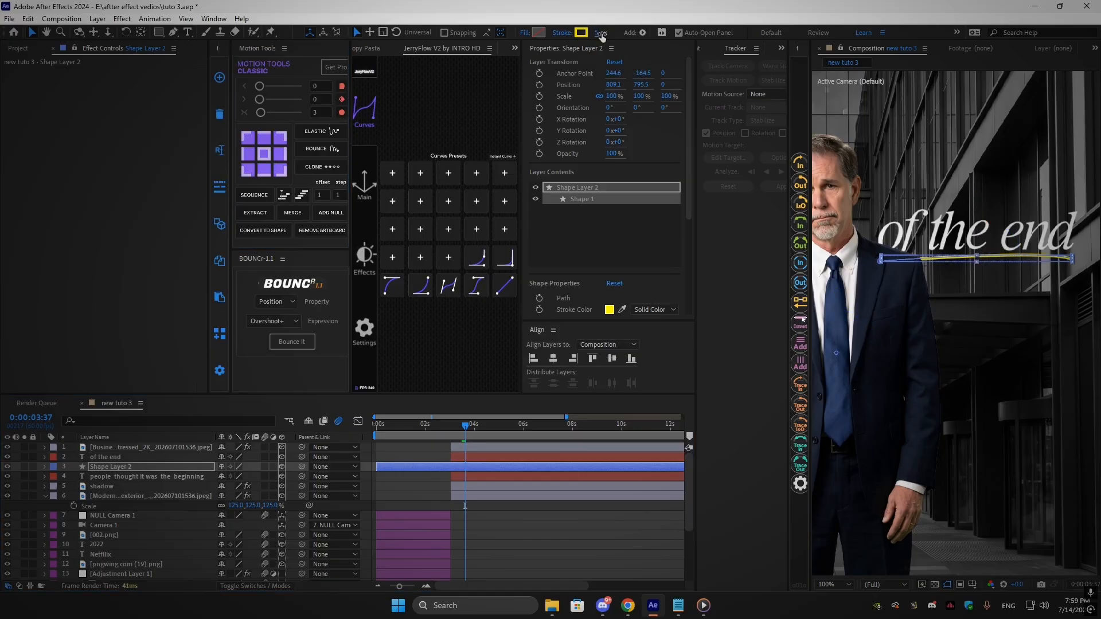
# Apply the Roughen Edges effect to the underline with the edge type Cut
pyautogui.hotkey('ctrl', 'space')
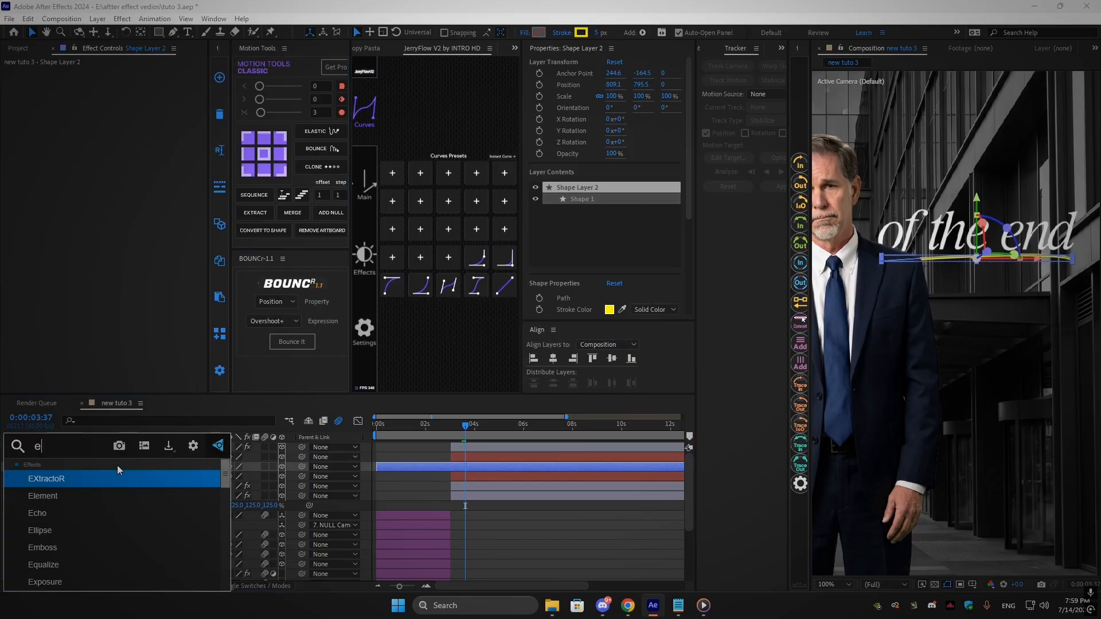
pyautogui.write('edges')
pyautogui.click(82, 534)
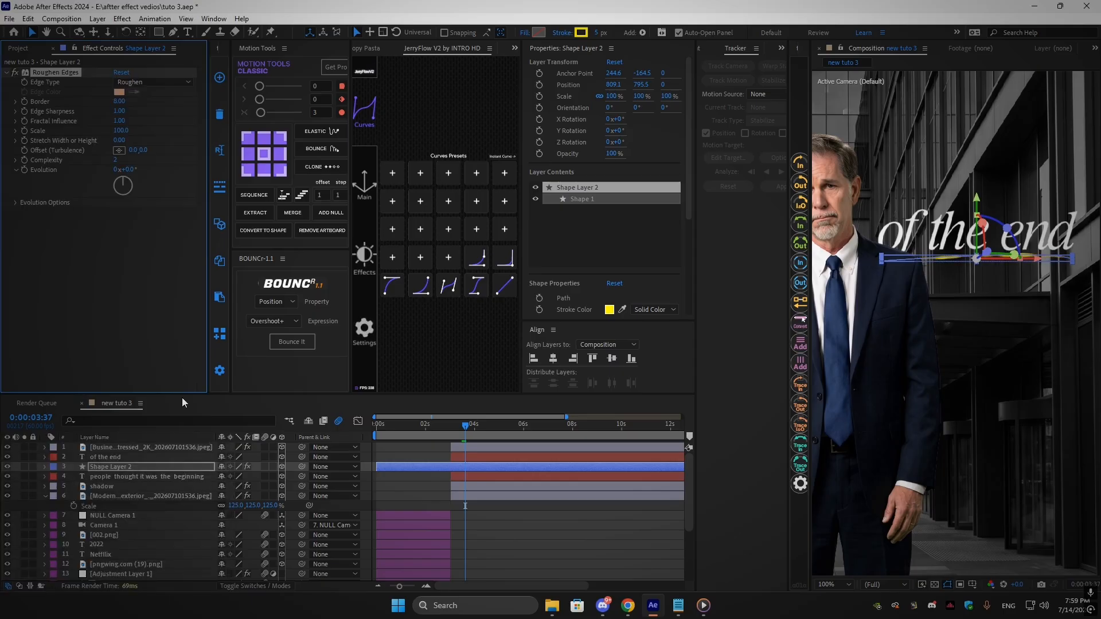
pyautogui.click(153, 83)
pyautogui.click(140, 120)
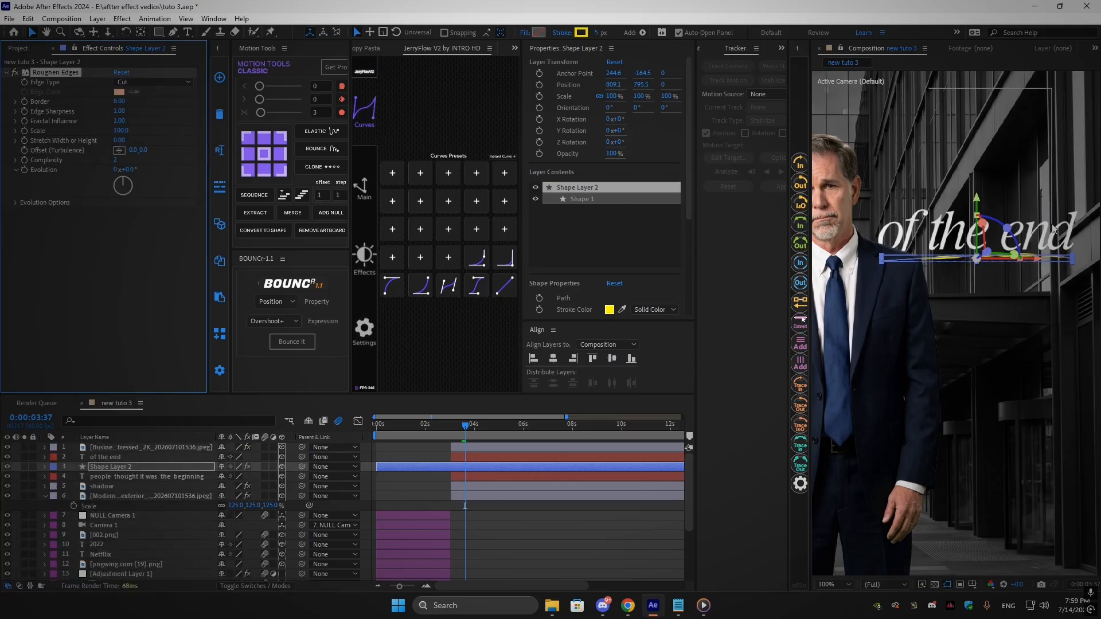
# Try the Spiky edge type on the underline, return it to Cut and set the Border to 2
pyautogui.scroll(2, 984, 322)
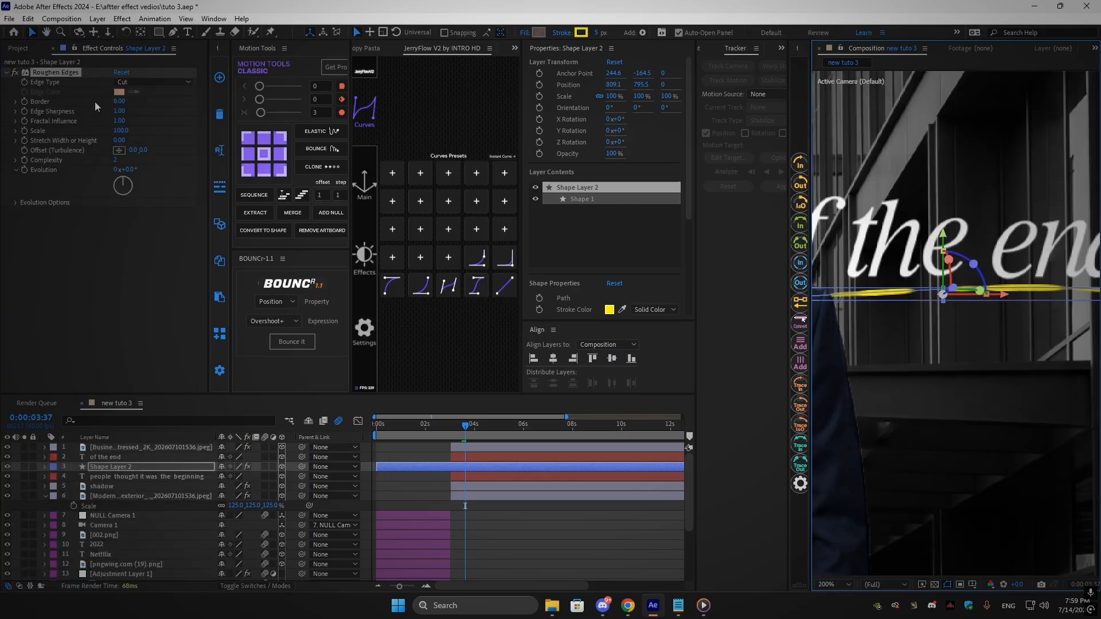
pyautogui.click(153, 84)
pyautogui.click(144, 138)
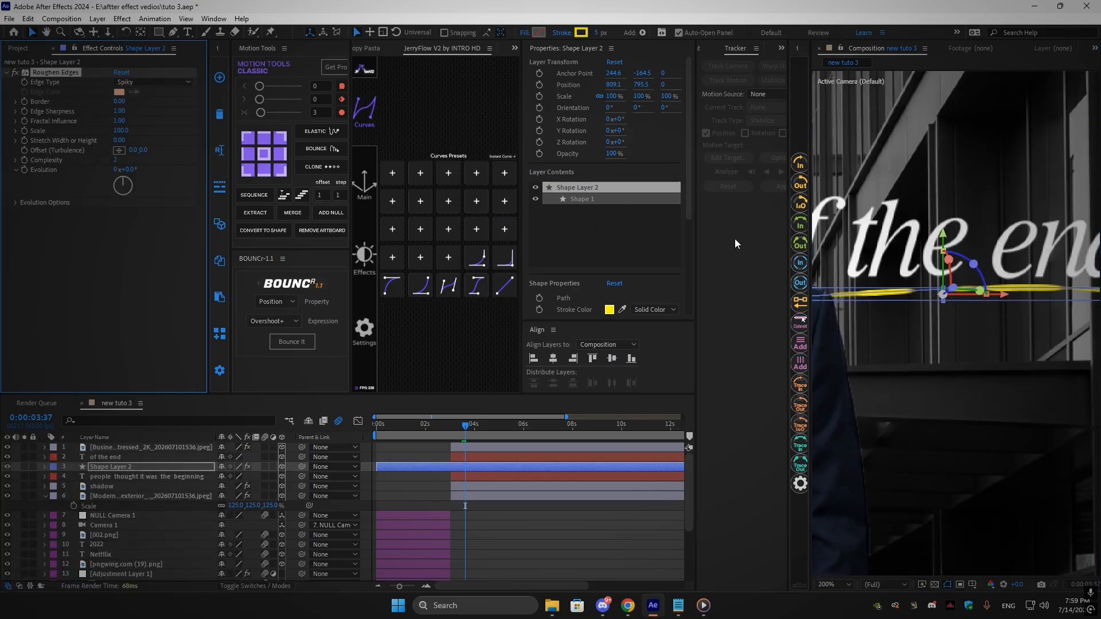
pyautogui.click(153, 84)
pyautogui.click(141, 122)
pyautogui.press('Return')
# Trim the start of the underline's shape layer to the current time, 0:00:03:37
pyautogui.click(648, 497)
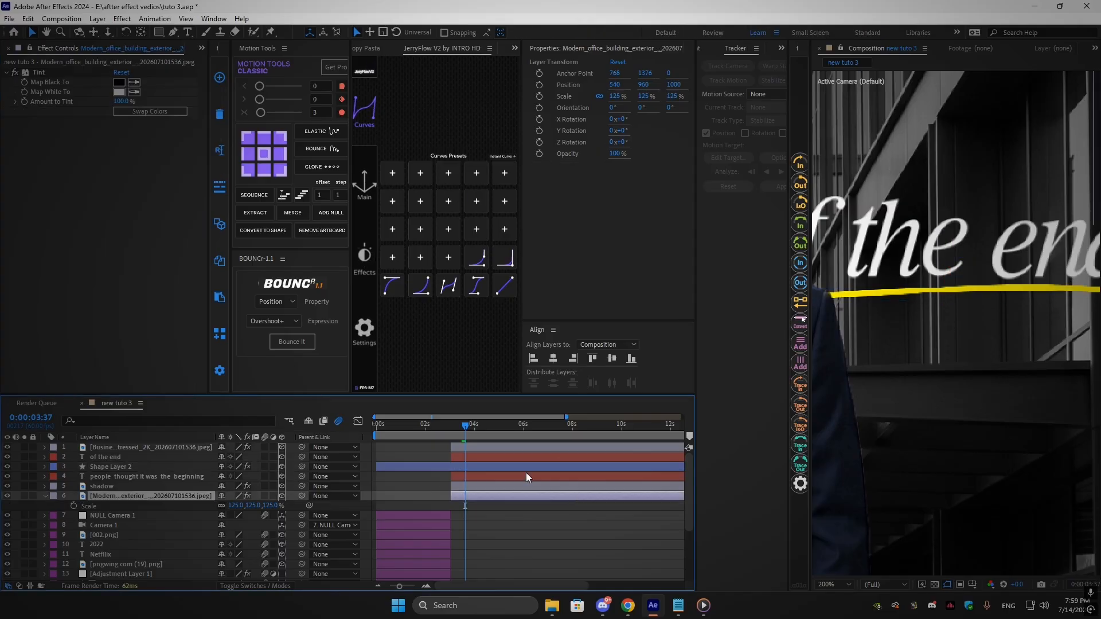
pyautogui.click(475, 468)
pyautogui.hotkey('alt', '[')
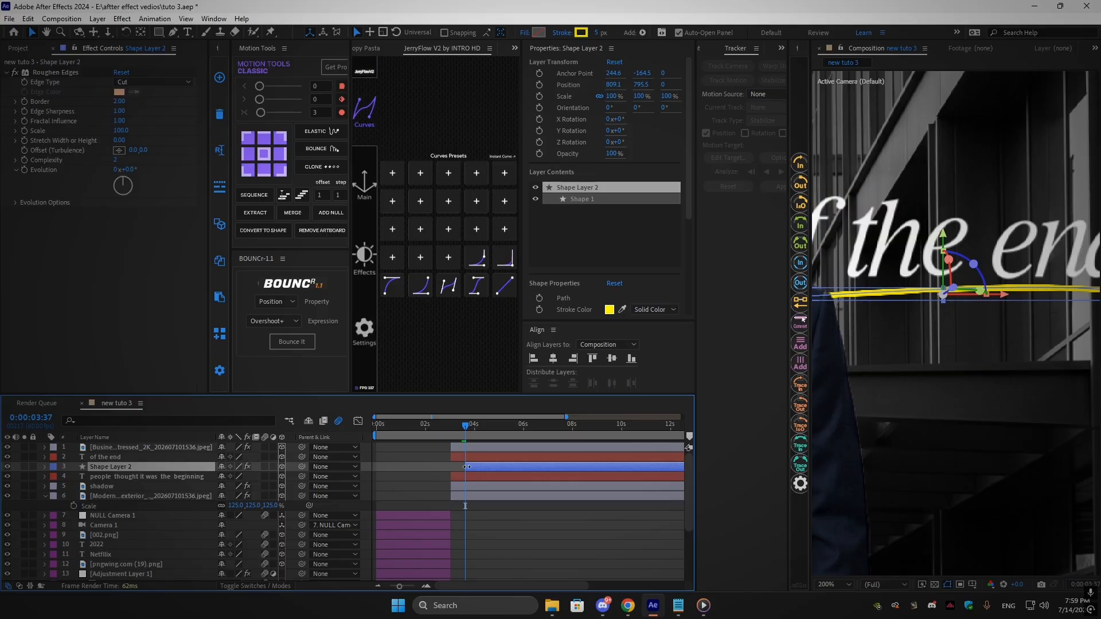
# Inspect the yellow underline and captions up close and in the full frame
pyautogui.click(837, 584)
pyautogui.click(843, 395)
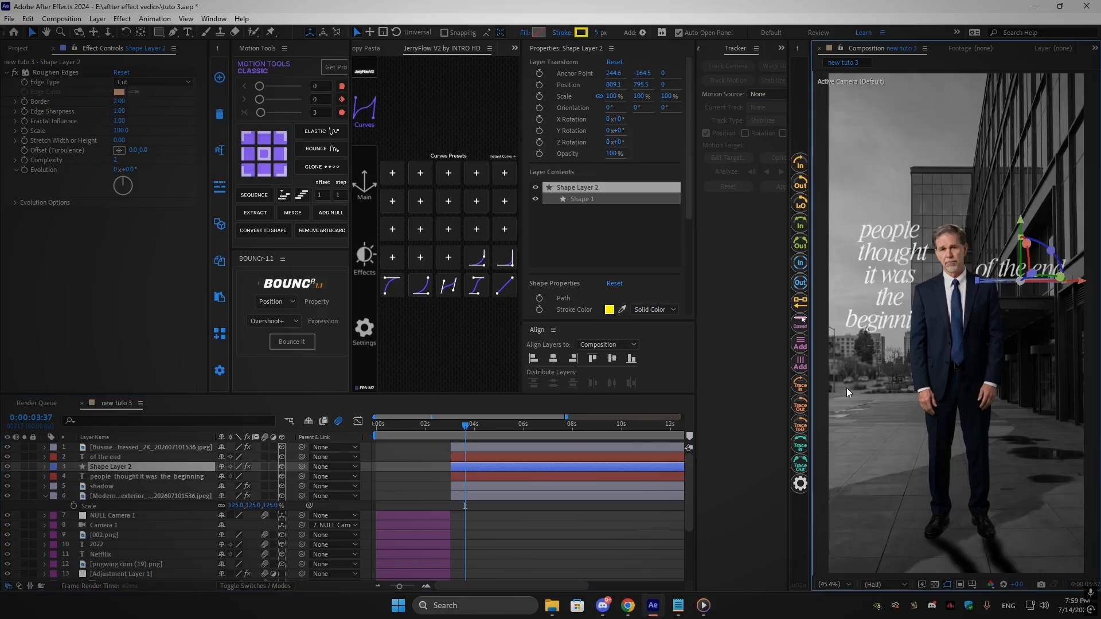
pyautogui.click(580, 520)
pyautogui.scroll(2, 991, 225)
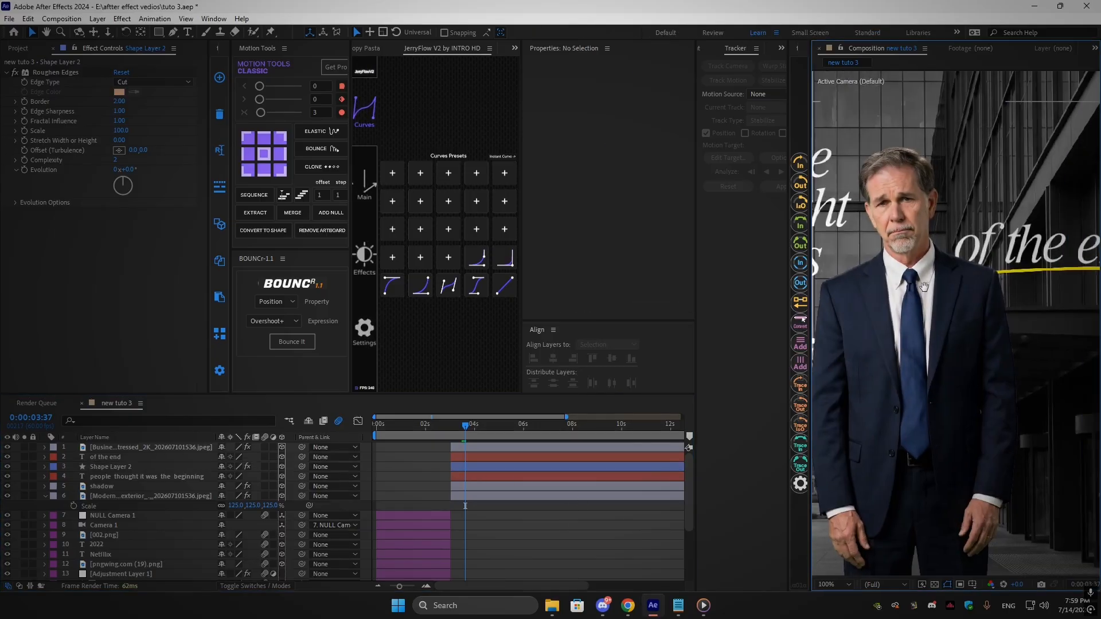
pyautogui.scroll(-1, 935, 276)
pyautogui.click(837, 585)
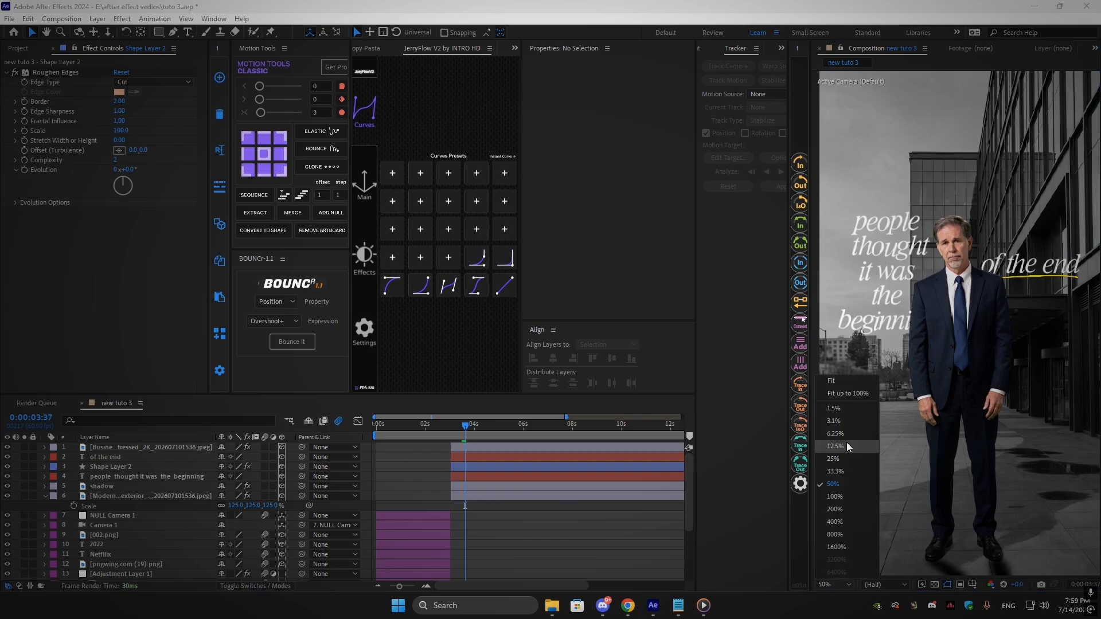
pyautogui.click(843, 395)
pyautogui.click(44, 496)
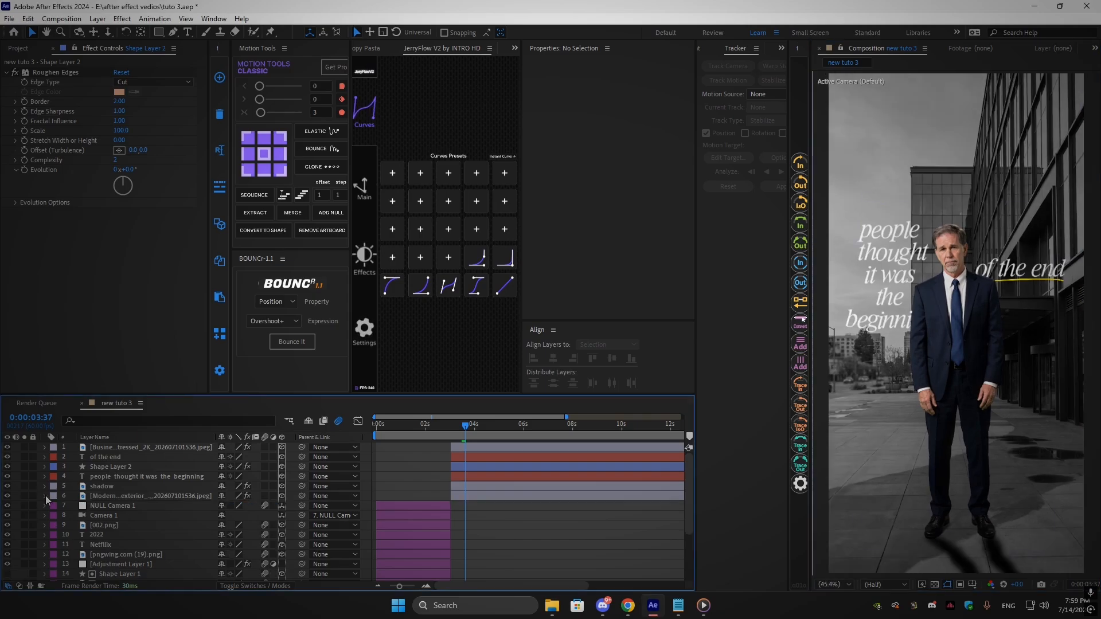
# Create a black solid of 1080 x 1920 px at the head of the layer stack
pyautogui.click(466, 452)
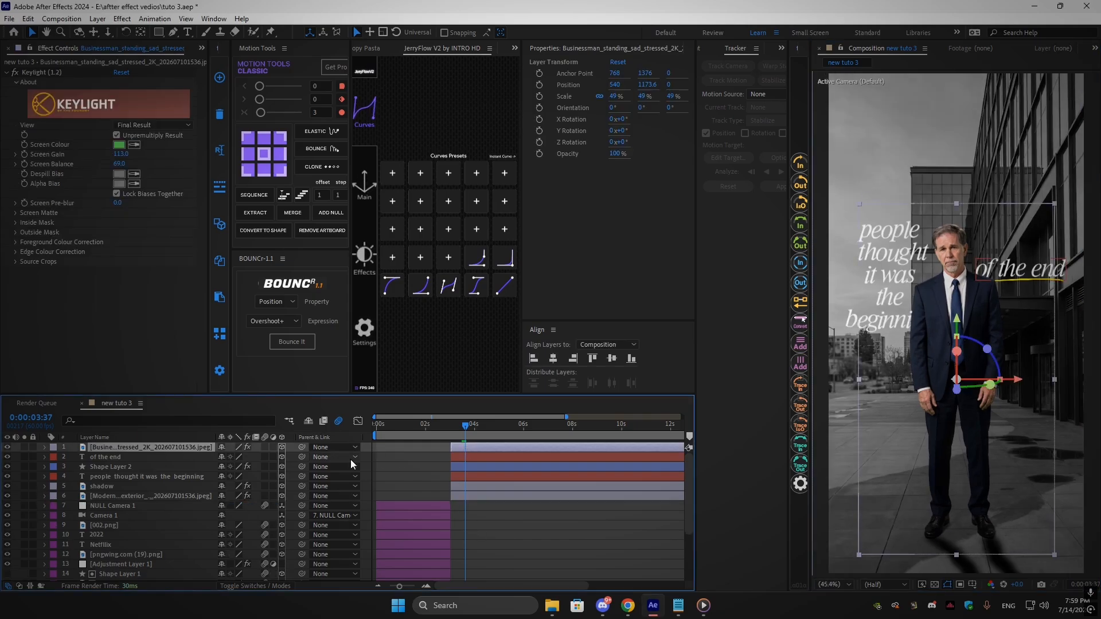
pyautogui.click(369, 453)
pyautogui.rightClick(368, 453)
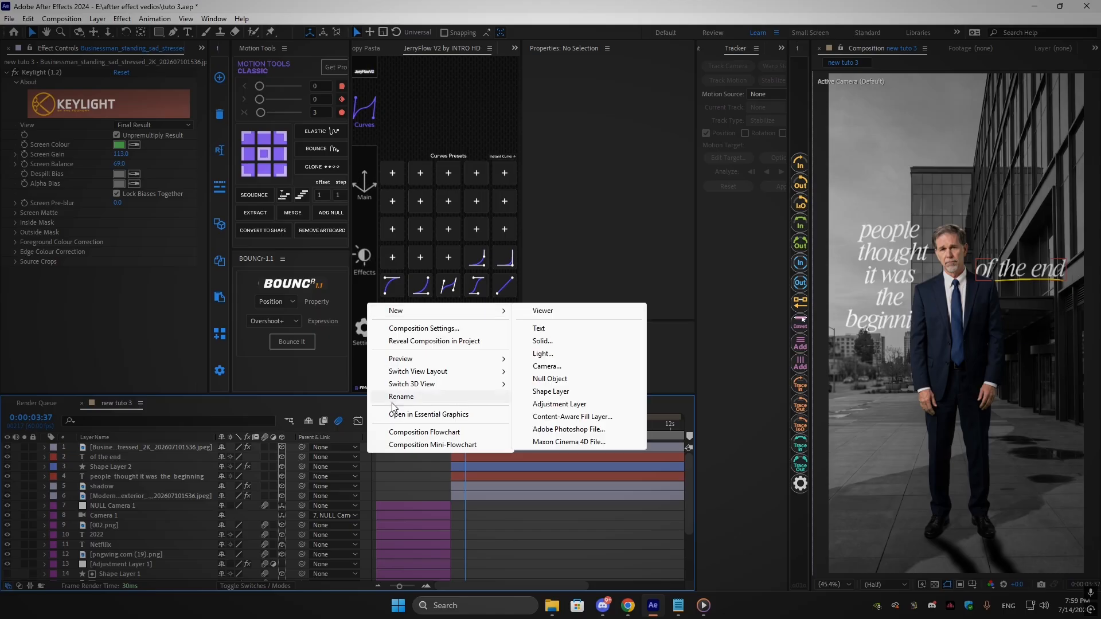
pyautogui.moveTo(424, 311)
pyautogui.click(568, 341)
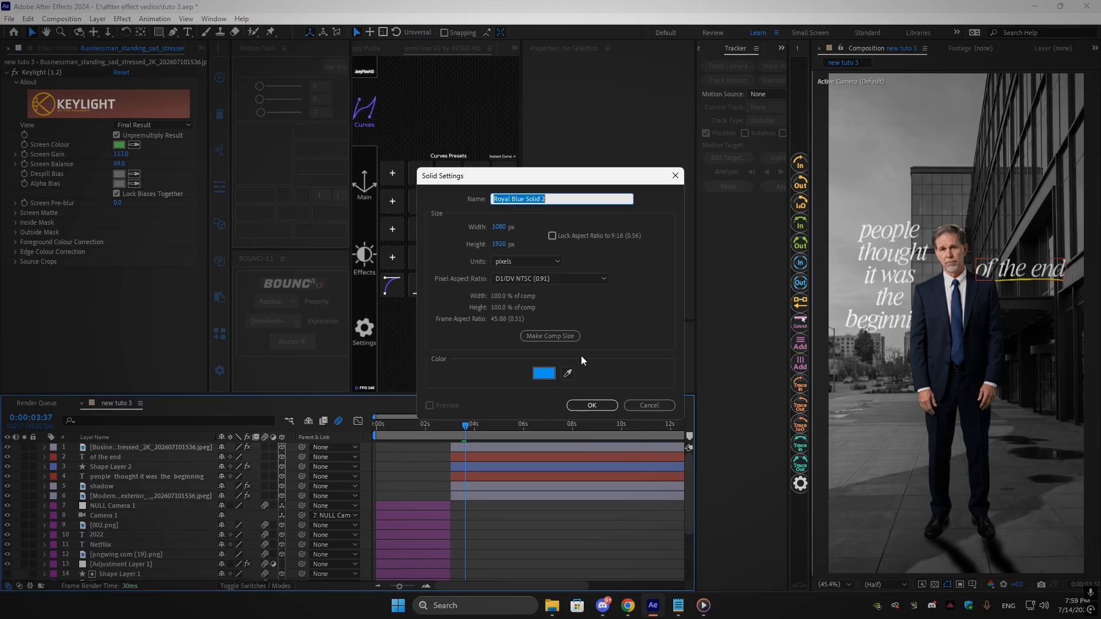
pyautogui.click(544, 373)
pyautogui.click(446, 280)
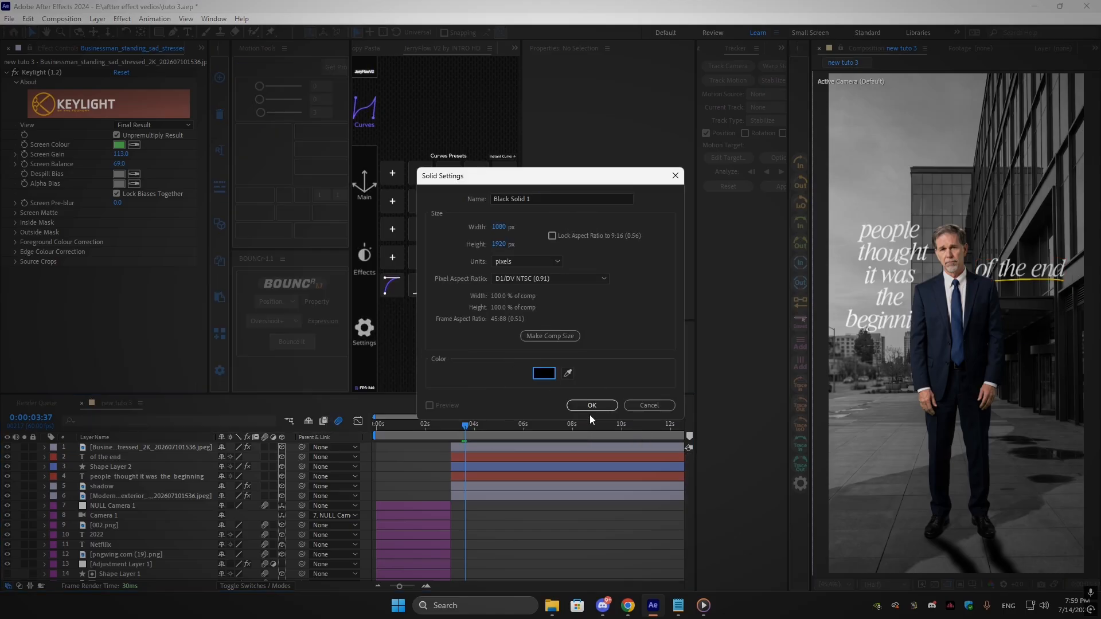
pyautogui.click(591, 406)
# Draw a circular mask on the black solid, invert it and move it to frame the businessman's head and upper body
pyautogui.click(158, 32)
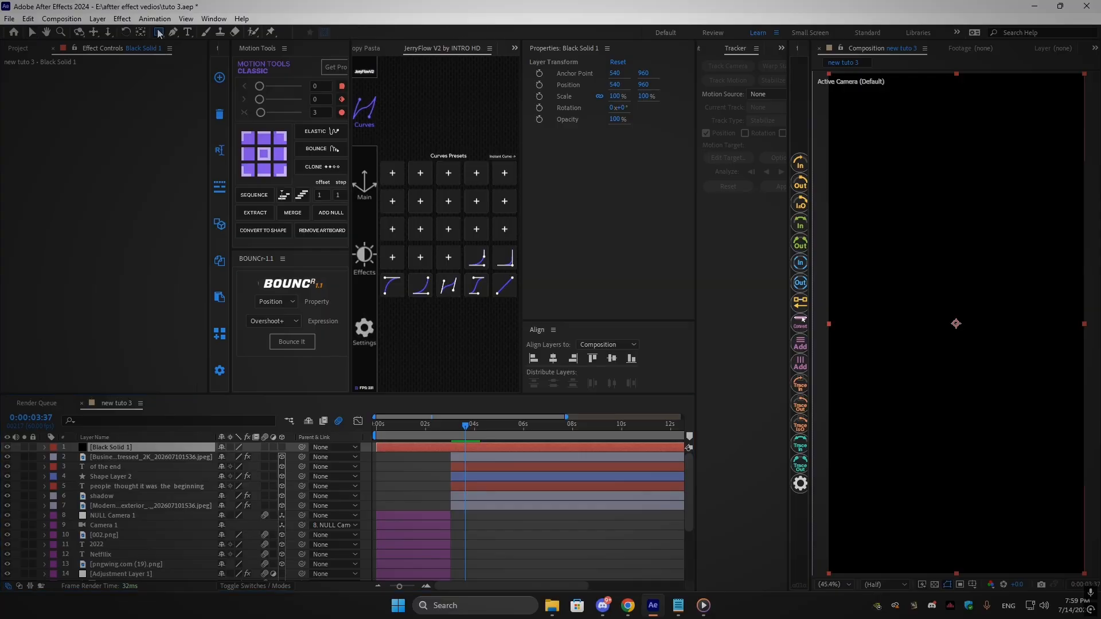
pyautogui.moveTo(159, 32); pyautogui.dragTo(197, 62)
pyautogui.moveTo(937, 305); pyautogui.dragTo(966, 342)
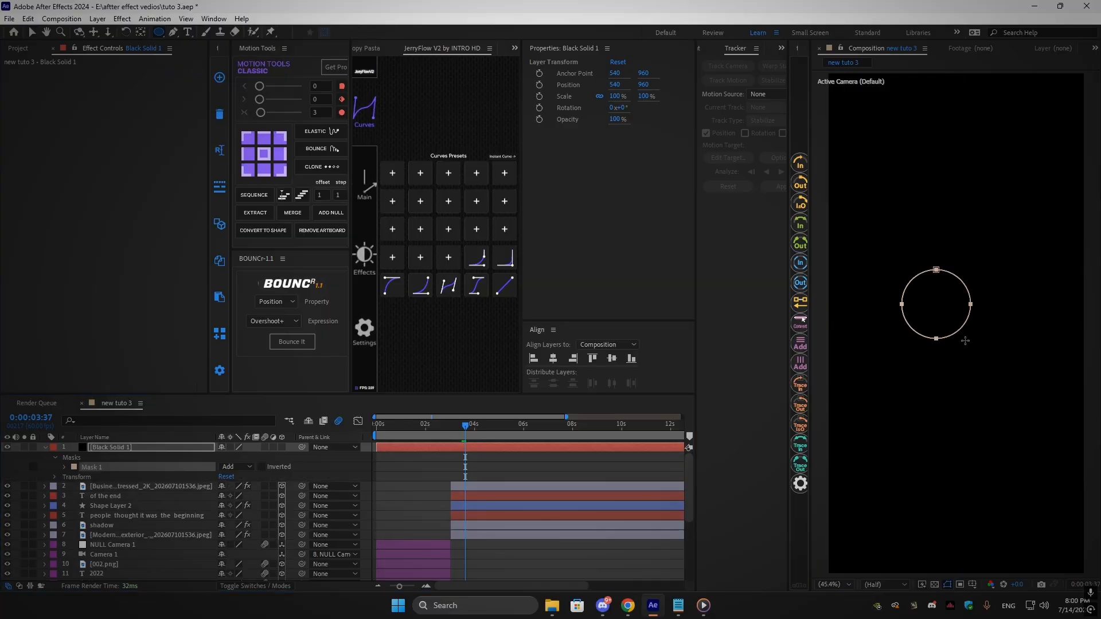
pyautogui.hotkey('ctrl', 'z')
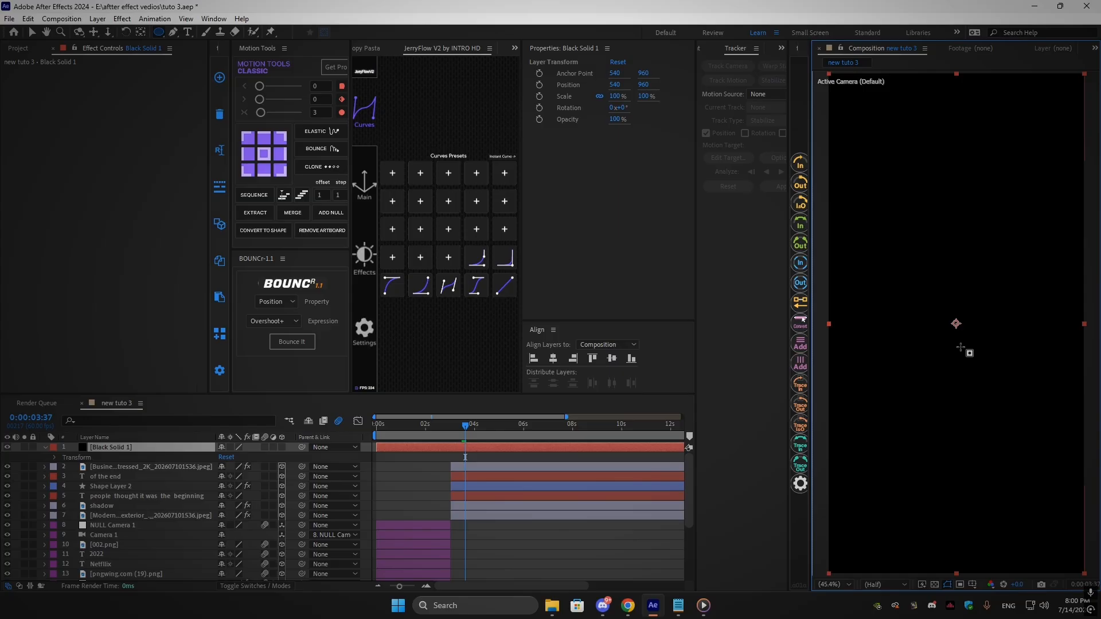
pyautogui.moveTo(959, 347); pyautogui.dragTo(874, 263)
pyautogui.click(262, 468)
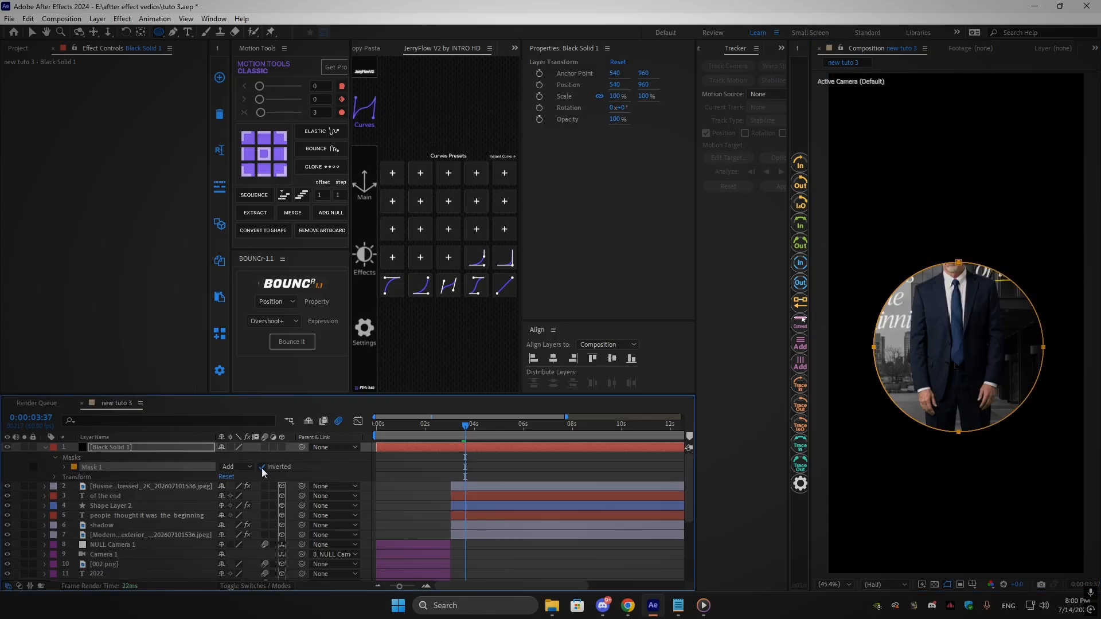
pyautogui.press('v')
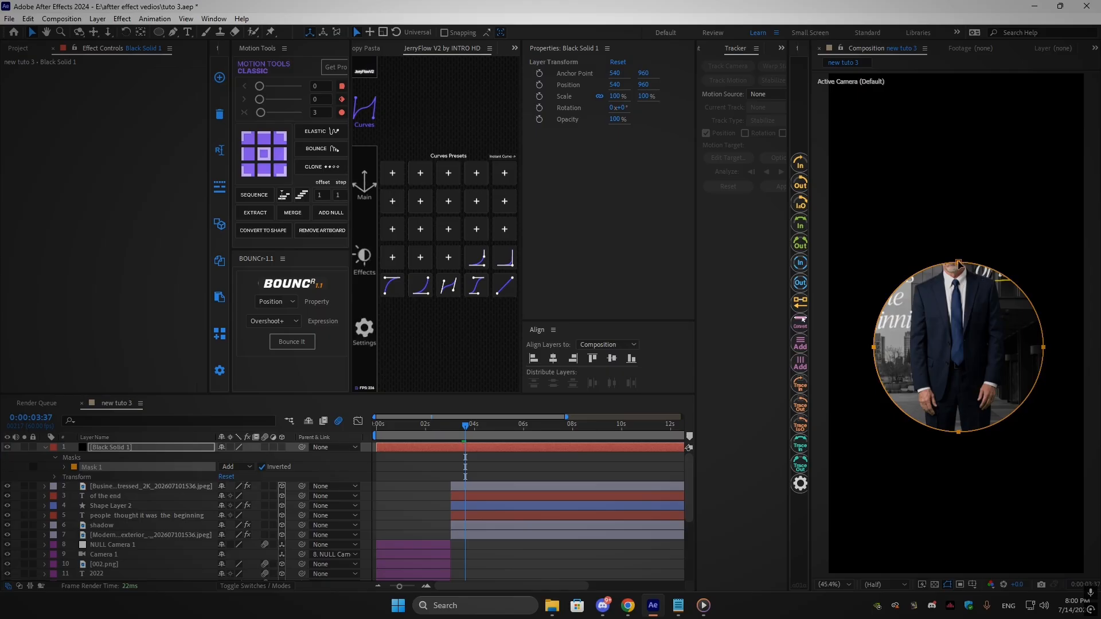
pyautogui.moveTo(959, 310); pyautogui.dragTo(955, 259)
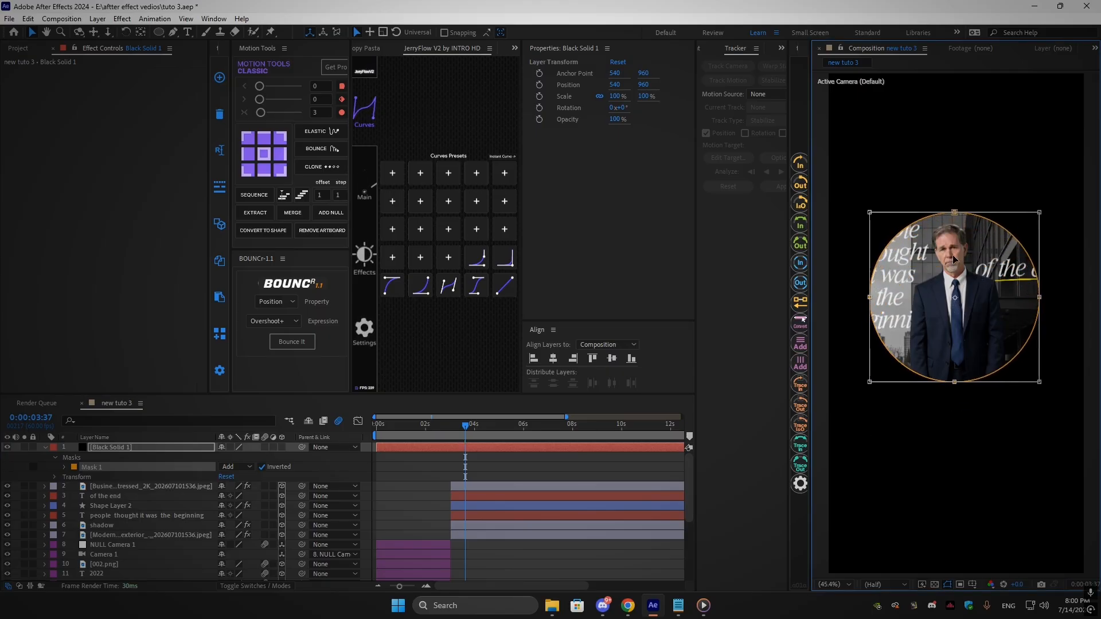
# Rename the black solid layer as highlight
pyautogui.click(108, 448)
pyautogui.press('Return')
pyautogui.write('highlight')
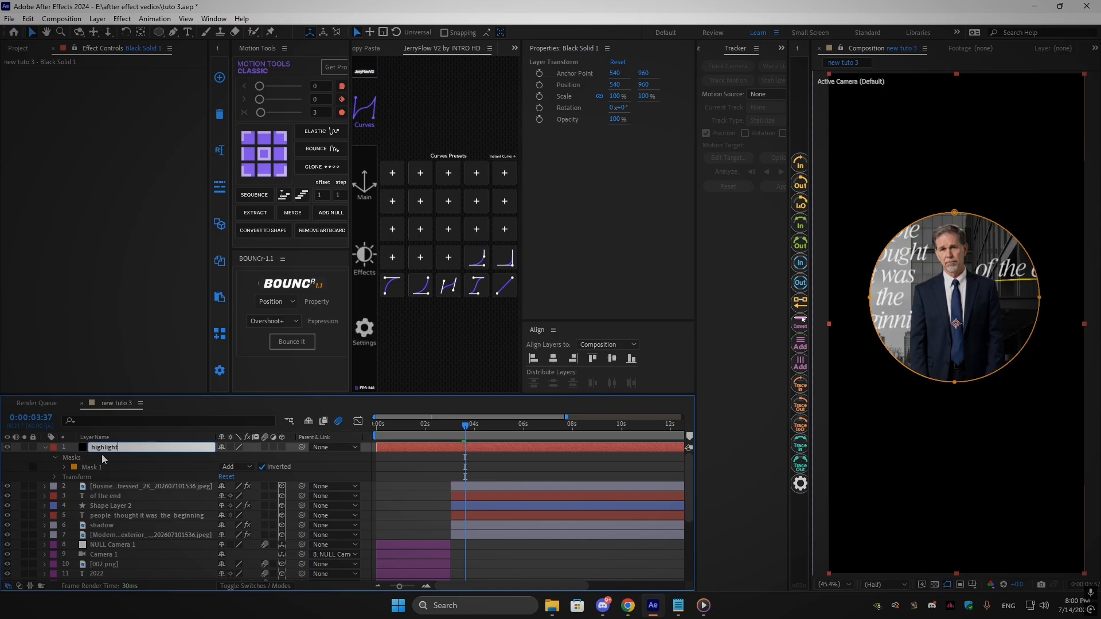
pyautogui.press('Return')
# Make the highlight layer 3D and trim its start to match the other layers of the office scene
pyautogui.click(281, 448)
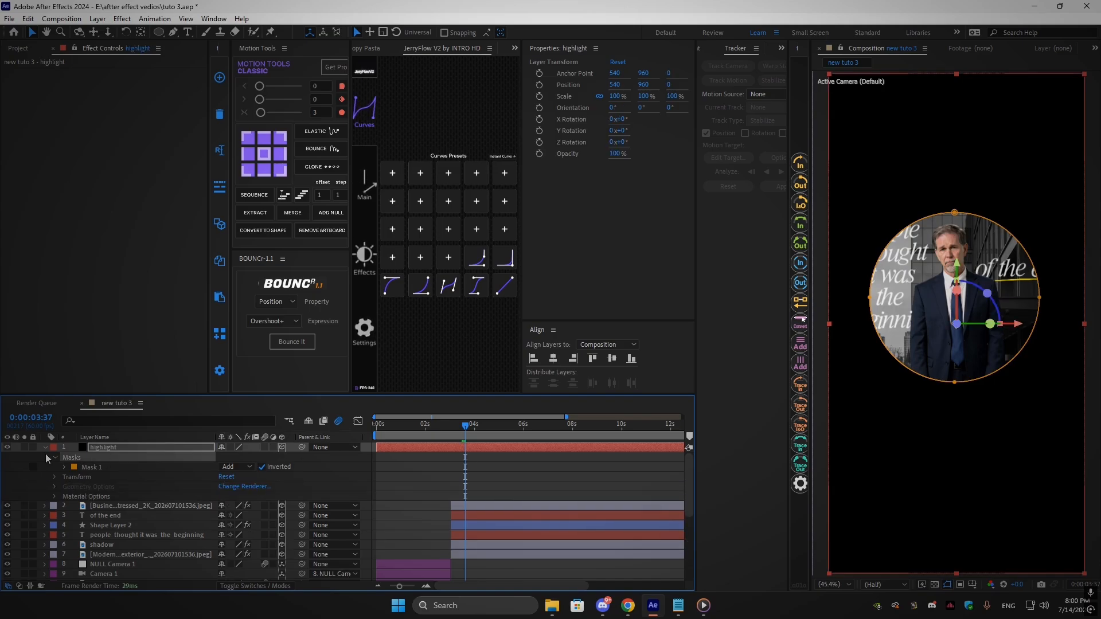
pyautogui.click(45, 448)
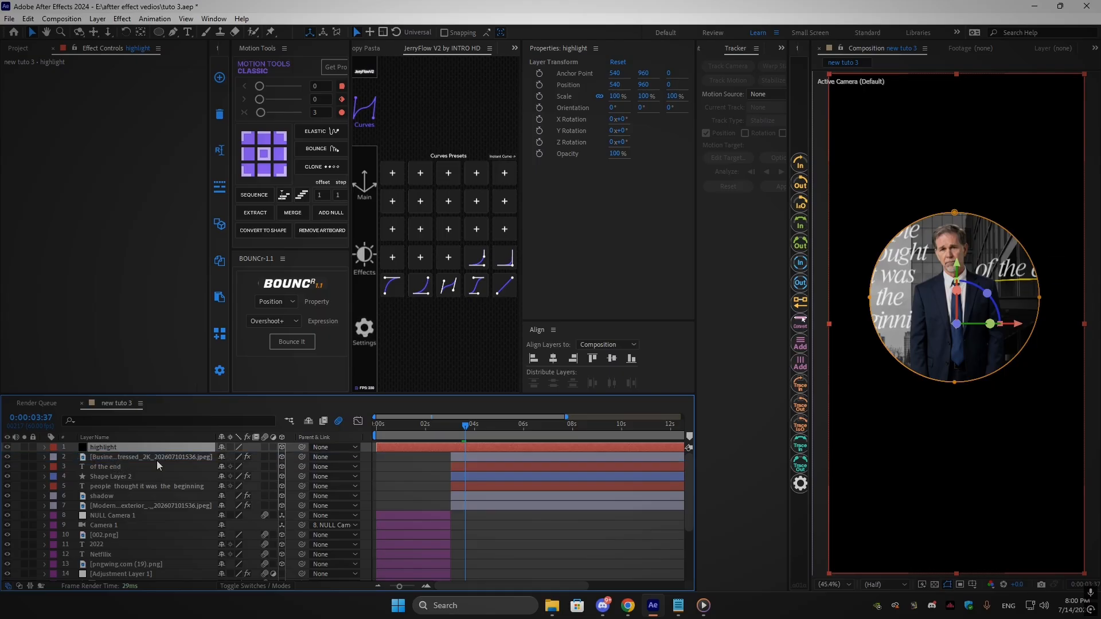
pyautogui.hotkey('alt', '[')
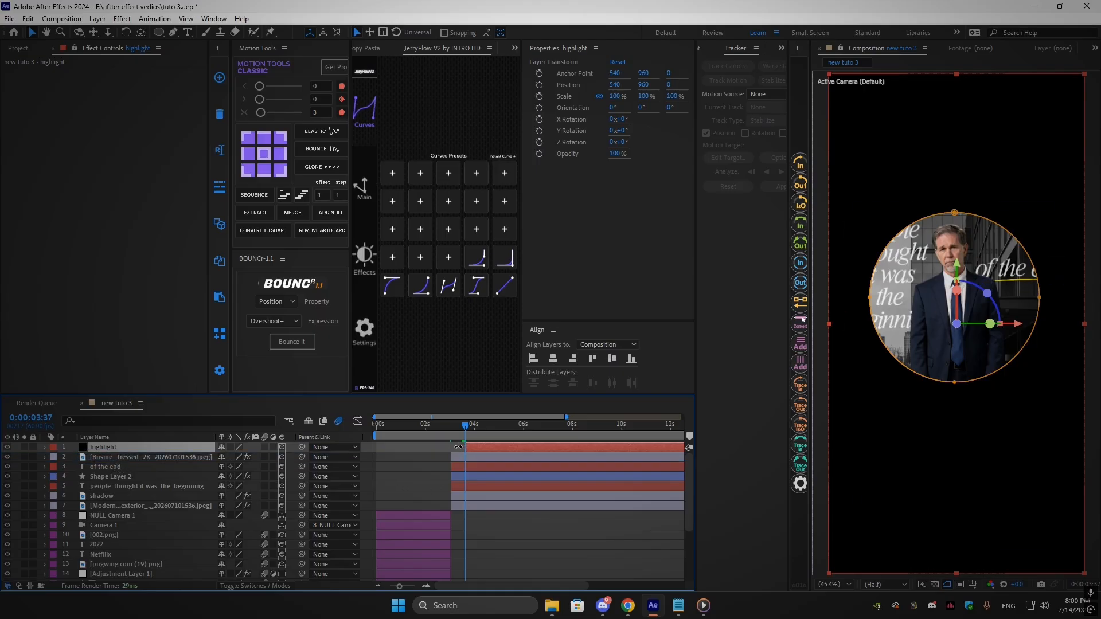
# Lower the highlight layer's opacity to 54% and set its mask feather to 30 pixels
pyautogui.press('t')
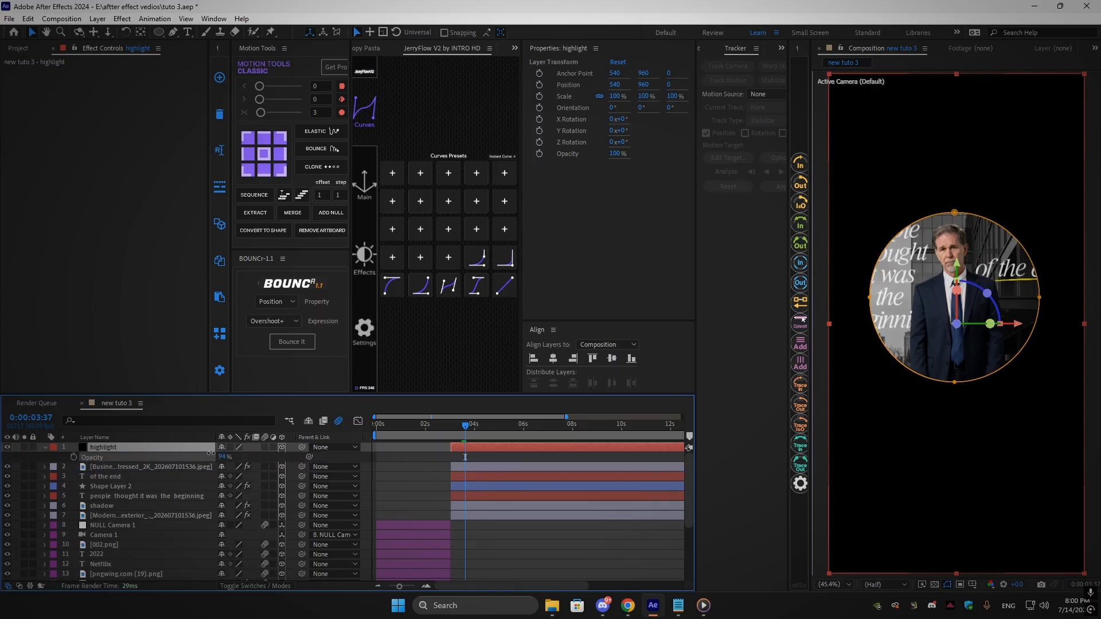
pyautogui.moveTo(222, 457)
pyautogui.mouseDown()
pyautogui.moveTo(189, 456)
pyautogui.moveTo(201, 455)
pyautogui.mouseUp()
pyautogui.press('f')
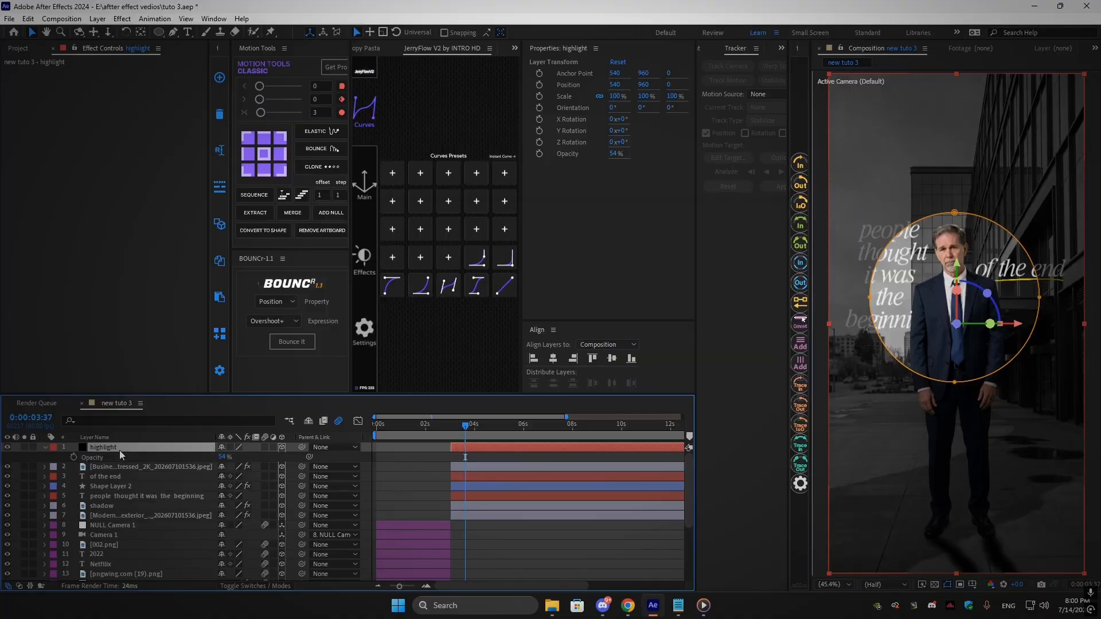
pyautogui.click(236, 467)
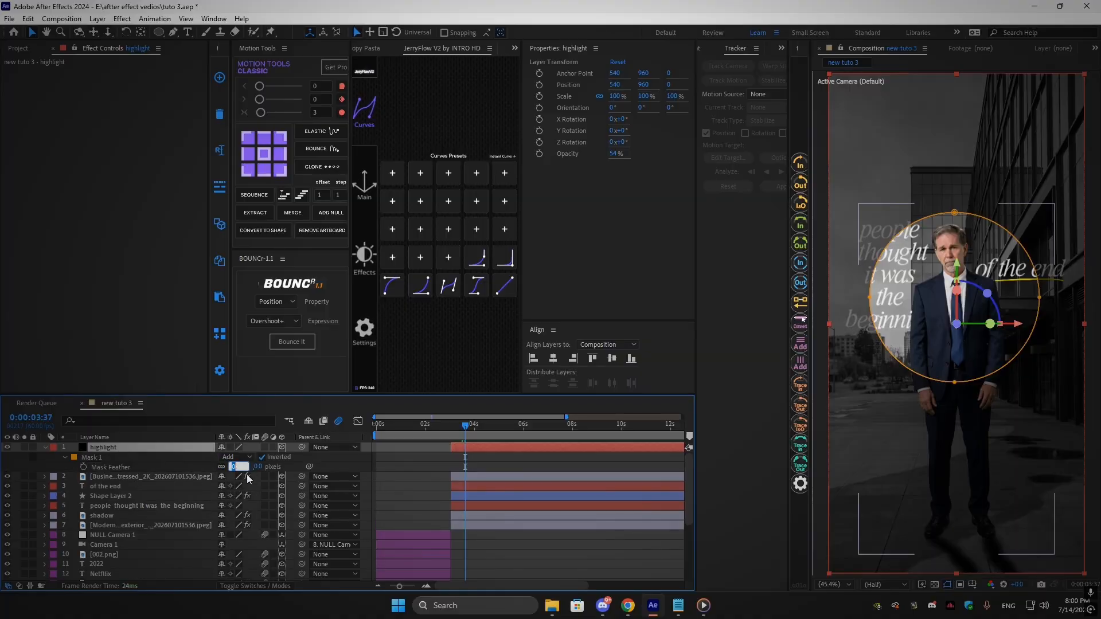
pyautogui.write('30')
pyautogui.press('Return')
pyautogui.click(505, 548)
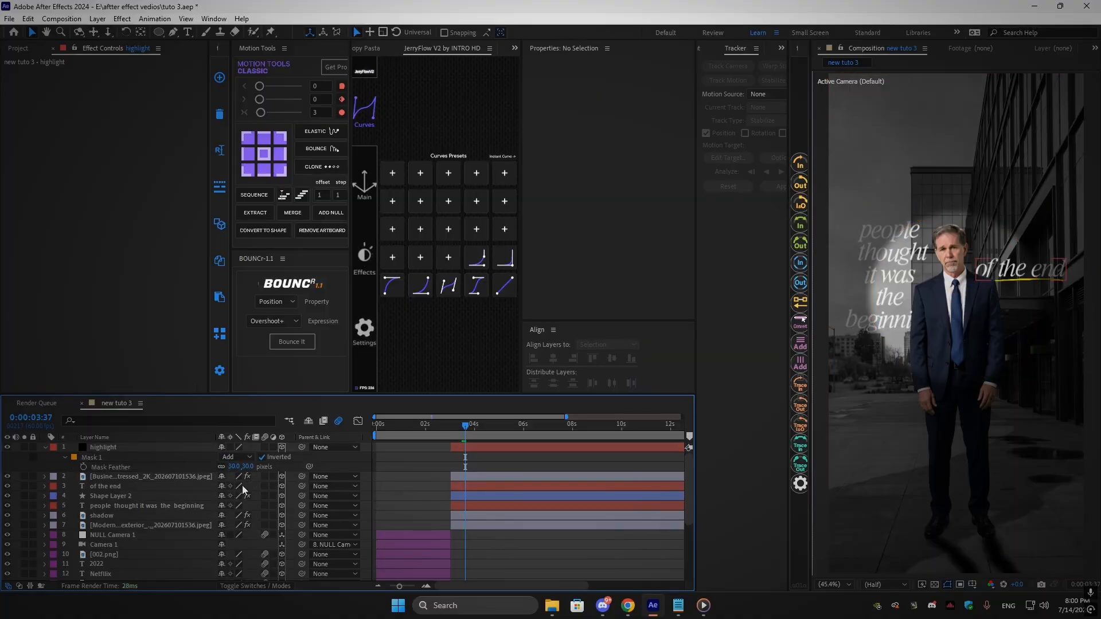
# Set the highlight layer's opacity to 64% and hide the layer
pyautogui.click(132, 447)
pyautogui.press('t')
pyautogui.moveTo(223, 457); pyautogui.dragTo(231, 456)
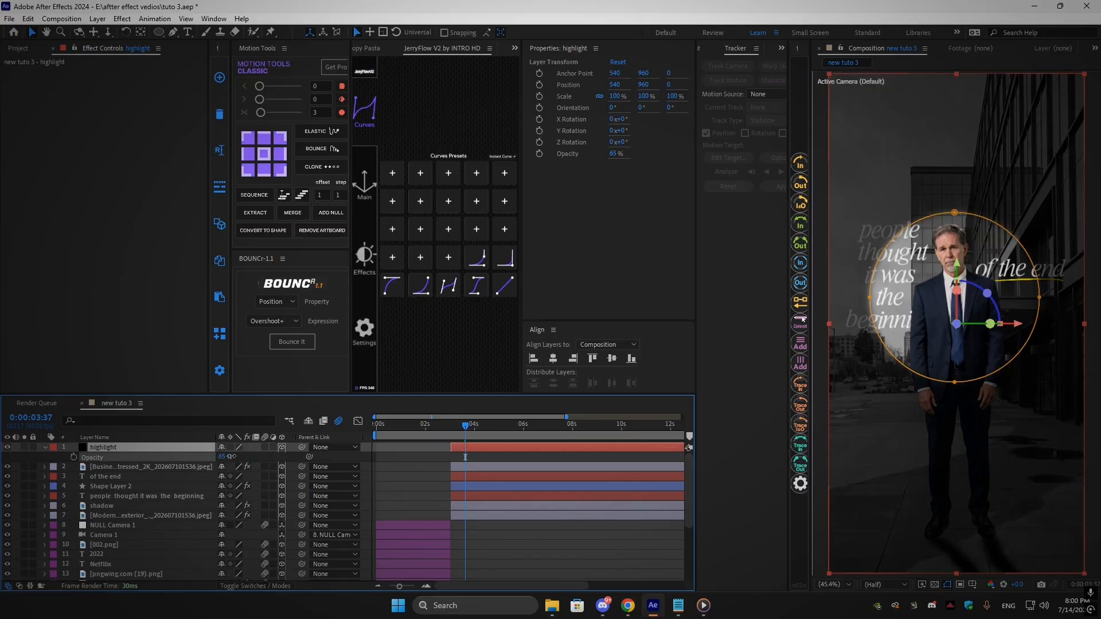
pyautogui.click(543, 557)
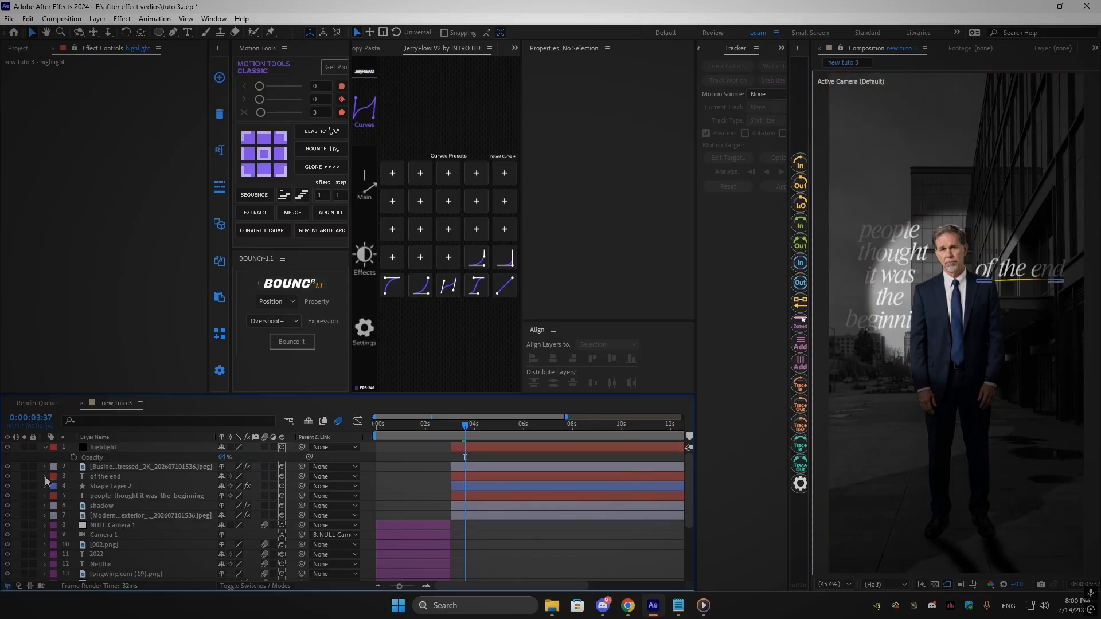
pyautogui.click(7, 447)
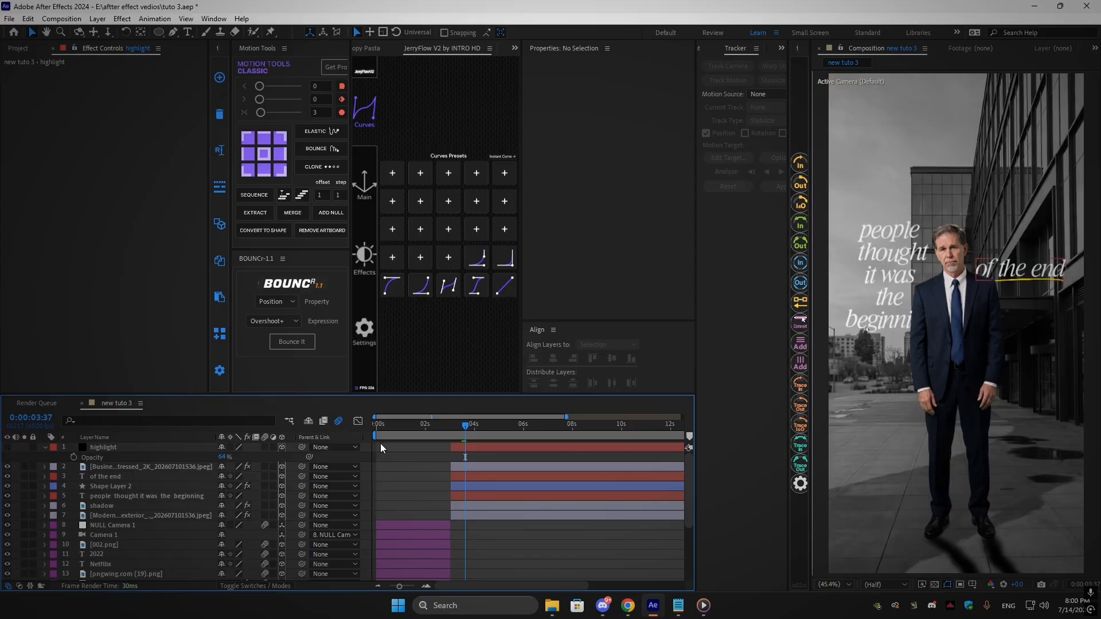
# Add a one-node camera named Camera 2 and trim its start to the beginning of the second scene, 0:00:03:02
pyautogui.moveTo(468, 440); pyautogui.dragTo(451, 440)
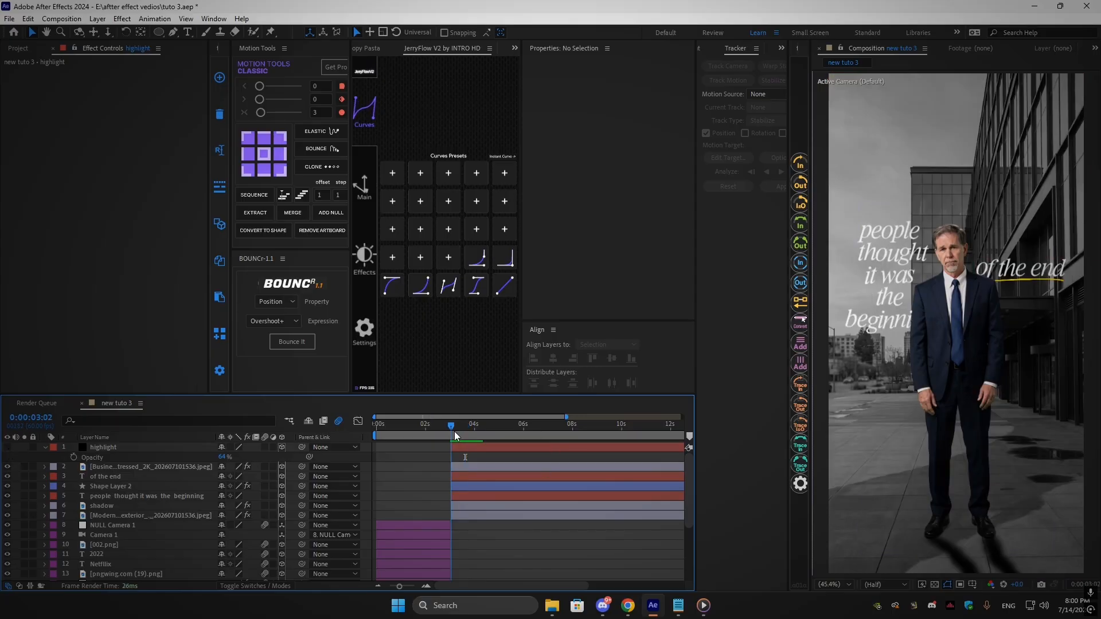
pyautogui.rightClick(366, 463)
pyautogui.moveTo(427, 324)
pyautogui.click(545, 378)
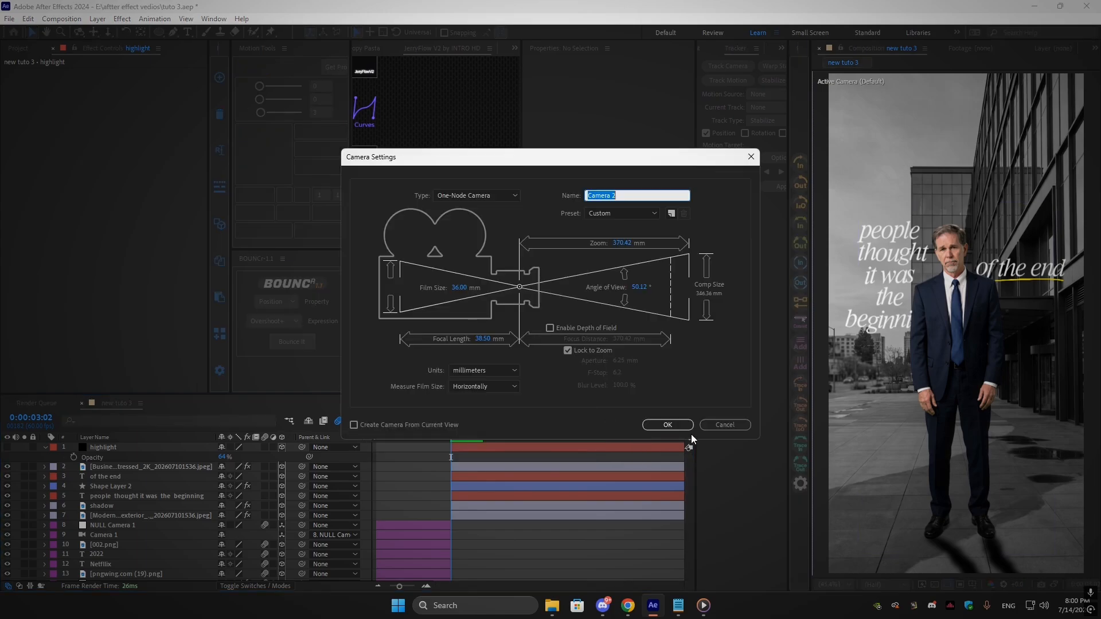
pyautogui.click(665, 424)
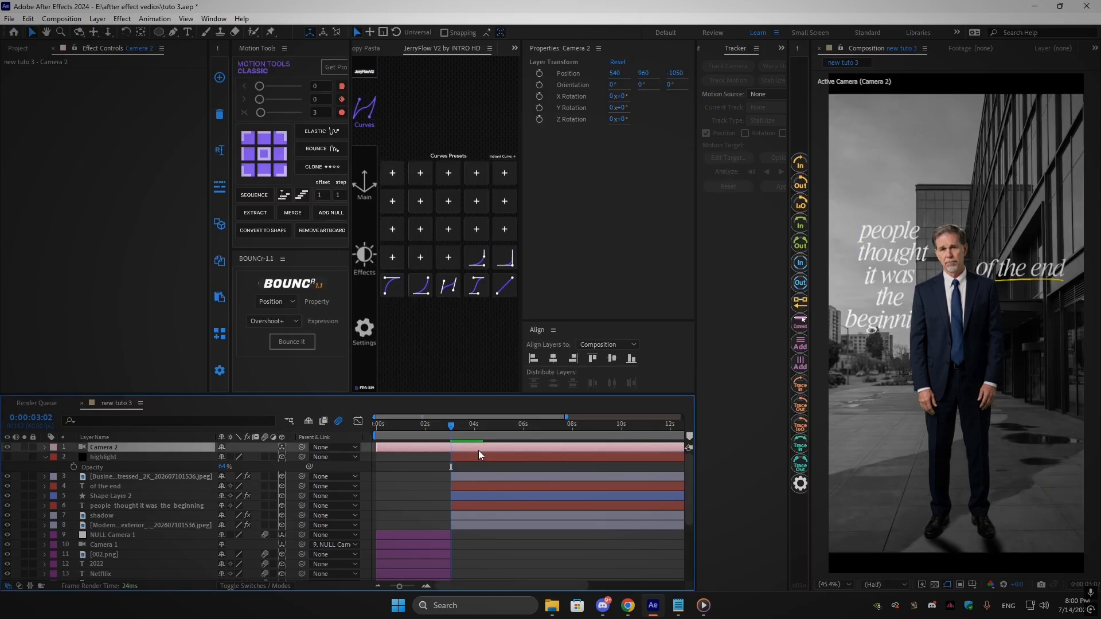
pyautogui.hotkey('alt', '[')
# Scale the office building background to 139% so it fills the camera frame
pyautogui.click(117, 526)
pyautogui.press('s')
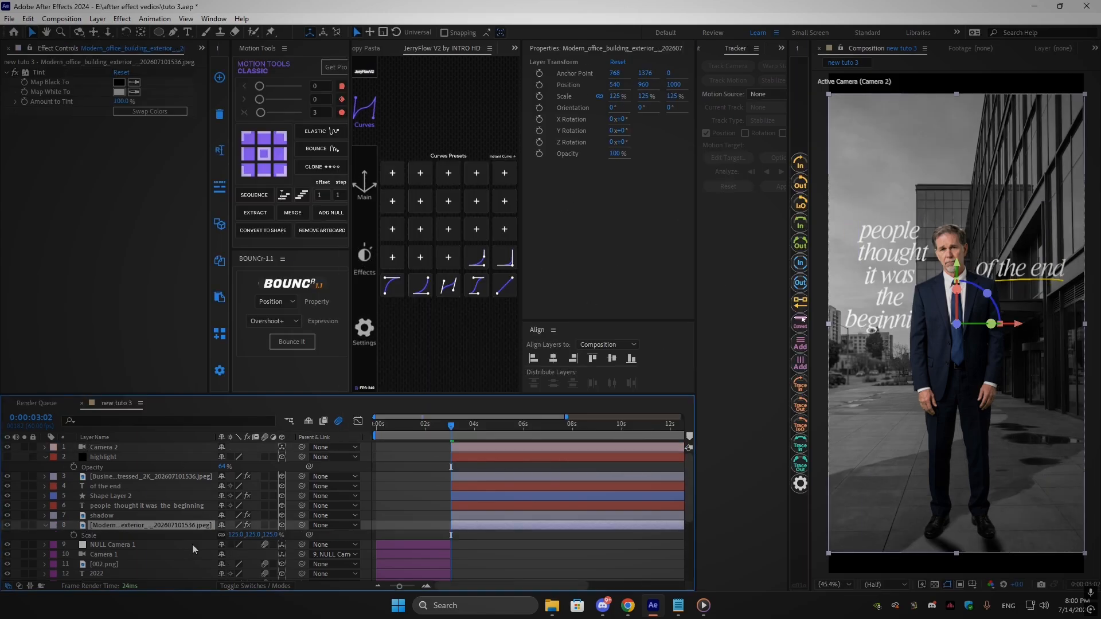
pyautogui.moveTo(241, 538); pyautogui.dragTo(250, 535)
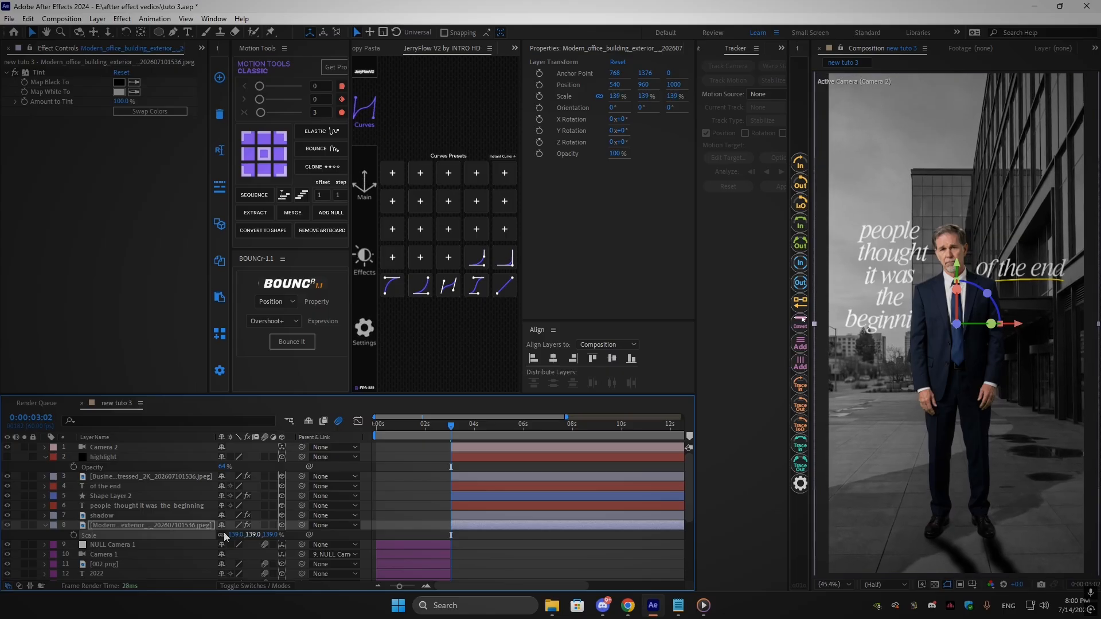
# Keyframe Camera 2's Position at 540, 960, -1050 at 0:00:05:35 and with Z -1086 at 0:00:03:02
pyautogui.click(104, 451)
pyautogui.press('p')
pyautogui.click(74, 458)
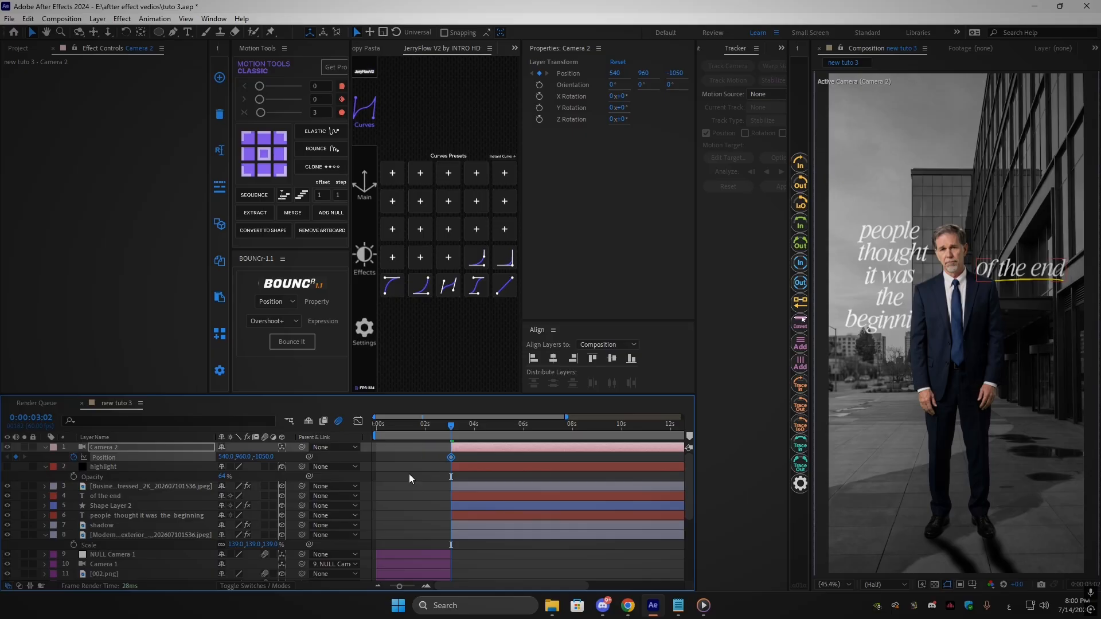
pyautogui.moveTo(452, 460); pyautogui.dragTo(495, 463)
pyautogui.moveTo(265, 457); pyautogui.dragTo(250, 459)
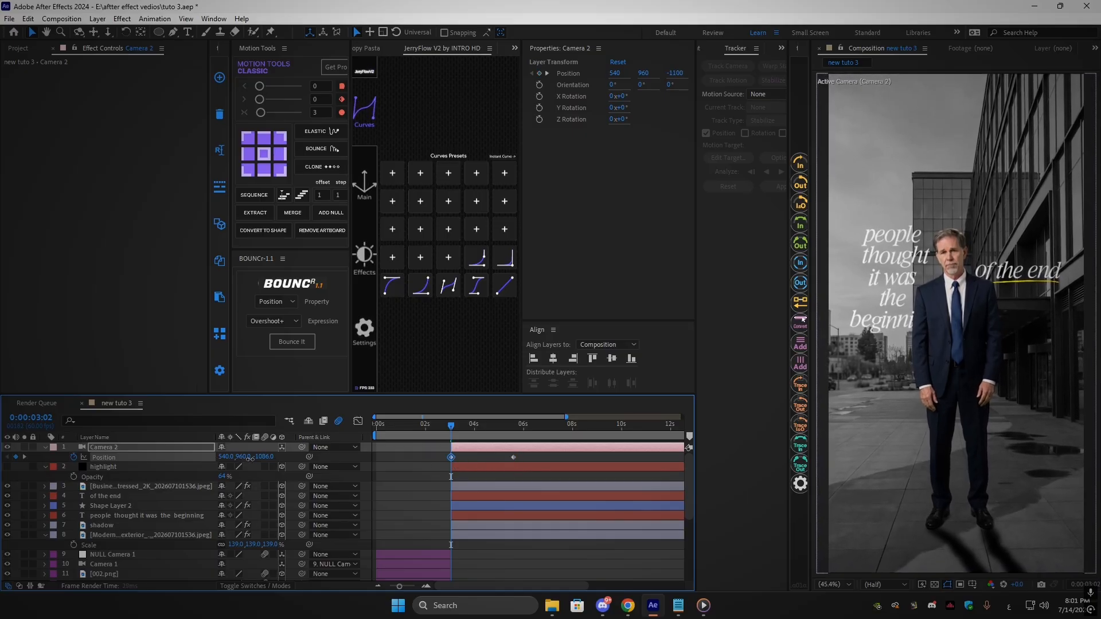
# Set Camera 2's Position at 0:00:05:35 to 425, 931, -771 and select both Position keyframes
pyautogui.press('k')
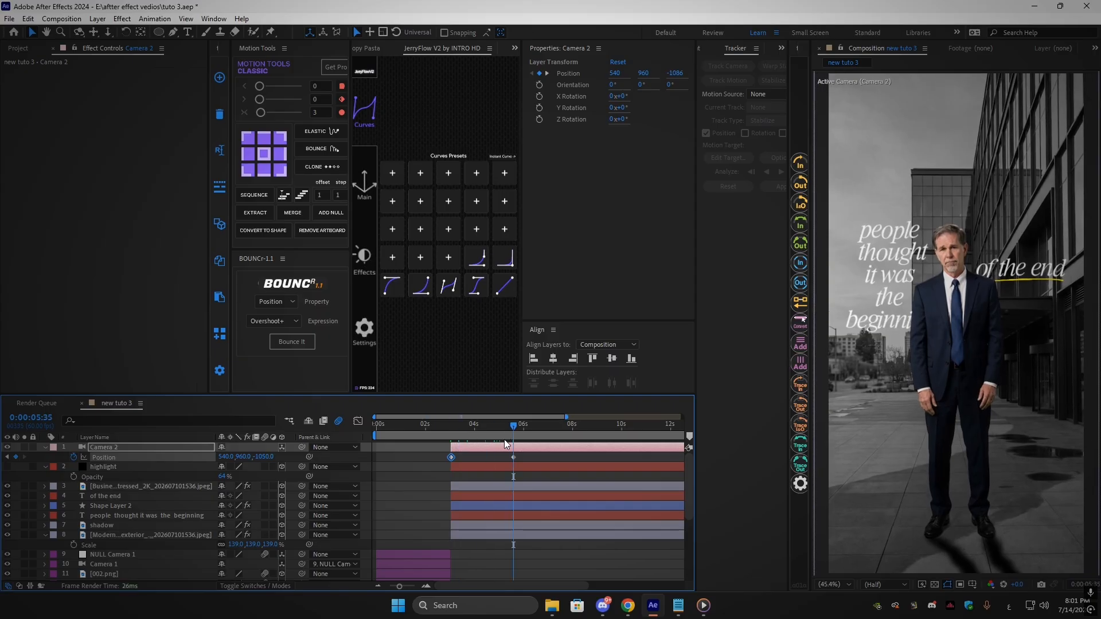
pyautogui.moveTo(272, 457); pyautogui.dragTo(385, 456)
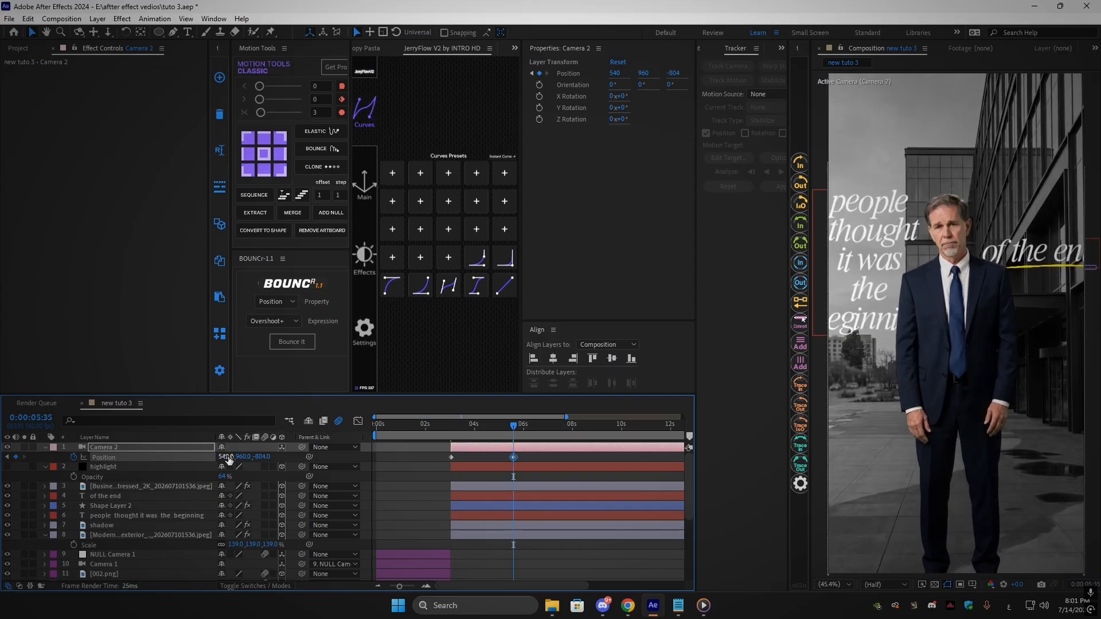
pyautogui.moveTo(226, 458)
pyautogui.mouseDown()
pyautogui.moveTo(177, 454)
pyautogui.moveTo(274, 466)
pyautogui.moveTo(283, 457)
pyautogui.moveTo(218, 456)
pyautogui.mouseUp()
pyautogui.moveTo(533, 467); pyautogui.dragTo(417, 455)
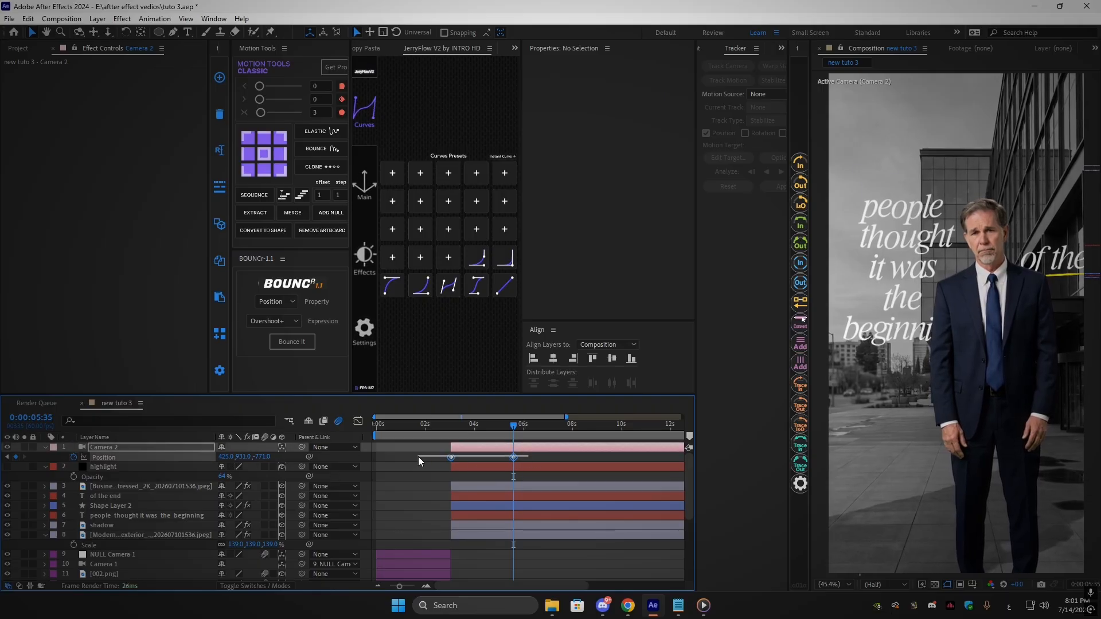
# Apply a fast-start, slow-finish curve preset to Camera 2's two Position keyframes and preview the move from 0:00:03:02
pyautogui.click(391, 285)
pyautogui.click(451, 425)
pyautogui.press('space')
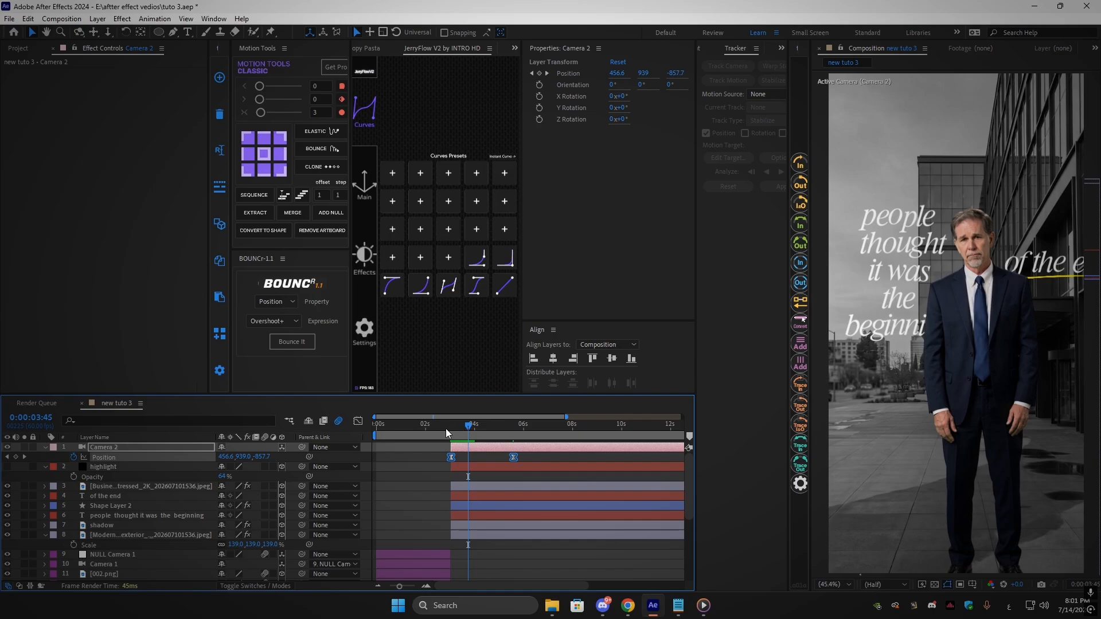
pyautogui.press('space')
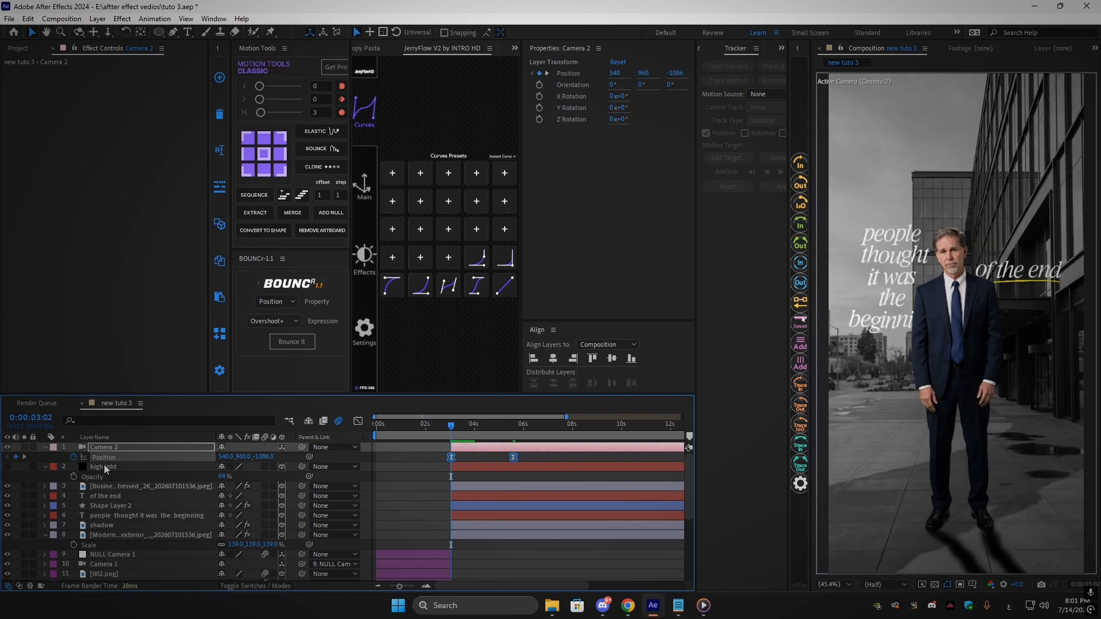
# Add a new Position text animator to the "people thought it was the beginning" layer
pyautogui.click(46, 468)
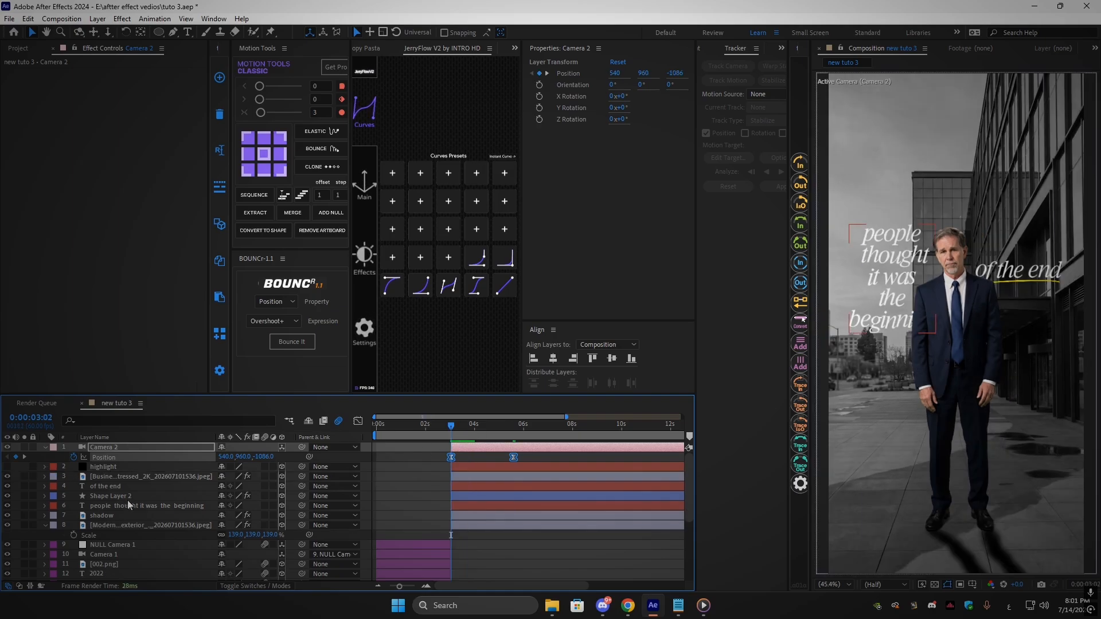
pyautogui.click(116, 507)
pyautogui.click(47, 507)
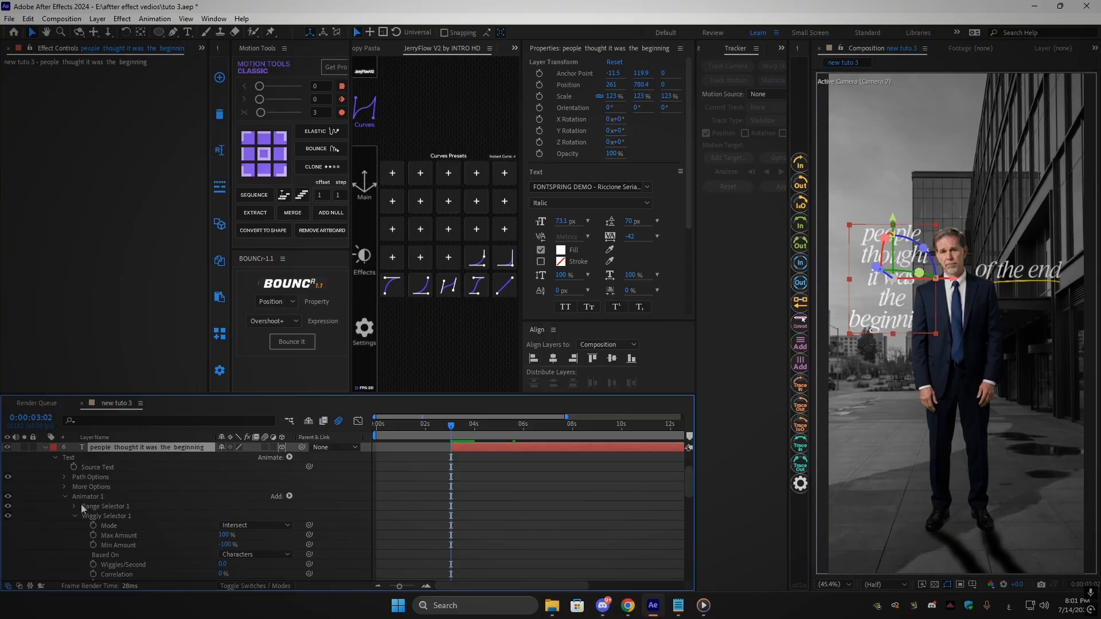
pyautogui.click(65, 497)
pyautogui.click(288, 458)
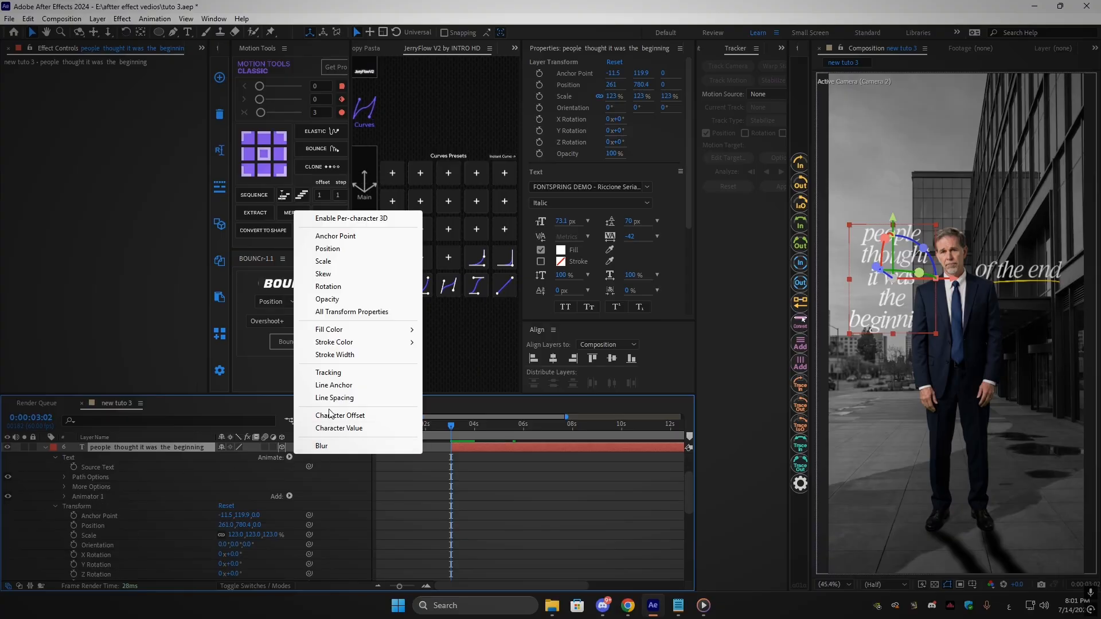
pyautogui.click(328, 249)
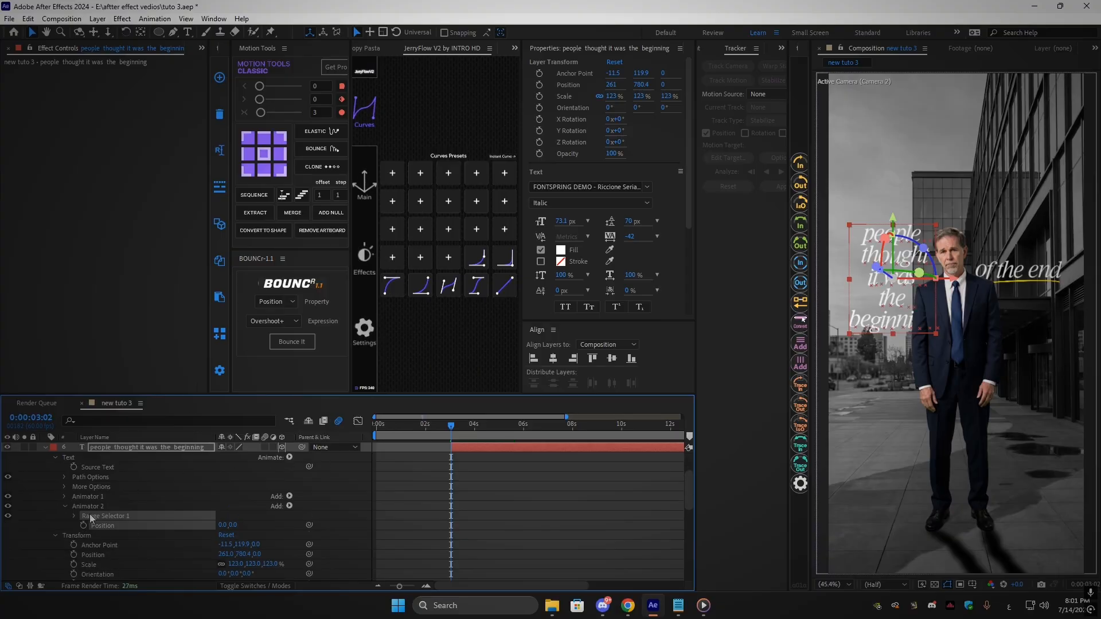
# Add Opacity to the new text animator, with its Position at 0, 20 and Opacity at 0%
pyautogui.click(289, 507)
pyautogui.moveTo(320, 508)
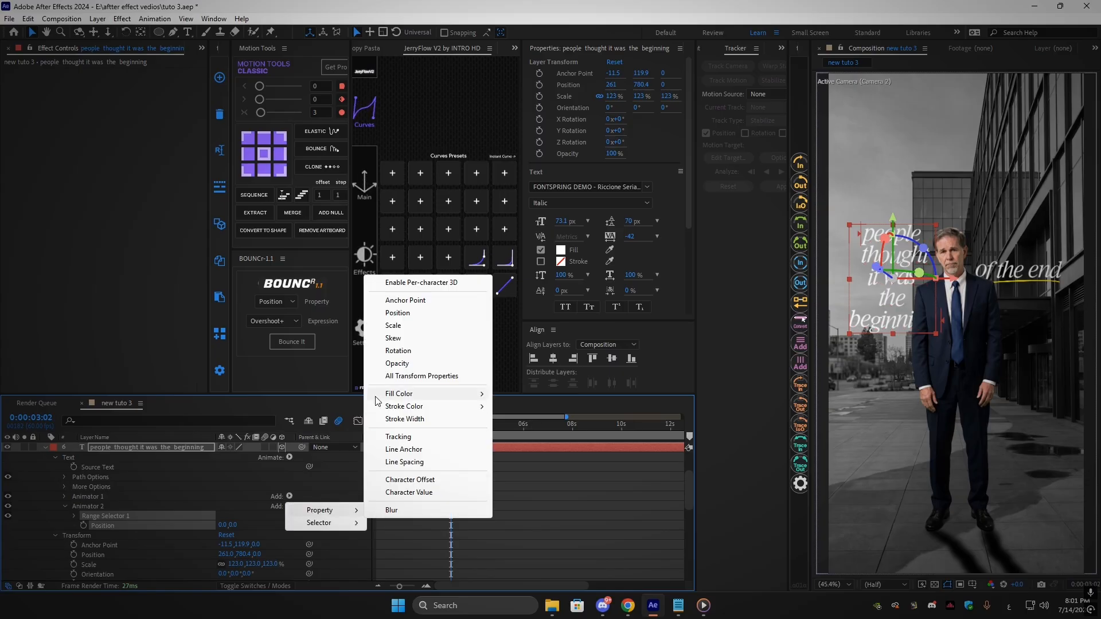
pyautogui.click(391, 348)
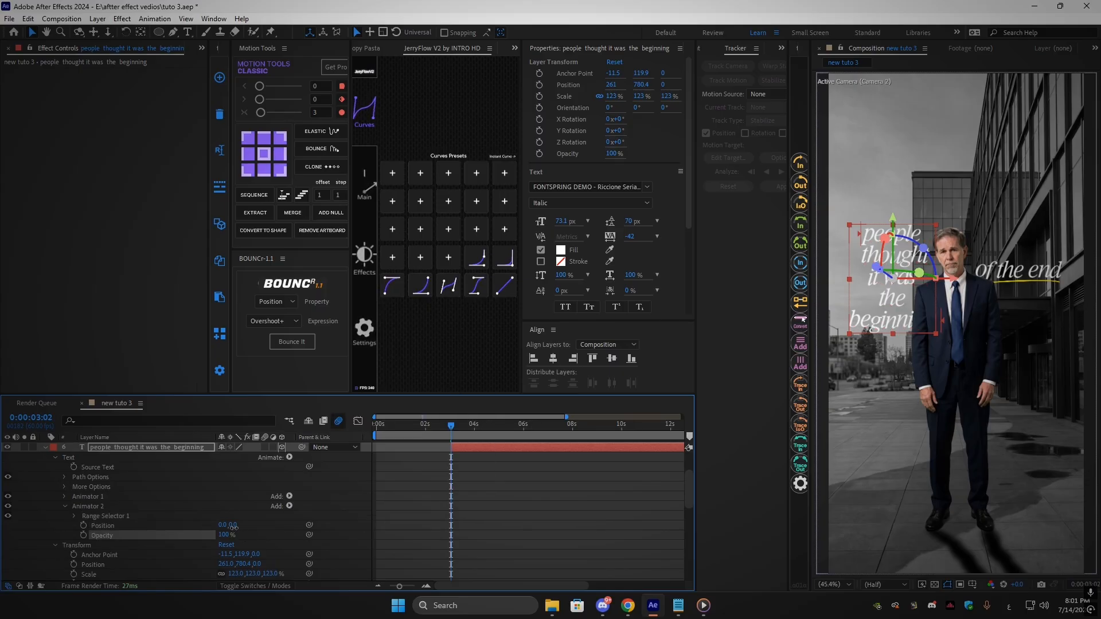
pyautogui.click(256, 536)
pyautogui.moveTo(225, 536); pyautogui.dragTo(138, 540)
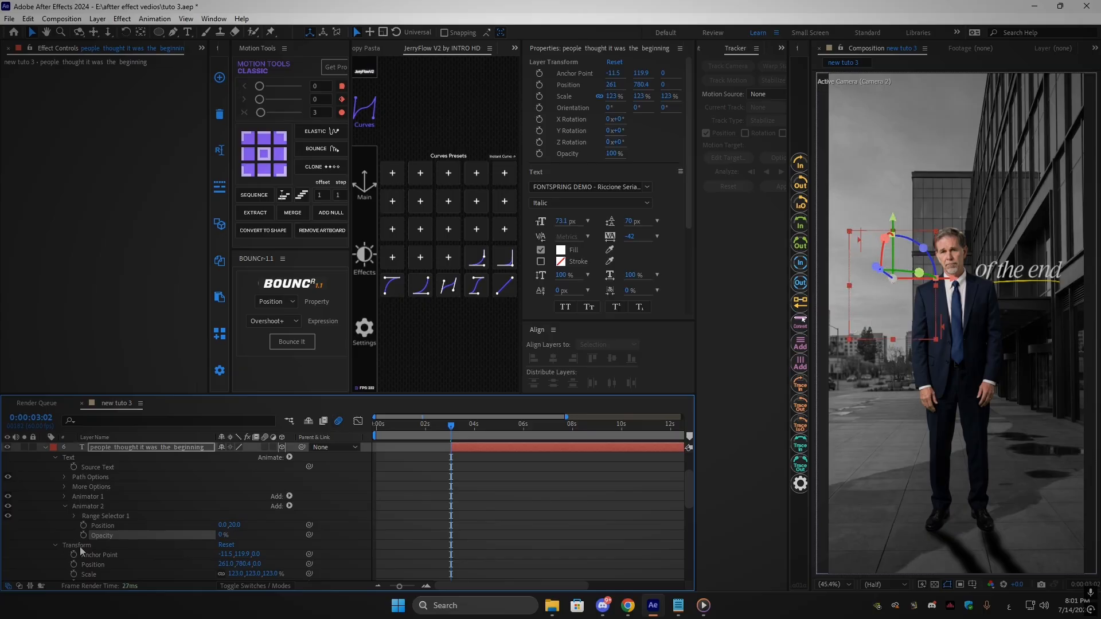
# Set the Smoothness of the new animator's Range Selector to 0%
pyautogui.click(74, 516)
pyautogui.scroll(-1, 90, 542)
pyautogui.click(83, 526)
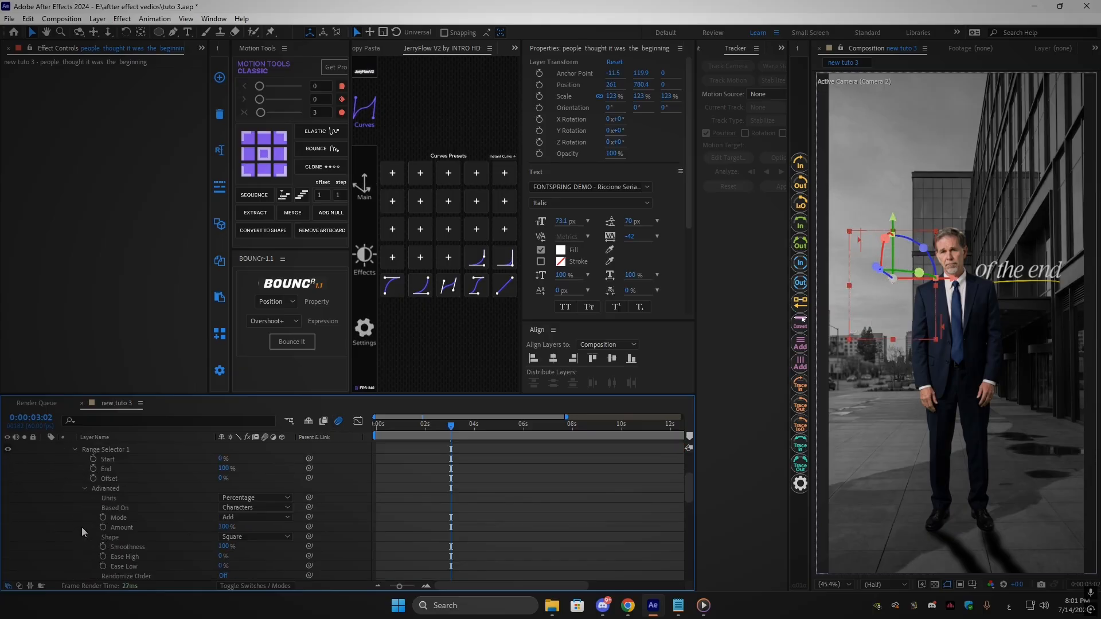
pyautogui.scroll(-3, 83, 530)
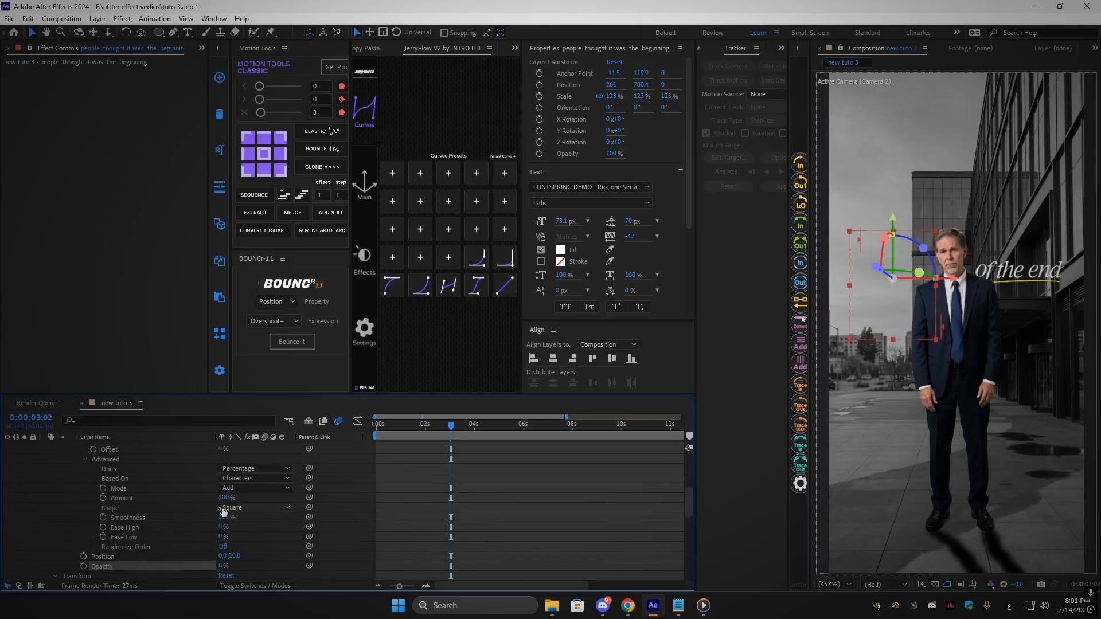
pyautogui.click(273, 502)
pyautogui.moveTo(225, 518); pyautogui.dragTo(95, 523)
pyautogui.scroll(2, 100, 523)
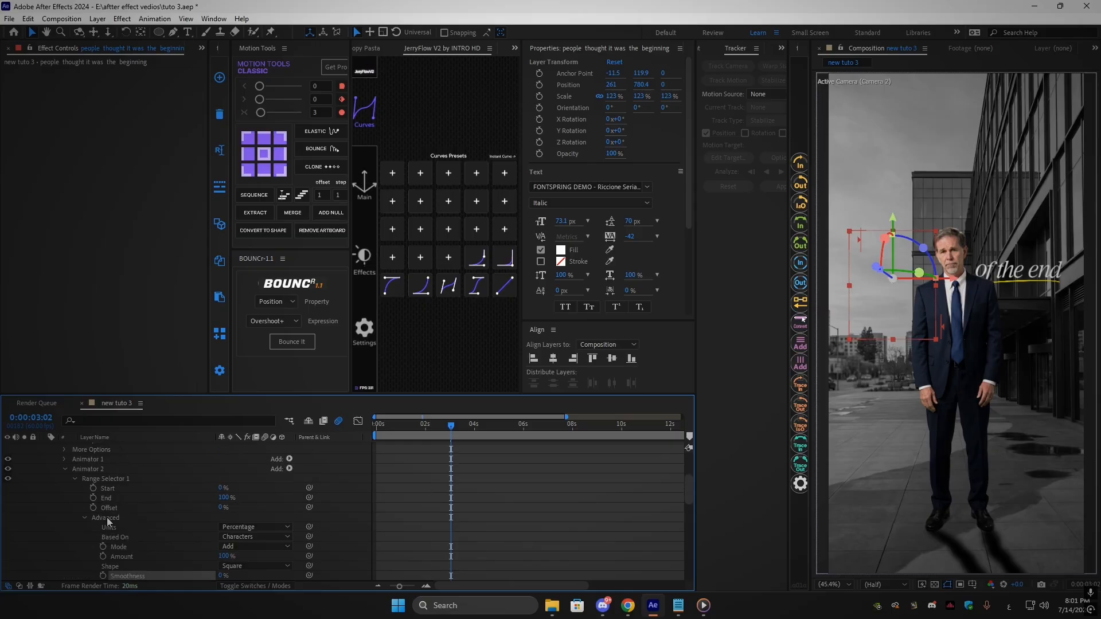
# Keyframe the Range Selector's Offset at 0% at 0:00:03:02 and 100% at 0:00:05:44, and preview the text reveal
pyautogui.click(93, 507)
pyautogui.scroll(5, 415, 491)
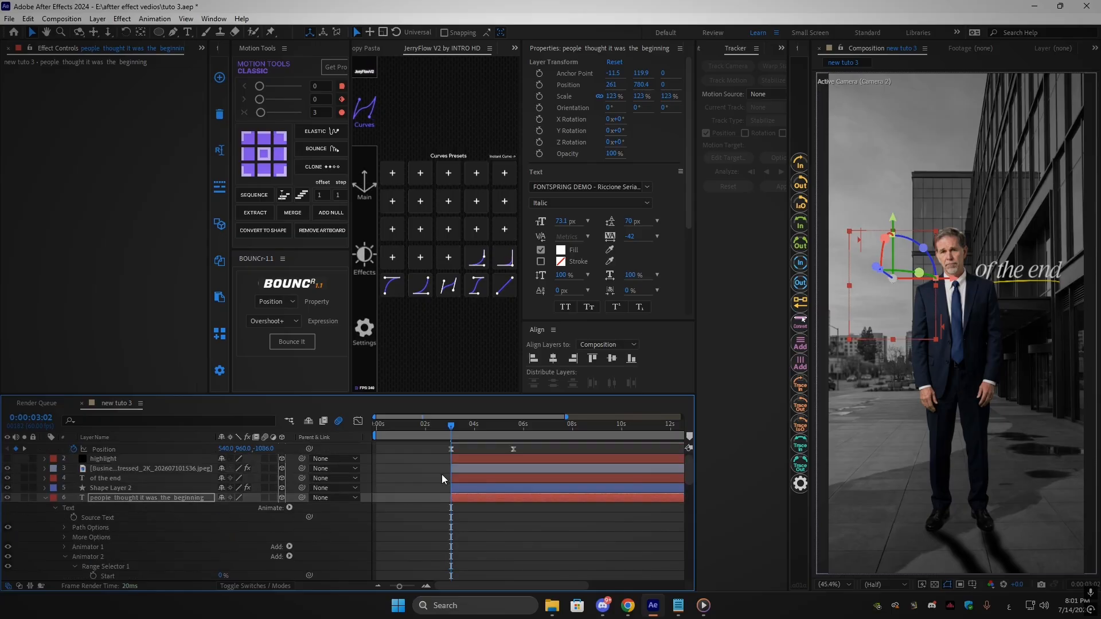
pyautogui.scroll(-2, 416, 491)
pyautogui.moveTo(467, 440); pyautogui.dragTo(519, 442)
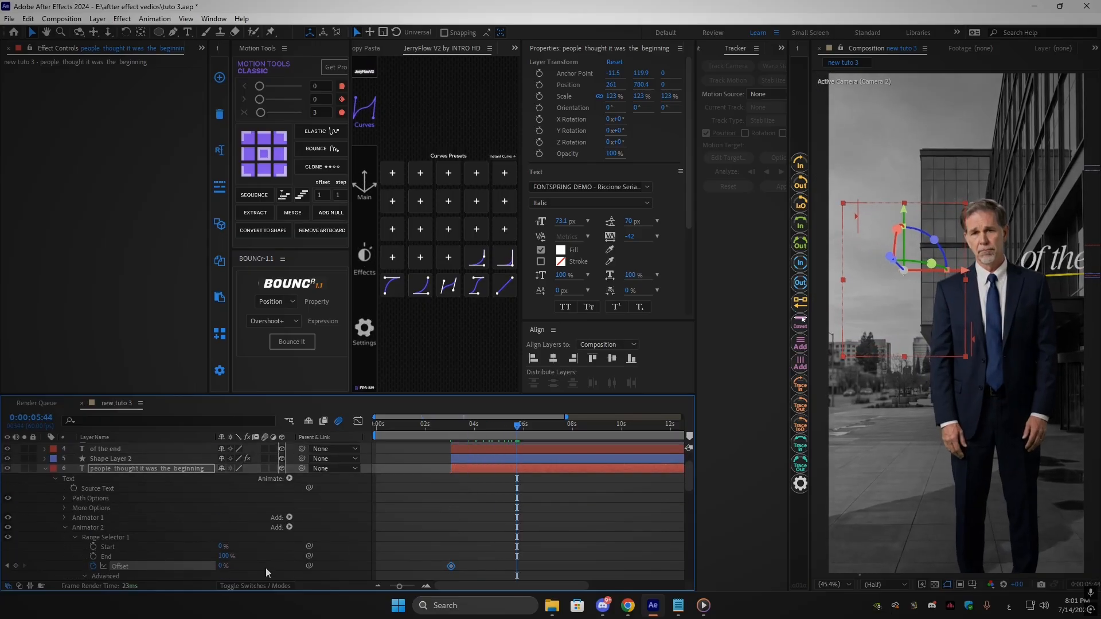
pyautogui.moveTo(222, 566); pyautogui.dragTo(287, 565)
pyautogui.moveTo(496, 434); pyautogui.dragTo(452, 441)
pyautogui.press('space')
pyautogui.press('space')
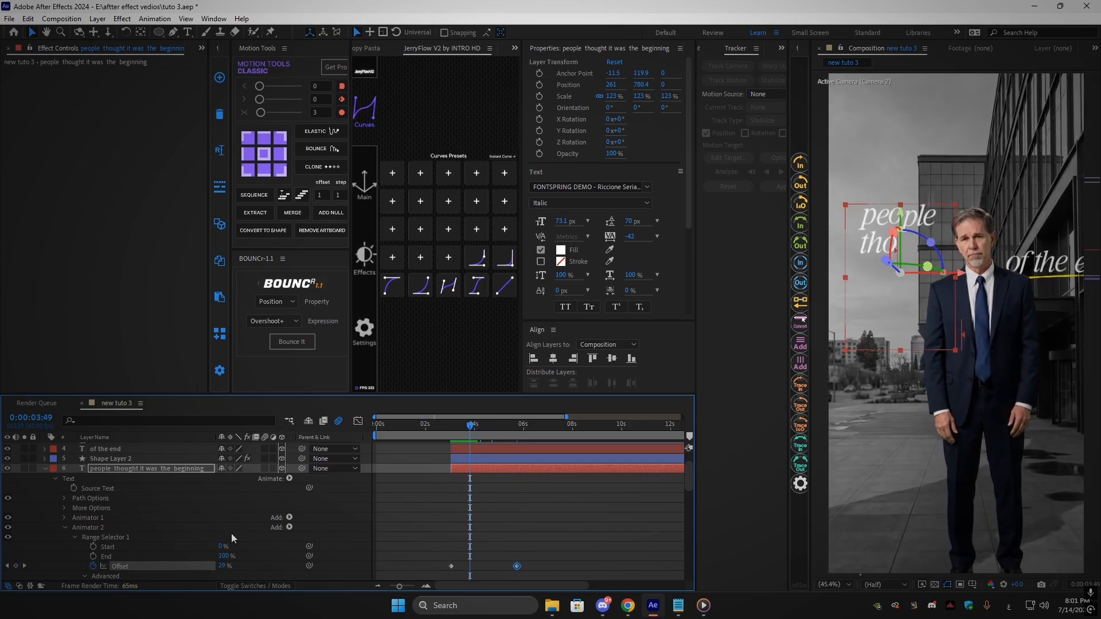
# Base the Range Selector on Words instead of Characters and preview the reveal from 0:00:03:02
pyautogui.scroll(-3, 218, 534)
pyautogui.click(260, 537)
pyautogui.click(270, 515)
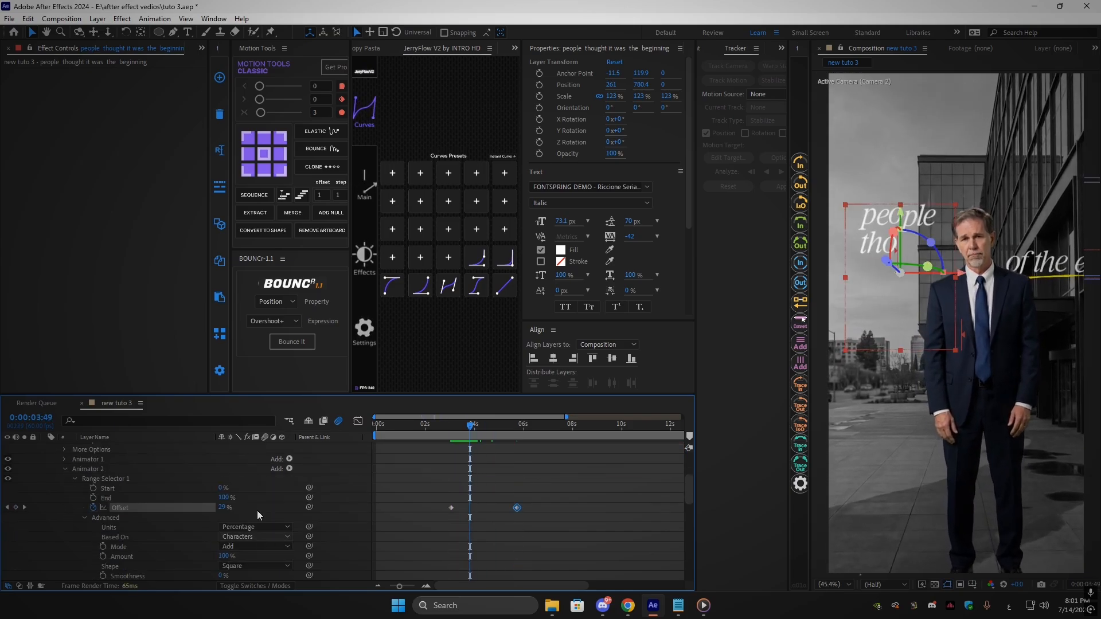
pyautogui.click(455, 434)
pyautogui.press('space')
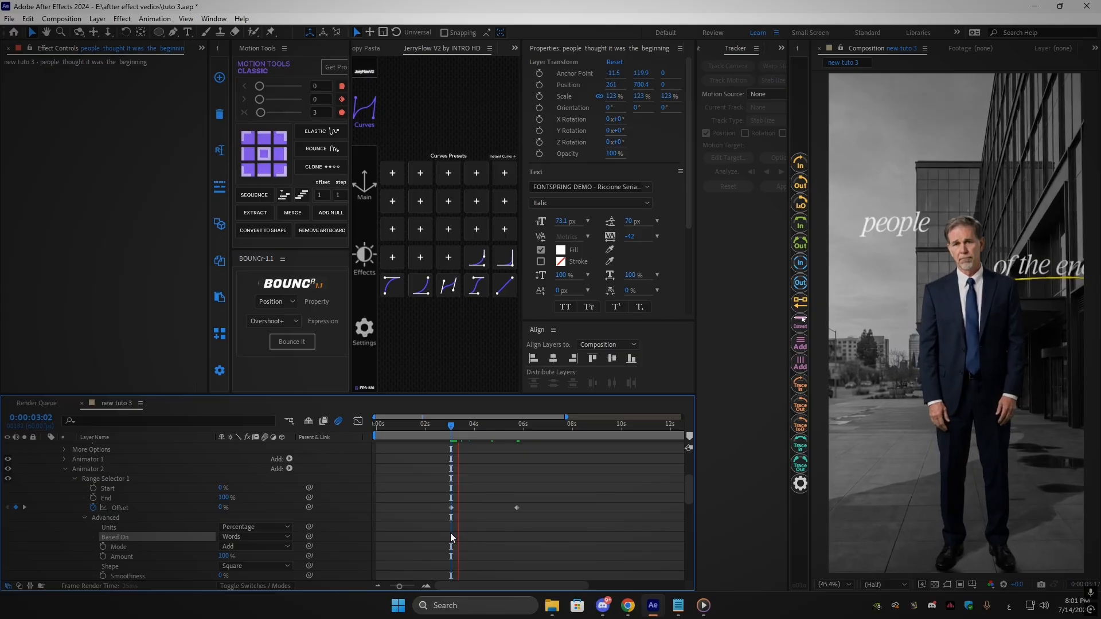
pyautogui.press('space')
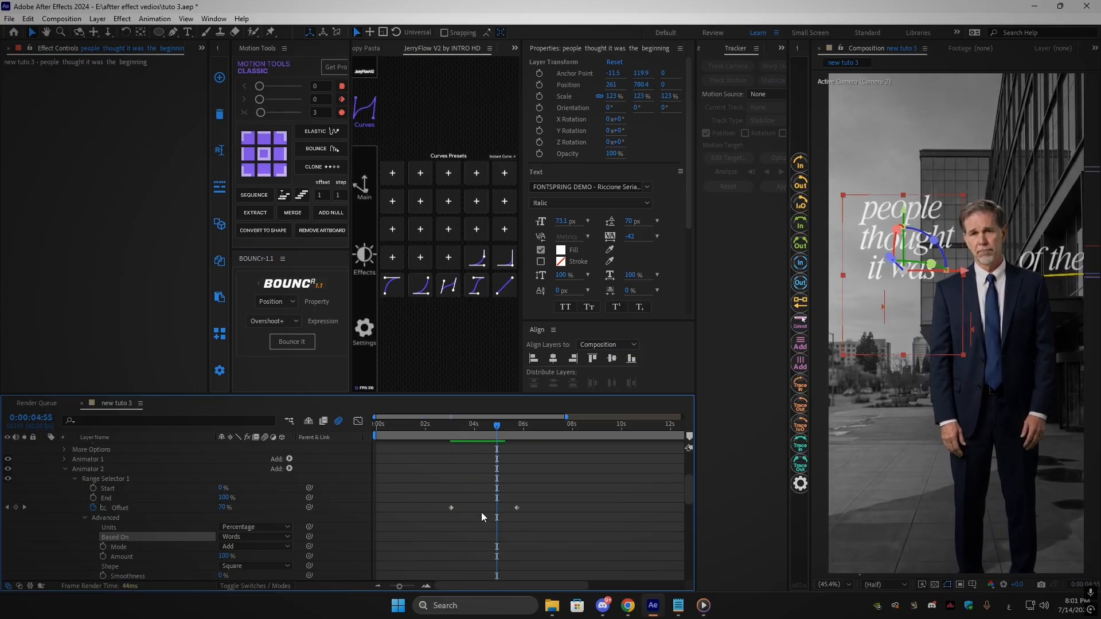
# Shorten the text reveal by moving the second Offset keyframe to 0:00:04:55, and preview it
pyautogui.scroll(3, 500, 509)
pyautogui.scroll(-2, 501, 504)
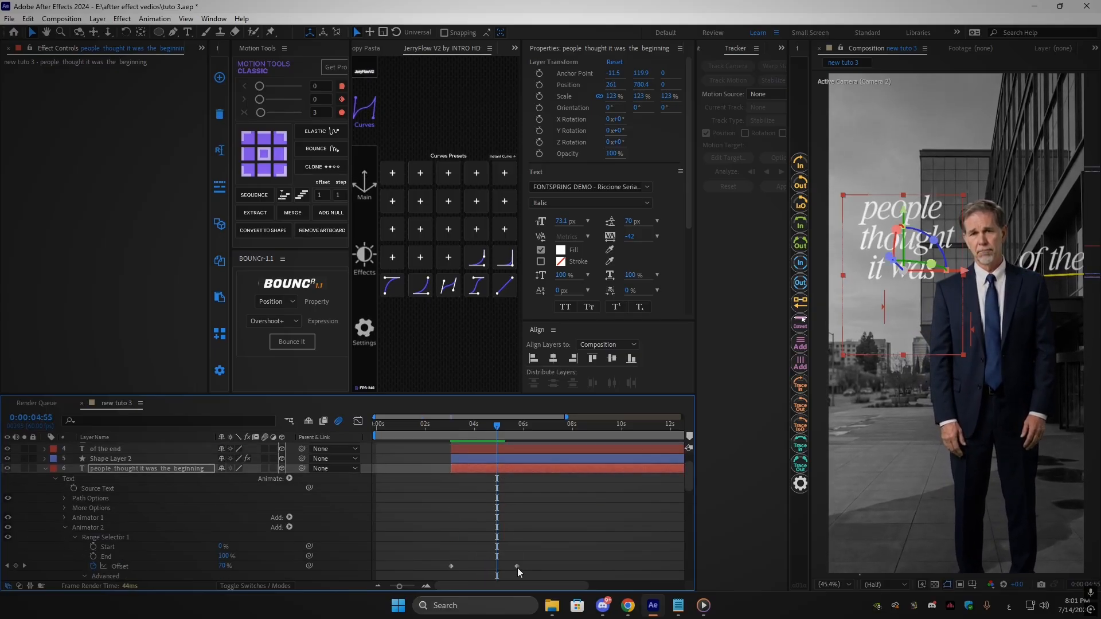
pyautogui.moveTo(519, 572); pyautogui.dragTo(497, 570)
pyautogui.press('j')
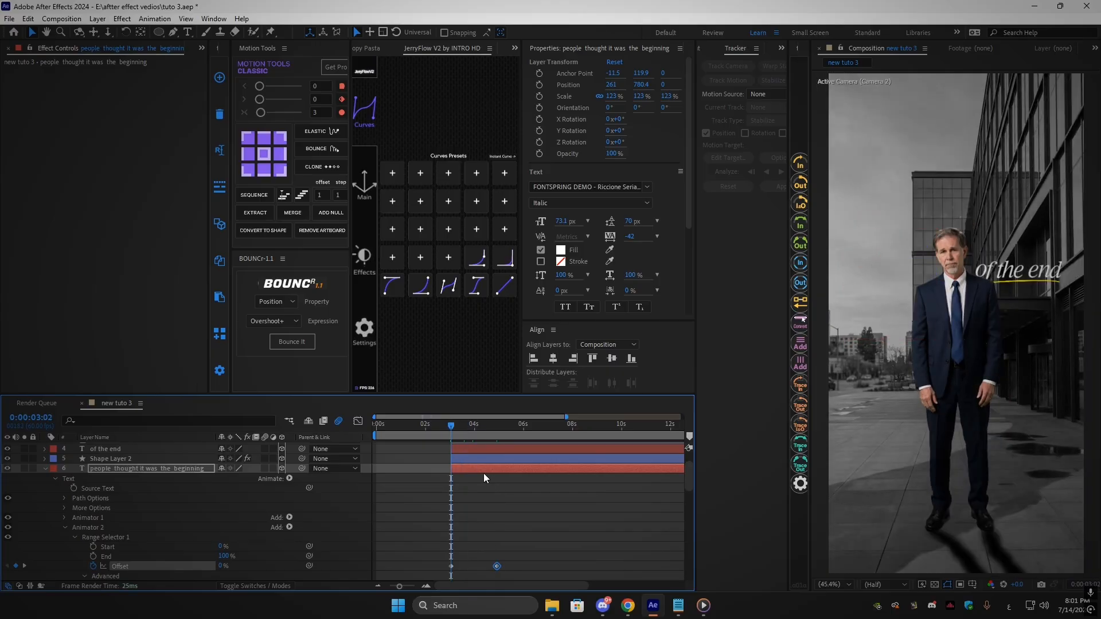
pyautogui.press('space')
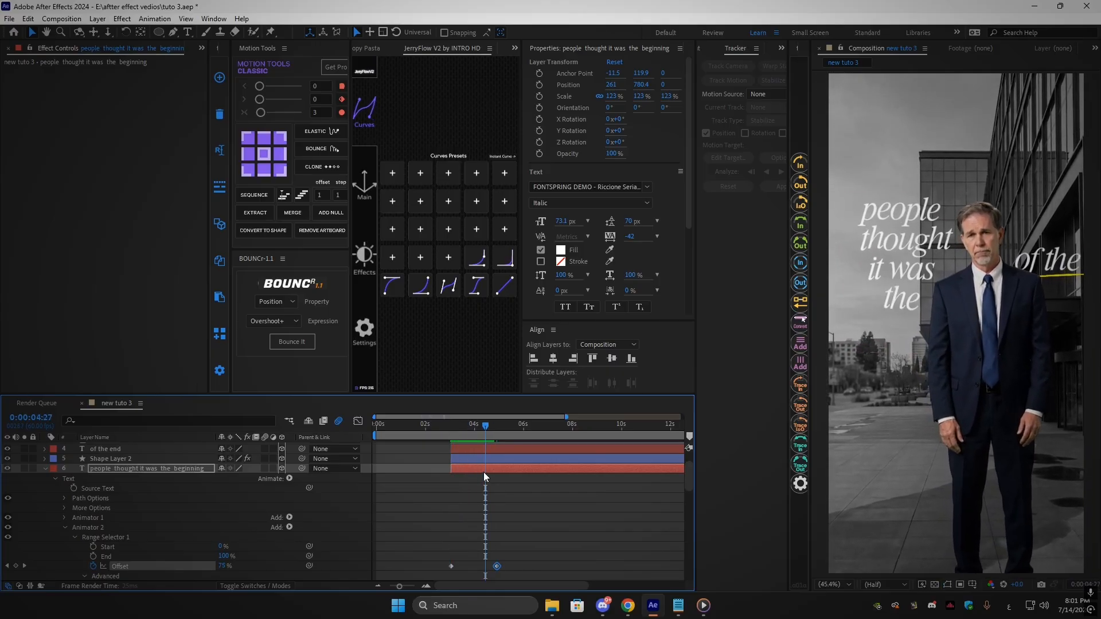
pyautogui.press('space')
# Move the second Offset keyframe to 0:00:04:04 and preview the faster text reveal
pyautogui.scroll(2, 482, 560)
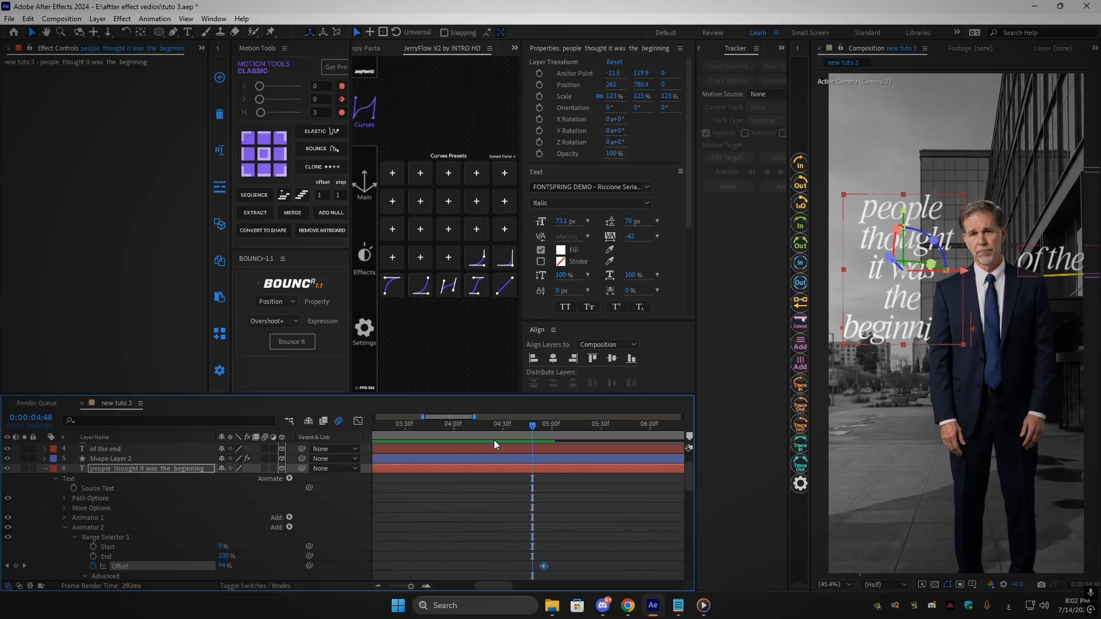
pyautogui.moveTo(493, 432); pyautogui.dragTo(461, 431)
pyautogui.moveTo(544, 565); pyautogui.dragTo(469, 561)
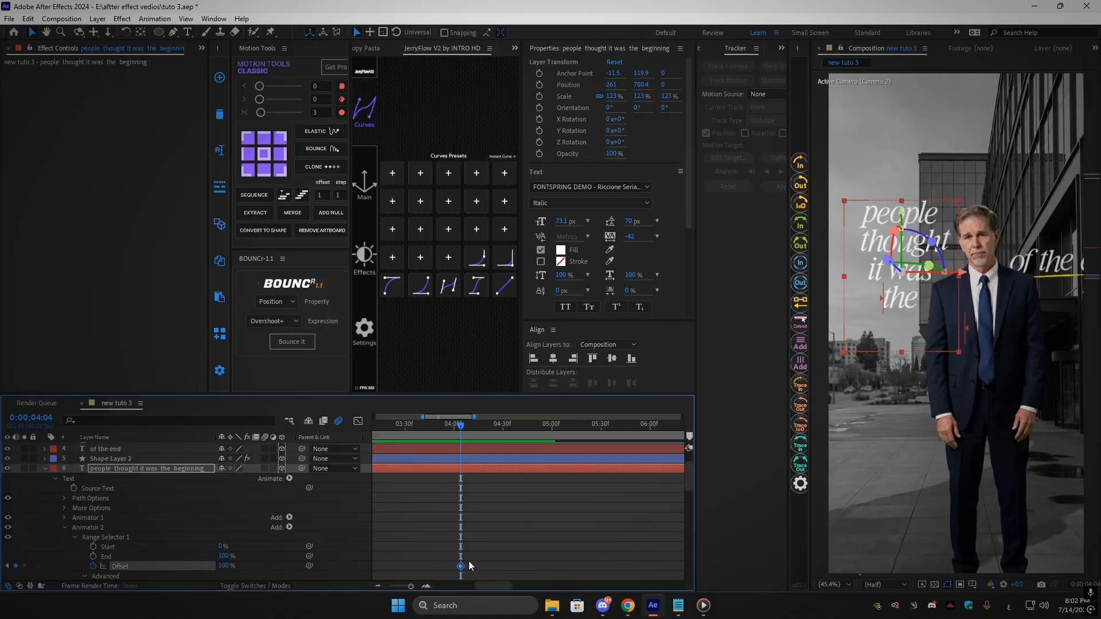
pyautogui.scroll(-1, 468, 559)
pyautogui.click(423, 433)
pyautogui.press('space')
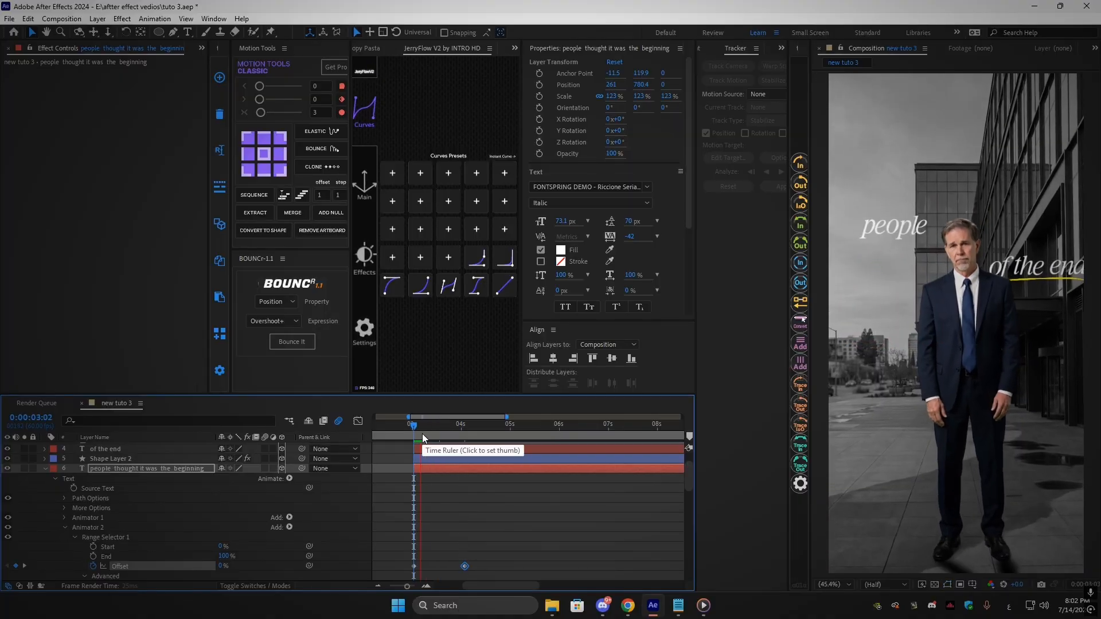
pyautogui.press('space')
# Move Camera 2's second Position keyframe earlier, to about 0:00:04:25
pyautogui.scroll(2, 443, 458)
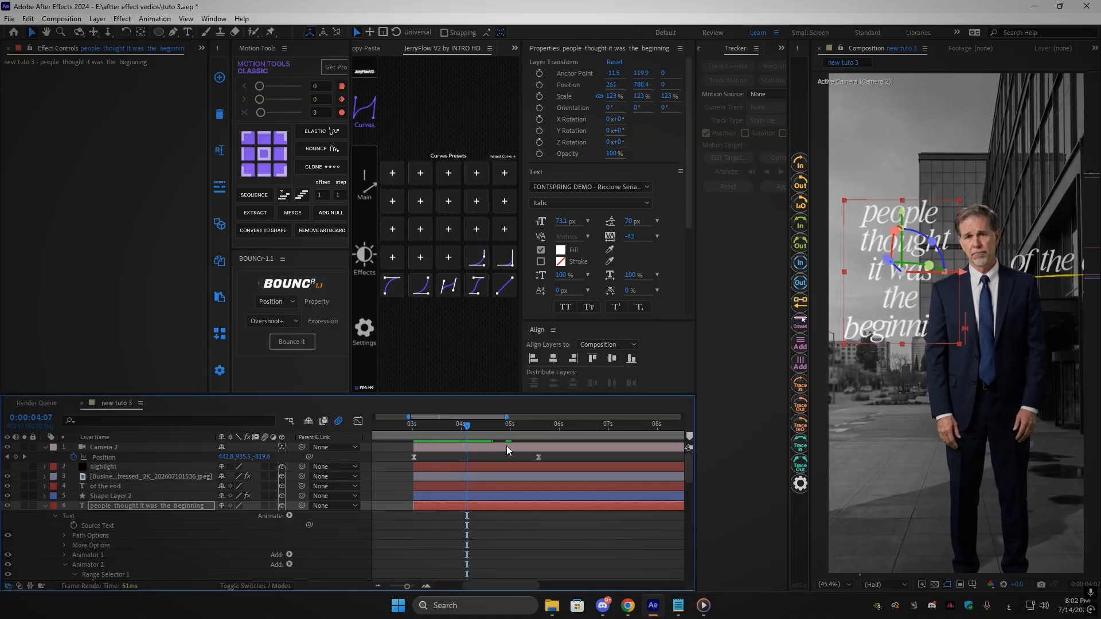
pyautogui.click(507, 446)
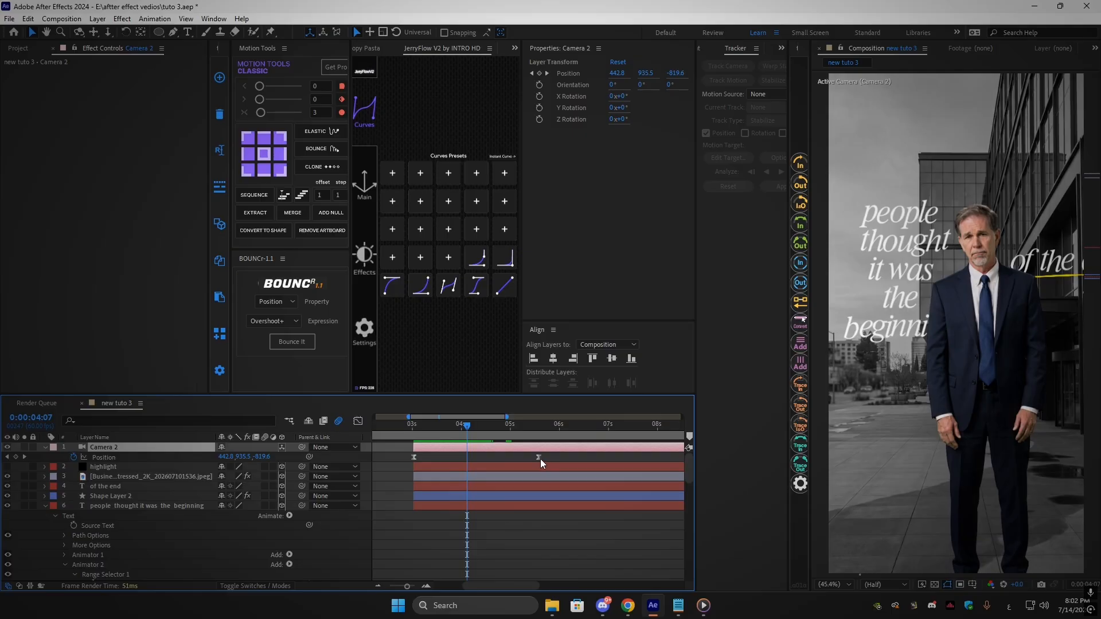
pyautogui.moveTo(540, 459); pyautogui.dragTo(482, 462)
pyautogui.click(487, 434)
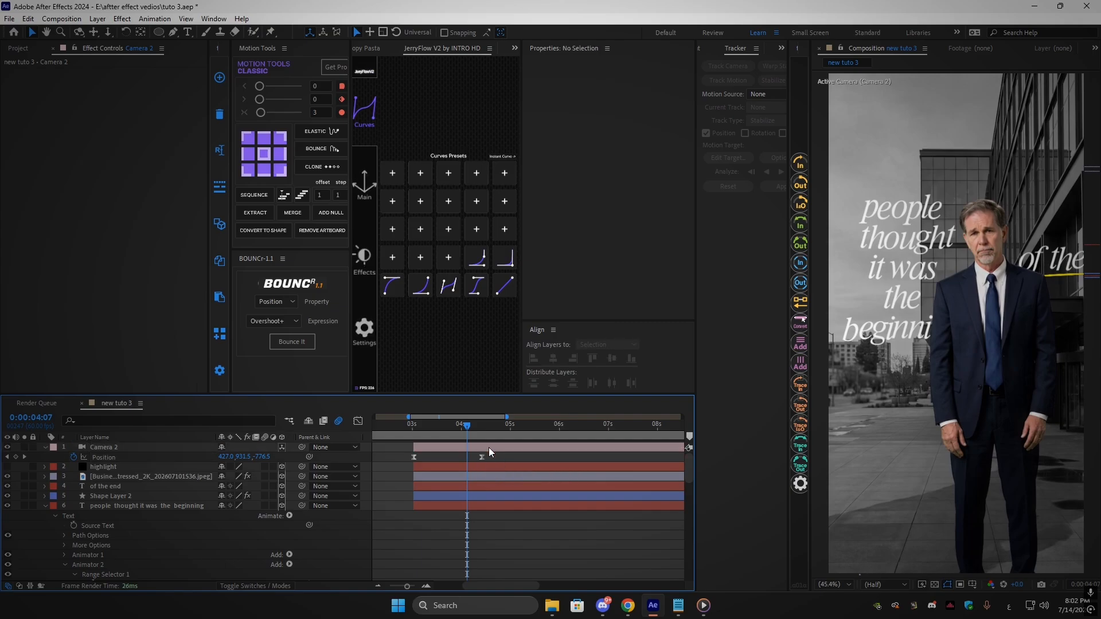
# Add a null parent for Camera 2 and keyframe its Position at 0:00:04:07, and at 0:00:05:08 with 729, 931.5, -694.5
pyautogui.click(331, 213)
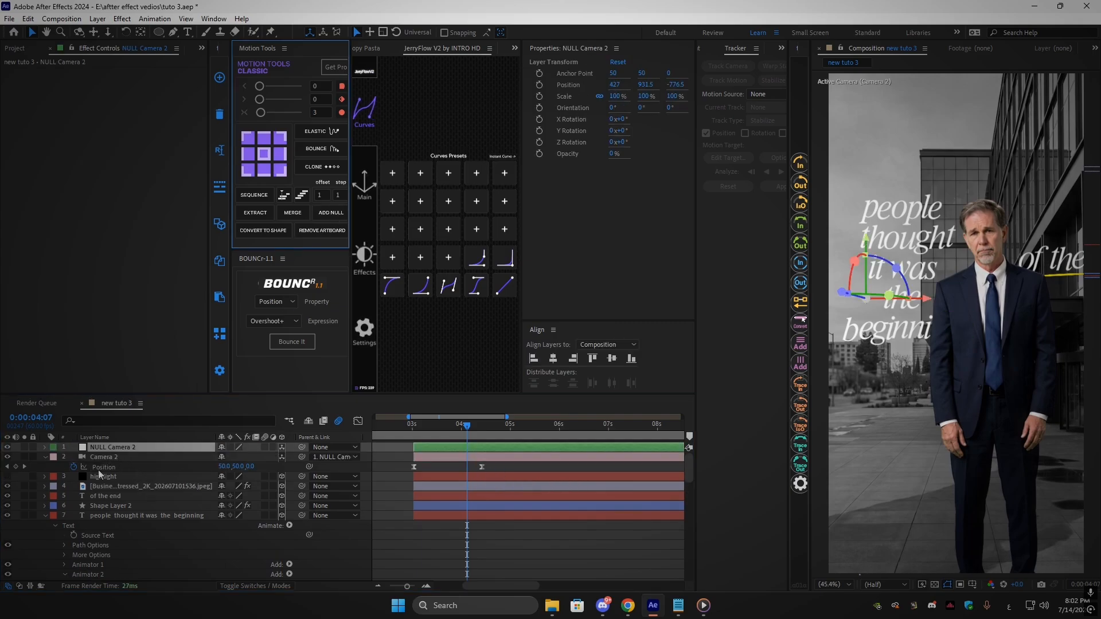
pyautogui.hotkey('alt', 'shift', 'p')
pyautogui.moveTo(482, 434); pyautogui.dragTo(517, 434)
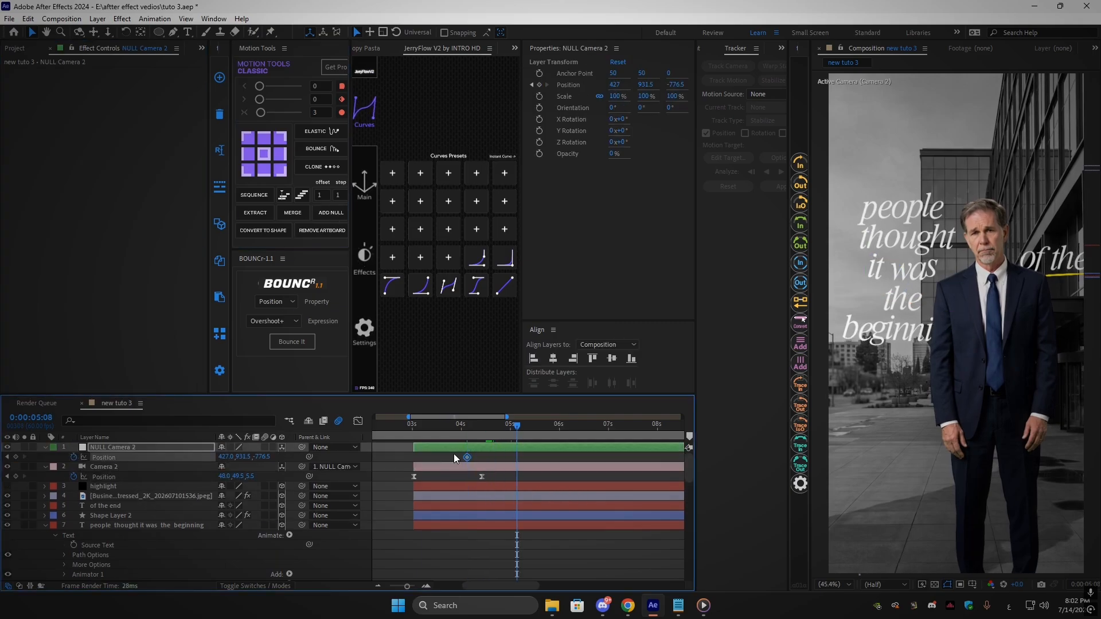
pyautogui.moveTo(261, 458); pyautogui.dragTo(309, 454)
pyautogui.moveTo(225, 457); pyautogui.dragTo(396, 452)
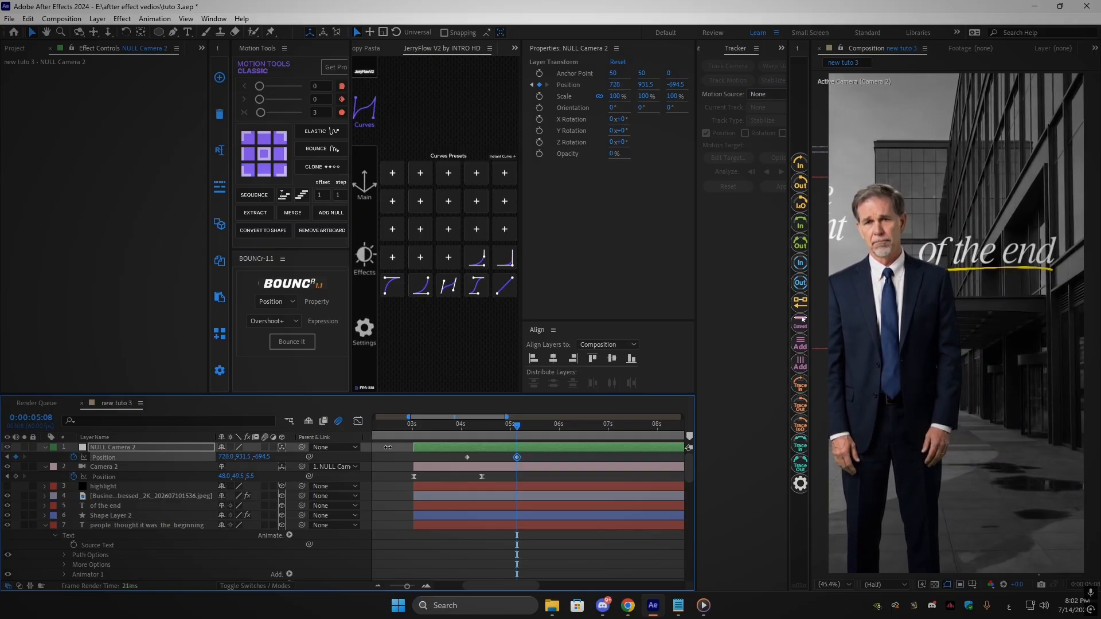
# Apply an ease-in-out curve preset to the camera null's two Position keyframes and preview the sideways move
pyautogui.moveTo(536, 454); pyautogui.dragTo(452, 461)
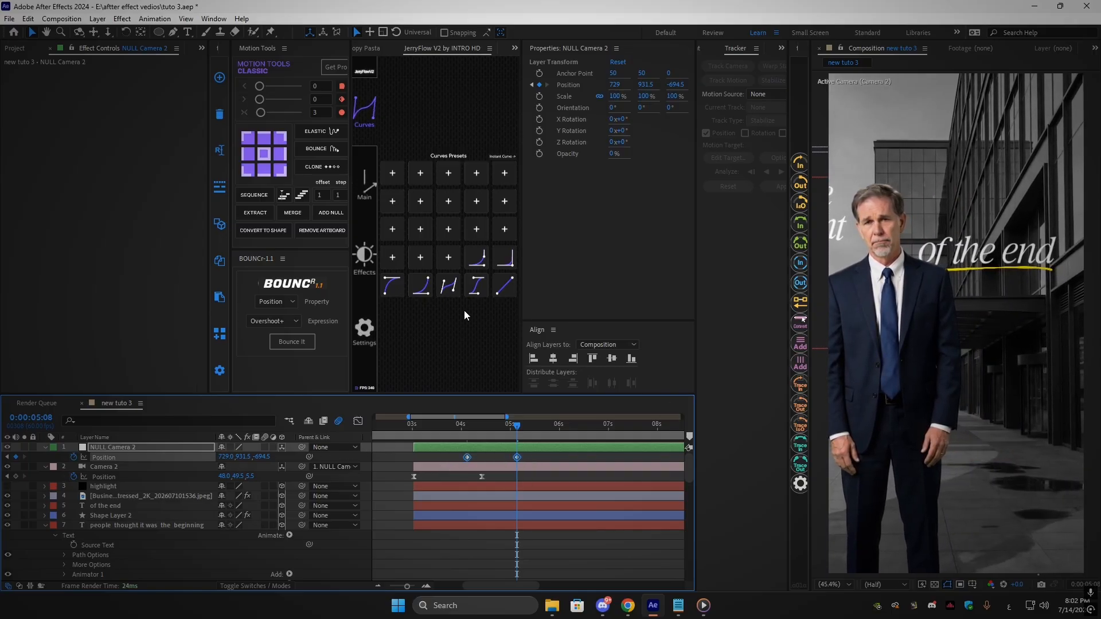
pyautogui.click(470, 291)
pyautogui.click(451, 430)
pyautogui.press('space')
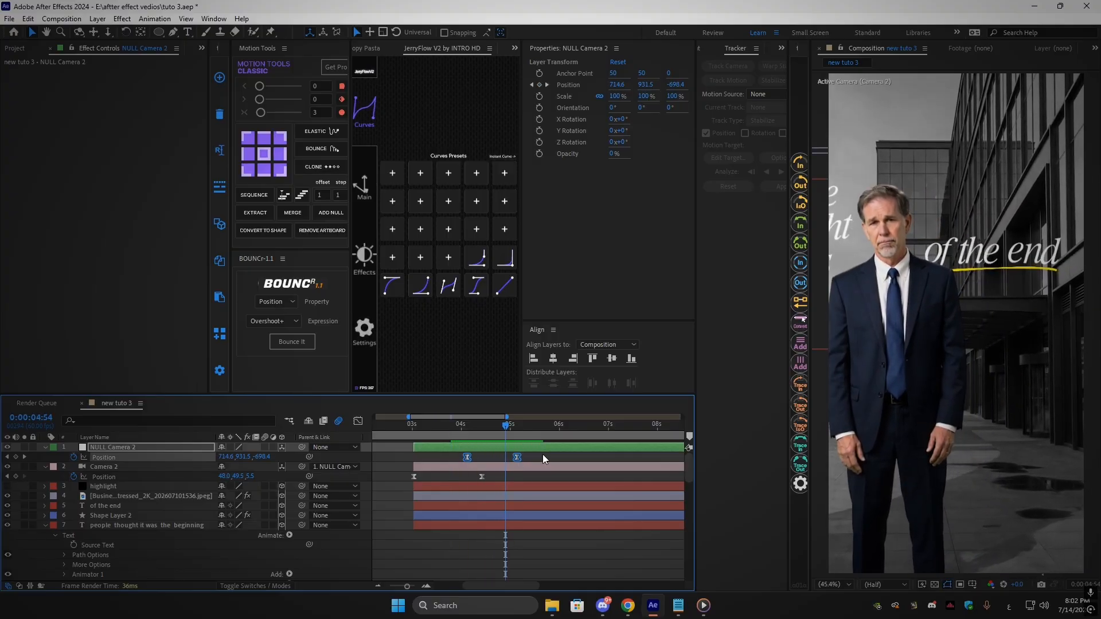
pyautogui.click(543, 455)
pyautogui.click(491, 429)
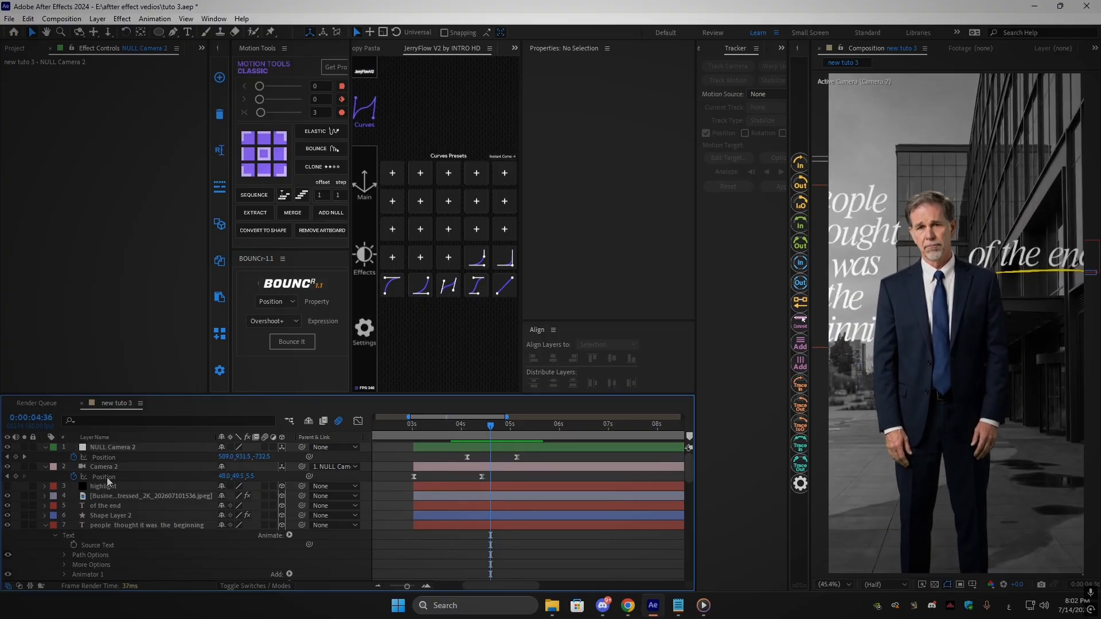
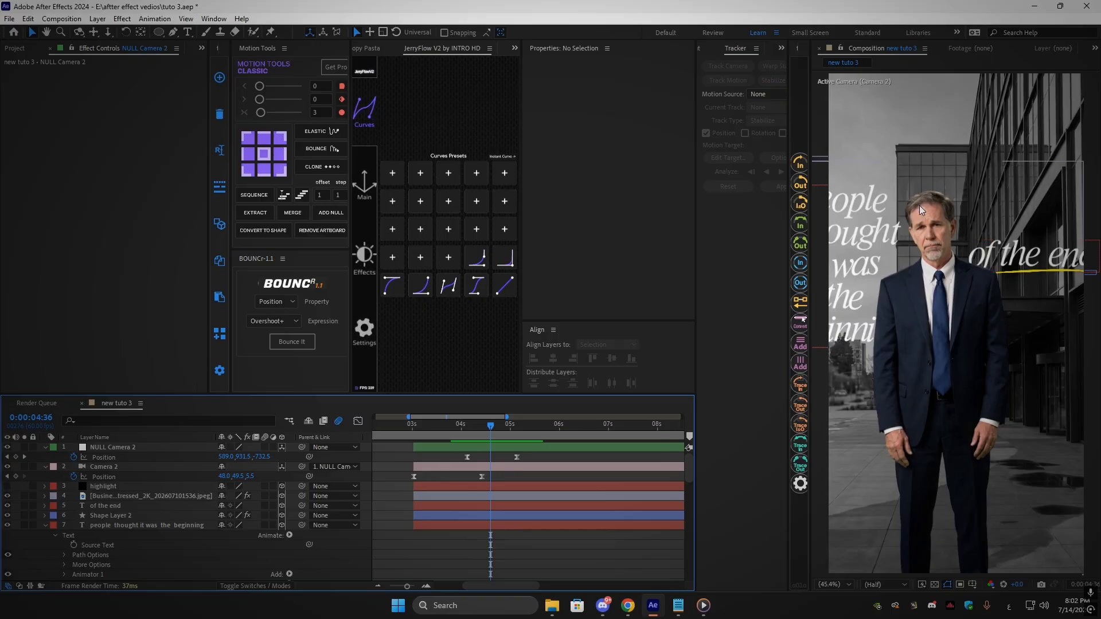
pyautogui.moveTo(486, 439)
pyautogui.mouseDown()
pyautogui.moveTo(473, 429)
pyautogui.moveTo(488, 432)
pyautogui.mouseUp()
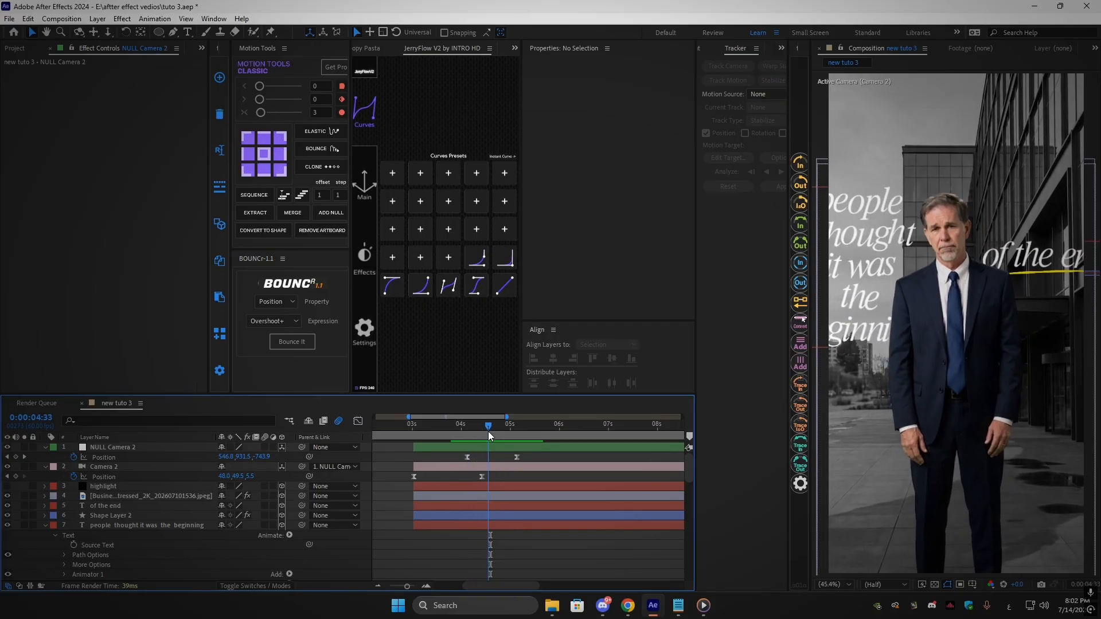
# Trim the start of Shape Layer 2 to 0:00:04:33 and add Trim Paths to its contents
pyautogui.click(485, 516)
pyautogui.hotkey('alt', '[')
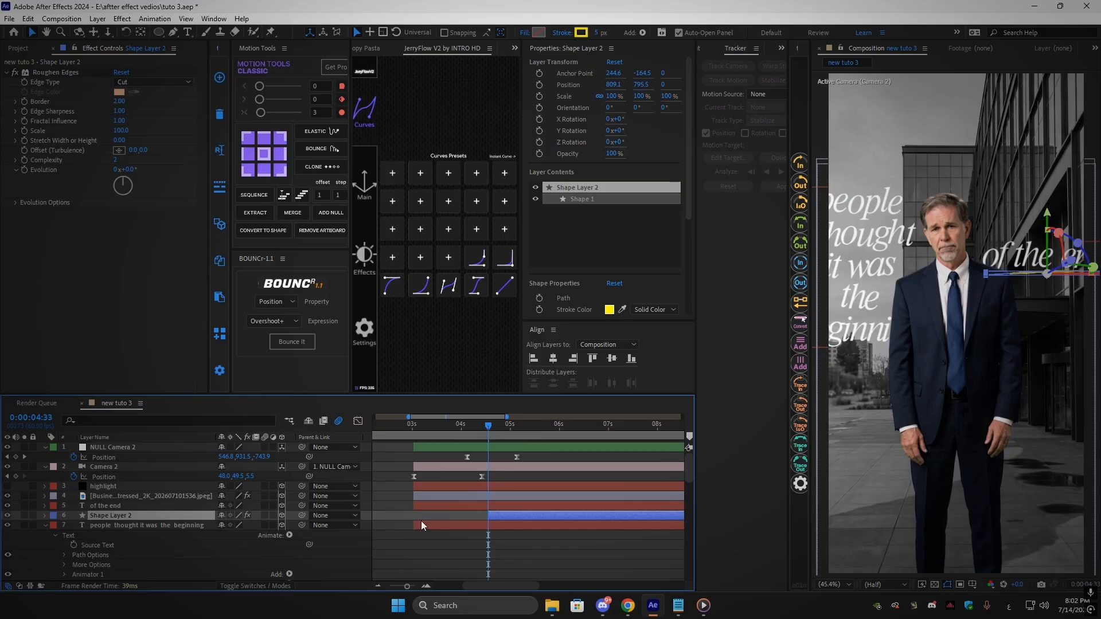
pyautogui.click(45, 525)
pyautogui.click(45, 516)
pyautogui.click(289, 526)
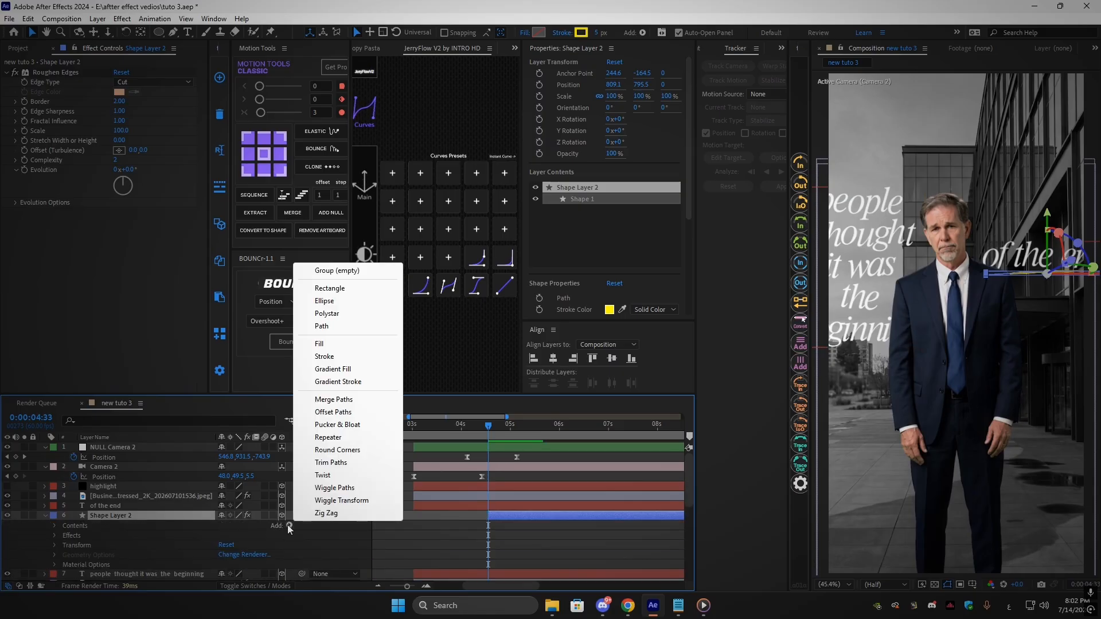
pyautogui.click(333, 463)
pyautogui.click(64, 547)
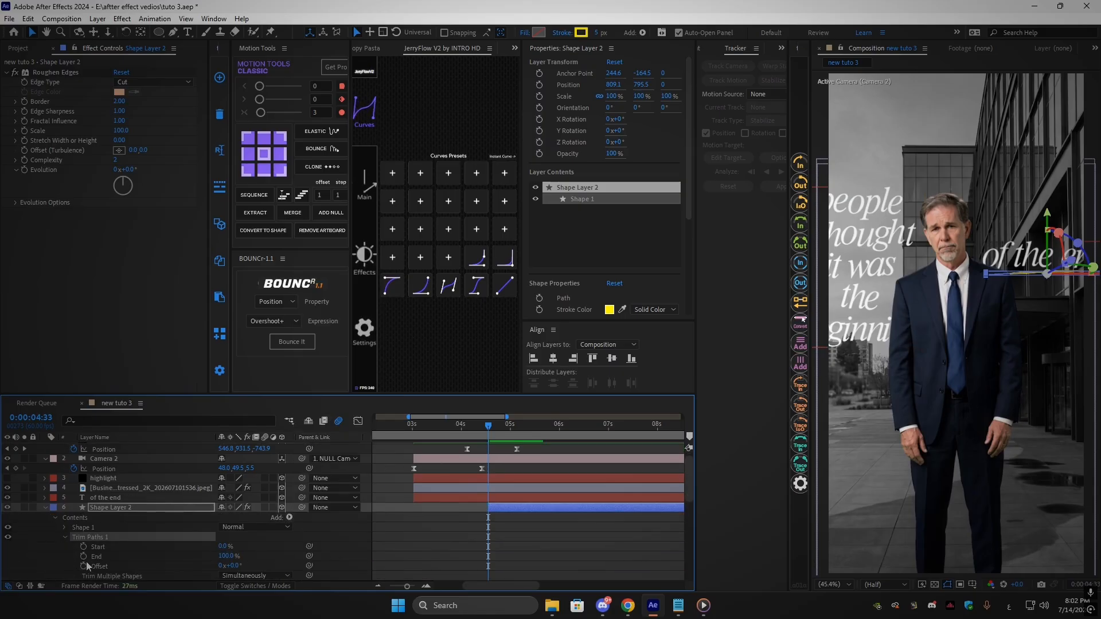
# Keyframe the underline's Trim Paths End from 0% at 0:00:04:33 to 100% at 0:00:05:11
pyautogui.click(84, 556)
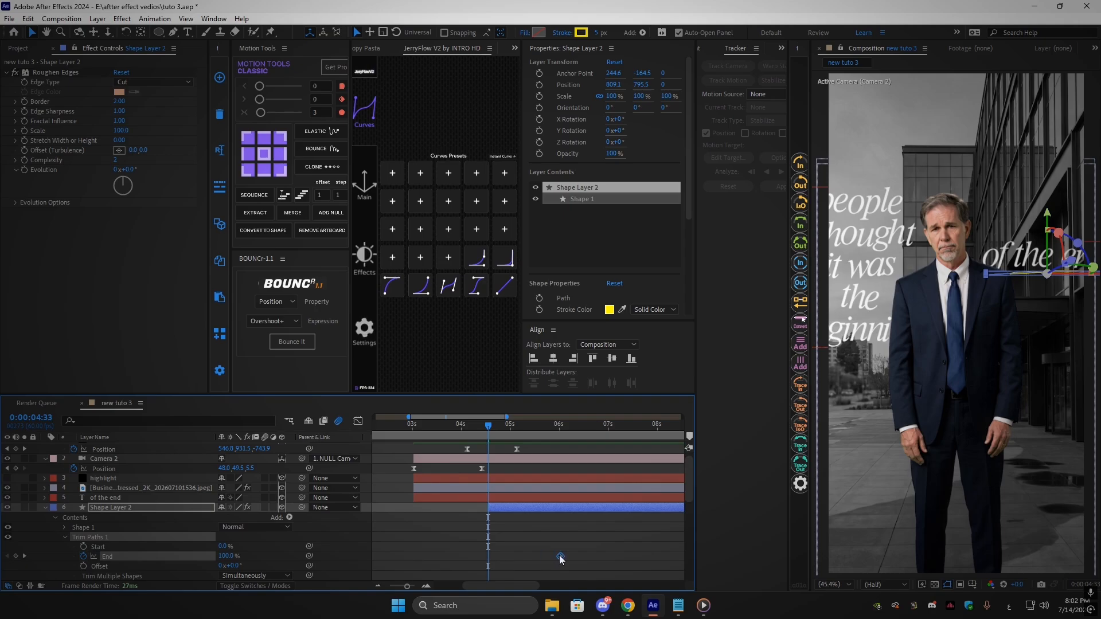
pyautogui.moveTo(226, 559); pyautogui.dragTo(160, 552)
pyautogui.click(528, 536)
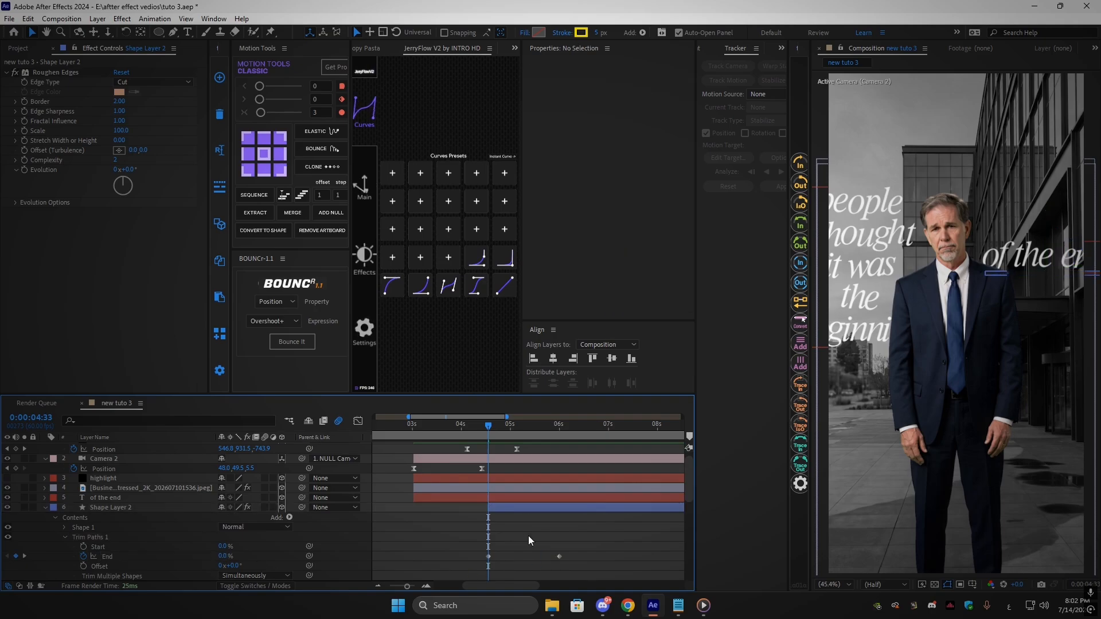
pyautogui.press('space')
pyautogui.moveTo(559, 556); pyautogui.dragTo(432, 557)
pyautogui.scroll(1, 526, 557)
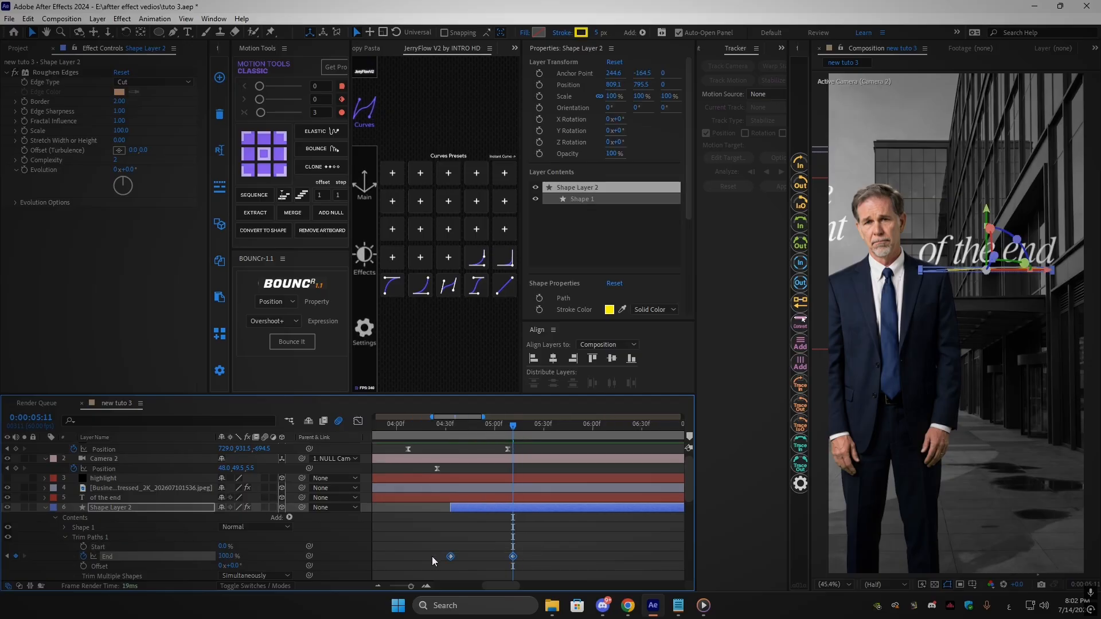
pyautogui.click(545, 532)
pyautogui.moveTo(544, 537); pyautogui.dragTo(509, 560)
pyautogui.click(358, 421)
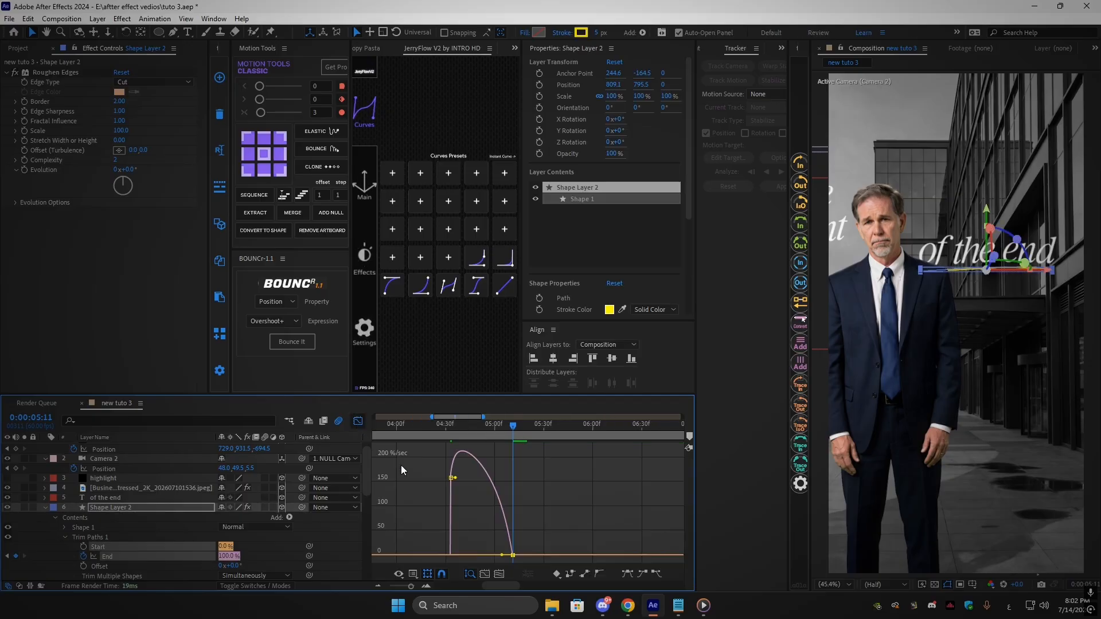
pyautogui.hotkey('shift', 'F3')
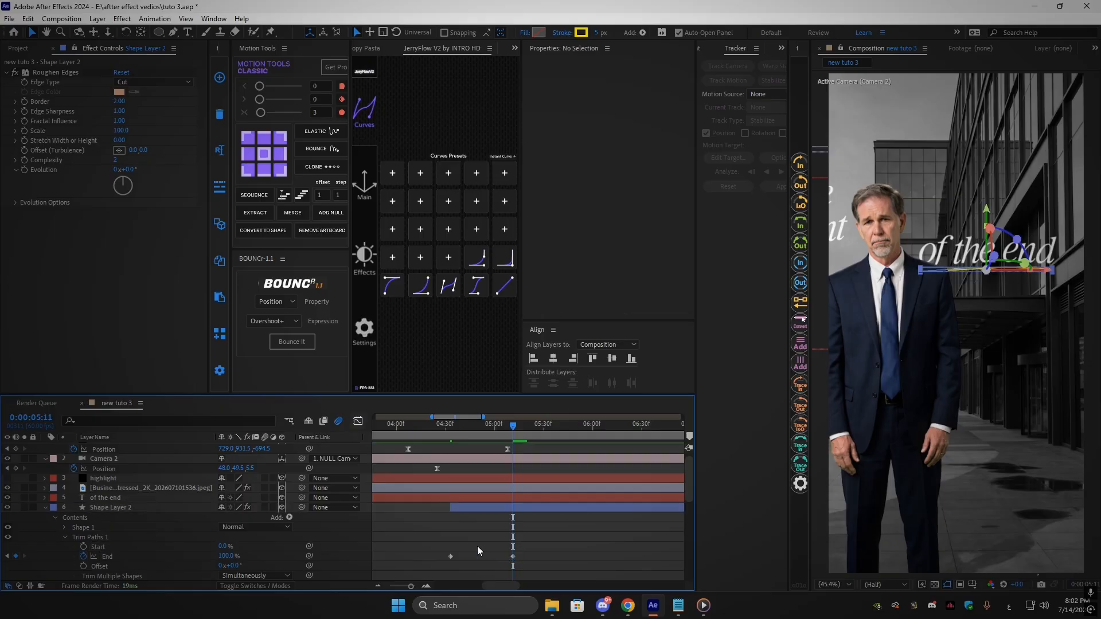
# Ease the first Trim Paths End keyframe in the speed graph with a longer outgoing influence and preview the underline drawing on
pyautogui.moveTo(478, 546); pyautogui.dragTo(443, 562)
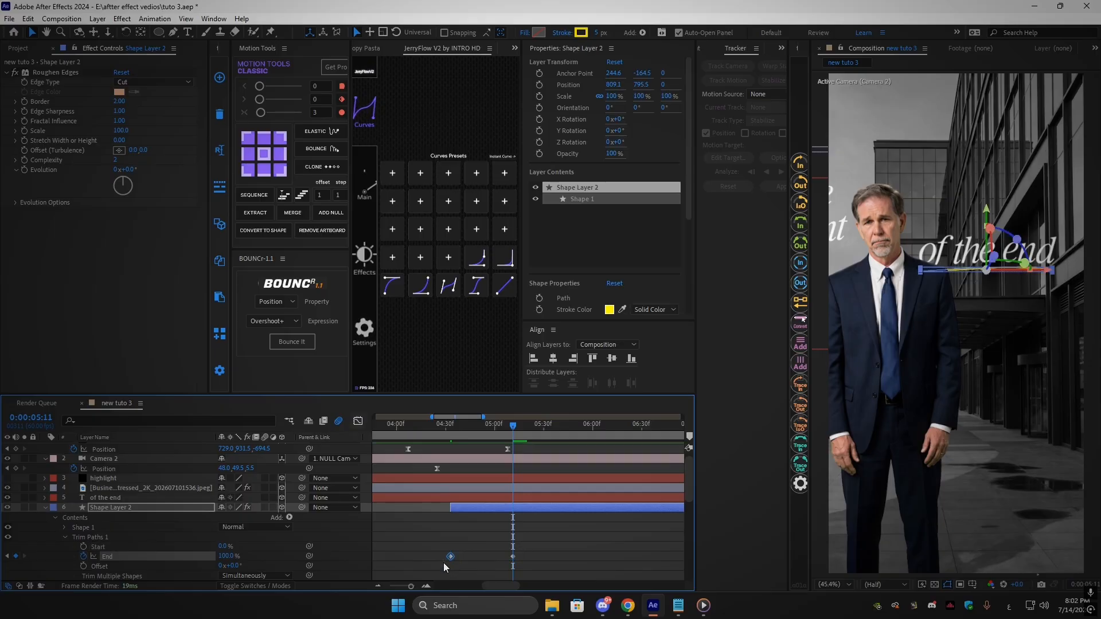
pyautogui.click(358, 422)
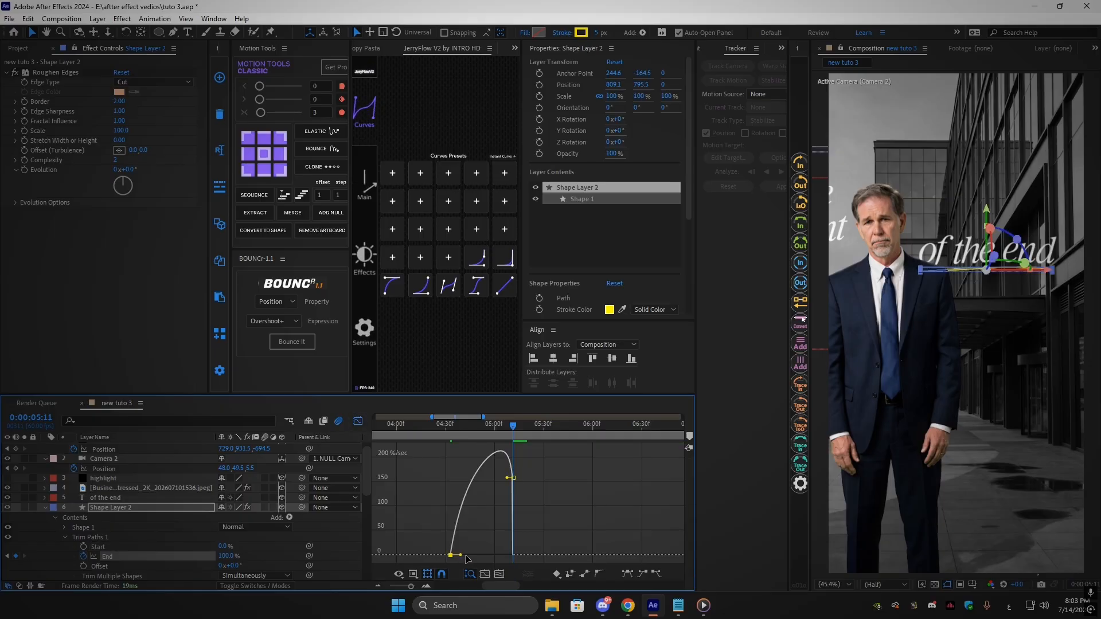
pyautogui.moveTo(461, 555); pyautogui.dragTo(479, 556)
pyautogui.click(358, 421)
pyautogui.moveTo(476, 430); pyautogui.dragTo(440, 434)
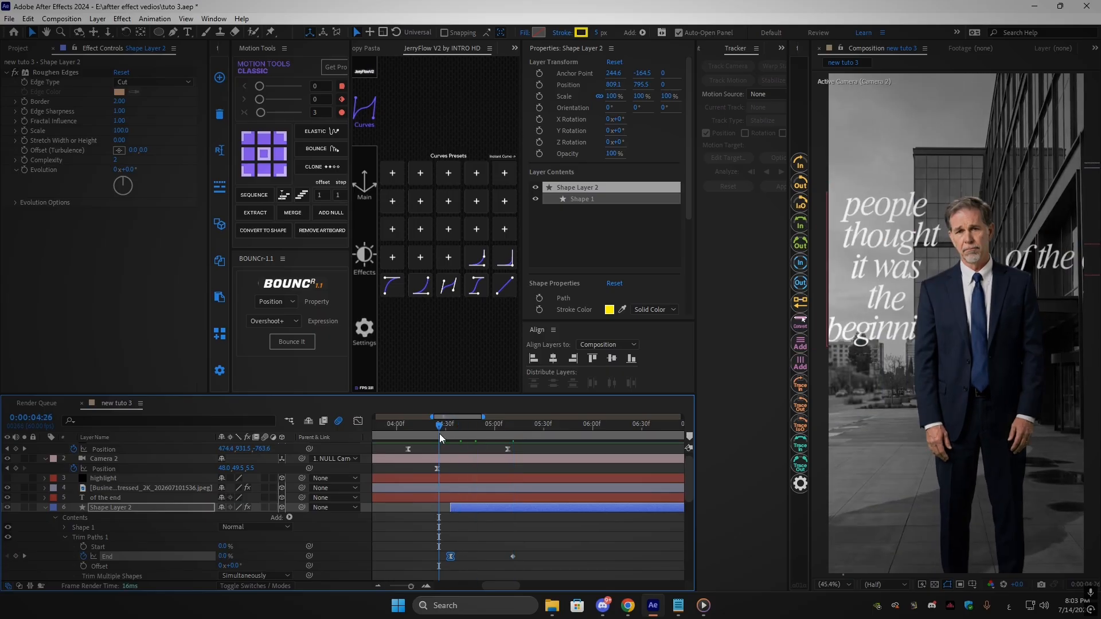
pyautogui.press('space')
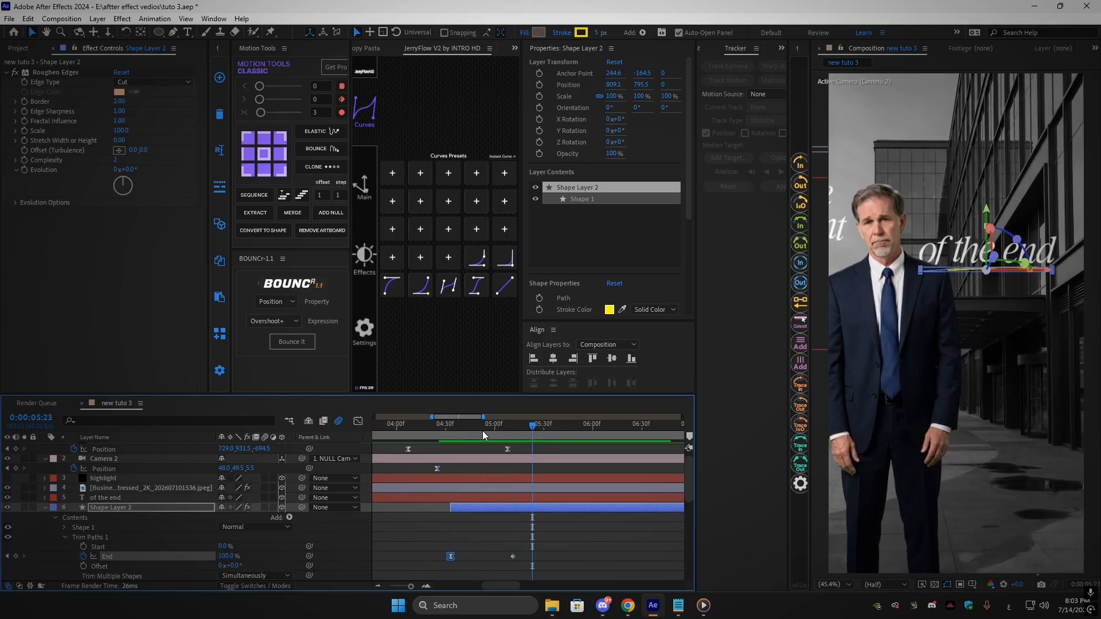
# Trim the start of the "of the end" text layer to 0:00:04:33
pyautogui.moveTo(459, 434); pyautogui.dragTo(453, 436)
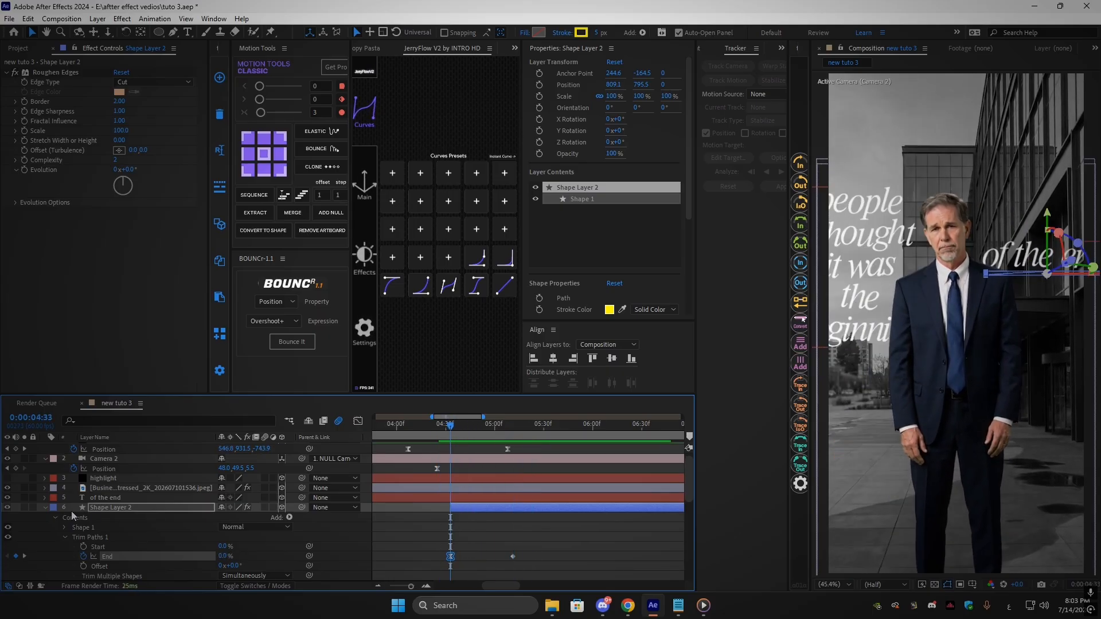
pyautogui.click(45, 508)
pyautogui.click(145, 498)
pyautogui.scroll(-2, 401, 497)
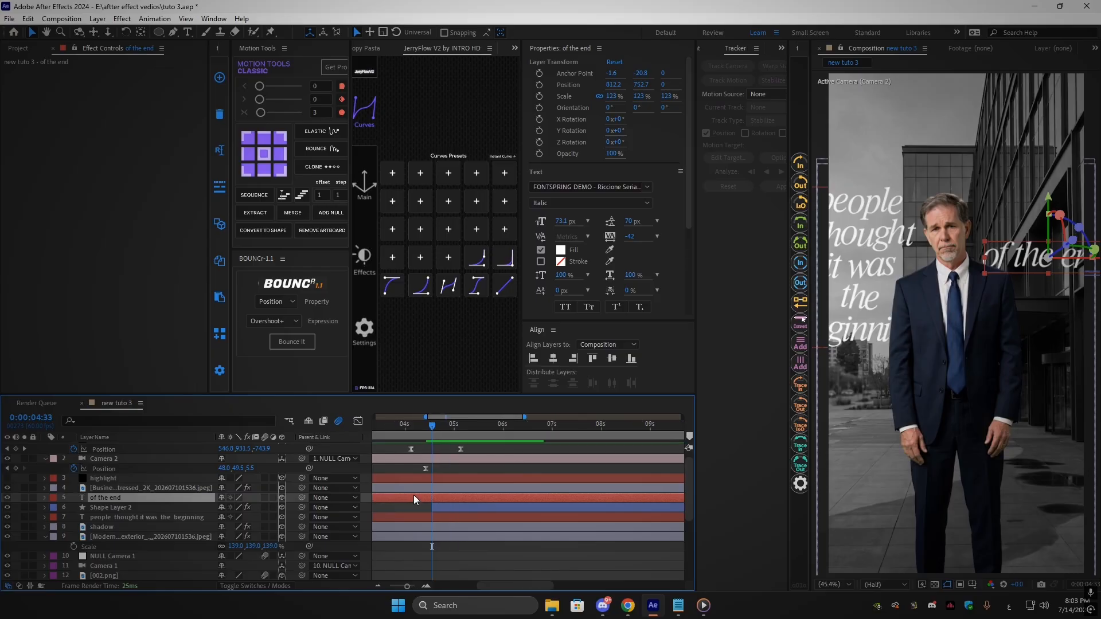
pyautogui.moveTo(503, 585); pyautogui.dragTo(495, 586)
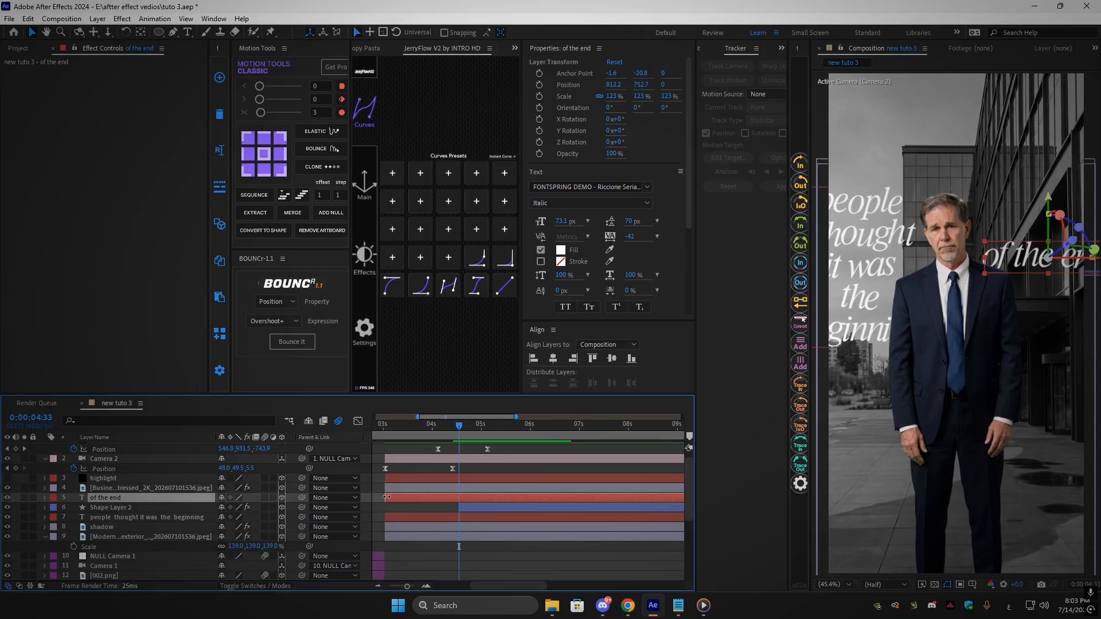
pyautogui.moveTo(386, 497); pyautogui.dragTo(441, 507)
pyautogui.moveTo(441, 428)
pyautogui.mouseDown()
pyautogui.moveTo(506, 438)
pyautogui.moveTo(459, 440)
pyautogui.mouseUp()
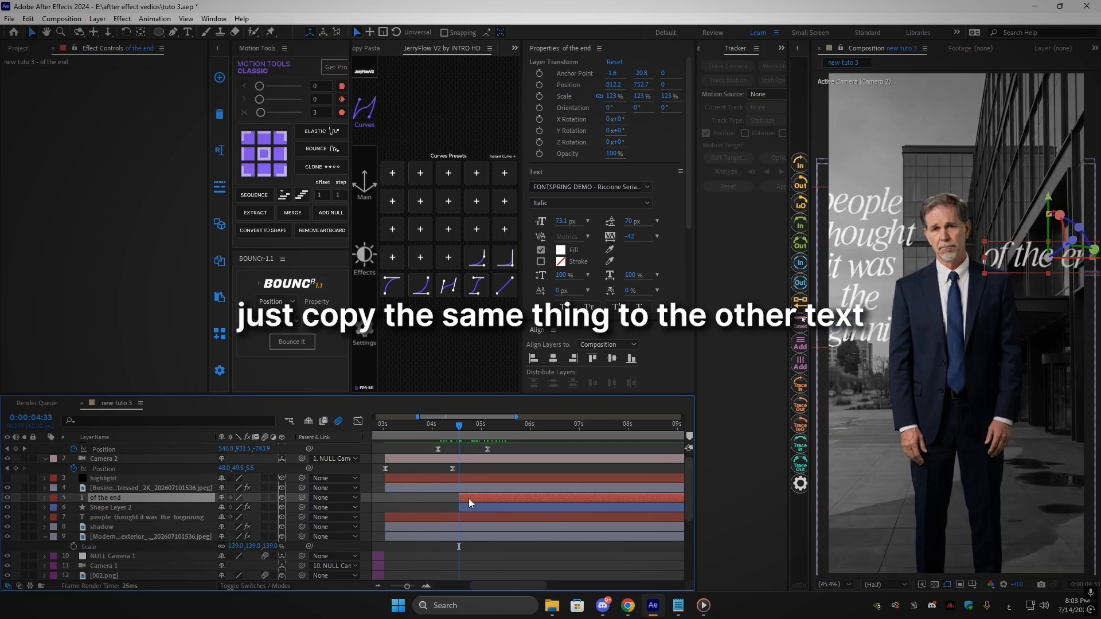
# Add an Opacity animator at 0% to the "of the end" text and reduce its range selector's Smoothness
pyautogui.click(45, 499)
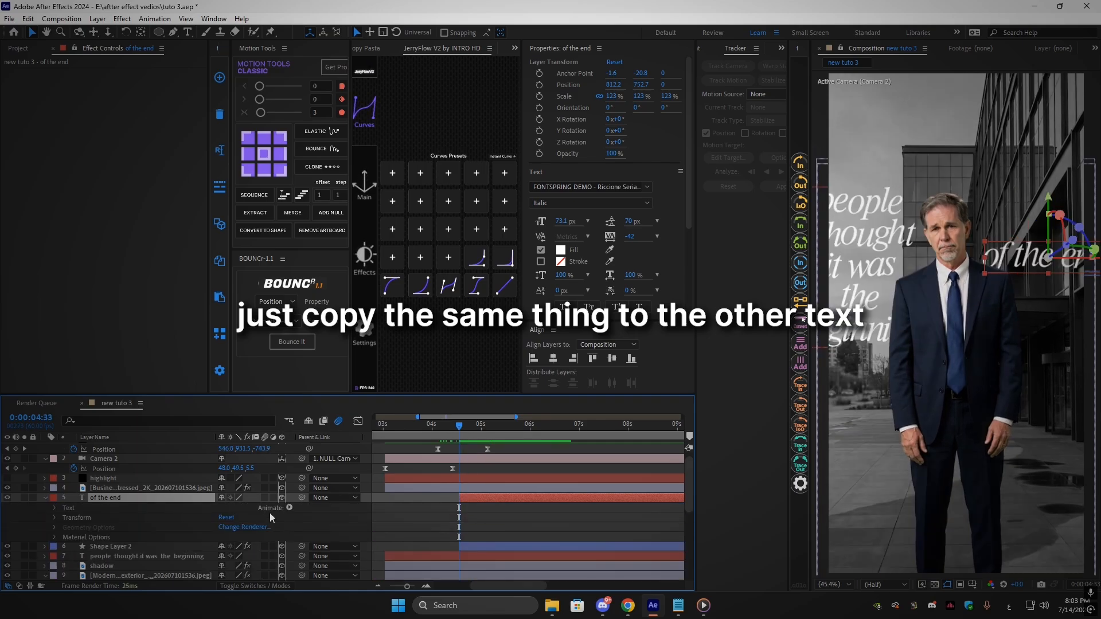
pyautogui.click(290, 508)
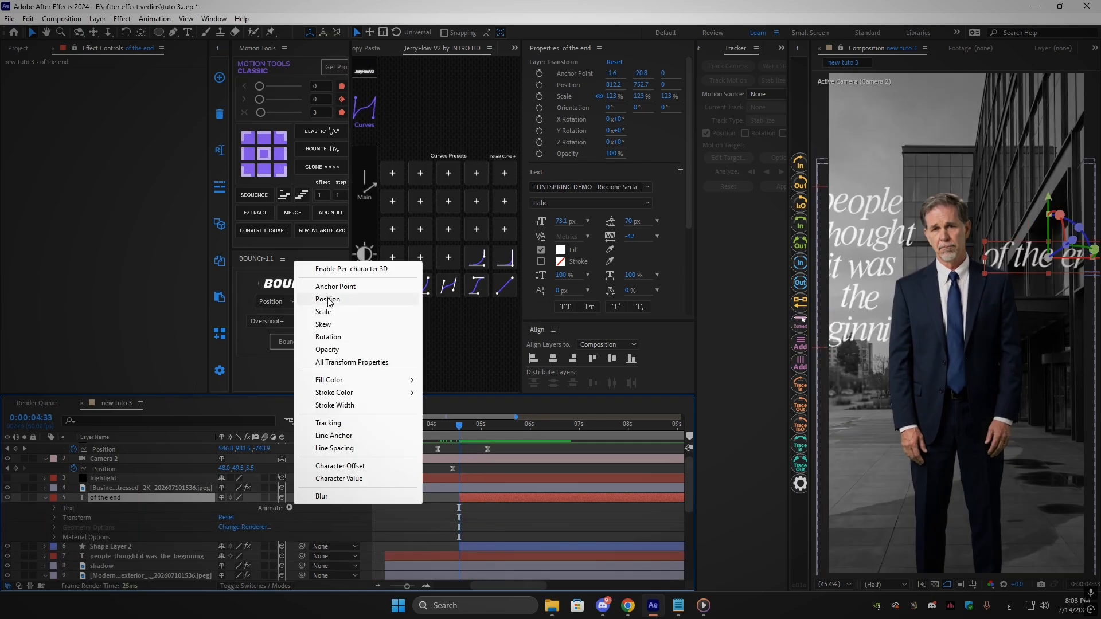
pyautogui.click(327, 349)
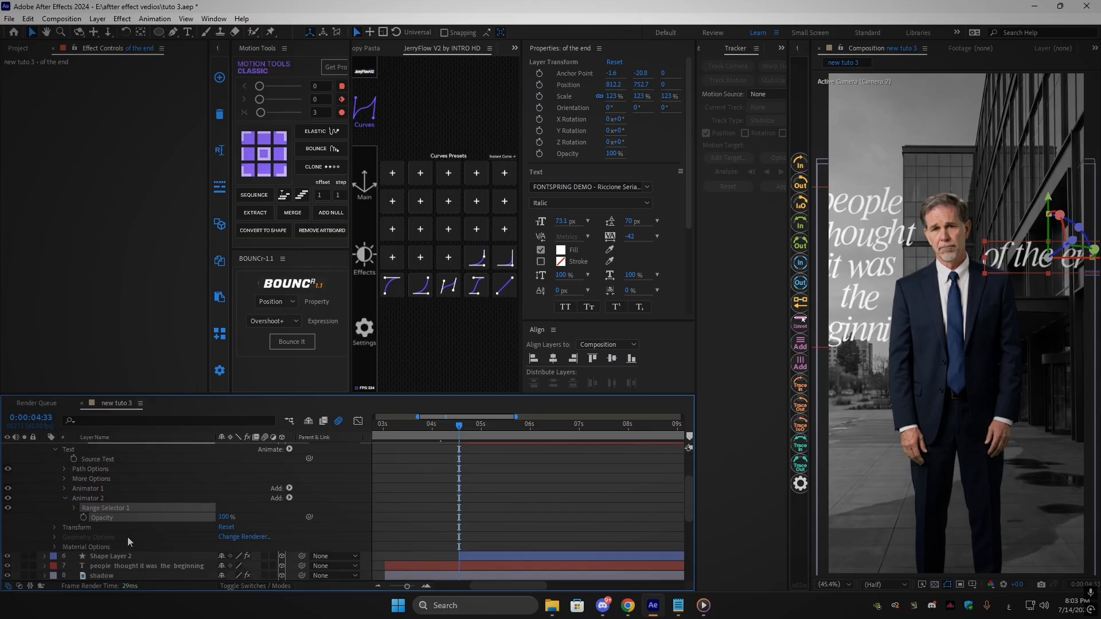
pyautogui.click(74, 508)
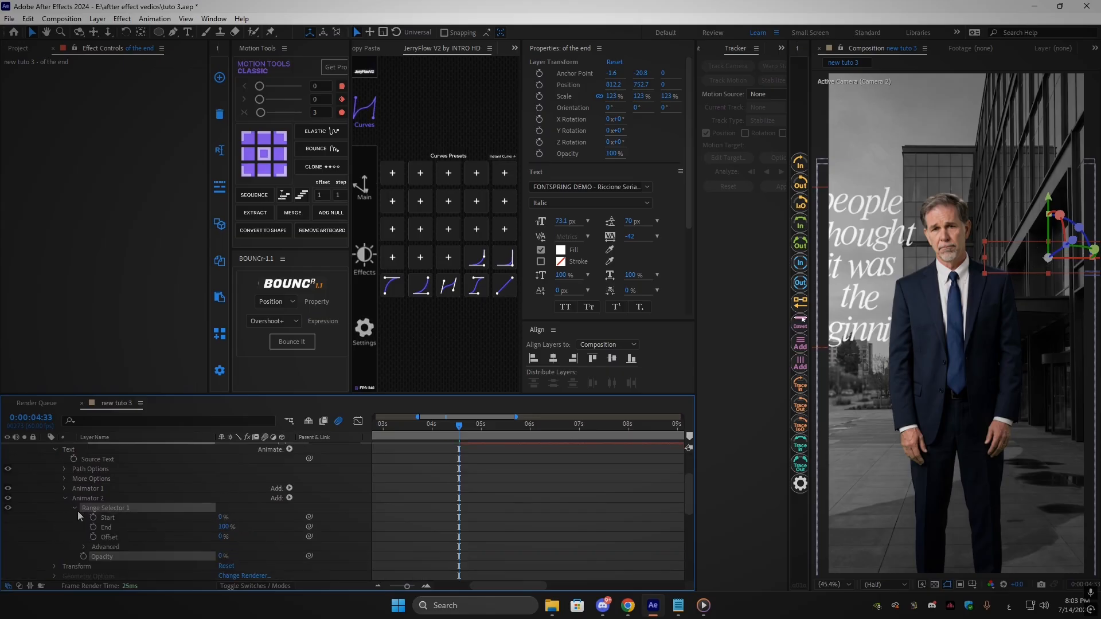
pyautogui.scroll(-2, 92, 525)
pyautogui.click(85, 489)
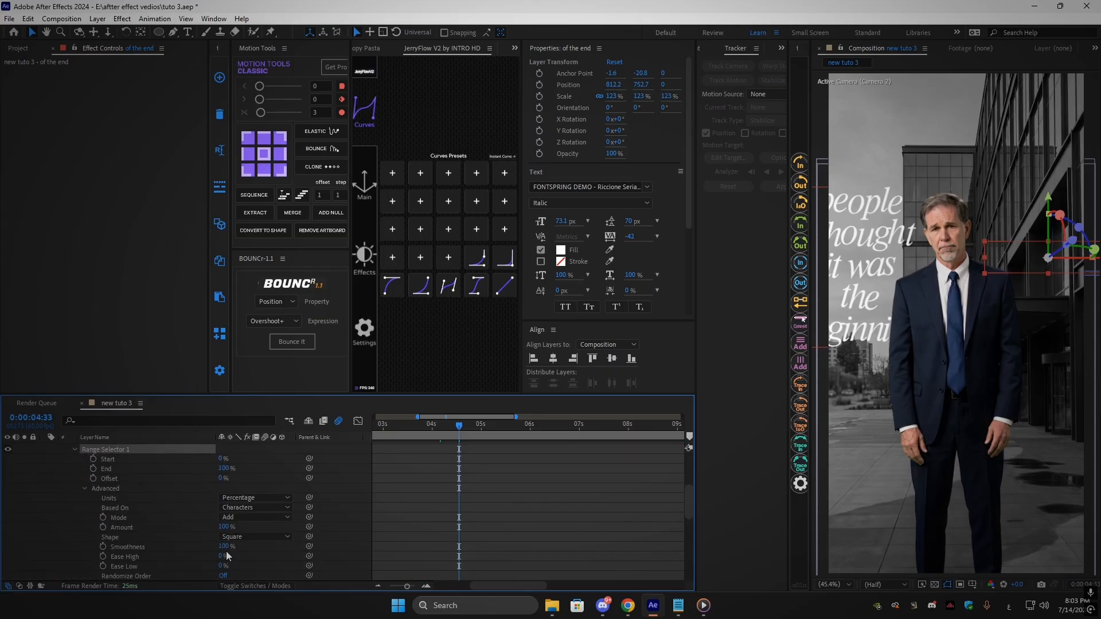
pyautogui.moveTo(224, 547); pyautogui.dragTo(131, 548)
# Keyframe the new range selector's Offset from 0% at 0:00:04:33 to 100% at 0:00:05:59 and preview the reveal
pyautogui.click(93, 478)
pyautogui.scroll(2, 454, 497)
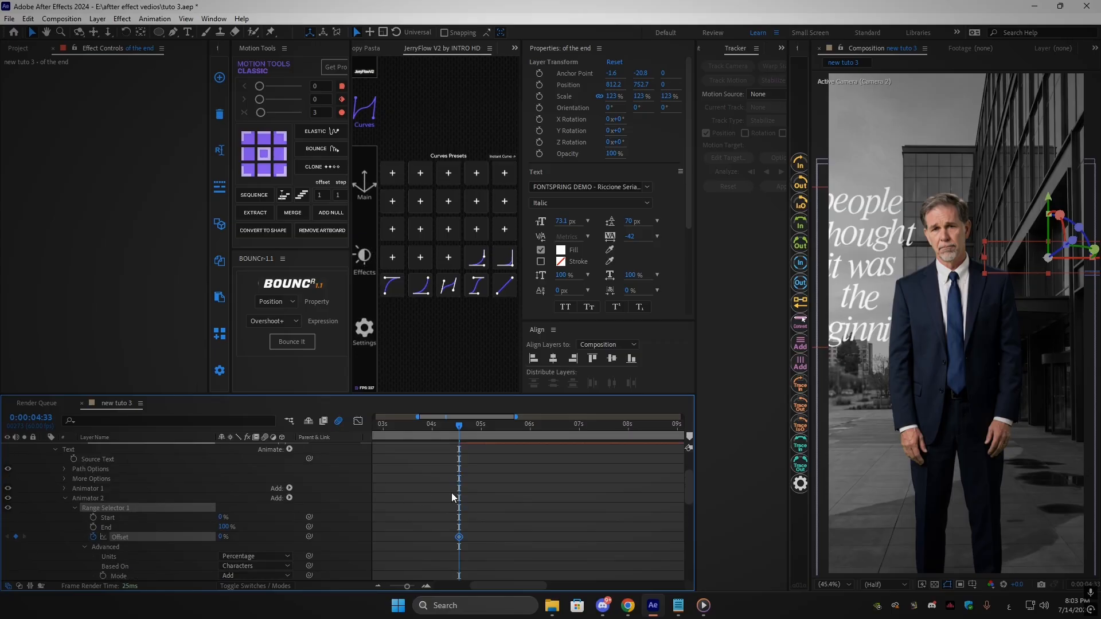
pyautogui.moveTo(464, 434); pyautogui.dragTo(533, 434)
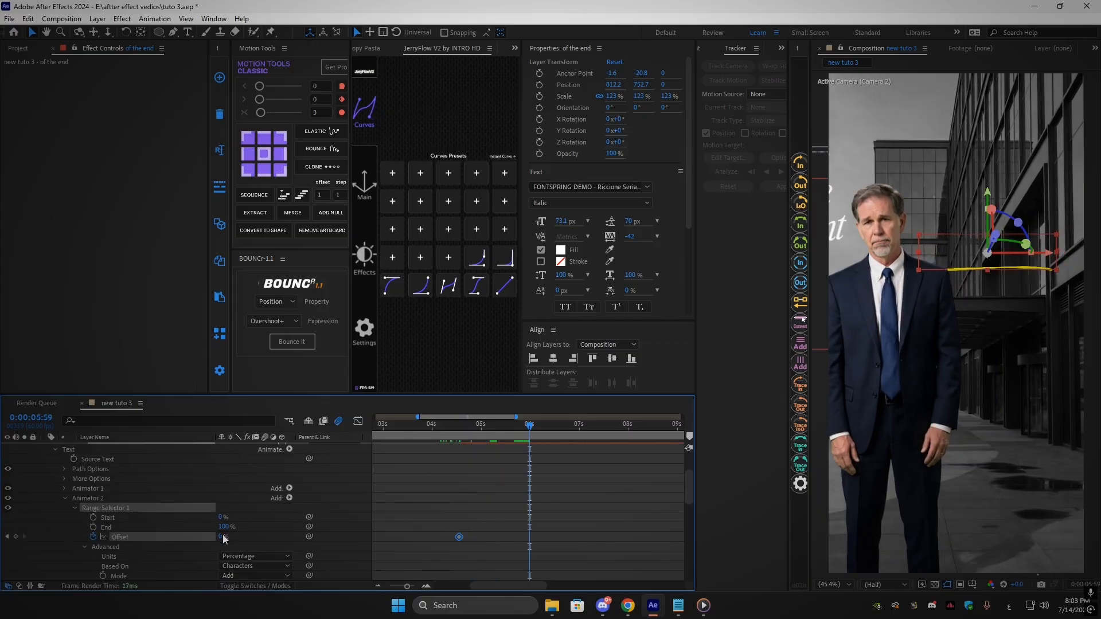
pyautogui.moveTo(224, 537); pyautogui.dragTo(446, 529)
pyautogui.click(448, 425)
pyautogui.press('space')
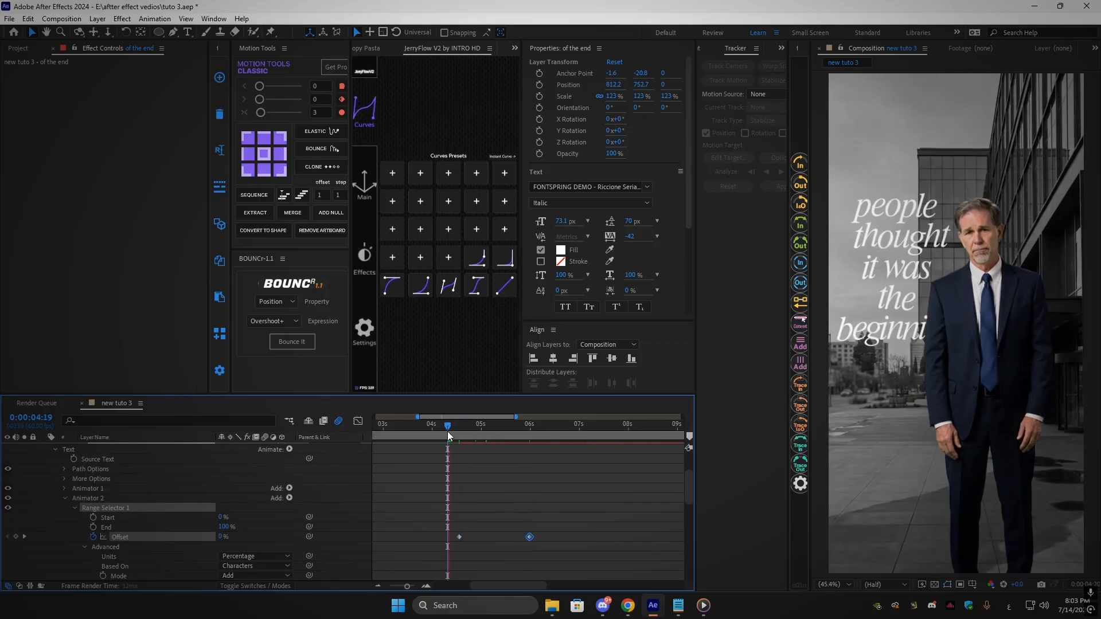
pyautogui.press('space')
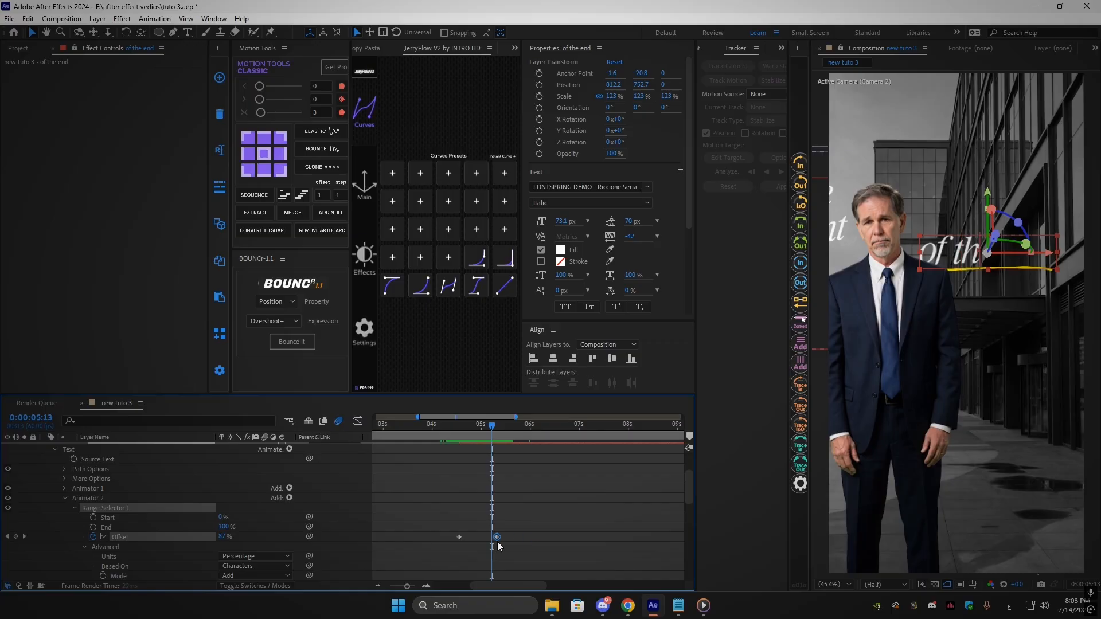
# Move the second Offset keyframe to 0:00:05:13, base the range selector on Words and preview the word-by-word reveal
pyautogui.moveTo(498, 542); pyautogui.dragTo(492, 542)
pyautogui.click(239, 566)
pyautogui.click(259, 545)
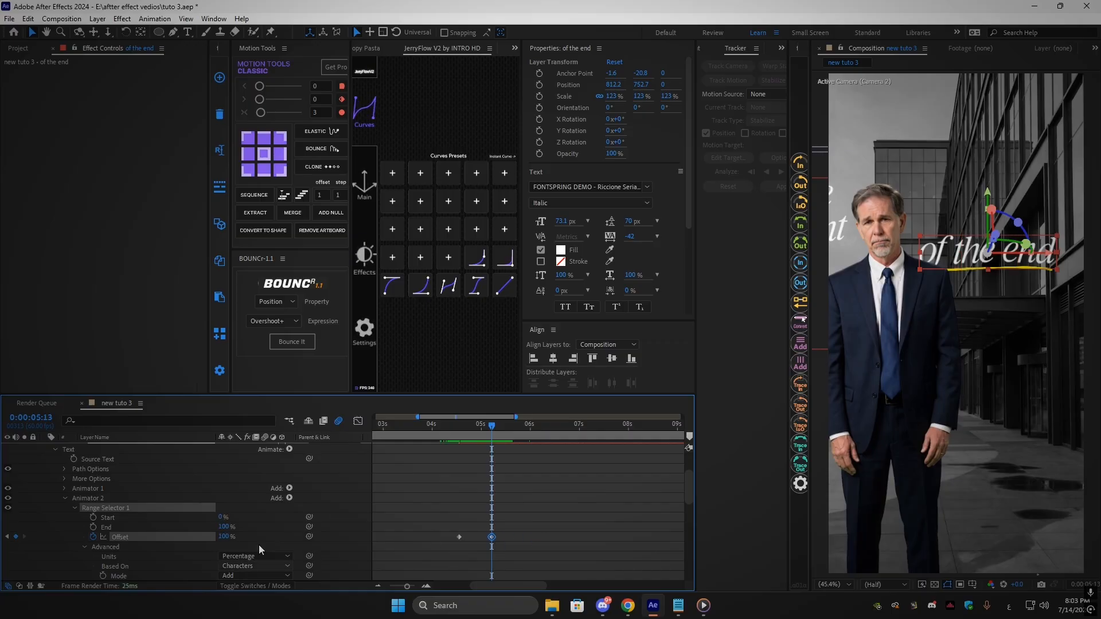
pyautogui.click(450, 427)
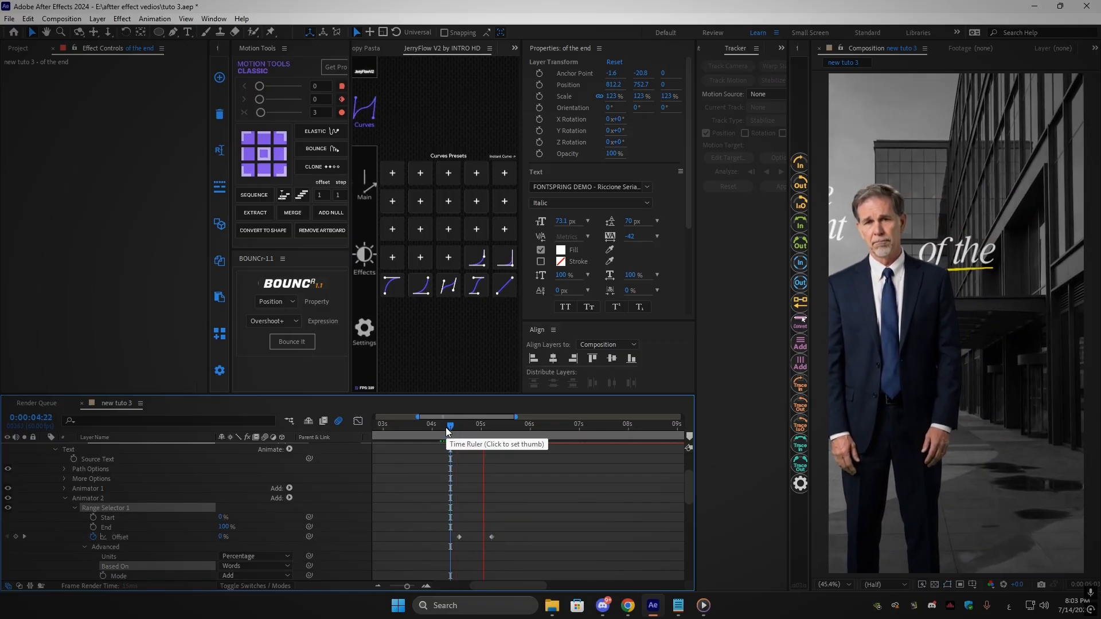
pyautogui.press('space')
pyautogui.press('space')
pyautogui.press('space')
pyautogui.scroll(3, 52, 498)
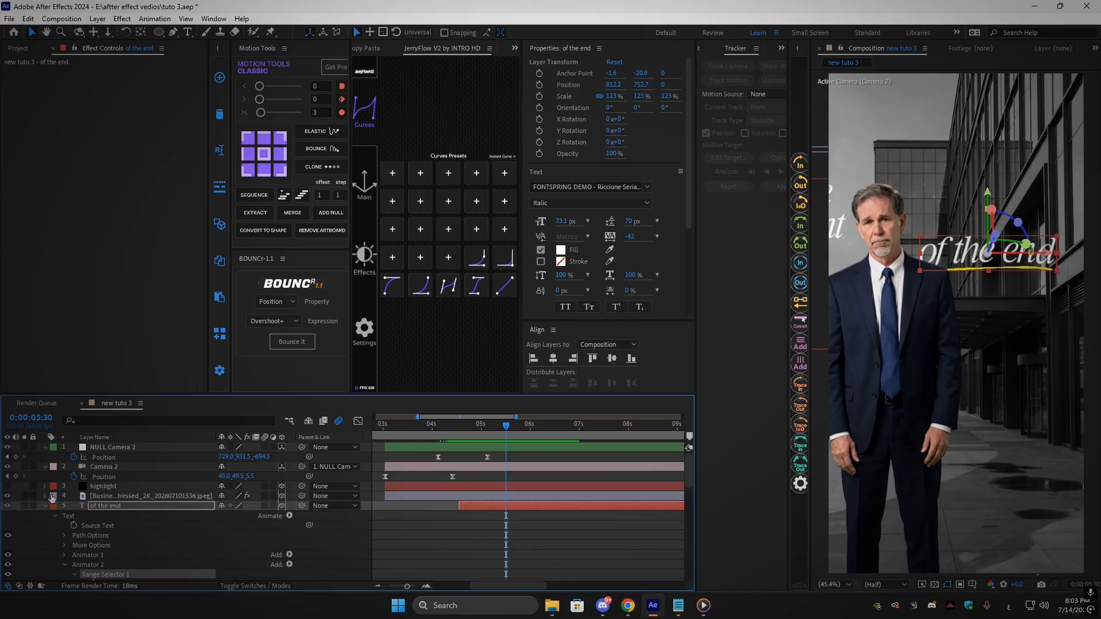
pyautogui.click(45, 506)
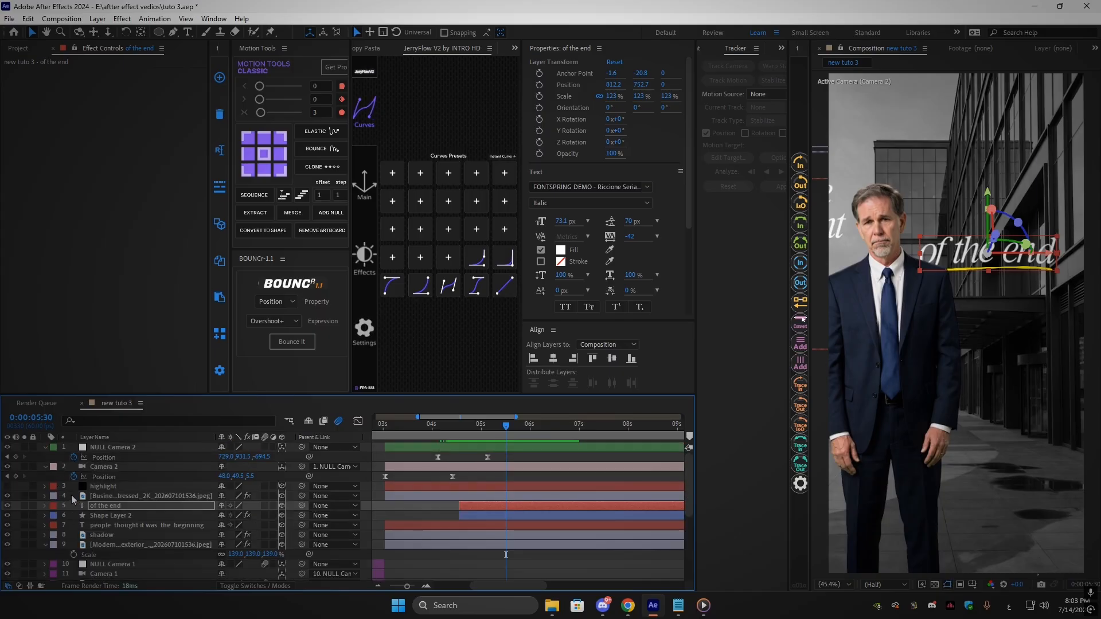
# Show the highlight layer, keyframe its Mask Path at 0:00:05:30 and shift the circular mask over the "of the end" text
pyautogui.click(7, 487)
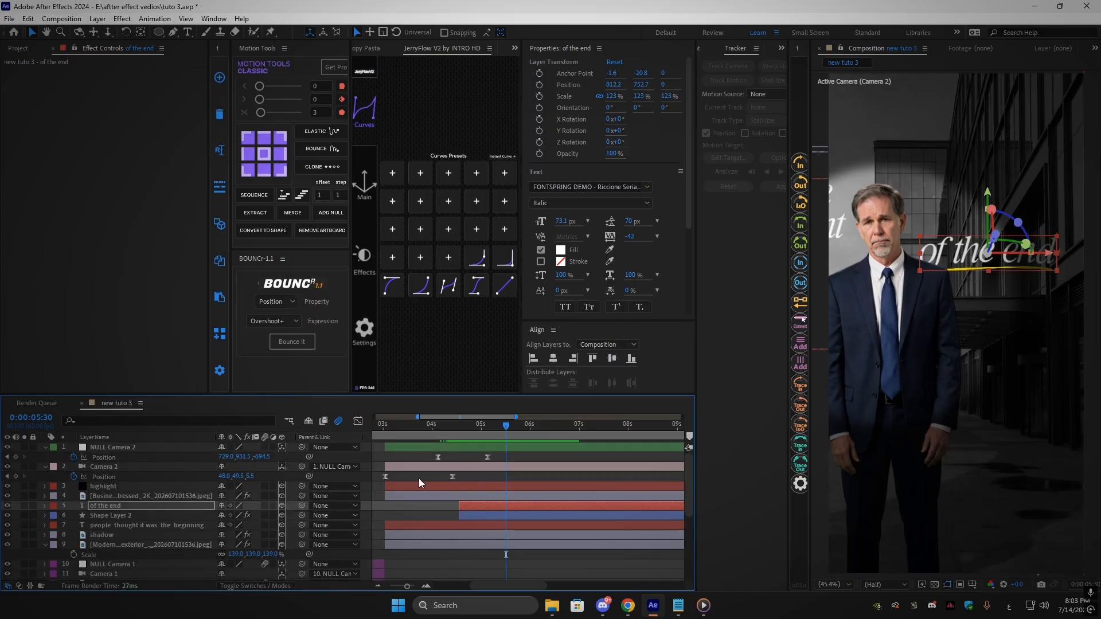
pyautogui.click(106, 487)
pyautogui.press('m')
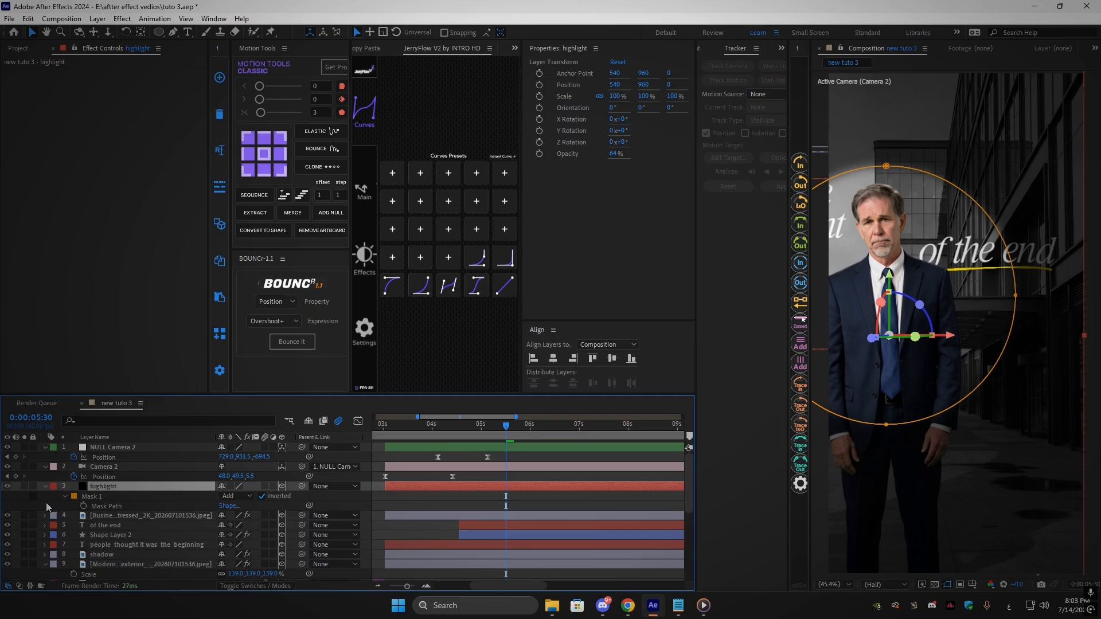
pyautogui.click(84, 506)
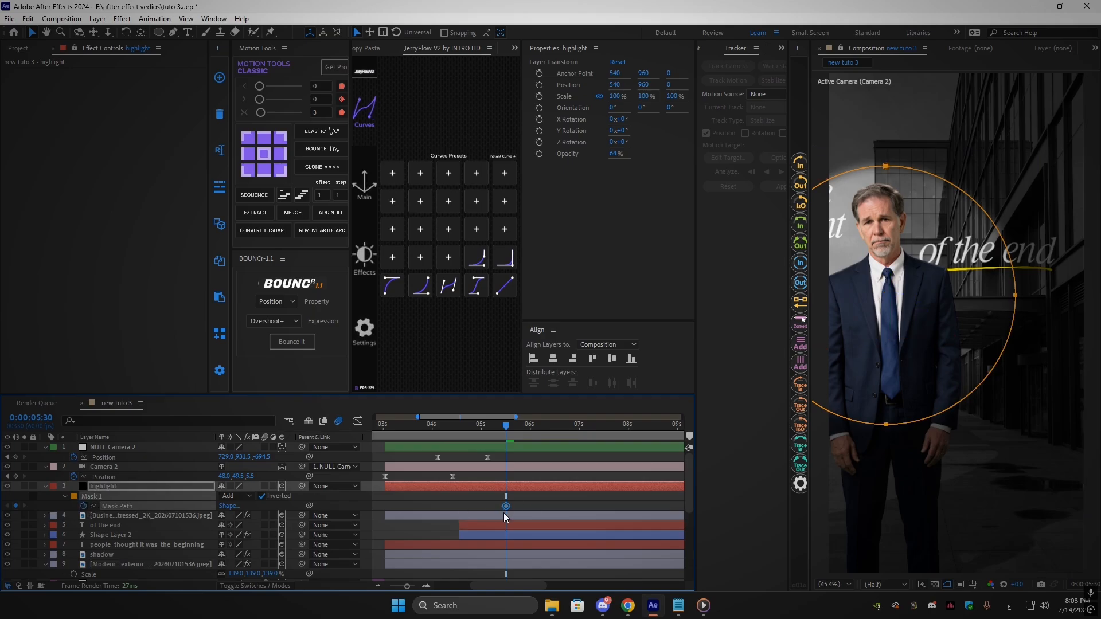
pyautogui.doubleClick(883, 427)
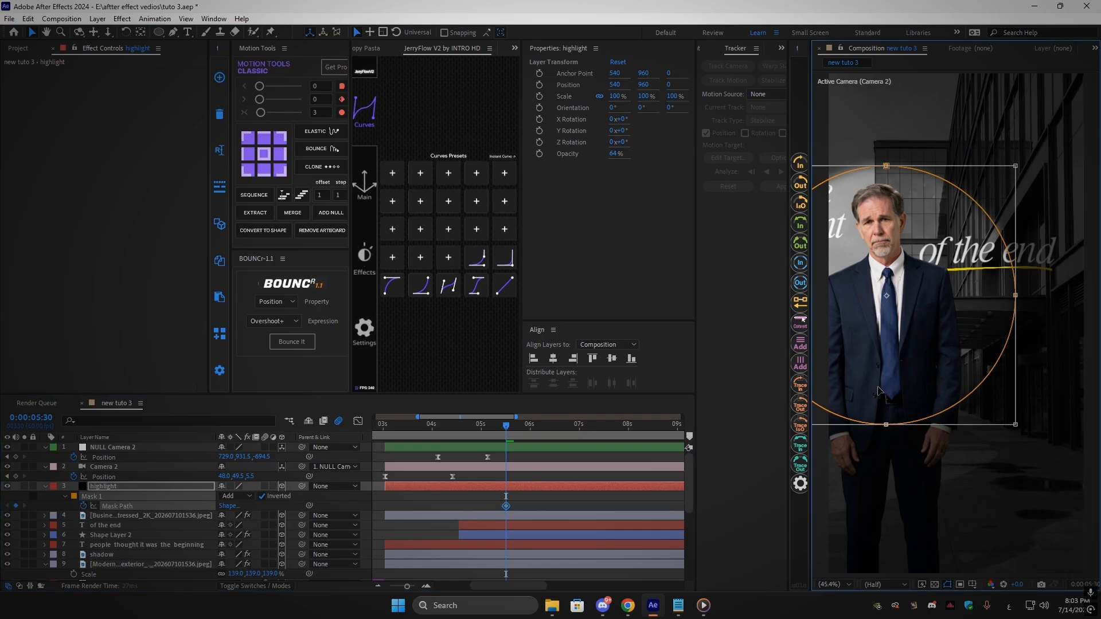
pyautogui.moveTo(880, 391); pyautogui.dragTo(959, 367)
# At 0:00:04:33, move the highlight mask back so the circle is centred around the businessman's upper body
pyautogui.moveTo(495, 431); pyautogui.dragTo(467, 441)
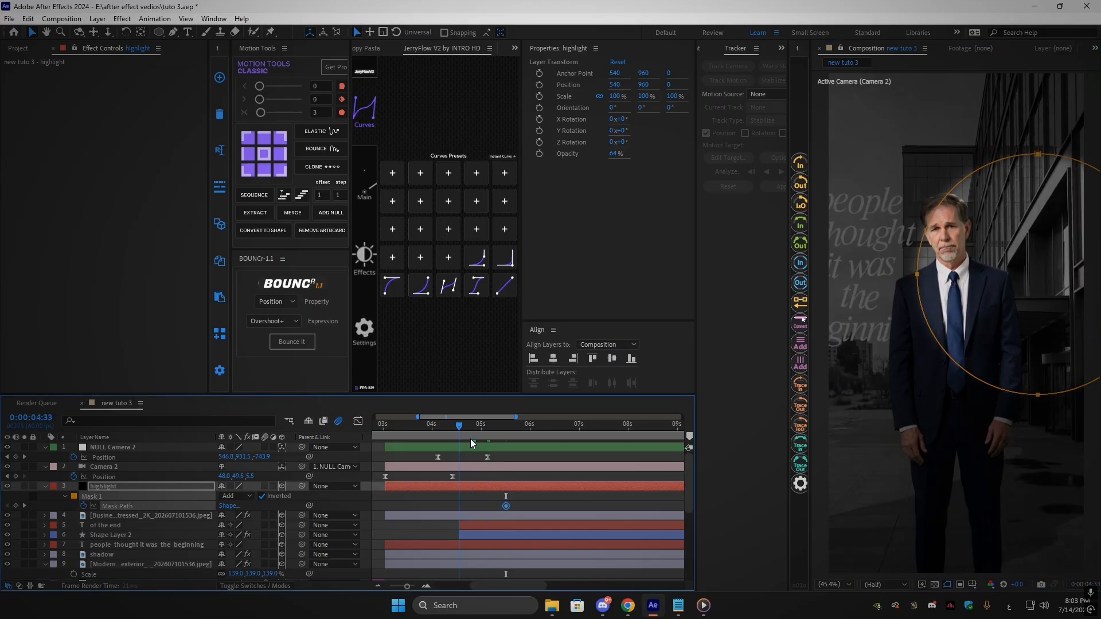
pyautogui.doubleClick(1036, 395)
pyautogui.moveTo(1030, 364); pyautogui.dragTo(947, 370)
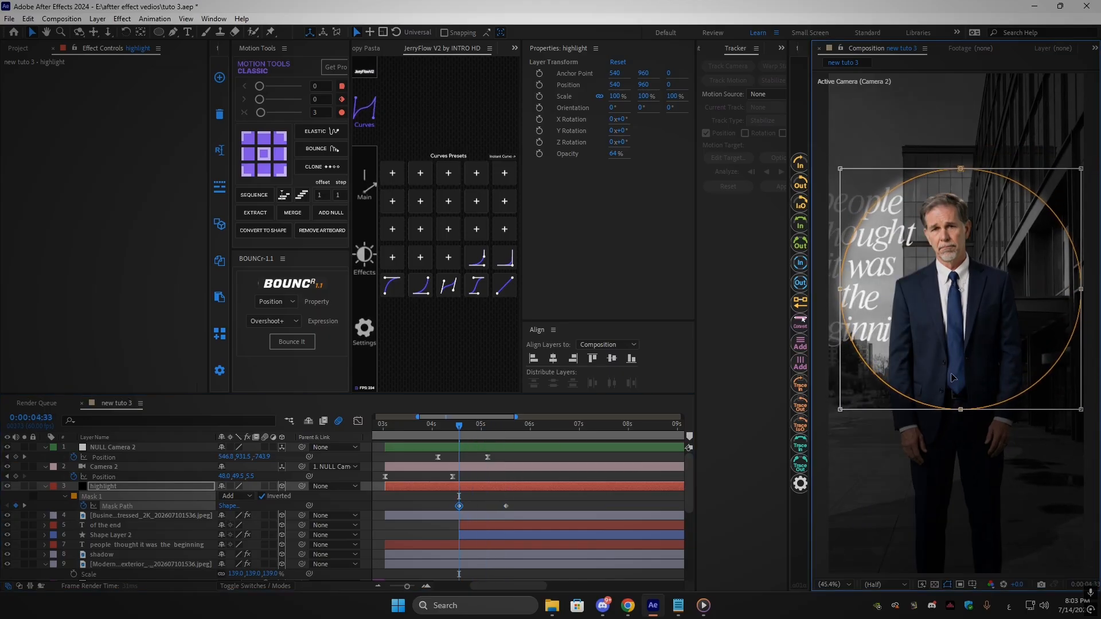
# Enlarge the highlight's circular mask at 0:00:04:33 beyond the composition frame and scrub forward to 0:00:05:42
pyautogui.scroll(-2, 1021, 410)
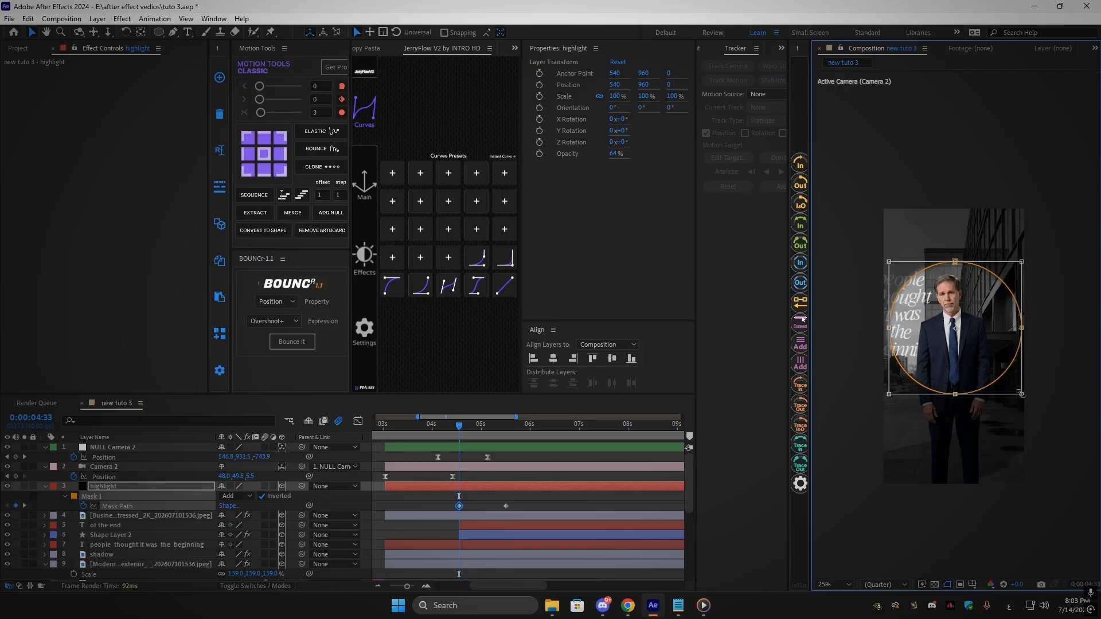
pyautogui.moveTo(1021, 394); pyautogui.dragTo(1100, 518)
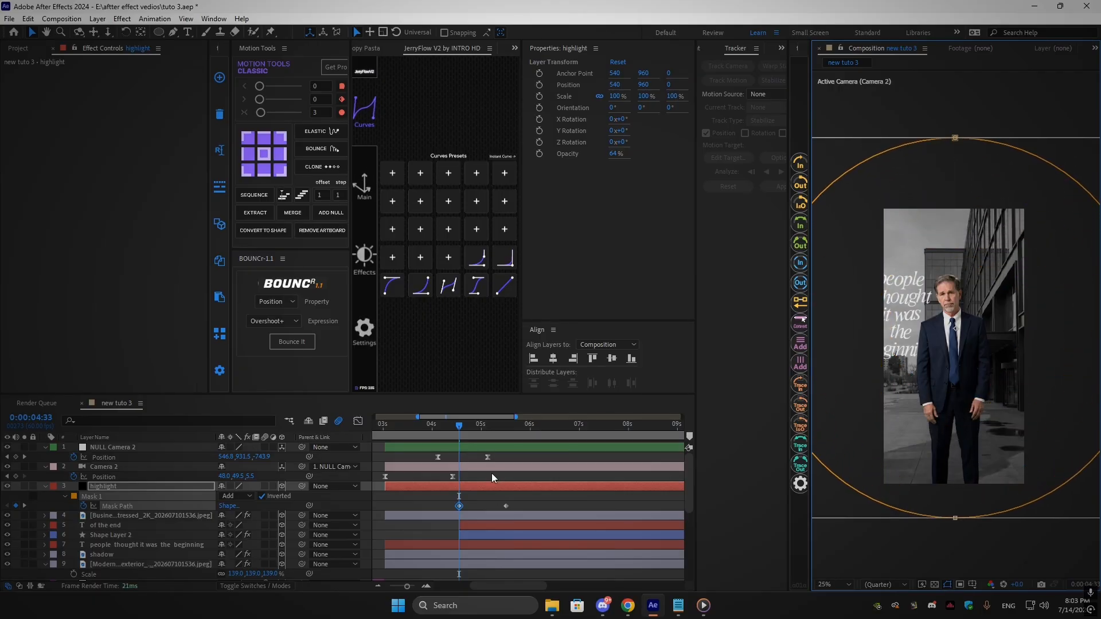
pyautogui.moveTo(471, 429); pyautogui.dragTo(514, 430)
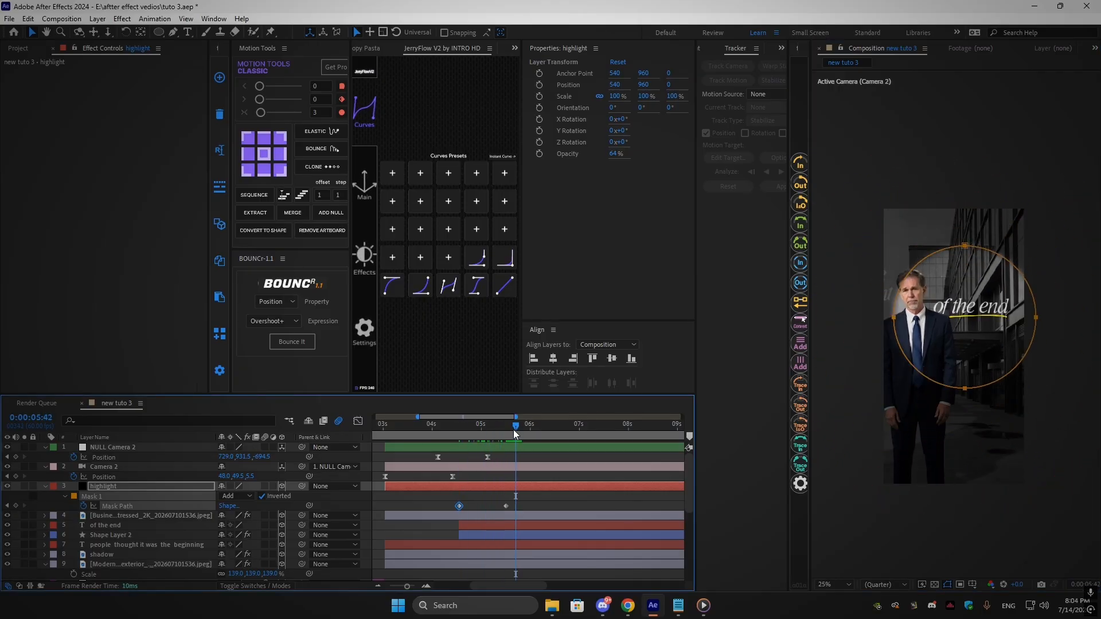
# Apply the ease-in-out curve preset to both Mask Path keyframes and preview from 0:00:04:26
pyautogui.moveTo(528, 500); pyautogui.dragTo(421, 512)
pyautogui.click(476, 285)
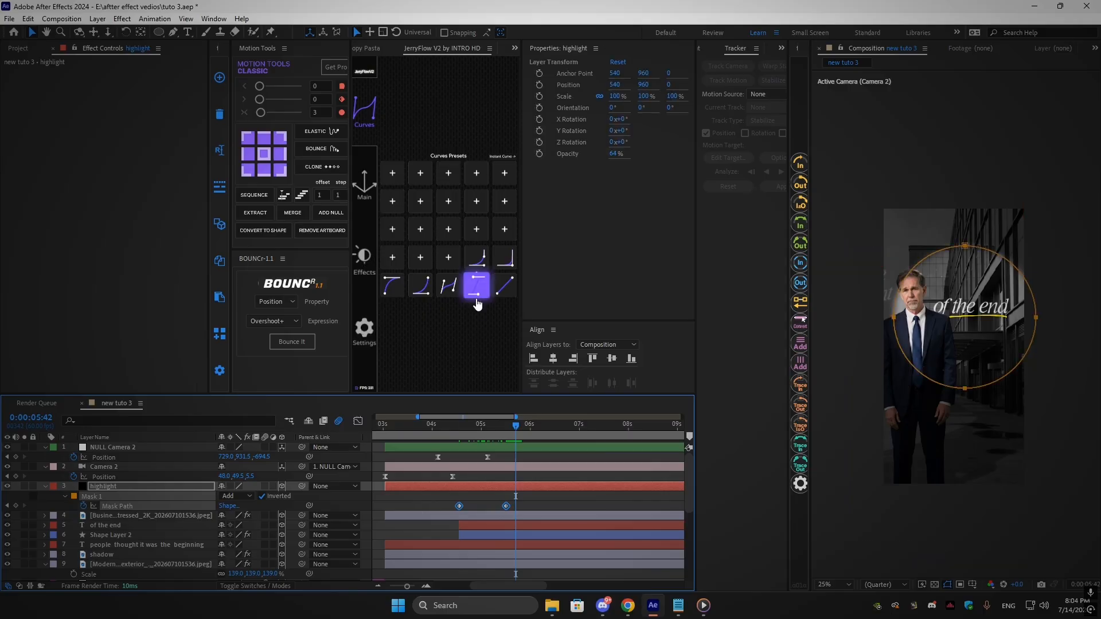
pyautogui.click(454, 437)
pyautogui.press('space')
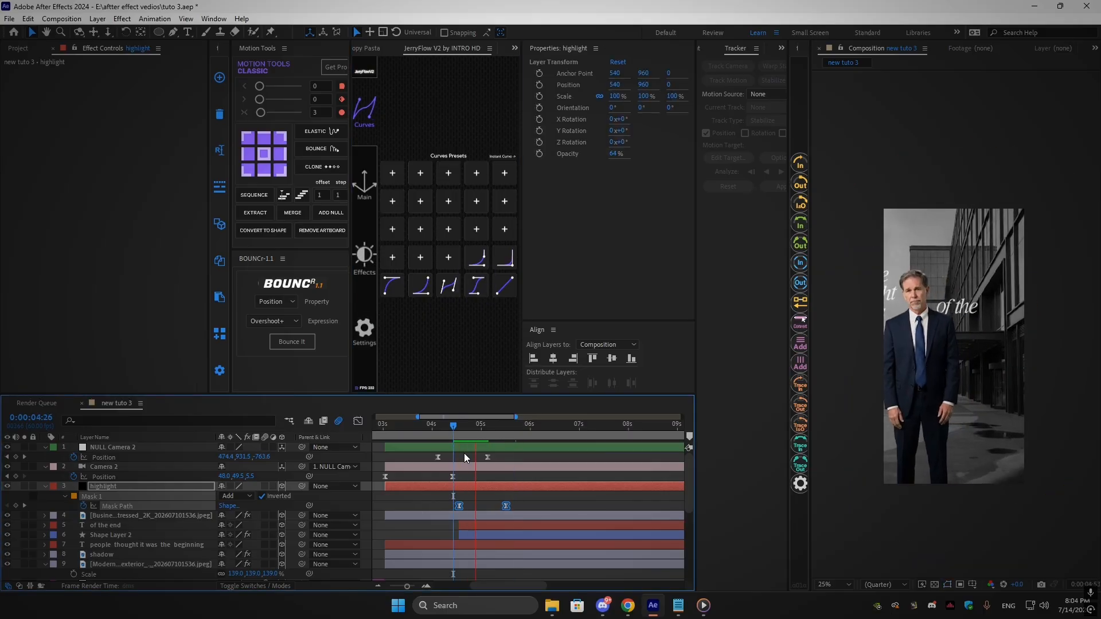
# Shift both Mask Path keyframes earlier so the first sits at 0:00:04:14, and preview the highlight move
pyautogui.press('=')
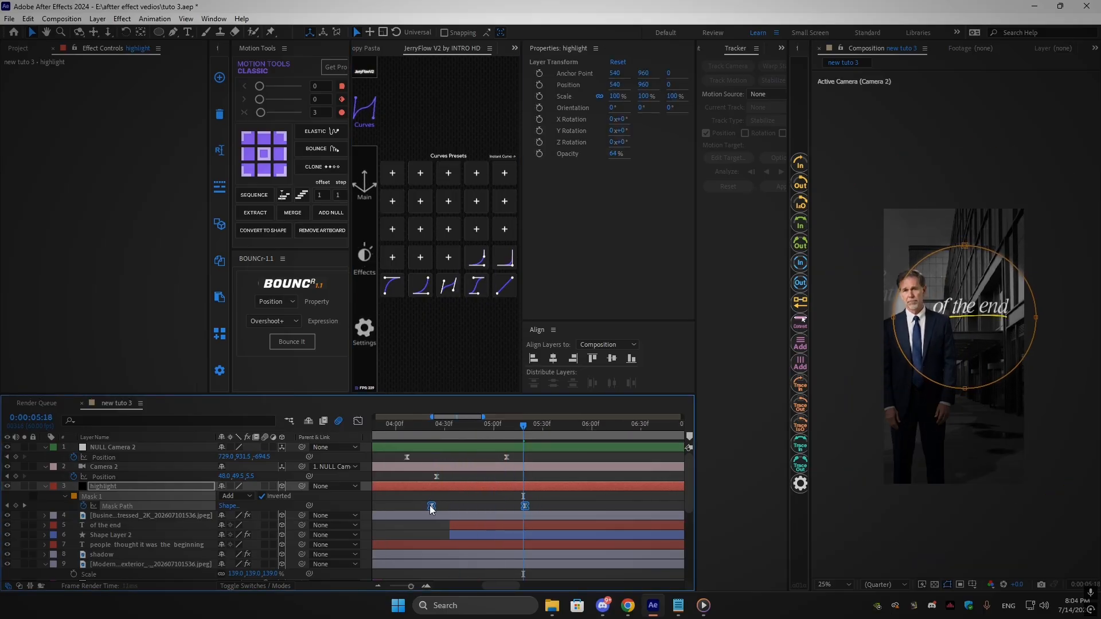
pyautogui.moveTo(438, 421); pyautogui.dragTo(418, 425)
pyautogui.press('space')
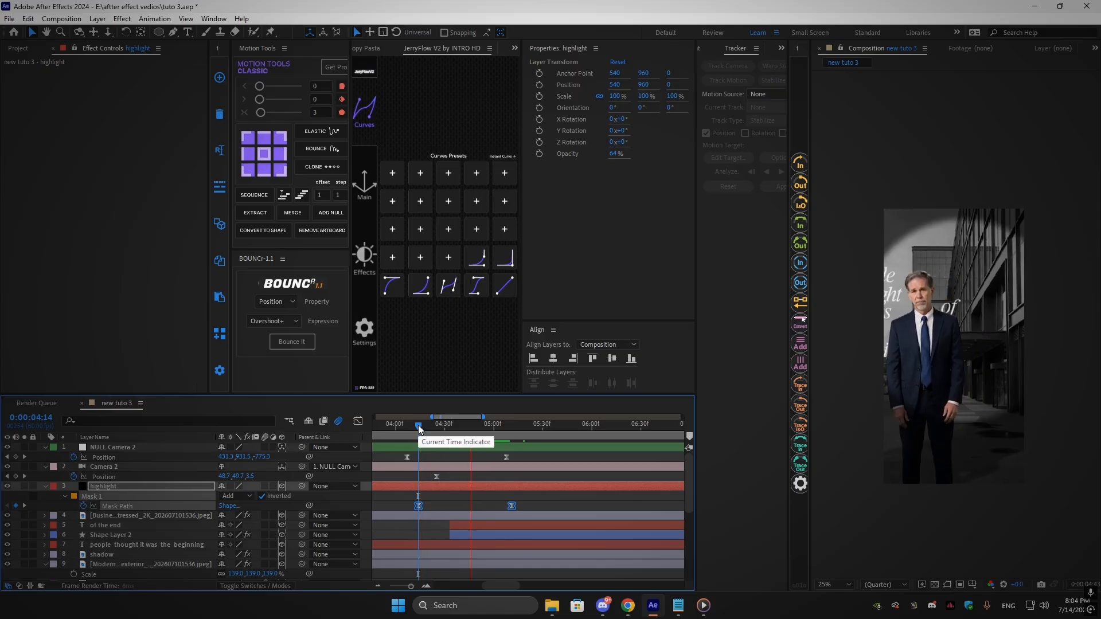
pyautogui.press('space')
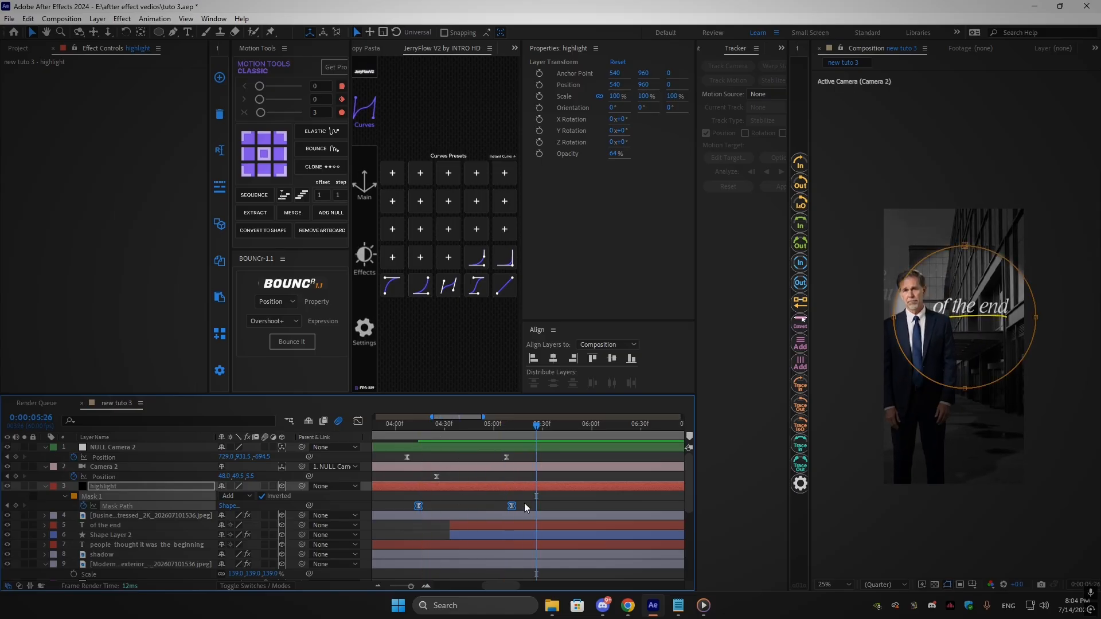
# Fit the composition to its viewer and preview the highlight move over the "of the end" text
pyautogui.click(845, 580)
pyautogui.click(858, 398)
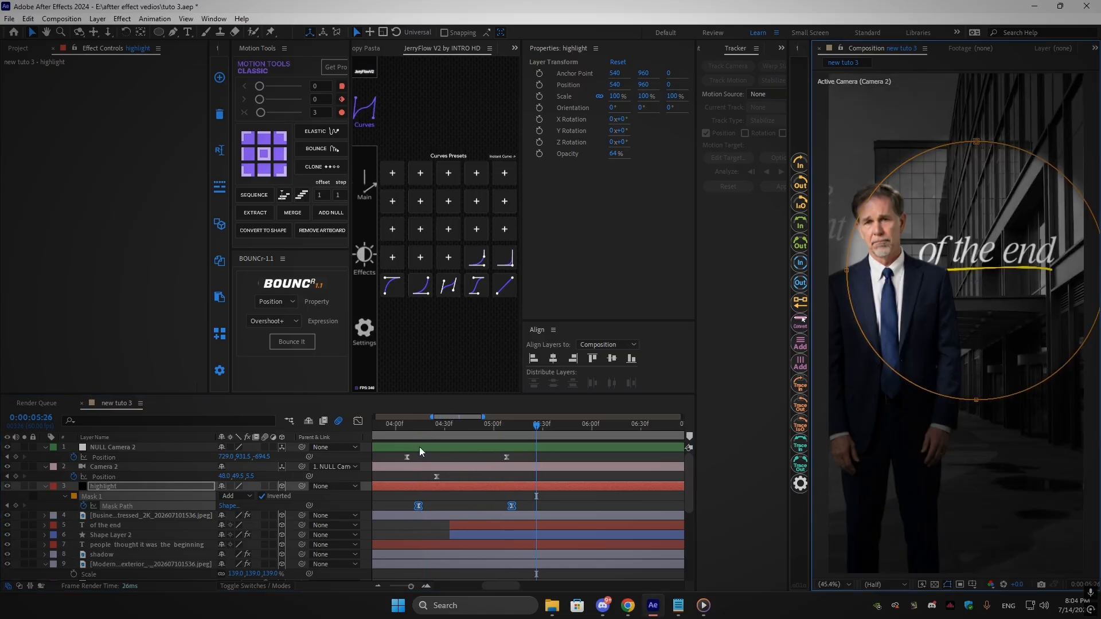
pyautogui.click(414, 427)
pyautogui.press('space')
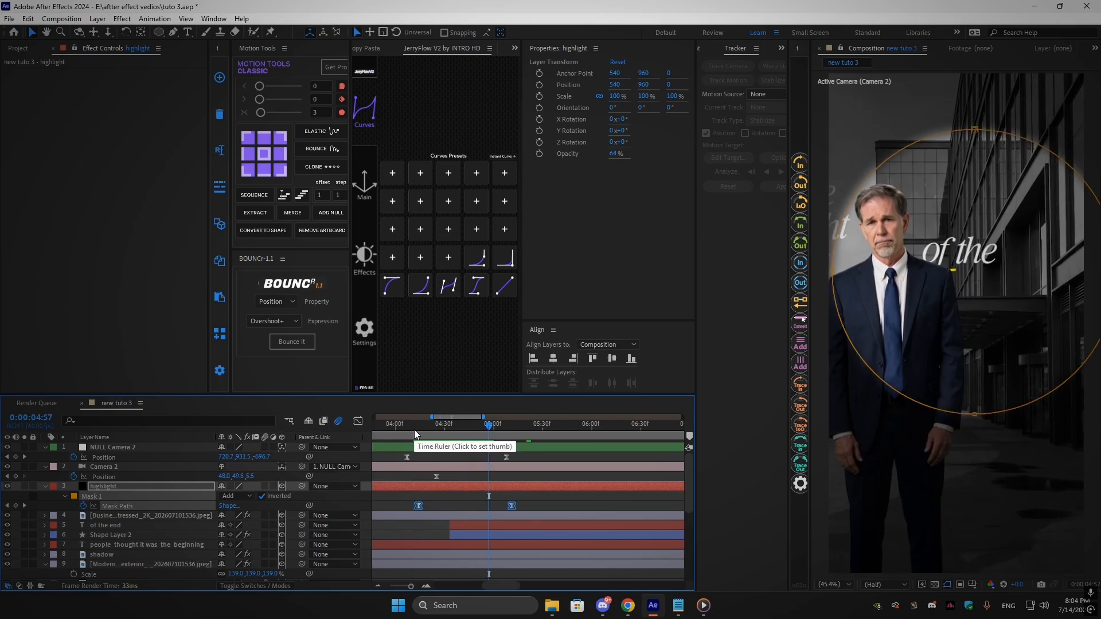
pyautogui.press('space')
# Move the second Mask Path keyframe earlier to about 0:00:04:55 and preview the faster highlight move
pyautogui.moveTo(511, 506); pyautogui.dragTo(484, 506)
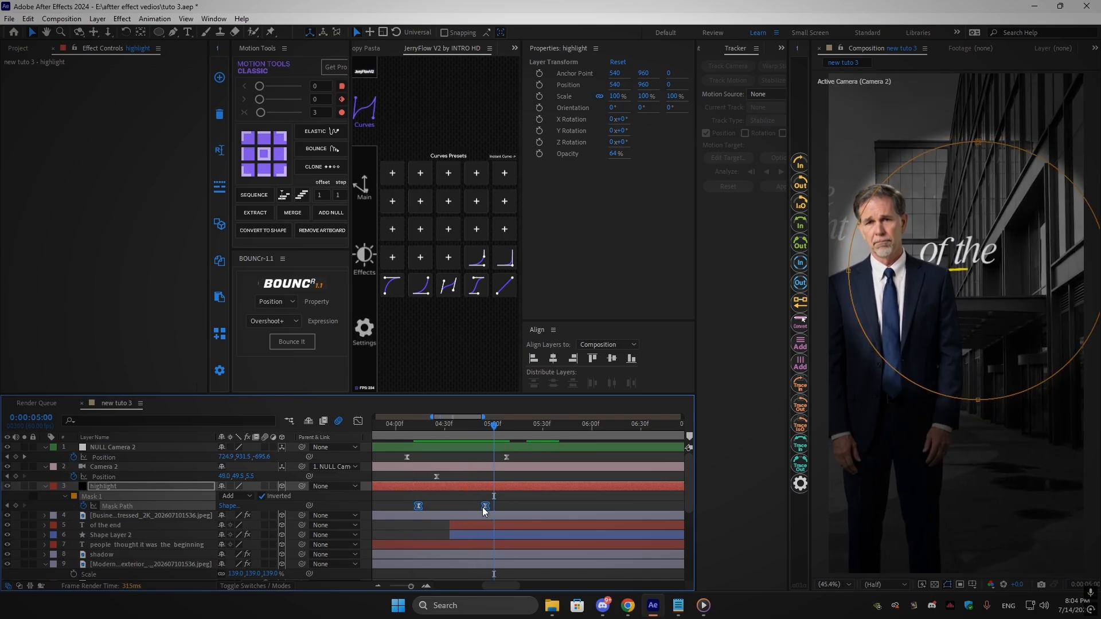
pyautogui.click(412, 427)
pyautogui.press('space')
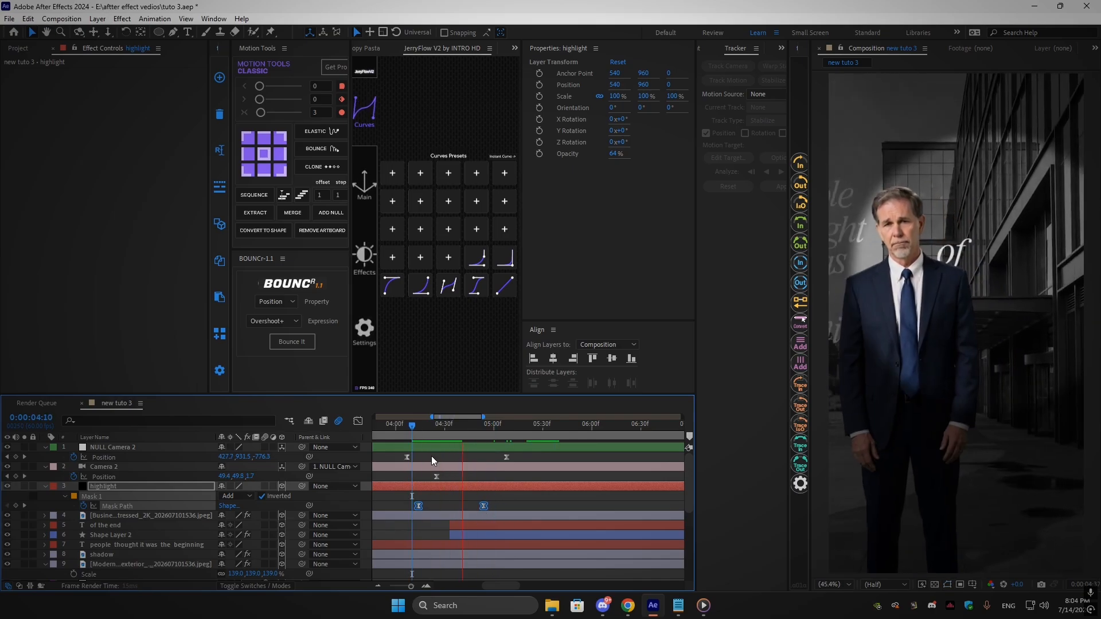
pyautogui.press('space')
# Shift both Mask Path keyframes slightly later so the first sits at about 0:00:04:18, and preview
pyautogui.moveTo(484, 507); pyautogui.dragTo(490, 507)
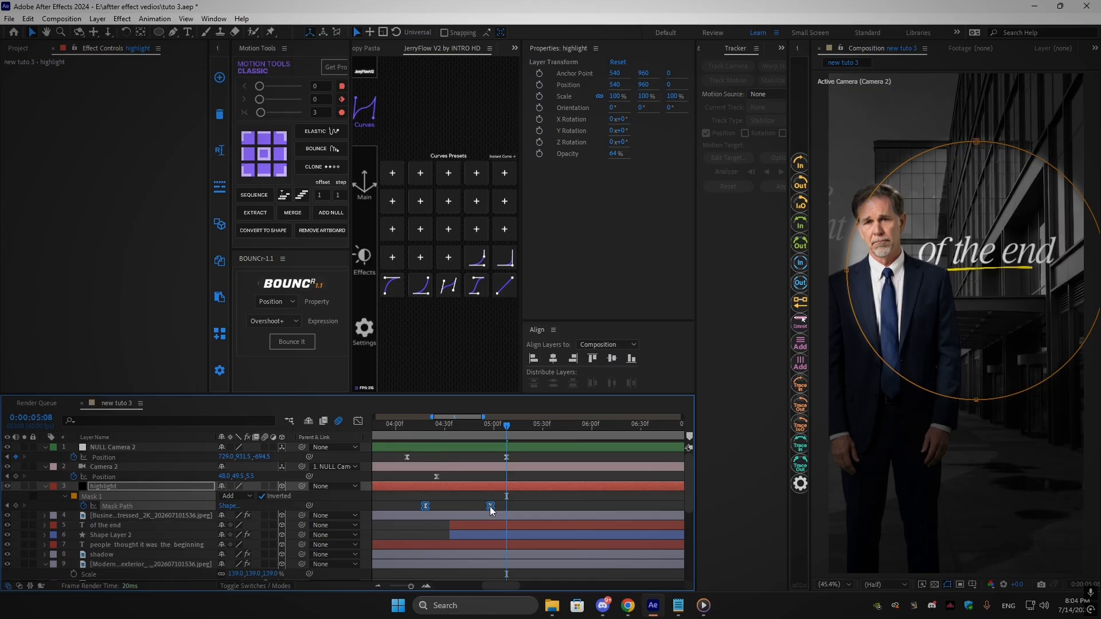
pyautogui.click(417, 435)
pyautogui.press('space')
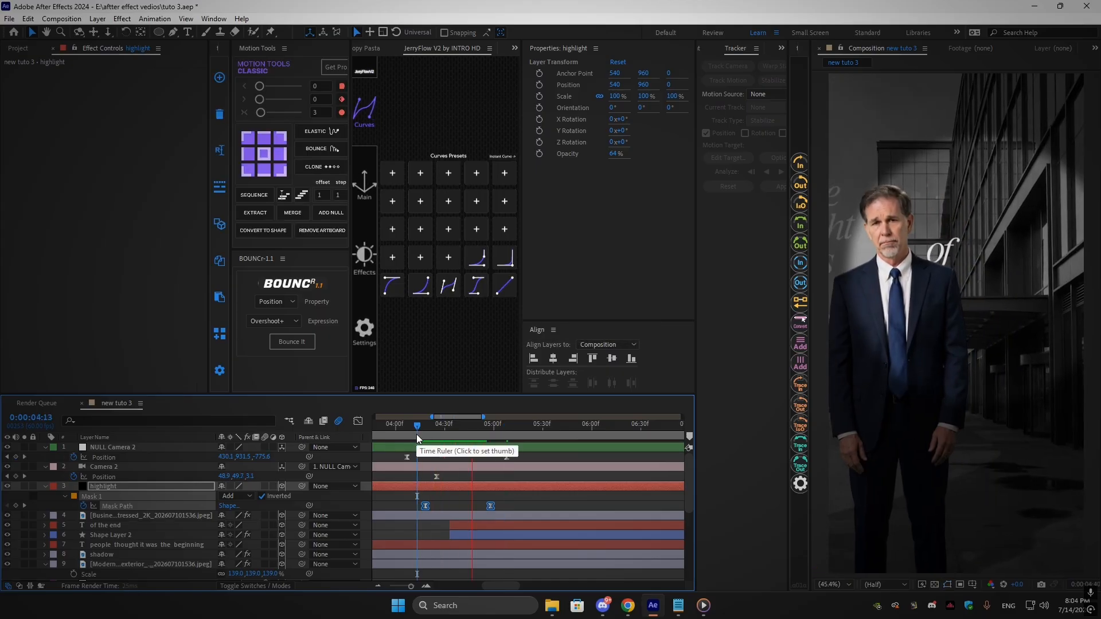
# Select only the second Mask Path keyframe and move it later to about 0:00:05:14
pyautogui.click(497, 507)
pyautogui.click(493, 506)
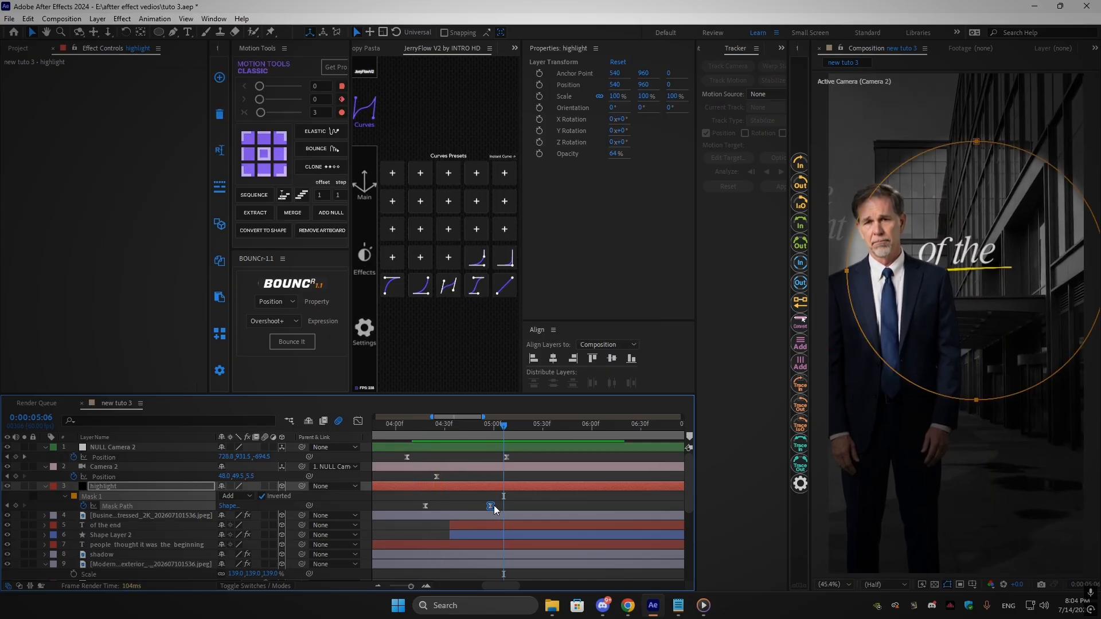
pyautogui.click(508, 508)
pyautogui.moveTo(490, 507); pyautogui.dragTo(516, 505)
# Show the highlight's Mask Feather property and preview the highlight move up to 0:00:05:11
pyautogui.moveTo(427, 435)
pyautogui.mouseDown()
pyautogui.moveTo(527, 451)
pyautogui.moveTo(445, 446)
pyautogui.mouseUp()
pyautogui.press('f')
pyautogui.click(521, 504)
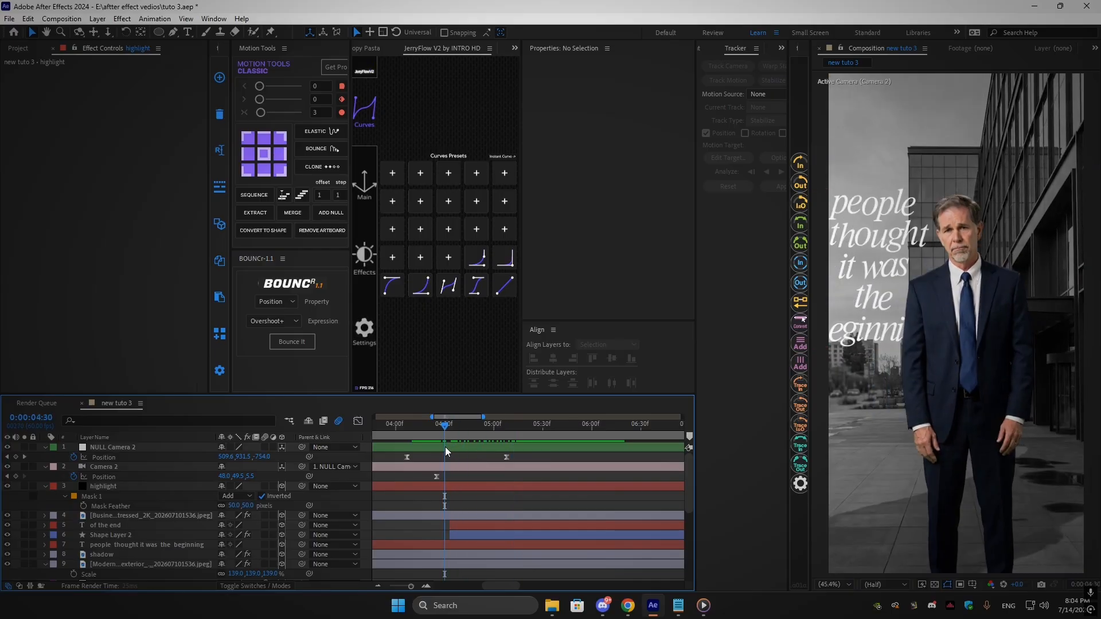
pyautogui.press('space')
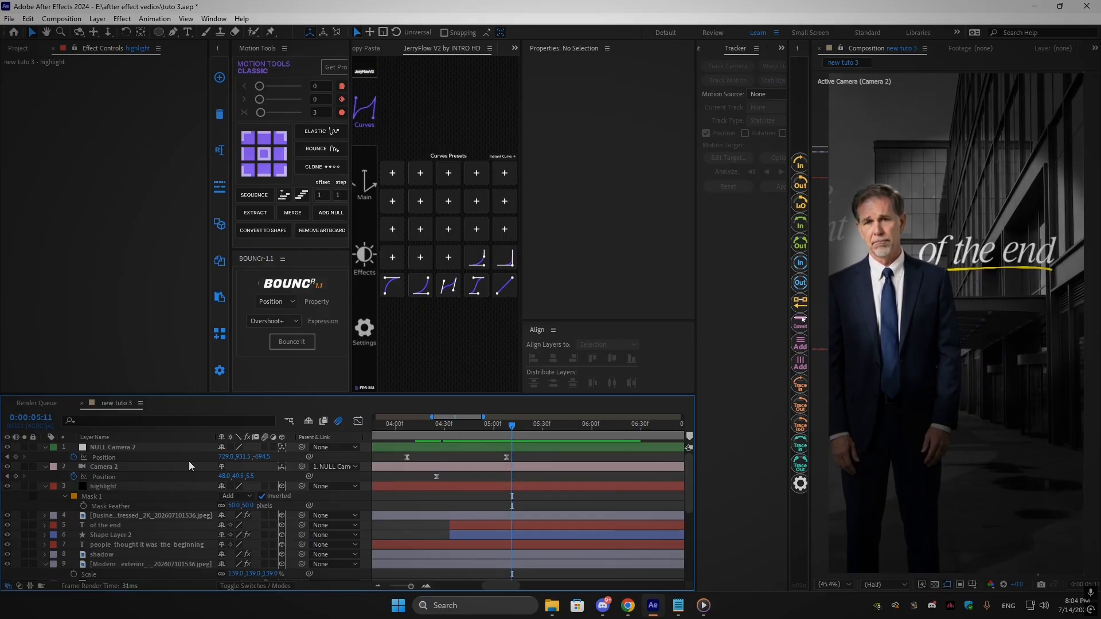
# Collapse the expanded properties of the second scene's camera, highlight and building layers
pyautogui.click(45, 450)
pyautogui.click(45, 458)
pyautogui.click(45, 468)
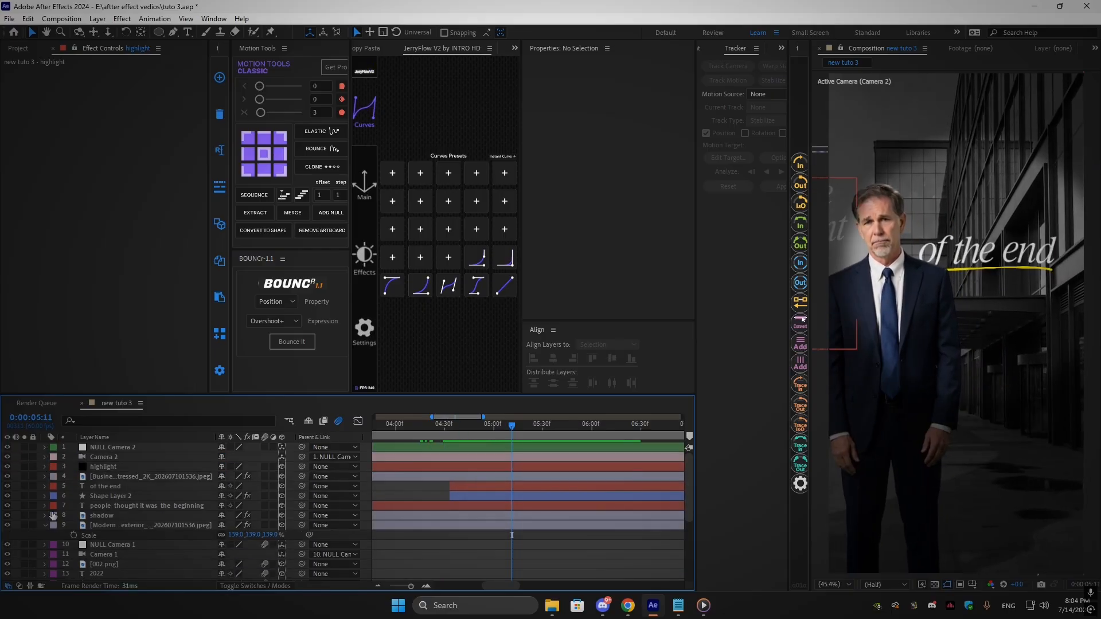
pyautogui.click(44, 524)
# Select the second scene's nine layers, from the building image up to NULL Camera 2, and give them a brown label
pyautogui.press('-')
pyautogui.press('-')
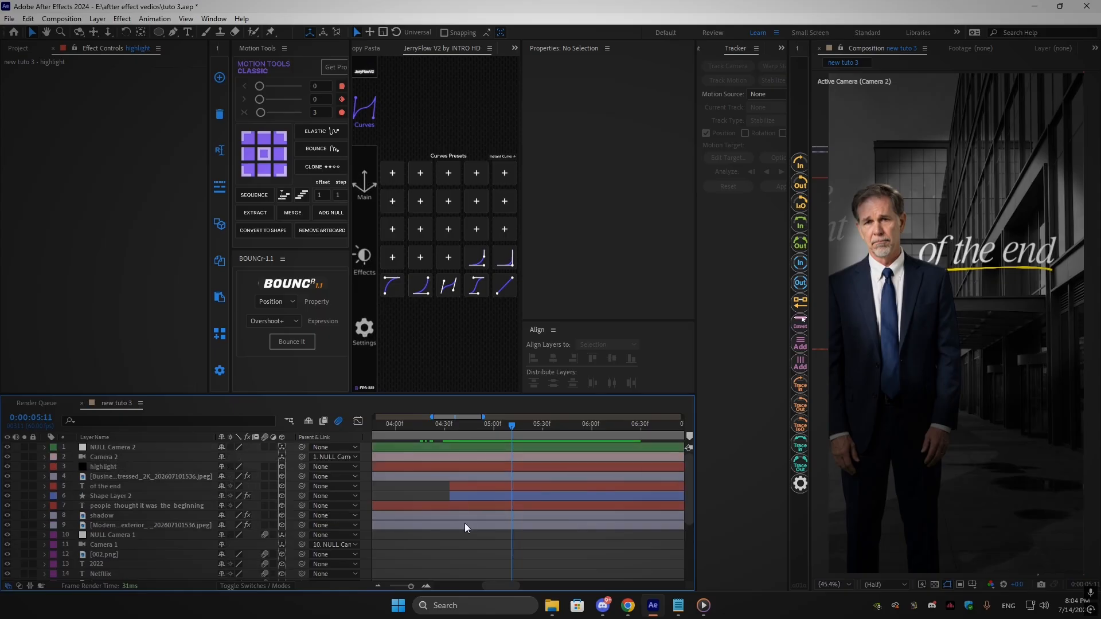
pyautogui.click(465, 524)
pyautogui.keyDown('shift'); pyautogui.click(457, 448); pyautogui.keyUp('shift')
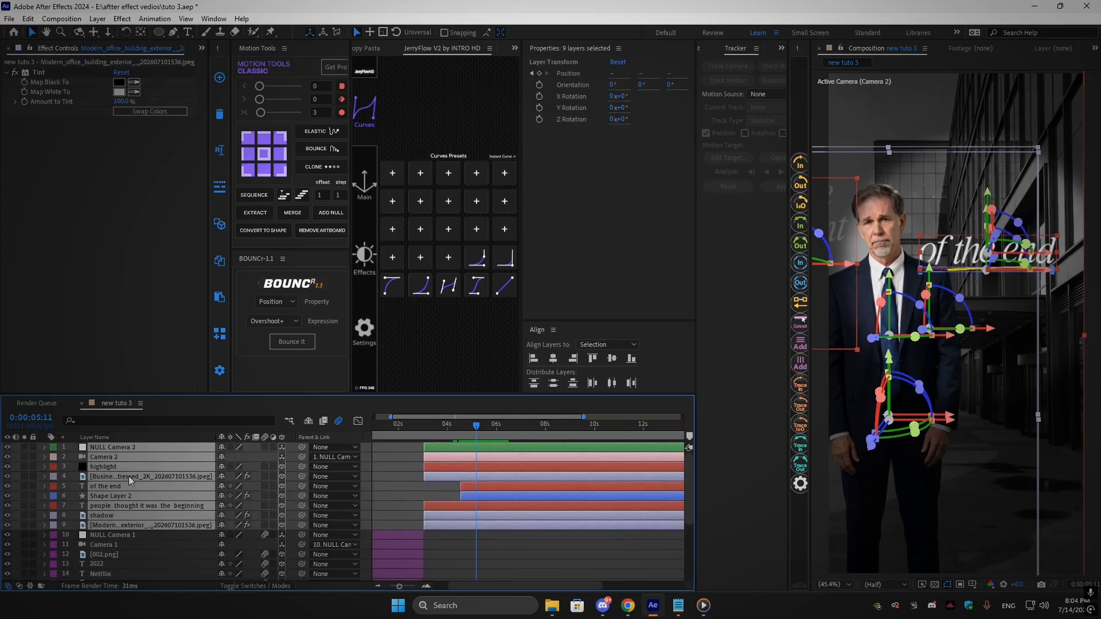
pyautogui.click(56, 468)
pyautogui.click(75, 390)
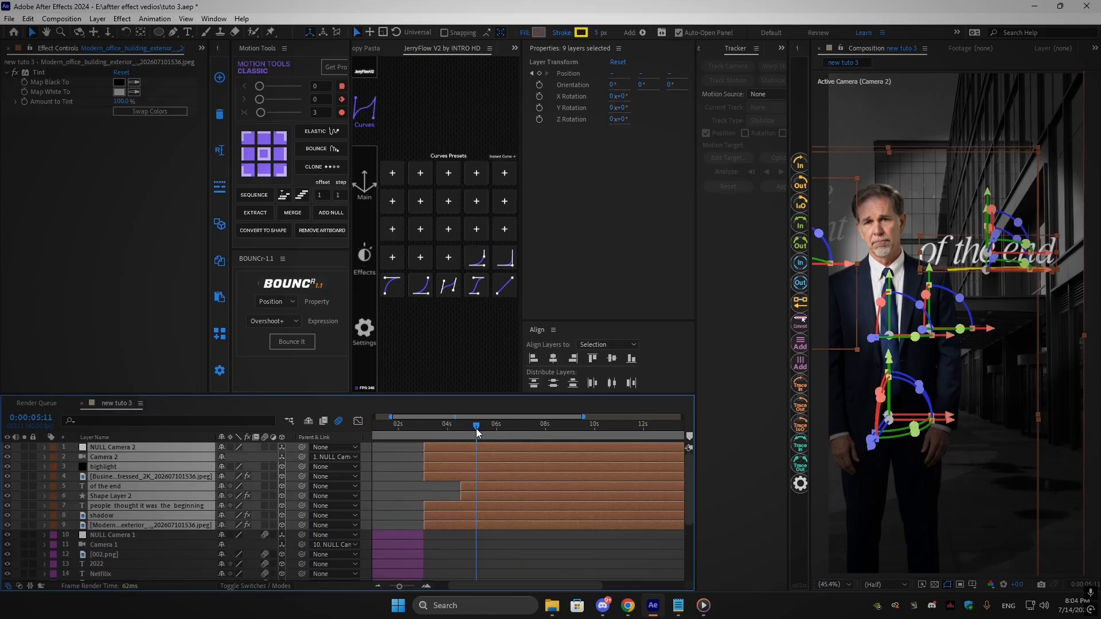
# Trim the nine selected layers to end at 0:00:05:58, enable motion blur on them and deselect them
pyautogui.moveTo(476, 433); pyautogui.dragTo(497, 437)
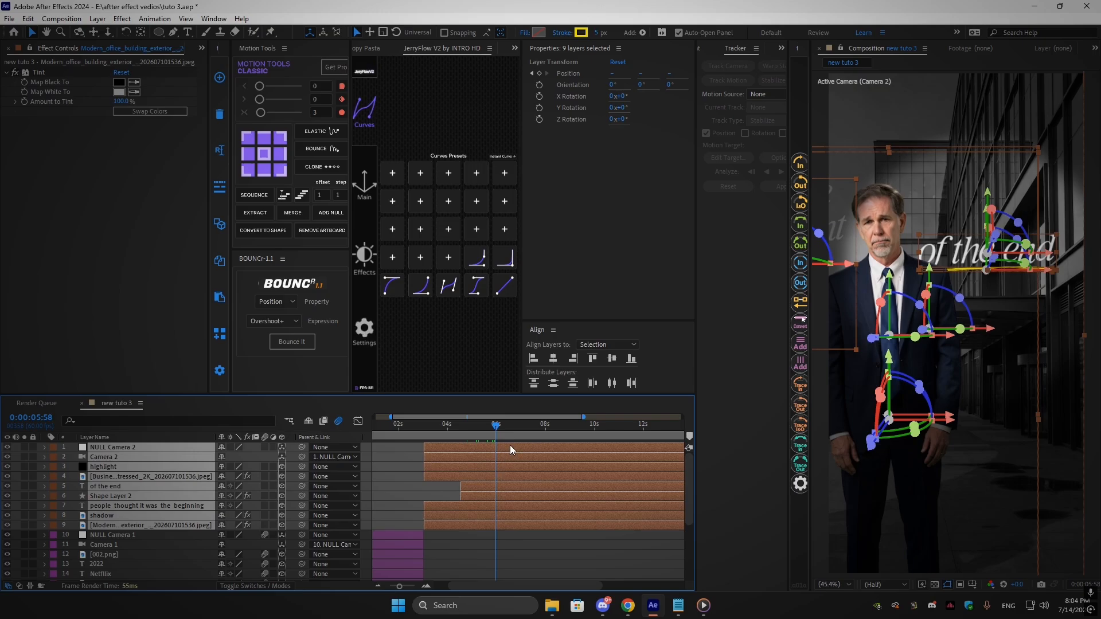
pyautogui.hotkey('alt', ']')
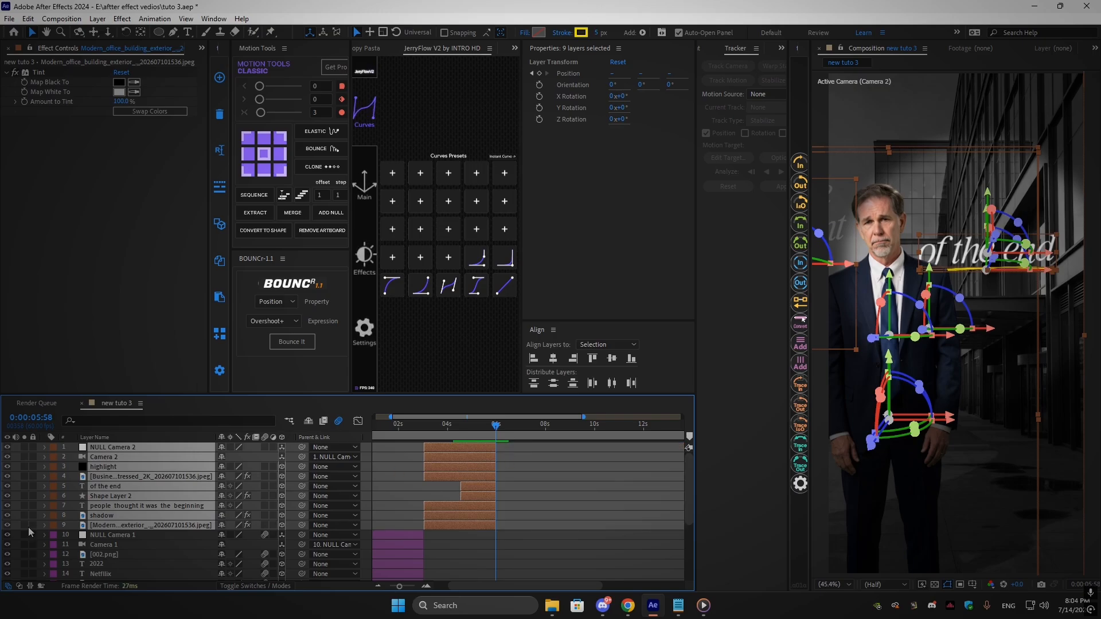
pyautogui.click(570, 505)
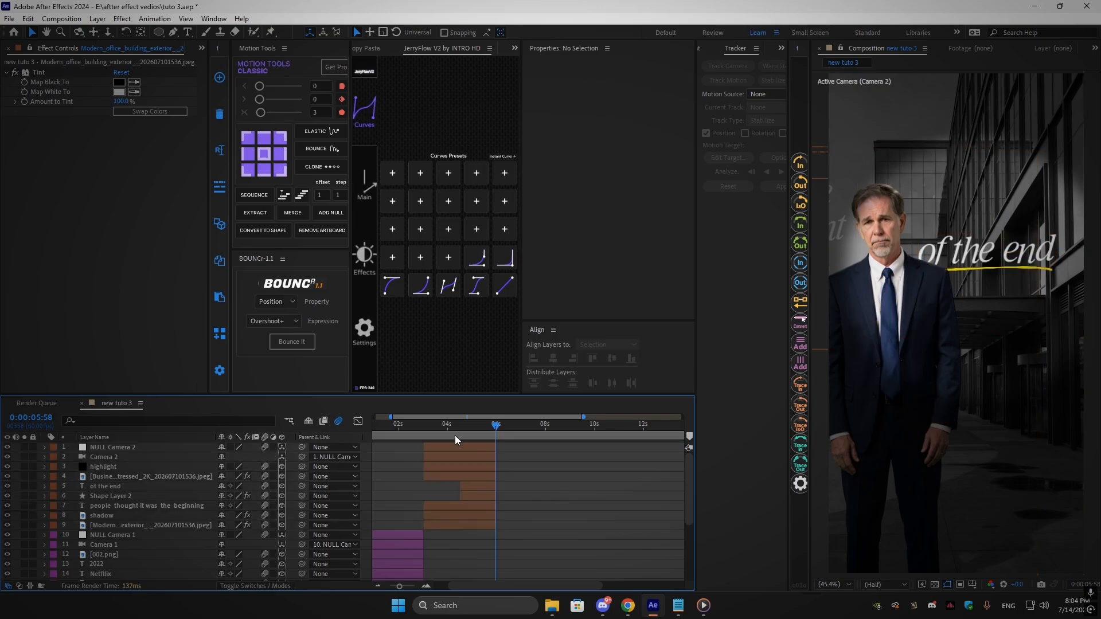
# Scrub the second scene around 0:00:04:09 to check the motion blur and save the project
pyautogui.click(444, 434)
pyautogui.moveTo(444, 434)
pyautogui.mouseDown()
pyautogui.moveTo(478, 438)
pyautogui.moveTo(453, 438)
pyautogui.mouseUp()
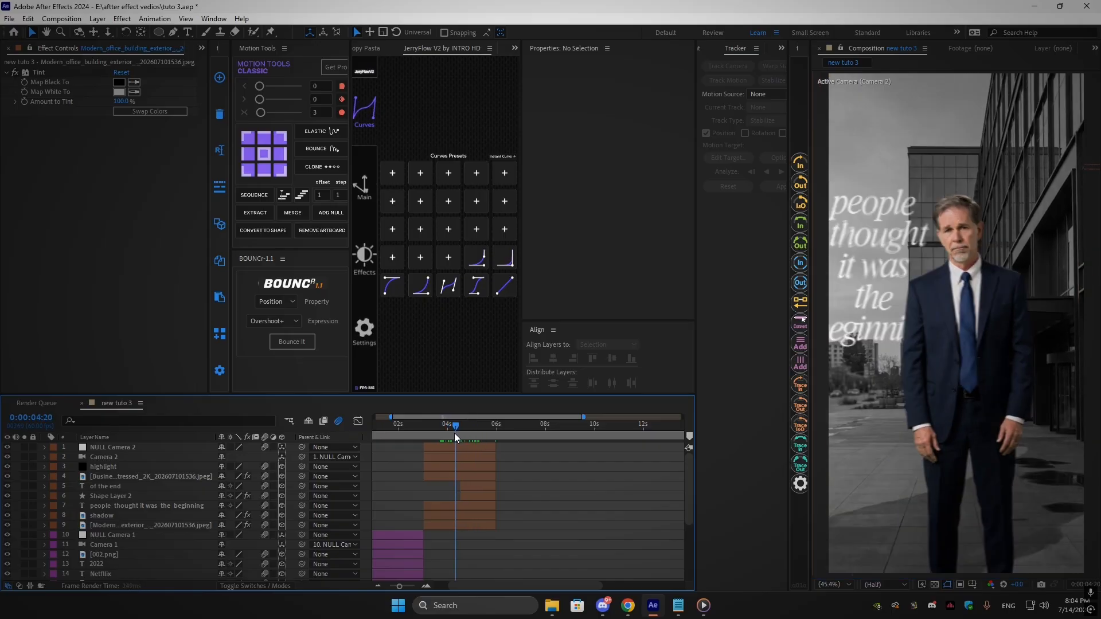
pyautogui.hotkey('ctrl', 's')
# Add the expression wiggle(2,8) to the businessman image's Position and return to 0:00:03:02 to check it
pyautogui.click(122, 477)
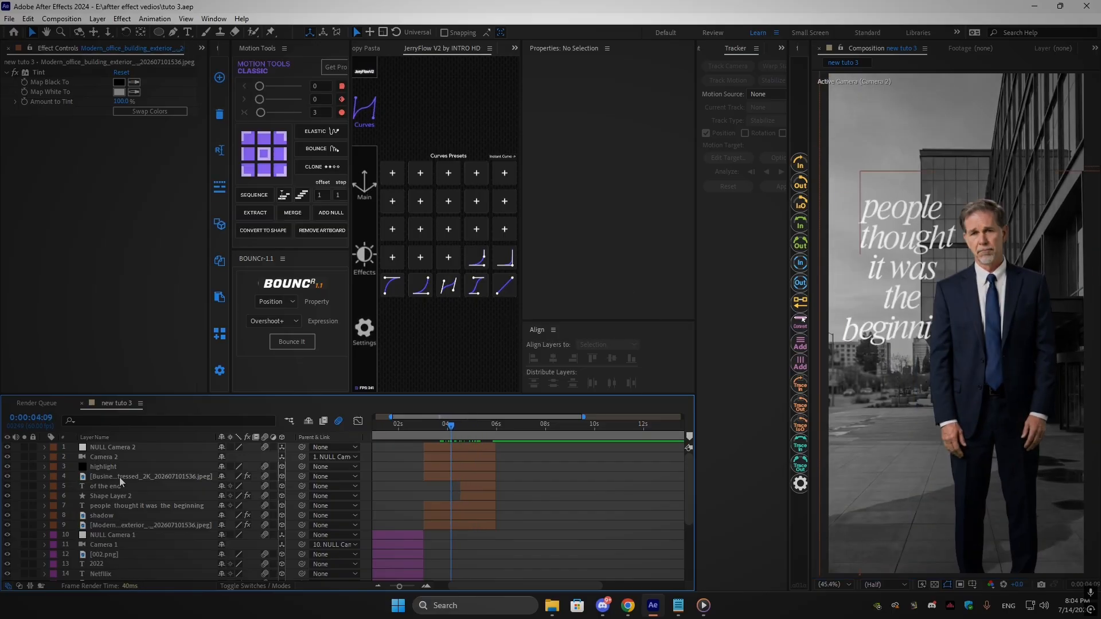
pyautogui.click(8, 477)
pyautogui.click(8, 476)
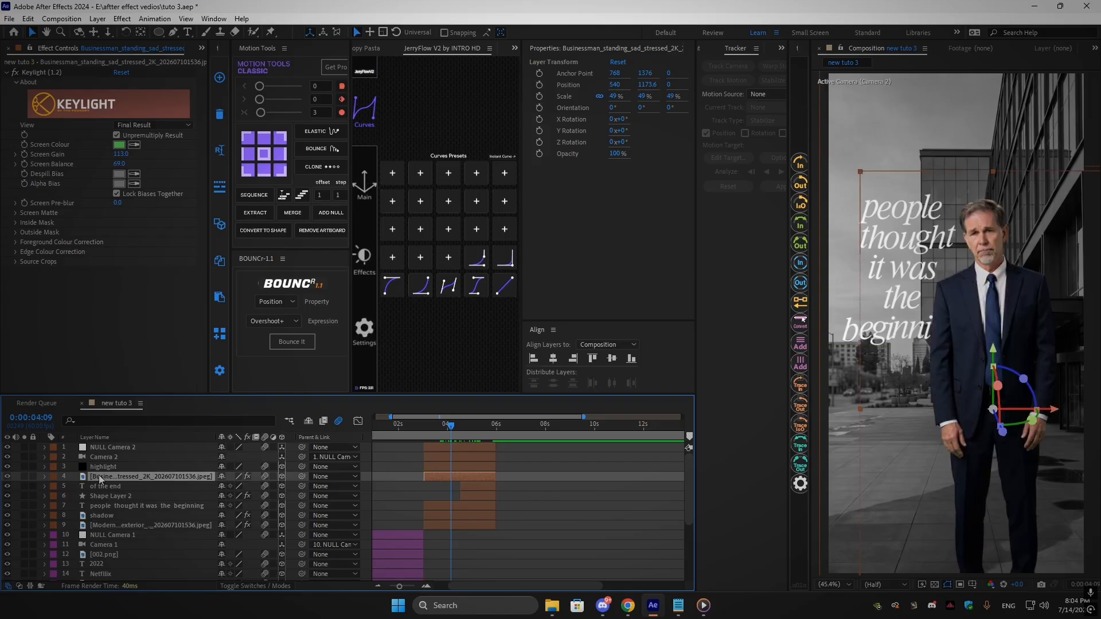
pyautogui.press('p')
pyautogui.keyDown('alt'); pyautogui.click(74, 487); pyautogui.keyUp('alt')
pyautogui.write('w')
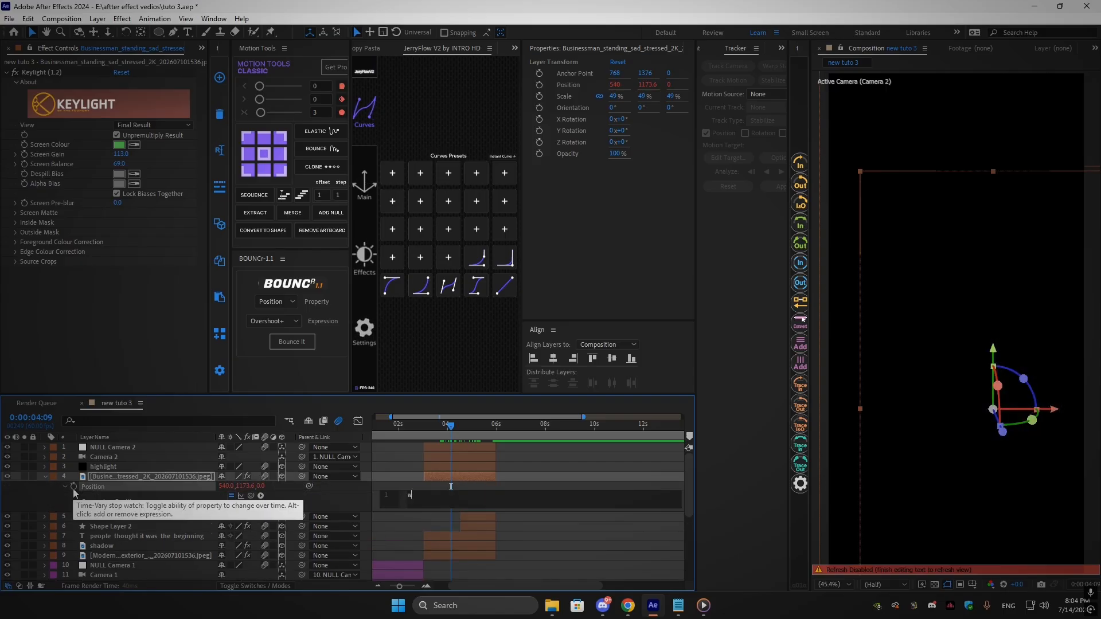
pyautogui.write('iggle(')
pyautogui.press('Return')
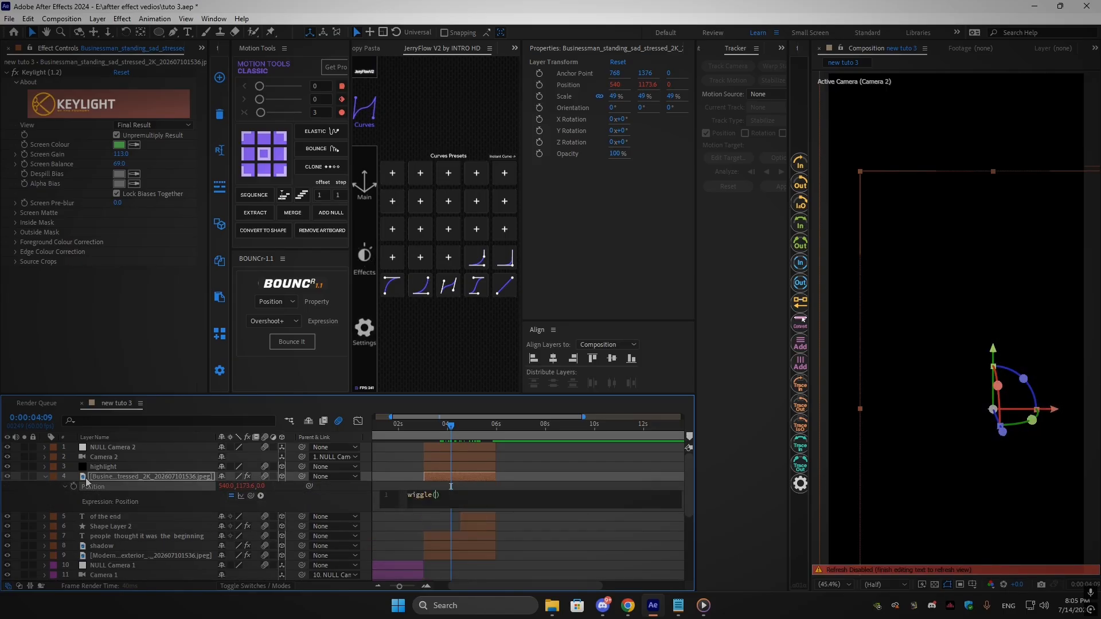
pyautogui.click(523, 478)
pyautogui.moveTo(437, 434); pyautogui.dragTo(424, 432)
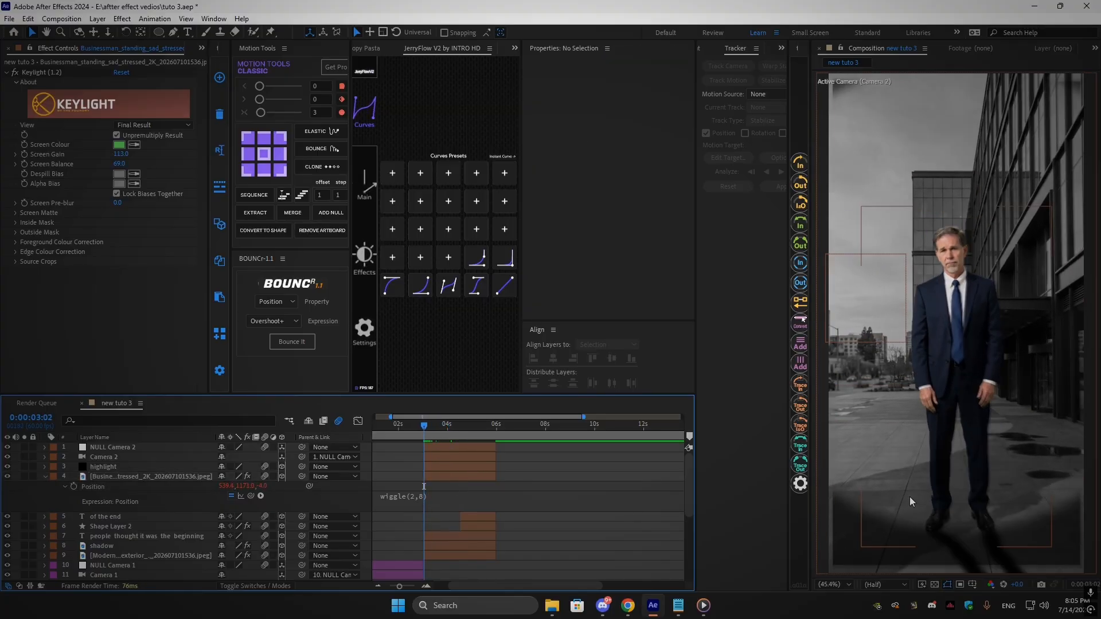
# Show the highlight layer's Opacity property
pyautogui.click(123, 467)
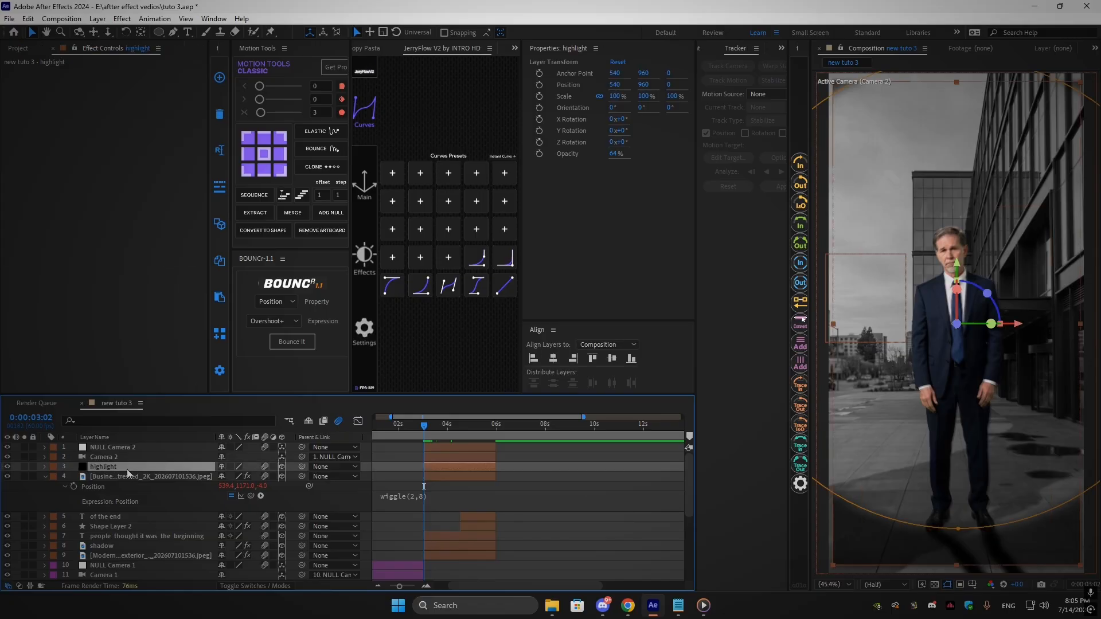
pyautogui.press('t')
pyautogui.click(46, 487)
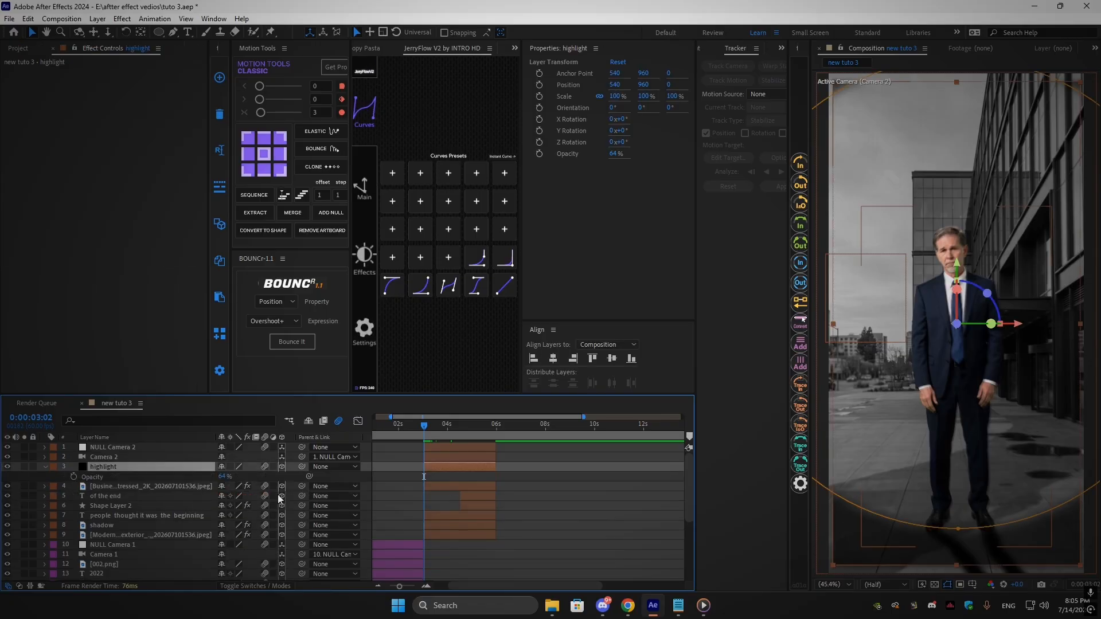
pyautogui.click(449, 476)
# Reveal the highlight layer's mask keyframes and add an Opacity keyframe at 0:00:04:18, where the mask animation starts
pyautogui.press('u')
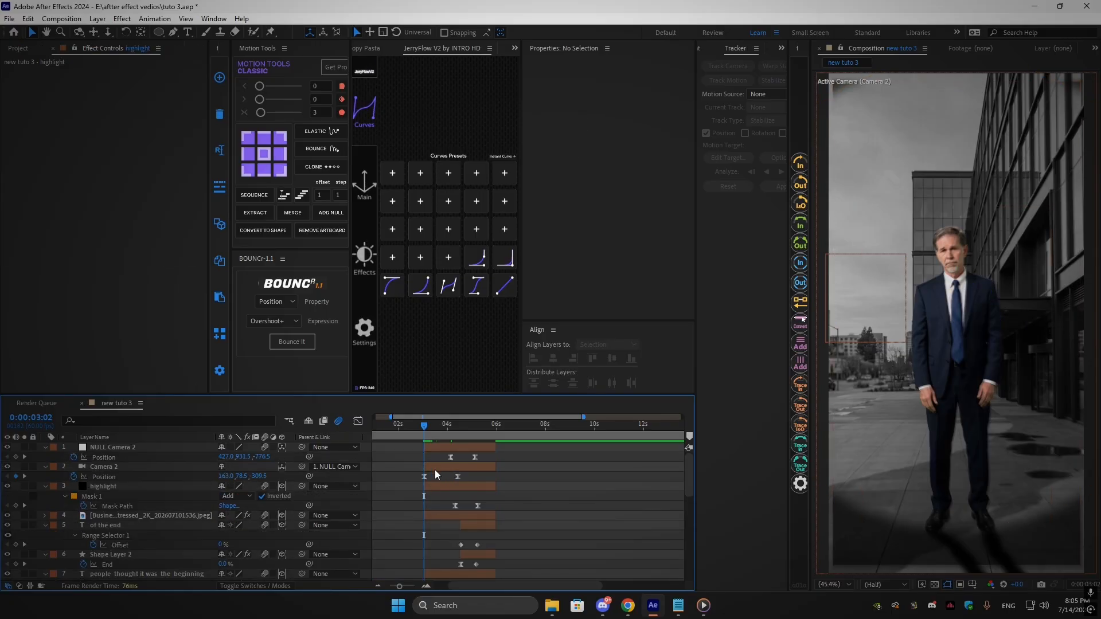
pyautogui.press('u')
pyautogui.click(135, 468)
pyautogui.press('u')
pyautogui.press('=')
pyautogui.press('=')
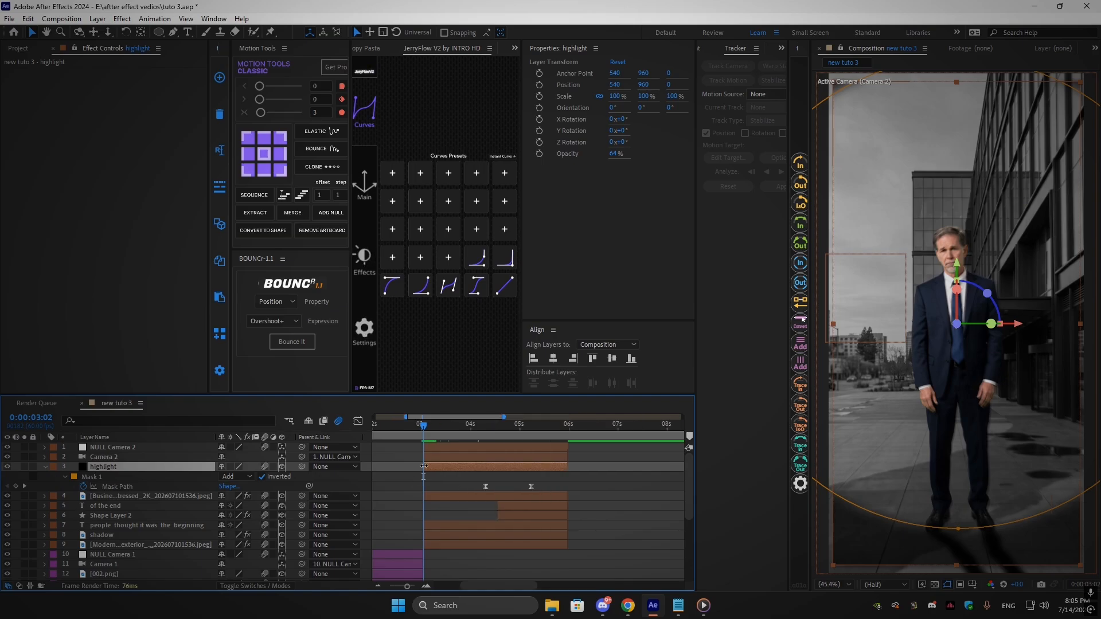
pyautogui.moveTo(526, 427); pyautogui.dragTo(550, 436)
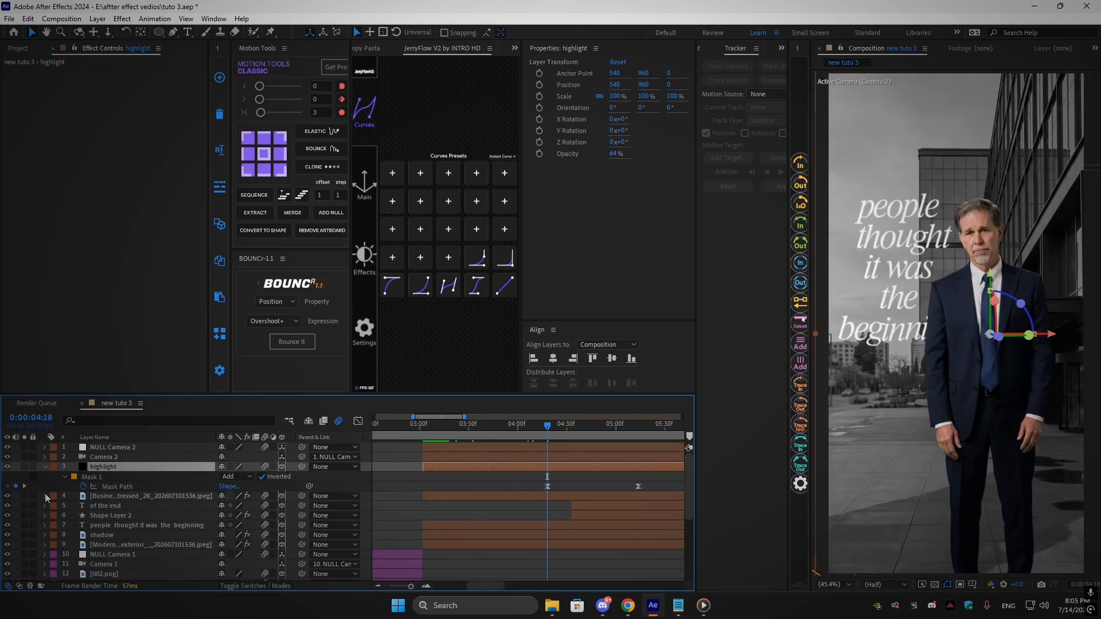
pyautogui.hotkey('alt', 'shift', 't')
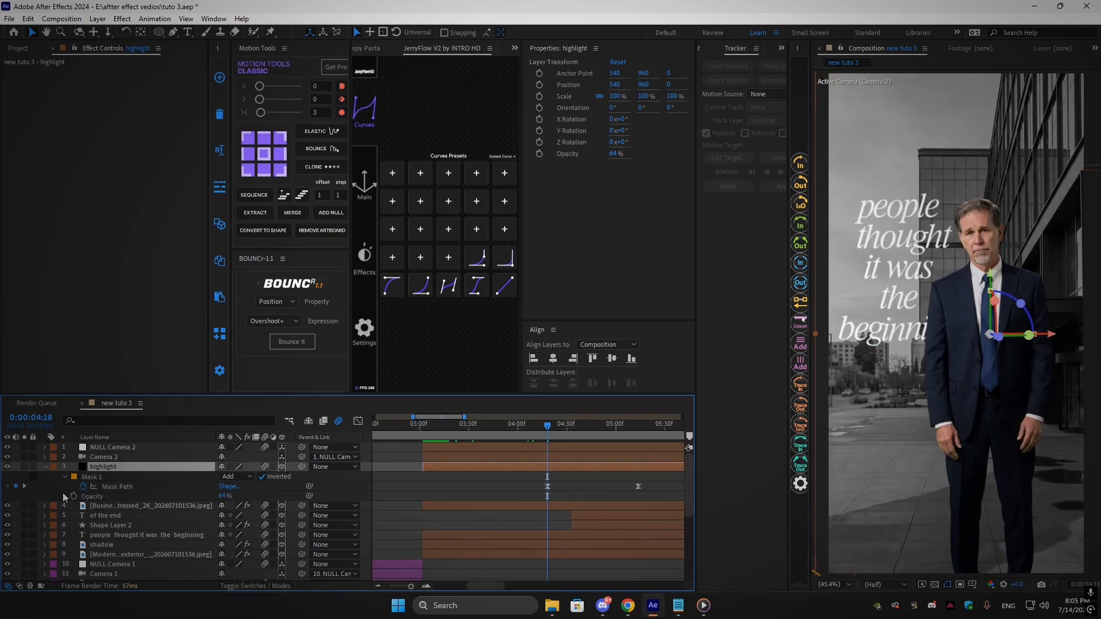
# Set the highlight layer's Opacity to 0% at 0:00:04:17, one frame before the mask animation, and deselect the layer
pyautogui.moveTo(548, 435); pyautogui.dragTo(546, 434)
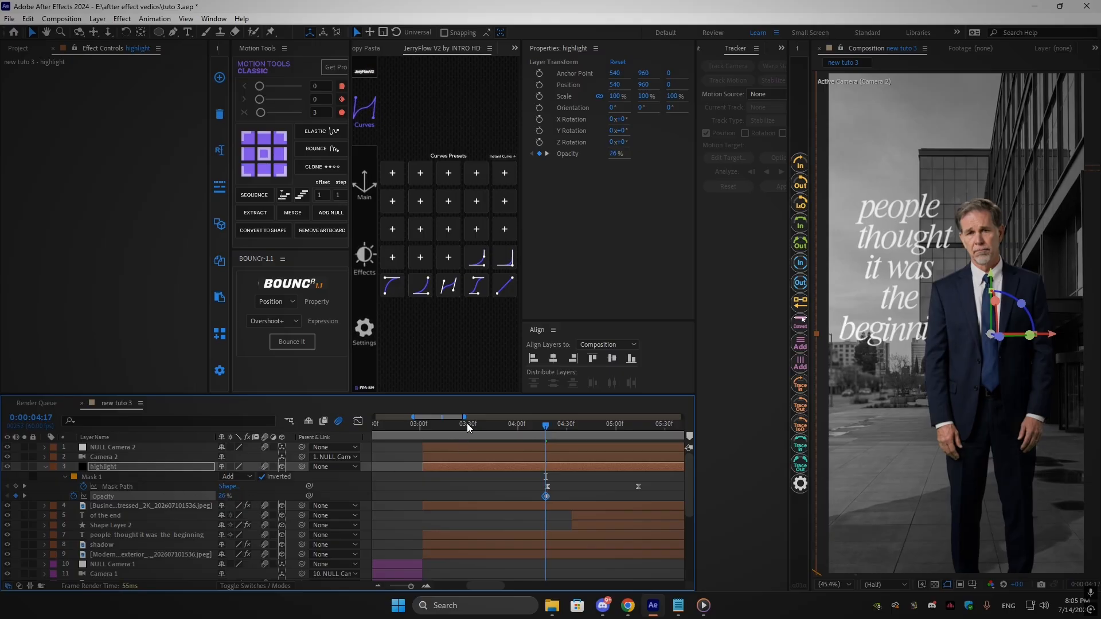
pyautogui.moveTo(426, 432)
pyautogui.mouseDown()
pyautogui.moveTo(414, 435)
pyautogui.moveTo(425, 434)
pyautogui.mouseUp()
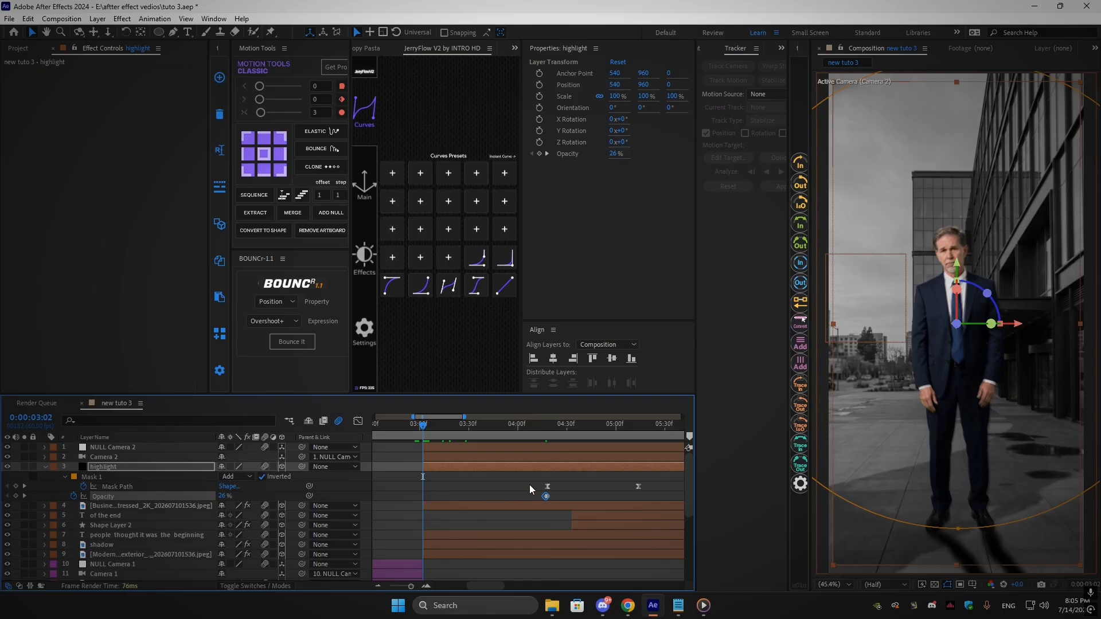
pyautogui.scroll(5, 540, 485)
pyautogui.click(479, 433)
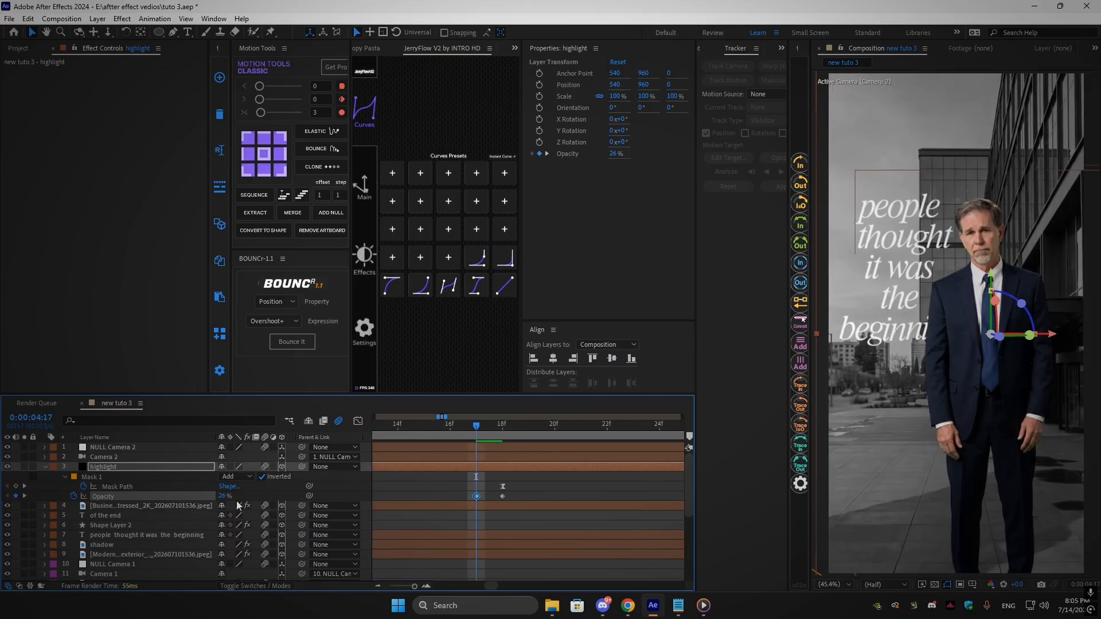
pyautogui.click(483, 525)
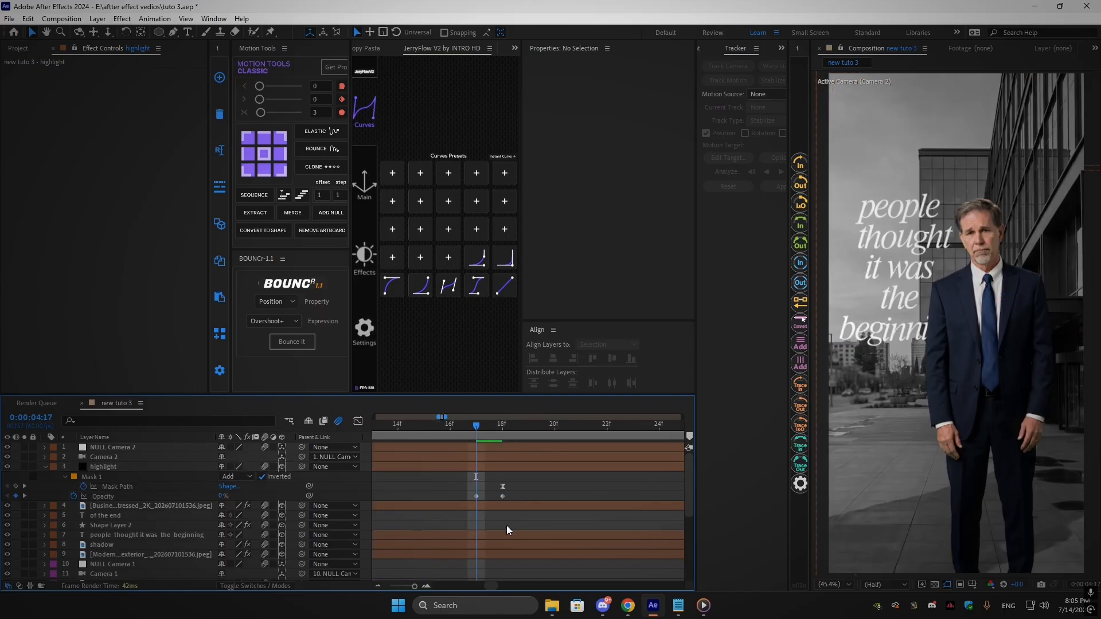
# Preview the second scene from 0:00:03:02 to check the highlight's appearance
pyautogui.scroll(-5, 507, 525)
pyautogui.moveTo(397, 434)
pyautogui.mouseDown()
pyautogui.moveTo(572, 444)
pyautogui.moveTo(392, 453)
pyautogui.mouseUp()
pyautogui.press('space')
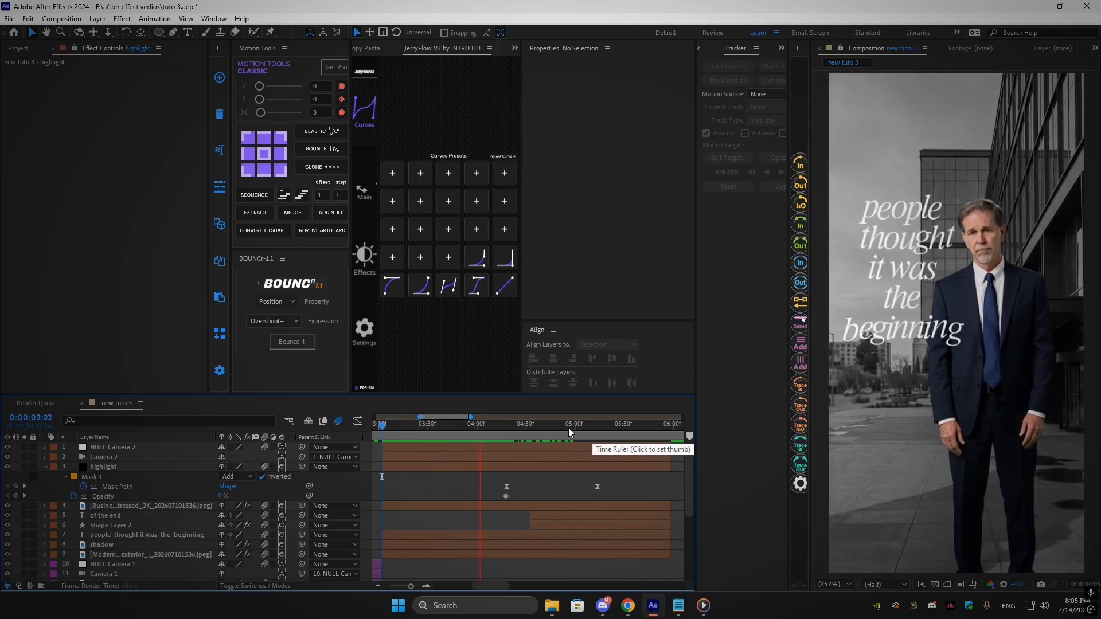
pyautogui.press('space')
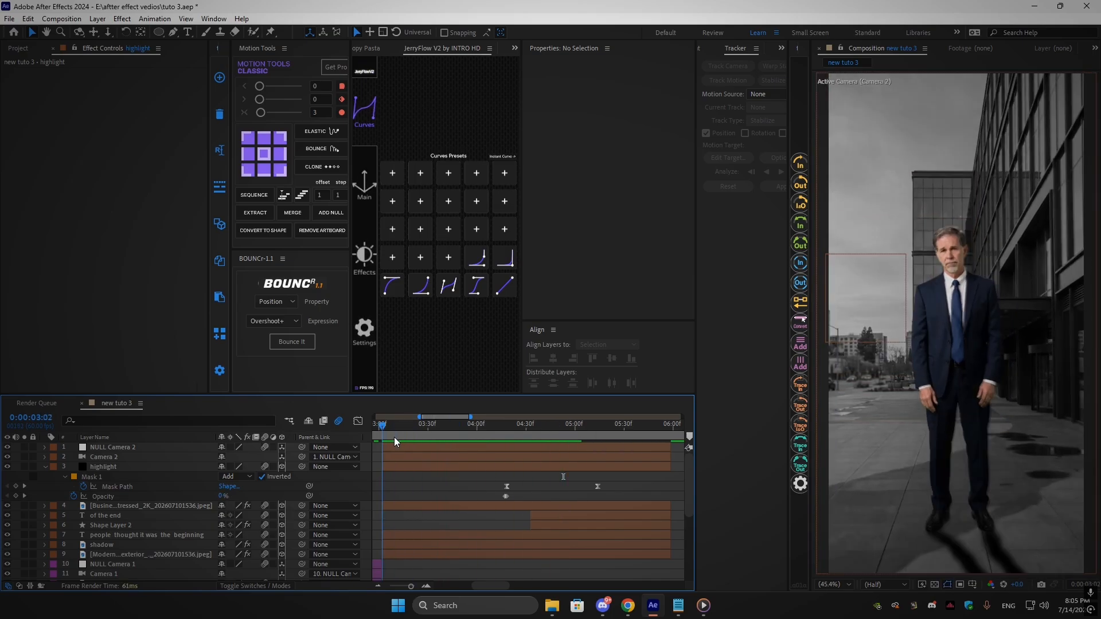
# Adjust the businessman image's Z Position slightly at 0:00:04:08 and return to 0:00:03:02
pyautogui.moveTo(394, 437); pyautogui.dragTo(491, 450)
pyautogui.click(119, 507)
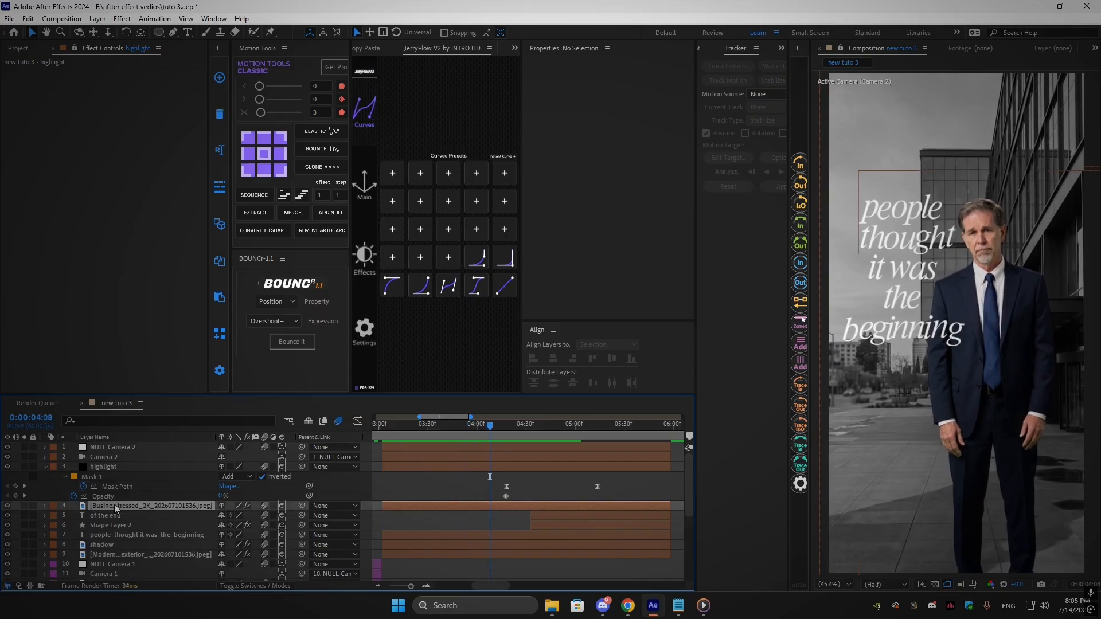
pyautogui.press('p')
pyautogui.moveTo(268, 518)
pyautogui.mouseDown()
pyautogui.moveTo(248, 518)
pyautogui.moveTo(280, 520)
pyautogui.mouseUp()
pyautogui.moveTo(404, 430); pyautogui.dragTo(370, 460)
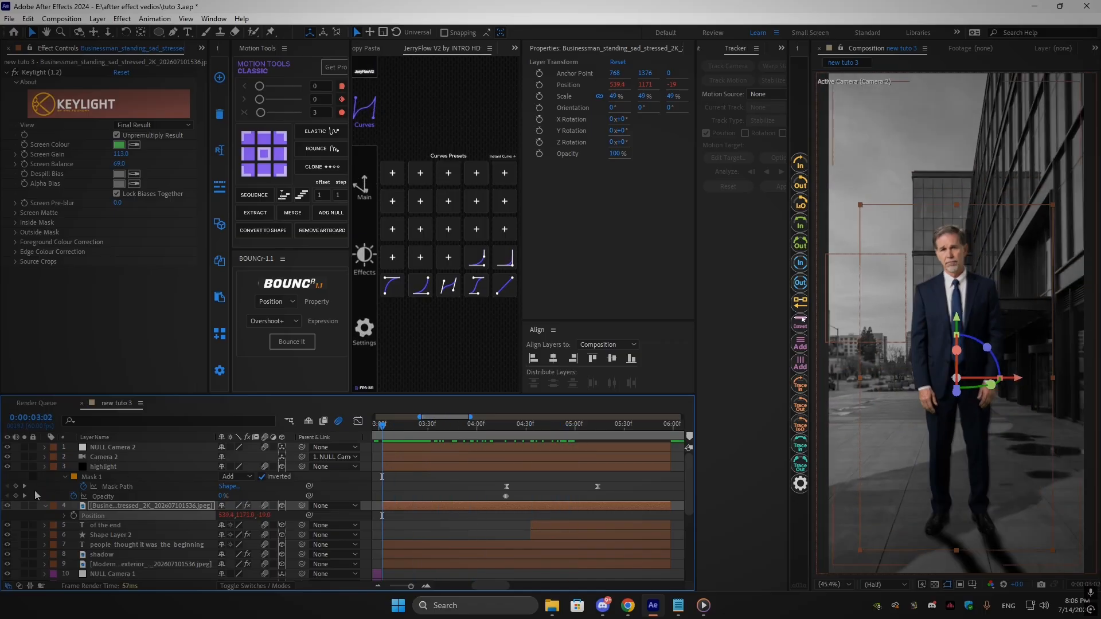
# Collapse the layer properties, duplicate the office building background layer and go to 0:00:04:37 with the Pen tool
pyautogui.click(45, 477)
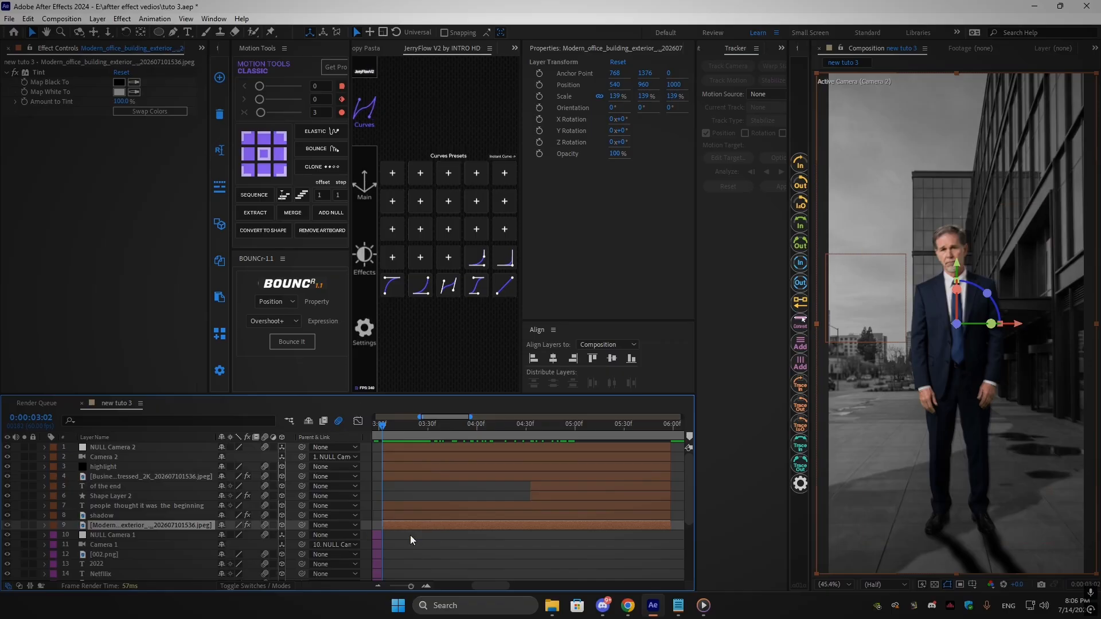
pyautogui.hotkey('ctrl', 'd')
pyautogui.press('g')
pyautogui.press('/')
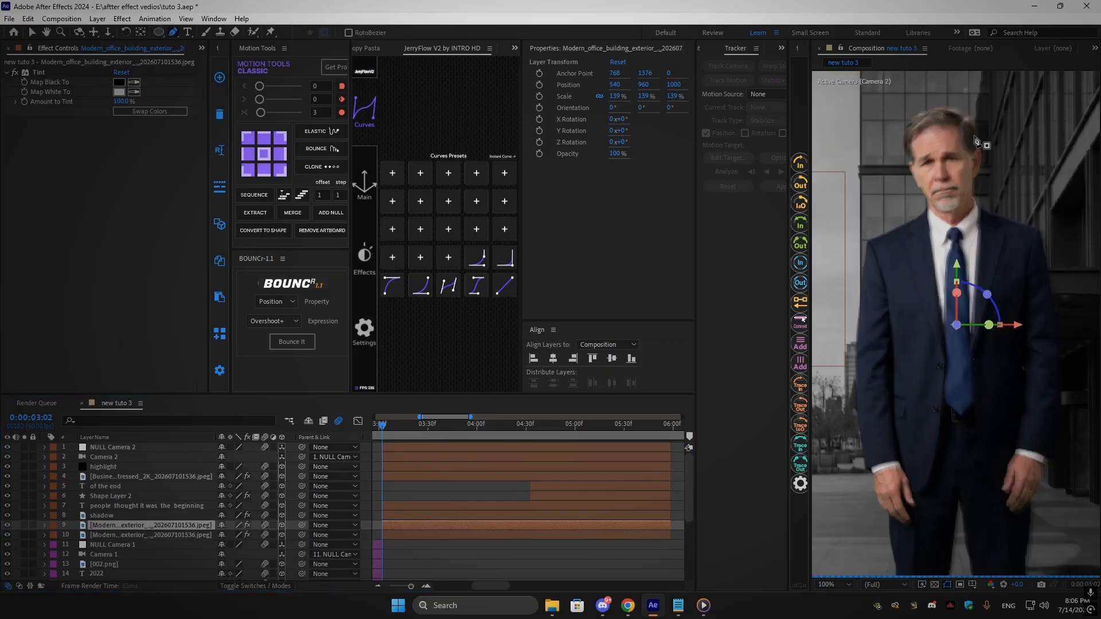
pyautogui.click(537, 441)
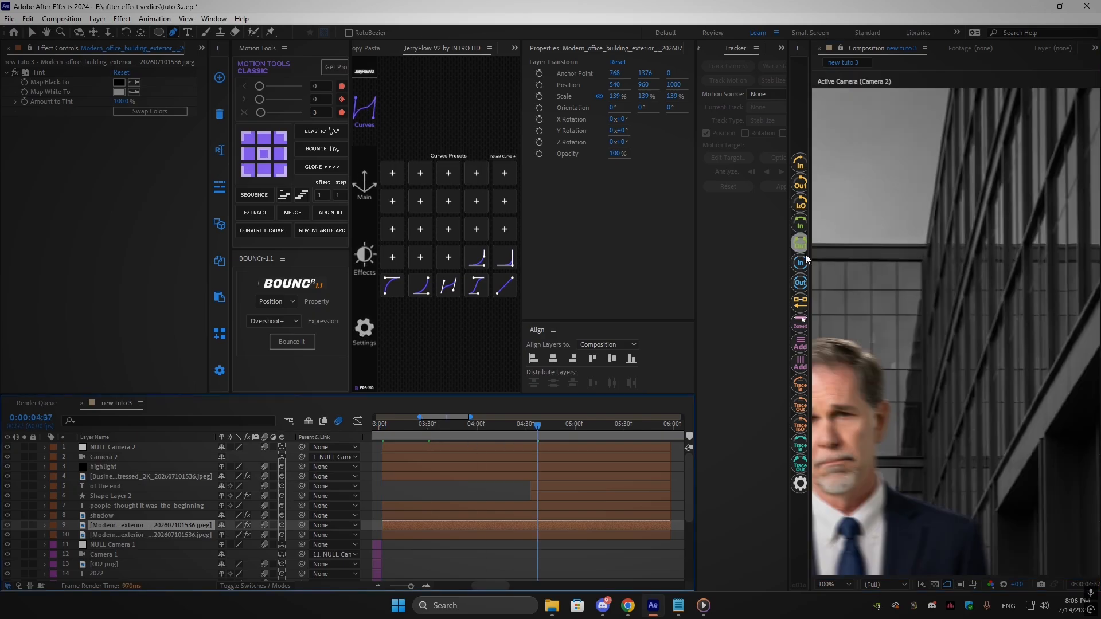
# Draw a closed mask around the rear building behind the businessman on the upper background copy
pyautogui.click(926, 235)
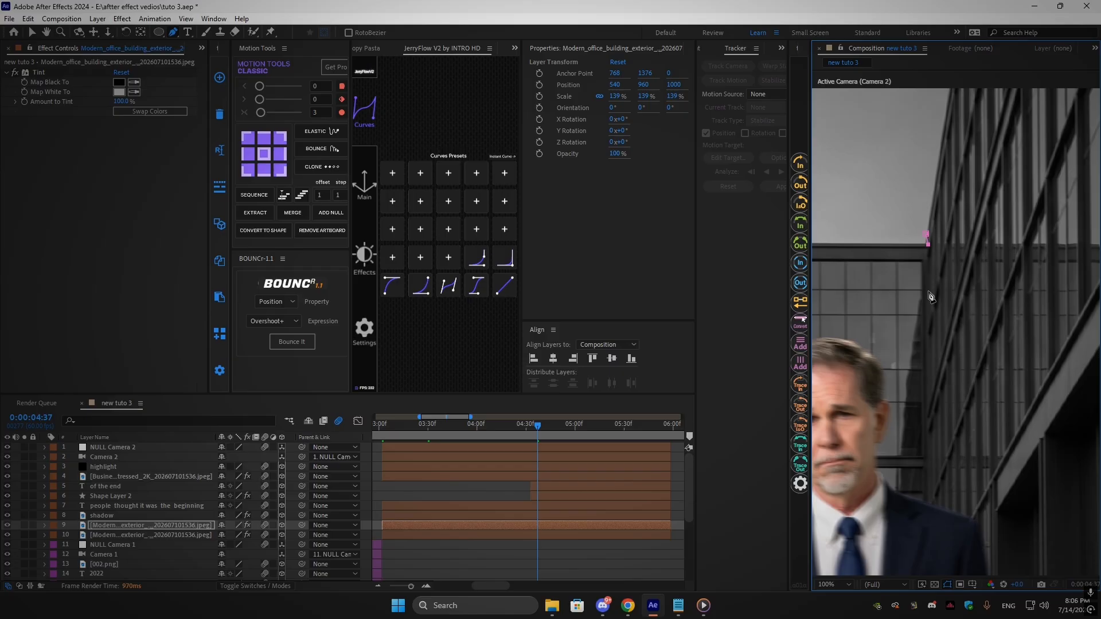
pyautogui.click(927, 421)
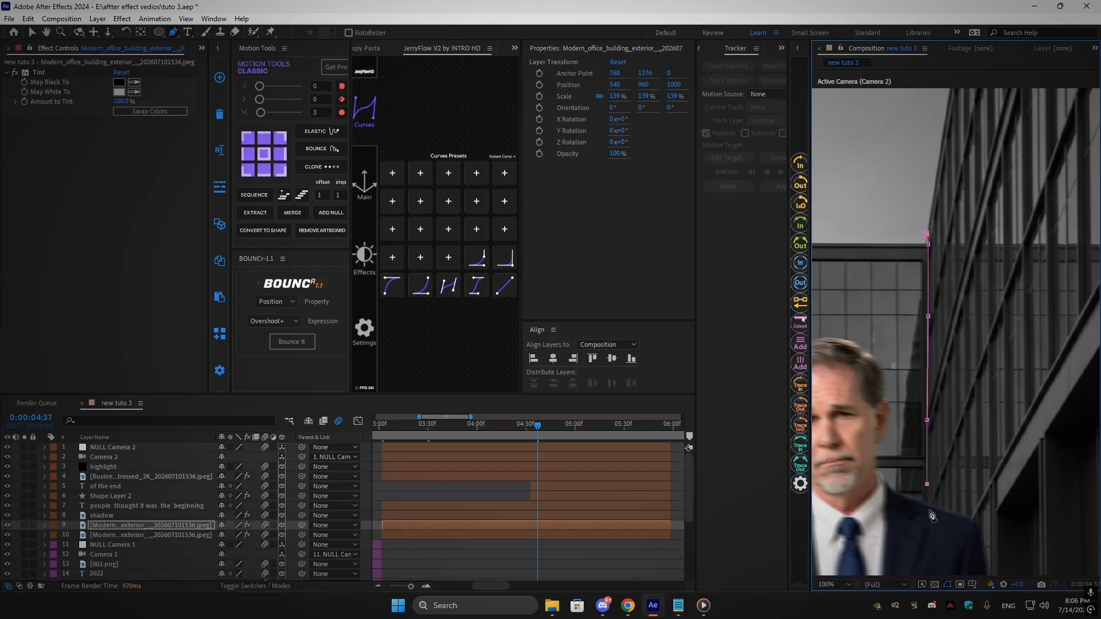
pyautogui.moveTo(934, 574); pyautogui.dragTo(986, 143)
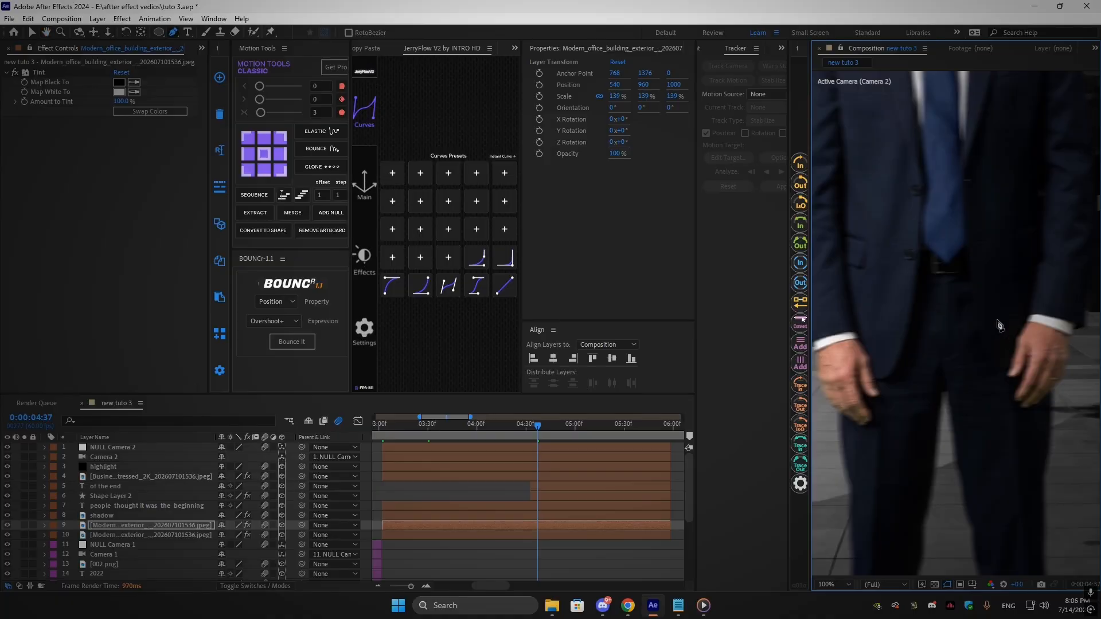
pyautogui.click(998, 327)
pyautogui.moveTo(925, 331); pyautogui.dragTo(1097, 415)
pyautogui.moveTo(1060, 351); pyautogui.dragTo(890, 403)
pyautogui.moveTo(975, 283); pyautogui.dragTo(947, 485)
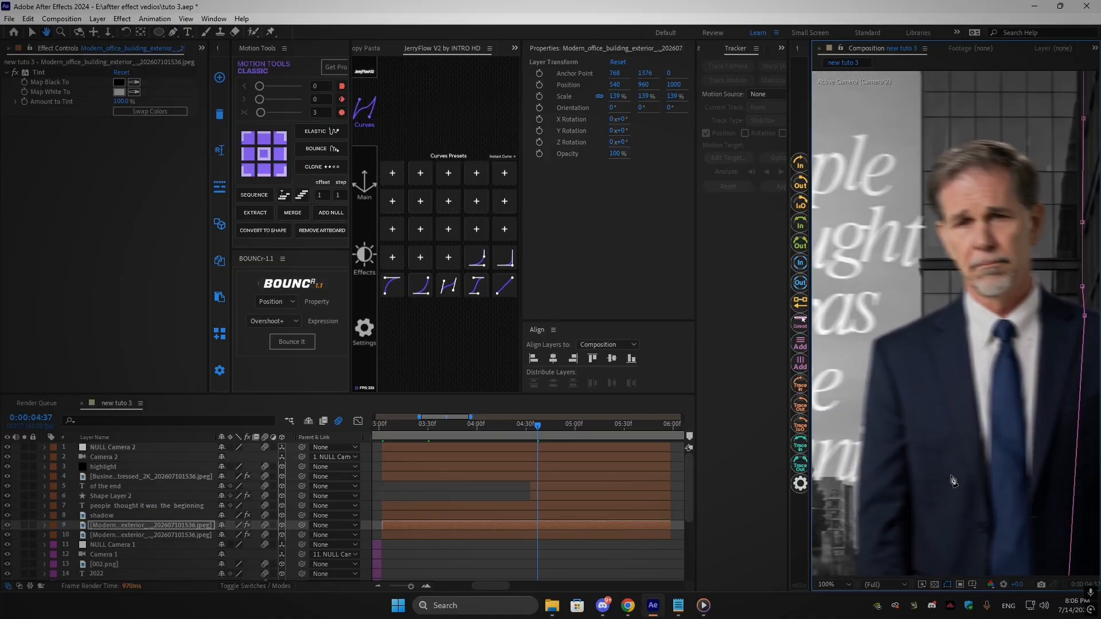
pyautogui.click(898, 479)
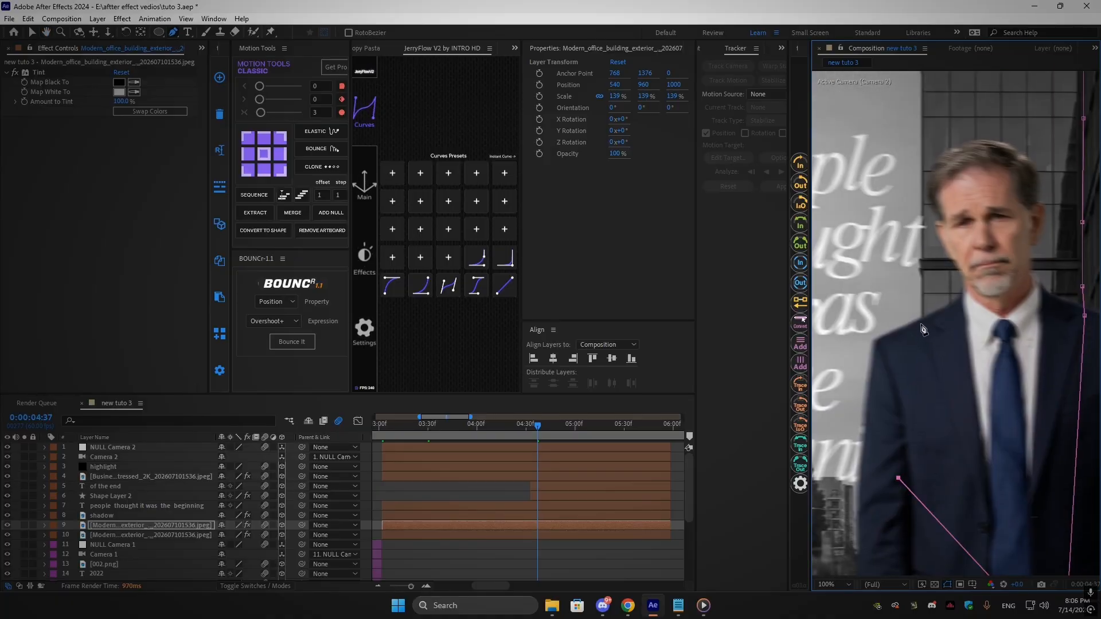
pyautogui.scroll(5, 917, 324)
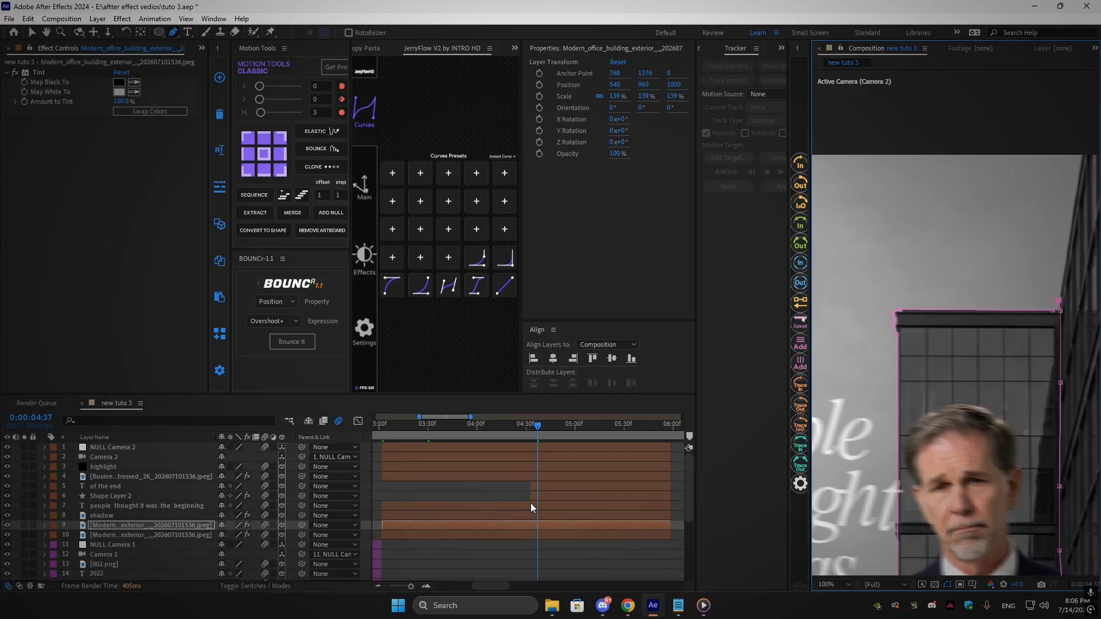
pyautogui.press(',')
pyautogui.press(',')
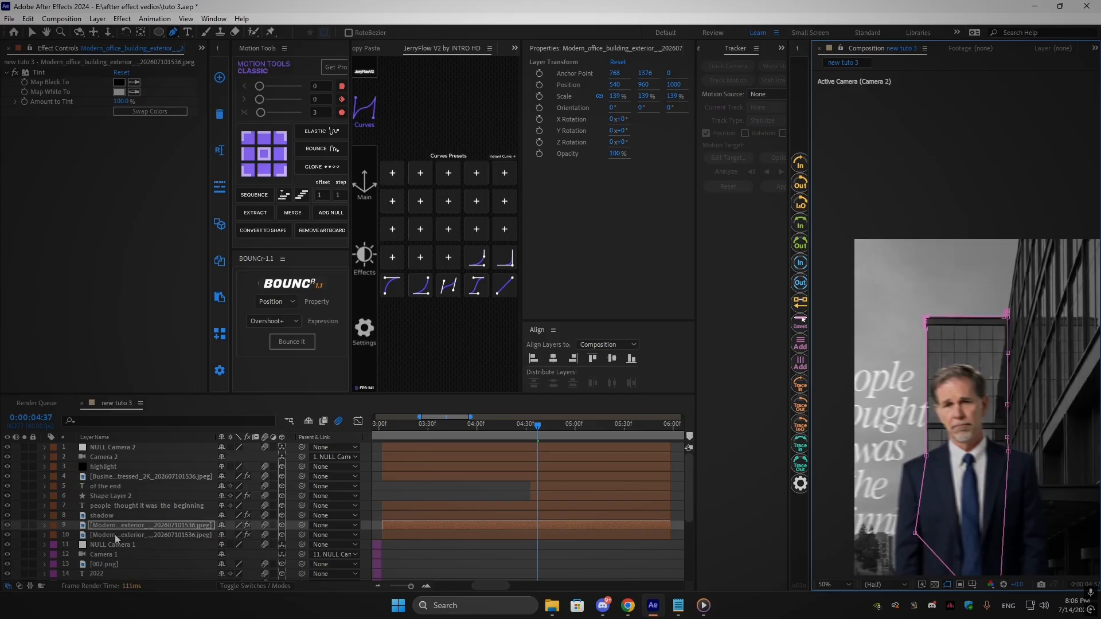
# Copy the building mask to the lower background copy, invert it there and collapse both layers
pyautogui.press('m')
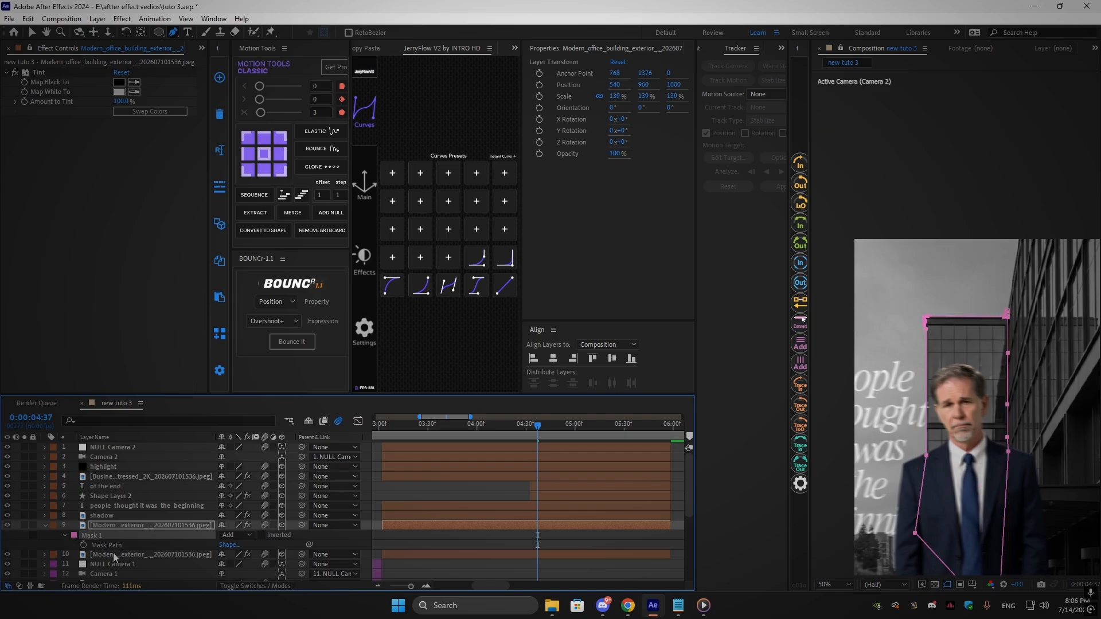
pyautogui.click(116, 555)
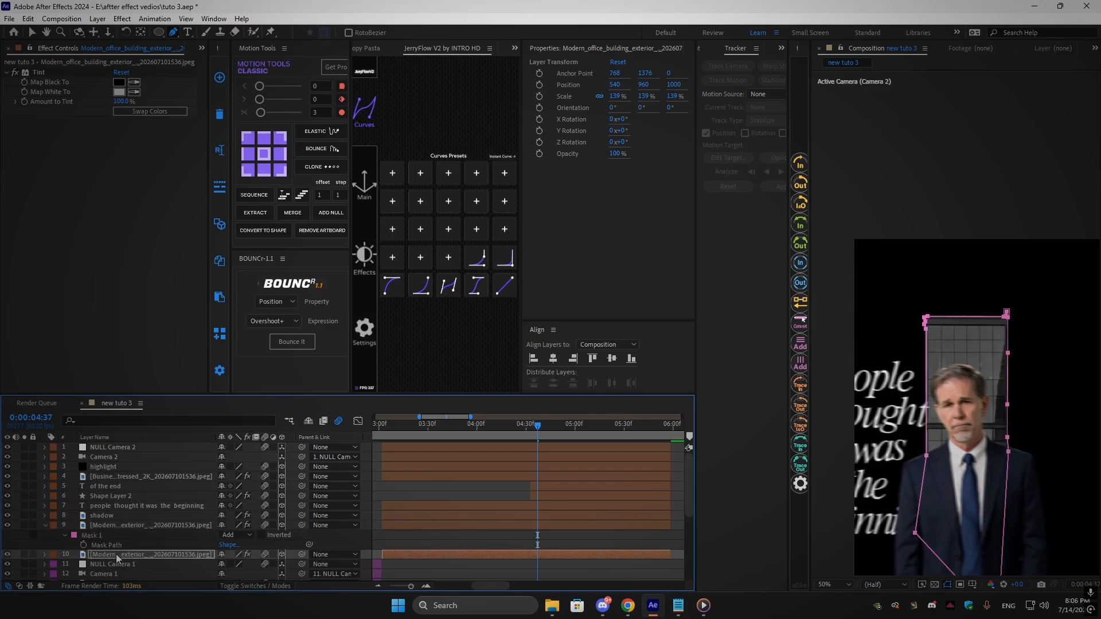
pyautogui.press('m')
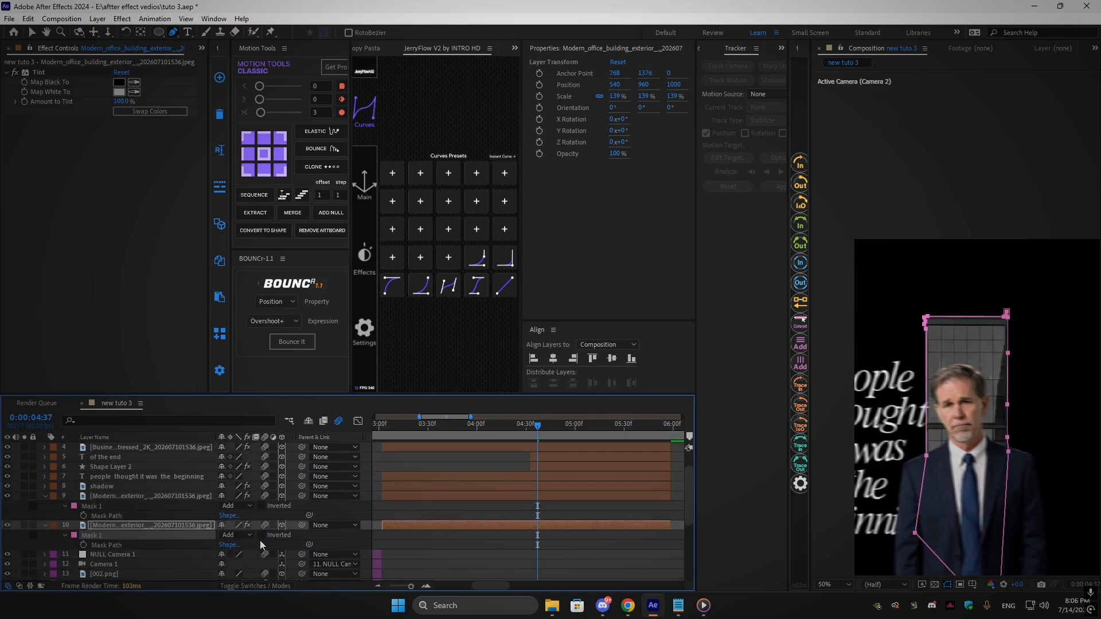
pyautogui.click(262, 535)
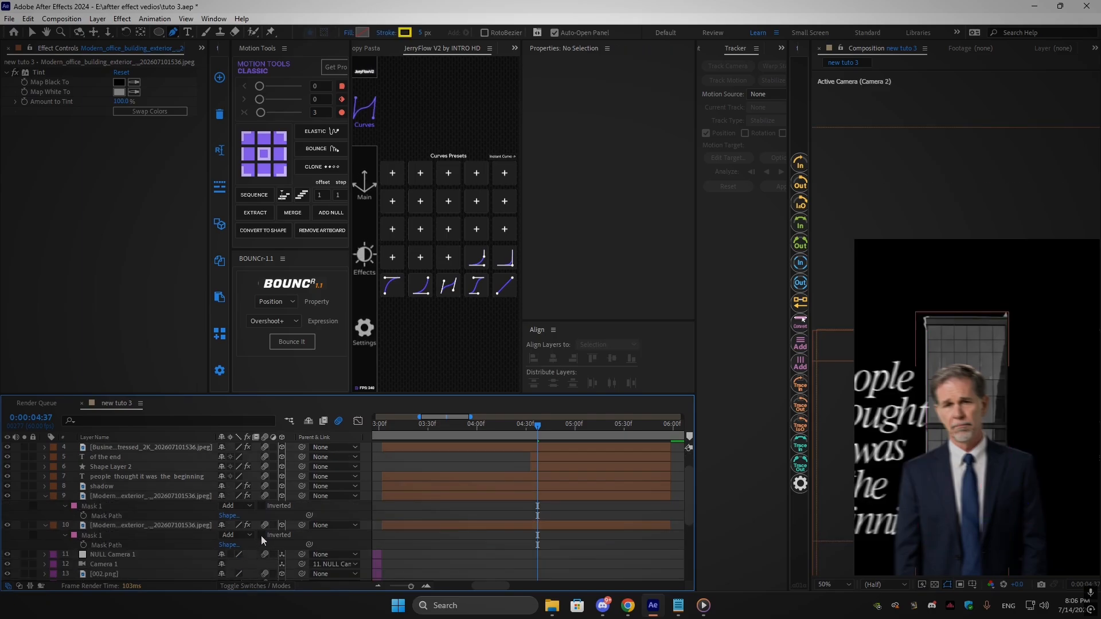
pyautogui.click(45, 526)
pyautogui.click(46, 498)
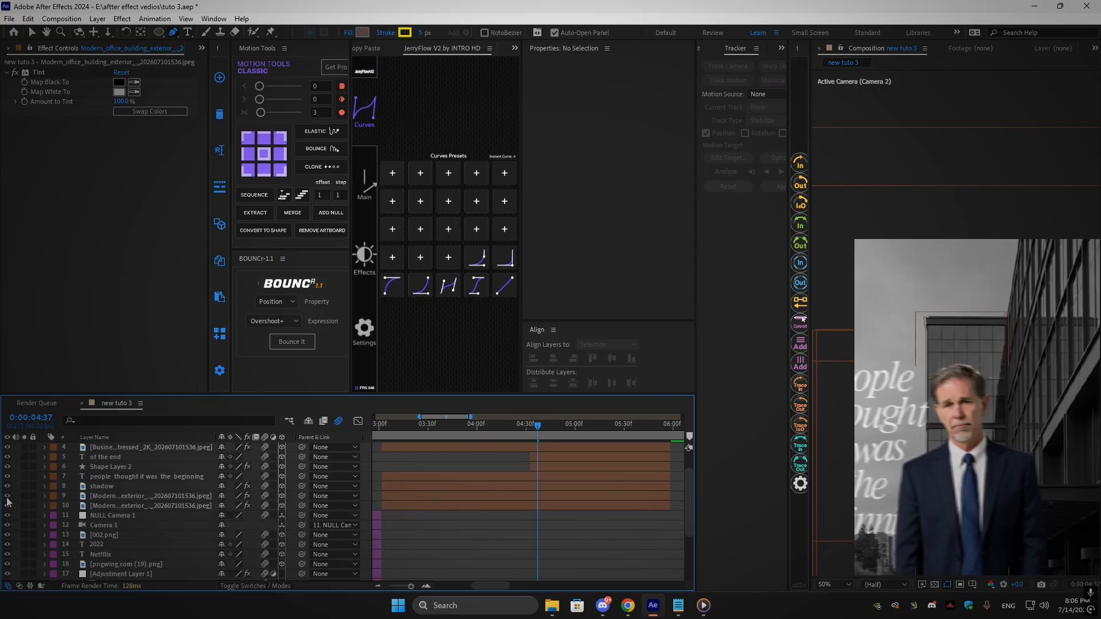
# Create a composition-sized light gray solid
pyautogui.rightClick(456, 516)
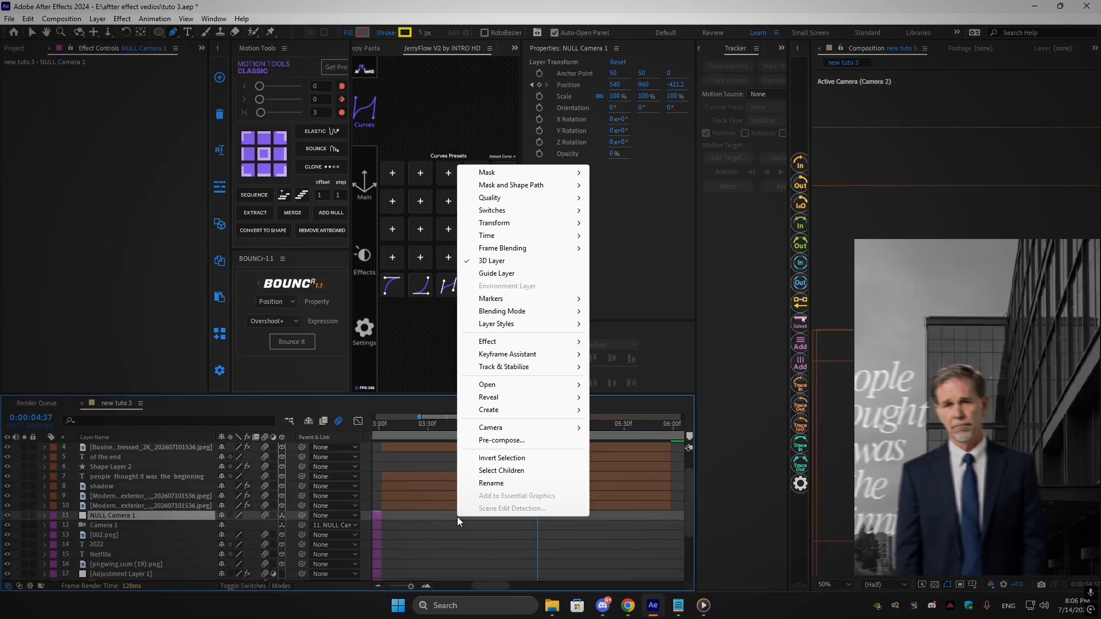
pyautogui.rightClick(366, 469)
pyautogui.moveTo(425, 329)
pyautogui.click(552, 359)
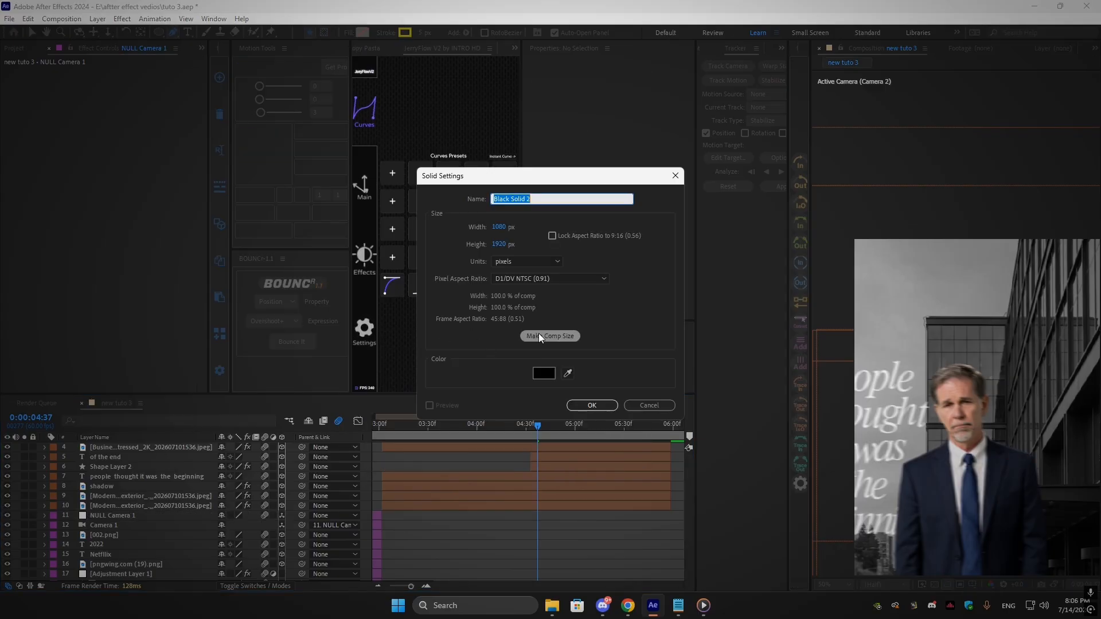
pyautogui.click(571, 406)
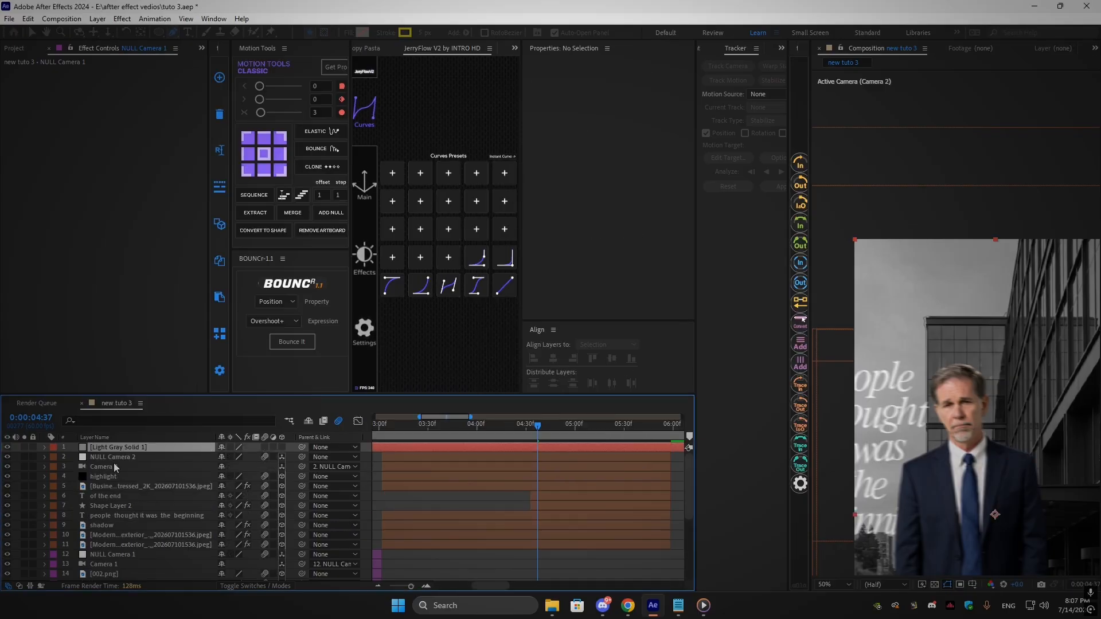
# Place the light gray solid beneath both background copies and trim its ends to match the second scene's layers
pyautogui.scroll(3, 119, 546)
pyautogui.hotkey('alt', '[')
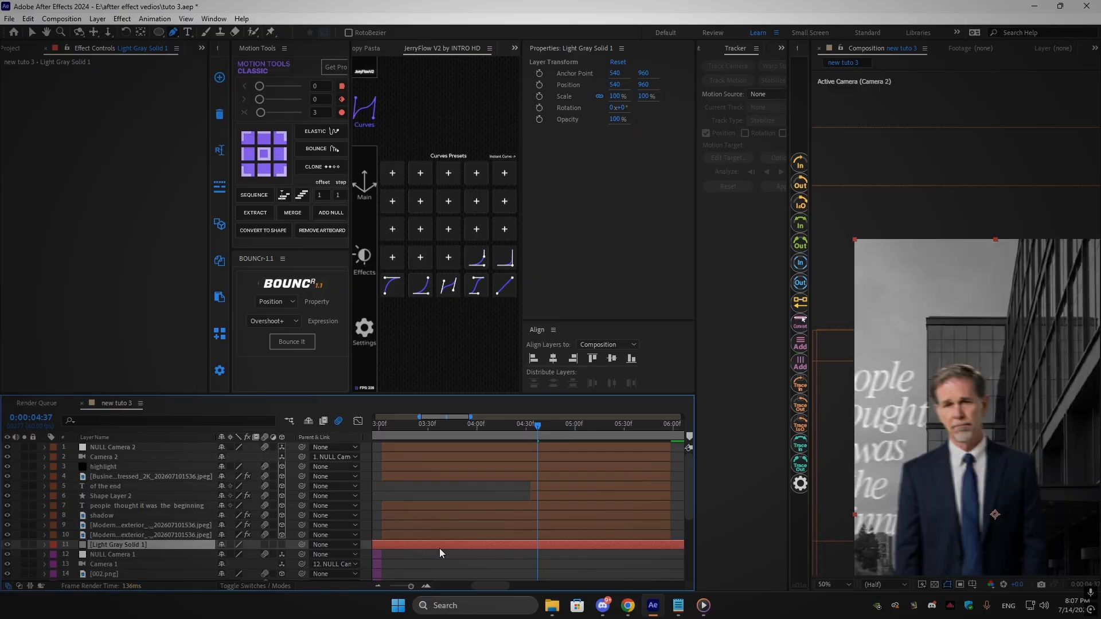
pyautogui.moveTo(536, 549); pyautogui.dragTo(390, 552)
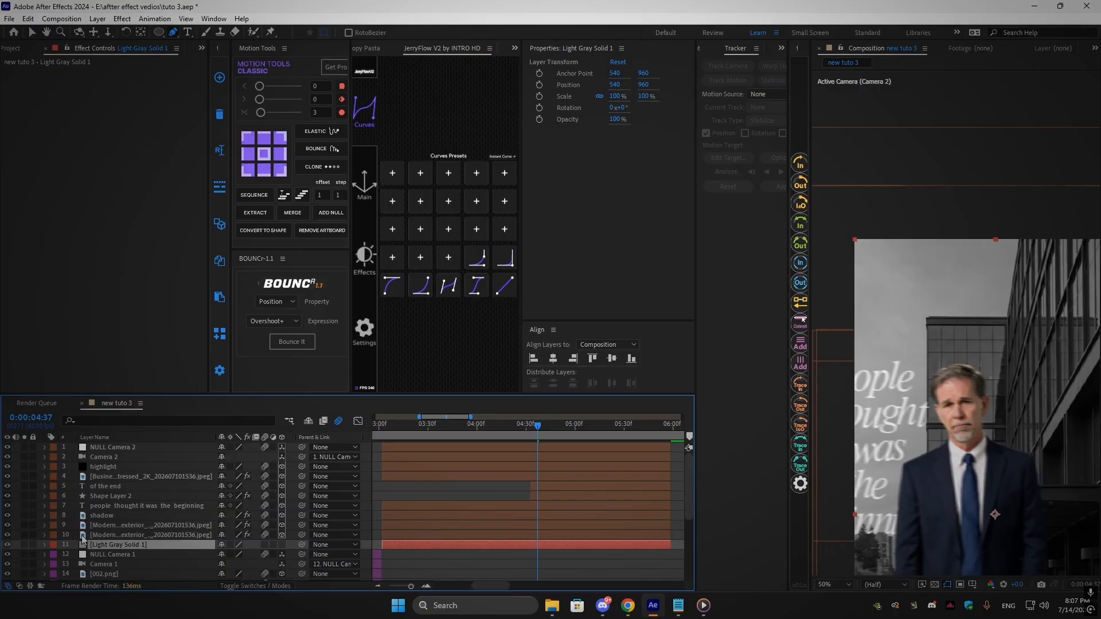
# Move the masked rear-building layer beneath the background copy with the inverted mask
pyautogui.hotkey('ctrl', 'Up')
pyautogui.click(8, 526)
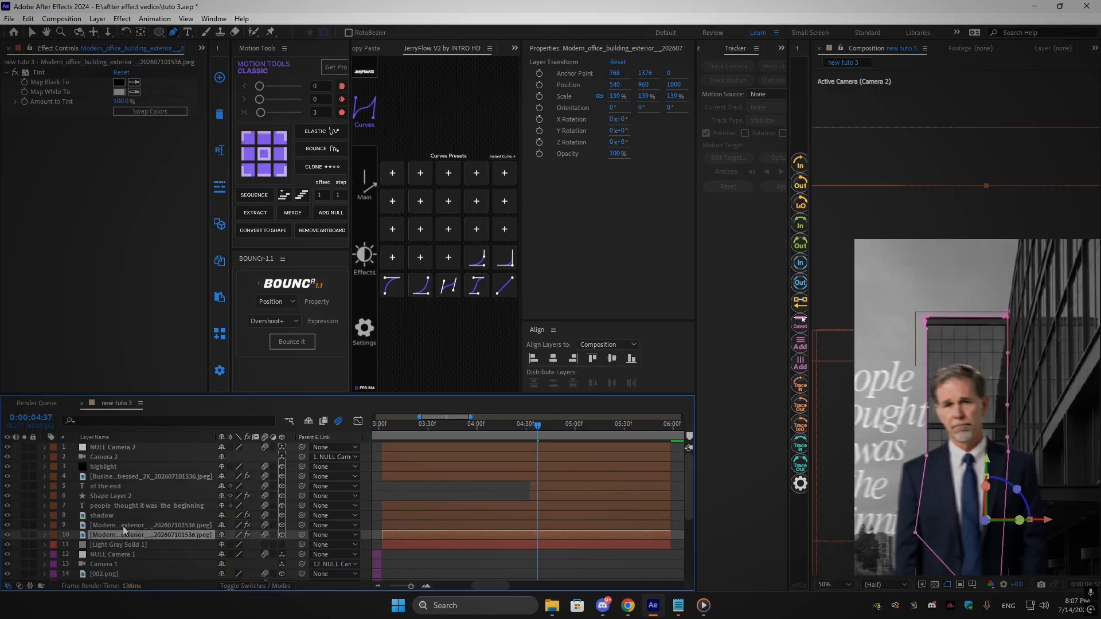
pyautogui.moveTo(138, 526); pyautogui.dragTo(117, 538)
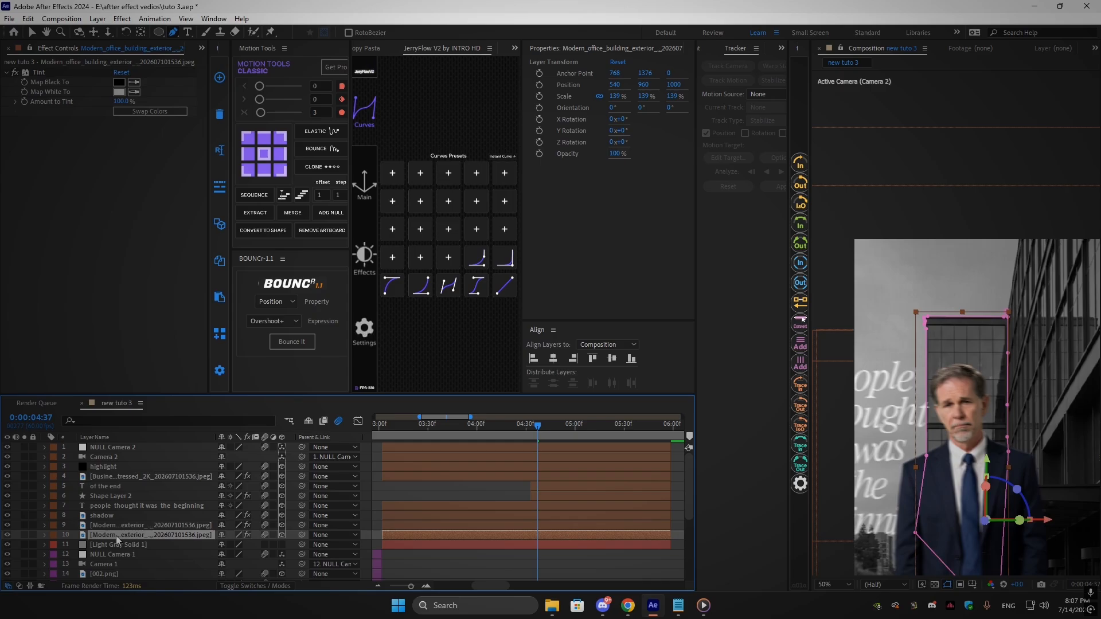
# Add the expression wiggle(2,10) to the Position of the masked rear-building layer
pyautogui.press('p')
pyautogui.keyDown('alt'); pyautogui.click(76, 546); pyautogui.keyUp('alt')
pyautogui.write('wiggle()')
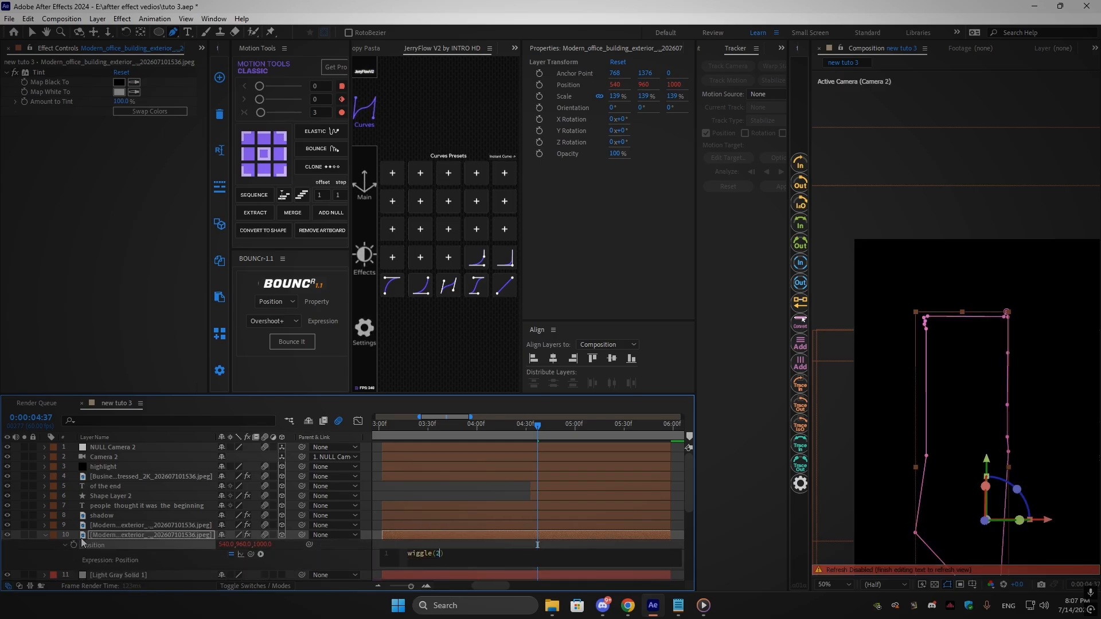
pyautogui.write('2,10')
pyautogui.click(457, 544)
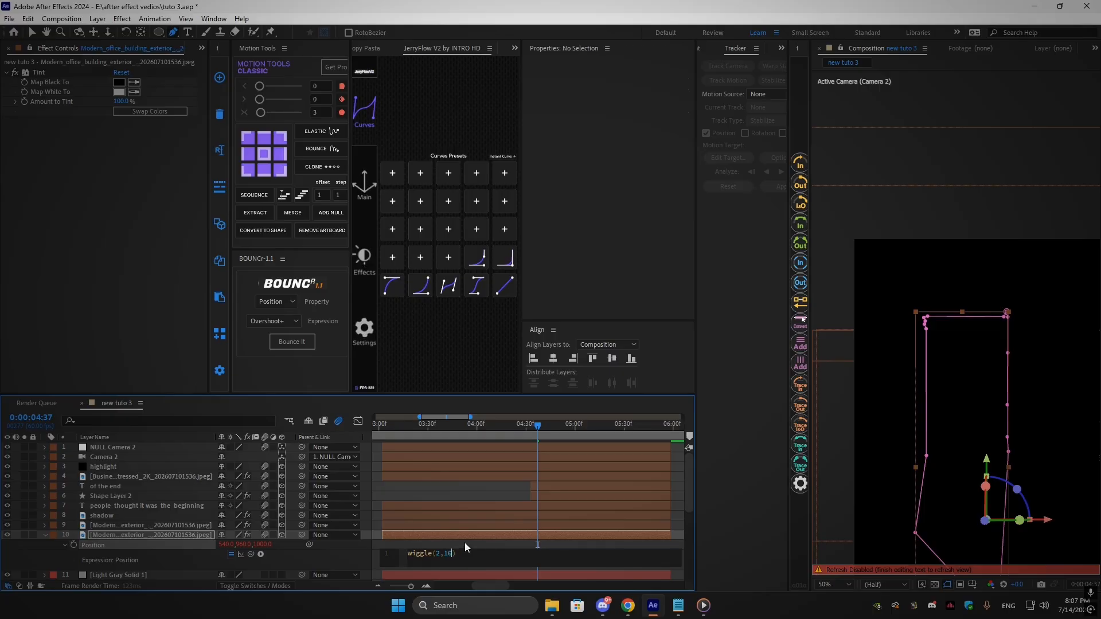
# Fit the composition in the viewer, play through the second scene to check the rear building's wiggle, and collapse its layer properties
pyautogui.moveTo(499, 430)
pyautogui.mouseDown()
pyautogui.moveTo(474, 429)
pyautogui.moveTo(584, 439)
pyautogui.moveTo(518, 436)
pyautogui.mouseUp()
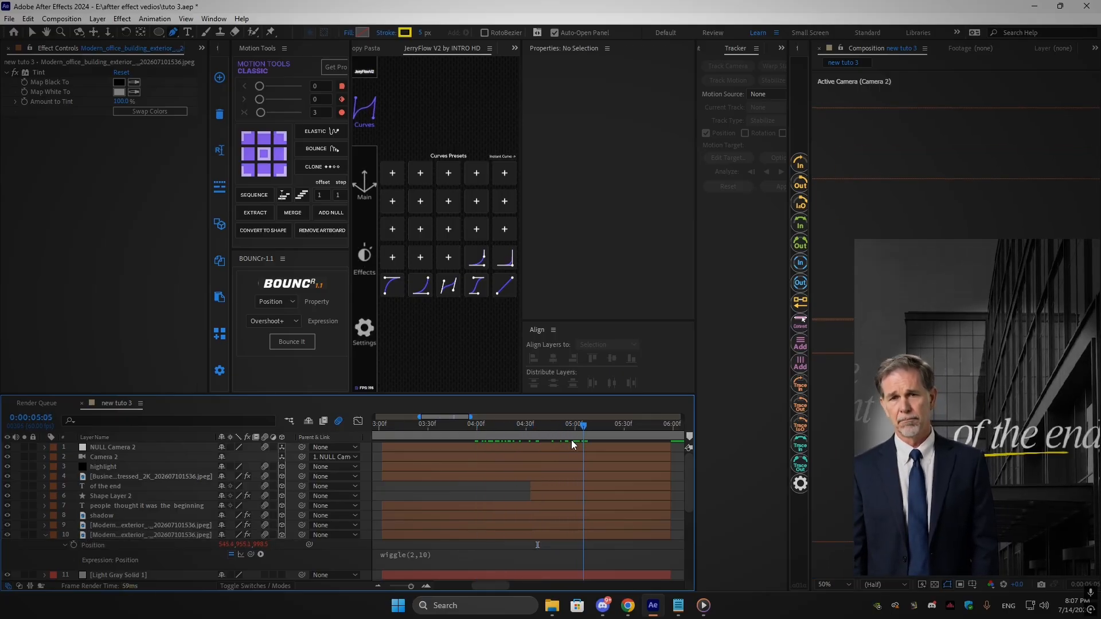
pyautogui.click(848, 585)
pyautogui.click(847, 394)
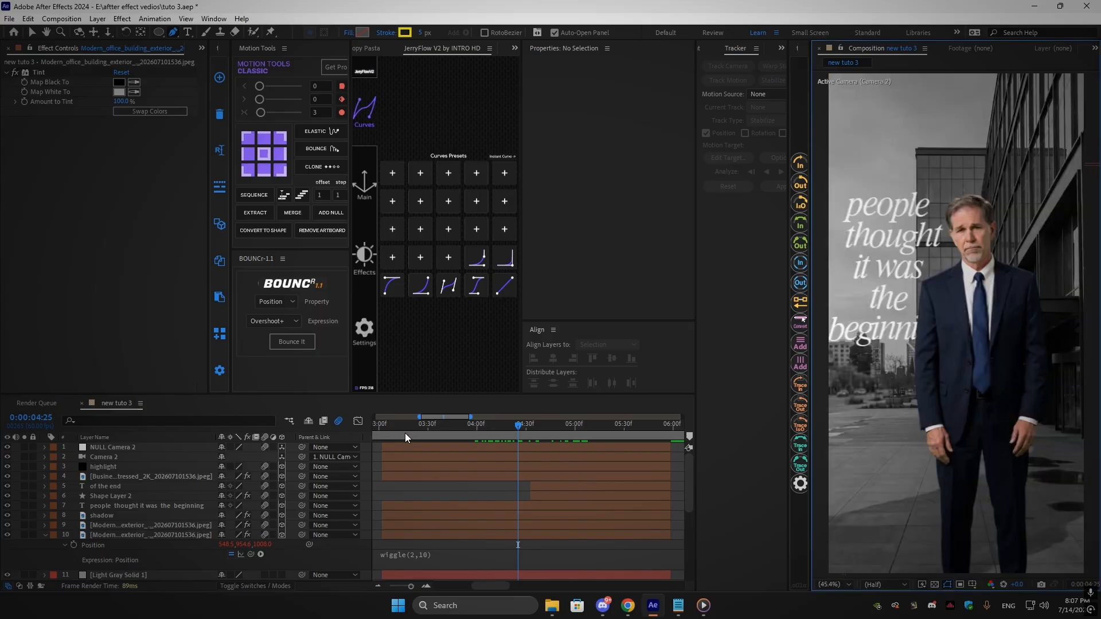
pyautogui.moveTo(405, 433); pyautogui.dragTo(391, 434)
pyautogui.press('space')
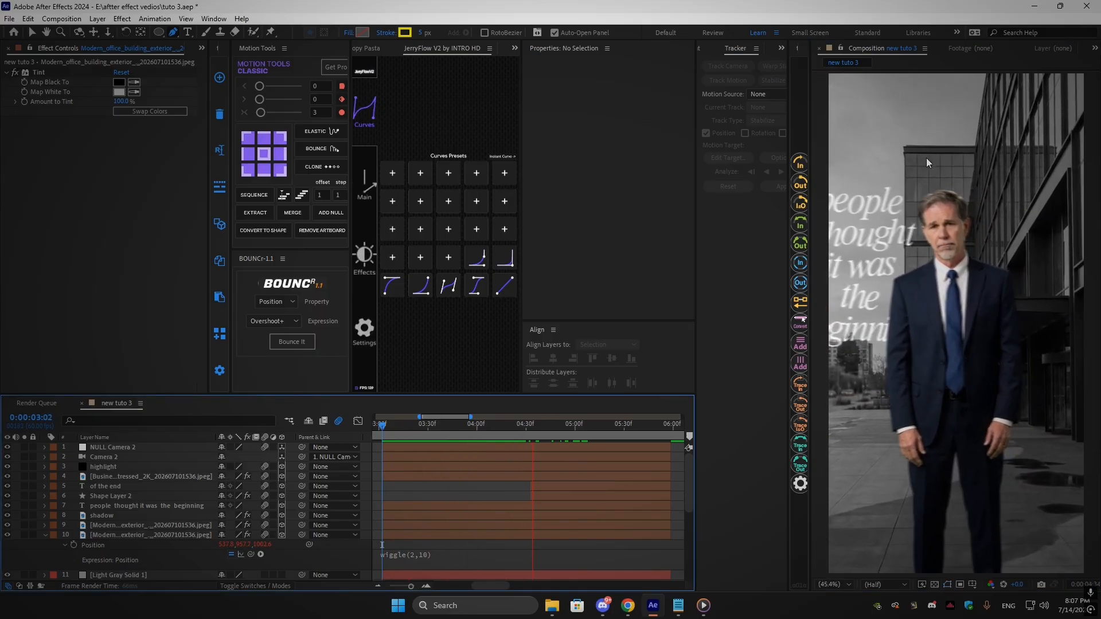
pyautogui.press('space')
pyautogui.moveTo(406, 436); pyautogui.dragTo(557, 545)
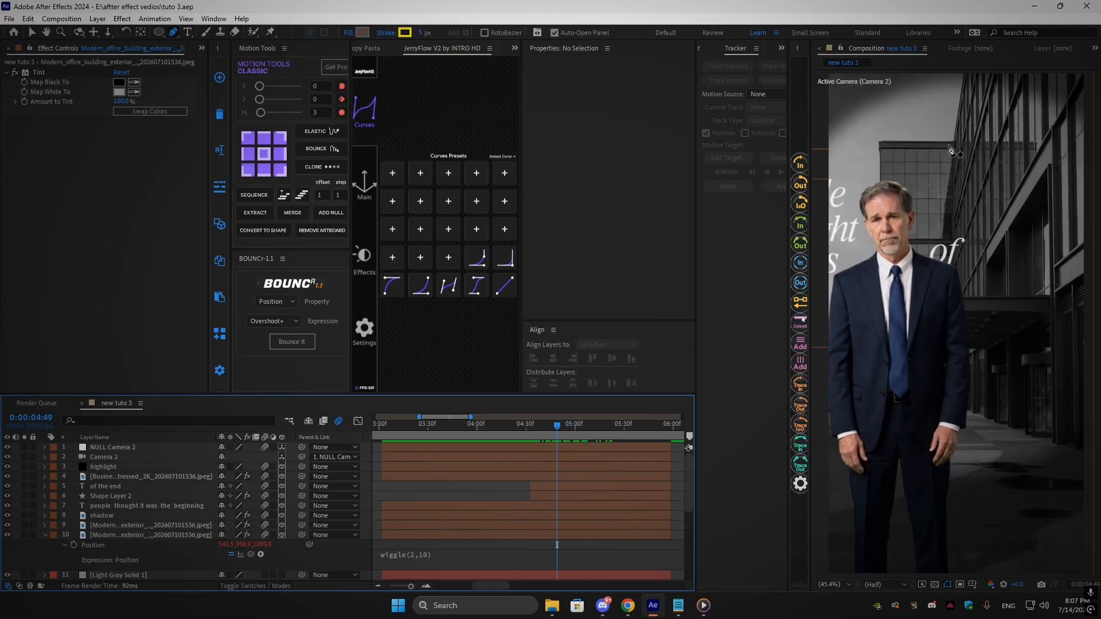
pyautogui.click(45, 536)
pyautogui.scroll(-5, 456, 485)
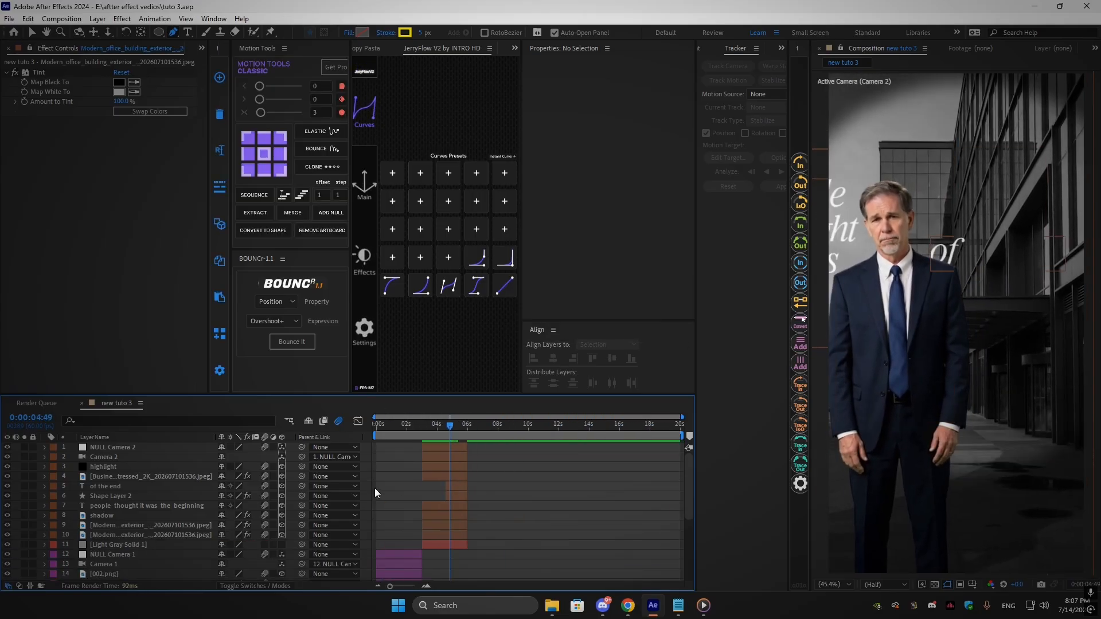